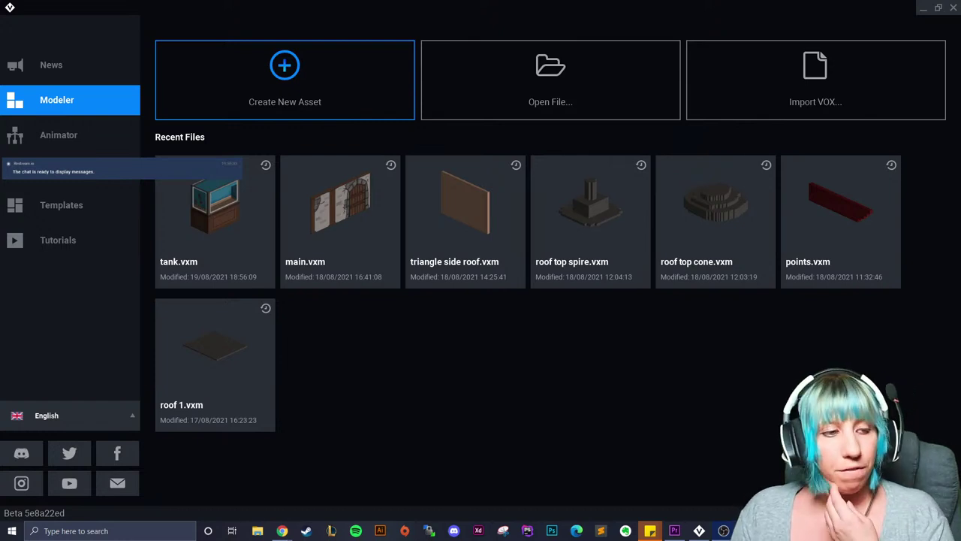
- Open the recent tank.vxm model in the Modeler
{"action": "key", "text": "XF86AudioLowerVolume"}
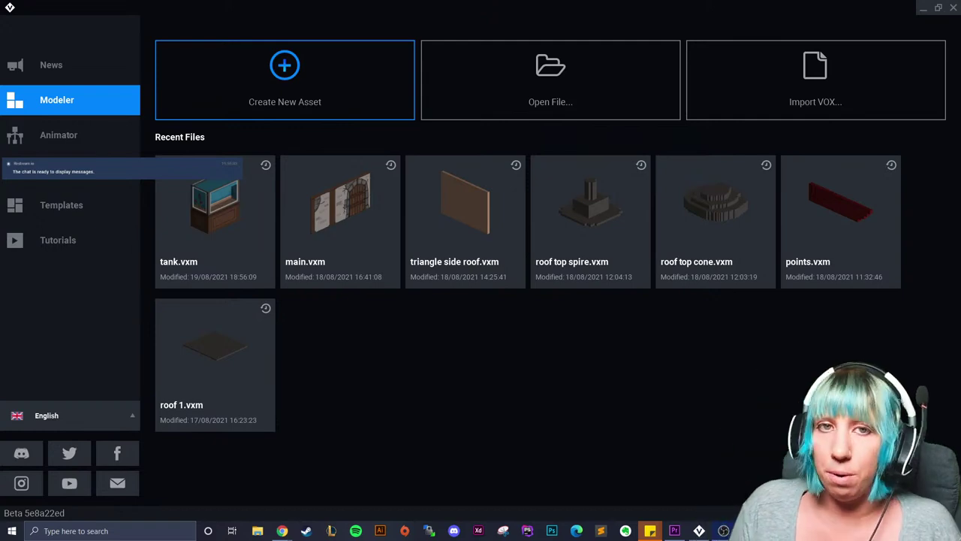
{"action": "left_click", "coordinate": [230, 225]}
{"action": "right_click_drag", "start_coordinate": [303, 299], "coordinate": [311, 298]}
{"action": "scroll", "coordinate": [379, 374], "scroll_direction": "down", "scroll_amount": 3}
{"action": "right_click_drag", "start_coordinate": [380, 375], "coordinate": [412, 78]}
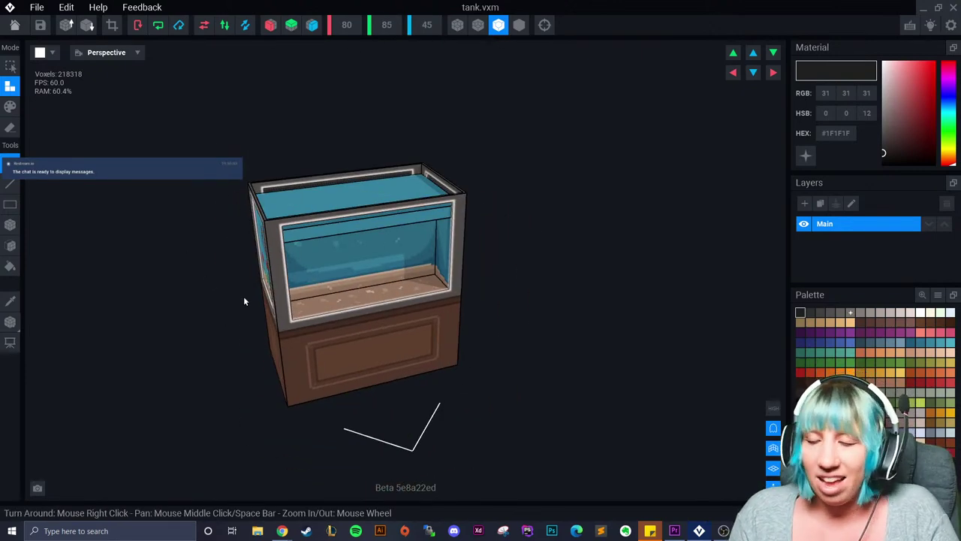
- Examine the aquarium model's front, side artwork, sand bed and wooden base from several angles
{"action": "right_click_drag", "start_coordinate": [242, 300], "coordinate": [258, 322]}
{"action": "scroll", "coordinate": [258, 322], "scroll_direction": "up", "scroll_amount": 4}
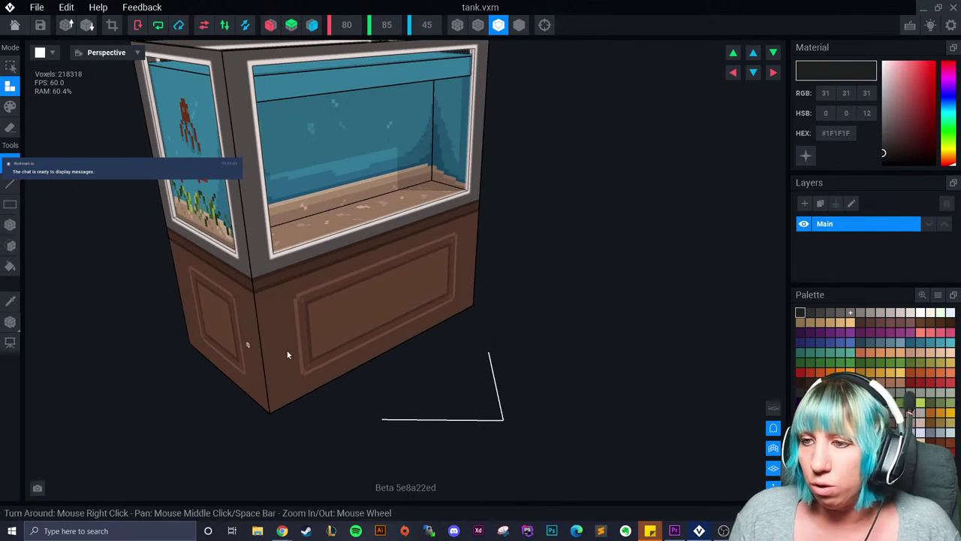
{"action": "right_click_drag", "start_coordinate": [269, 366], "coordinate": [268, 338]}
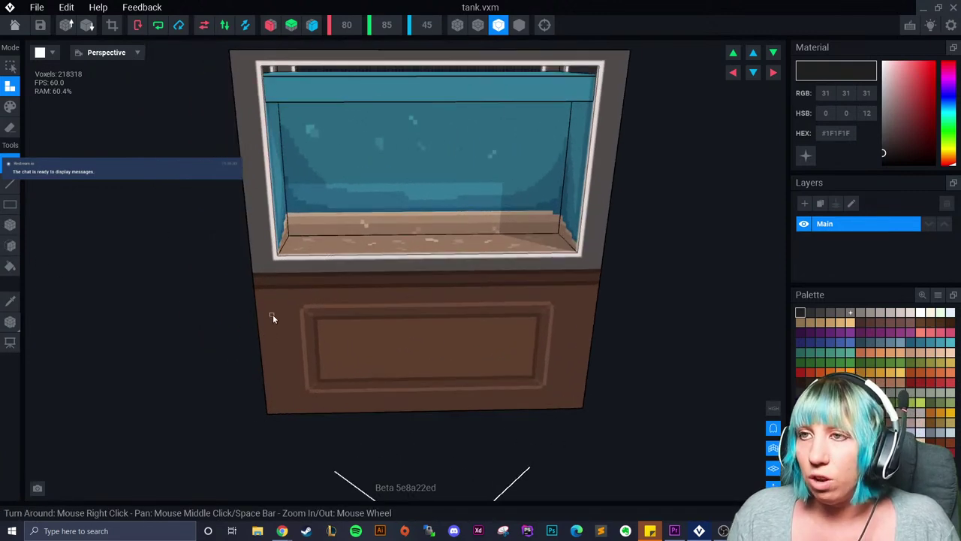
{"action": "right_click_drag", "start_coordinate": [281, 305], "coordinate": [283, 305]}
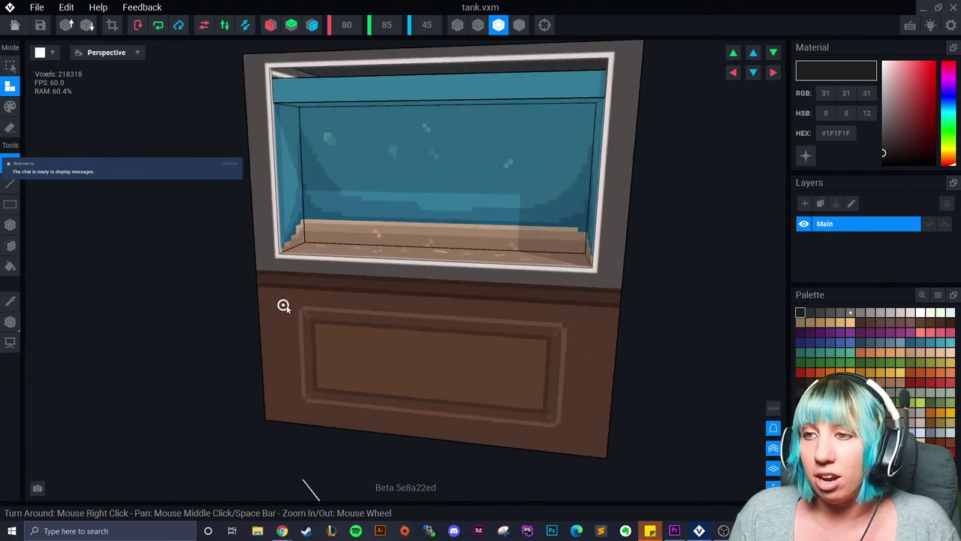
{"action": "right_click_drag", "start_coordinate": [337, 345], "coordinate": [268, 233]}
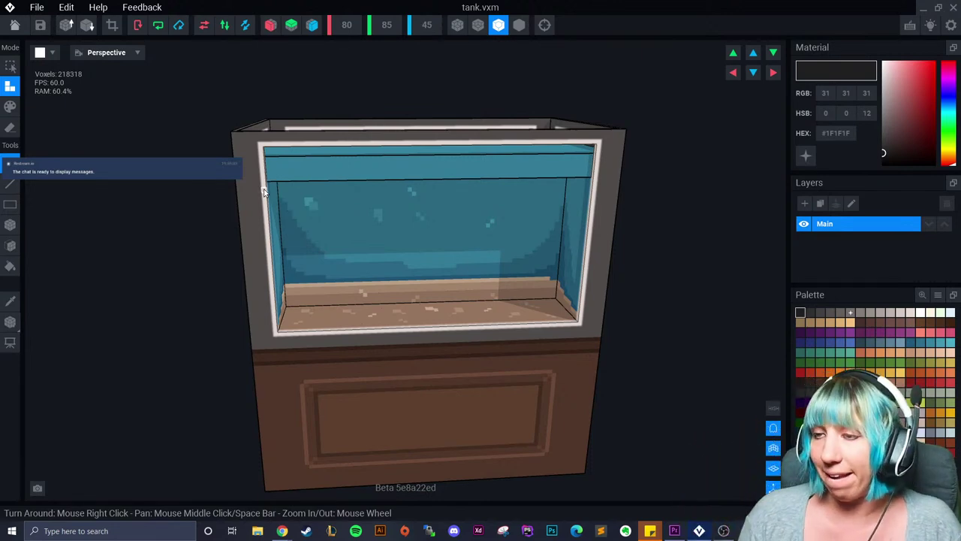
{"action": "right_click_drag", "start_coordinate": [251, 188], "coordinate": [434, 205]}
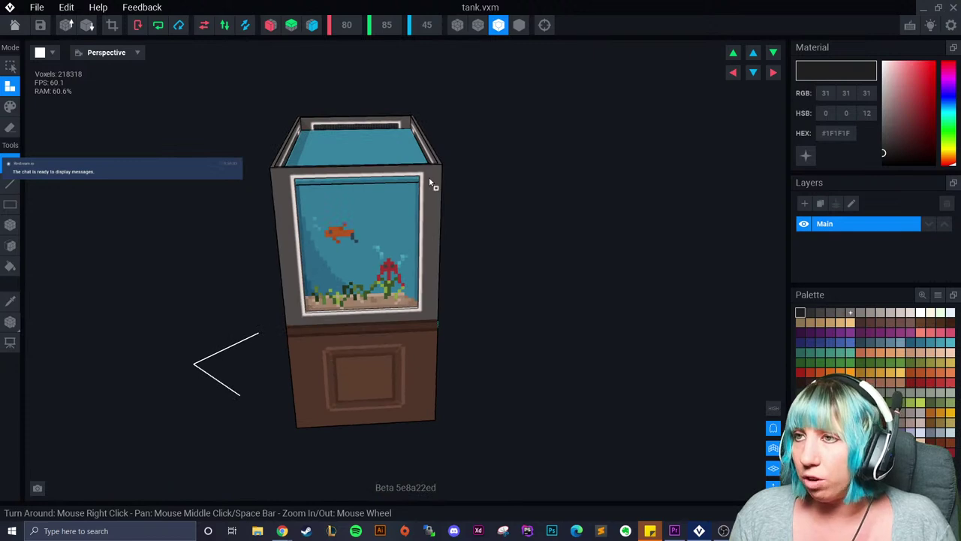
{"action": "right_click_drag", "start_coordinate": [262, 328], "coordinate": [361, 371]}
{"action": "scroll", "coordinate": [340, 361], "scroll_direction": "up", "scroll_amount": 3}
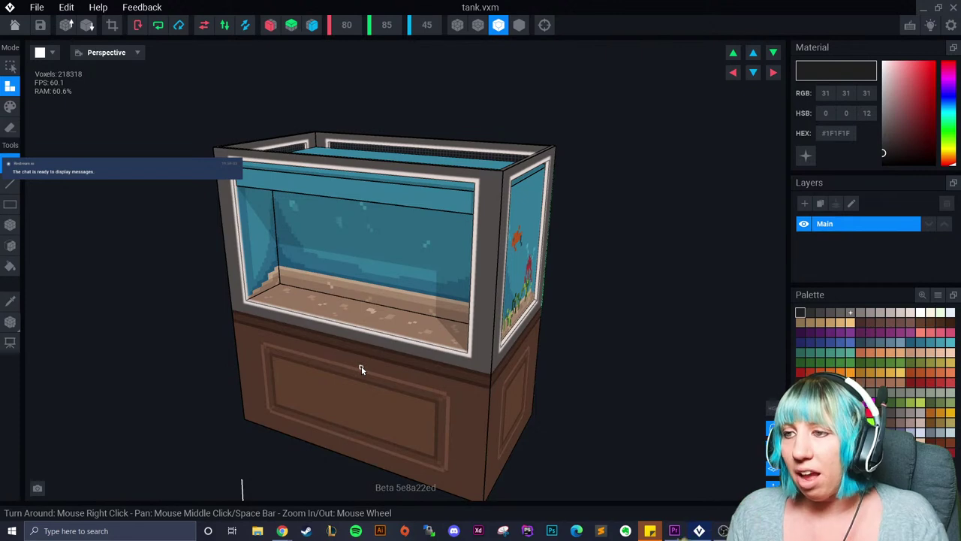
{"action": "mouse_move", "coordinate": [361, 368]}
{"action": "right_mouse_down"}
{"action": "mouse_move", "coordinate": [352, 354]}
{"action": "mouse_move", "coordinate": [348, 385]}
{"action": "mouse_move", "coordinate": [365, 385]}
{"action": "mouse_move", "coordinate": [363, 414]}
{"action": "mouse_move", "coordinate": [334, 415]}
{"action": "mouse_move", "coordinate": [363, 376]}
{"action": "mouse_move", "coordinate": [376, 376]}
{"action": "right_mouse_up"}
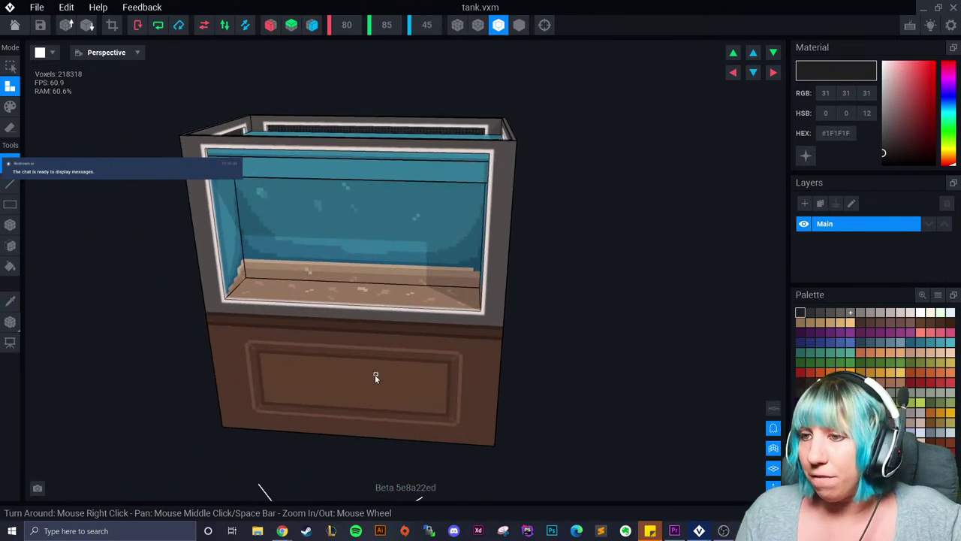
{"action": "scroll", "coordinate": [364, 363], "scroll_direction": "up", "scroll_amount": 3}
{"action": "scroll", "coordinate": [194, 272], "scroll_direction": "up", "scroll_amount": 2}
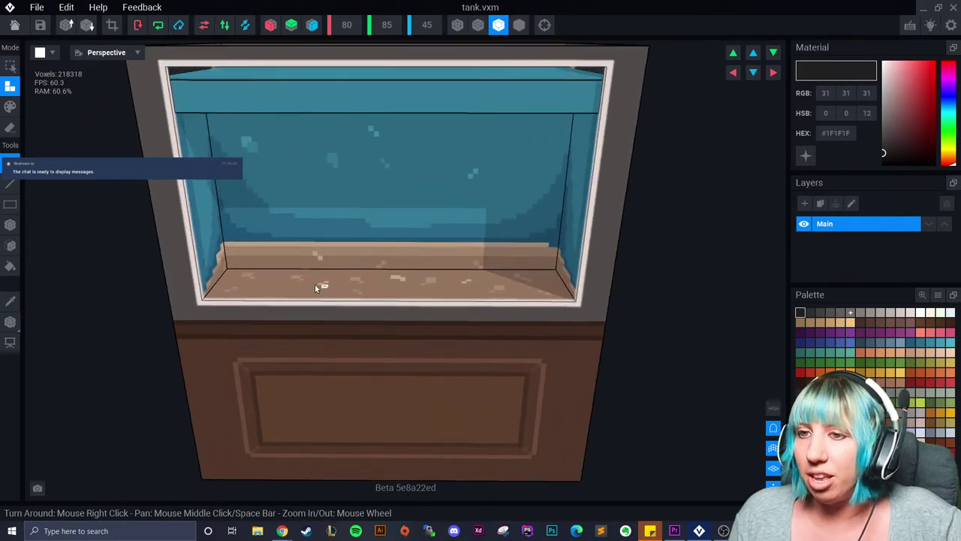
- Repaint the tank's grey frame faces with the lighter palette grey #645F5C, and select the emissive grey #746E6B
{"action": "right_click_drag", "start_coordinate": [194, 272], "coordinate": [183, 150]}
{"action": "left_click", "coordinate": [11, 301]}
{"action": "left_click", "coordinate": [173, 277]}
{"action": "left_click", "coordinate": [841, 314]}
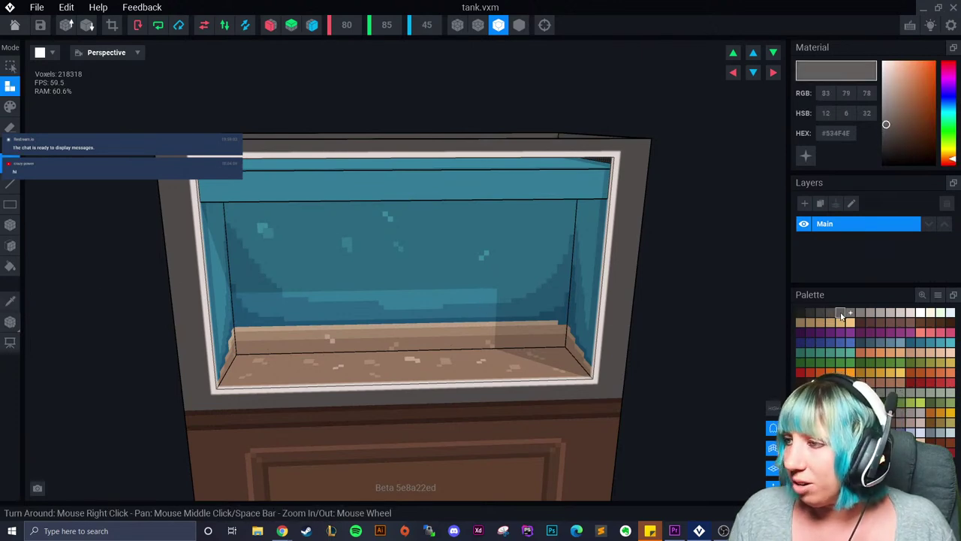
{"action": "left_click", "coordinate": [10, 245]}
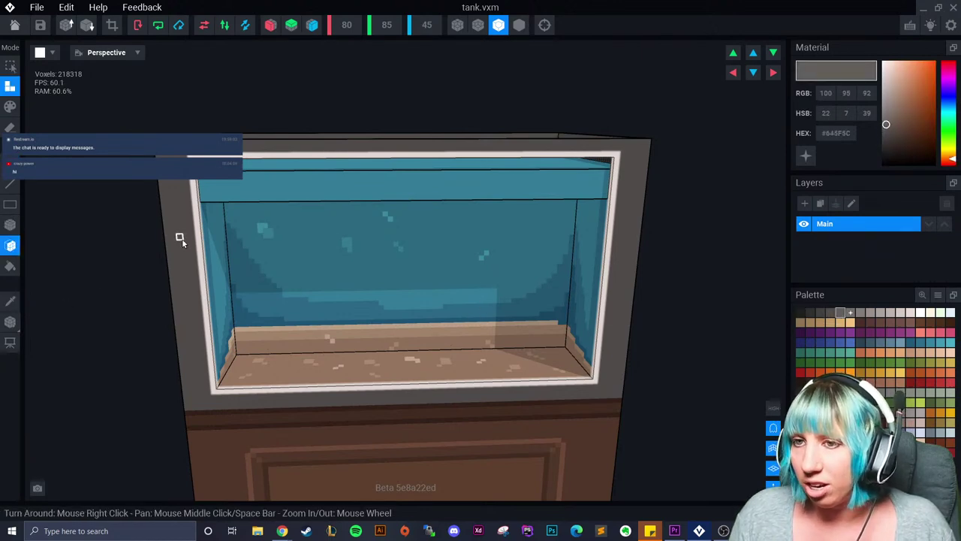
{"action": "left_click", "coordinate": [10, 106]}
{"action": "mouse_move", "coordinate": [186, 258]}
{"action": "right_mouse_down"}
{"action": "mouse_move", "coordinate": [205, 287]}
{"action": "mouse_move", "coordinate": [360, 234]}
{"action": "mouse_move", "coordinate": [368, 250]}
{"action": "right_mouse_up"}
{"action": "right_click_drag", "start_coordinate": [425, 323], "coordinate": [428, 374]}
{"action": "scroll", "coordinate": [428, 374], "scroll_direction": "up", "scroll_amount": 2}
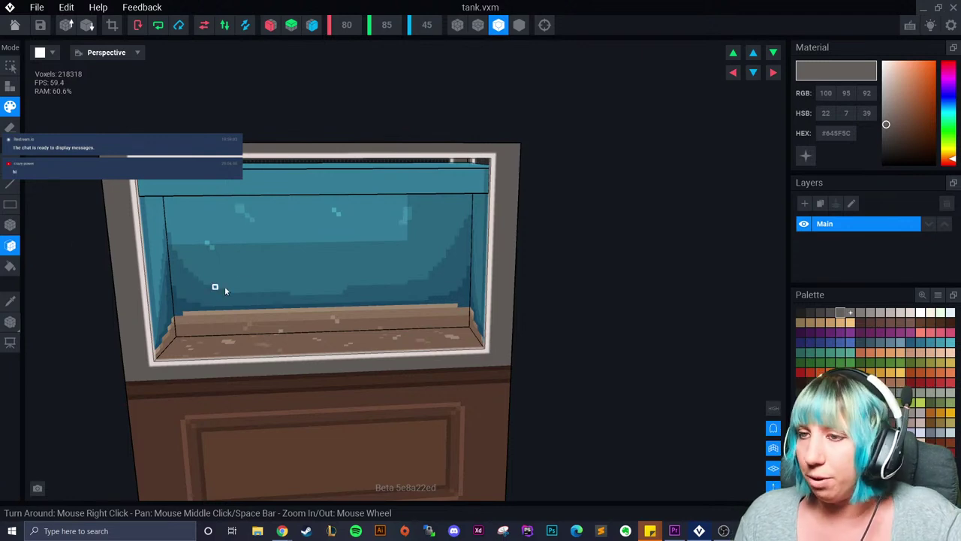
{"action": "scroll", "coordinate": [230, 291], "scroll_direction": "up", "scroll_amount": 1}
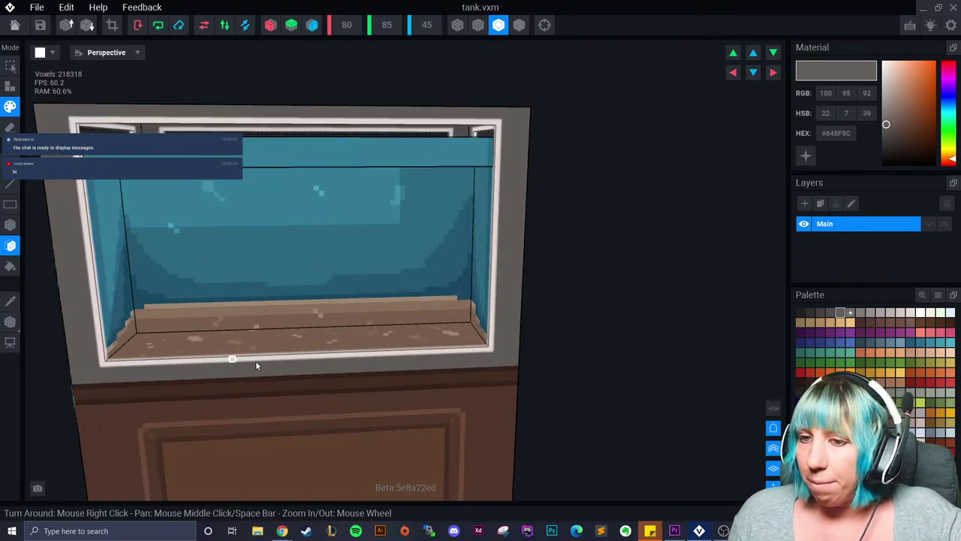
{"action": "left_click", "coordinate": [850, 314]}
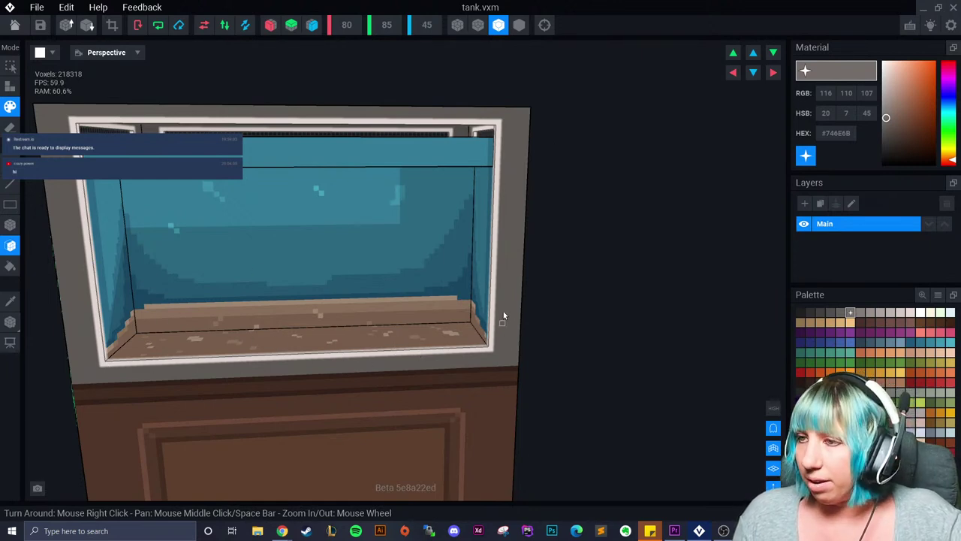
- Examine the repainted aquarium from all sides, including the frame, water interior and side fish artwork
{"action": "middle_click_drag", "start_coordinate": [272, 126], "coordinate": [322, 153]}
{"action": "mouse_move", "coordinate": [451, 209]}
{"action": "right_mouse_down"}
{"action": "mouse_move", "coordinate": [410, 231]}
{"action": "mouse_move", "coordinate": [492, 239]}
{"action": "right_mouse_up"}
{"action": "scroll", "coordinate": [492, 239], "scroll_direction": "up", "scroll_amount": 5}
{"action": "scroll", "coordinate": [391, 258], "scroll_direction": "down", "scroll_amount": 5}
{"action": "scroll", "coordinate": [448, 306], "scroll_direction": "down", "scroll_amount": 3}
{"action": "right_click_drag", "start_coordinate": [447, 306], "coordinate": [438, 330]}
{"action": "middle_click_drag", "start_coordinate": [438, 331], "coordinate": [459, 314]}
{"action": "right_click_drag", "start_coordinate": [459, 313], "coordinate": [244, 352]}
{"action": "scroll", "coordinate": [412, 380], "scroll_direction": "up", "scroll_amount": 2}
{"action": "scroll", "coordinate": [379, 384], "scroll_direction": "down", "scroll_amount": 3}
{"action": "scroll", "coordinate": [398, 367], "scroll_direction": "up", "scroll_amount": 3}
{"action": "scroll", "coordinate": [361, 381], "scroll_direction": "down", "scroll_amount": 3}
{"action": "scroll", "coordinate": [359, 380], "scroll_direction": "down", "scroll_amount": 3}
{"action": "scroll", "coordinate": [243, 352], "scroll_direction": "up", "scroll_amount": 3}
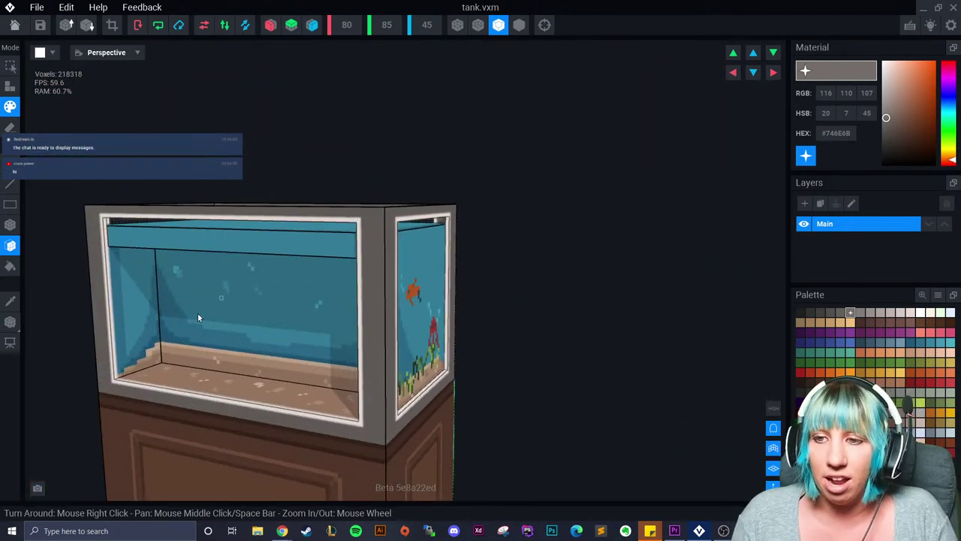
{"action": "right_click_drag", "start_coordinate": [197, 314], "coordinate": [274, 355]}
{"action": "scroll", "coordinate": [290, 300], "scroll_direction": "up", "scroll_amount": 3}
{"action": "scroll", "coordinate": [290, 300], "scroll_direction": "down", "scroll_amount": 3}
{"action": "scroll", "coordinate": [296, 318], "scroll_direction": "down", "scroll_amount": 3}
{"action": "scroll", "coordinate": [326, 337], "scroll_direction": "down", "scroll_amount": 2}
{"action": "scroll", "coordinate": [262, 348], "scroll_direction": "up", "scroll_amount": 3}
{"action": "scroll", "coordinate": [269, 368], "scroll_direction": "up", "scroll_amount": 3}
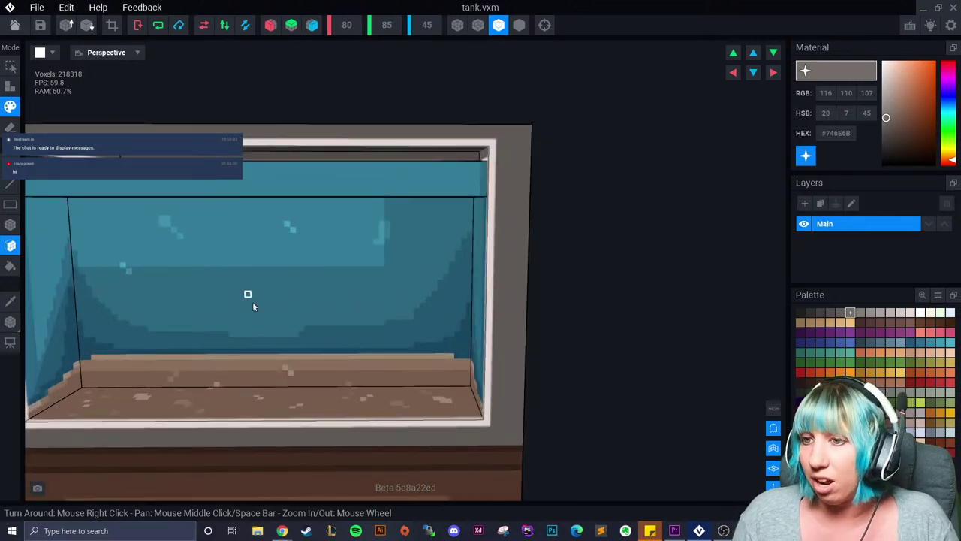
{"action": "right_click_drag", "start_coordinate": [266, 331], "coordinate": [295, 319]}
{"action": "scroll", "coordinate": [309, 368], "scroll_direction": "up", "scroll_amount": 3}
{"action": "right_click_drag", "start_coordinate": [308, 369], "coordinate": [293, 376]}
{"action": "scroll", "coordinate": [335, 389], "scroll_direction": "down", "scroll_amount": 3}
{"action": "right_click_drag", "start_coordinate": [384, 406], "coordinate": [375, 382]}
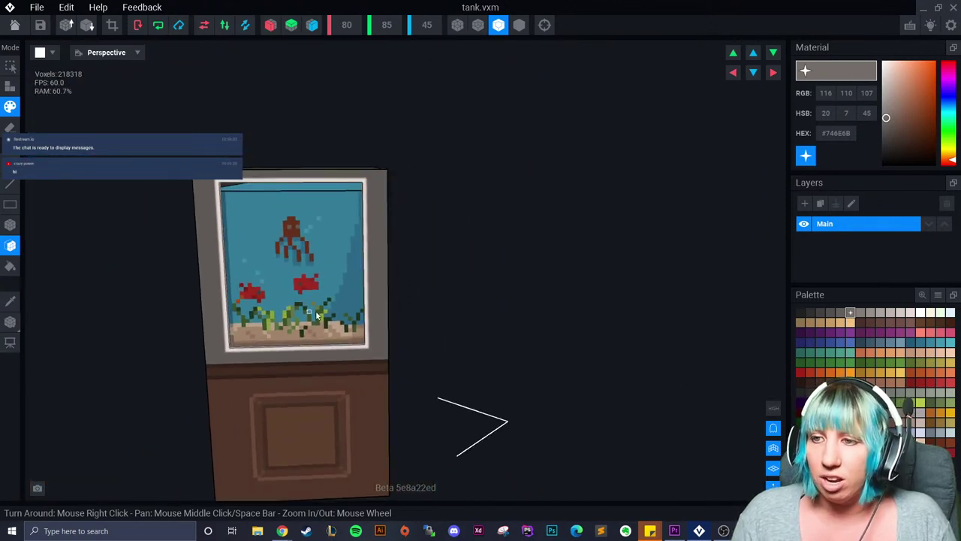
{"action": "right_click_drag", "start_coordinate": [367, 340], "coordinate": [413, 344]}
{"action": "scroll", "coordinate": [473, 364], "scroll_direction": "up", "scroll_amount": 5}
{"action": "right_click_drag", "start_coordinate": [307, 275], "coordinate": [377, 357]}
{"action": "scroll", "coordinate": [377, 356], "scroll_direction": "down", "scroll_amount": 5}
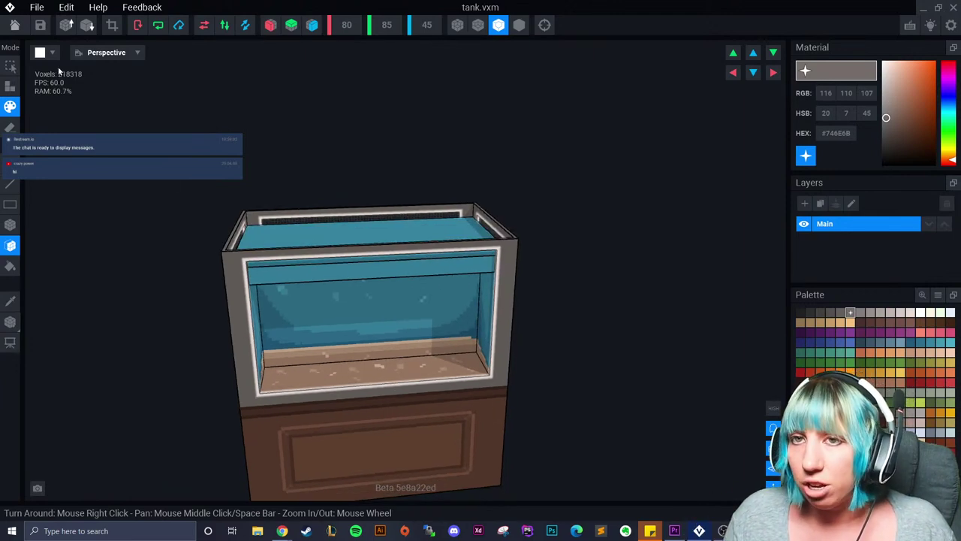
- Save the changes to tank.vxm, close it and reopen it from the recent files
{"action": "left_click", "coordinate": [14, 25]}
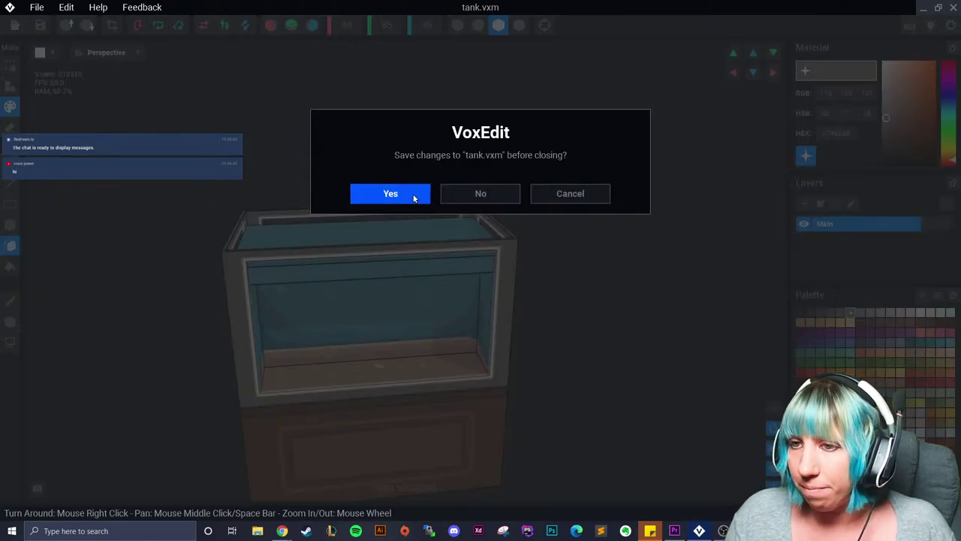
{"action": "left_click", "coordinate": [416, 201]}
{"action": "left_click", "coordinate": [241, 180]}
- Set the tank model's pivot to the floor and save the changes while closing the file
{"action": "left_click", "coordinate": [14, 322]}
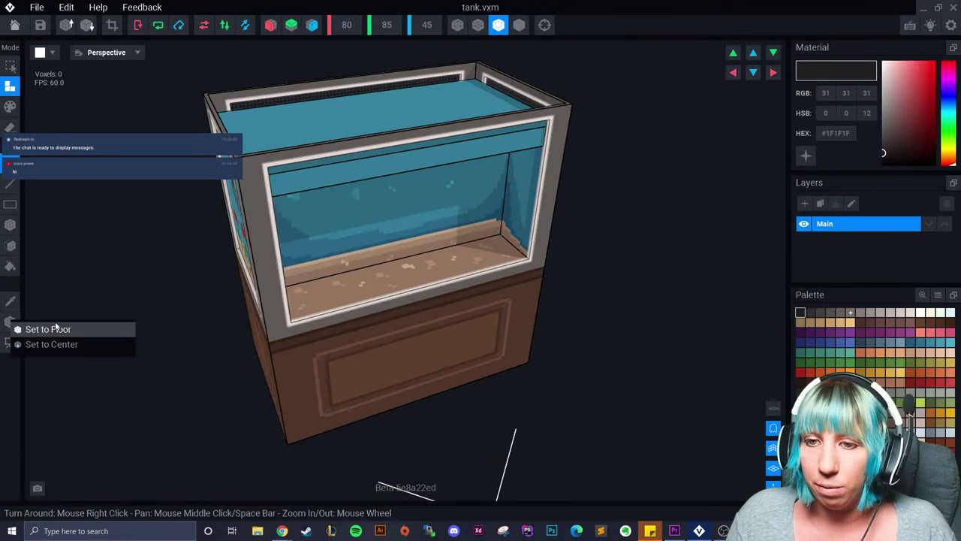
{"action": "left_click", "coordinate": [48, 329]}
{"action": "left_click", "coordinate": [14, 25]}
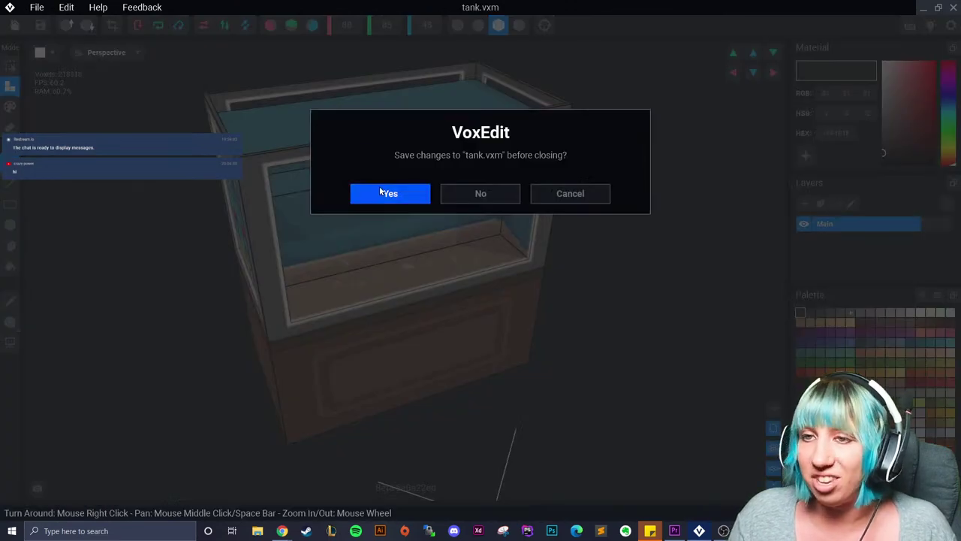
{"action": "left_click", "coordinate": [383, 193]}
- Create a new Animator rig named final in the aquarium folder, inside the tavern interior folder under random bits
{"action": "left_click", "coordinate": [45, 131]}
{"action": "left_click", "coordinate": [315, 98]}
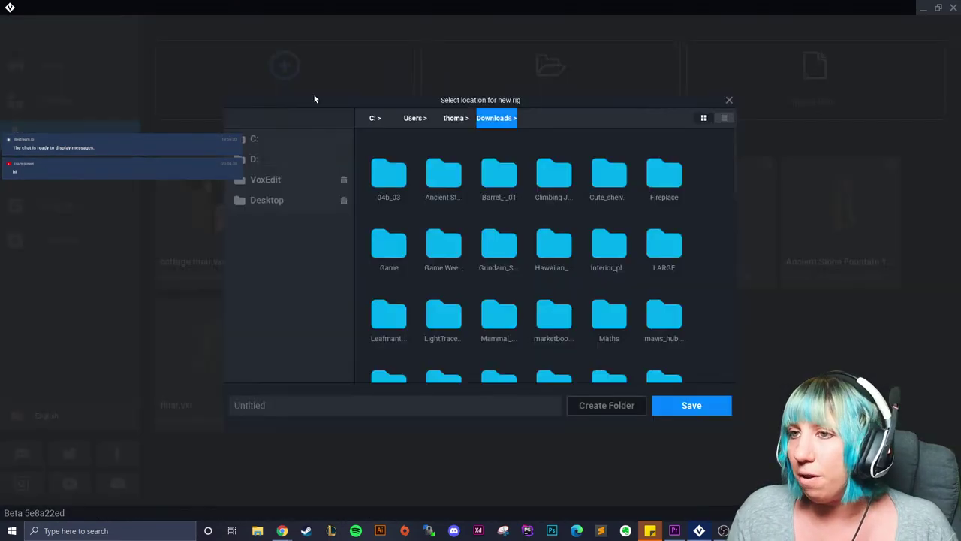
{"action": "left_click", "coordinate": [266, 185]}
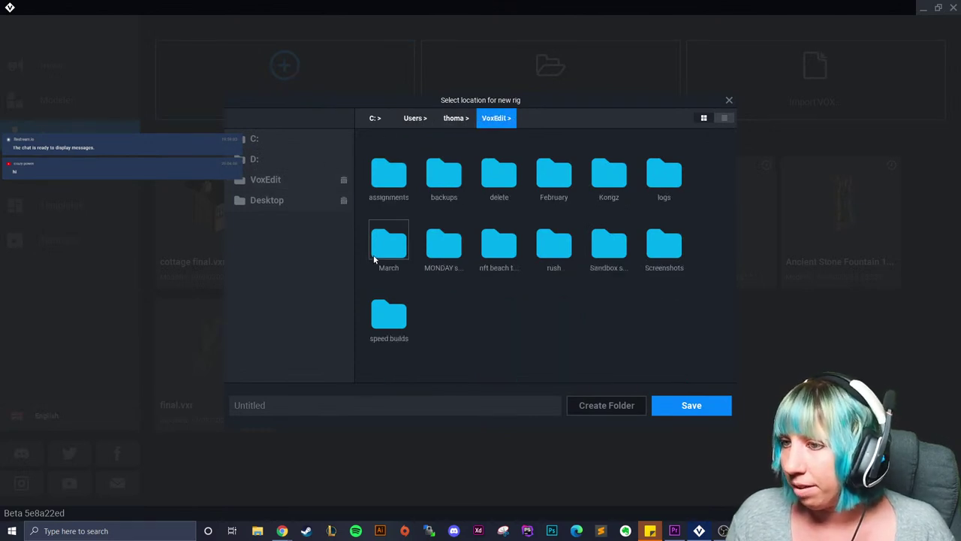
{"action": "double_click", "coordinate": [616, 243]}
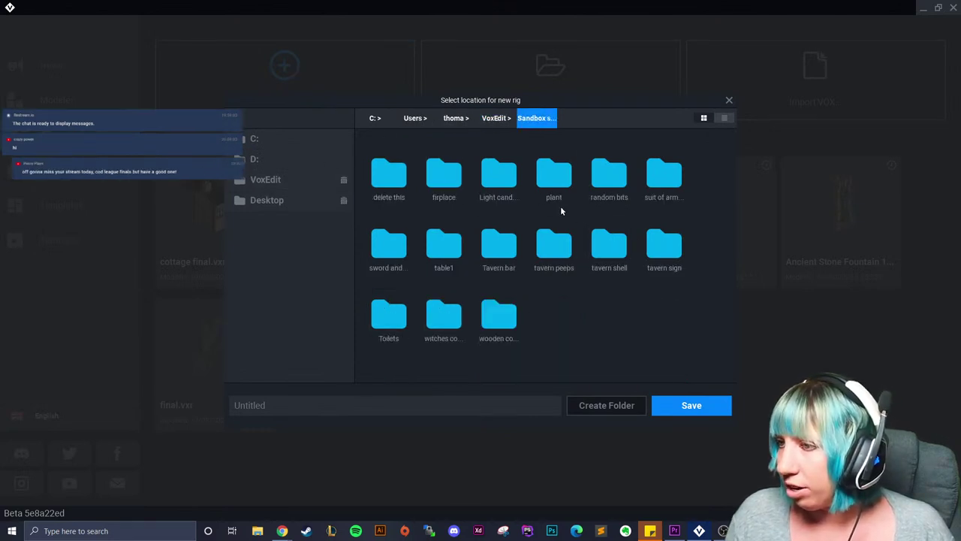
{"action": "double_click", "coordinate": [609, 173]}
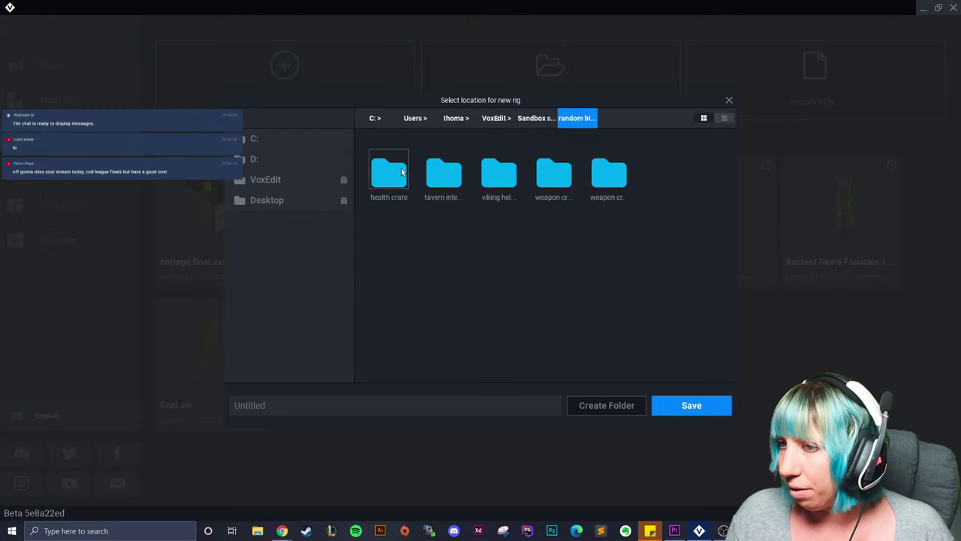
{"action": "double_click", "coordinate": [444, 175]}
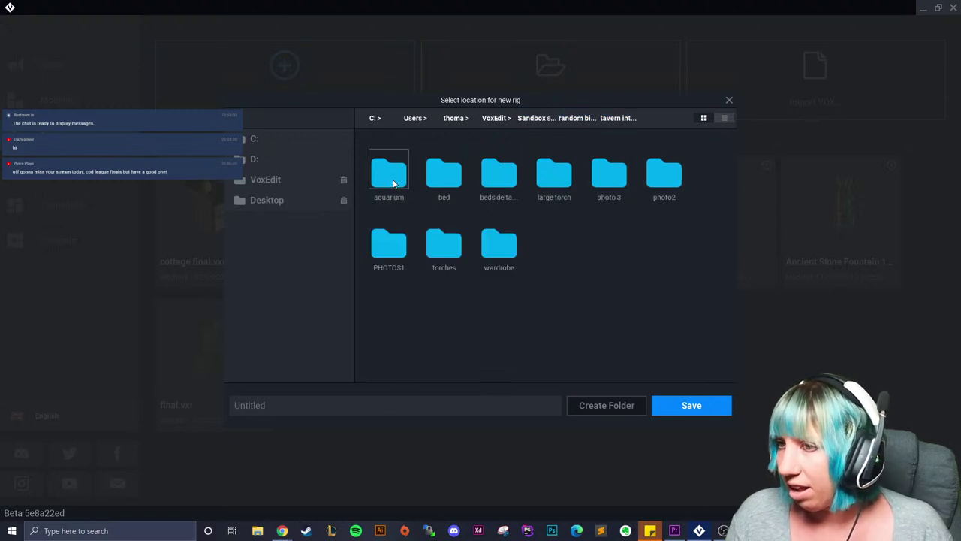
{"action": "double_click", "coordinate": [393, 184]}
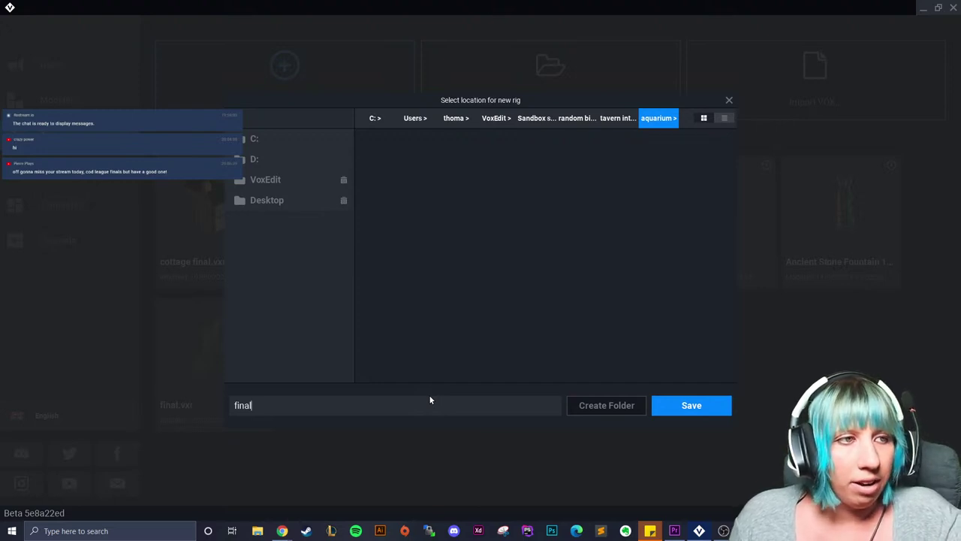
{"action": "left_click", "coordinate": [692, 407]}
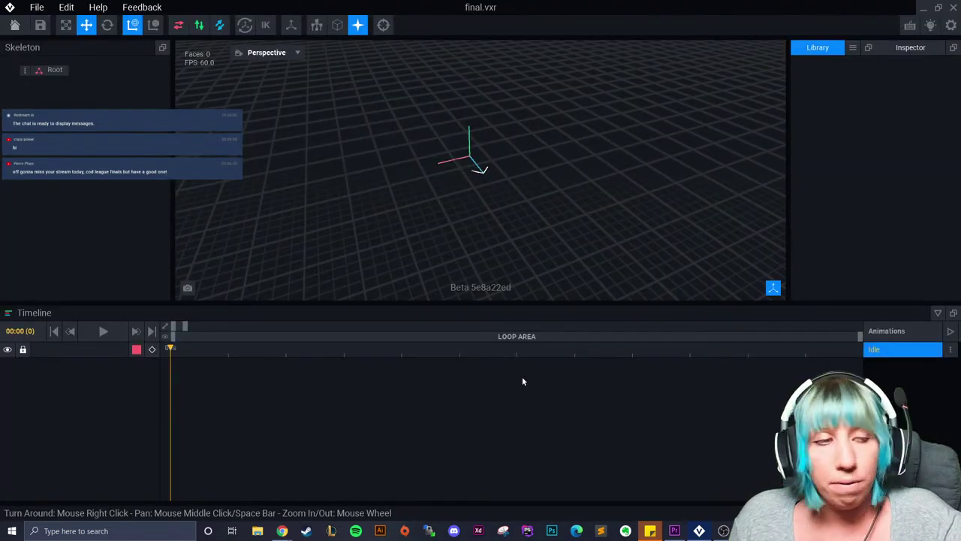
- Import the tank VXM model from the aquarium folder into the rig's library
{"action": "left_click", "coordinate": [852, 49]}
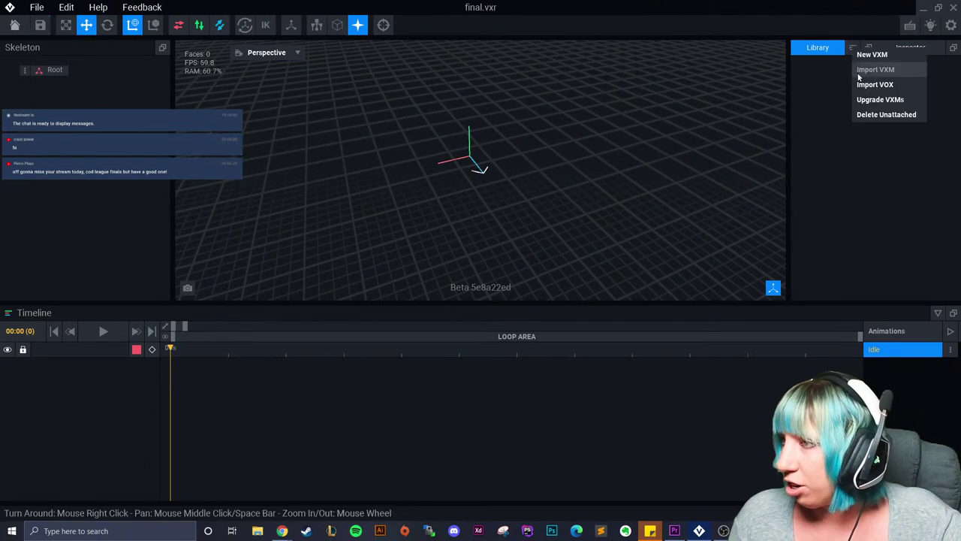
{"action": "left_click", "coordinate": [859, 77]}
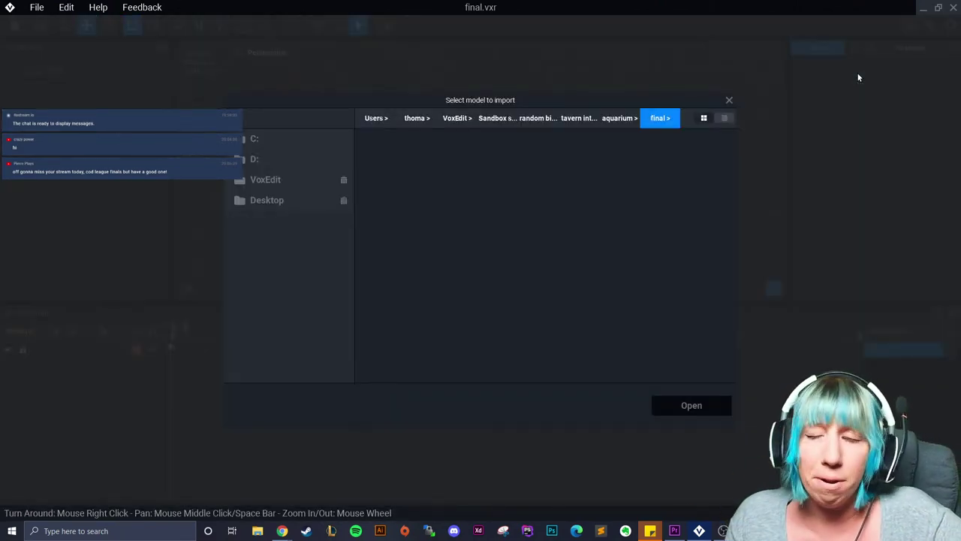
{"action": "left_click", "coordinate": [620, 120]}
{"action": "left_click", "coordinate": [445, 166]}
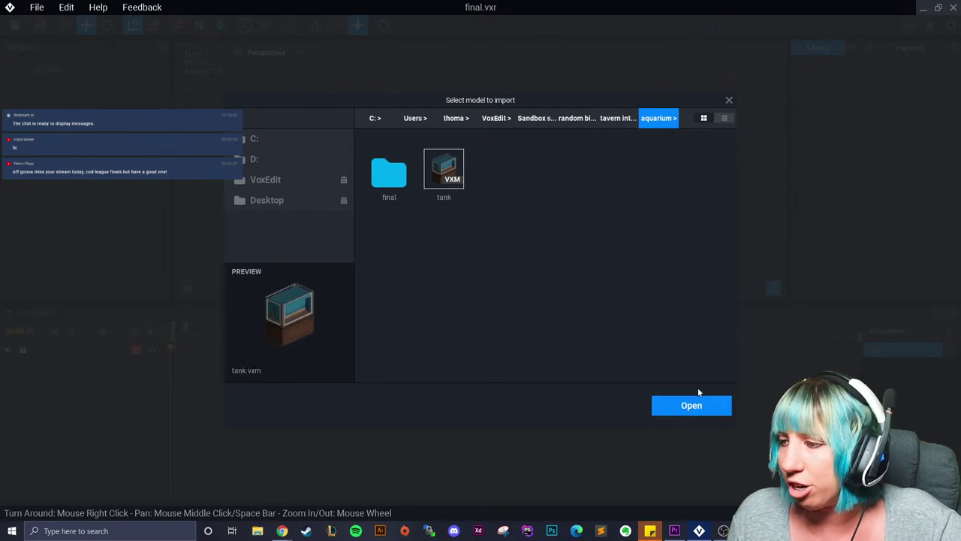
{"action": "left_click", "coordinate": [692, 405]}
- Add a child node named control node under Root in the skeleton
{"action": "right_click_drag", "start_coordinate": [496, 206], "coordinate": [473, 203]}
{"action": "left_click", "coordinate": [24, 70]}
{"action": "left_click", "coordinate": [78, 81]}
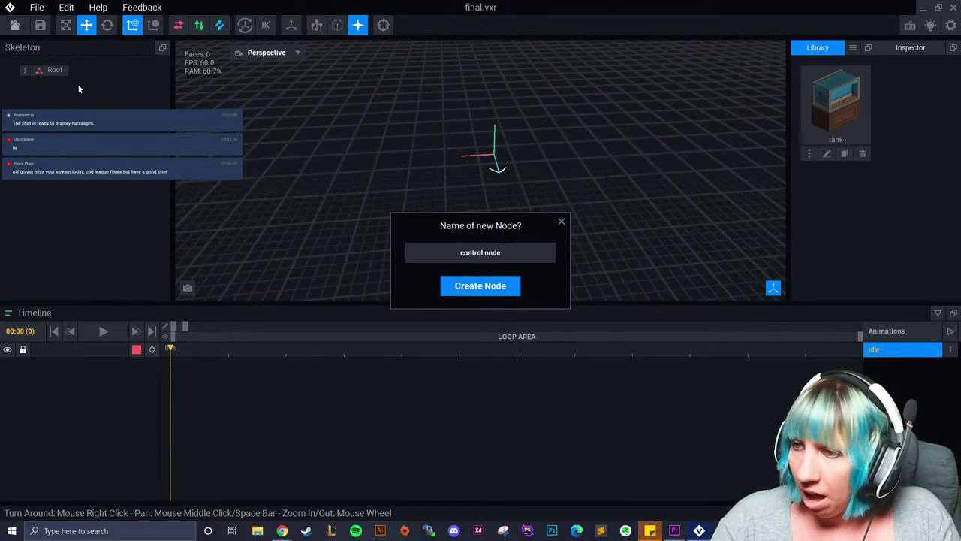
{"action": "key", "text": "Return"}
- Attach the tank model from the library to the control node and view it in the scene
{"action": "left_click_drag", "start_coordinate": [832, 84], "coordinate": [78, 87]}
{"action": "scroll", "coordinate": [415, 128], "scroll_direction": "up", "scroll_amount": 2}
{"action": "mouse_move", "coordinate": [465, 139]}
{"action": "right_mouse_down"}
{"action": "mouse_move", "coordinate": [424, 81]}
{"action": "mouse_move", "coordinate": [413, 102]}
{"action": "mouse_move", "coordinate": [428, 127]}
{"action": "mouse_move", "coordinate": [427, 108]}
{"action": "mouse_move", "coordinate": [347, 108]}
{"action": "right_mouse_up"}
{"action": "mouse_move", "coordinate": [423, 134]}
{"action": "right_mouse_down"}
{"action": "mouse_move", "coordinate": [450, 113]}
{"action": "mouse_move", "coordinate": [406, 113]}
{"action": "mouse_move", "coordinate": [425, 141]}
{"action": "right_mouse_up"}
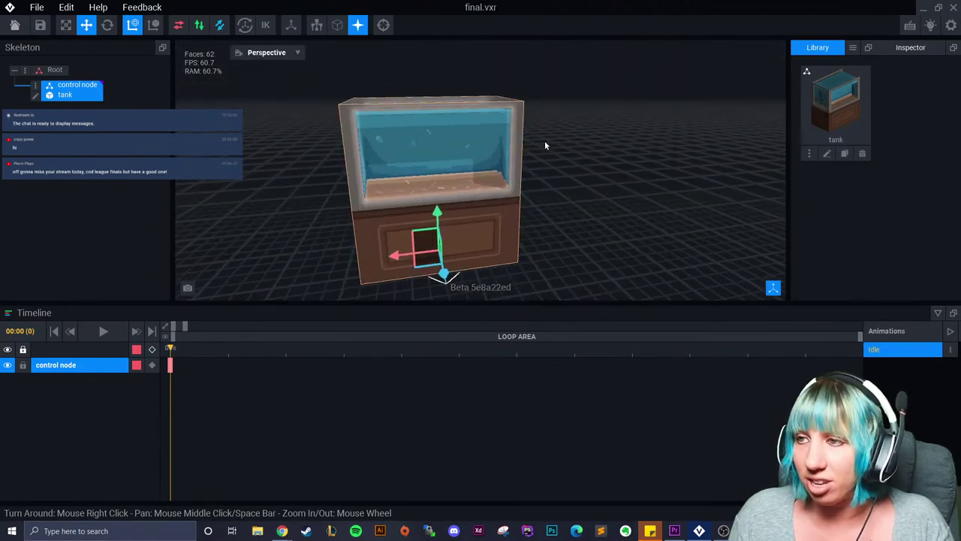
{"action": "right_click_drag", "start_coordinate": [522, 175], "coordinate": [534, 173]}
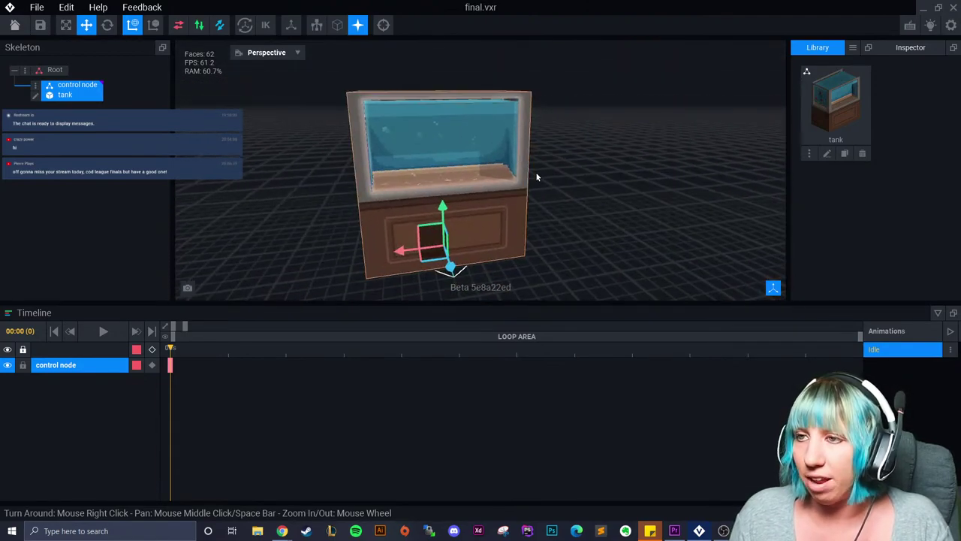
- Remove the tank model from the control node and attach it to a new child node named tank instead
{"action": "key", "text": "Delete"}
{"action": "left_click", "coordinate": [39, 87]}
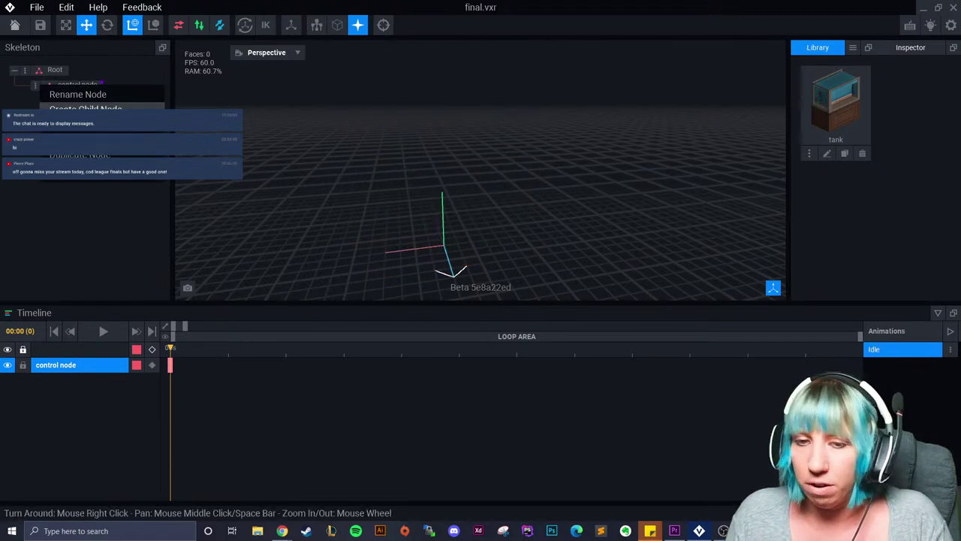
{"action": "left_click", "coordinate": [79, 108]}
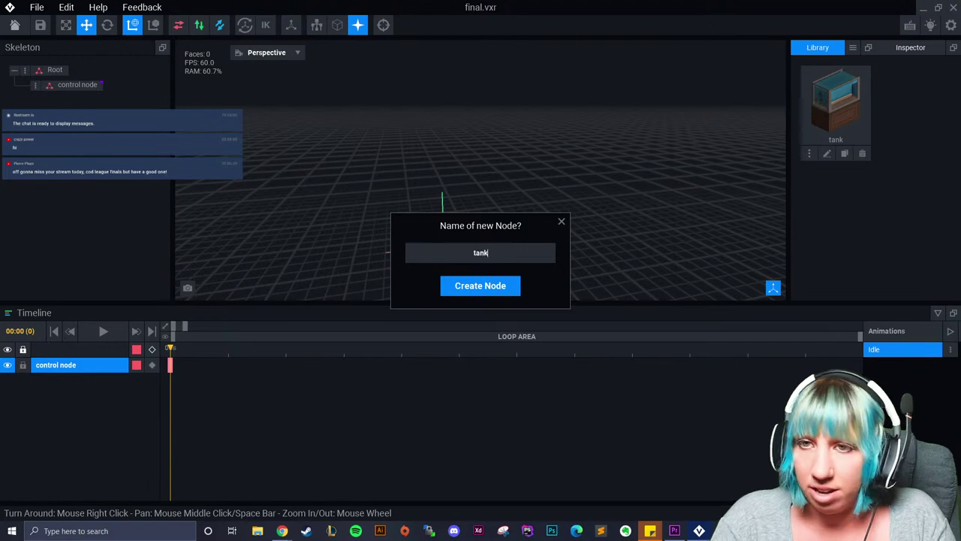
{"action": "key", "text": "Return"}
{"action": "left_click_drag", "start_coordinate": [864, 101], "coordinate": [72, 102]}
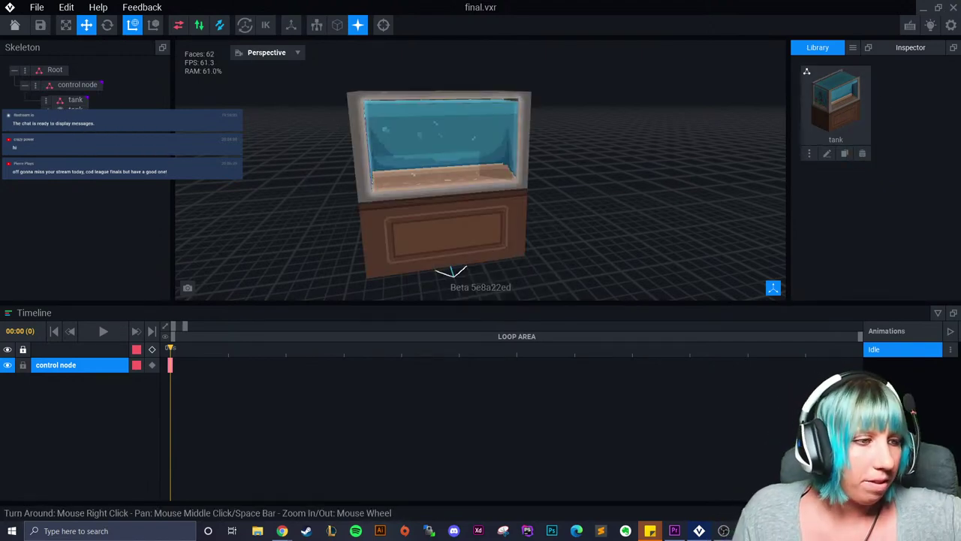
{"action": "right_click_drag", "start_coordinate": [435, 238], "coordinate": [453, 239]}
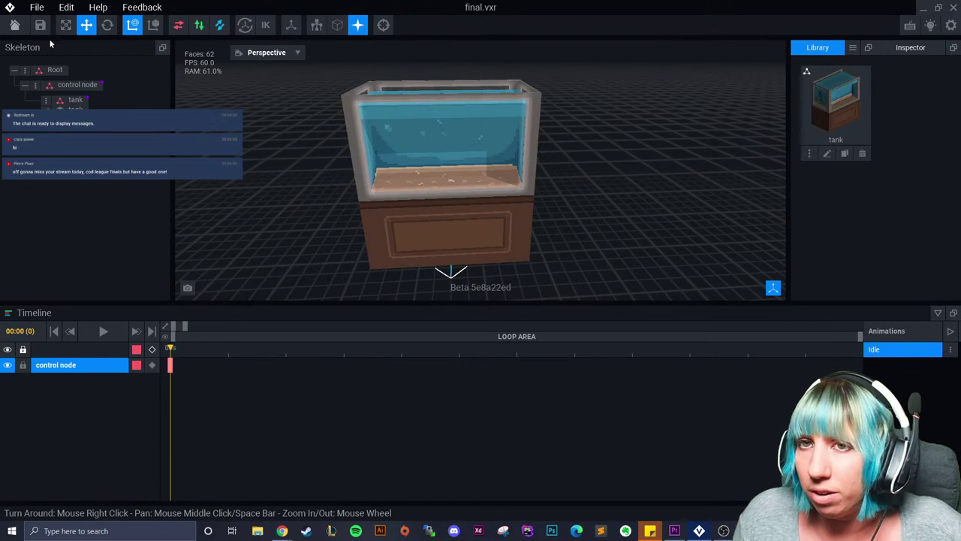
- Save the rig and create a Small Fish template named fish 1 inside the aquarium's final folder
{"action": "left_click", "coordinate": [15, 28]}
{"action": "left_click", "coordinate": [429, 189]}
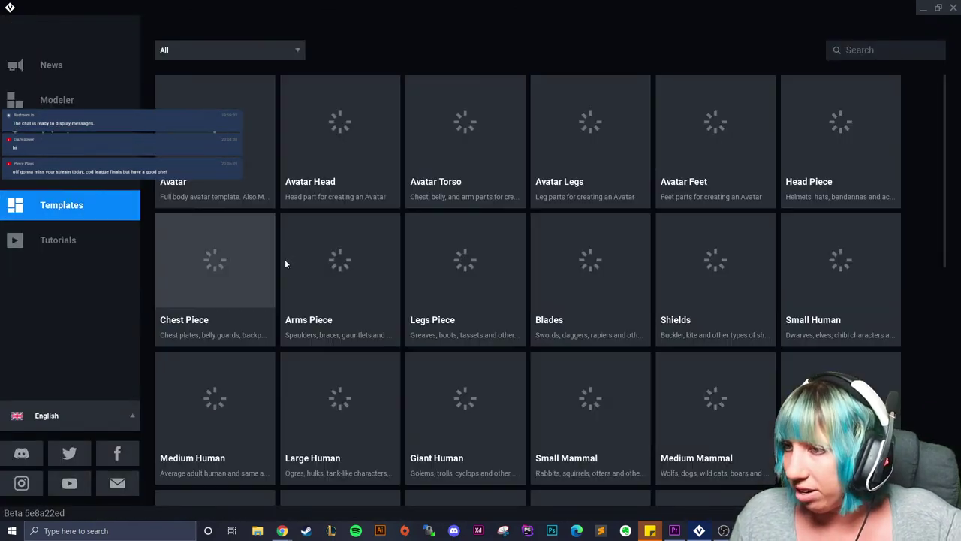
{"action": "scroll", "coordinate": [661, 319], "scroll_direction": "down", "scroll_amount": 3}
{"action": "scroll", "coordinate": [639, 370], "scroll_direction": "down", "scroll_amount": 1}
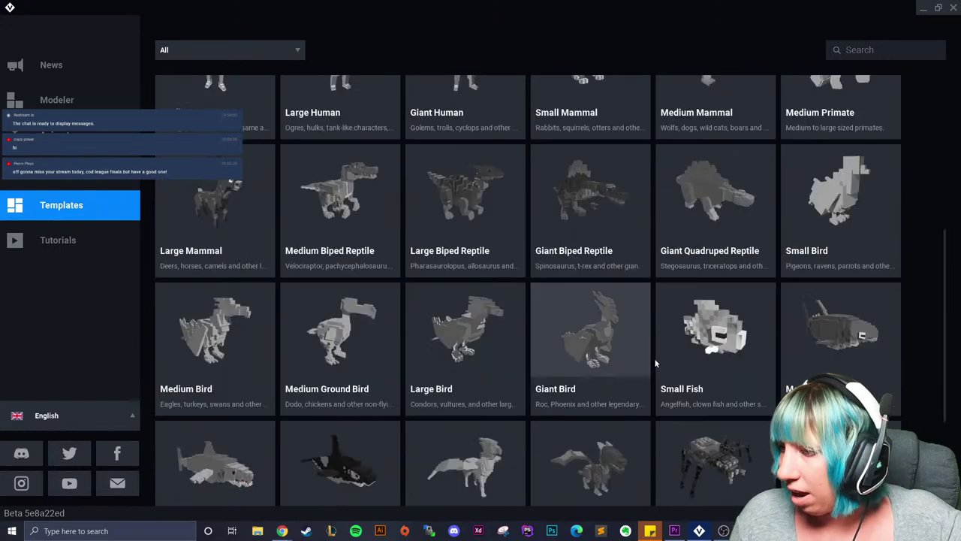
{"action": "left_click", "coordinate": [709, 324]}
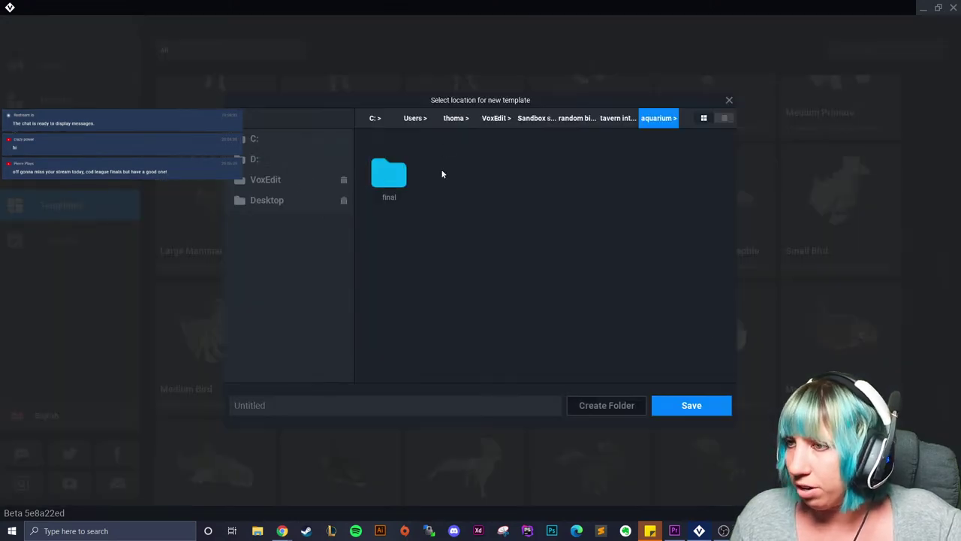
{"action": "double_click", "coordinate": [389, 174]}
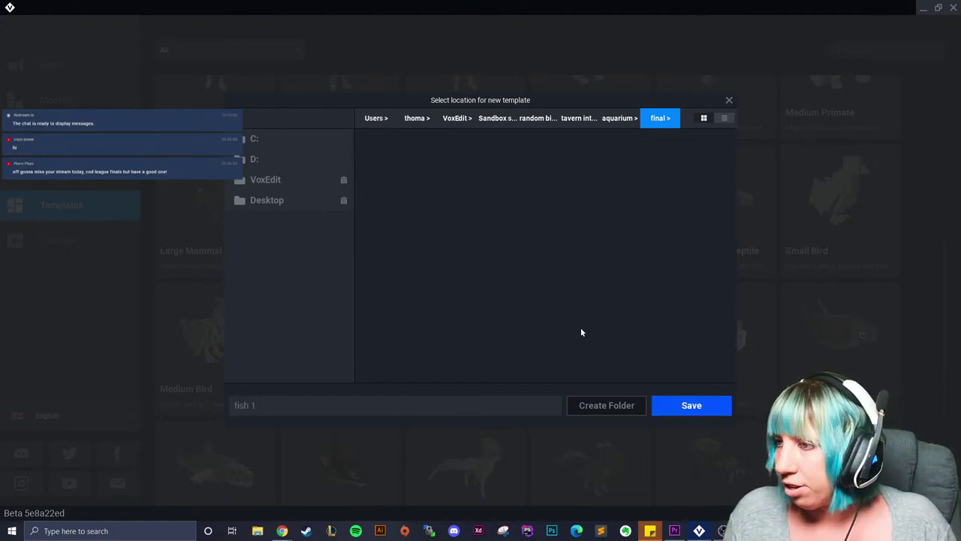
{"action": "left_click", "coordinate": [708, 402]}
{"action": "scroll", "coordinate": [618, 257], "scroll_direction": "up", "scroll_amount": 3}
{"action": "middle_click_drag", "start_coordinate": [616, 263], "coordinate": [543, 274]}
{"action": "scroll", "coordinate": [552, 244], "scroll_direction": "up", "scroll_amount": 2}
{"action": "right_click_drag", "start_coordinate": [562, 213], "coordinate": [571, 229]}
{"action": "scroll", "coordinate": [572, 228], "scroll_direction": "up", "scroll_amount": 5}
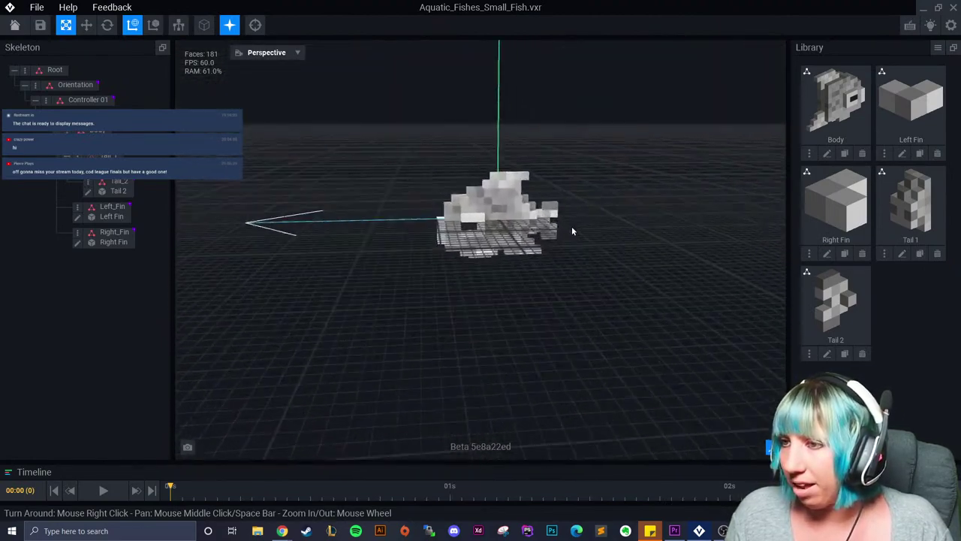
- Reopen the aquarium's final rig and add a child node named fish 1 under the control node
{"action": "left_click", "coordinate": [14, 24]}
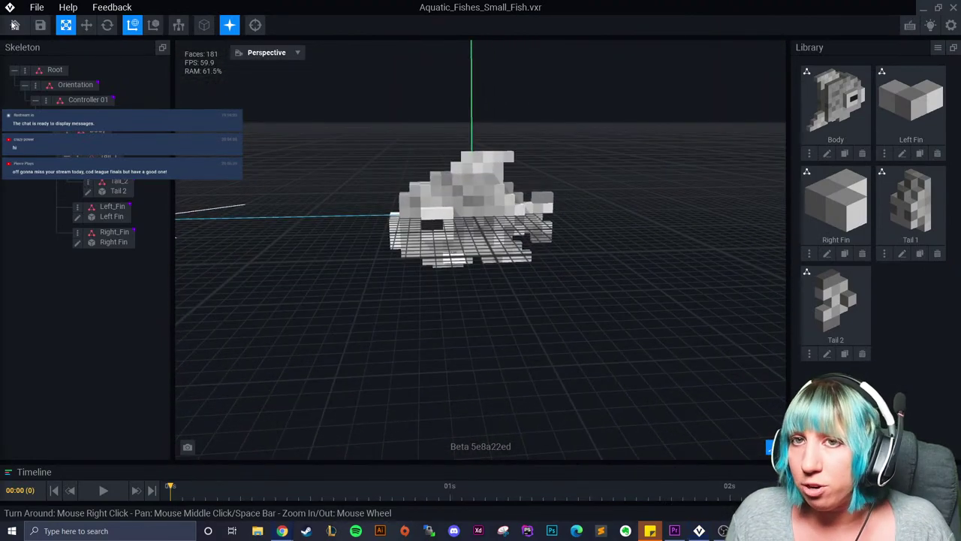
{"action": "left_click", "coordinate": [408, 198]}
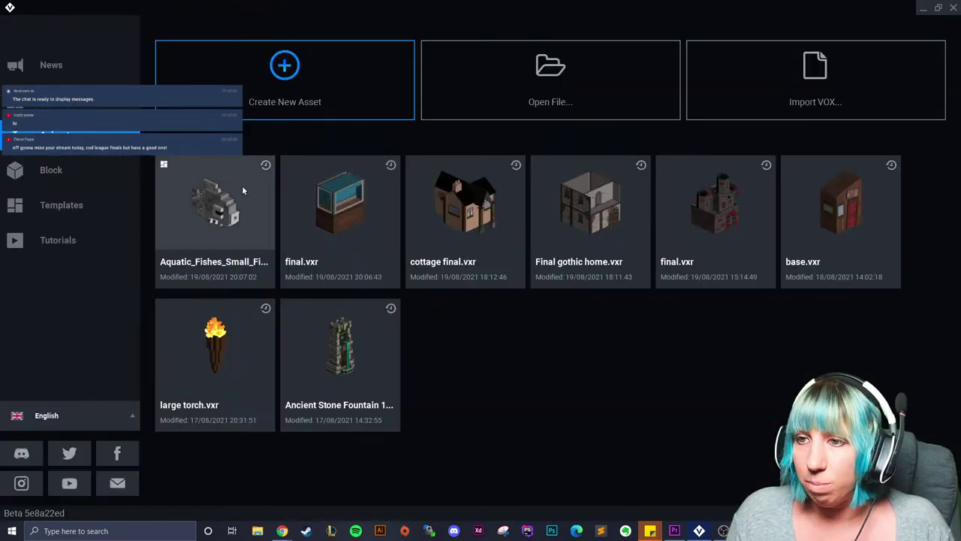
{"action": "left_click", "coordinate": [285, 199]}
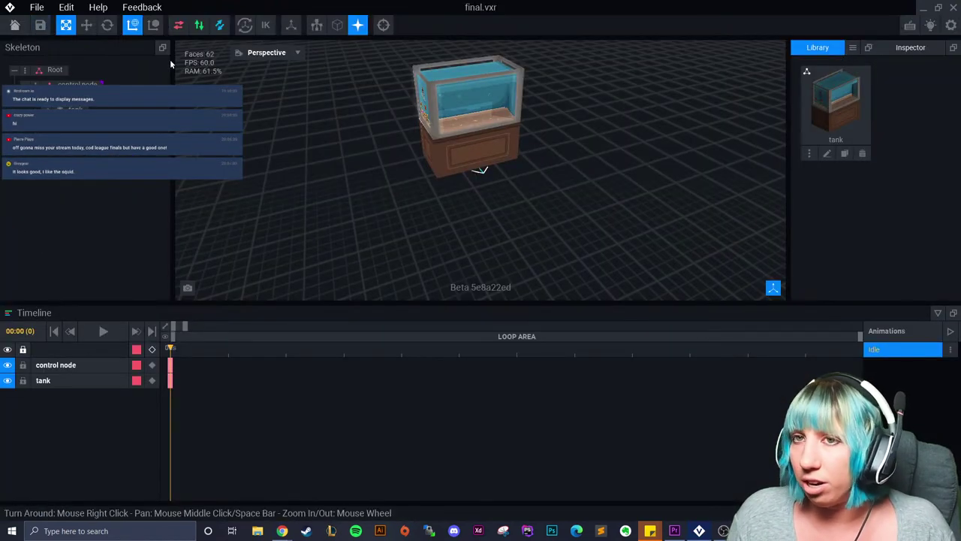
{"action": "left_click", "coordinate": [36, 84]}
{"action": "left_click", "coordinate": [75, 102]}
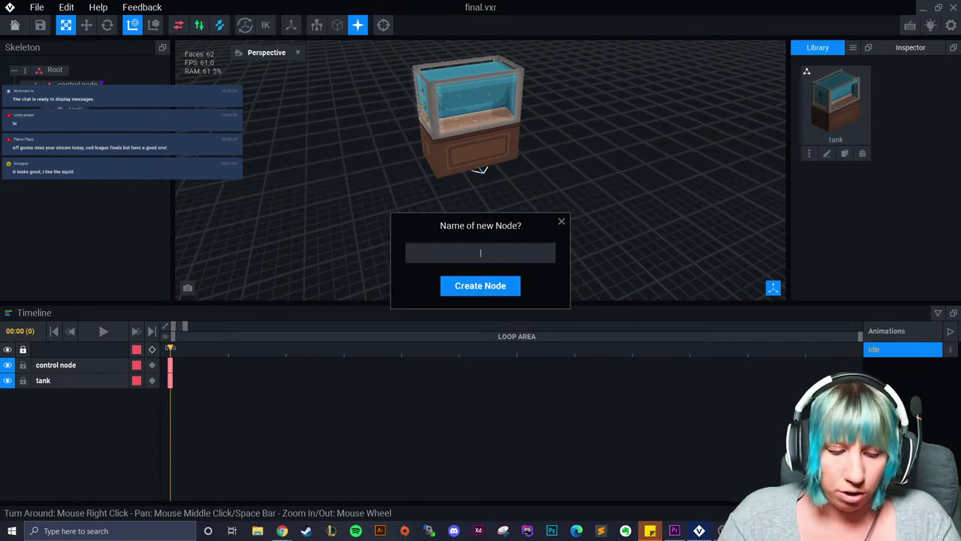
{"action": "key", "text": "Return"}
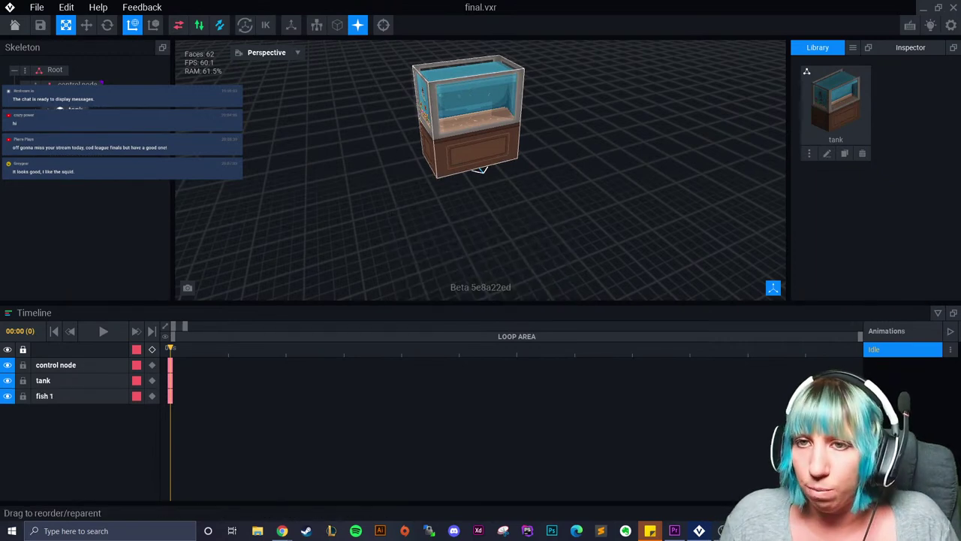
- Import the small fish VXR hierarchy from the fish 1 folder into the fish 1 node
{"action": "left_click", "coordinate": [47, 132]}
{"action": "right_click", "coordinate": [46, 132]}
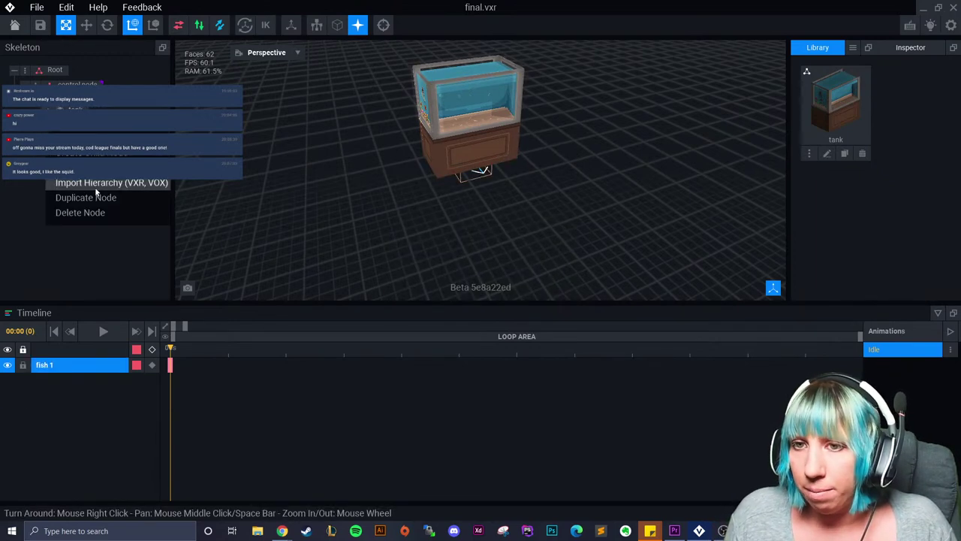
{"action": "left_click", "coordinate": [101, 186]}
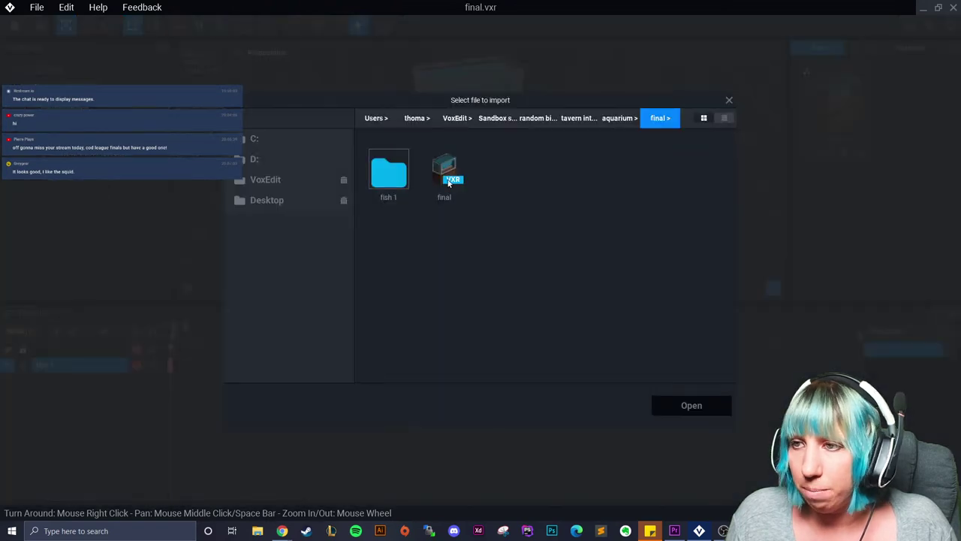
{"action": "double_click", "coordinate": [389, 172]}
{"action": "left_click", "coordinate": [404, 181]}
{"action": "left_click", "coordinate": [692, 406]}
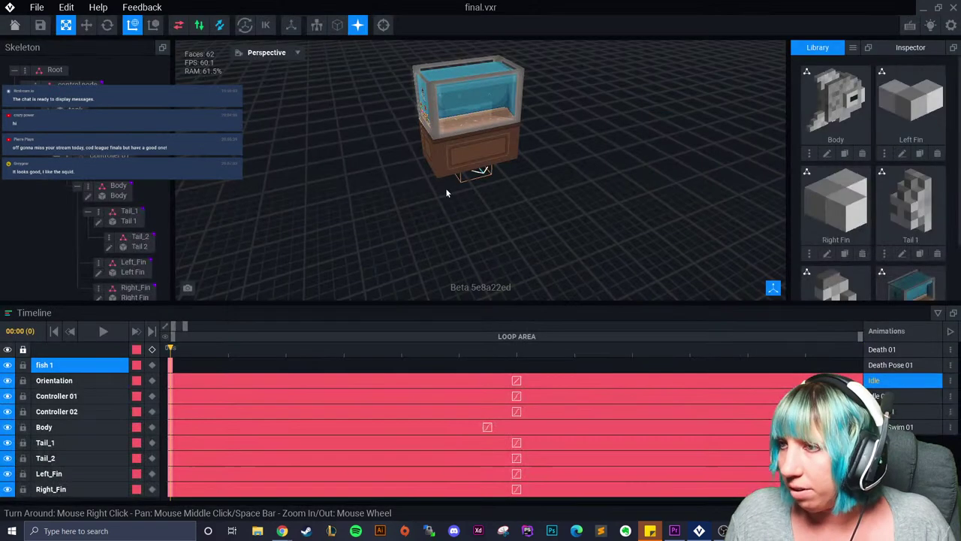
- Move the fish 1 node up from the tank's base into the water area above the sand
{"action": "scroll", "coordinate": [328, 167], "scroll_direction": "up", "scroll_amount": 4}
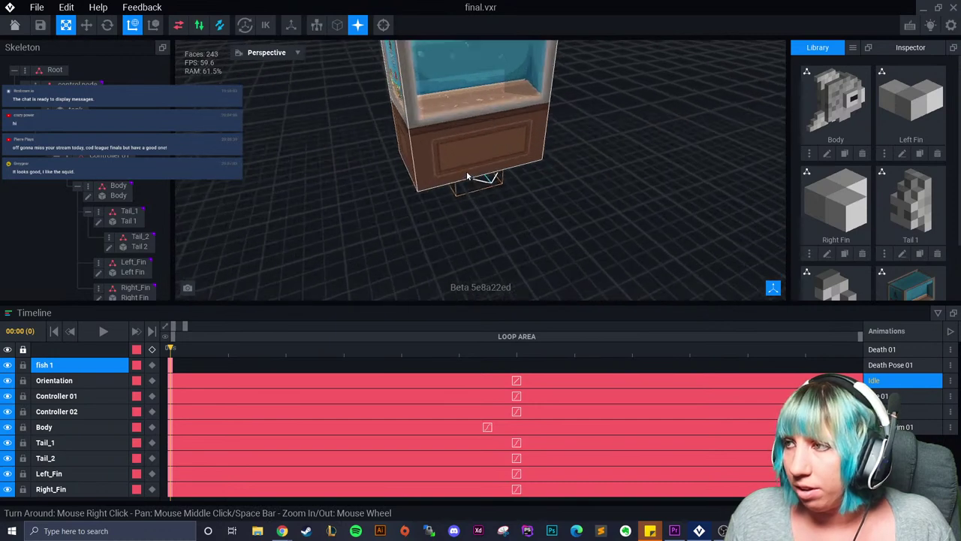
{"action": "left_click", "coordinate": [87, 25]}
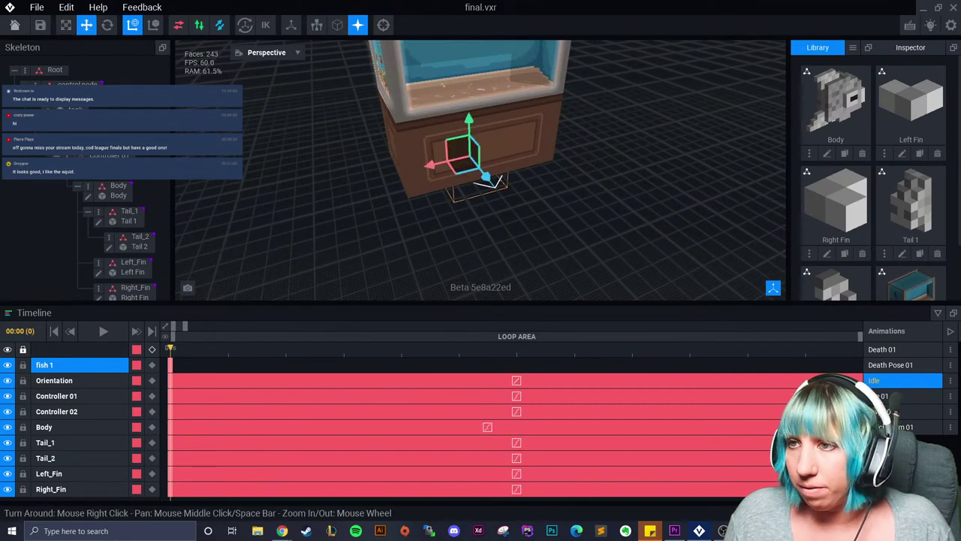
{"action": "middle_click_drag", "start_coordinate": [420, 127], "coordinate": [422, 169]}
{"action": "left_click_drag", "start_coordinate": [469, 158], "coordinate": [469, 66]}
{"action": "left_click_drag", "start_coordinate": [494, 115], "coordinate": [515, 150]}
{"action": "right_click_drag", "start_coordinate": [516, 151], "coordinate": [203, 52]}
- Rotate the fish 1 node about its vertical axis so the fish faces along the tank's length
{"action": "left_click", "coordinate": [107, 25]}
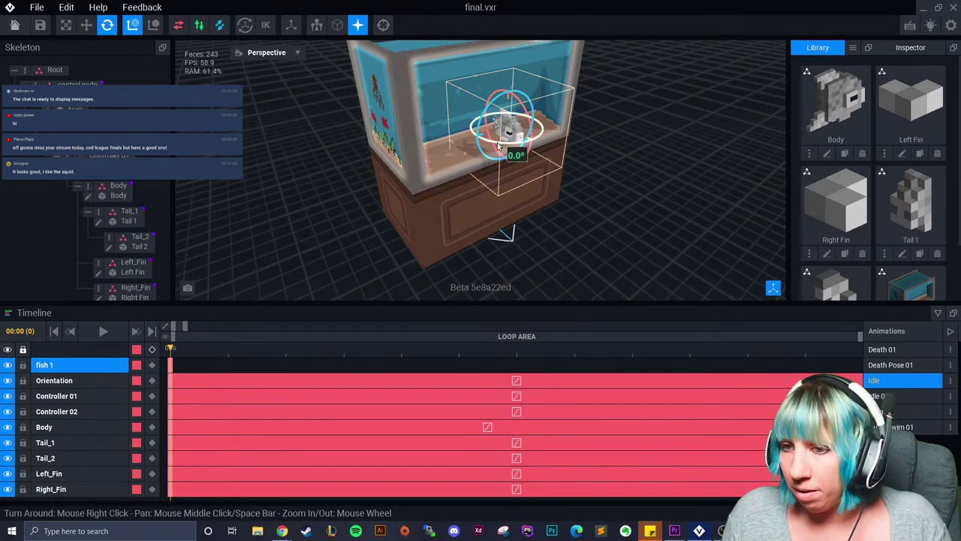
{"action": "left_click_drag", "start_coordinate": [498, 145], "coordinate": [347, 111]}
{"action": "right_click_drag", "start_coordinate": [533, 174], "coordinate": [531, 171]}
{"action": "scroll", "coordinate": [525, 183], "scroll_direction": "up", "scroll_amount": 2}
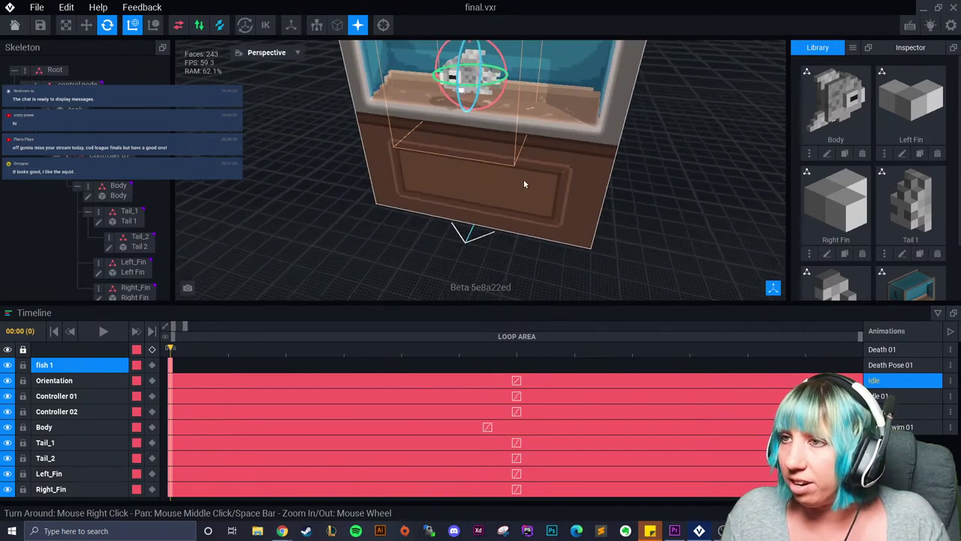
{"action": "middle_click_drag", "start_coordinate": [525, 180], "coordinate": [520, 192]}
{"action": "right_click_drag", "start_coordinate": [519, 191], "coordinate": [515, 175]}
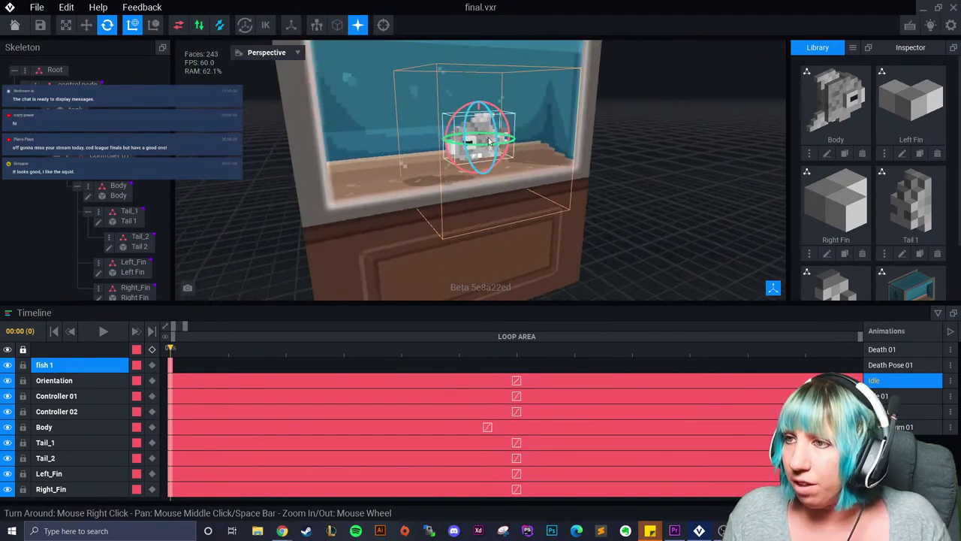
{"action": "left_click_drag", "start_coordinate": [488, 146], "coordinate": [486, 149]}
- Shift the fish 1 node to place the fish near the middle of the tank, just above the sand
{"action": "left_click", "coordinate": [86, 26]}
{"action": "right_click_drag", "start_coordinate": [463, 167], "coordinate": [461, 168]}
{"action": "left_click_drag", "start_coordinate": [485, 140], "coordinate": [435, 140]}
{"action": "right_click_drag", "start_coordinate": [492, 156], "coordinate": [499, 158]}
{"action": "left_click_drag", "start_coordinate": [441, 137], "coordinate": [442, 131]}
- Deselect the fish and examine its placement inside the tank from several angles
{"action": "left_click", "coordinate": [637, 197]}
{"action": "right_click_drag", "start_coordinate": [639, 197], "coordinate": [610, 190]}
{"action": "scroll", "coordinate": [610, 191], "scroll_direction": "down", "scroll_amount": 3}
{"action": "right_click_drag", "start_coordinate": [478, 167], "coordinate": [501, 189]}
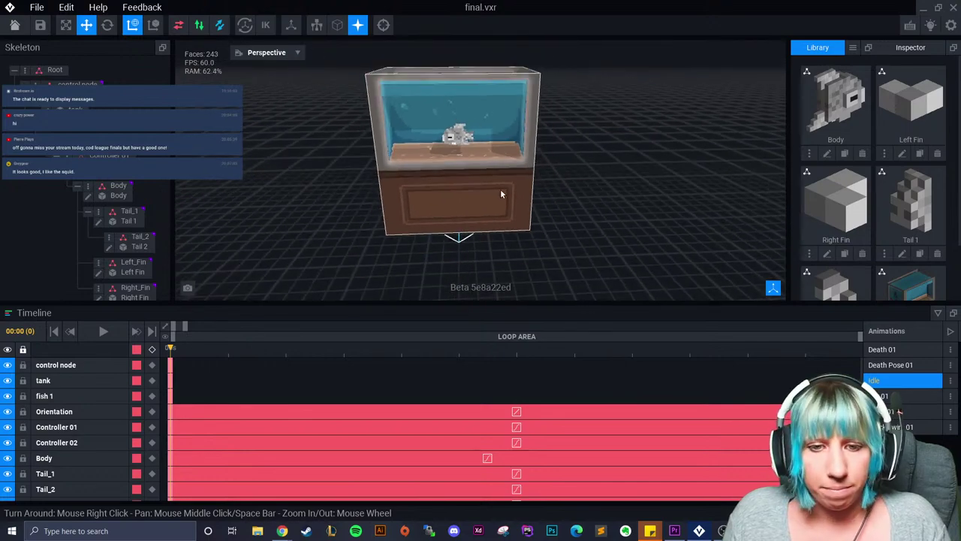
{"action": "right_click_drag", "start_coordinate": [495, 194], "coordinate": [492, 185]}
{"action": "scroll", "coordinate": [356, 208], "scroll_direction": "up", "scroll_amount": 3}
{"action": "right_click_drag", "start_coordinate": [363, 186], "coordinate": [395, 200]}
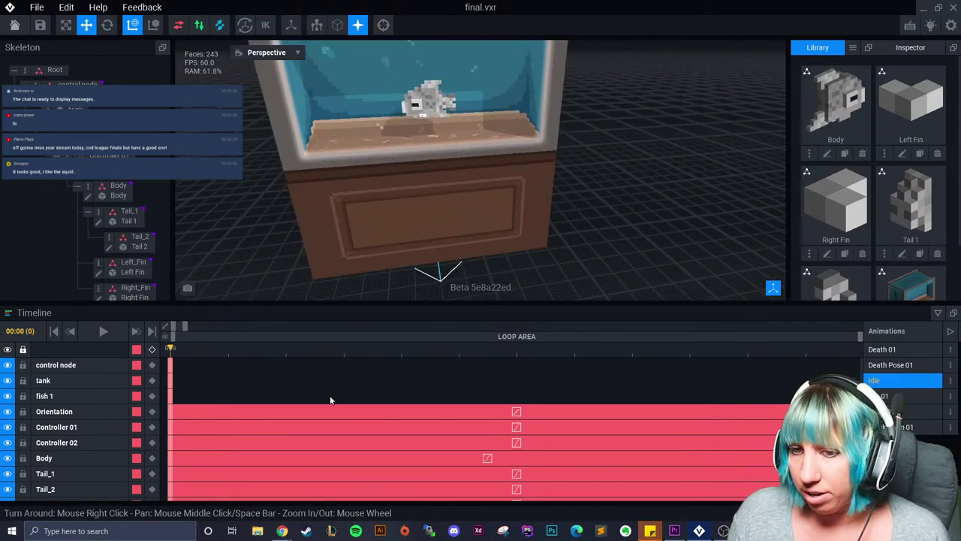
{"action": "middle_click_drag", "start_coordinate": [338, 177], "coordinate": [344, 216]}
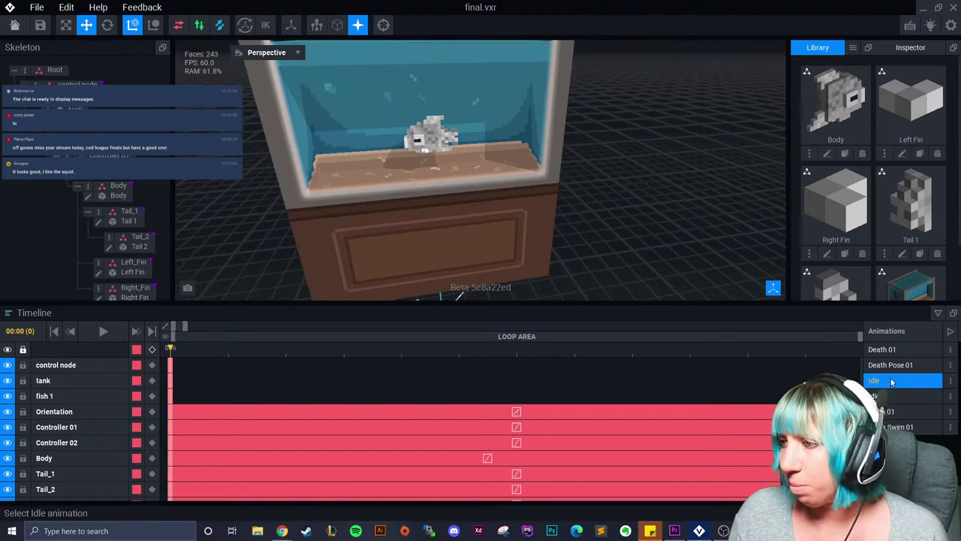
- Delete the Death 01 and Death Pose 01 animations
{"action": "left_click", "coordinate": [950, 349]}
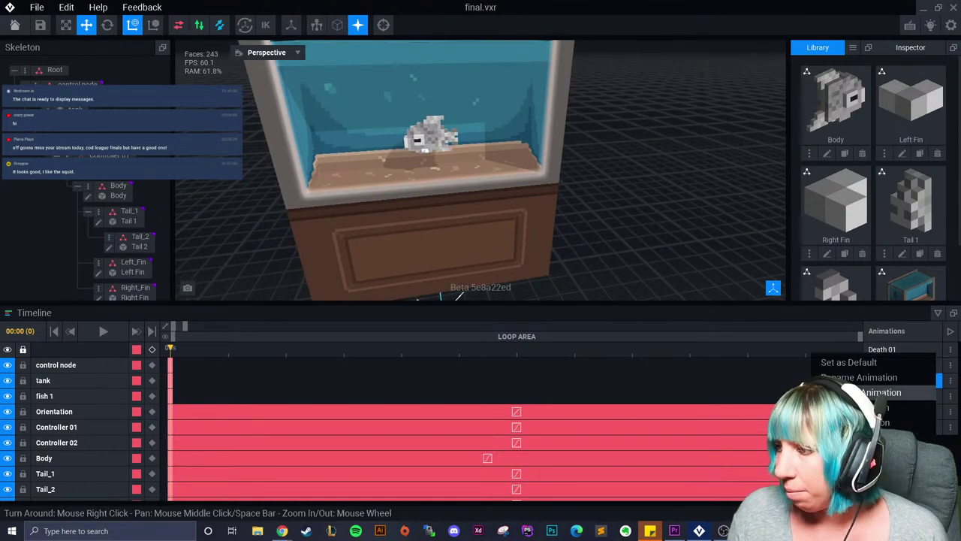
{"action": "left_click", "coordinate": [878, 407]}
{"action": "left_click", "coordinate": [460, 193]}
{"action": "left_click", "coordinate": [950, 349]}
{"action": "left_click", "coordinate": [879, 407]}
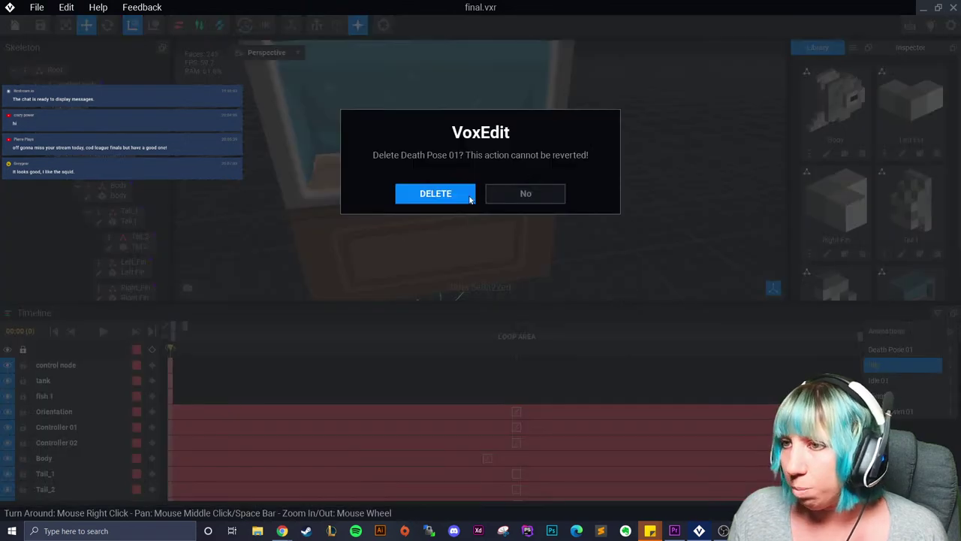
{"action": "left_click", "coordinate": [471, 197]}
- Compare how the fish appears in the tank in the Idle 01 and Idle animations
{"action": "left_click", "coordinate": [950, 349]}
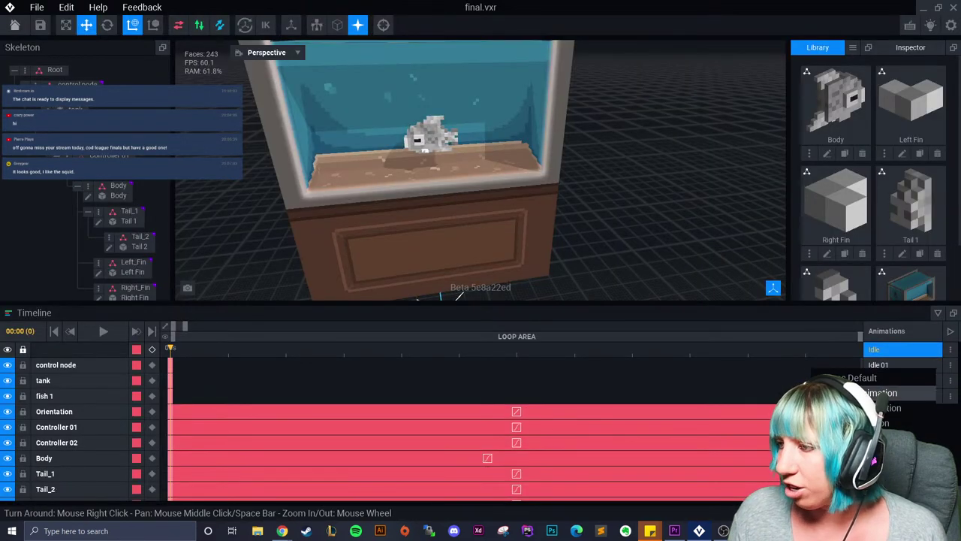
{"action": "left_click", "coordinate": [805, 381]}
{"action": "left_click", "coordinate": [911, 363]}
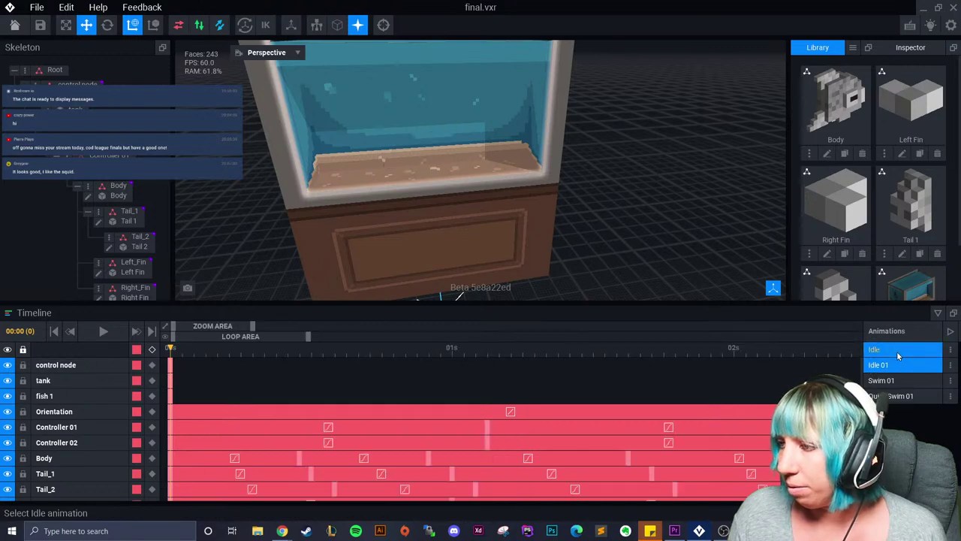
{"action": "left_click", "coordinate": [897, 352]}
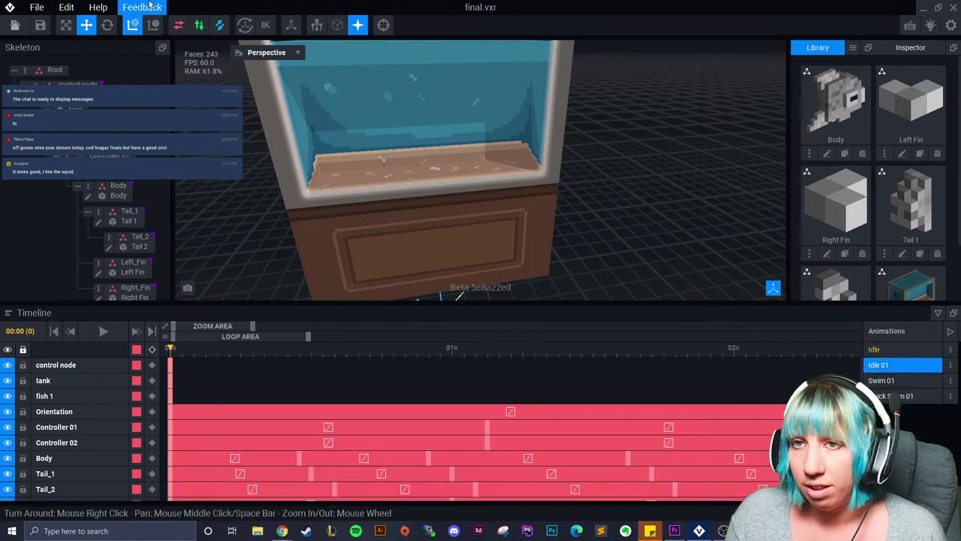
{"action": "scroll", "coordinate": [470, 258], "scroll_direction": "down", "scroll_amount": 4}
{"action": "right_click_drag", "start_coordinate": [470, 258], "coordinate": [472, 260]}
{"action": "left_click", "coordinate": [871, 350]}
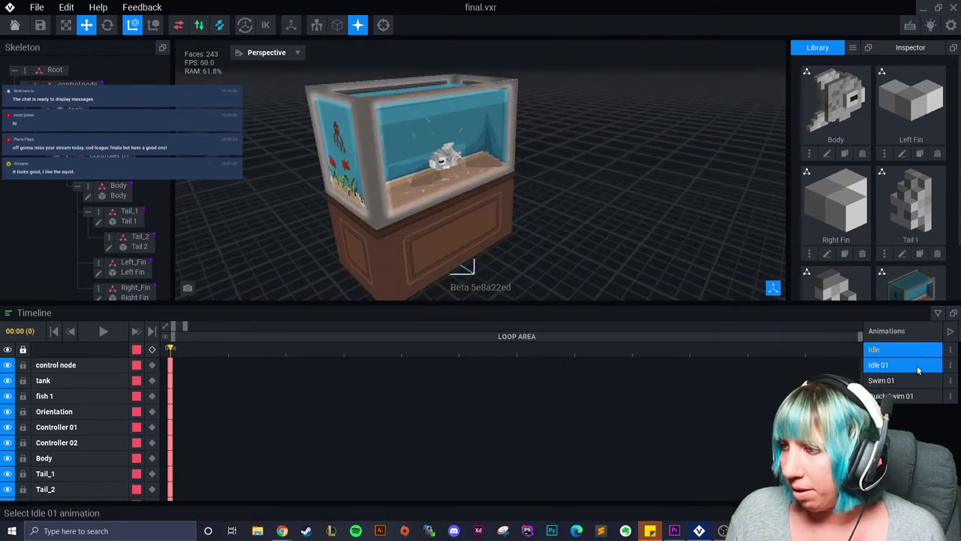
- Delete the Idle 01 and Swim 01 animations
{"action": "left_click", "coordinate": [917, 365]}
{"action": "left_click", "coordinate": [949, 368]}
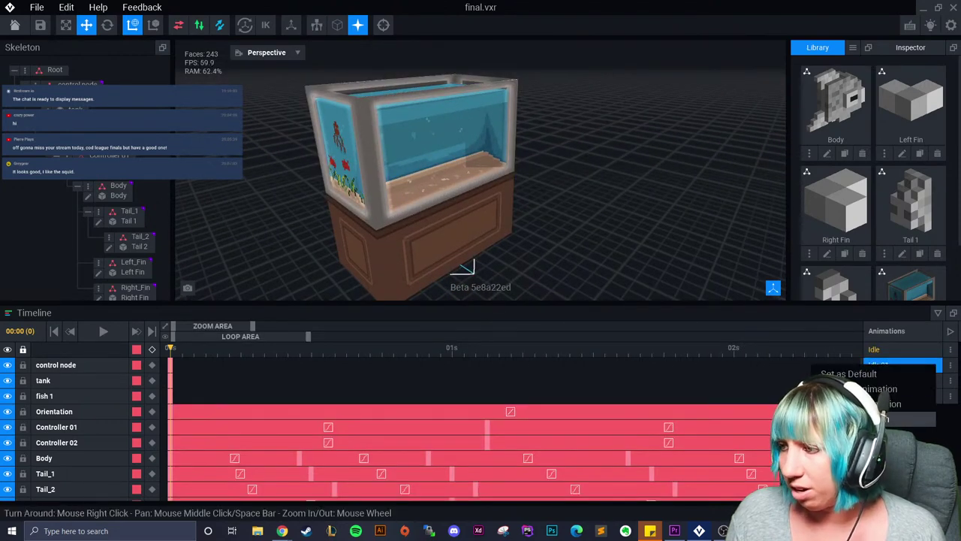
{"action": "left_click", "coordinate": [856, 424]}
{"action": "left_click", "coordinate": [436, 193]}
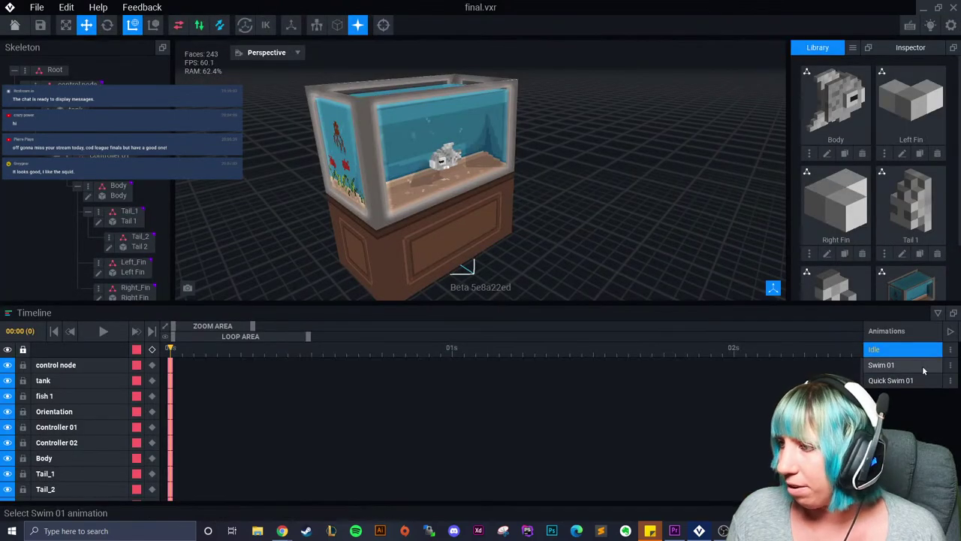
{"action": "left_click", "coordinate": [949, 365]}
{"action": "left_click", "coordinate": [856, 421]}
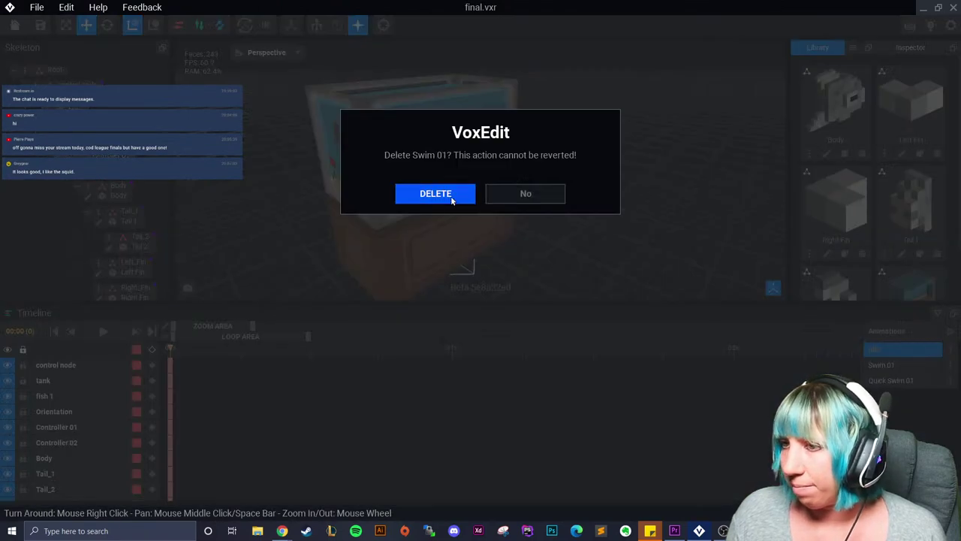
{"action": "left_click", "coordinate": [449, 196]}
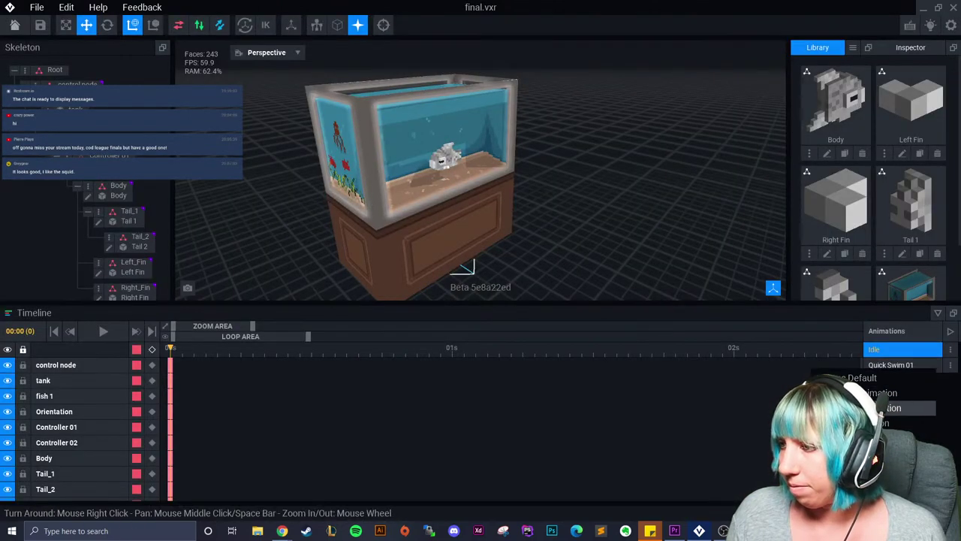
- Delete the Quick Swim 01 animation
{"action": "left_click", "coordinate": [856, 422]}
{"action": "left_click", "coordinate": [449, 197]}
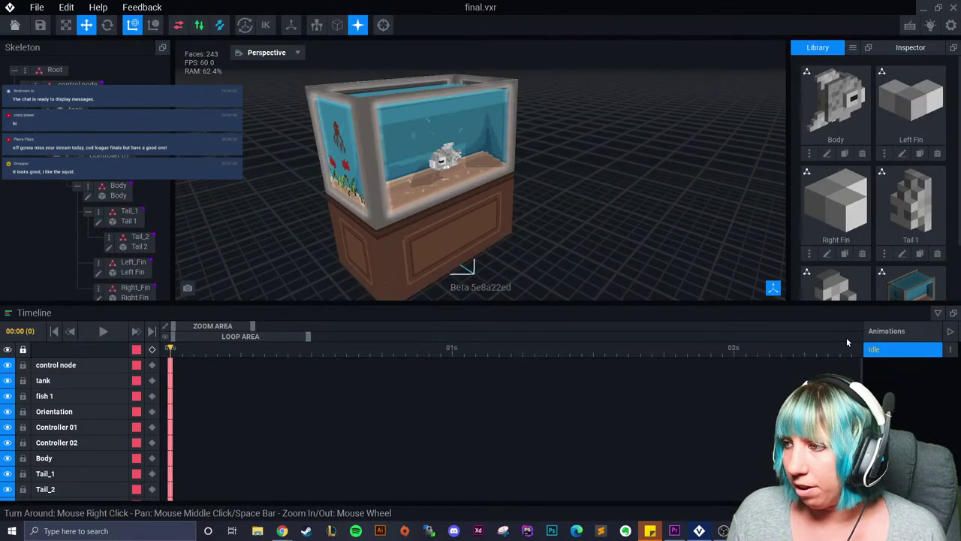
- Select the fish's Body and move it sideways to about 20.9, near the tank's end wall
{"action": "scroll", "coordinate": [552, 226], "scroll_direction": "up", "scroll_amount": 5}
{"action": "left_click", "coordinate": [437, 164]}
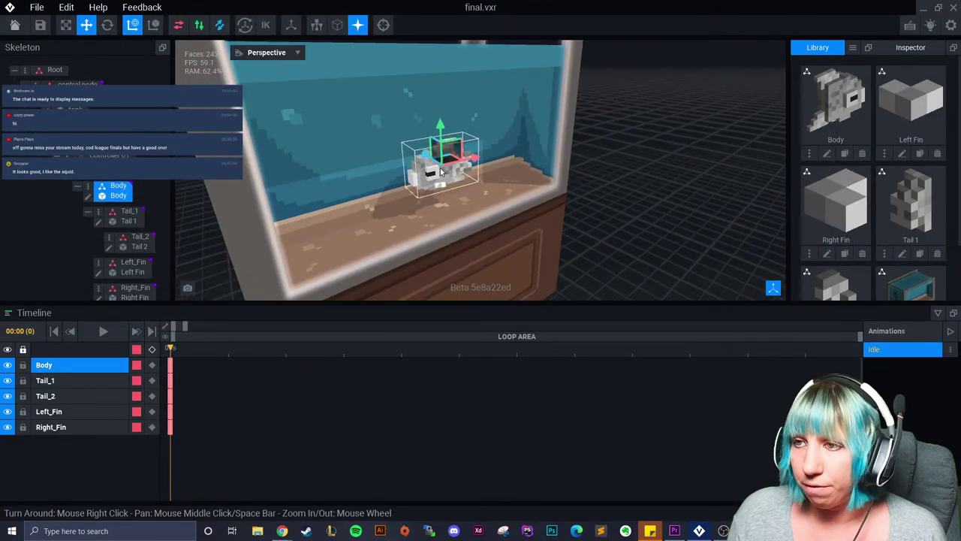
{"action": "right_click_drag", "start_coordinate": [439, 143], "coordinate": [518, 182]}
{"action": "left_click_drag", "start_coordinate": [528, 165], "coordinate": [626, 176]}
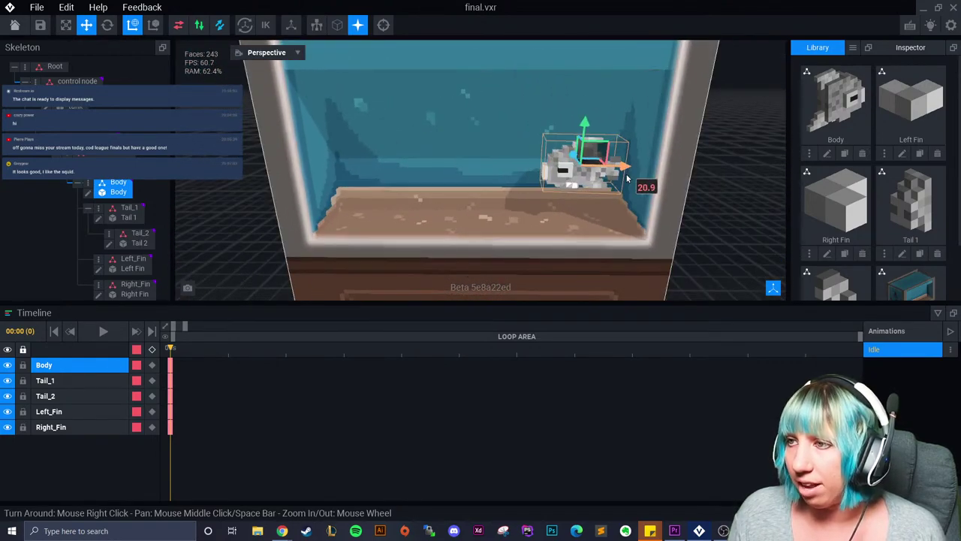
{"action": "left_click", "coordinate": [715, 221]}
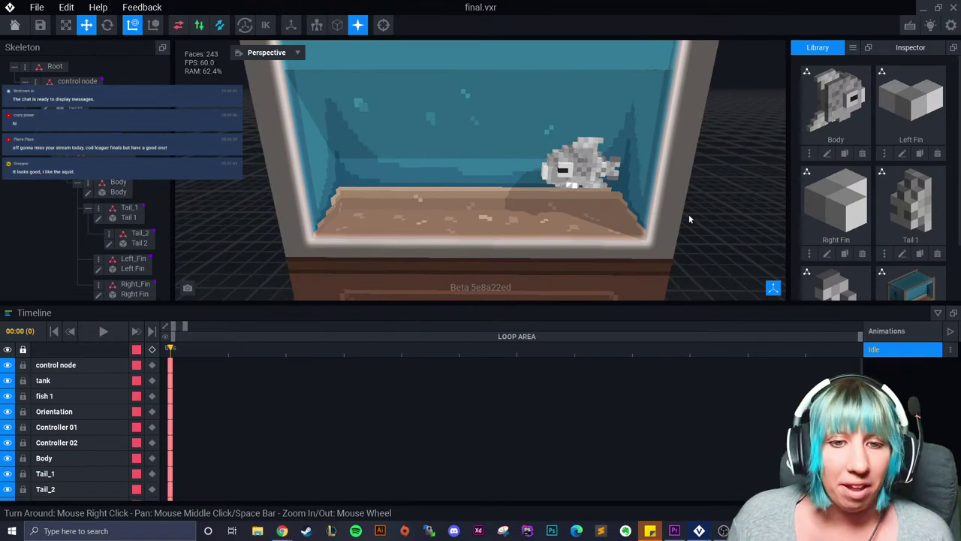
{"action": "right_click_drag", "start_coordinate": [663, 204], "coordinate": [511, 286]}
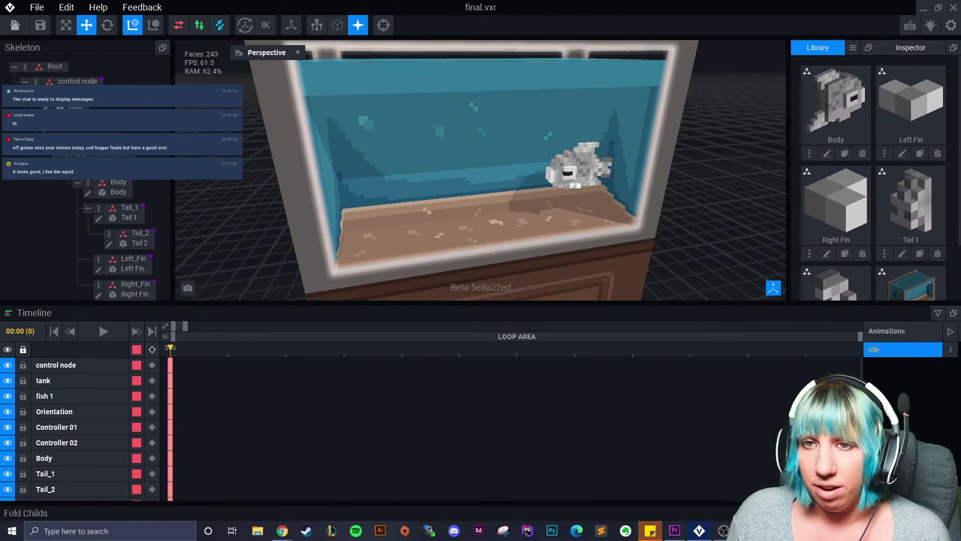
- Duplicate the fish 1 node with all its children and name the copy fish 1b
{"action": "left_click", "coordinate": [88, 183]}
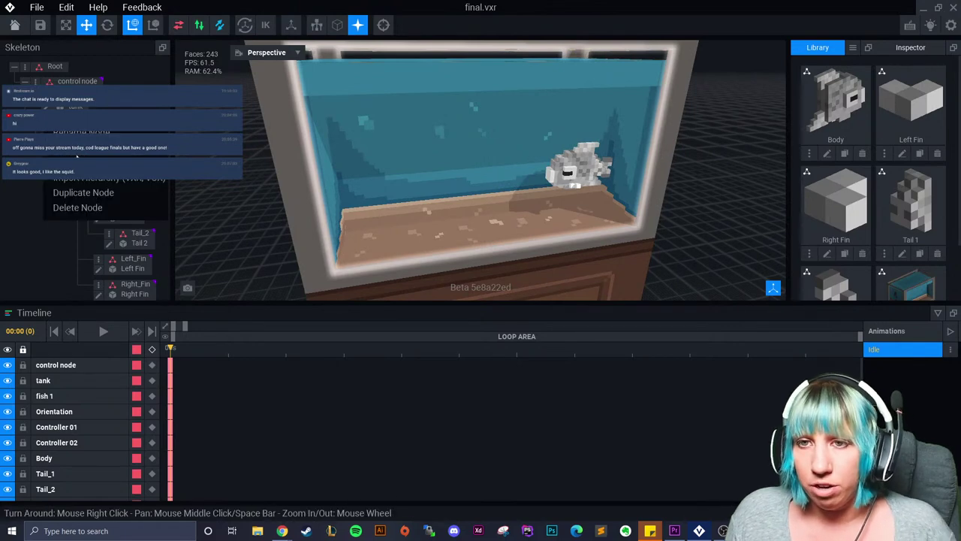
{"action": "left_click", "coordinate": [83, 192]}
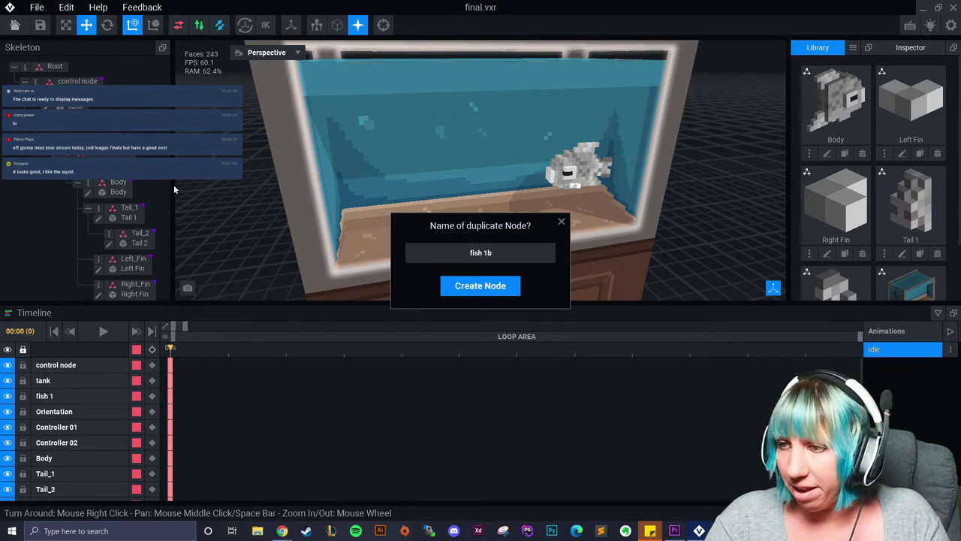
{"action": "key", "text": "Return"}
- Move the fish 1b duplicate within the tank to separate it from the original fish
{"action": "right_click_drag", "start_coordinate": [353, 212], "coordinate": [473, 218]}
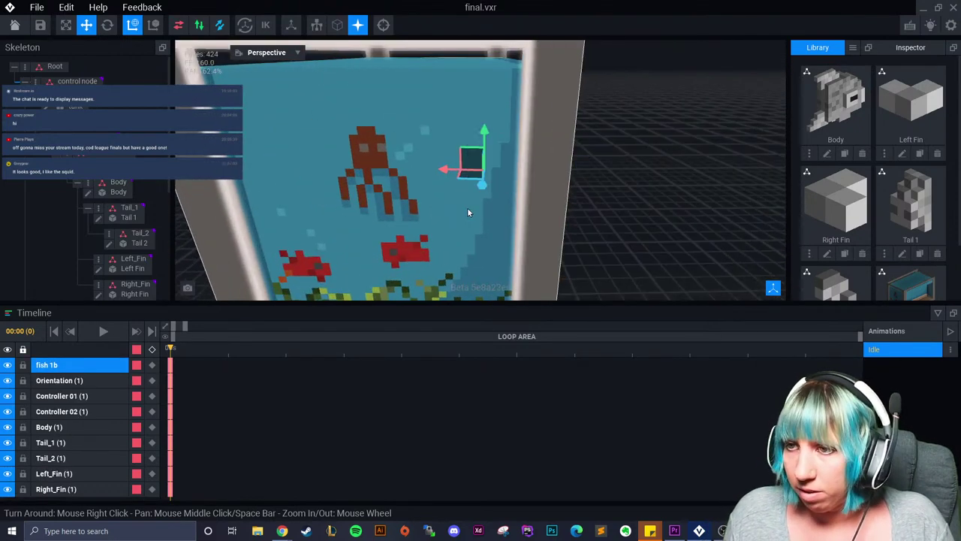
{"action": "left_click_drag", "start_coordinate": [439, 171], "coordinate": [315, 171]}
{"action": "scroll", "coordinate": [315, 170], "scroll_direction": "down", "scroll_amount": 5}
{"action": "right_click_drag", "start_coordinate": [315, 170], "coordinate": [530, 140]}
{"action": "scroll", "coordinate": [530, 138], "scroll_direction": "up", "scroll_amount": 3}
{"action": "middle_click_drag", "start_coordinate": [530, 138], "coordinate": [484, 157]}
{"action": "left_click_drag", "start_coordinate": [540, 141], "coordinate": [601, 148]}
{"action": "left_click", "coordinate": [715, 175]}
- Fine-tune the duplicate fish's position along several axes so it sits inside the tank above the sand
{"action": "scroll", "coordinate": [712, 174], "scroll_direction": "down", "scroll_amount": 5}
{"action": "right_click_drag", "start_coordinate": [712, 174], "coordinate": [616, 161]}
{"action": "scroll", "coordinate": [663, 175], "scroll_direction": "up", "scroll_amount": 6}
{"action": "middle_click_drag", "start_coordinate": [480, 180], "coordinate": [477, 163]}
{"action": "left_click", "coordinate": [452, 159]}
{"action": "left_click_drag", "start_coordinate": [407, 148], "coordinate": [426, 151]}
{"action": "left_click", "coordinate": [72, 122]}
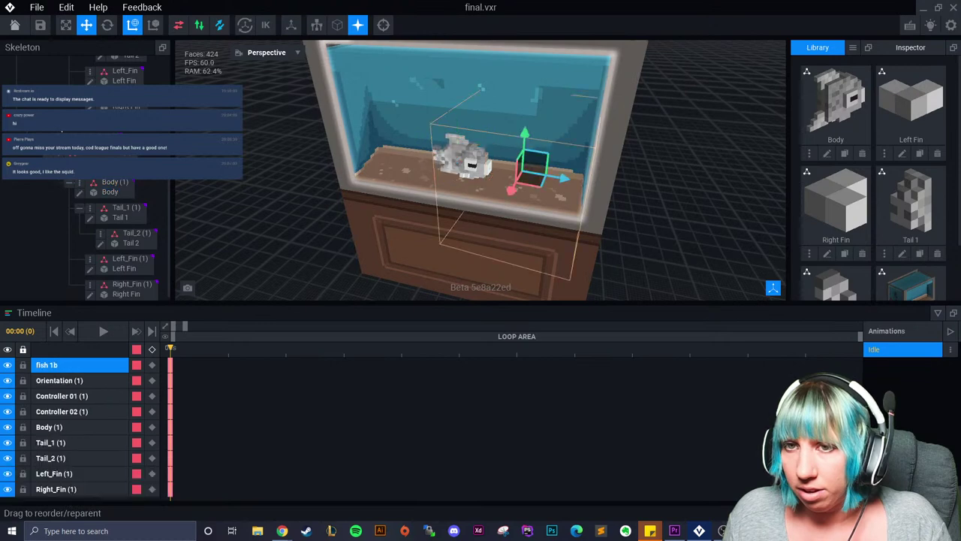
{"action": "left_click_drag", "start_coordinate": [560, 180], "coordinate": [531, 176]}
{"action": "left_click_drag", "start_coordinate": [483, 185], "coordinate": [503, 166]}
{"action": "right_click_drag", "start_coordinate": [517, 176], "coordinate": [538, 170]}
{"action": "left_click_drag", "start_coordinate": [569, 161], "coordinate": [567, 160]}
- Tilt fish 1b slightly nose-up and slide it forward along its length toward the tank's end wall
{"action": "right_click_drag", "start_coordinate": [623, 191], "coordinate": [342, 99]}
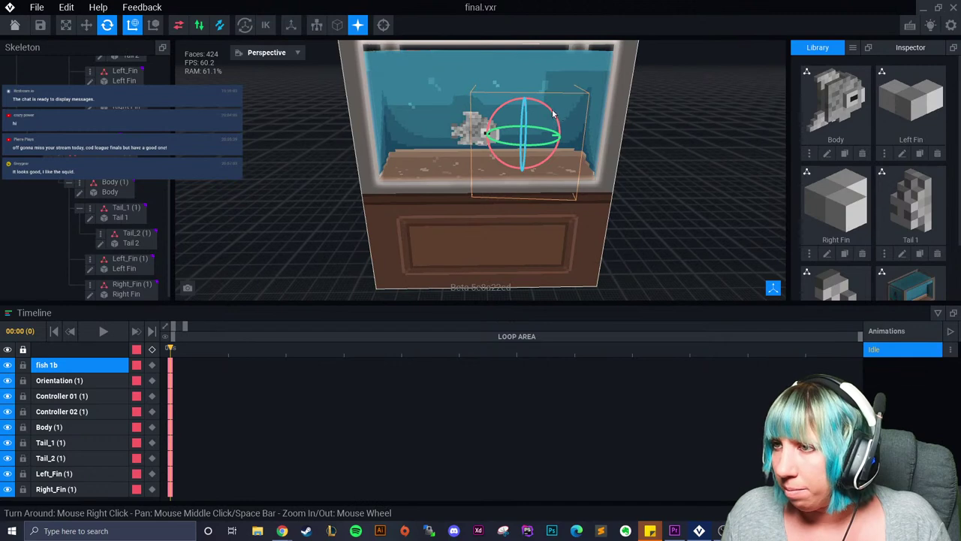
{"action": "left_click_drag", "start_coordinate": [547, 112], "coordinate": [543, 110]}
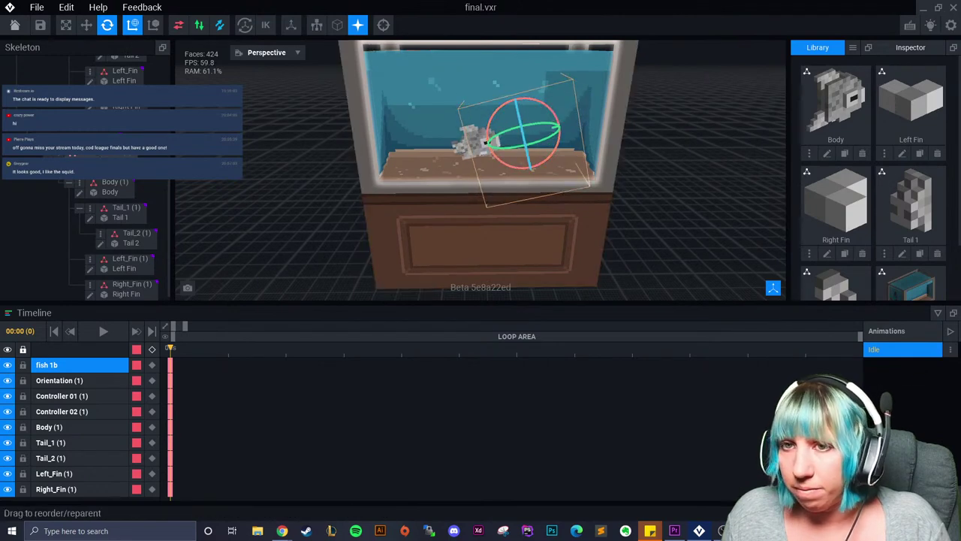
{"action": "left_click", "coordinate": [85, 26]}
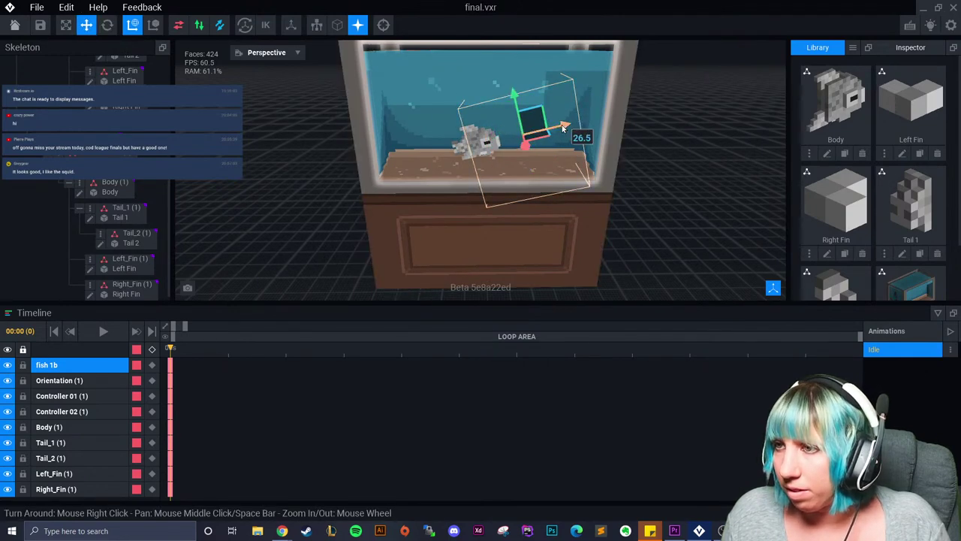
{"action": "left_click_drag", "start_coordinate": [563, 128], "coordinate": [617, 111]}
{"action": "left_click", "coordinate": [562, 69]}
- Raise the duplicate fish's Body (1) node higher in the water, along its tilted vertical axis
{"action": "left_click", "coordinate": [535, 126]}
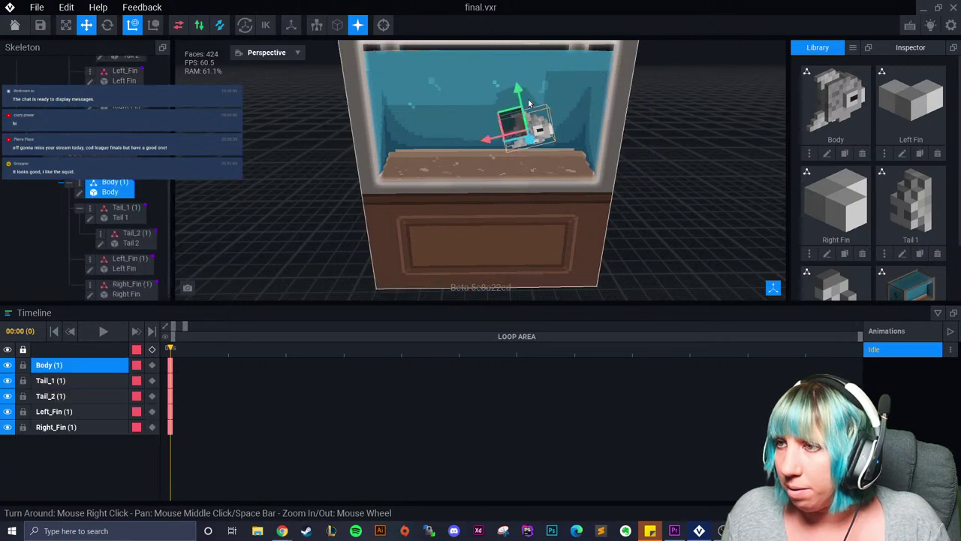
{"action": "left_click_drag", "start_coordinate": [516, 88], "coordinate": [507, 53]}
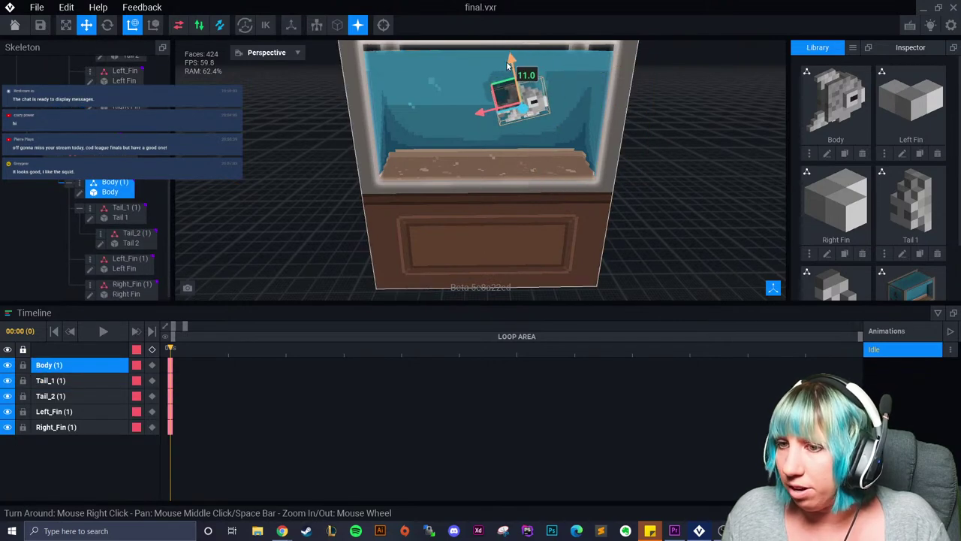
{"action": "left_click", "coordinate": [660, 118]}
- Recentre the view on the aquarium and examine how the fish are placed inside the tank
{"action": "right_click_drag", "start_coordinate": [660, 118], "coordinate": [660, 117]}
{"action": "middle_click_drag", "start_coordinate": [660, 117], "coordinate": [660, 117]}
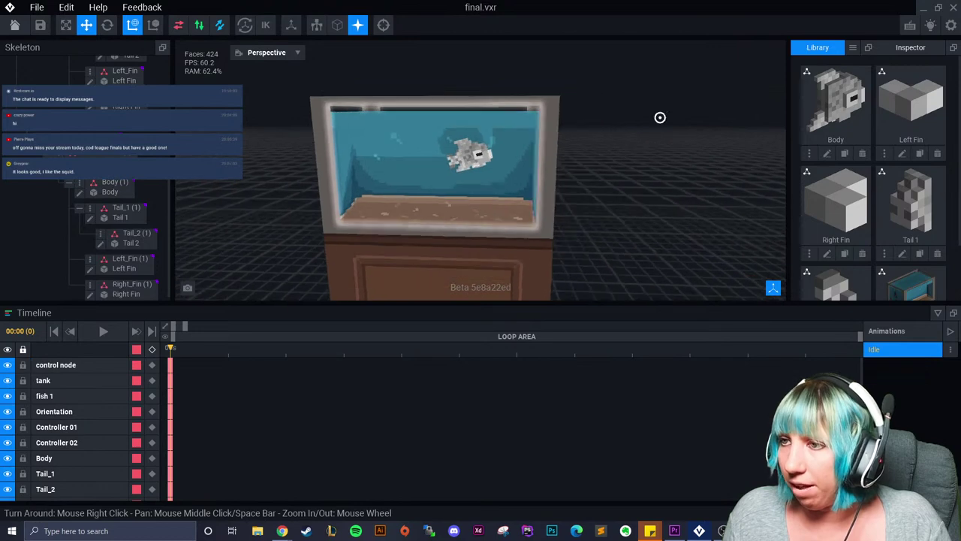
{"action": "right_click_drag", "start_coordinate": [661, 117], "coordinate": [660, 118]}
{"action": "scroll", "coordinate": [660, 117], "scroll_direction": "down", "scroll_amount": 6}
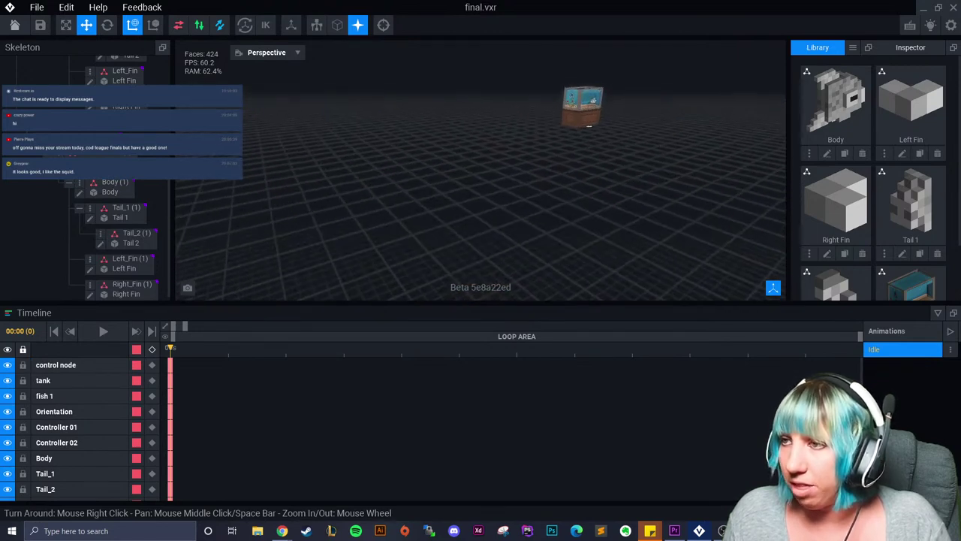
{"action": "left_click", "coordinate": [383, 27]}
{"action": "right_click_drag", "start_coordinate": [445, 82], "coordinate": [457, 105]}
{"action": "scroll", "coordinate": [460, 114], "scroll_direction": "up", "scroll_amount": 4}
{"action": "scroll", "coordinate": [464, 168], "scroll_direction": "down", "scroll_amount": 4}
{"action": "scroll", "coordinate": [863, 227], "scroll_direction": "down", "scroll_amount": 3}
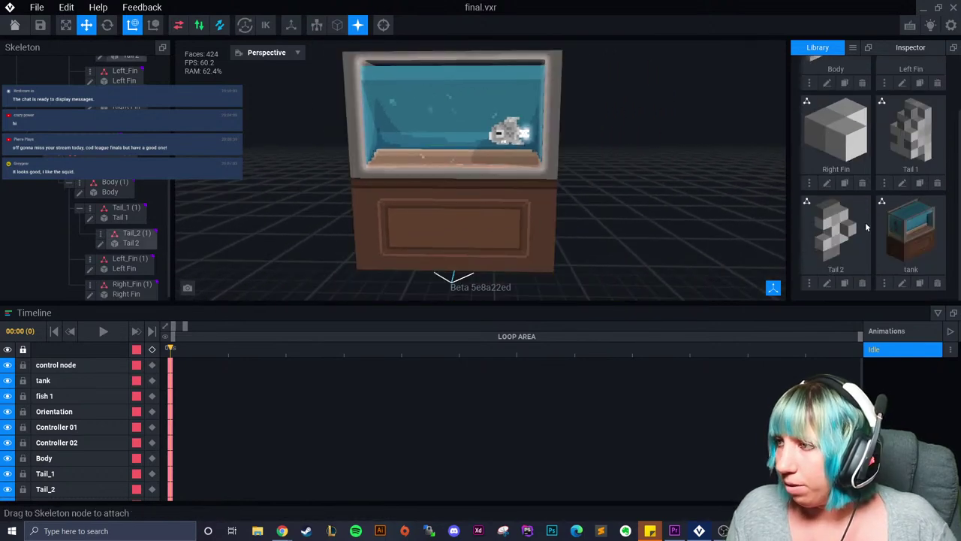
- Select the original fish's Body and open its model for editing
{"action": "scroll", "coordinate": [554, 191], "scroll_direction": "up", "scroll_amount": 4}
{"action": "left_click", "coordinate": [511, 145]}
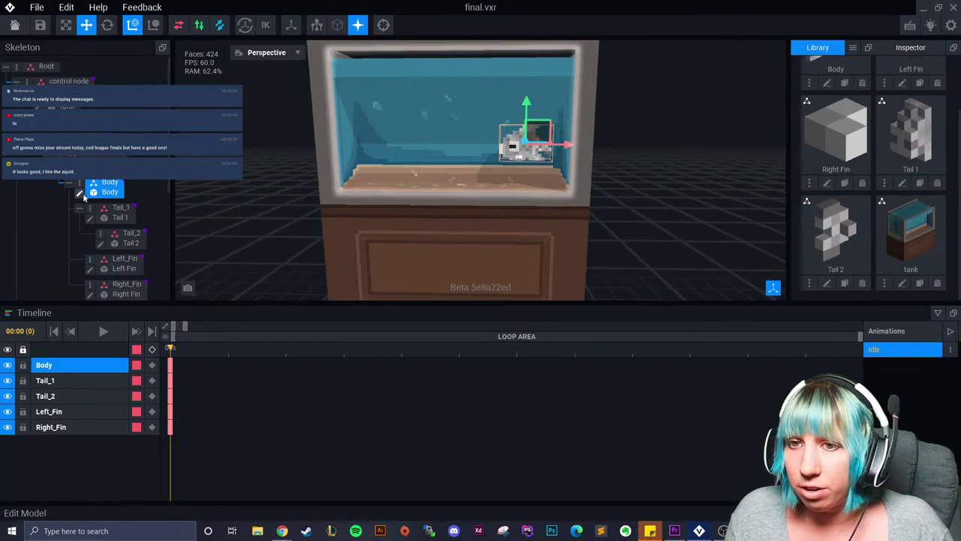
{"action": "right_click_drag", "start_coordinate": [463, 322], "coordinate": [469, 325]}
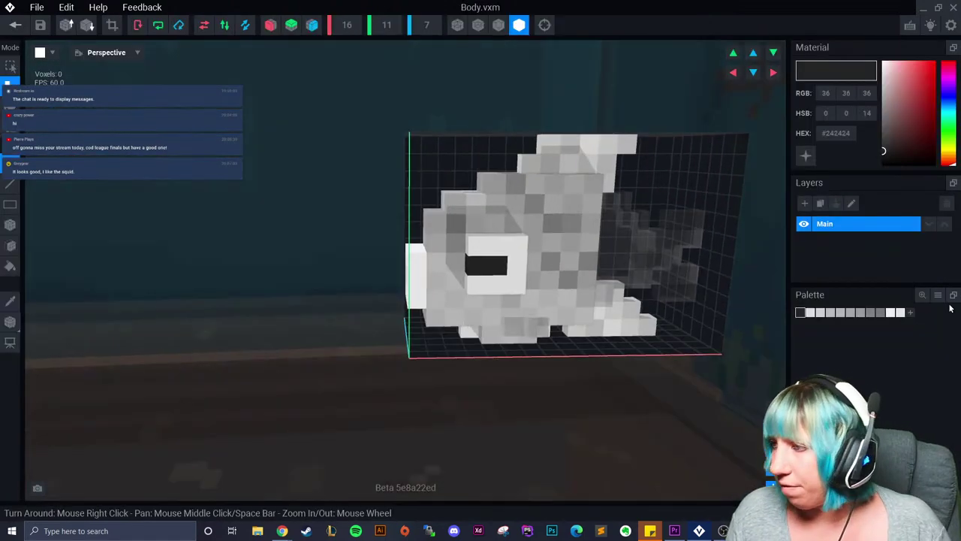
- Load a multicolour PNG palette from the Downloads folder into the Body model
{"action": "left_click", "coordinate": [939, 296]}
{"action": "left_click", "coordinate": [909, 315]}
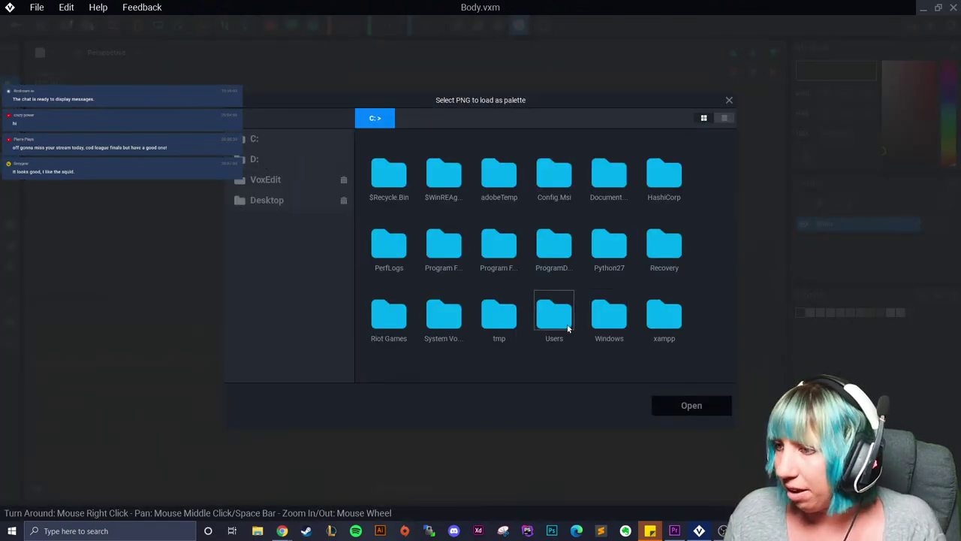
{"action": "double_click", "coordinate": [558, 328]}
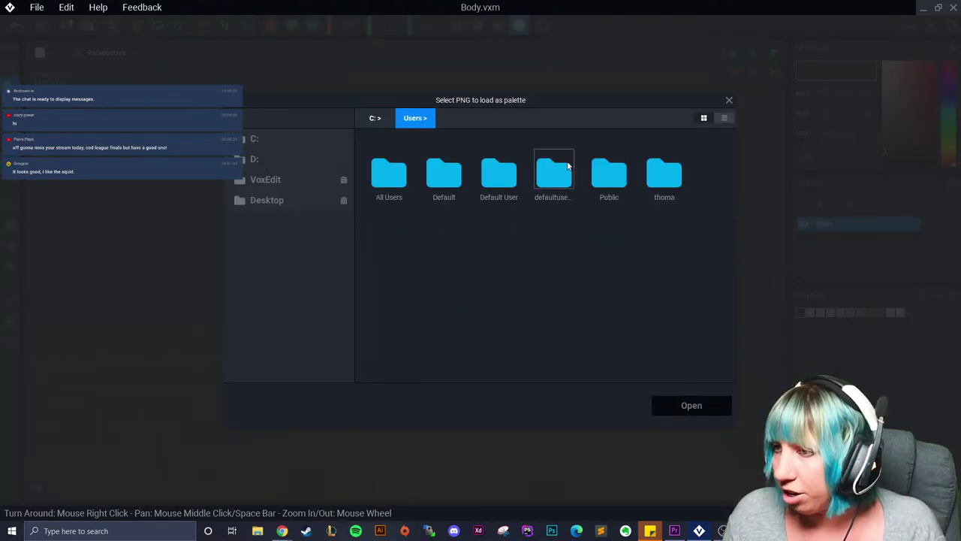
{"action": "double_click", "coordinate": [659, 179]}
{"action": "scroll", "coordinate": [525, 195], "scroll_direction": "down", "scroll_amount": 1}
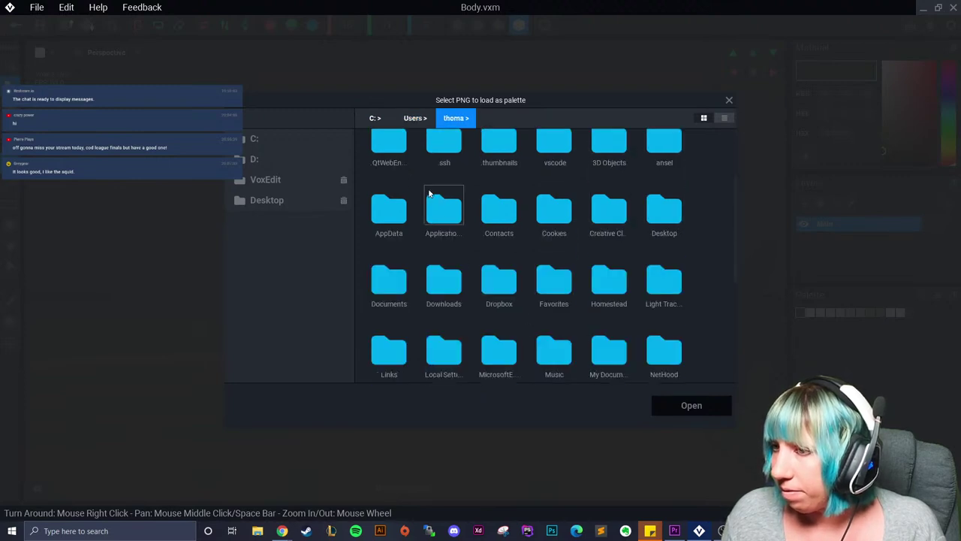
{"action": "double_click", "coordinate": [443, 281]}
{"action": "scroll", "coordinate": [583, 293], "scroll_direction": "down", "scroll_amount": 8}
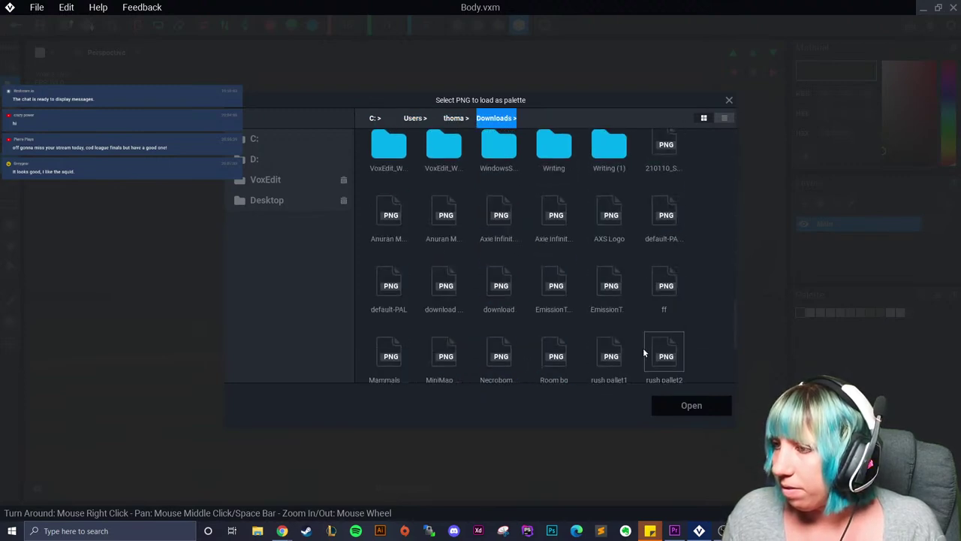
{"action": "left_click", "coordinate": [572, 344]}
{"action": "left_click", "coordinate": [705, 415]}
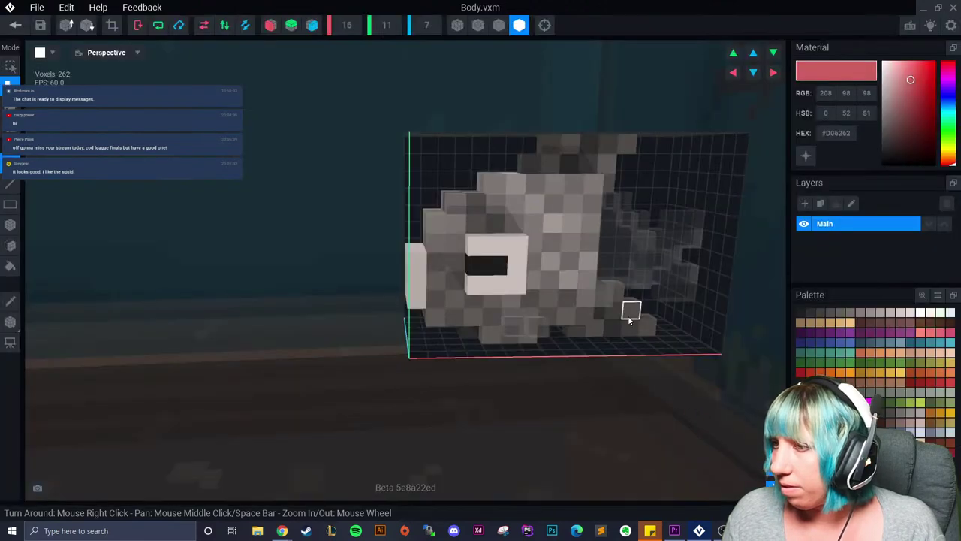
- Try orange #B95723 on the two pupil voxels of the fish's eye
{"action": "scroll", "coordinate": [639, 319], "scroll_direction": "up", "scroll_amount": 3}
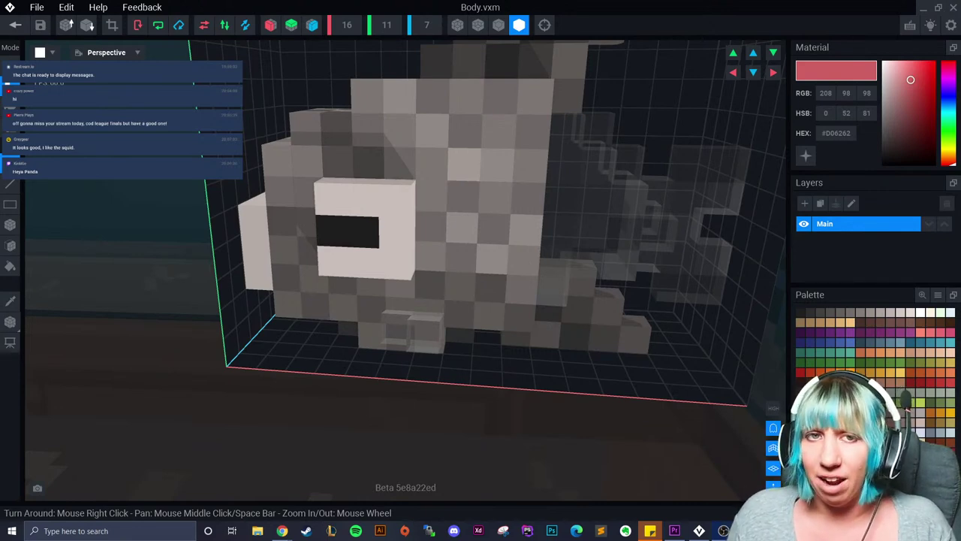
{"action": "right_click_drag", "start_coordinate": [455, 226], "coordinate": [515, 255]}
{"action": "scroll", "coordinate": [516, 256], "scroll_direction": "up", "scroll_amount": 1}
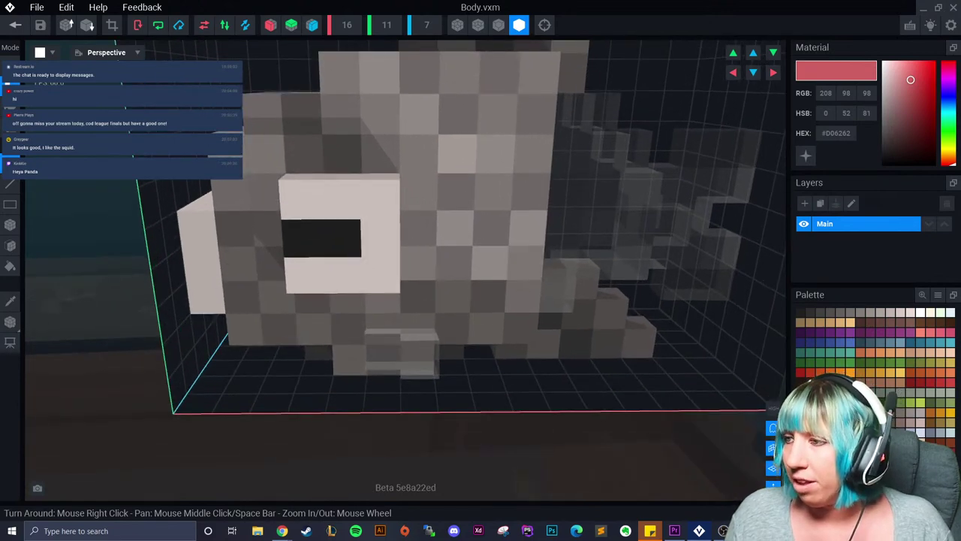
{"action": "middle_click_drag", "start_coordinate": [527, 259], "coordinate": [495, 303]}
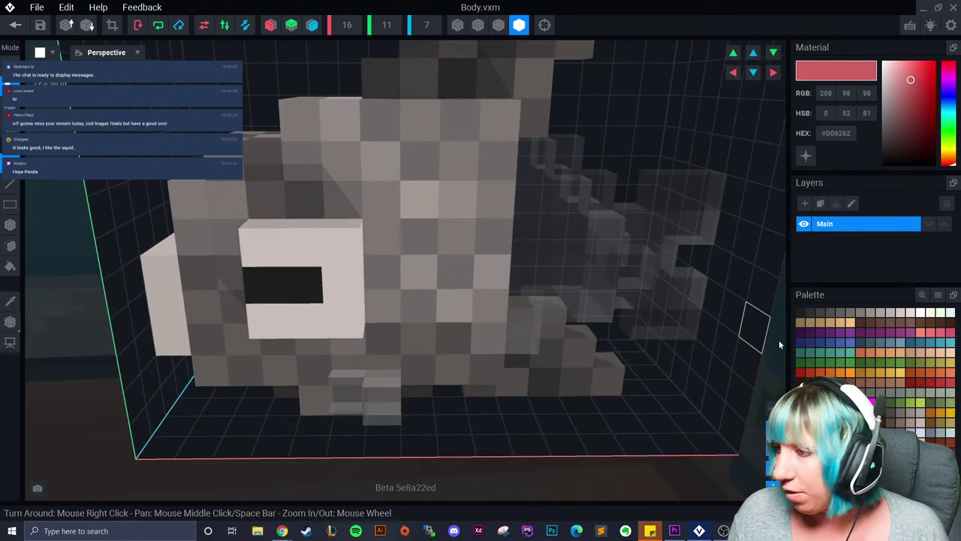
{"action": "left_click", "coordinate": [920, 373]}
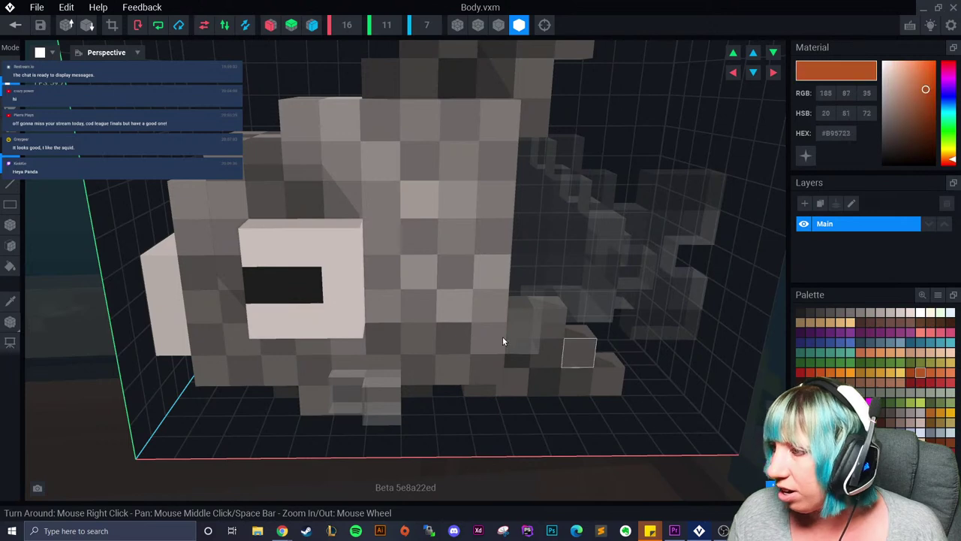
{"action": "left_click_drag", "start_coordinate": [275, 302], "coordinate": [302, 291]}
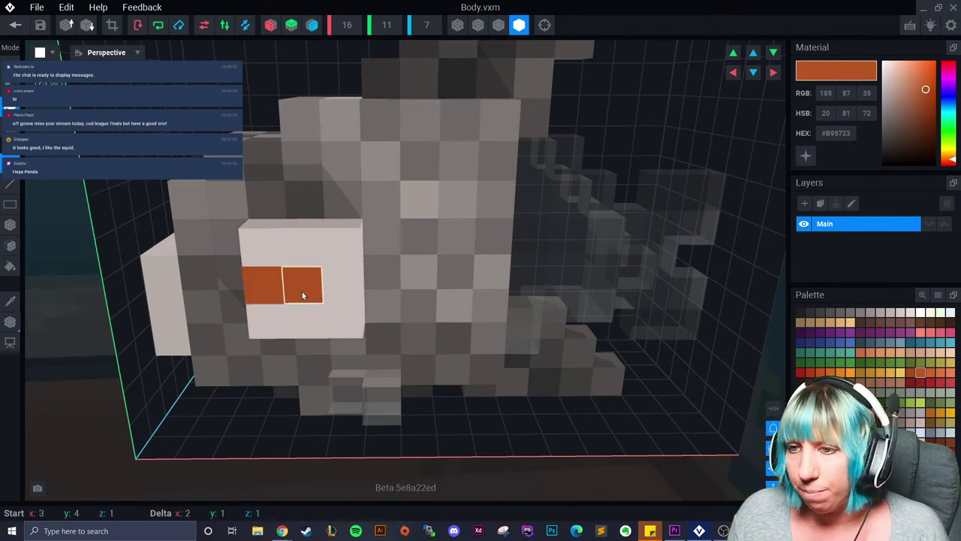
{"action": "scroll", "coordinate": [414, 345], "scroll_direction": "down", "scroll_amount": 5}
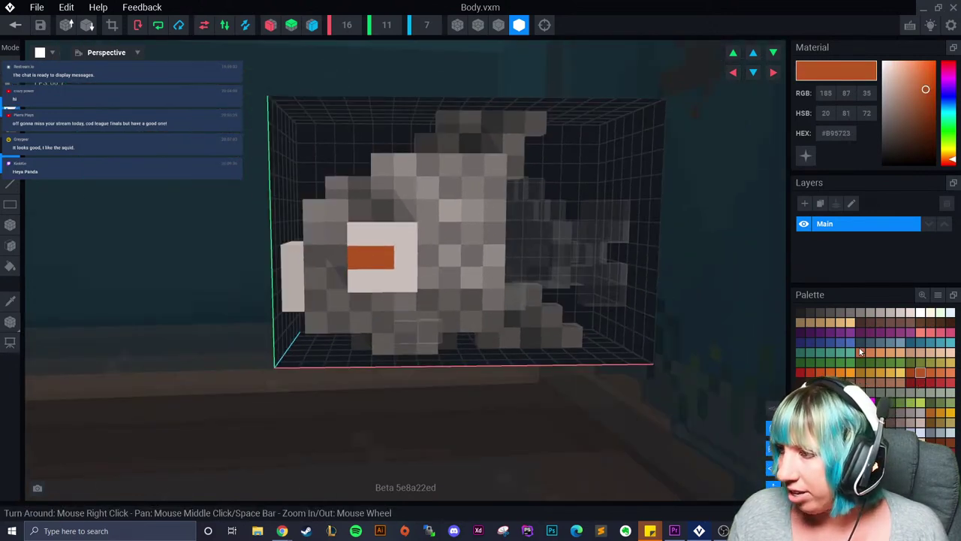
- Paint the two pupil voxels of the fish's eye dark grey #423F3E
{"action": "left_click", "coordinate": [820, 312]}
{"action": "left_click_drag", "start_coordinate": [357, 259], "coordinate": [392, 259]}
{"action": "scroll", "coordinate": [531, 325], "scroll_direction": "up", "scroll_amount": 3}
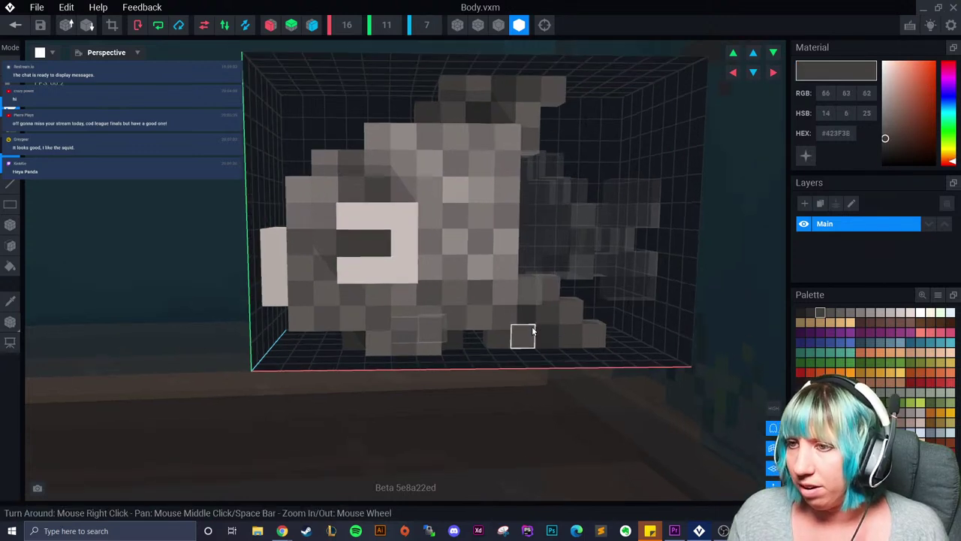
- Recolour the flank behind the fish's eye dark red #95271F, painting a whole volume of voxels at once
{"action": "left_click", "coordinate": [920, 382]}
{"action": "left_click_drag", "start_coordinate": [411, 175], "coordinate": [468, 322]}
{"action": "left_click", "coordinate": [10, 224]}
{"action": "right_click_drag", "start_coordinate": [431, 241], "coordinate": [436, 263]}
{"action": "left_click_drag", "start_coordinate": [415, 181], "coordinate": [489, 322]}
- Paint the remaining head, belly and lower fin voxels dark red #95271F, leaving the eye and mouth uncoloured
{"action": "right_click_drag", "start_coordinate": [489, 322], "coordinate": [384, 235]}
{"action": "left_click_drag", "start_coordinate": [391, 173], "coordinate": [328, 228]}
{"action": "right_click_drag", "start_coordinate": [328, 228], "coordinate": [368, 263]}
{"action": "left_click_drag", "start_coordinate": [244, 164], "coordinate": [261, 275]}
{"action": "right_click_drag", "start_coordinate": [274, 293], "coordinate": [275, 294]}
{"action": "left_click_drag", "start_coordinate": [275, 294], "coordinate": [337, 304]}
{"action": "right_click_drag", "start_coordinate": [337, 304], "coordinate": [379, 328]}
{"action": "left_click_drag", "start_coordinate": [357, 343], "coordinate": [366, 430]}
{"action": "middle_click_drag", "start_coordinate": [375, 432], "coordinate": [299, 360]}
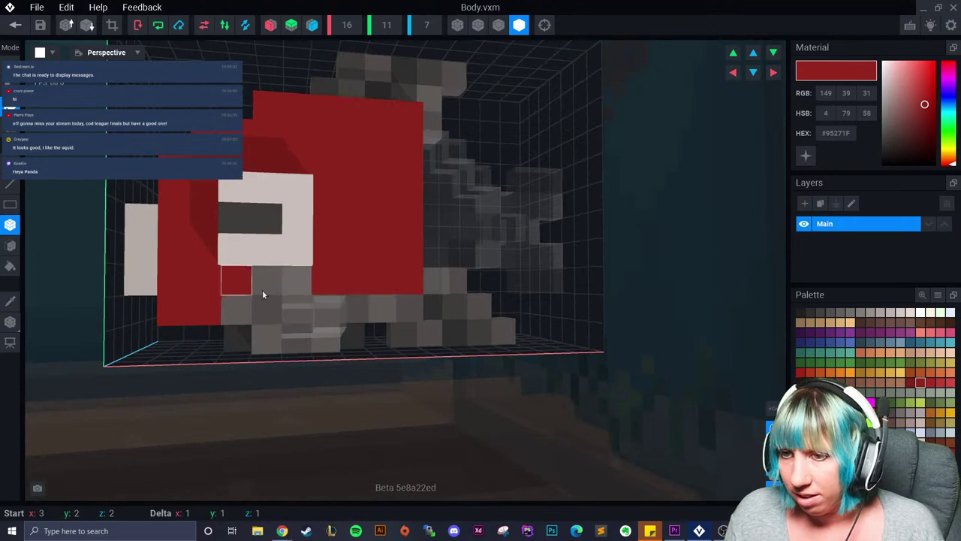
{"action": "left_click_drag", "start_coordinate": [250, 287], "coordinate": [339, 337]}
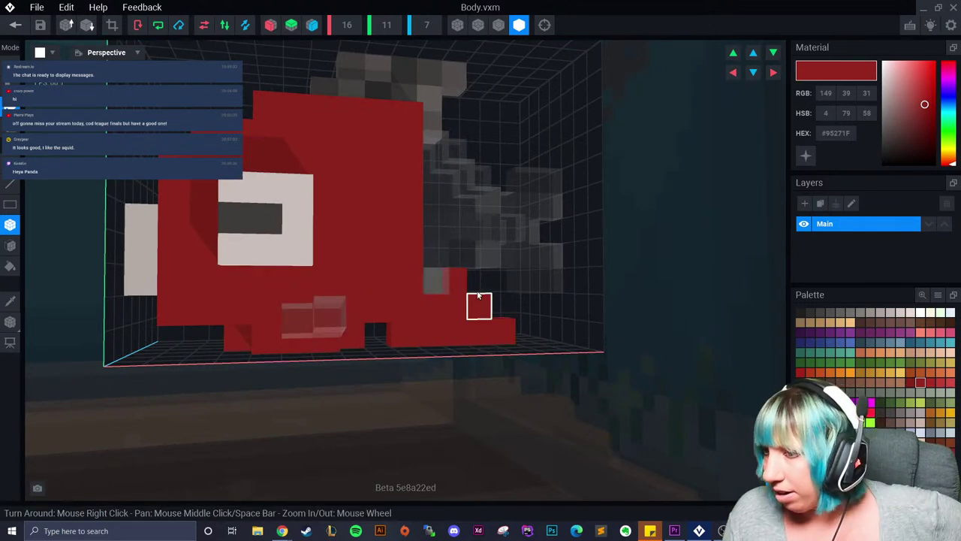
- Paint the stepped fin at the fish's lower rear orange #A84B1A, painting whole volumes of voxels
{"action": "scroll", "coordinate": [460, 324], "scroll_direction": "up", "scroll_amount": 2}
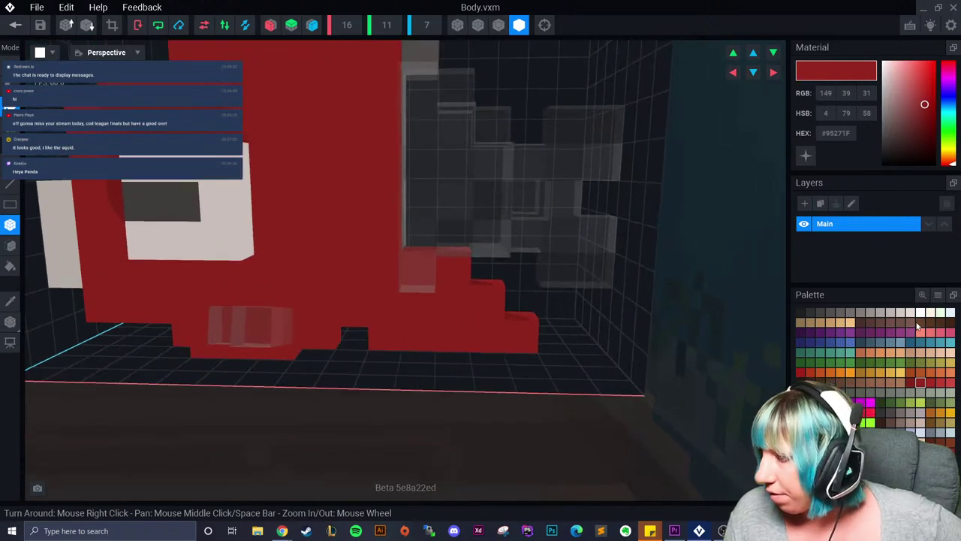
{"action": "left_click", "coordinate": [910, 372]}
{"action": "left_click_drag", "start_coordinate": [429, 273], "coordinate": [462, 296]}
{"action": "left_click", "coordinate": [498, 26]}
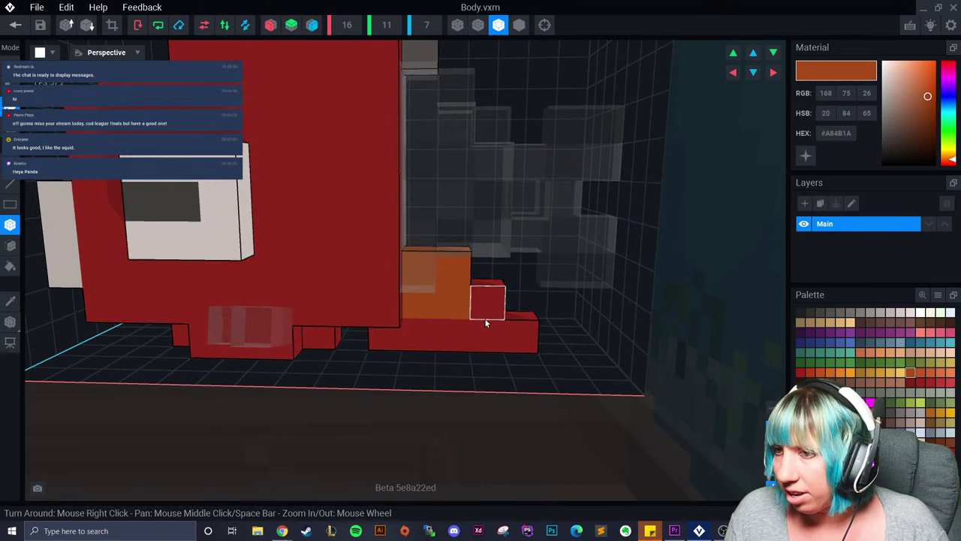
{"action": "mouse_move", "coordinate": [448, 355]}
{"action": "right_mouse_down"}
{"action": "mouse_move", "coordinate": [498, 337]}
{"action": "mouse_move", "coordinate": [553, 350]}
{"action": "mouse_move", "coordinate": [545, 364]}
{"action": "mouse_move", "coordinate": [551, 347]}
{"action": "right_mouse_up"}
- Paint all grey voxels of the fish's dorsal fin orange #A84B1A
{"action": "left_click_drag", "start_coordinate": [470, 214], "coordinate": [527, 225]}
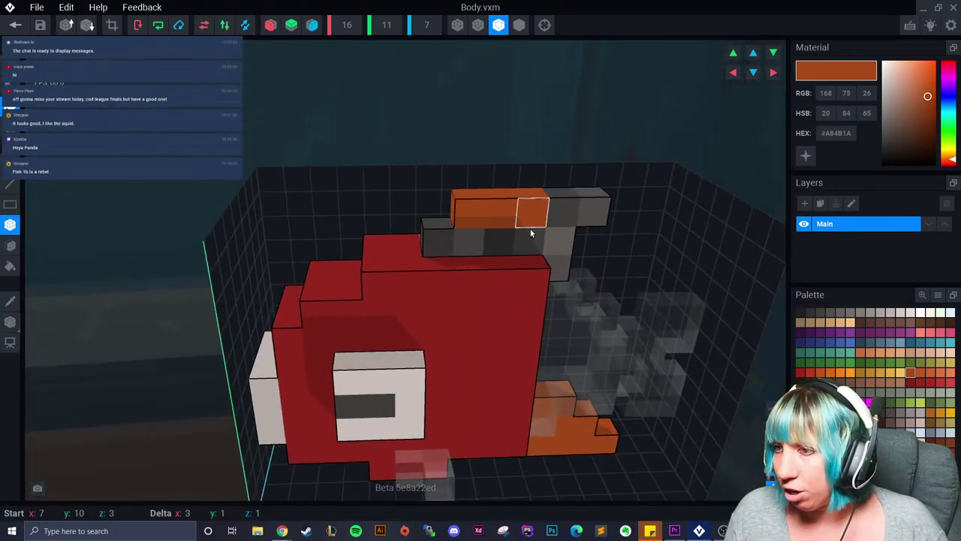
{"action": "left_click", "coordinate": [438, 242]}
{"action": "right_click_drag", "start_coordinate": [502, 237], "coordinate": [563, 227]}
{"action": "left_click_drag", "start_coordinate": [568, 220], "coordinate": [565, 275]}
{"action": "left_click", "coordinate": [594, 221]}
{"action": "mouse_move", "coordinate": [592, 234]}
{"action": "right_mouse_down"}
{"action": "mouse_move", "coordinate": [586, 241]}
{"action": "mouse_move", "coordinate": [674, 301]}
{"action": "mouse_move", "coordinate": [599, 271]}
{"action": "right_mouse_up"}
- Sample the dark red #95271F from the fish's body and paint the uncoloured voxels on its other flank and head
{"action": "left_click", "coordinate": [11, 301]}
{"action": "left_click", "coordinate": [441, 256]}
{"action": "left_click_drag", "start_coordinate": [406, 196], "coordinate": [322, 263]}
{"action": "left_click_drag", "start_coordinate": [319, 287], "coordinate": [401, 389]}
{"action": "mouse_move", "coordinate": [454, 413]}
{"action": "left_mouse_down"}
{"action": "mouse_move", "coordinate": [443, 421]}
{"action": "mouse_move", "coordinate": [475, 391]}
{"action": "left_mouse_up"}
{"action": "middle_click_drag", "start_coordinate": [466, 353], "coordinate": [337, 277]}
{"action": "left_click_drag", "start_coordinate": [365, 289], "coordinate": [431, 300]}
{"action": "left_click_drag", "start_coordinate": [412, 189], "coordinate": [403, 281]}
{"action": "mouse_move", "coordinate": [401, 303]}
{"action": "right_mouse_down"}
{"action": "mouse_move", "coordinate": [448, 330]}
{"action": "mouse_move", "coordinate": [459, 325]}
{"action": "right_mouse_up"}
{"action": "left_click", "coordinate": [436, 305]}
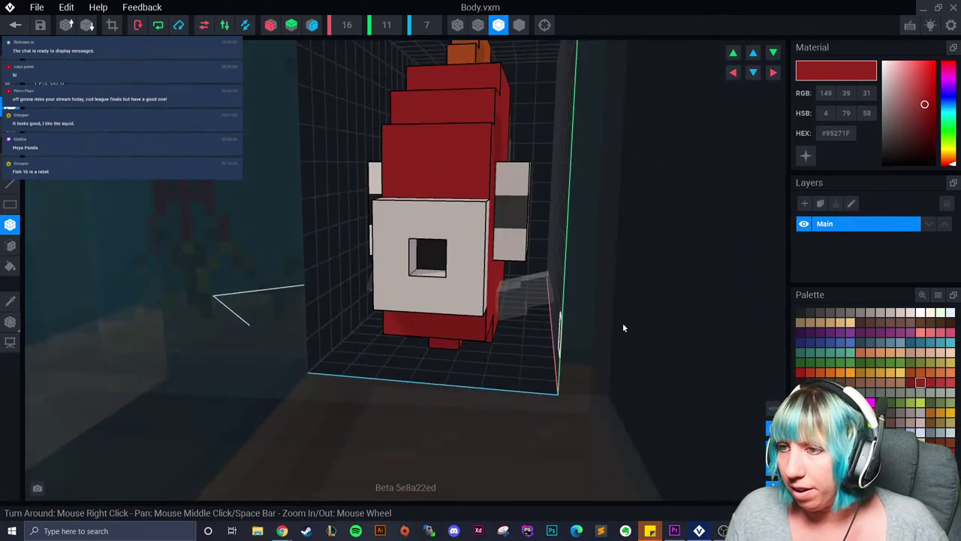
- Recolour the fish's protruding mouth block golden brown #A87221
{"action": "left_click", "coordinate": [868, 374]}
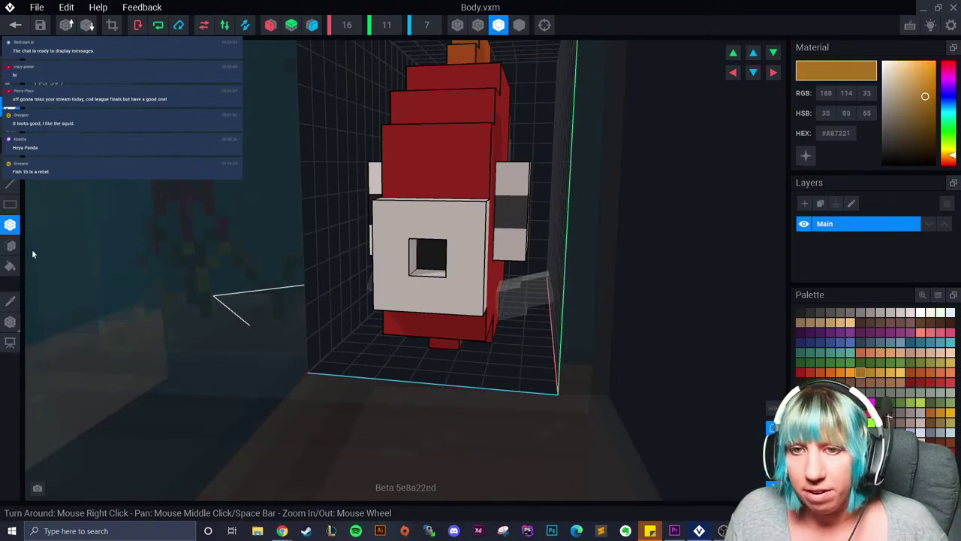
{"action": "left_click", "coordinate": [10, 245]}
{"action": "left_click", "coordinate": [434, 278]}
{"action": "scroll", "coordinate": [410, 277], "scroll_direction": "up", "scroll_amount": 3}
{"action": "right_click_drag", "start_coordinate": [434, 277], "coordinate": [397, 284]}
{"action": "scroll", "coordinate": [397, 285], "scroll_direction": "down", "scroll_amount": 2}
{"action": "middle_click_drag", "start_coordinate": [396, 284], "coordinate": [465, 294]}
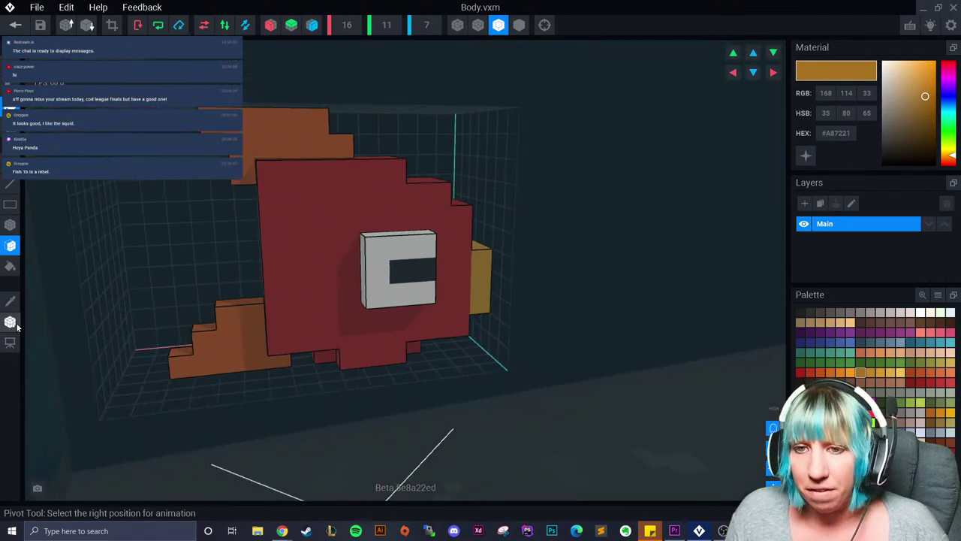
- Sample the fin's orange, crop the Body model's volume to its voxels, then save it and return to the rig
{"action": "left_click", "coordinate": [11, 301]}
{"action": "left_click", "coordinate": [231, 340]}
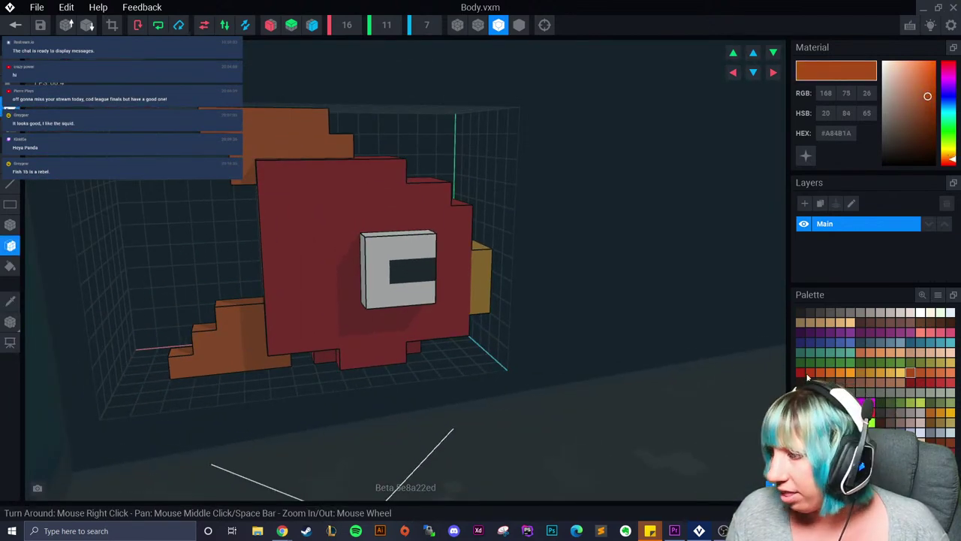
{"action": "left_click", "coordinate": [114, 30]}
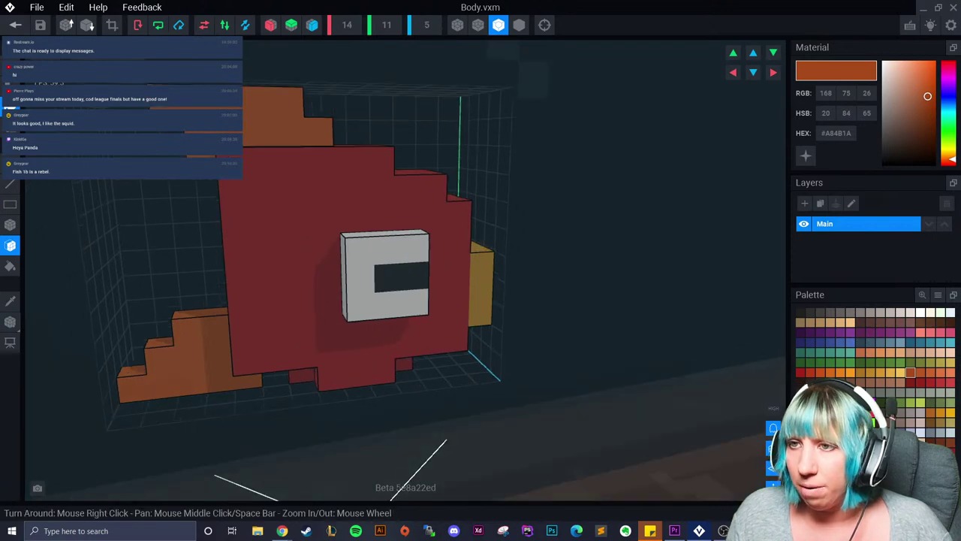
{"action": "left_click", "coordinate": [15, 26]}
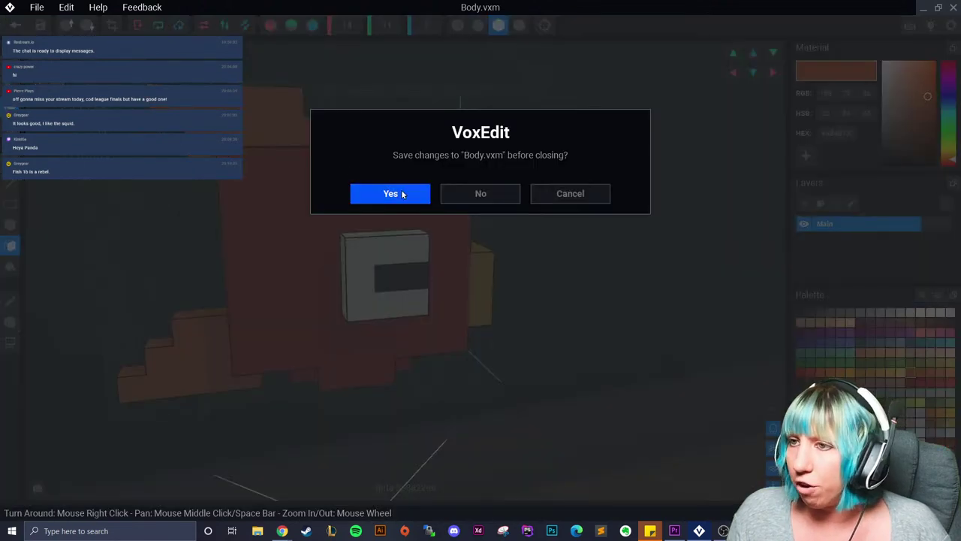
{"action": "left_click", "coordinate": [401, 193]}
- Open the fish's Left Fin model for voxel editing
{"action": "scroll", "coordinate": [496, 137], "scroll_direction": "up", "scroll_amount": 6}
{"action": "middle_click_drag", "start_coordinate": [496, 120], "coordinate": [469, 182]}
{"action": "scroll", "coordinate": [468, 183], "scroll_direction": "up", "scroll_amount": 3}
{"action": "right_click_drag", "start_coordinate": [468, 182], "coordinate": [456, 154]}
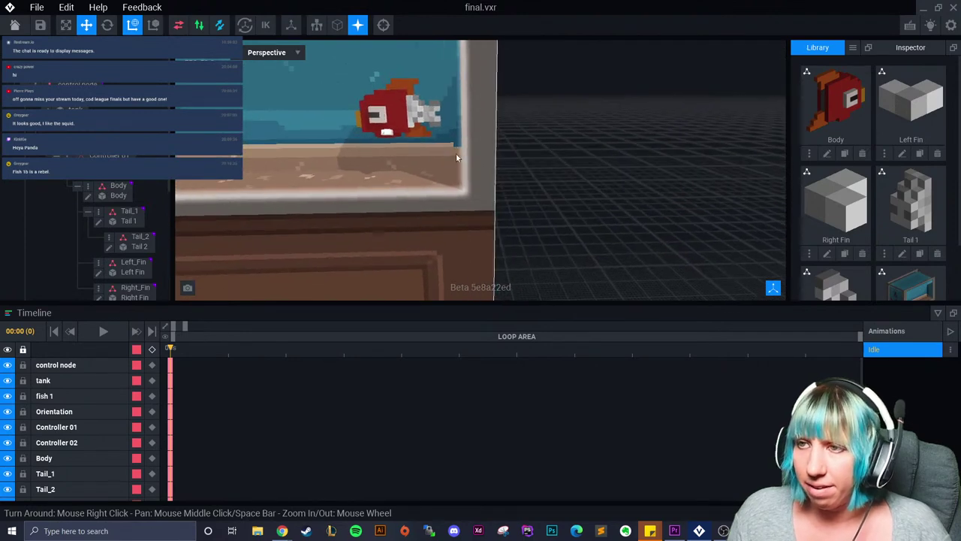
{"action": "left_click", "coordinate": [388, 134]}
{"action": "left_click", "coordinate": [89, 194]}
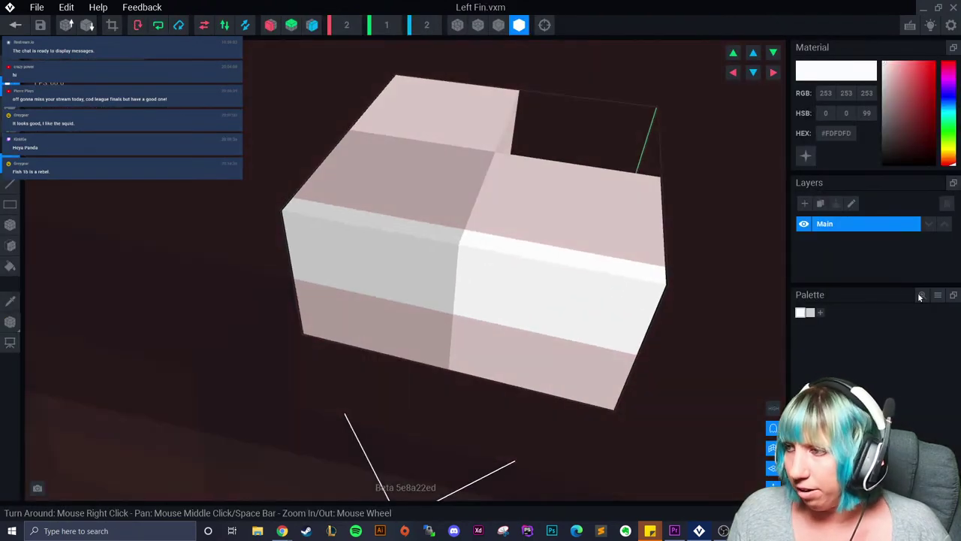
- Load the "USE THISSBExtendedVoxEditPalett…" PNG from Downloads as the Left Fin model's palette
{"action": "left_click", "coordinate": [938, 294]}
{"action": "left_click", "coordinate": [925, 322]}
{"action": "scroll", "coordinate": [652, 321], "scroll_direction": "down", "scroll_amount": 10}
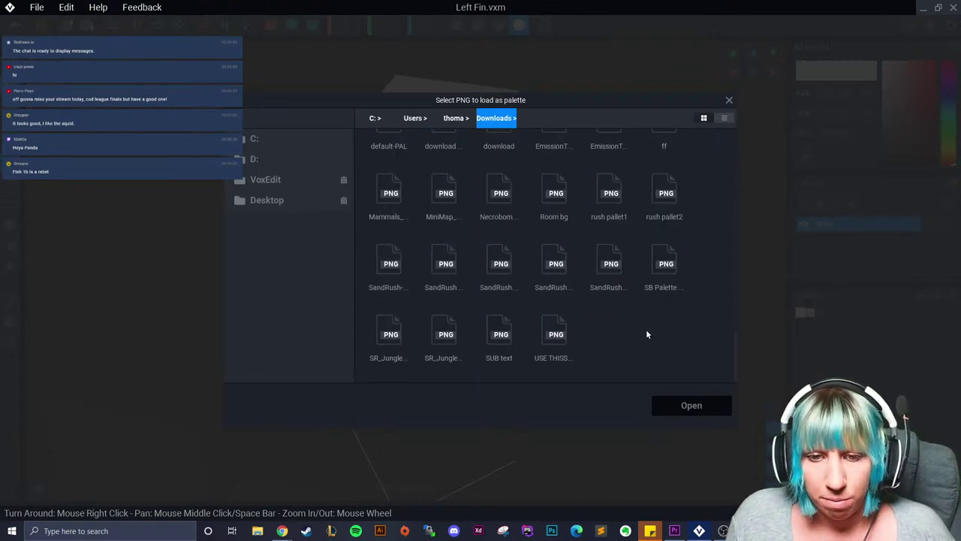
{"action": "left_click", "coordinate": [556, 337]}
{"action": "left_click", "coordinate": [685, 405]}
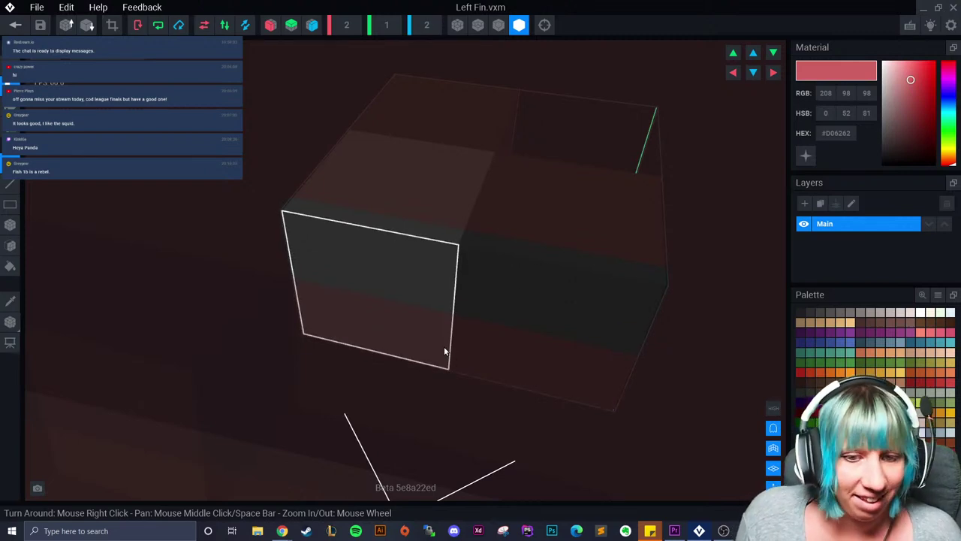
- Paint every voxel of the Left Fin orange #A84B1A, then save the model and return to the rig
{"action": "right_click_drag", "start_coordinate": [472, 284], "coordinate": [503, 281]}
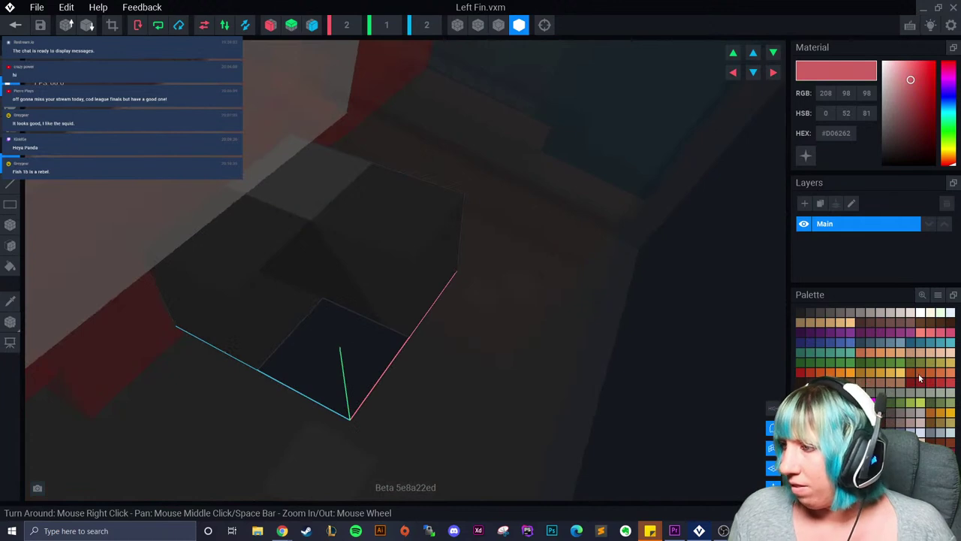
{"action": "left_click", "coordinate": [910, 371]}
{"action": "left_click", "coordinate": [9, 108]}
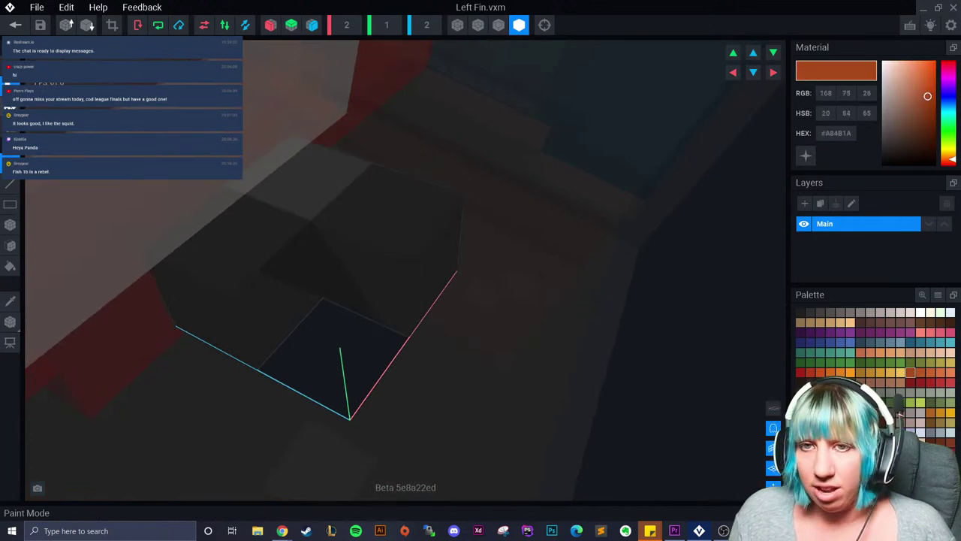
{"action": "left_click", "coordinate": [11, 224]}
{"action": "left_click", "coordinate": [305, 191]}
{"action": "left_click", "coordinate": [361, 233]}
{"action": "left_click", "coordinate": [231, 252]}
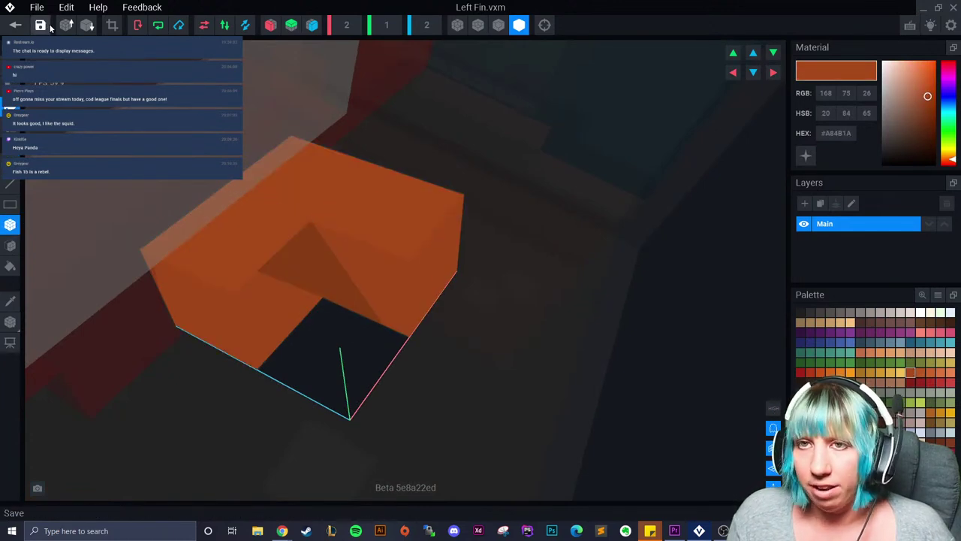
{"action": "left_click", "coordinate": [15, 25]}
{"action": "left_click", "coordinate": [391, 193]}
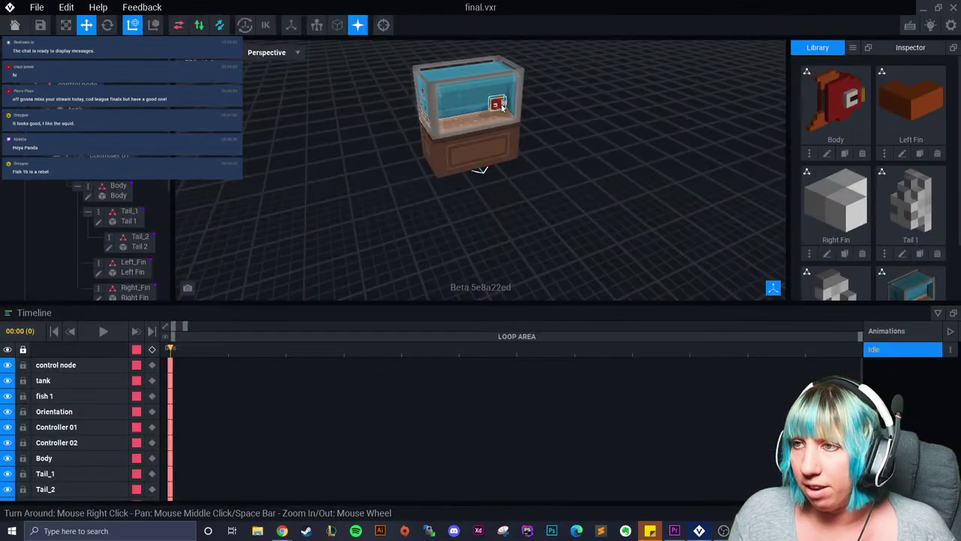
- Open the fish's Right Fin model for voxel editing
{"action": "scroll", "coordinate": [489, 113], "scroll_direction": "up", "scroll_amount": 3}
{"action": "scroll", "coordinate": [534, 88], "scroll_direction": "up", "scroll_amount": 6}
{"action": "right_click_drag", "start_coordinate": [535, 88], "coordinate": [513, 89]}
{"action": "middle_click_drag", "start_coordinate": [513, 90], "coordinate": [442, 166]}
{"action": "scroll", "coordinate": [442, 166], "scroll_direction": "up", "scroll_amount": 4}
{"action": "right_click_drag", "start_coordinate": [442, 166], "coordinate": [440, 166]}
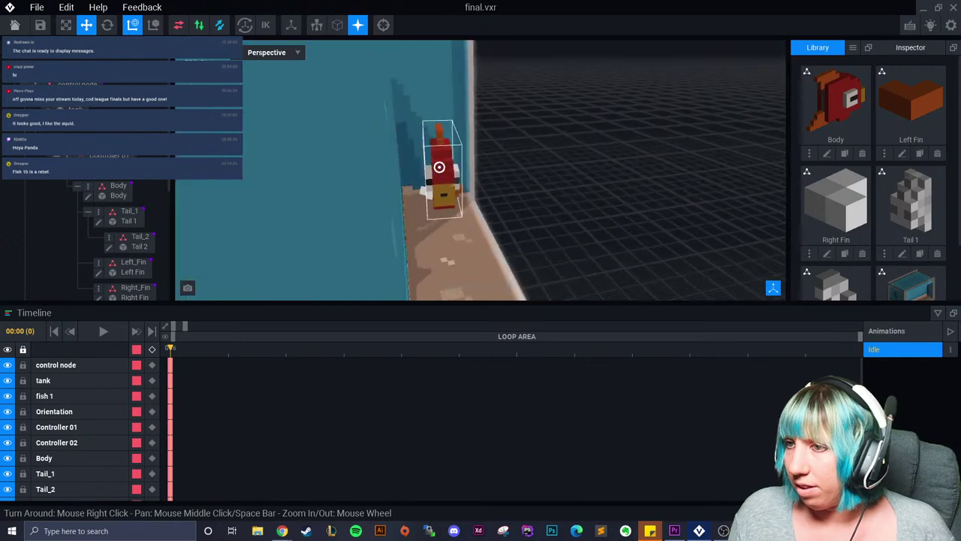
{"action": "double_click", "coordinate": [440, 175]}
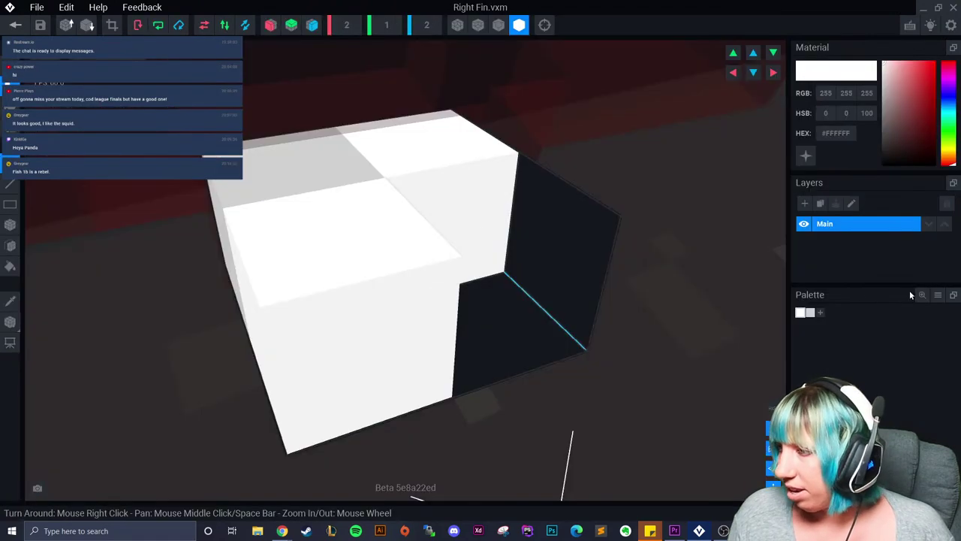
- Load the "USE THISSBExtendedVoxEditPalett…" PNG from Downloads as the Right Fin model's palette
{"action": "left_click", "coordinate": [938, 294]}
{"action": "left_click", "coordinate": [909, 315]}
{"action": "scroll", "coordinate": [728, 225], "scroll_direction": "down", "scroll_amount": 10}
{"action": "left_click", "coordinate": [554, 331]}
{"action": "left_click", "coordinate": [680, 398]}
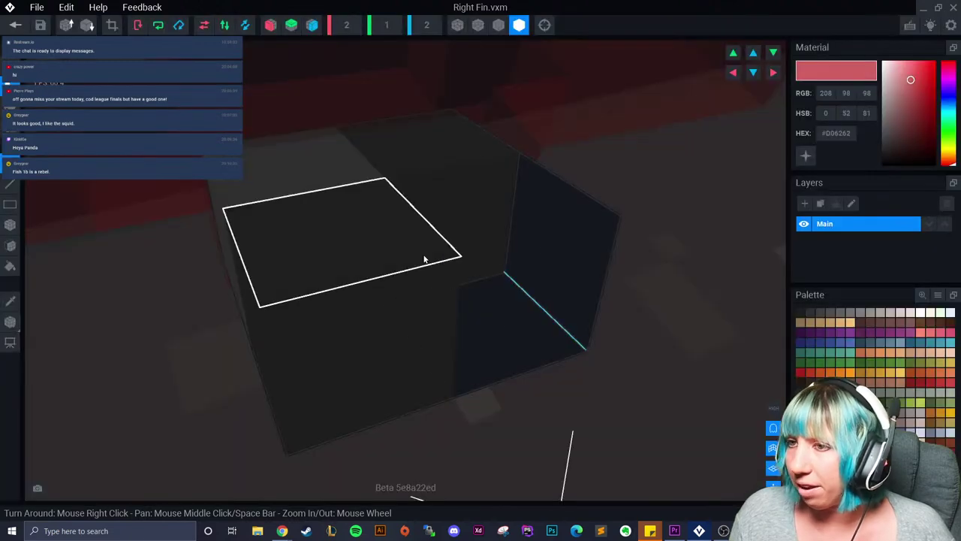
- Paint every voxel of the Right Fin orange #A84B1A, then save the model and return to the rig
{"action": "left_click", "coordinate": [911, 373]}
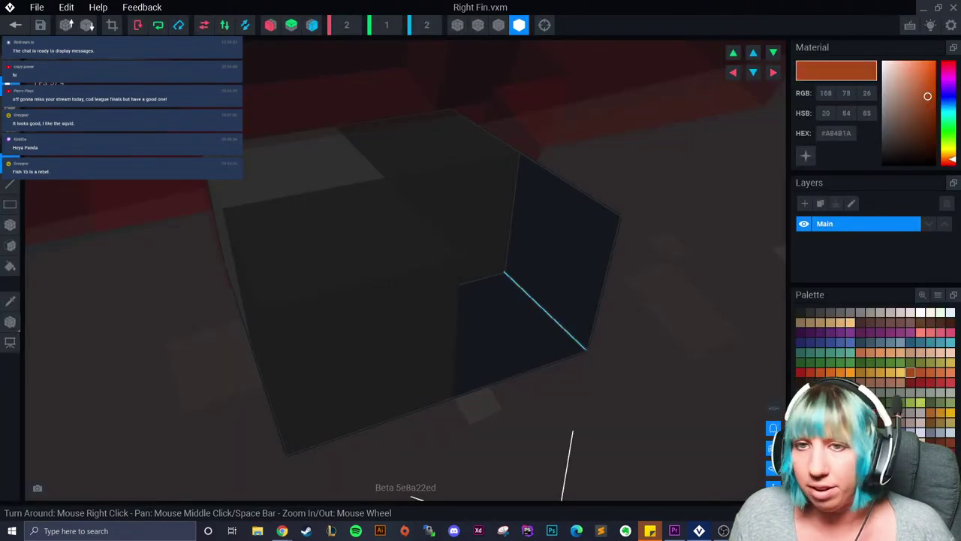
{"action": "left_click", "coordinate": [9, 224]}
{"action": "left_click", "coordinate": [425, 206]}
{"action": "left_click_drag", "start_coordinate": [426, 204], "coordinate": [304, 257]}
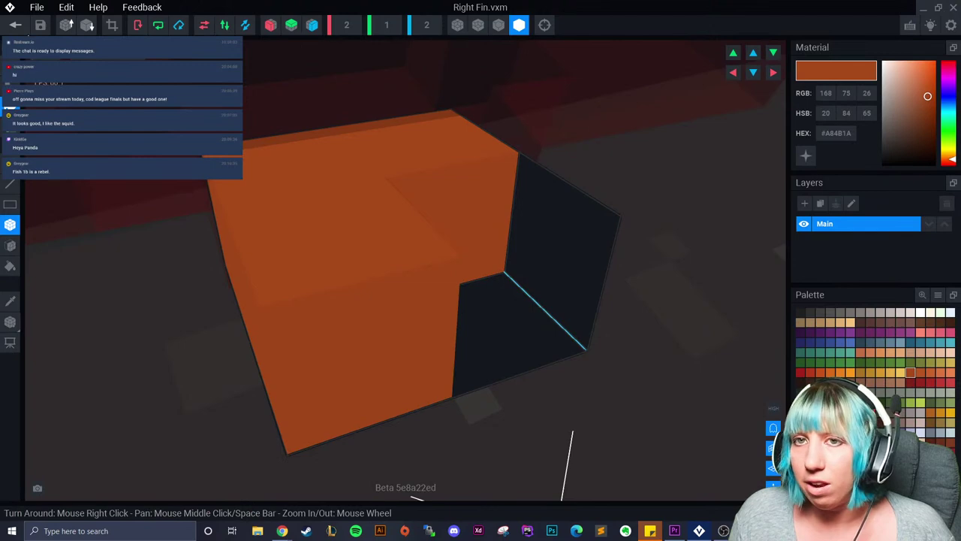
{"action": "left_click", "coordinate": [15, 25]}
{"action": "left_click", "coordinate": [415, 199]}
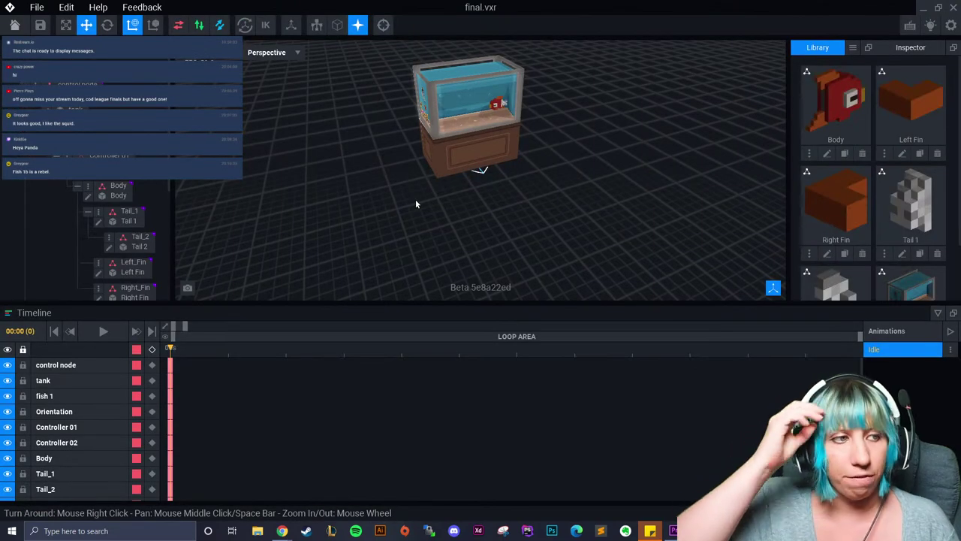
- Open the fish's Tail 1 model for voxel editing
{"action": "scroll", "coordinate": [510, 150], "scroll_direction": "up", "scroll_amount": 10}
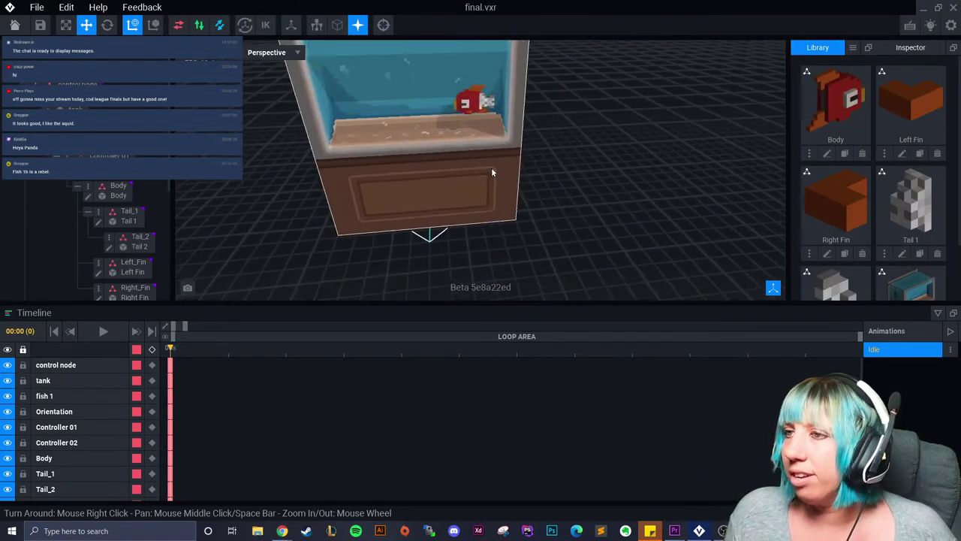
{"action": "scroll", "coordinate": [448, 126], "scroll_direction": "up", "scroll_amount": 3}
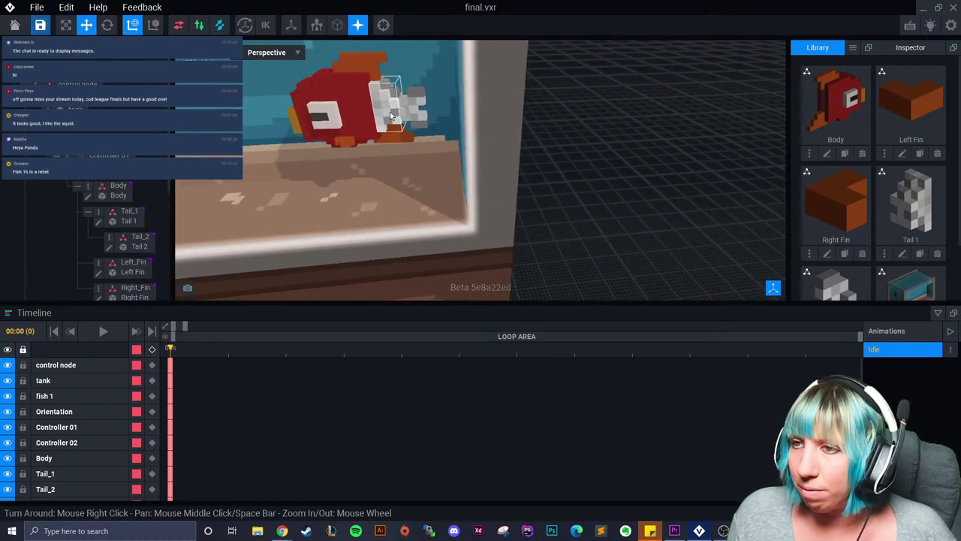
{"action": "left_click", "coordinate": [386, 101]}
{"action": "left_click", "coordinate": [88, 193]}
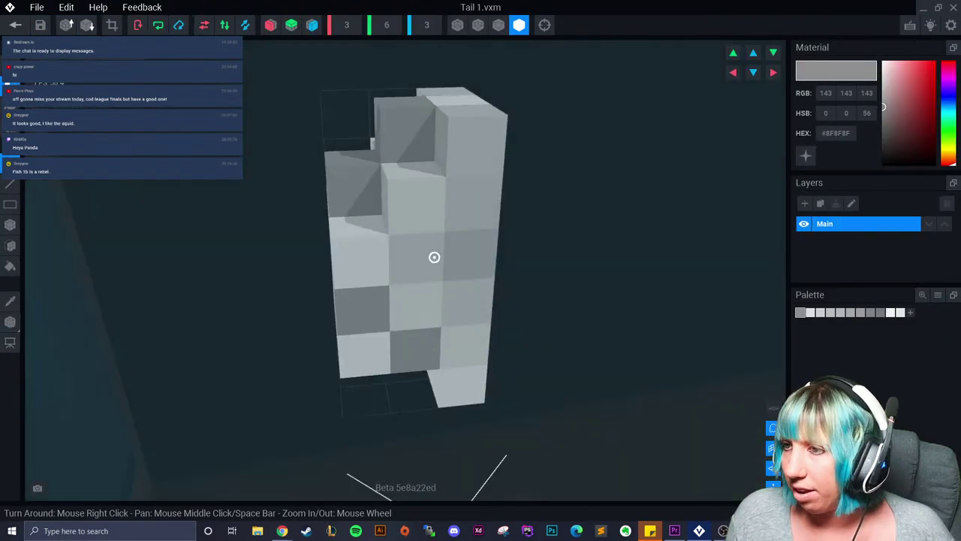
- Load the "USE THISSBExtendedVoxEditPalett…" PNG as the Tail 1 palette, then save the model and return to the rig
{"action": "left_click", "coordinate": [938, 295]}
{"action": "left_click", "coordinate": [886, 318]}
{"action": "scroll", "coordinate": [710, 276], "scroll_direction": "down", "scroll_amount": 10}
{"action": "scroll", "coordinate": [665, 339], "scroll_direction": "down", "scroll_amount": 3}
{"action": "left_click", "coordinate": [569, 341]}
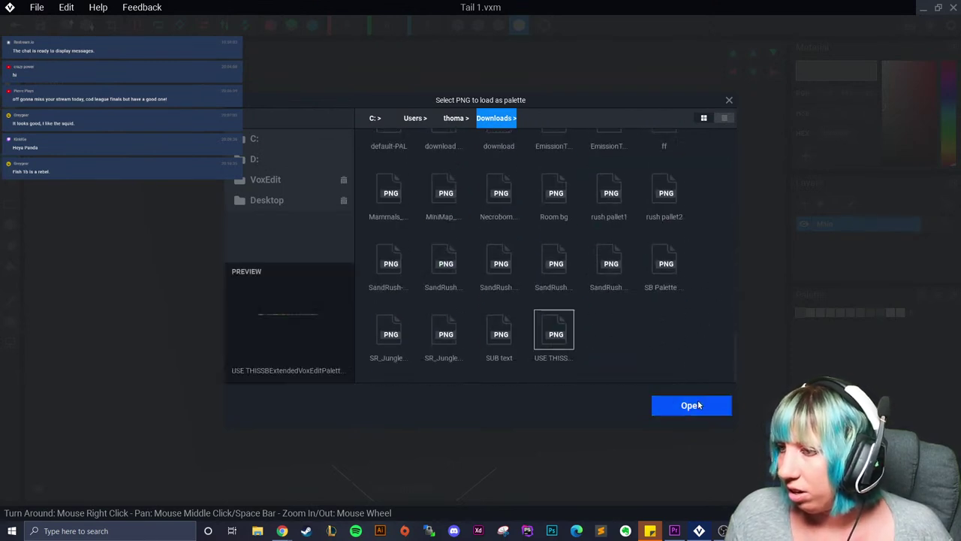
{"action": "left_click", "coordinate": [694, 405]}
{"action": "right_click_drag", "start_coordinate": [493, 295], "coordinate": [484, 312]}
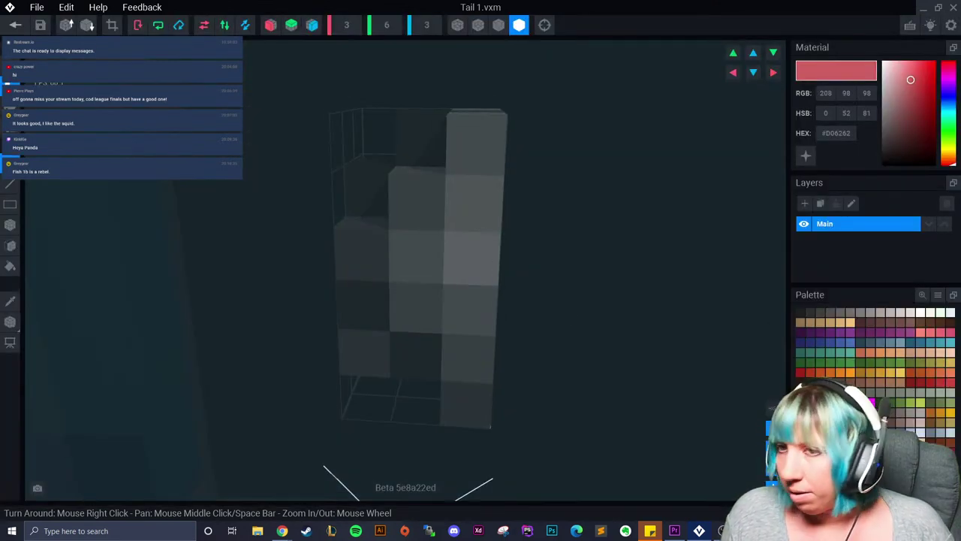
{"action": "left_click", "coordinate": [406, 197]}
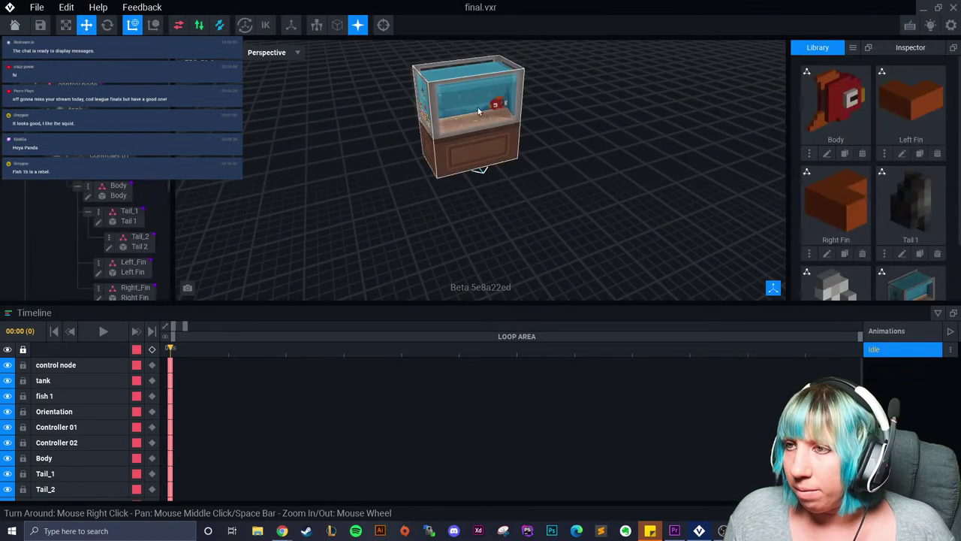
- Reopen the fish's Body model and paint the grey strip at its rear, between the two orange fins, dark red #95271F
{"action": "left_click", "coordinate": [113, 186]}
{"action": "left_click", "coordinate": [88, 195]}
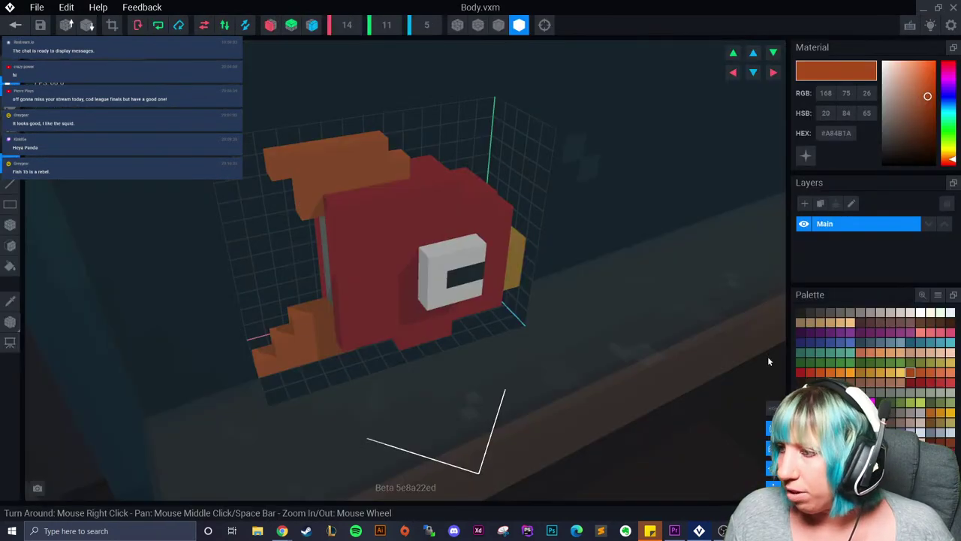
{"action": "right_click_drag", "start_coordinate": [300, 291], "coordinate": [420, 297]}
{"action": "scroll", "coordinate": [382, 298], "scroll_direction": "up", "scroll_amount": 3}
{"action": "left_click", "coordinate": [10, 301]}
{"action": "left_click", "coordinate": [365, 249]}
{"action": "left_click", "coordinate": [9, 223]}
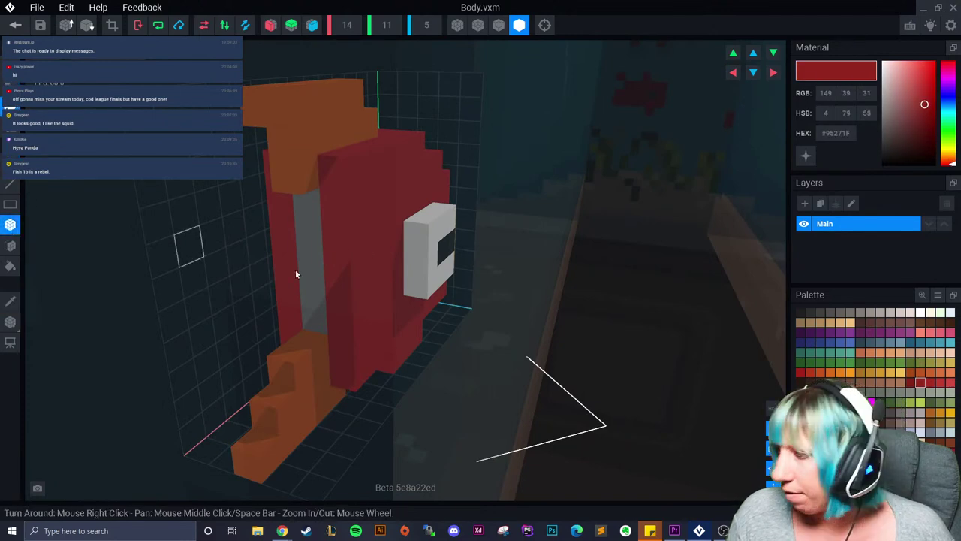
{"action": "left_click_drag", "start_coordinate": [308, 209], "coordinate": [329, 318]}
{"action": "right_click_drag", "start_coordinate": [348, 307], "coordinate": [495, 304]}
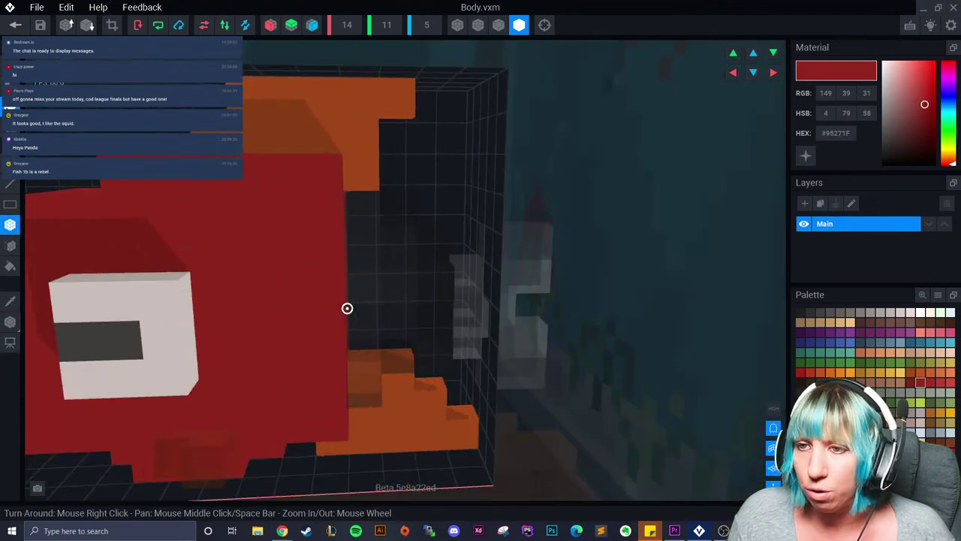
- Save the changes to Body.vxm and return to the rig, bringing the fish's tail into close view
{"action": "left_click", "coordinate": [15, 25]}
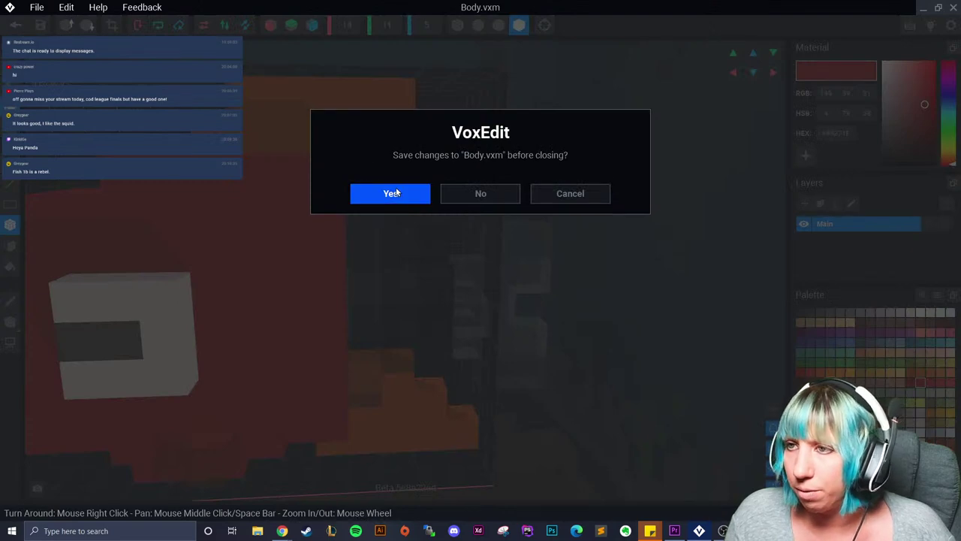
{"action": "left_click", "coordinate": [389, 192]}
{"action": "scroll", "coordinate": [503, 103], "scroll_direction": "up", "scroll_amount": 8}
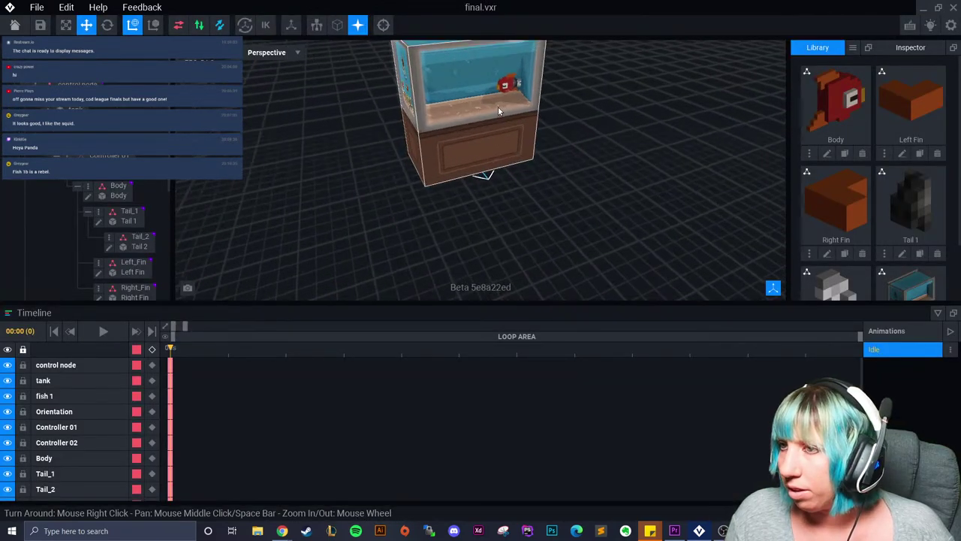
{"action": "right_click_drag", "start_coordinate": [451, 189], "coordinate": [424, 199]}
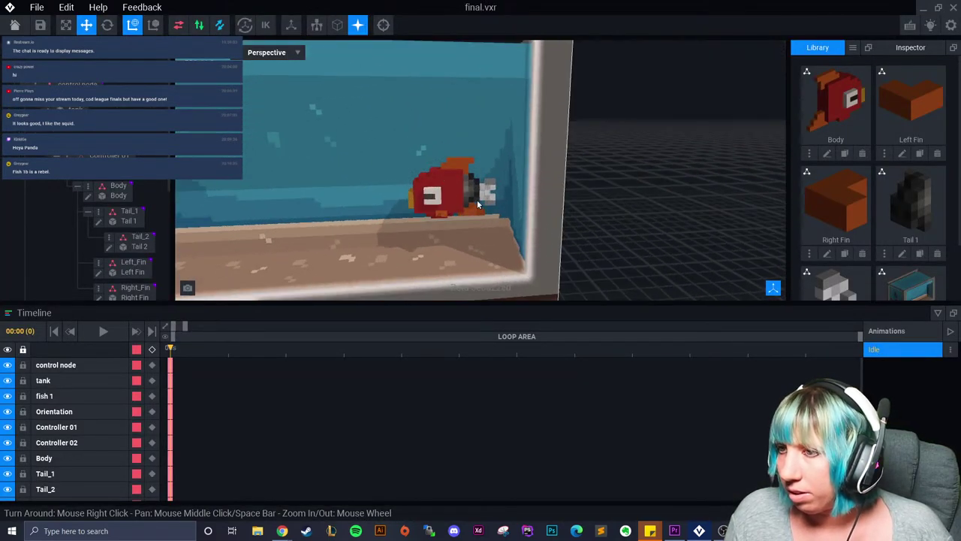
- Open the fish's Tail 1 model, paint all its grey voxels dark red #95271F, and save it on returning to the rig
{"action": "left_click", "coordinate": [423, 200]}
{"action": "left_click", "coordinate": [902, 253]}
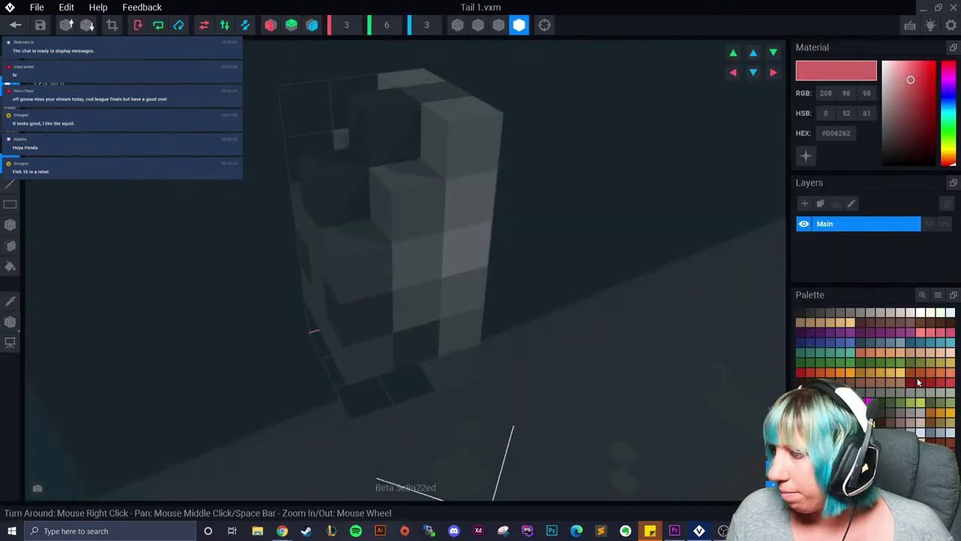
{"action": "mouse_move", "coordinate": [627, 300]}
{"action": "right_mouse_down"}
{"action": "mouse_move", "coordinate": [300, 200]}
{"action": "mouse_move", "coordinate": [442, 140]}
{"action": "right_mouse_up"}
{"action": "left_click_drag", "start_coordinate": [443, 139], "coordinate": [542, 417]}
{"action": "right_click_drag", "start_coordinate": [544, 418], "coordinate": [531, 245]}
{"action": "left_click_drag", "start_coordinate": [530, 245], "coordinate": [534, 365]}
{"action": "right_click_drag", "start_coordinate": [466, 443], "coordinate": [414, 368]}
{"action": "left_click_drag", "start_coordinate": [321, 289], "coordinate": [390, 464]}
{"action": "right_click_drag", "start_coordinate": [390, 465], "coordinate": [390, 263]}
{"action": "right_click_drag", "start_coordinate": [422, 212], "coordinate": [413, 286]}
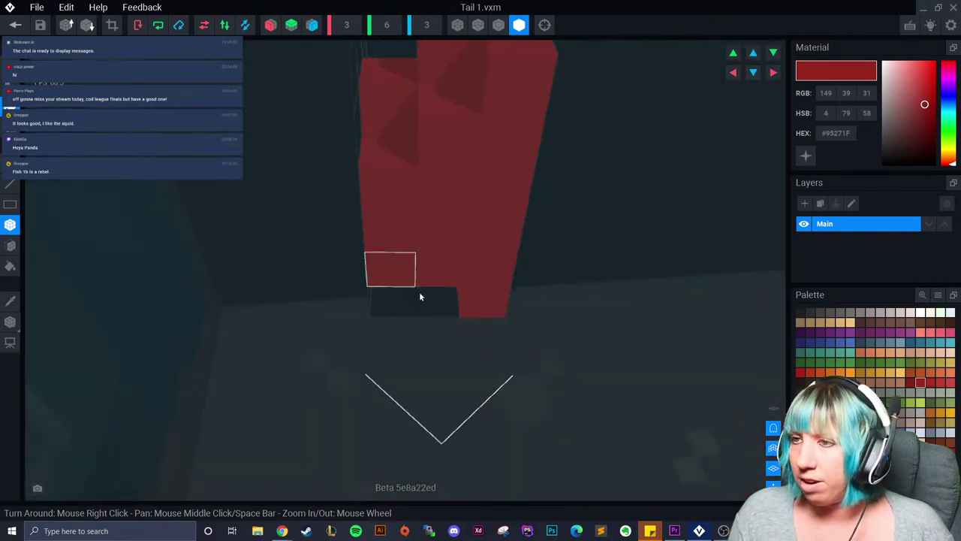
{"action": "scroll", "coordinate": [414, 285], "scroll_direction": "down", "scroll_amount": 2}
{"action": "middle_click_drag", "start_coordinate": [414, 285], "coordinate": [361, 391]}
{"action": "left_click", "coordinate": [15, 25]}
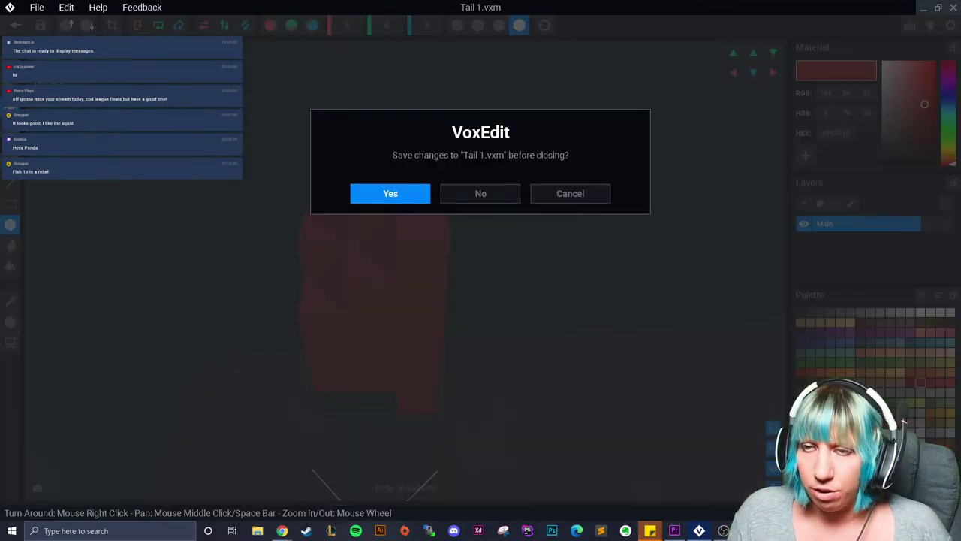
{"action": "left_click", "coordinate": [375, 190]}
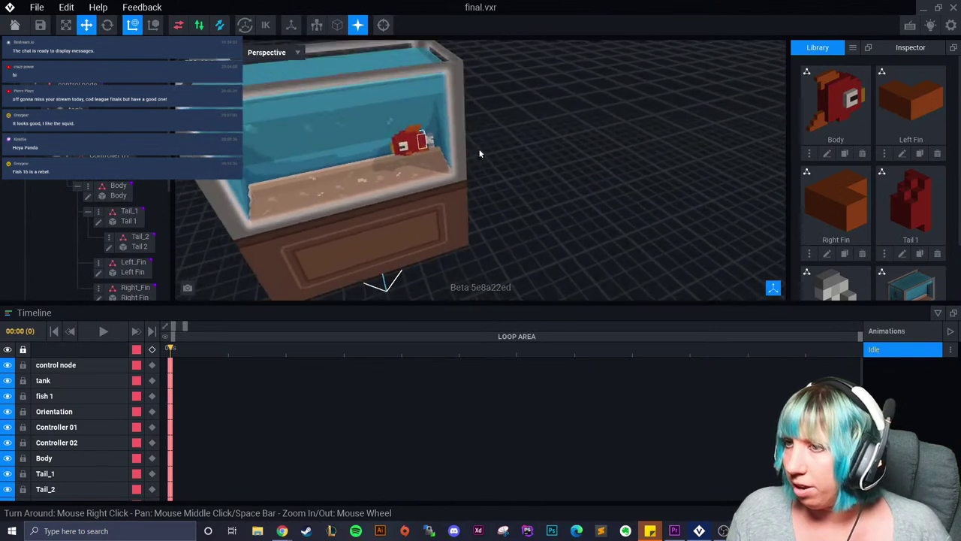
- Open the fish's Tail 2 model for voxel editing and load the "USE THISSBExtendedVoxEditPalett…" PNG as its palette
{"action": "scroll", "coordinate": [480, 154], "scroll_direction": "up", "scroll_amount": 5}
{"action": "left_click", "coordinate": [368, 103]}
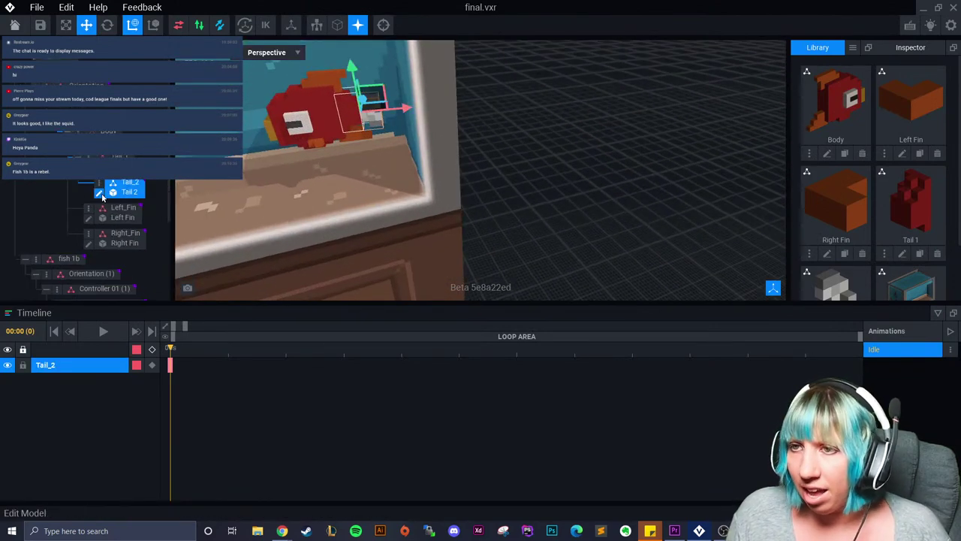
{"action": "left_click", "coordinate": [99, 194]}
{"action": "left_click", "coordinate": [938, 295]}
{"action": "left_click", "coordinate": [904, 319]}
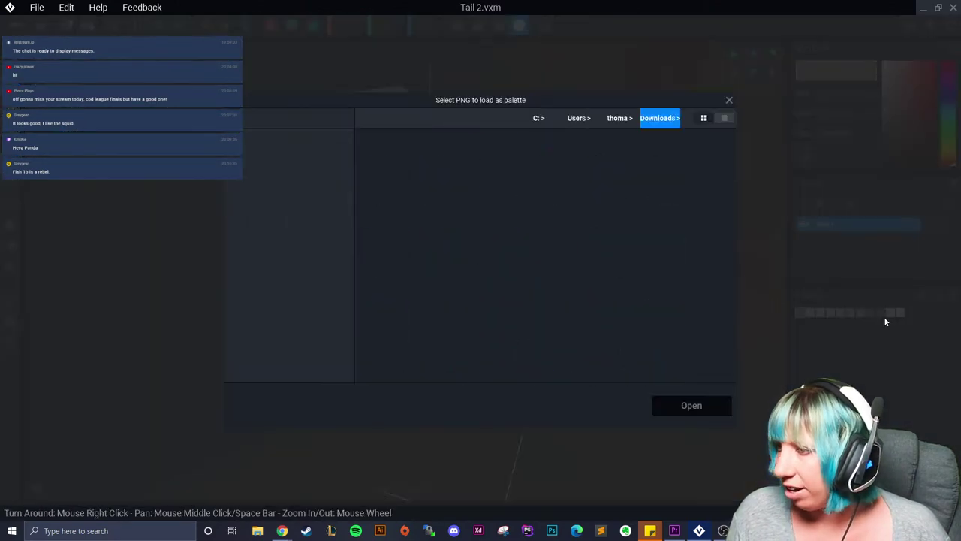
{"action": "scroll", "coordinate": [743, 255], "scroll_direction": "down", "scroll_amount": 10}
{"action": "left_click", "coordinate": [554, 330]}
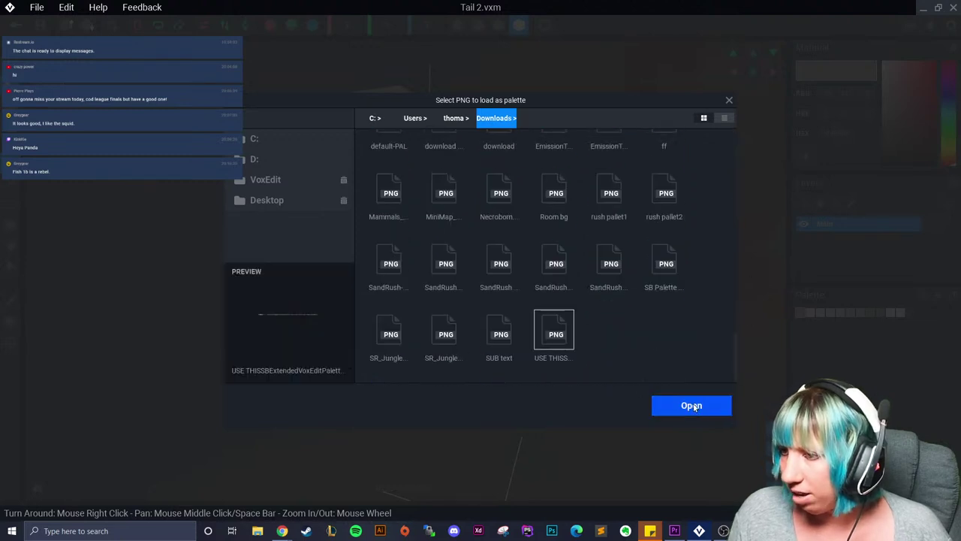
{"action": "left_click", "coordinate": [691, 405]}
- Paint the whole Tail 2 model orange #A84B1A with voxel outlines displayed, then save it and return to the rig
{"action": "left_click", "coordinate": [910, 371]}
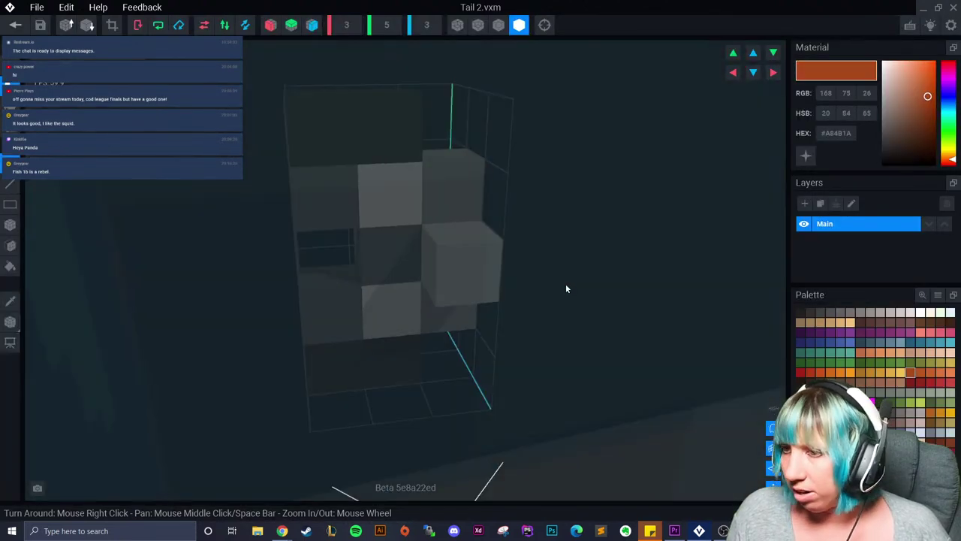
{"action": "left_click", "coordinate": [498, 25]}
{"action": "left_click", "coordinate": [9, 224]}
{"action": "mouse_move", "coordinate": [322, 143]}
{"action": "left_mouse_down"}
{"action": "mouse_move", "coordinate": [449, 192]}
{"action": "mouse_move", "coordinate": [434, 311]}
{"action": "mouse_move", "coordinate": [312, 305]}
{"action": "left_mouse_up"}
{"action": "mouse_move", "coordinate": [326, 362]}
{"action": "left_mouse_down"}
{"action": "mouse_move", "coordinate": [413, 360]}
{"action": "mouse_move", "coordinate": [449, 322]}
{"action": "left_mouse_up"}
{"action": "right_click_drag", "start_coordinate": [448, 321], "coordinate": [500, 260]}
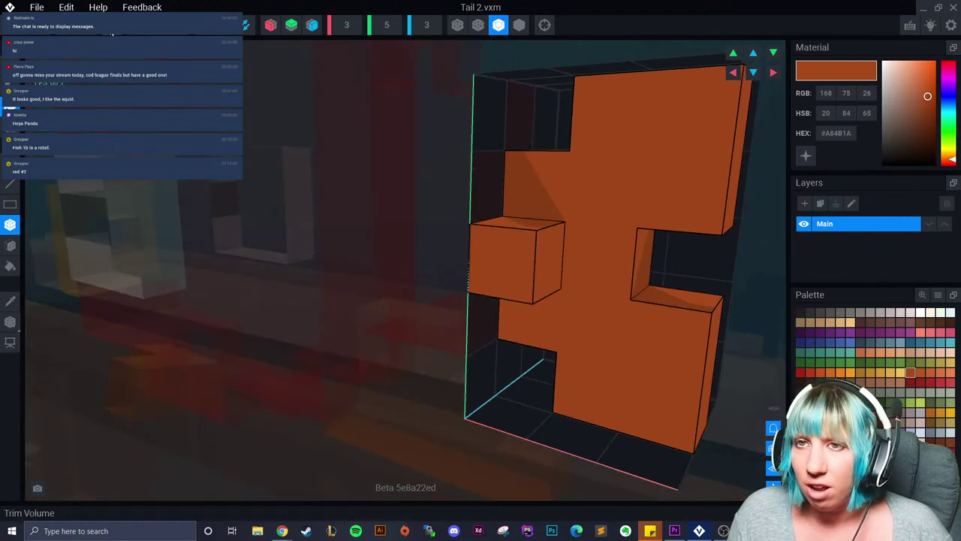
{"action": "left_click", "coordinate": [10, 25]}
{"action": "left_click", "coordinate": [396, 192]}
- Reopen the fish's Body model to check its colours, then close it with its changes saved and return to the rig
{"action": "scroll", "coordinate": [479, 130], "scroll_direction": "up", "scroll_amount": 5}
{"action": "middle_click_drag", "start_coordinate": [478, 130], "coordinate": [374, 187]}
{"action": "scroll", "coordinate": [375, 187], "scroll_direction": "up", "scroll_amount": 3}
{"action": "right_click_drag", "start_coordinate": [349, 222], "coordinate": [391, 218]}
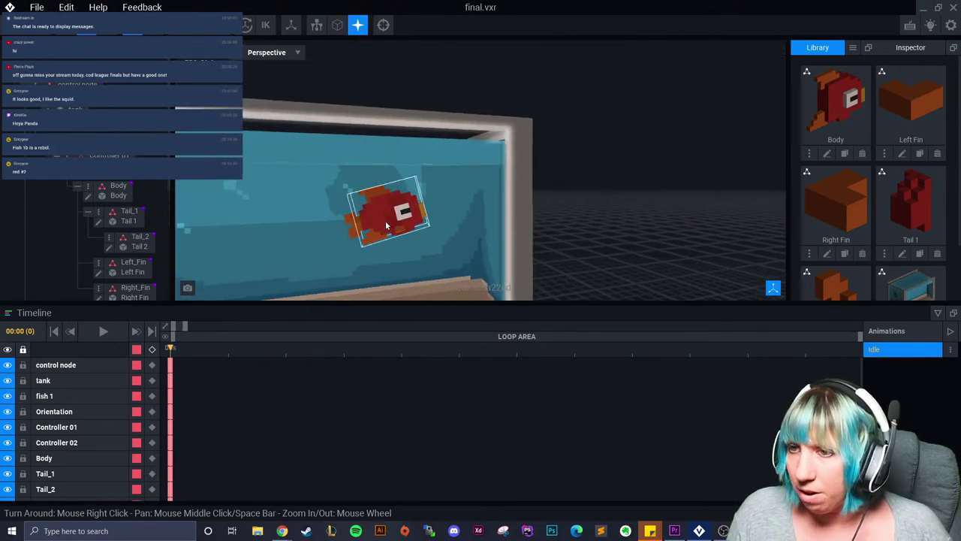
{"action": "left_click", "coordinate": [386, 230]}
{"action": "left_click", "coordinate": [78, 195]}
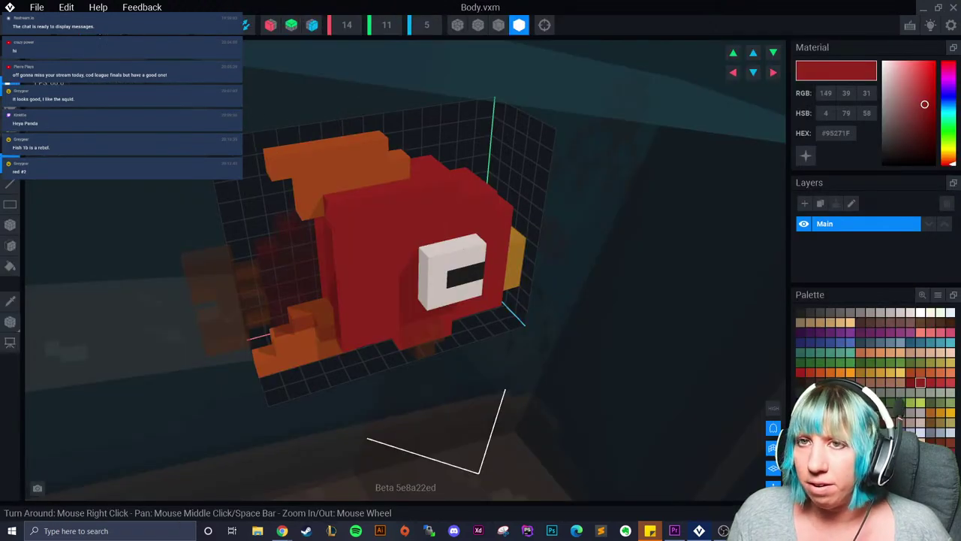
{"action": "right_click_drag", "start_coordinate": [232, 142], "coordinate": [256, 141]}
{"action": "key", "text": "ctrl+w"}
{"action": "left_click", "coordinate": [390, 194]}
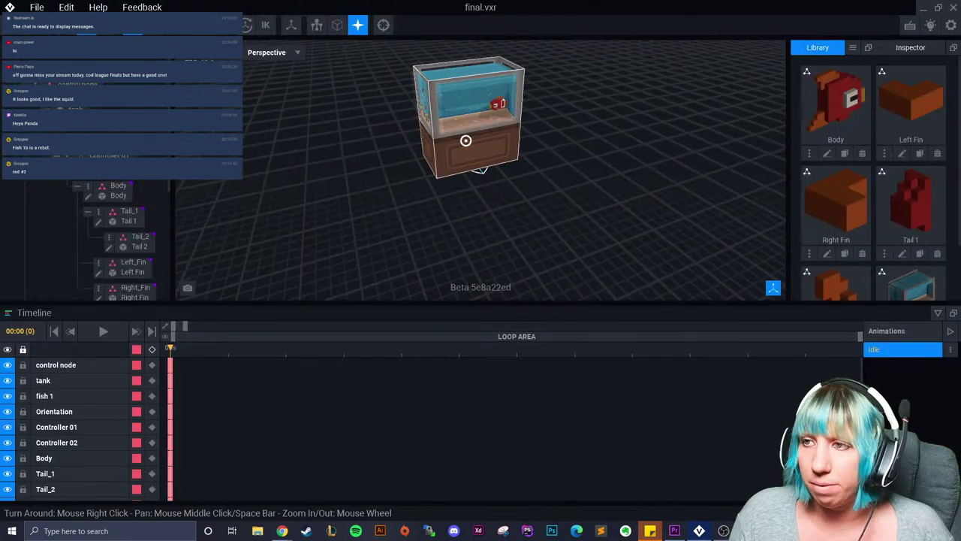
- Examine the recoloured fish inside the aquarium from the front and at different distances
{"action": "scroll", "coordinate": [460, 93], "scroll_direction": "up", "scroll_amount": 5}
{"action": "scroll", "coordinate": [629, 151], "scroll_direction": "down", "scroll_amount": 3}
{"action": "mouse_move", "coordinate": [629, 152]}
{"action": "right_mouse_down"}
{"action": "mouse_move", "coordinate": [614, 180]}
{"action": "mouse_move", "coordinate": [628, 169]}
{"action": "right_mouse_up"}
{"action": "scroll", "coordinate": [615, 178], "scroll_direction": "down", "scroll_amount": 6}
{"action": "scroll", "coordinate": [629, 170], "scroll_direction": "up", "scroll_amount": 5}
{"action": "right_click_drag", "start_coordinate": [616, 229], "coordinate": [628, 225]}
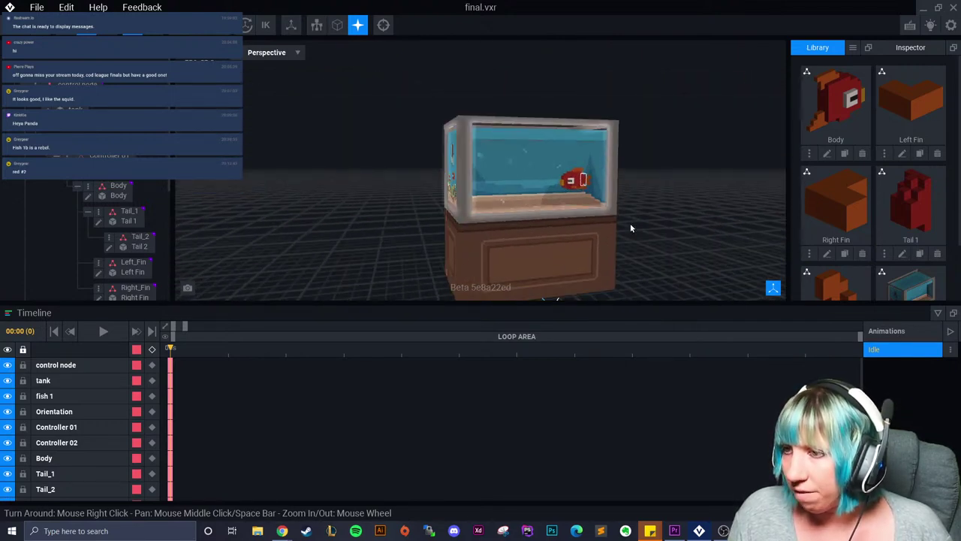
{"action": "scroll", "coordinate": [568, 226], "scroll_direction": "up", "scroll_amount": 3}
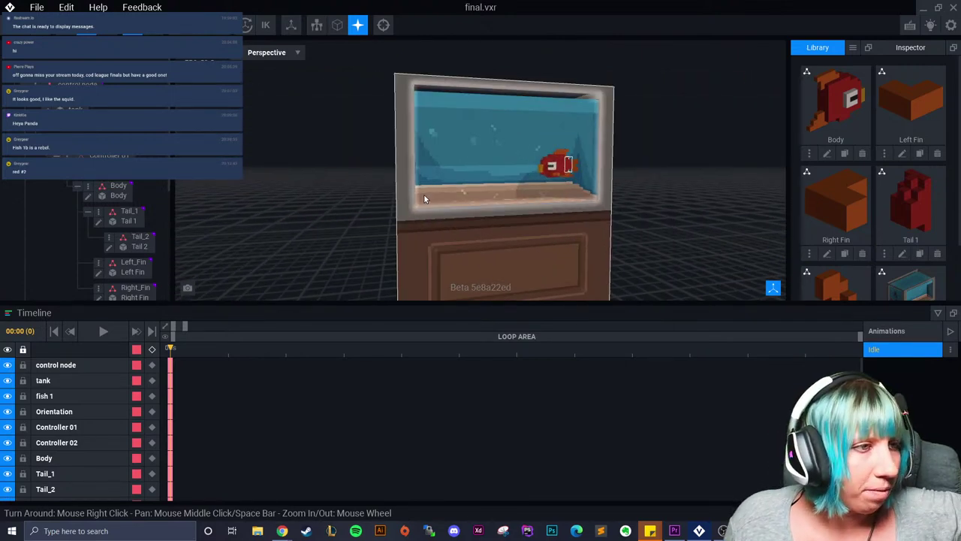
{"action": "scroll", "coordinate": [464, 223], "scroll_direction": "up", "scroll_amount": 1}
{"action": "right_click_drag", "start_coordinate": [463, 223], "coordinate": [461, 233]}
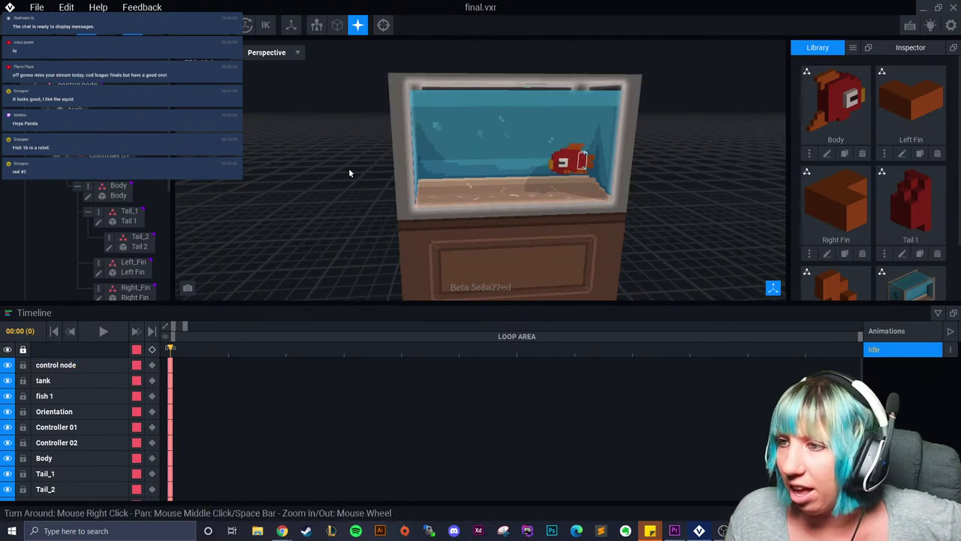
{"action": "right_click_drag", "start_coordinate": [572, 278], "coordinate": [574, 193]}
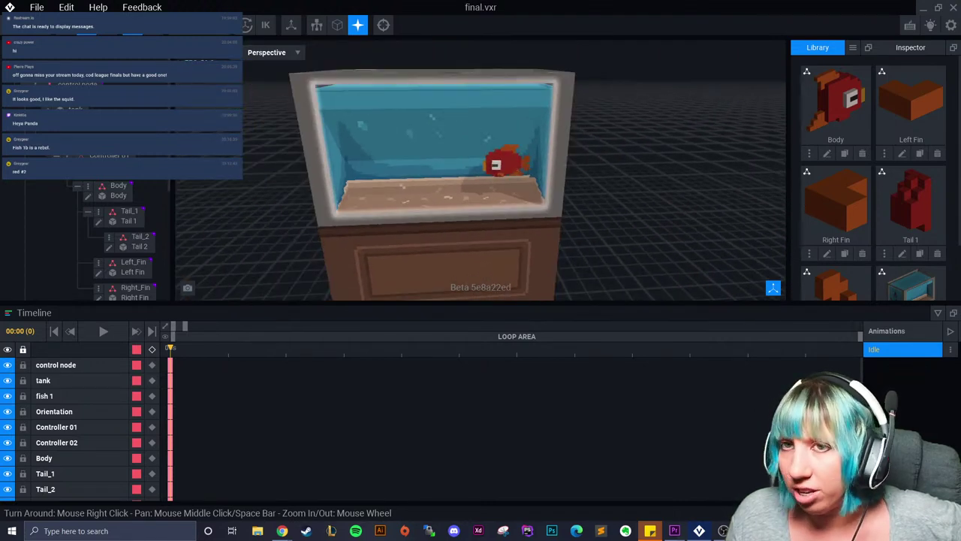
- Inspect the fish 1 and fish 1b nodes in the hierarchy and look through the available node operations for fish 1
{"action": "left_click", "coordinate": [46, 121]}
{"action": "left_click", "coordinate": [571, 200]}
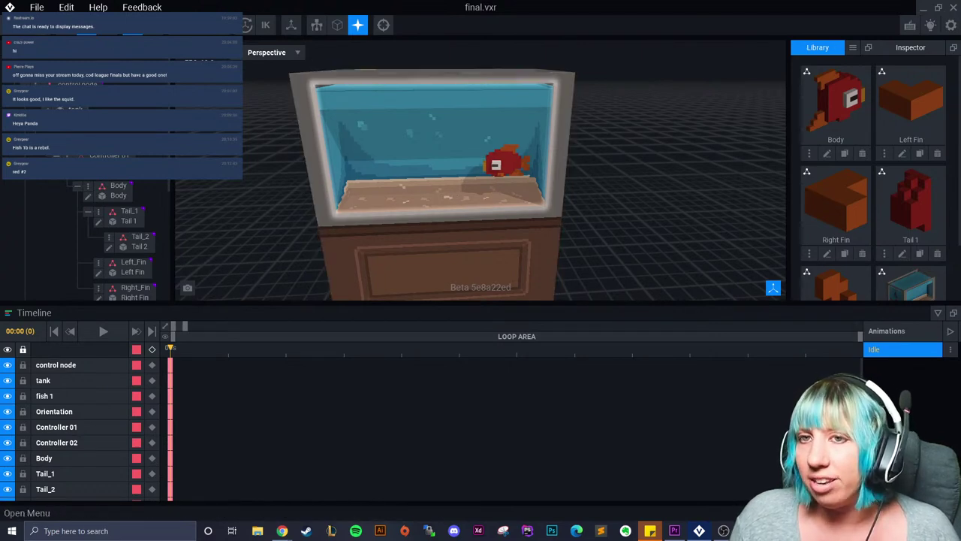
{"action": "left_click", "coordinate": [84, 131]}
{"action": "scroll", "coordinate": [84, 135], "scroll_direction": "down", "scroll_amount": 2}
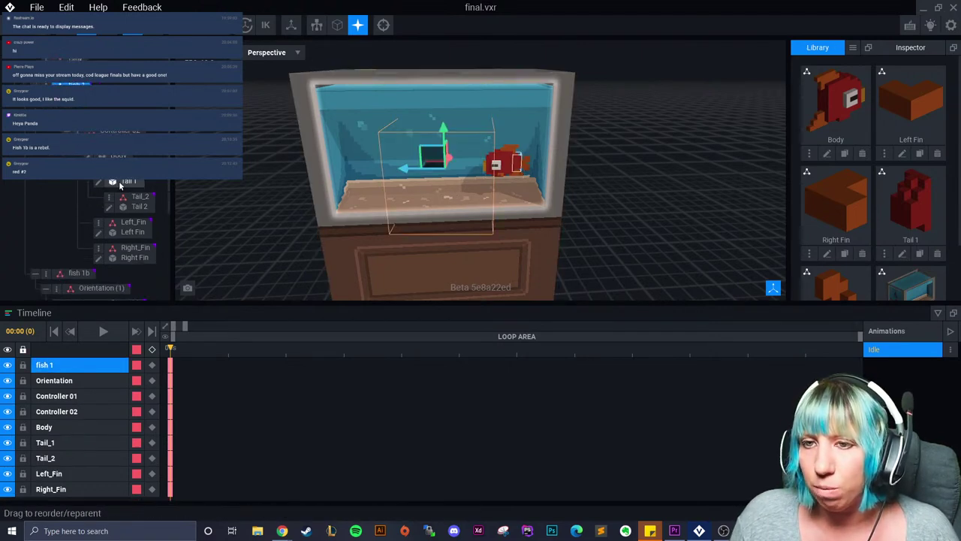
{"action": "scroll", "coordinate": [83, 238], "scroll_direction": "up", "scroll_amount": 1}
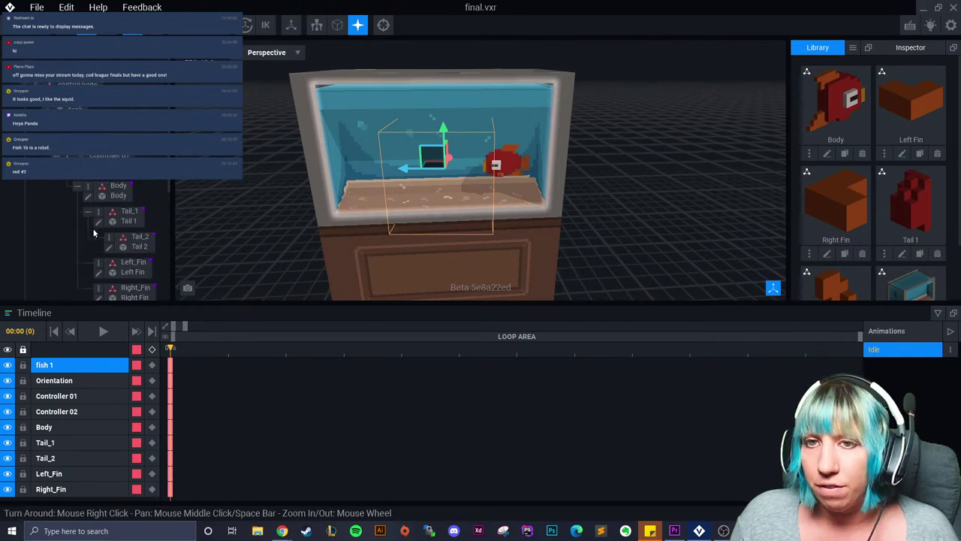
{"action": "left_click", "coordinate": [81, 242]}
{"action": "scroll", "coordinate": [100, 207], "scroll_direction": "down", "scroll_amount": 5}
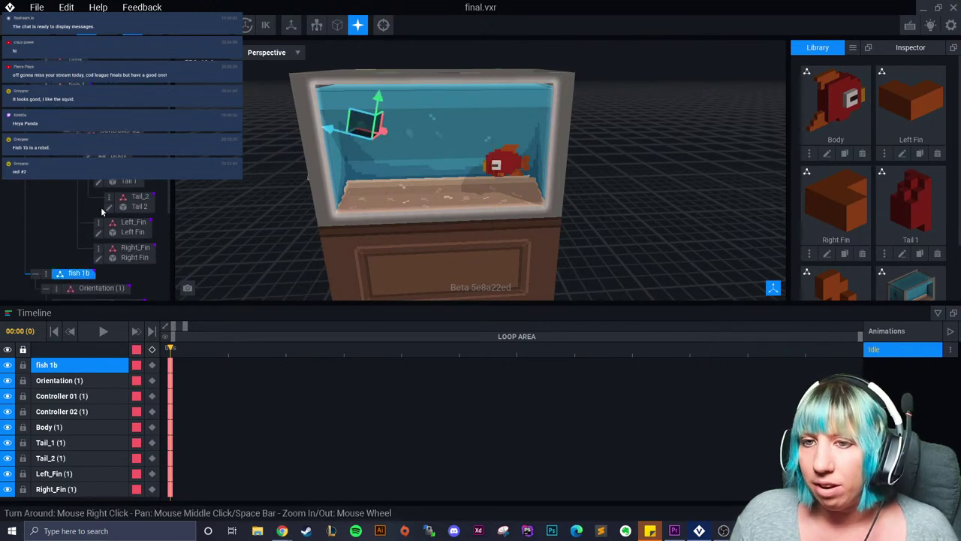
{"action": "left_click", "coordinate": [77, 132]}
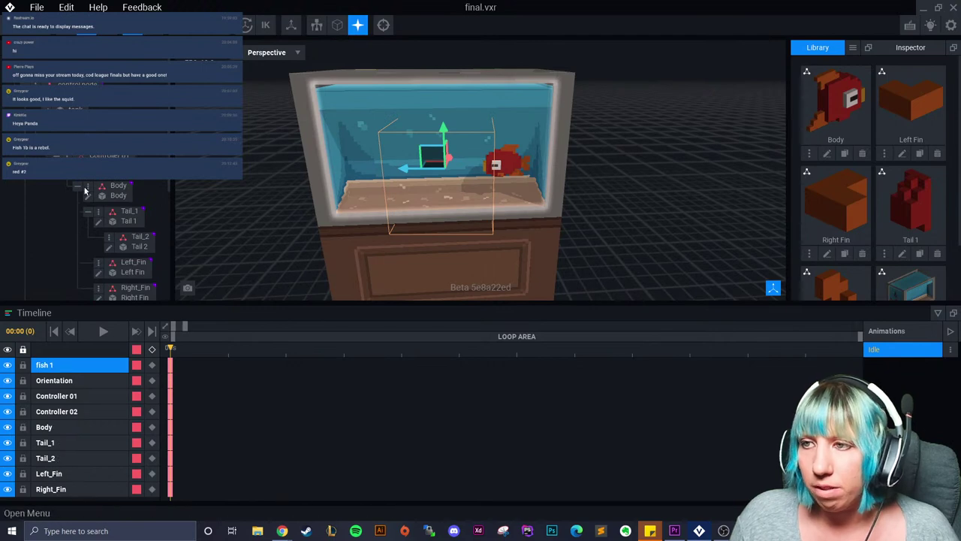
{"action": "right_click", "coordinate": [46, 132]}
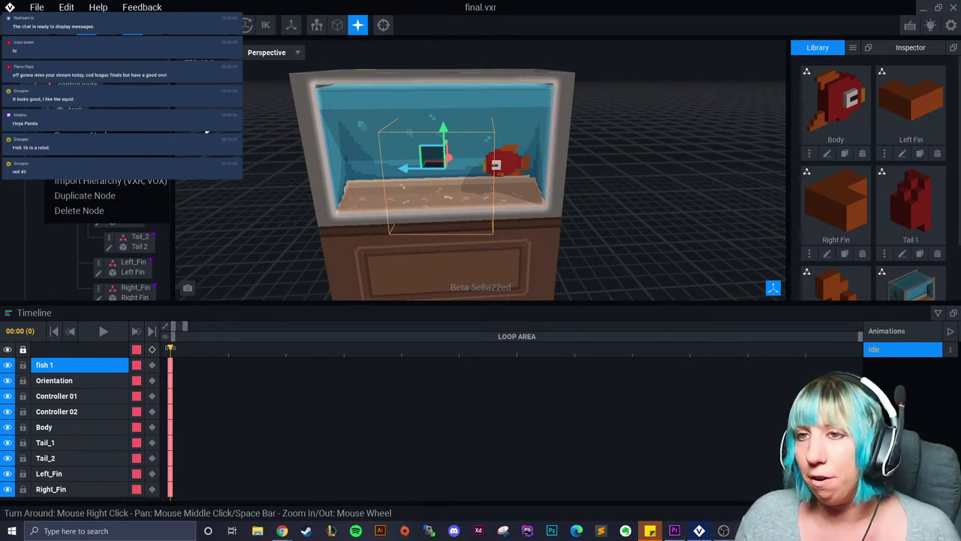
{"action": "left_click", "coordinate": [204, 134]}
- Save and close final.vxr, then browse the asset templates for other fish
{"action": "left_click", "coordinate": [10, 7]}
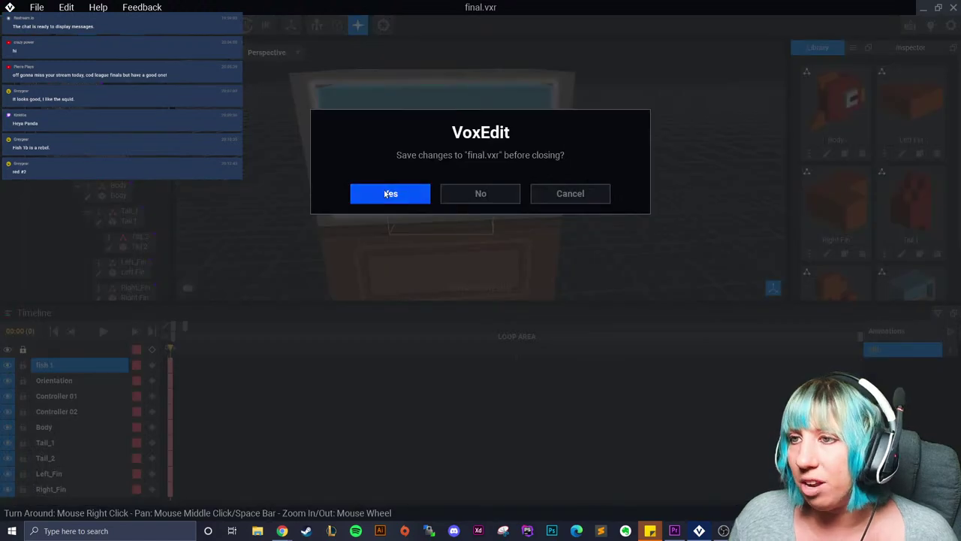
{"action": "left_click", "coordinate": [389, 194]}
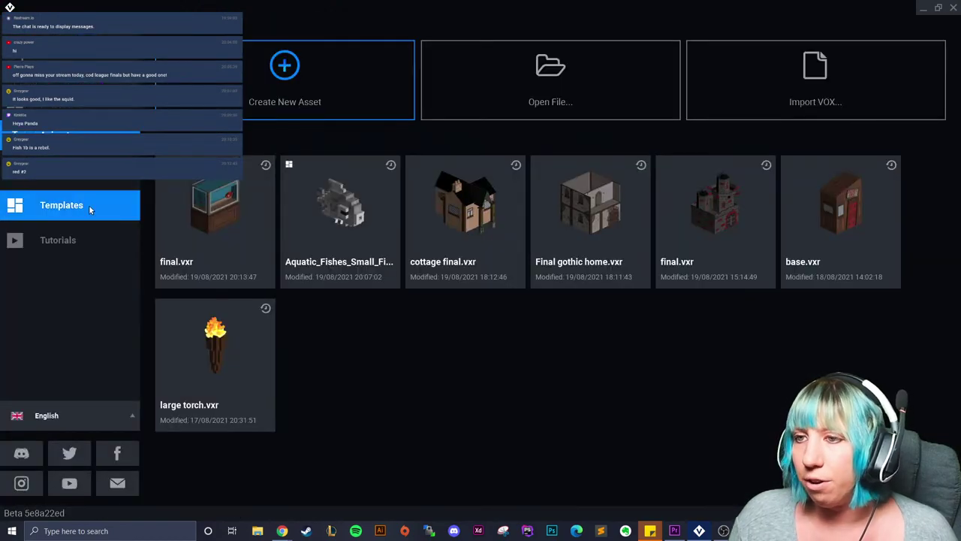
{"action": "scroll", "coordinate": [465, 390], "scroll_direction": "down", "scroll_amount": 5}
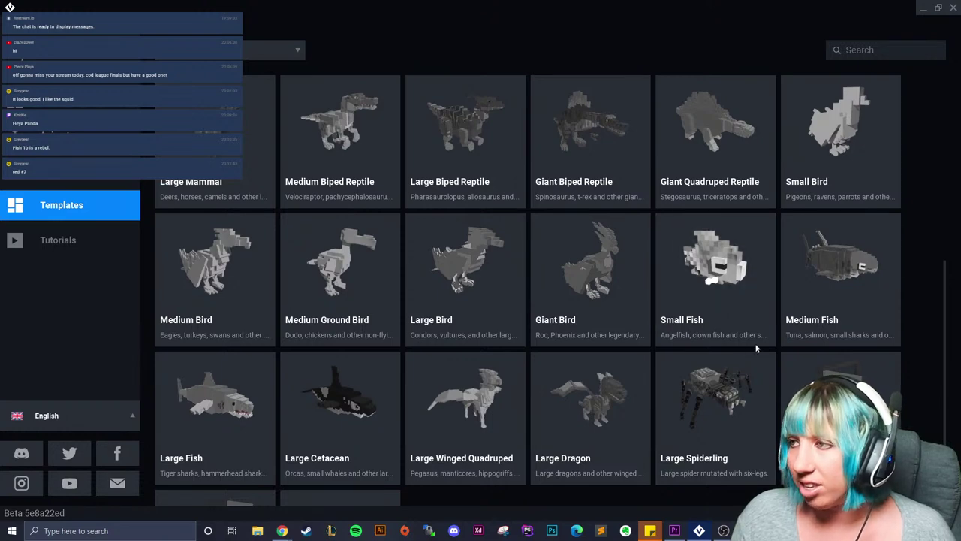
{"action": "scroll", "coordinate": [435, 308], "scroll_direction": "down", "scroll_amount": 2}
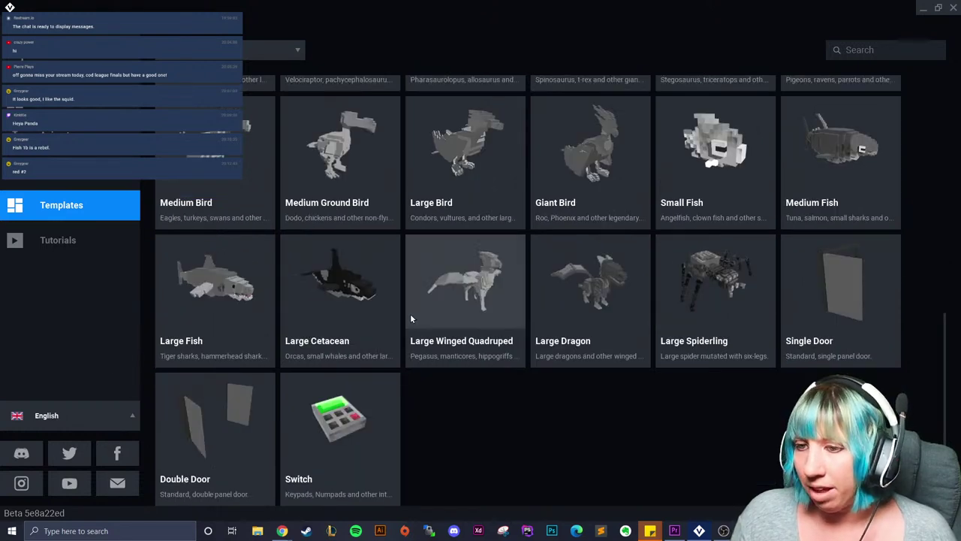
{"action": "scroll", "coordinate": [405, 320], "scroll_direction": "up", "scroll_amount": 10}
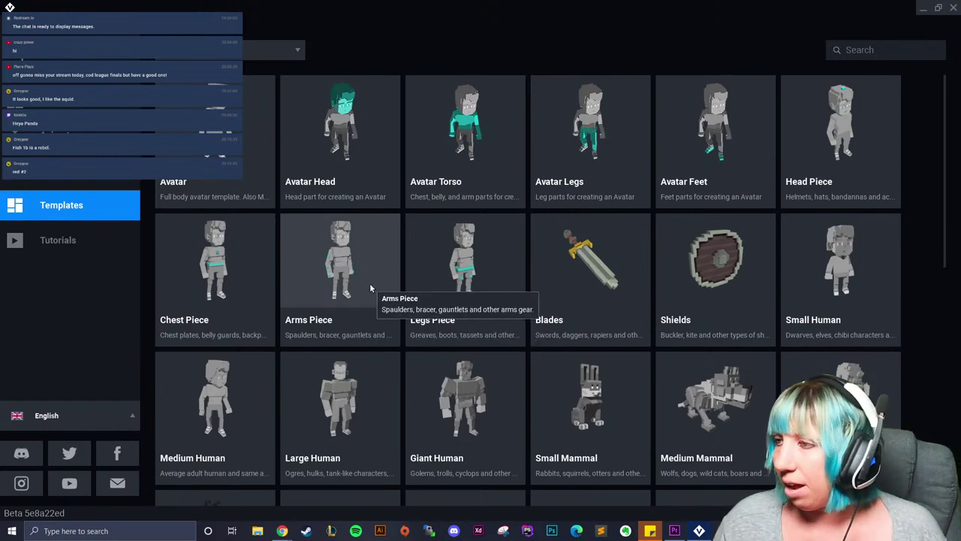
- Reopen the final.vxr aquarium project and bring the front of the tank into close view
{"action": "left_click", "coordinate": [68, 135]}
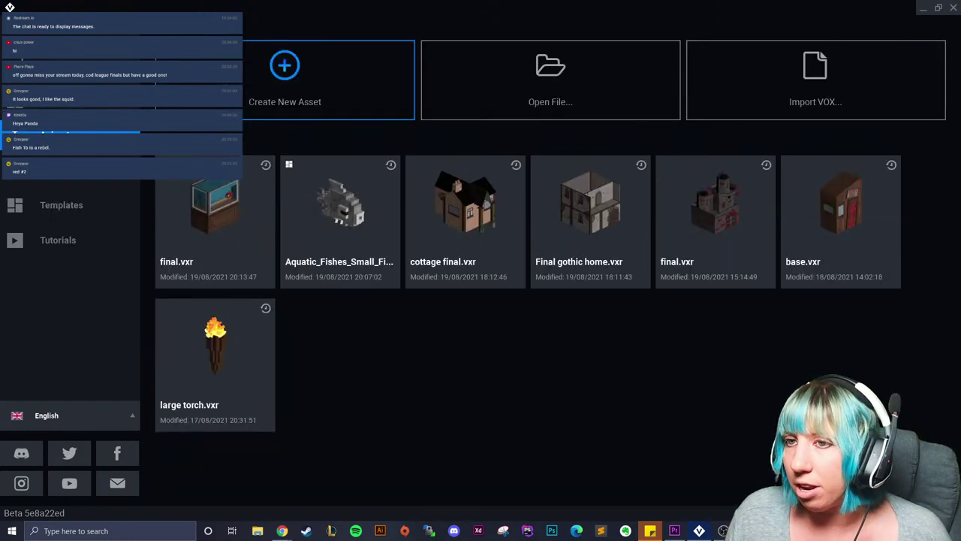
{"action": "left_click", "coordinate": [194, 201]}
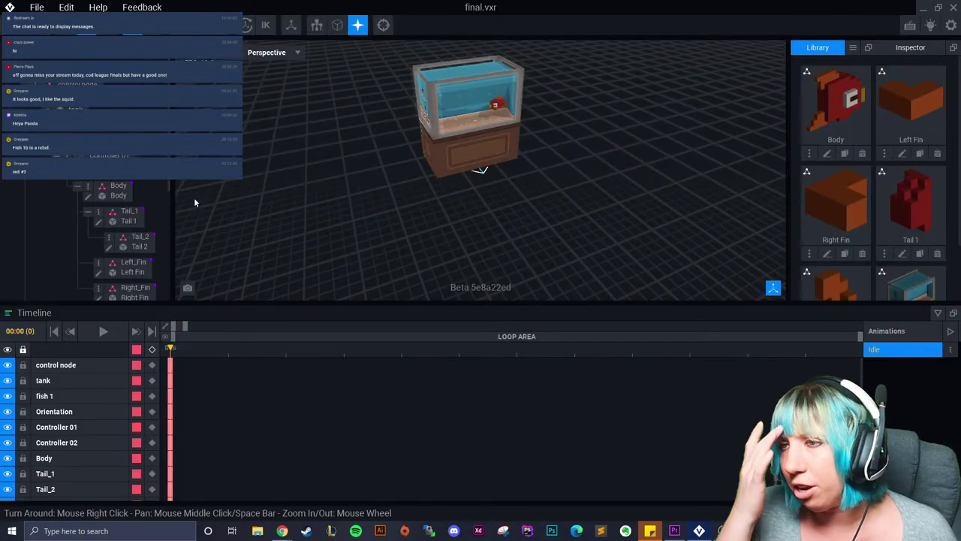
{"action": "right_click_drag", "start_coordinate": [481, 176], "coordinate": [429, 175]}
{"action": "scroll", "coordinate": [430, 174], "scroll_direction": "up", "scroll_amount": 5}
{"action": "middle_click_drag", "start_coordinate": [441, 162], "coordinate": [389, 235]}
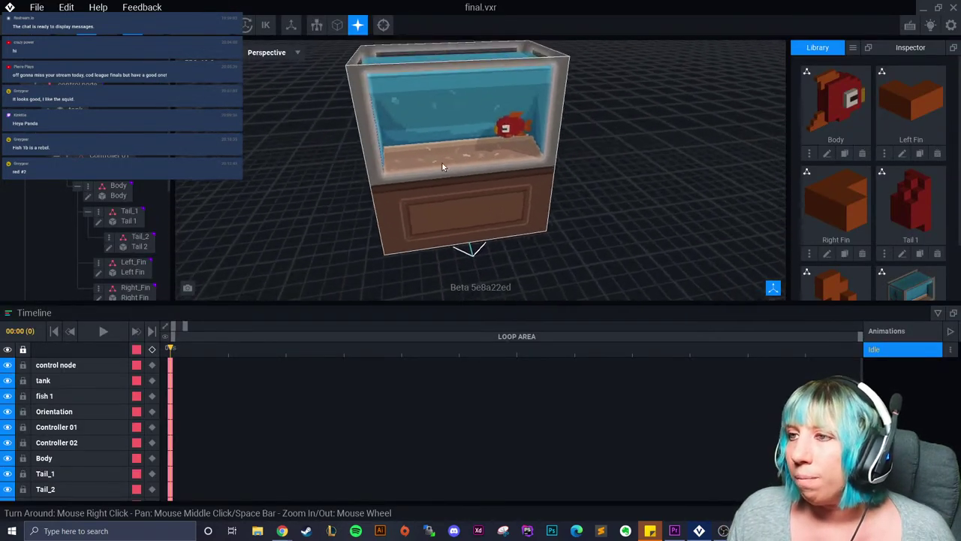
{"action": "scroll", "coordinate": [438, 162], "scroll_direction": "up", "scroll_amount": 3}
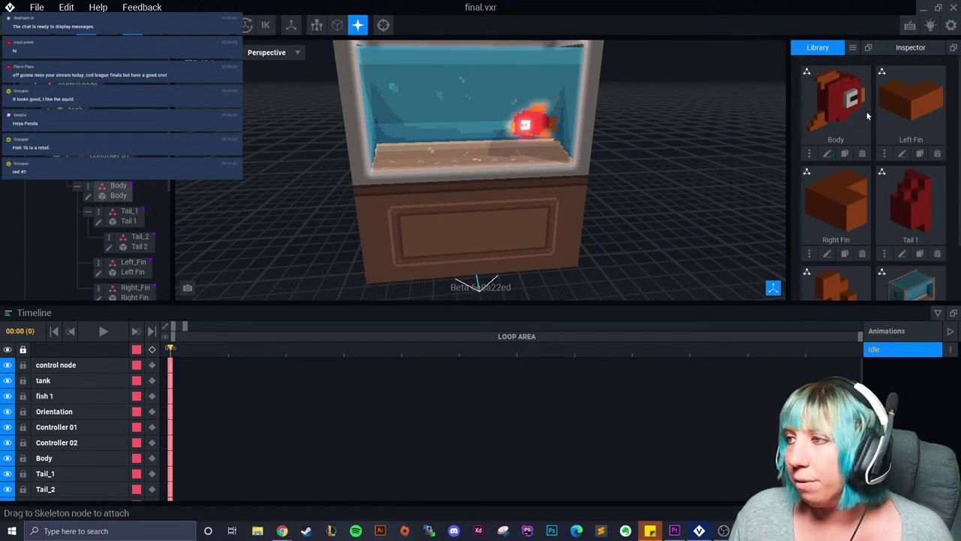
- Clone the fish's Body model in the library and name the copy "fish 2"
{"action": "left_click", "coordinate": [845, 154]}
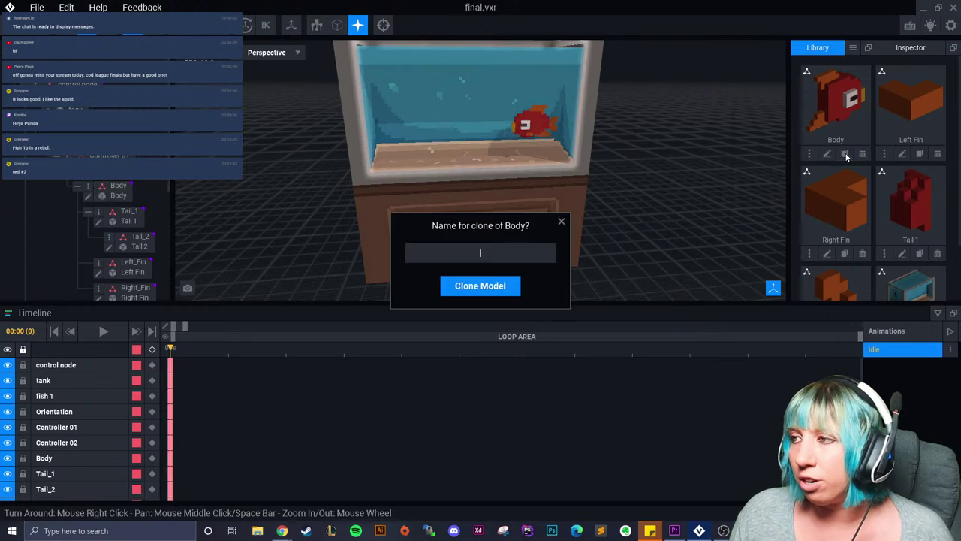
{"action": "left_click", "coordinate": [563, 221]}
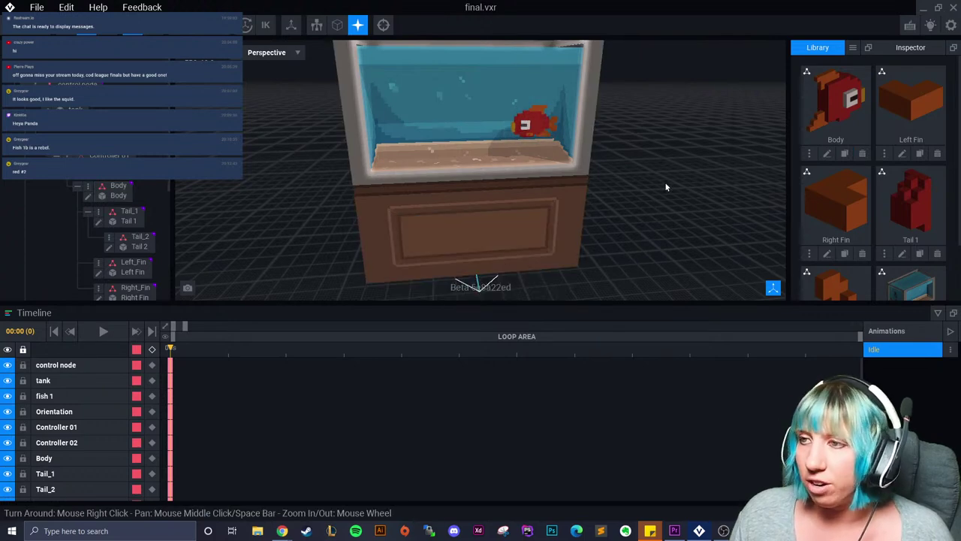
{"action": "left_click", "coordinate": [844, 154]}
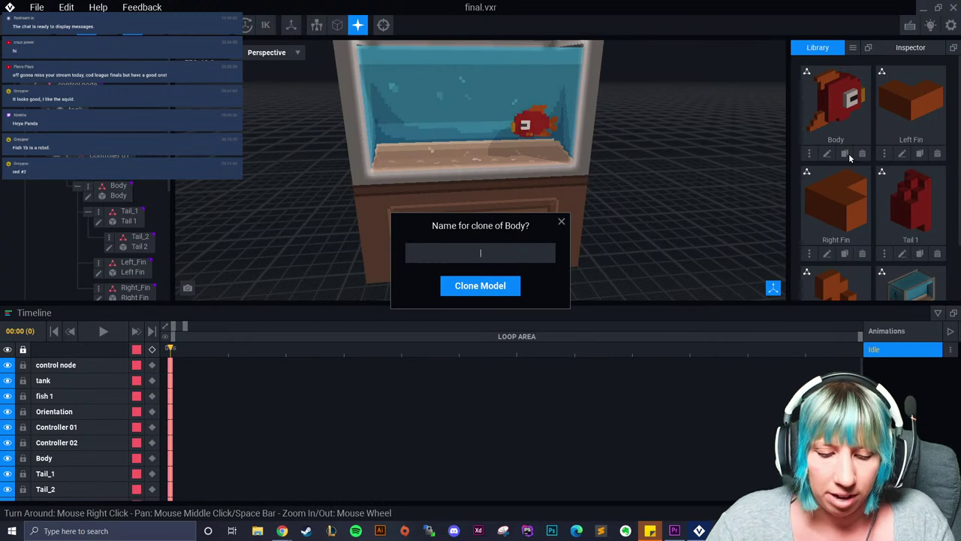
{"action": "key", "text": "Return"}
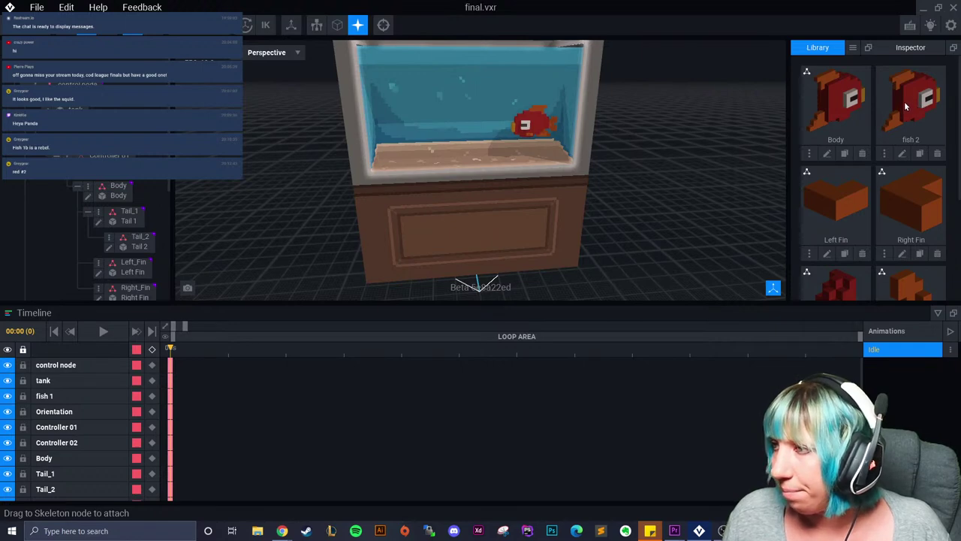
- Open the fish 2 model for voxel editing
{"action": "left_click", "coordinate": [902, 154]}
{"action": "right_click_drag", "start_coordinate": [451, 248], "coordinate": [443, 249]}
{"action": "scroll", "coordinate": [454, 274], "scroll_direction": "up", "scroll_amount": 4}
{"action": "scroll", "coordinate": [459, 272], "scroll_direction": "down", "scroll_amount": 7}
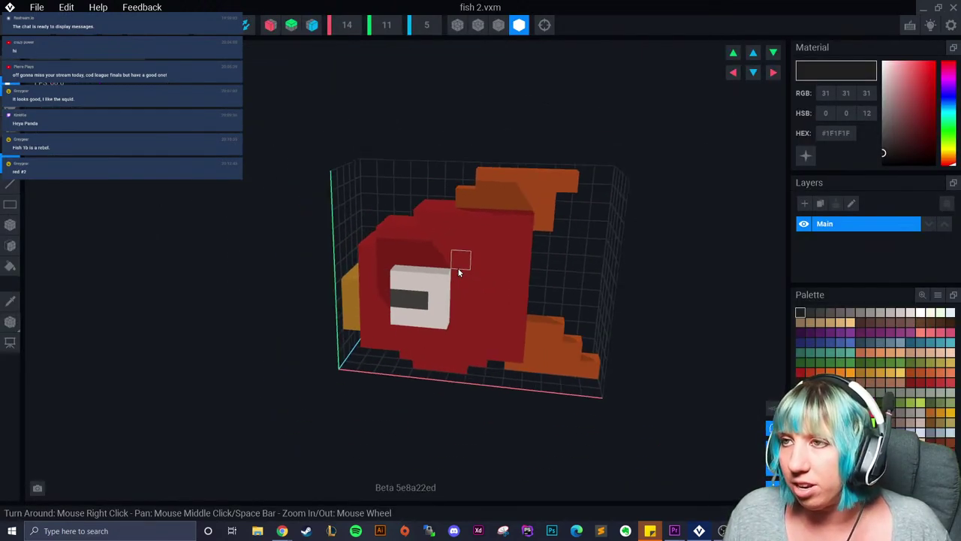
{"action": "scroll", "coordinate": [422, 232], "scroll_direction": "up", "scroll_amount": 1}
{"action": "scroll", "coordinate": [422, 233], "scroll_direction": "up", "scroll_amount": 1}
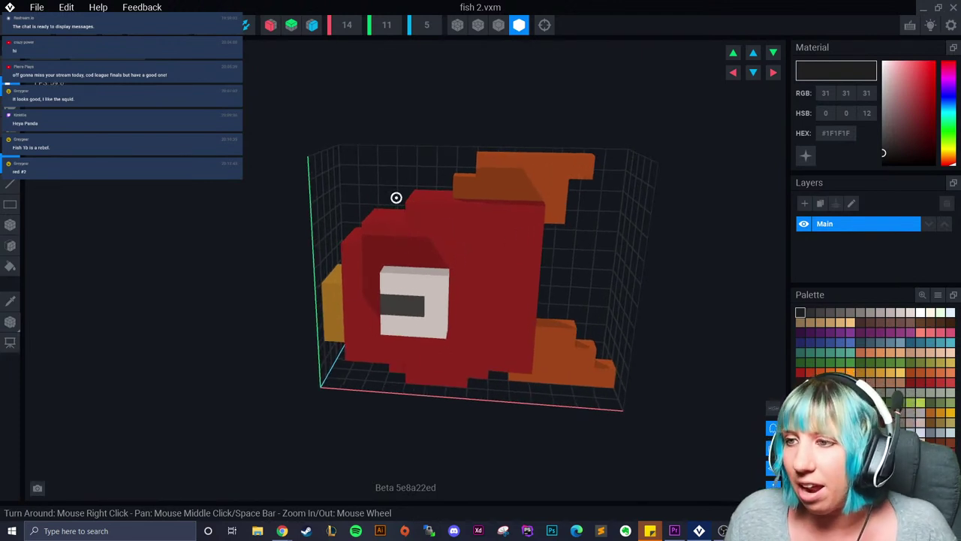
{"action": "right_click_drag", "start_coordinate": [396, 197], "coordinate": [409, 196]}
{"action": "right_click_drag", "start_coordinate": [516, 217], "coordinate": [525, 236]}
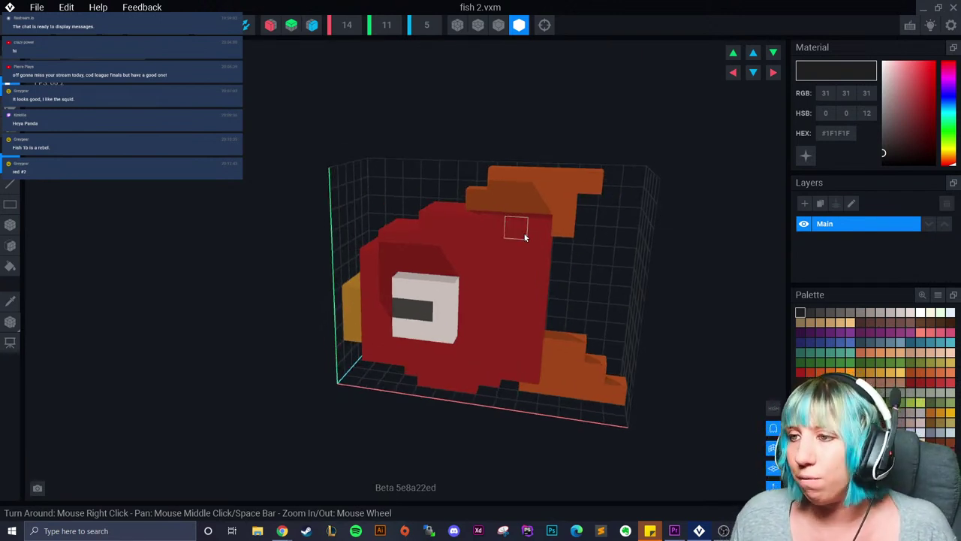
{"action": "scroll", "coordinate": [505, 351], "scroll_direction": "up", "scroll_amount": 5}
{"action": "right_click_drag", "start_coordinate": [510, 341], "coordinate": [488, 343]}
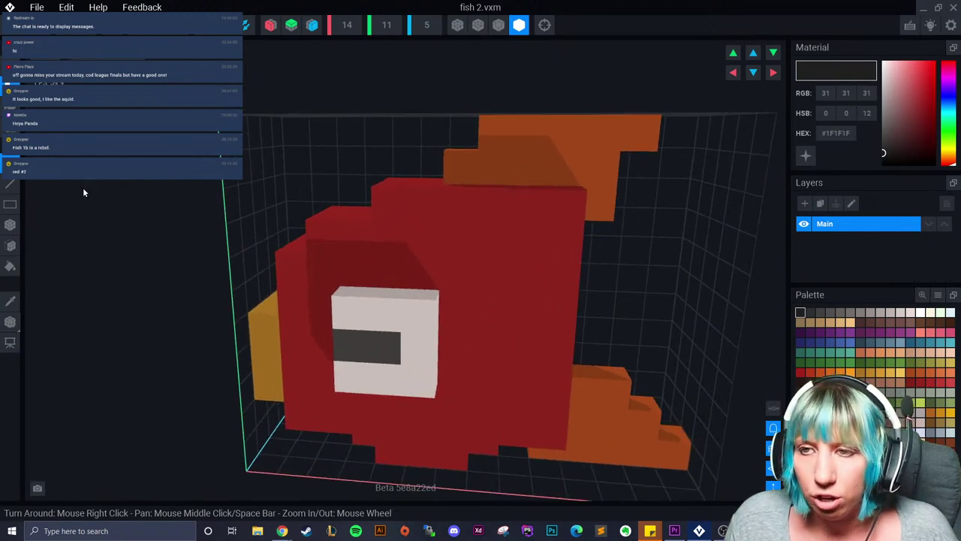
{"action": "scroll", "coordinate": [385, 237], "scroll_direction": "down", "scroll_amount": 5}
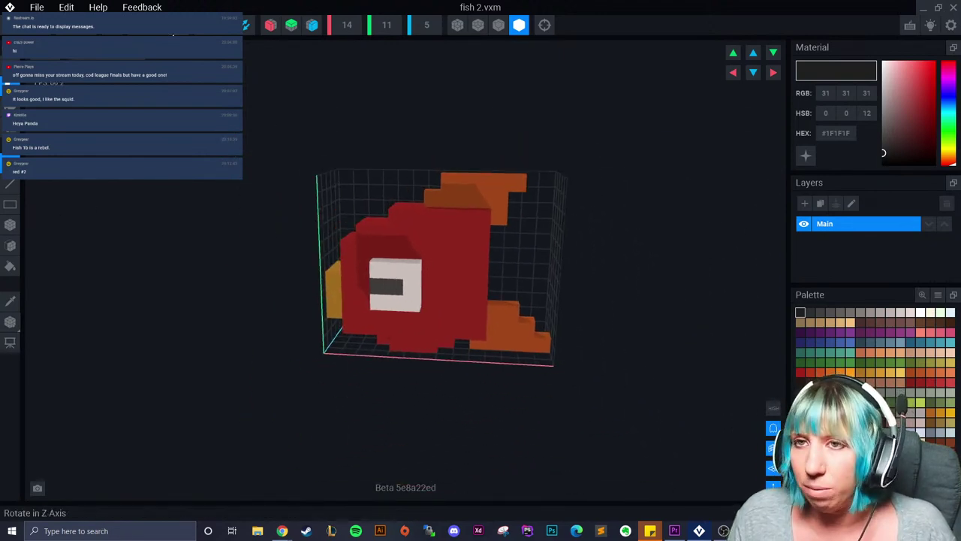
- Try rotating the fish 2 model about the X axis through a full turn
{"action": "left_click", "coordinate": [138, 26]}
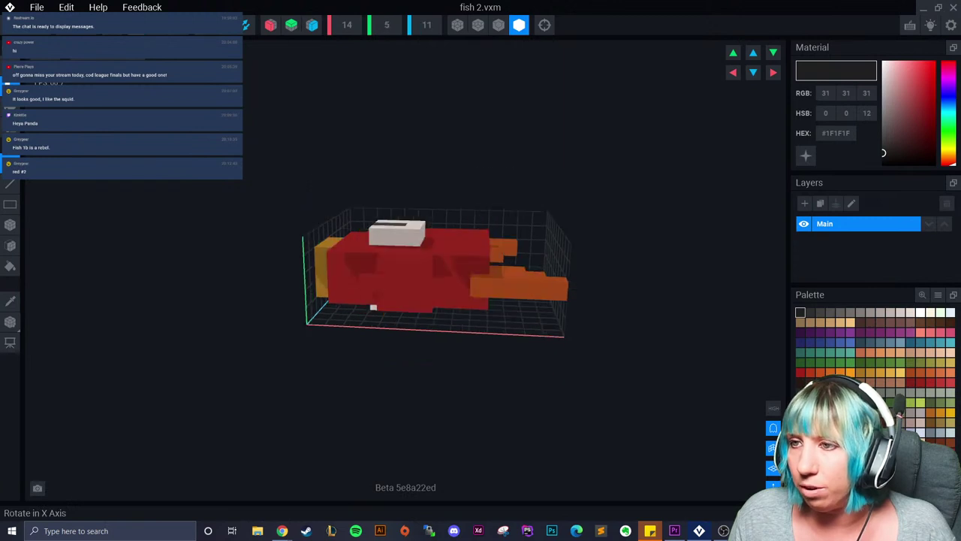
{"action": "left_click", "coordinate": [137, 26]}
{"action": "left_click", "coordinate": [138, 25]}
{"action": "left_click", "coordinate": [137, 25]}
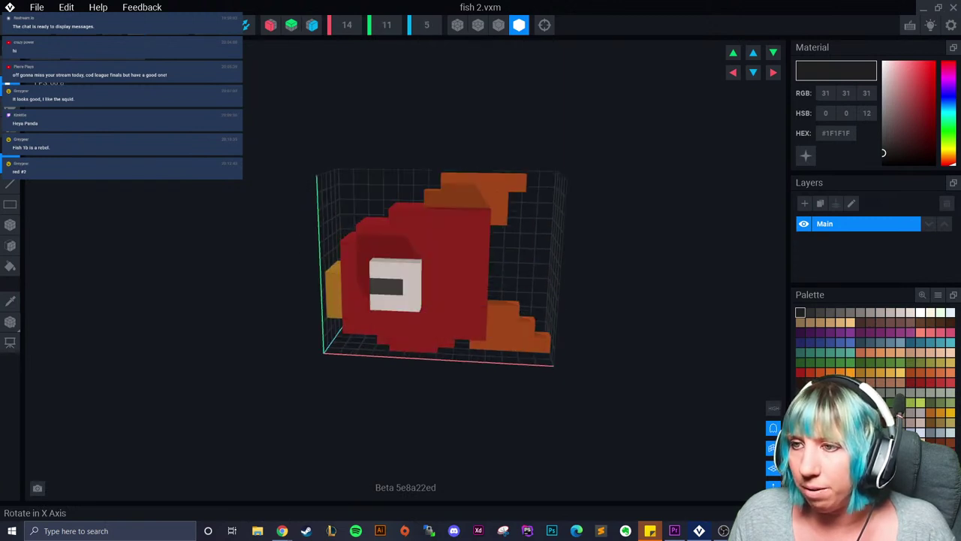
- Rotate the fish 2 model about the Y and Z axes until its yellow mouth points upward
{"action": "left_click", "coordinate": [161, 34]}
{"action": "left_click", "coordinate": [161, 34]}
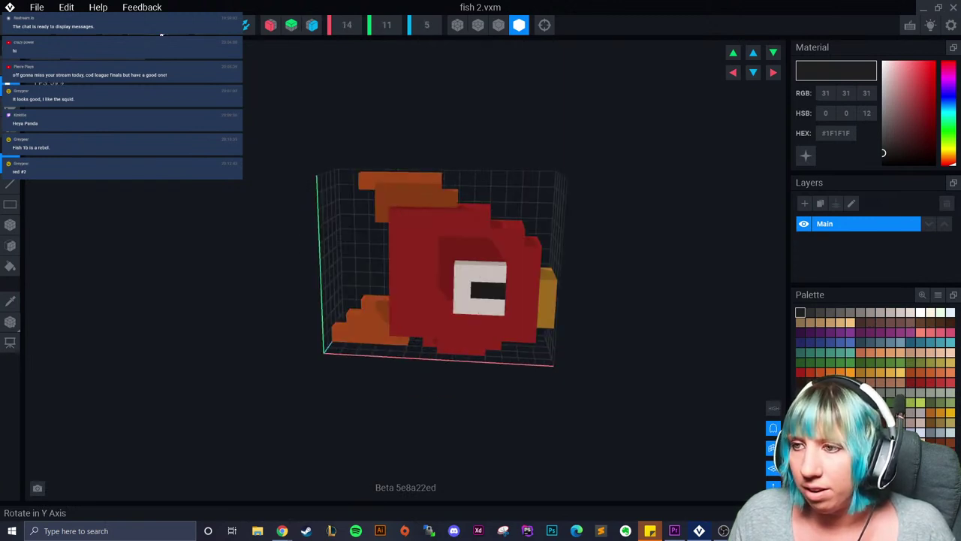
{"action": "left_click", "coordinate": [182, 34]}
{"action": "left_click", "coordinate": [182, 33]}
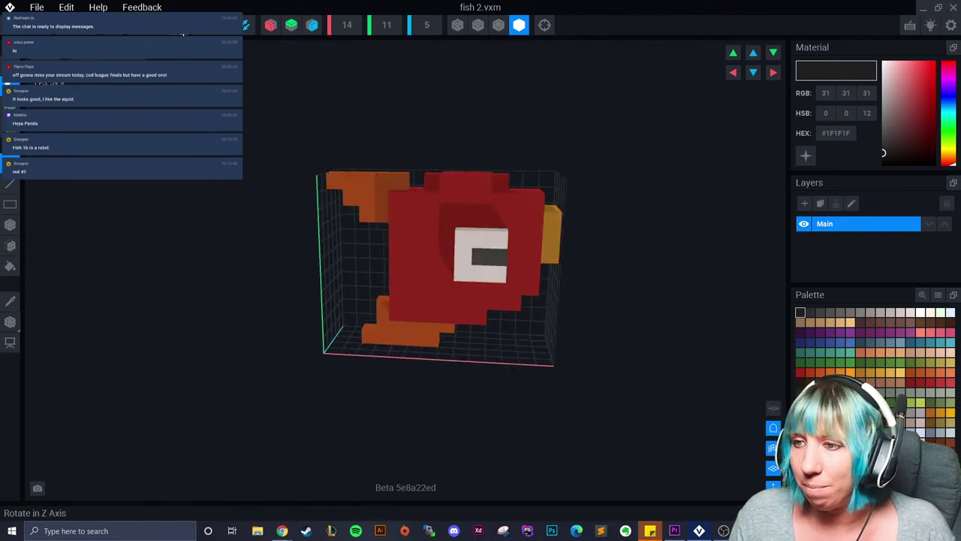
{"action": "left_click", "coordinate": [182, 34]}
{"action": "scroll", "coordinate": [482, 275], "scroll_direction": "up", "scroll_amount": 2}
{"action": "middle_click_drag", "start_coordinate": [481, 276], "coordinate": [514, 294]}
{"action": "scroll", "coordinate": [526, 296], "scroll_direction": "down", "scroll_amount": 1}
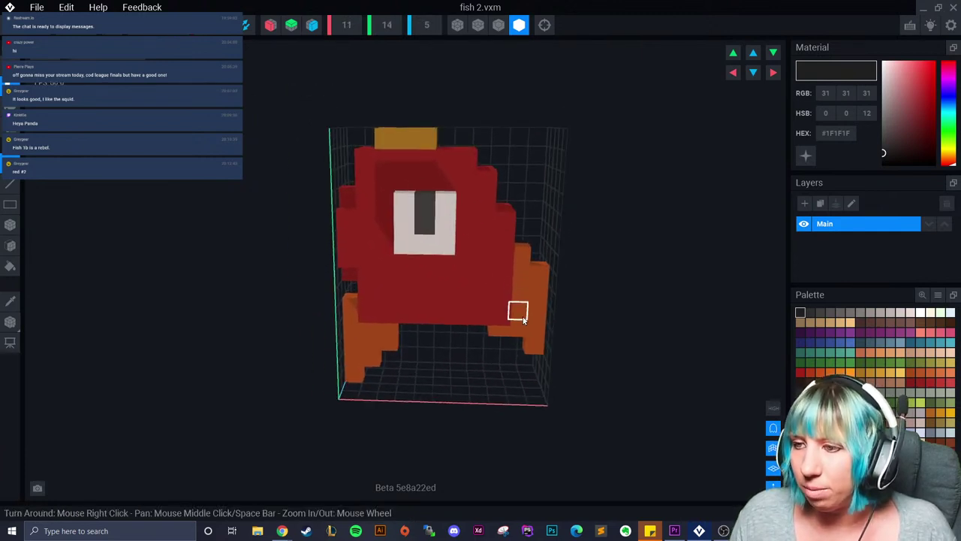
{"action": "scroll", "coordinate": [526, 294], "scroll_direction": "up", "scroll_amount": 1}
{"action": "mouse_move", "coordinate": [446, 245]}
{"action": "right_mouse_down"}
{"action": "mouse_move", "coordinate": [410, 245]}
{"action": "mouse_move", "coordinate": [433, 245]}
{"action": "right_mouse_up"}
{"action": "right_click_drag", "start_coordinate": [389, 118], "coordinate": [392, 182]}
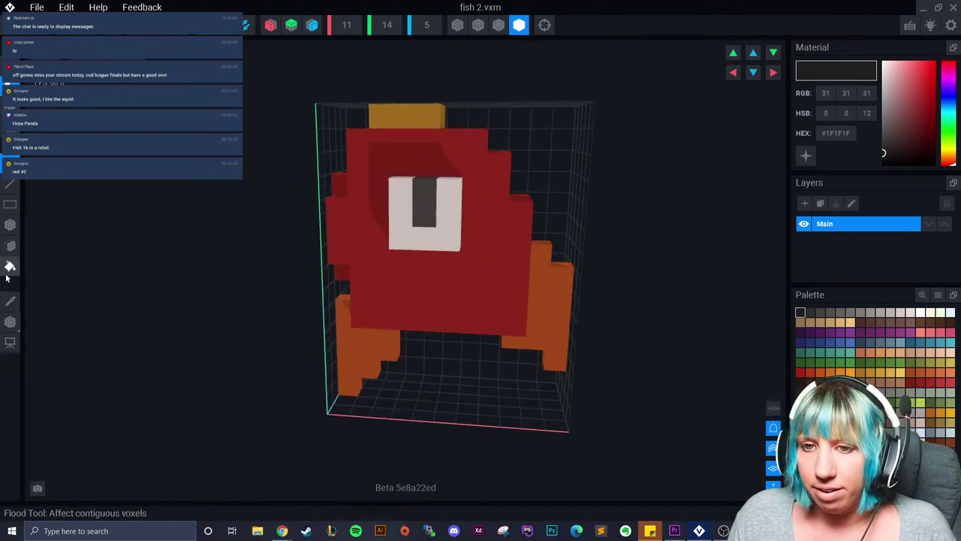
- Select the Box tool in erase mode and display the model with voxel edge outlines
{"action": "left_click", "coordinate": [10, 301]}
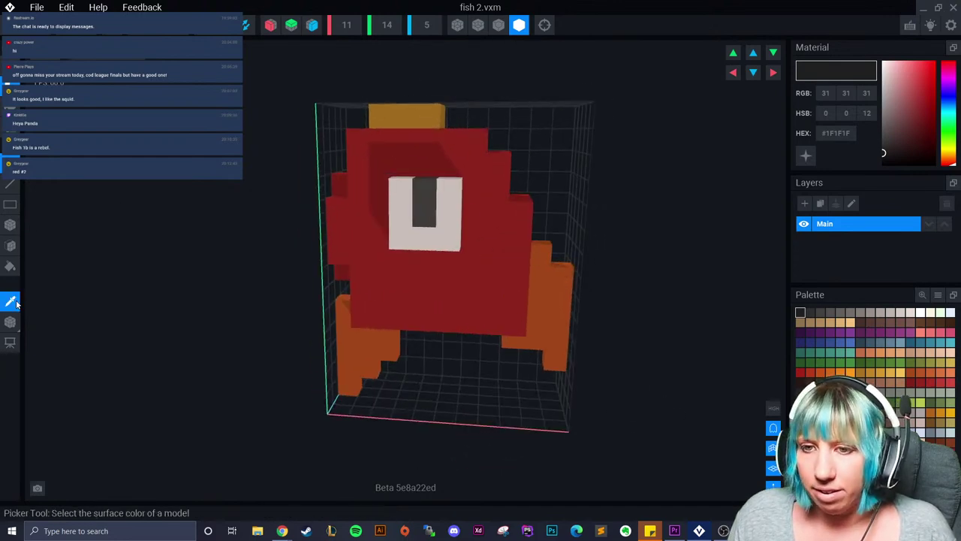
{"action": "left_click", "coordinate": [10, 224]}
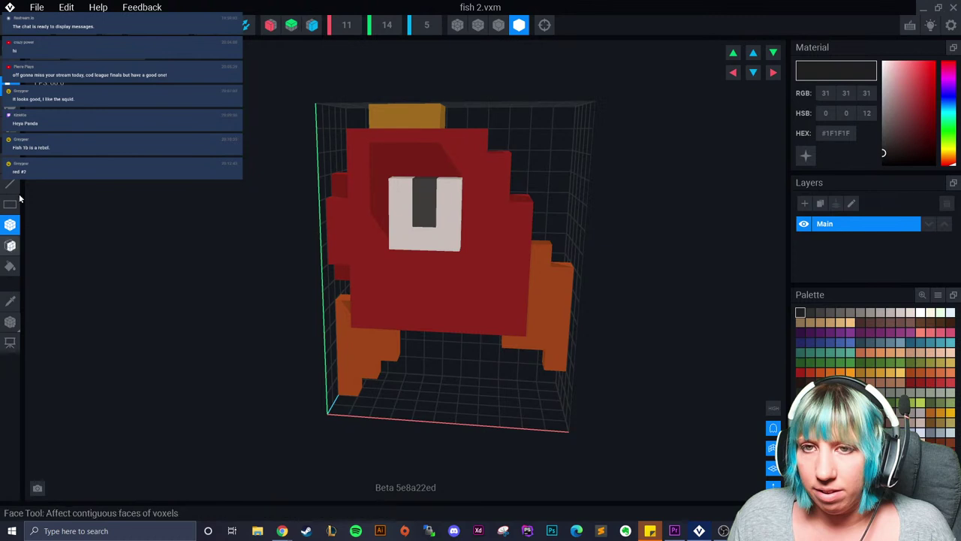
{"action": "left_click", "coordinate": [498, 25]}
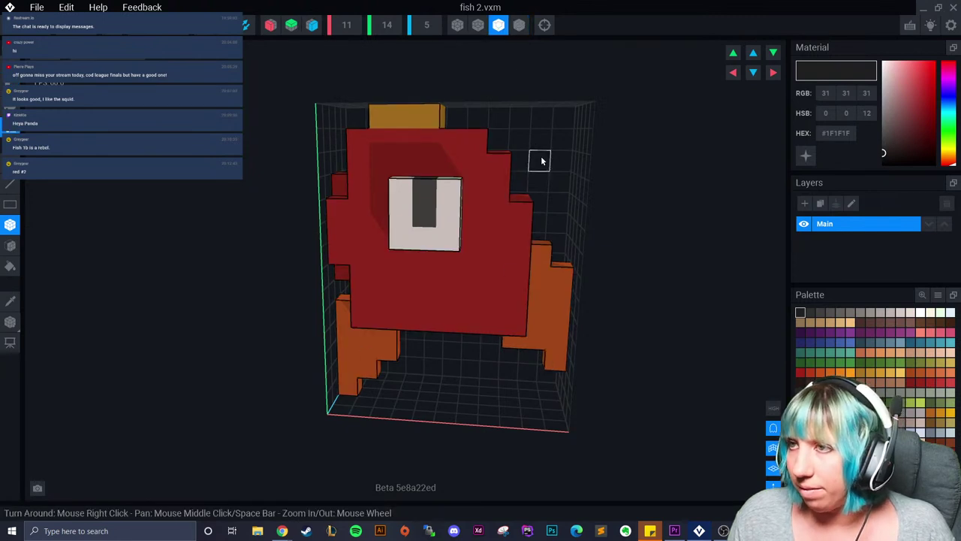
- Enlarge the volume to 16 voxels high and 16 voxels wide, shifting the fish up to the volume's top
{"action": "left_click", "coordinate": [393, 34]}
{"action": "type", "text": "16"}
{"action": "key", "text": "Return"}
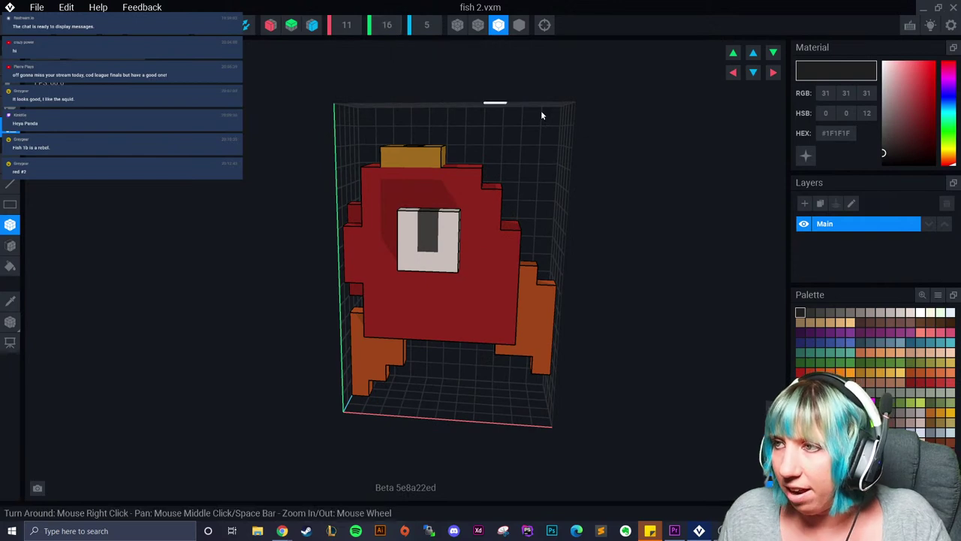
{"action": "left_click", "coordinate": [733, 53]}
{"action": "left_click", "coordinate": [733, 53]}
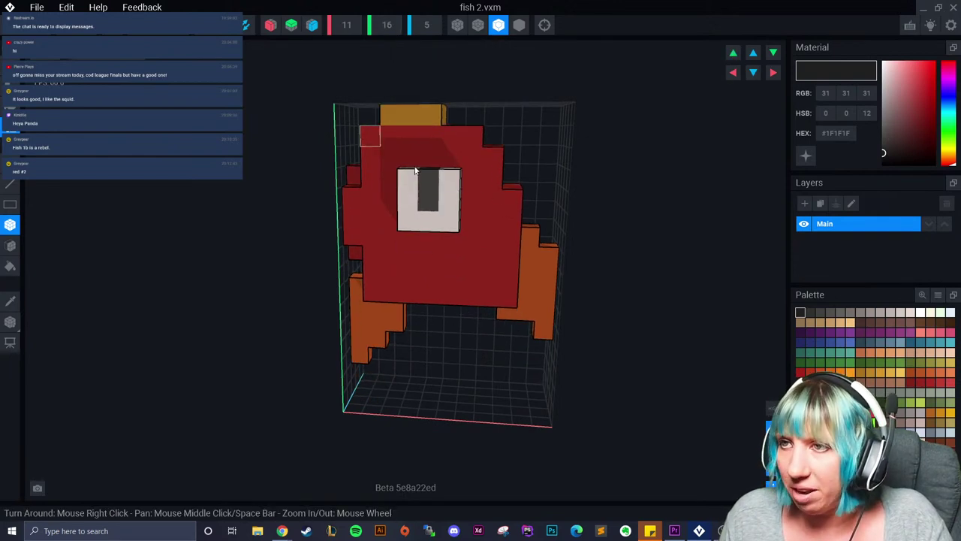
{"action": "right_click_drag", "start_coordinate": [440, 272], "coordinate": [426, 274]}
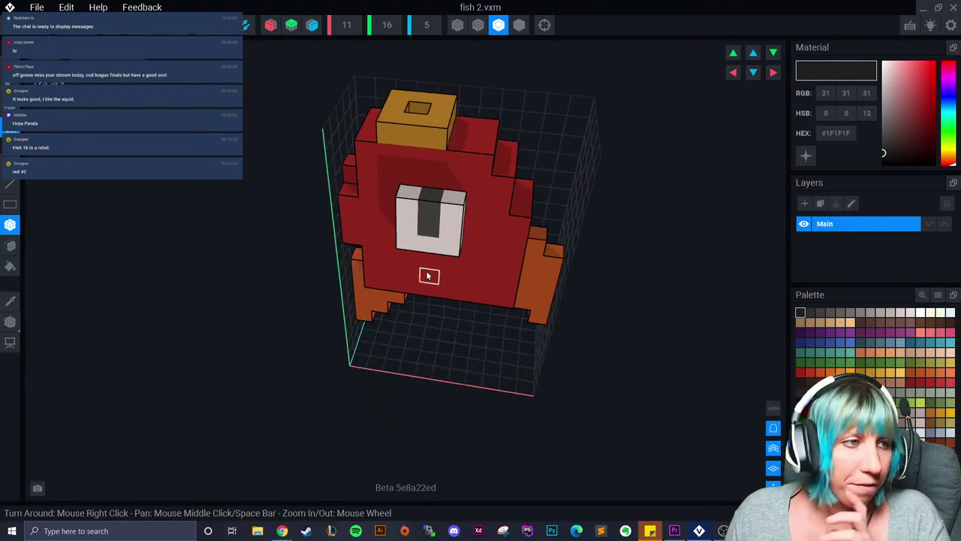
{"action": "right_click_drag", "start_coordinate": [454, 104], "coordinate": [455, 105]}
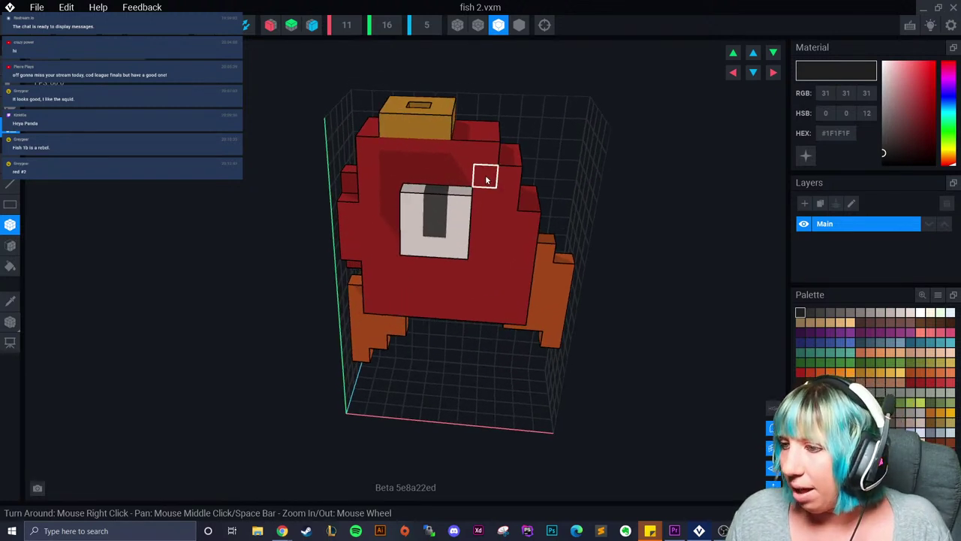
{"action": "right_click_drag", "start_coordinate": [413, 111], "coordinate": [414, 111]}
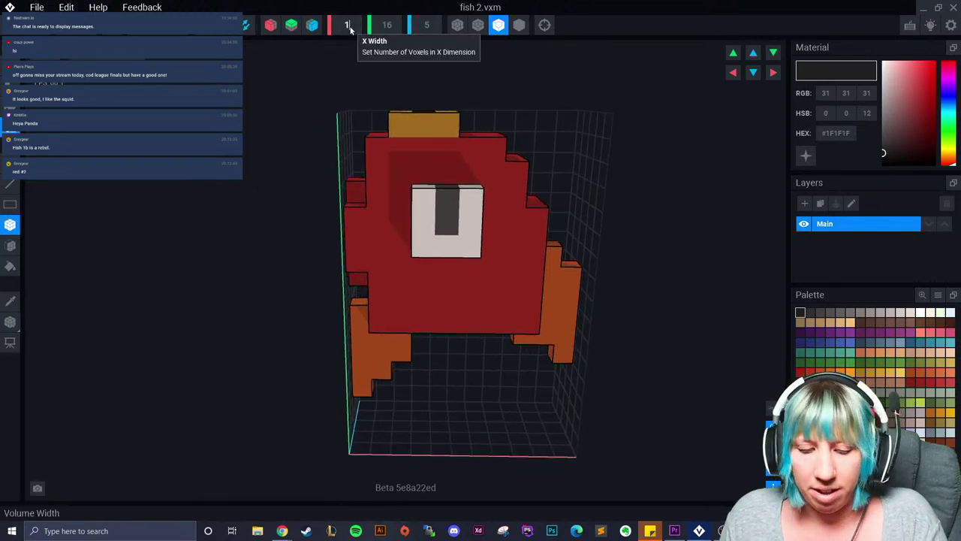
{"action": "type", "text": "6"}
{"action": "key", "text": "Return"}
- Erase the orange fins from the lower part and sides of the fish body with the Box tool
{"action": "right_click_drag", "start_coordinate": [442, 268], "coordinate": [492, 275]}
{"action": "scroll", "coordinate": [489, 274], "scroll_direction": "up", "scroll_amount": 3}
{"action": "left_click_drag", "start_coordinate": [517, 218], "coordinate": [520, 276]}
{"action": "left_click_drag", "start_coordinate": [530, 332], "coordinate": [527, 342]}
{"action": "left_click", "coordinate": [483, 318]}
{"action": "right_click_drag", "start_coordinate": [486, 322], "coordinate": [457, 311]}
{"action": "mouse_move", "coordinate": [355, 278]}
{"action": "left_mouse_down"}
{"action": "mouse_move", "coordinate": [328, 353]}
{"action": "mouse_move", "coordinate": [368, 305]}
{"action": "left_mouse_up"}
{"action": "left_click", "coordinate": [331, 268]}
{"action": "right_click_drag", "start_coordinate": [339, 307], "coordinate": [420, 328]}
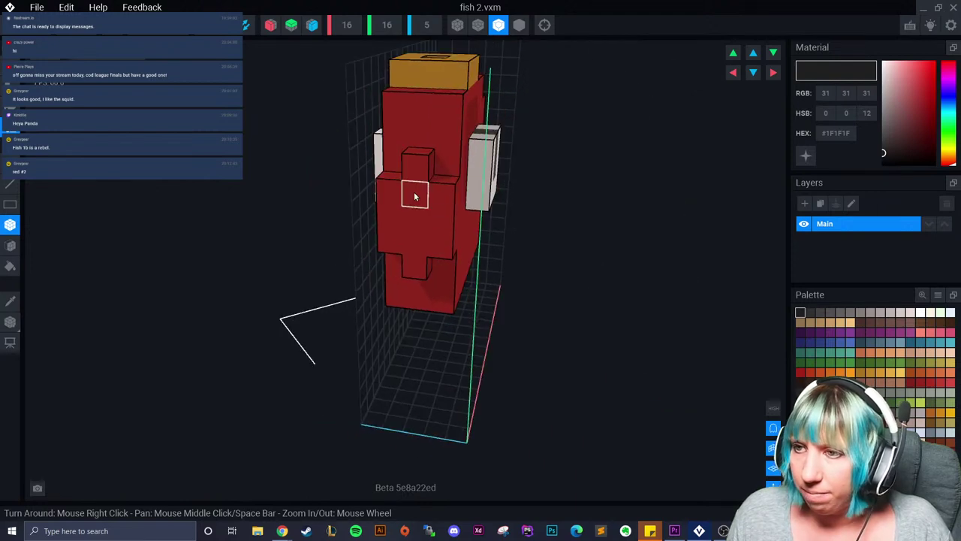
- Erase the red bumps along the body's narrow side and the yellow mouth with the Face tool
{"action": "left_click", "coordinate": [10, 245]}
{"action": "mouse_move", "coordinate": [418, 221]}
{"action": "right_mouse_down"}
{"action": "mouse_move", "coordinate": [487, 185]}
{"action": "mouse_move", "coordinate": [506, 253]}
{"action": "mouse_move", "coordinate": [485, 221]}
{"action": "mouse_move", "coordinate": [455, 235]}
{"action": "right_mouse_up"}
{"action": "left_click", "coordinate": [509, 252]}
{"action": "left_click", "coordinate": [519, 268]}
{"action": "mouse_move", "coordinate": [530, 287]}
{"action": "right_mouse_down"}
{"action": "mouse_move", "coordinate": [568, 303]}
{"action": "mouse_move", "coordinate": [549, 360]}
{"action": "mouse_move", "coordinate": [429, 388]}
{"action": "mouse_move", "coordinate": [345, 368]}
{"action": "right_mouse_up"}
{"action": "scroll", "coordinate": [569, 303], "scroll_direction": "down", "scroll_amount": 3}
- Sample the body's red and paint over the exposed off-colour voxels where the mouth and fins were removed
{"action": "left_click", "coordinate": [11, 301]}
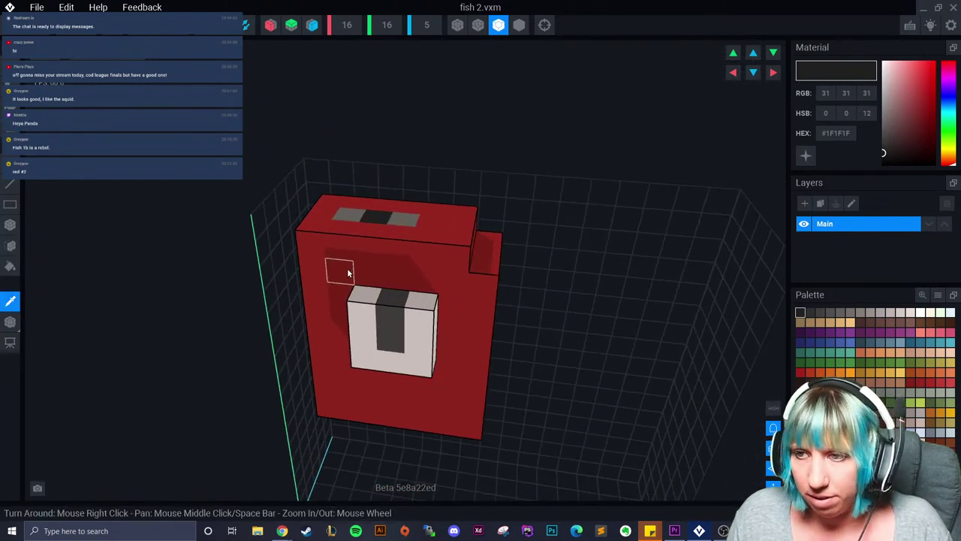
{"action": "left_click", "coordinate": [330, 276]}
{"action": "left_click", "coordinate": [10, 225]}
{"action": "left_click", "coordinate": [10, 108]}
{"action": "left_click", "coordinate": [355, 214]}
{"action": "right_click_drag", "start_coordinate": [355, 216], "coordinate": [470, 255]}
{"action": "right_click_drag", "start_coordinate": [469, 414], "coordinate": [466, 257]}
{"action": "left_click_drag", "start_coordinate": [466, 287], "coordinate": [463, 340]}
{"action": "right_click_drag", "start_coordinate": [601, 357], "coordinate": [478, 387]}
{"action": "right_click_drag", "start_coordinate": [543, 359], "coordinate": [787, 133]}
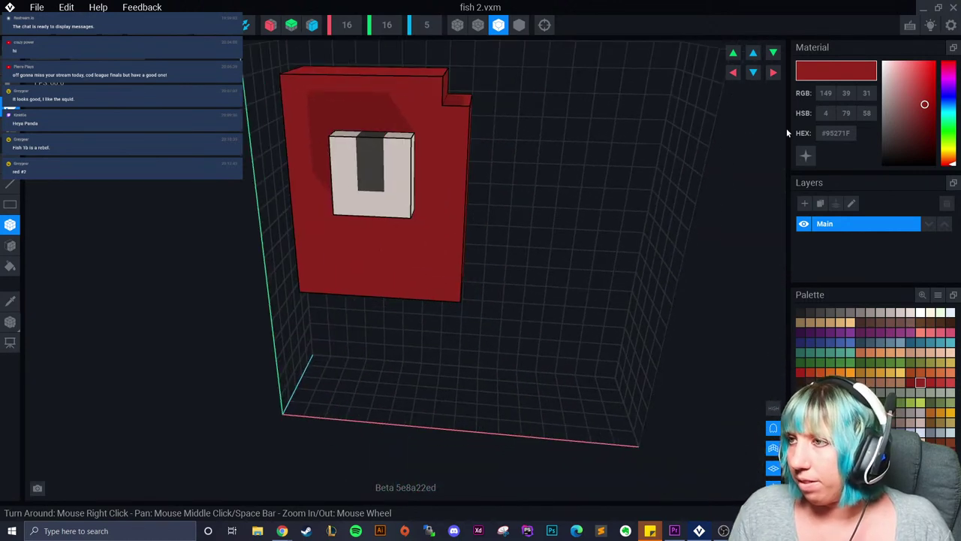
- Shift the red body along the X axis toward the middle of the volume
{"action": "left_click", "coordinate": [777, 74]}
{"action": "left_click", "coordinate": [777, 74]}
{"action": "left_click", "coordinate": [775, 75]}
{"action": "left_click", "coordinate": [774, 76]}
{"action": "right_click_drag", "start_coordinate": [631, 271], "coordinate": [511, 374]}
{"action": "scroll", "coordinate": [603, 284], "scroll_direction": "down", "scroll_amount": 2}
- Sample the eye's off-white and paint square patches as extra eyes below the main eye and around the body's corners
{"action": "left_click", "coordinate": [11, 300]}
{"action": "left_click", "coordinate": [456, 254]}
{"action": "left_click", "coordinate": [10, 224]}
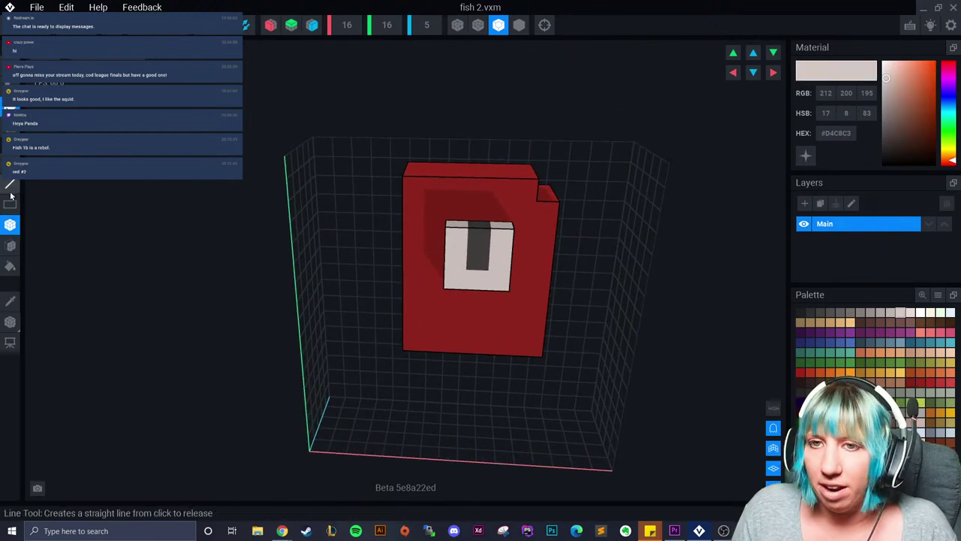
{"action": "scroll", "coordinate": [480, 330], "scroll_direction": "up", "scroll_amount": 3}
{"action": "right_click_drag", "start_coordinate": [476, 347], "coordinate": [541, 322]}
{"action": "left_click_drag", "start_coordinate": [448, 317], "coordinate": [474, 343]}
{"action": "right_click_drag", "start_coordinate": [474, 343], "coordinate": [338, 327]}
{"action": "mouse_move", "coordinate": [421, 234]}
{"action": "left_mouse_down"}
{"action": "mouse_move", "coordinate": [444, 277]}
{"action": "mouse_move", "coordinate": [467, 279]}
{"action": "left_mouse_up"}
{"action": "mouse_move", "coordinate": [559, 302]}
{"action": "right_mouse_down"}
{"action": "mouse_move", "coordinate": [502, 306]}
{"action": "mouse_move", "coordinate": [512, 296]}
{"action": "right_mouse_up"}
{"action": "left_click_drag", "start_coordinate": [512, 297], "coordinate": [558, 326]}
{"action": "right_click_drag", "start_coordinate": [558, 326], "coordinate": [716, 337]}
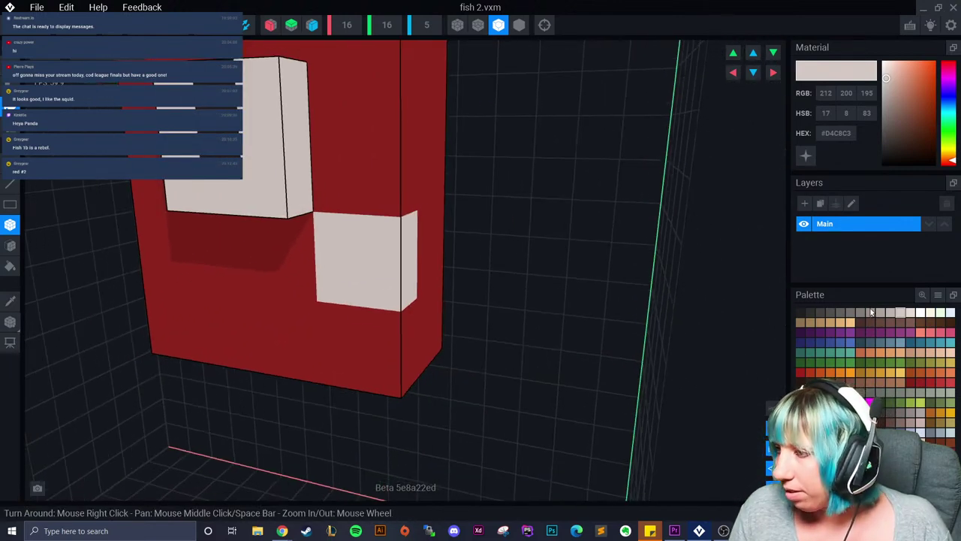
- Paint a pupil on the corner eye patch, trying blue-grey #3D576A and #2C4353 before settling on blue #293F7F
{"action": "left_click", "coordinate": [930, 382]}
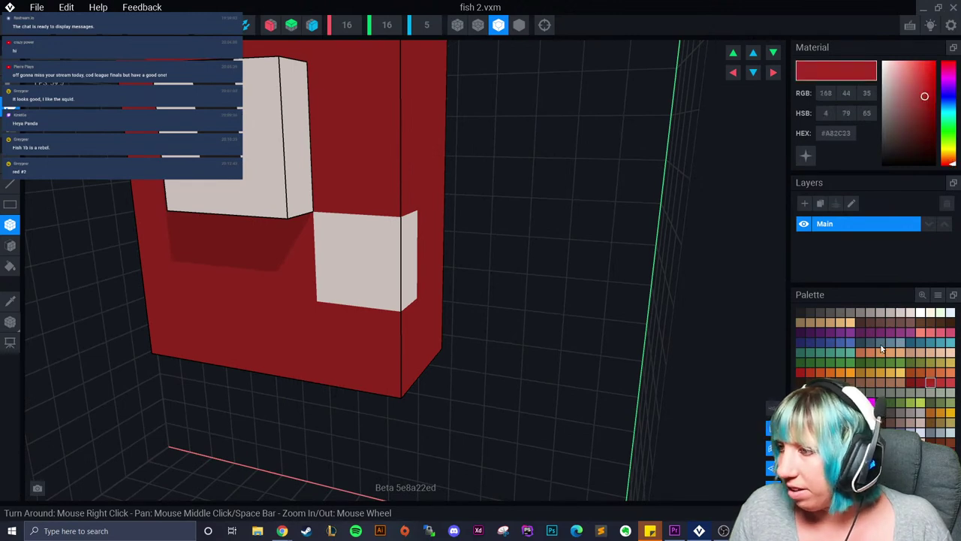
{"action": "left_click", "coordinate": [870, 342]}
{"action": "left_click", "coordinate": [334, 241]}
{"action": "right_click_drag", "start_coordinate": [334, 241], "coordinate": [213, 227]}
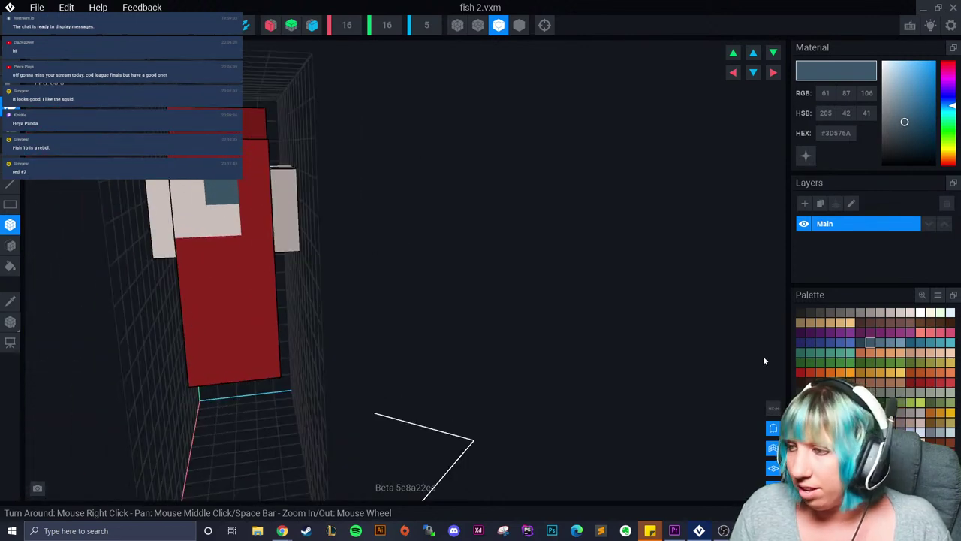
{"action": "left_click", "coordinate": [861, 343]}
{"action": "right_click_drag", "start_coordinate": [287, 298], "coordinate": [756, 333]}
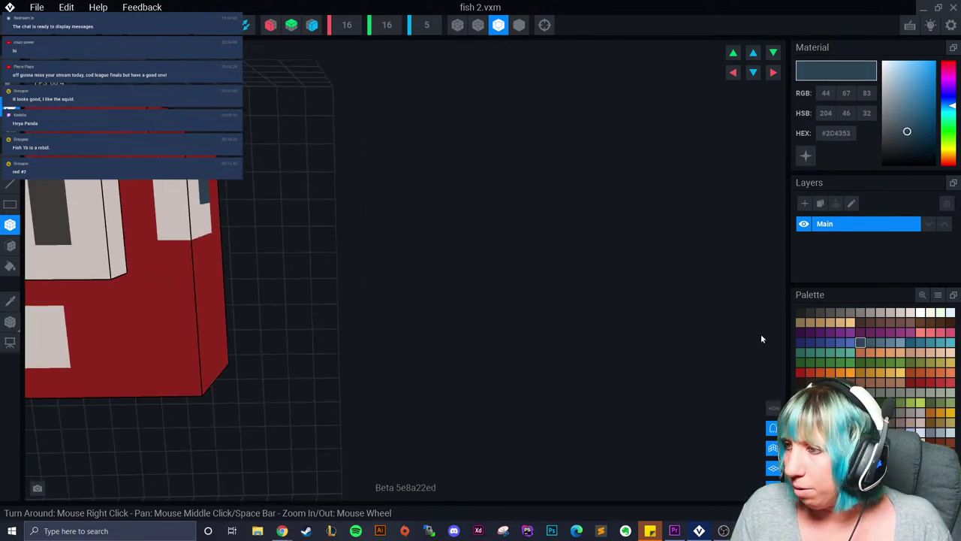
{"action": "left_click", "coordinate": [820, 342]}
{"action": "right_click_drag", "start_coordinate": [244, 290], "coordinate": [201, 181]}
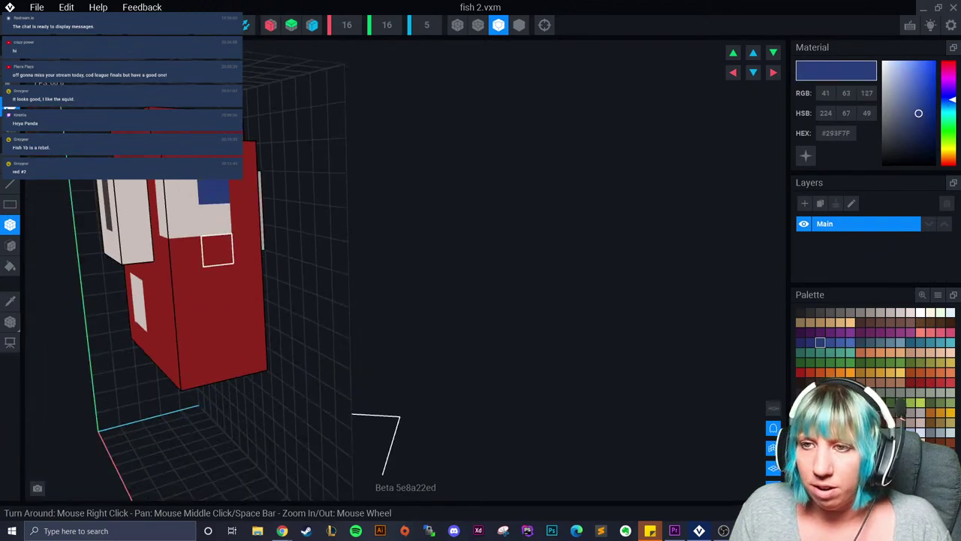
{"action": "scroll", "coordinate": [217, 251], "scroll_direction": "up", "scroll_amount": 3}
{"action": "left_click", "coordinate": [309, 309]}
{"action": "right_click_drag", "start_coordinate": [304, 320], "coordinate": [353, 369]}
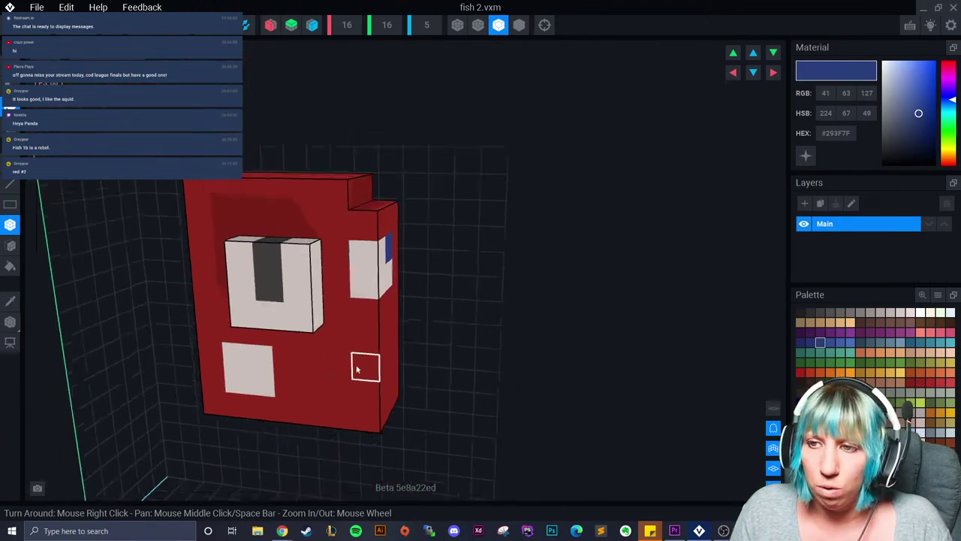
- Try red-orange #B43A19 as the pupil colour on the patch below the main eye
{"action": "scroll", "coordinate": [359, 366], "scroll_direction": "up", "scroll_amount": 3}
{"action": "middle_click_drag", "start_coordinate": [360, 366], "coordinate": [377, 311]}
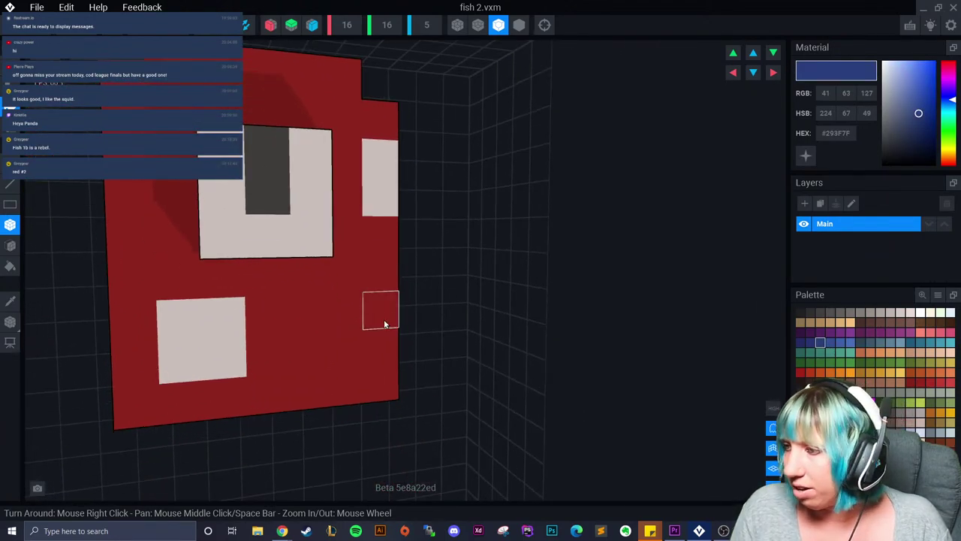
{"action": "left_click", "coordinate": [810, 383]}
{"action": "left_click", "coordinate": [810, 372]}
{"action": "left_click", "coordinate": [226, 314]}
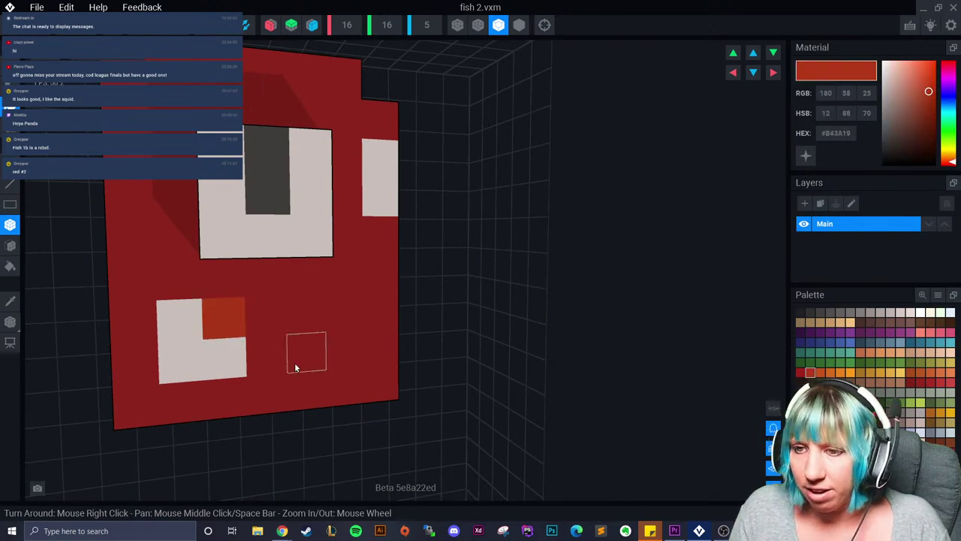
{"action": "scroll", "coordinate": [294, 362], "scroll_direction": "down", "scroll_amount": 2}
- Paint the pupil of the patch below the main eye amber #A87221 and make that colour emissive
{"action": "left_click", "coordinate": [860, 371]}
{"action": "left_click", "coordinate": [263, 322]}
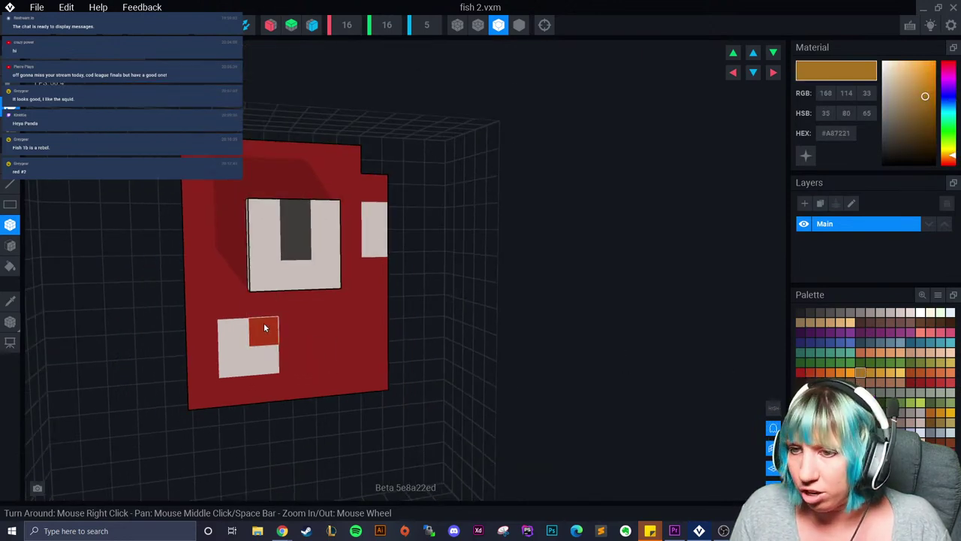
{"action": "right_click_drag", "start_coordinate": [264, 322], "coordinate": [376, 360]}
{"action": "scroll", "coordinate": [376, 361], "scroll_direction": "down", "scroll_amount": 2}
{"action": "left_click", "coordinate": [806, 155]}
{"action": "scroll", "coordinate": [435, 358], "scroll_direction": "down", "scroll_amount": 2}
- Paint the main eye's dark pupil with the emissive amber #A87221
{"action": "right_click_drag", "start_coordinate": [413, 388], "coordinate": [418, 342]}
{"action": "right_click_drag", "start_coordinate": [403, 260], "coordinate": [411, 312]}
{"action": "left_click_drag", "start_coordinate": [474, 260], "coordinate": [474, 277]}
{"action": "right_click_drag", "start_coordinate": [473, 282], "coordinate": [518, 278]}
{"action": "right_click_drag", "start_coordinate": [522, 316], "coordinate": [510, 317]}
{"action": "scroll", "coordinate": [551, 348], "scroll_direction": "up", "scroll_amount": 3}
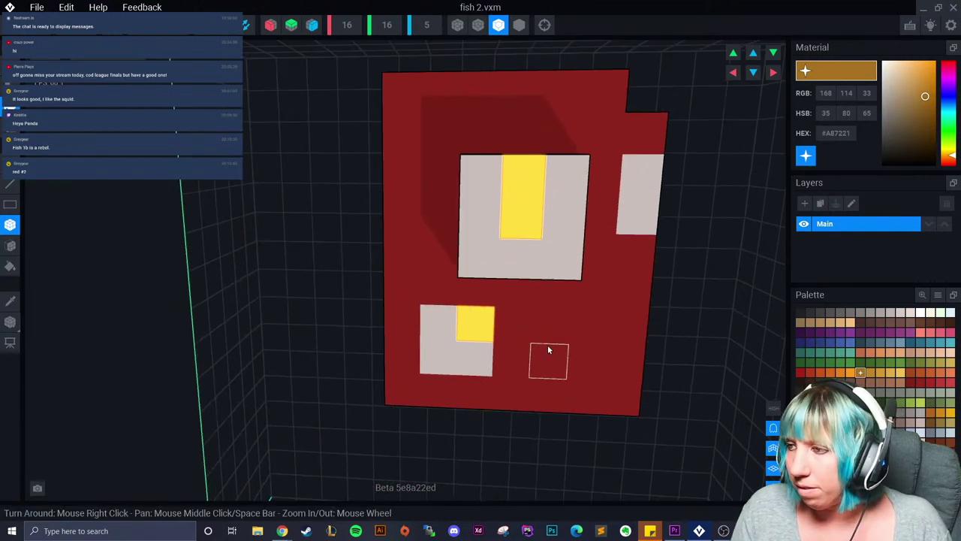
- Sample the body's red #95271F and attach a block in that colour to the lower part of the body's side
{"action": "scroll", "coordinate": [548, 338], "scroll_direction": "down", "scroll_amount": 4}
{"action": "scroll", "coordinate": [541, 349], "scroll_direction": "up", "scroll_amount": 3}
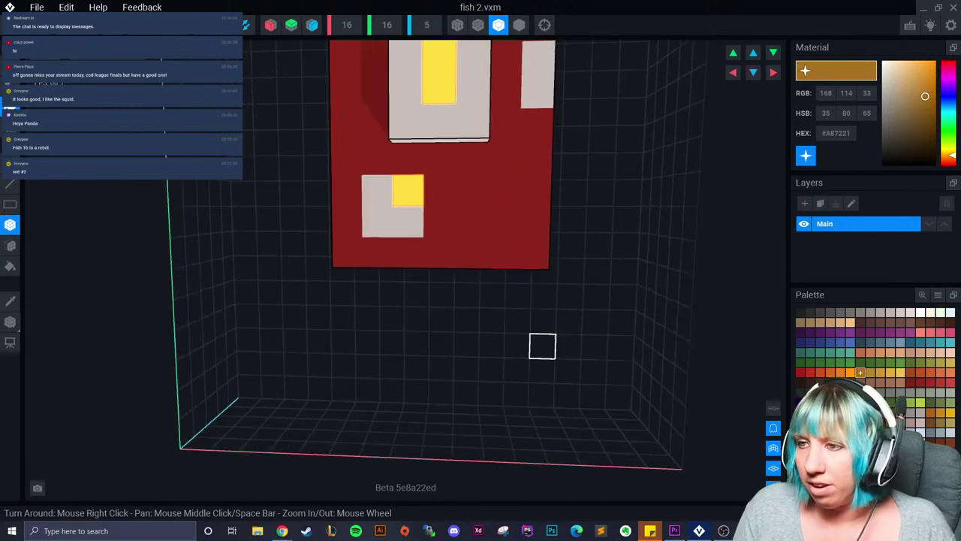
{"action": "scroll", "coordinate": [543, 348], "scroll_direction": "down", "scroll_amount": 1}
{"action": "scroll", "coordinate": [472, 350], "scroll_direction": "down", "scroll_amount": 1}
{"action": "scroll", "coordinate": [480, 368], "scroll_direction": "down", "scroll_amount": 3}
{"action": "right_click_drag", "start_coordinate": [490, 380], "coordinate": [490, 381]}
{"action": "scroll", "coordinate": [490, 381], "scroll_direction": "up", "scroll_amount": 3}
{"action": "left_click", "coordinate": [9, 308]}
{"action": "left_click", "coordinate": [535, 286]}
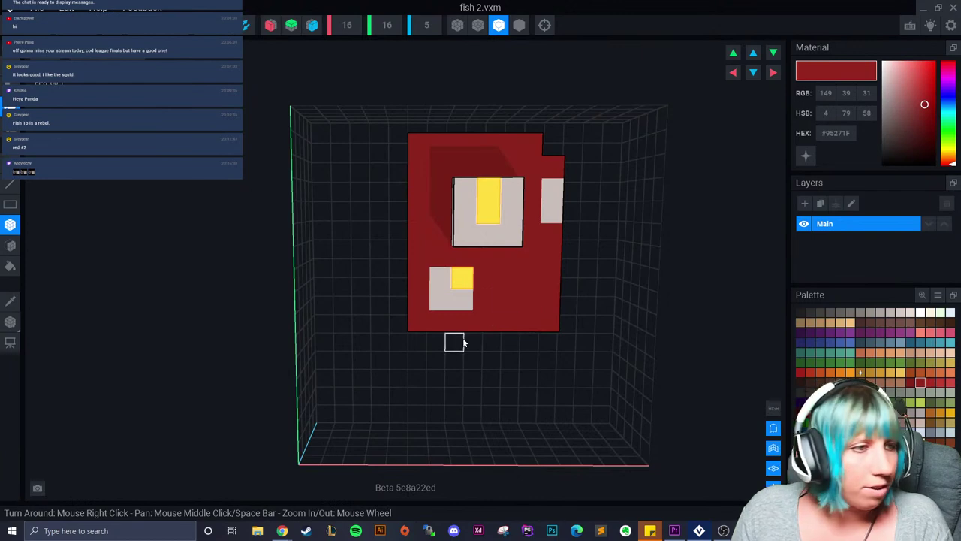
{"action": "right_click_drag", "start_coordinate": [244, 260], "coordinate": [356, 285]}
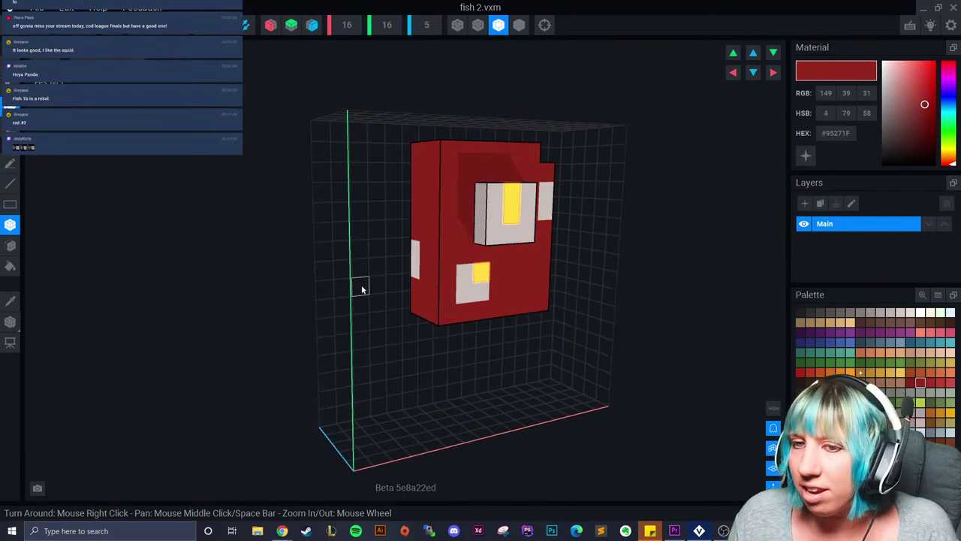
{"action": "right_click_drag", "start_coordinate": [382, 218], "coordinate": [475, 235]}
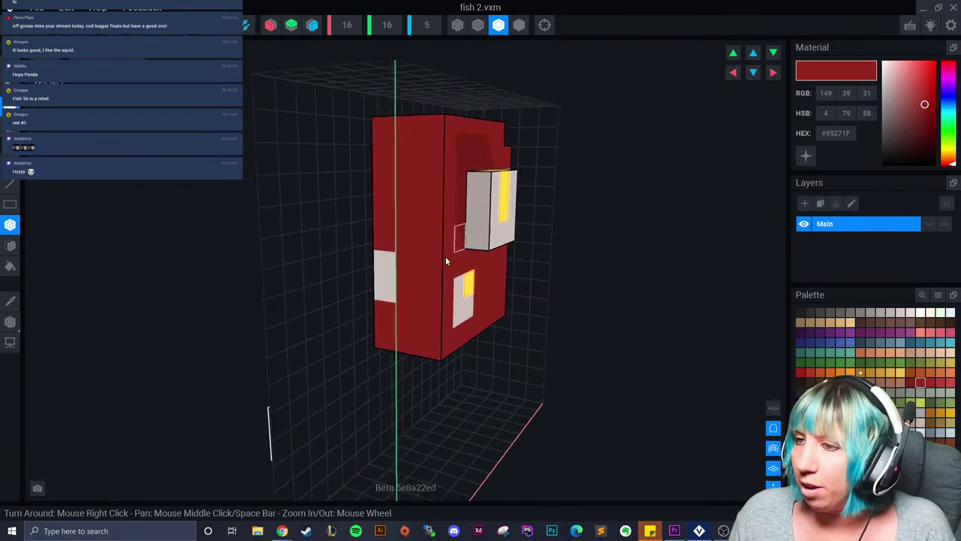
{"action": "scroll", "coordinate": [475, 235], "scroll_direction": "up", "scroll_amount": 2}
{"action": "left_click", "coordinate": [10, 85]}
{"action": "mouse_move", "coordinate": [436, 397]}
{"action": "right_mouse_down"}
{"action": "mouse_move", "coordinate": [464, 294]}
{"action": "mouse_move", "coordinate": [453, 311]}
{"action": "right_mouse_up"}
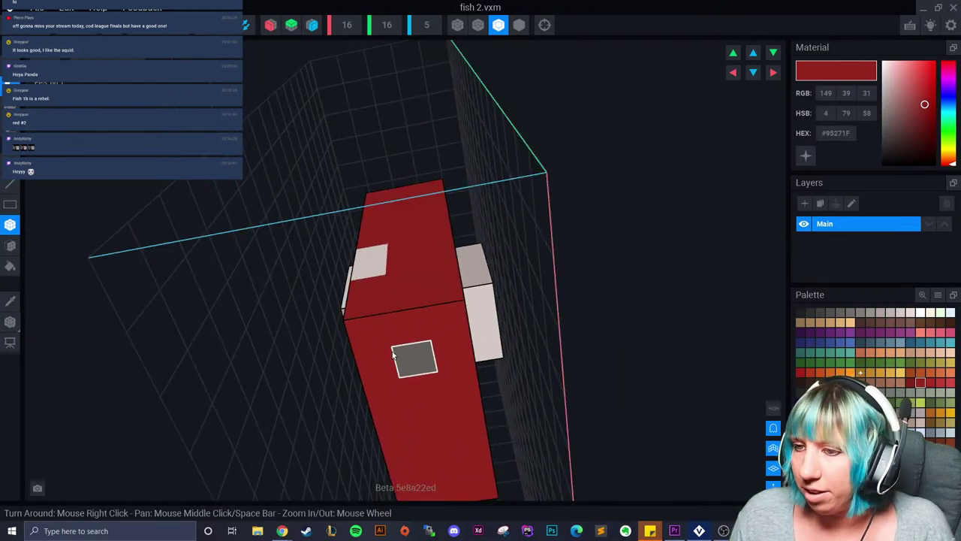
{"action": "left_click", "coordinate": [10, 107]}
{"action": "left_click", "coordinate": [406, 362]}
{"action": "right_click_drag", "start_coordinate": [360, 374], "coordinate": [210, 409]}
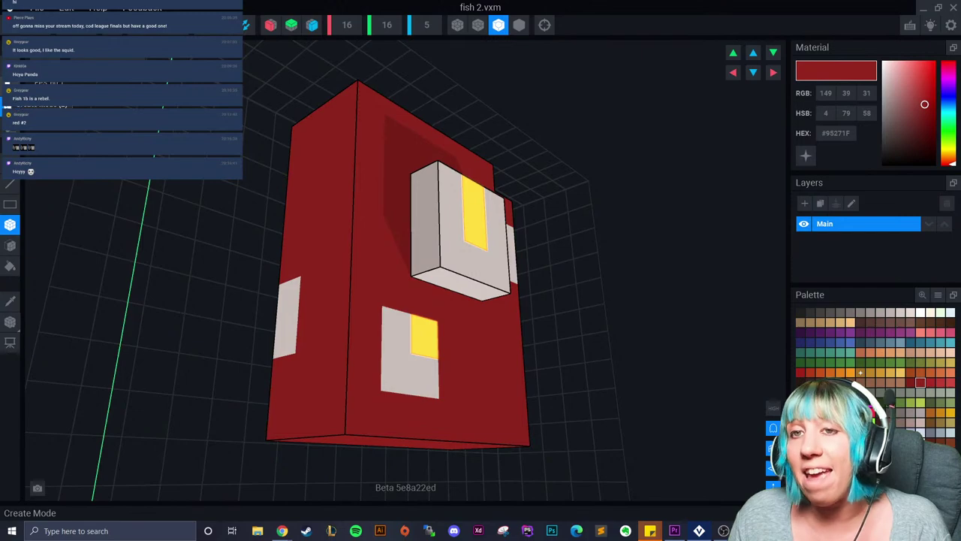
{"action": "right_click_drag", "start_coordinate": [264, 277], "coordinate": [435, 243]}
{"action": "left_click_drag", "start_coordinate": [435, 243], "coordinate": [412, 249]}
{"action": "left_click_drag", "start_coordinate": [367, 276], "coordinate": [401, 194]}
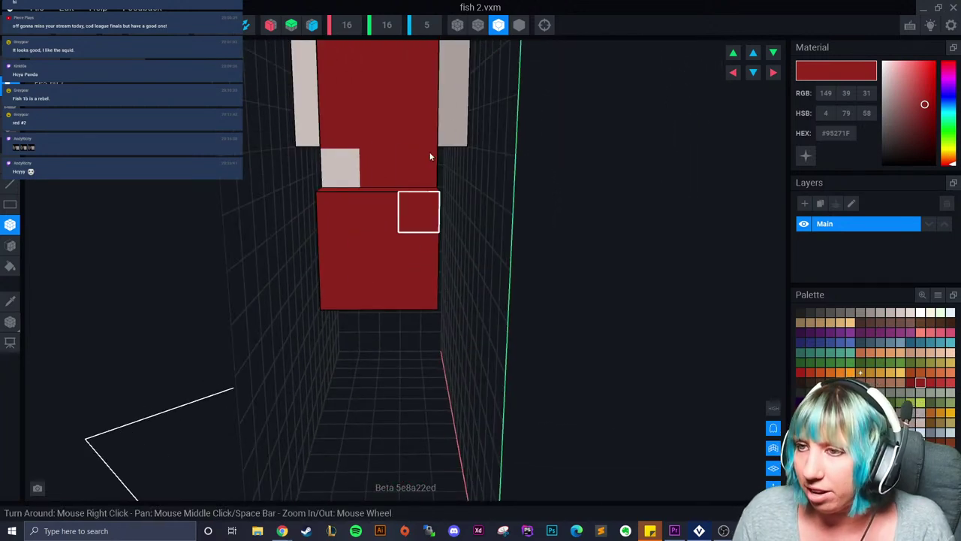
- Extend the new side block down below the body to form a leg stub two voxels wide
{"action": "right_click_drag", "start_coordinate": [429, 246], "coordinate": [273, 272]}
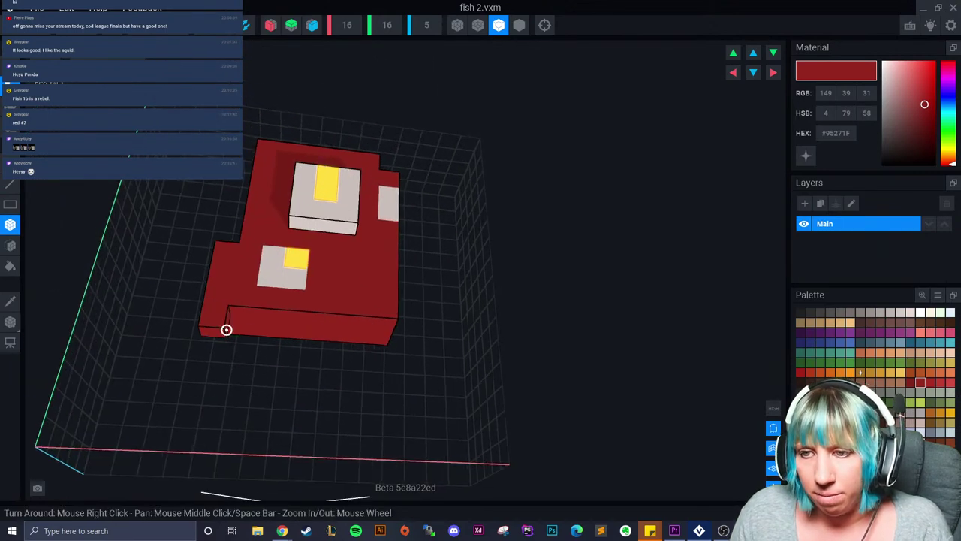
{"action": "right_click_drag", "start_coordinate": [219, 308], "coordinate": [225, 319]}
{"action": "left_click_drag", "start_coordinate": [254, 318], "coordinate": [259, 320]}
{"action": "right_click_drag", "start_coordinate": [259, 319], "coordinate": [374, 340]}
{"action": "left_click", "coordinate": [302, 304]}
{"action": "scroll", "coordinate": [362, 378], "scroll_direction": "down", "scroll_amount": 5}
{"action": "scroll", "coordinate": [386, 377], "scroll_direction": "up", "scroll_amount": 6}
- Build a matching red block and leg stub on the opposite lower side of the body
{"action": "left_click_drag", "start_coordinate": [335, 268], "coordinate": [361, 284]}
{"action": "right_click_drag", "start_coordinate": [389, 301], "coordinate": [360, 288]}
{"action": "left_click_drag", "start_coordinate": [359, 289], "coordinate": [343, 335]}
{"action": "right_click_drag", "start_coordinate": [371, 327], "coordinate": [369, 328]}
{"action": "left_click", "coordinate": [416, 307]}
{"action": "right_click_drag", "start_coordinate": [434, 329], "coordinate": [439, 289]}
{"action": "scroll", "coordinate": [442, 368], "scroll_direction": "down", "scroll_amount": 4}
{"action": "scroll", "coordinate": [423, 382], "scroll_direction": "up", "scroll_amount": 5}
- Lengthen both red leg stubs downward by one voxel layer across their full bottom faces
{"action": "scroll", "coordinate": [415, 373], "scroll_direction": "up", "scroll_amount": 2}
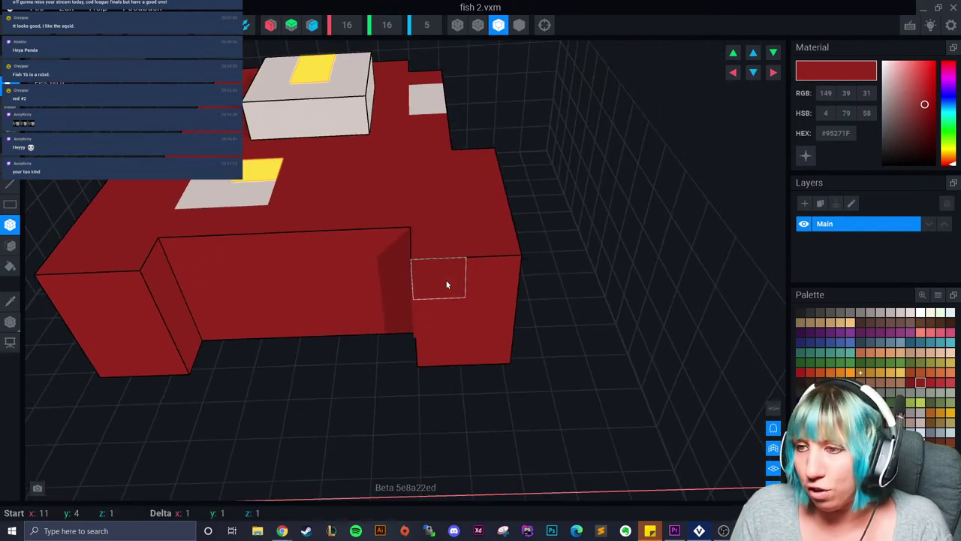
{"action": "left_click_drag", "start_coordinate": [445, 280], "coordinate": [478, 338]}
{"action": "right_click_drag", "start_coordinate": [451, 341], "coordinate": [214, 261]}
{"action": "left_click_drag", "start_coordinate": [246, 197], "coordinate": [270, 238]}
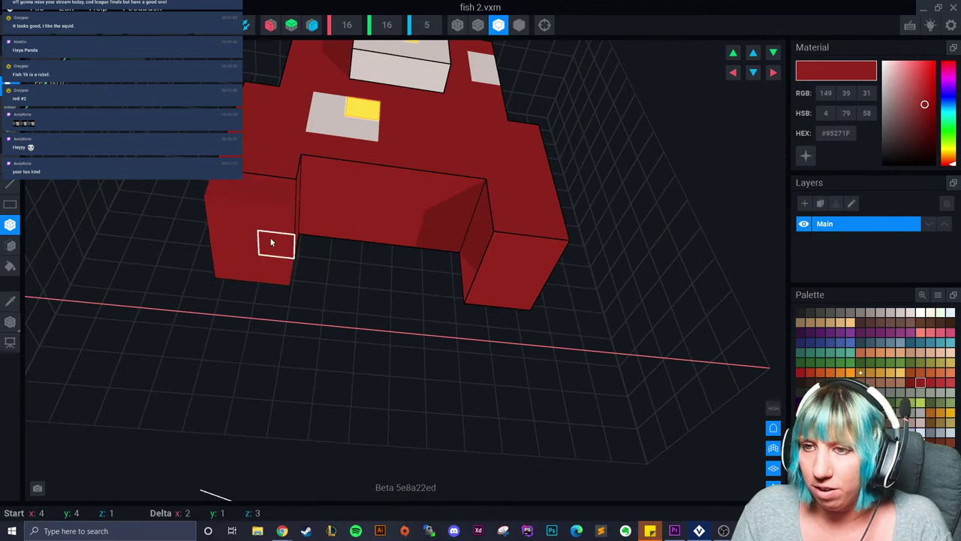
{"action": "right_click_drag", "start_coordinate": [391, 282], "coordinate": [389, 286]}
{"action": "scroll", "coordinate": [389, 283], "scroll_direction": "down", "scroll_amount": 5}
{"action": "right_click_drag", "start_coordinate": [378, 354], "coordinate": [425, 354]}
{"action": "scroll", "coordinate": [401, 333], "scroll_direction": "up", "scroll_amount": 5}
{"action": "right_click_drag", "start_coordinate": [406, 265], "coordinate": [407, 263]}
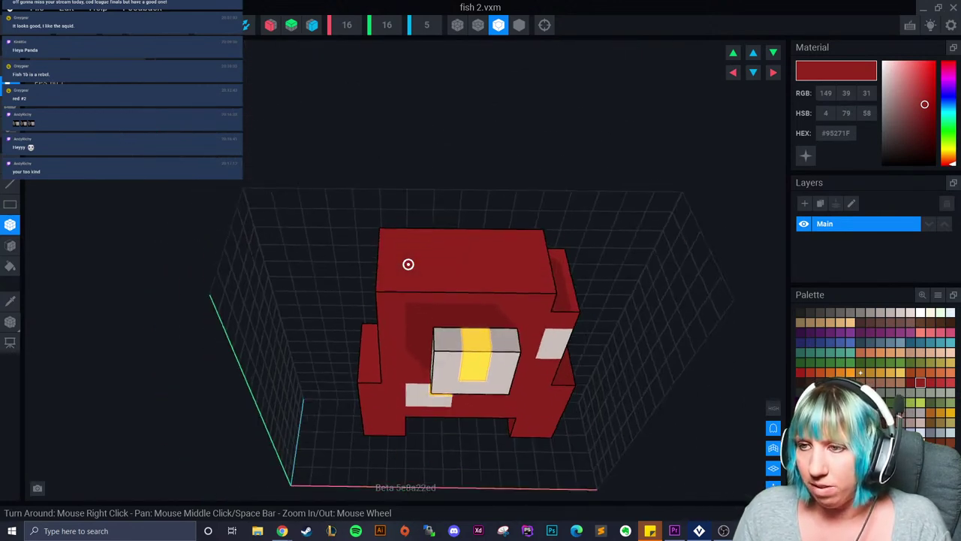
- Add a raised red block four voxels wide and one voxel high on top of the head
{"action": "left_click_drag", "start_coordinate": [420, 237], "coordinate": [478, 279]}
{"action": "right_click_drag", "start_coordinate": [510, 318], "coordinate": [510, 315]}
{"action": "left_click_drag", "start_coordinate": [513, 240], "coordinate": [518, 281]}
{"action": "right_click_drag", "start_coordinate": [520, 287], "coordinate": [519, 291]}
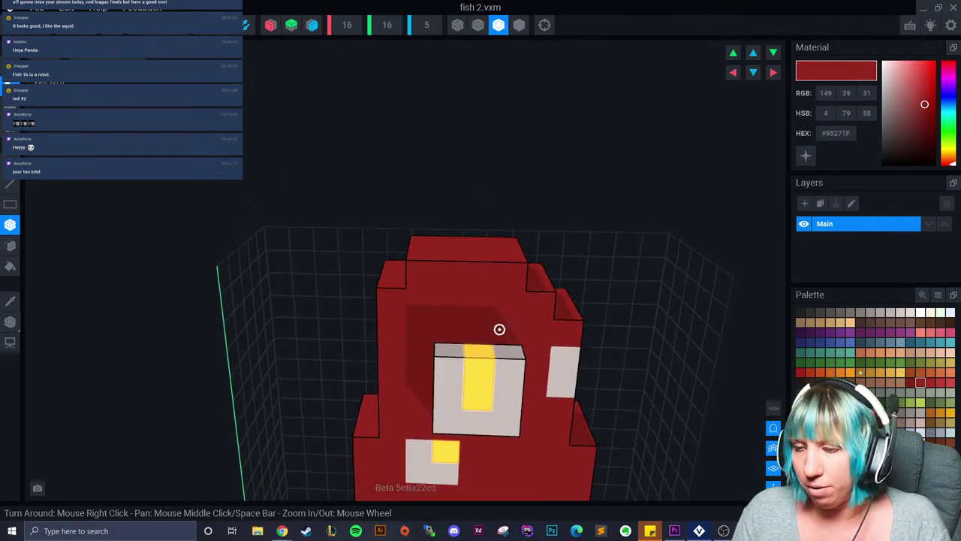
- Sample the eye patch's off-white #D4C8C3 and repaint the raised block on top of the head with it
{"action": "right_click_drag", "start_coordinate": [512, 335], "coordinate": [513, 338]}
{"action": "left_click", "coordinate": [10, 301]}
{"action": "key", "text": "i"}
{"action": "left_click", "coordinate": [425, 385]}
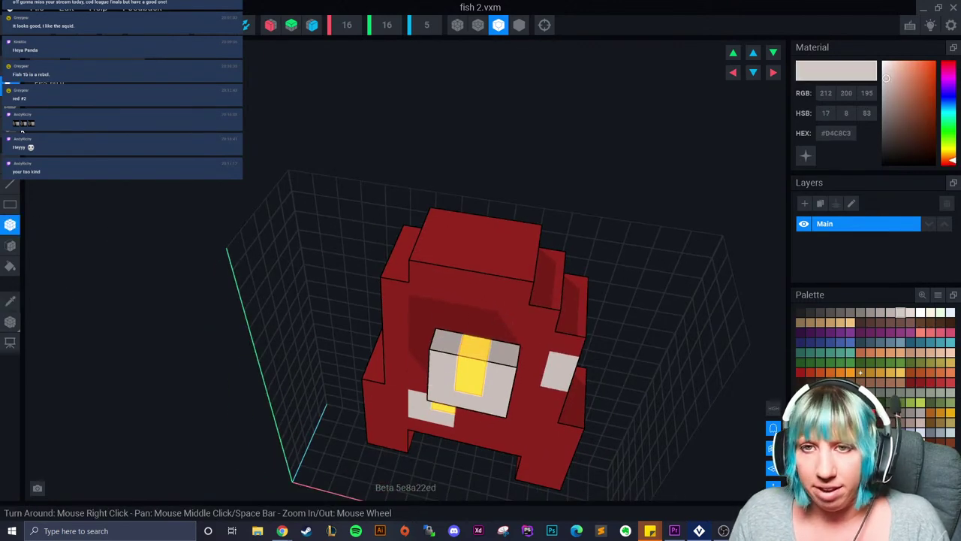
{"action": "left_click_drag", "start_coordinate": [445, 221], "coordinate": [521, 277]}
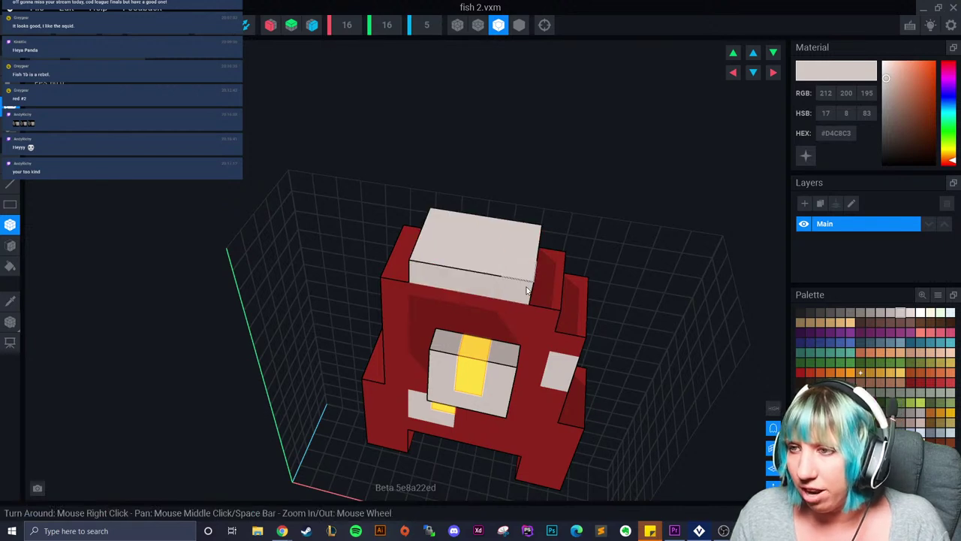
{"action": "right_click_drag", "start_coordinate": [522, 278], "coordinate": [532, 303]}
- Paint a pupil on top of the off-white block, trying near-black #1F1F1F and emissive amber before settling on dark grey #302F2F
{"action": "scroll", "coordinate": [461, 289], "scroll_direction": "up", "scroll_amount": 3}
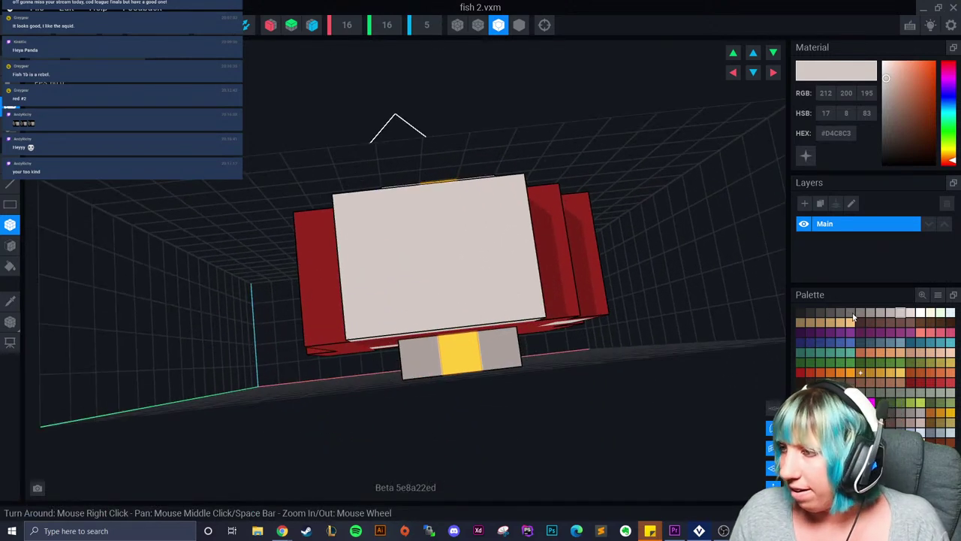
{"action": "left_click", "coordinate": [802, 314]}
{"action": "left_click_drag", "start_coordinate": [412, 237], "coordinate": [476, 301]}
{"action": "scroll", "coordinate": [475, 301], "scroll_direction": "down", "scroll_amount": 3}
{"action": "right_click_drag", "start_coordinate": [476, 301], "coordinate": [493, 287]}
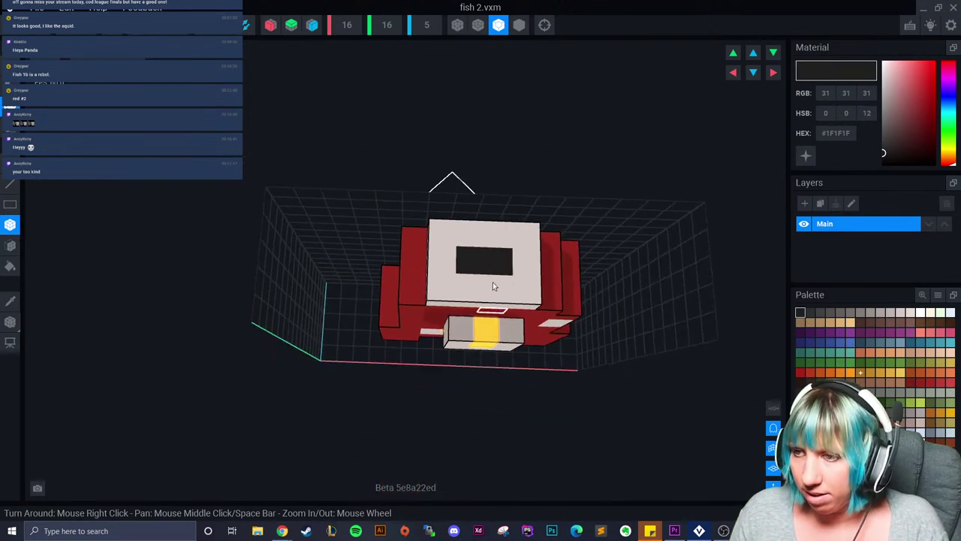
{"action": "left_click", "coordinate": [861, 374]}
{"action": "left_click_drag", "start_coordinate": [470, 261], "coordinate": [499, 267]}
{"action": "right_click_drag", "start_coordinate": [522, 310], "coordinate": [525, 308]}
{"action": "left_click", "coordinate": [810, 314]}
{"action": "left_click_drag", "start_coordinate": [460, 261], "coordinate": [489, 258]}
{"action": "scroll", "coordinate": [503, 294], "scroll_direction": "down", "scroll_amount": 2}
{"action": "right_click_drag", "start_coordinate": [526, 345], "coordinate": [519, 323]}
- Crop the fish 2 volume to fit the creature, and close the model with its changes saved
{"action": "left_click", "coordinate": [113, 33]}
{"action": "middle_click_drag", "start_coordinate": [537, 443], "coordinate": [518, 353]}
{"action": "right_click_drag", "start_coordinate": [519, 353], "coordinate": [524, 378]}
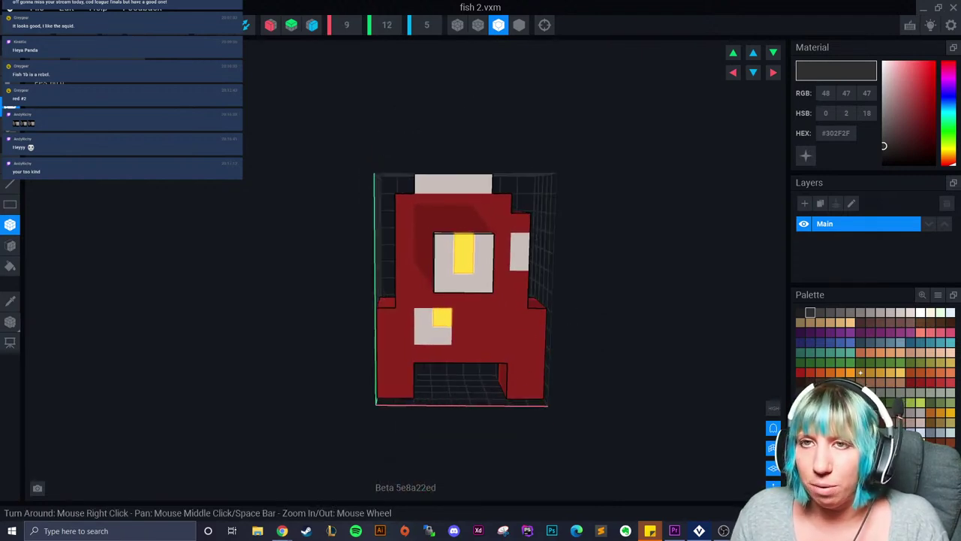
{"action": "left_click", "coordinate": [30, 34]}
{"action": "left_click", "coordinate": [390, 194]}
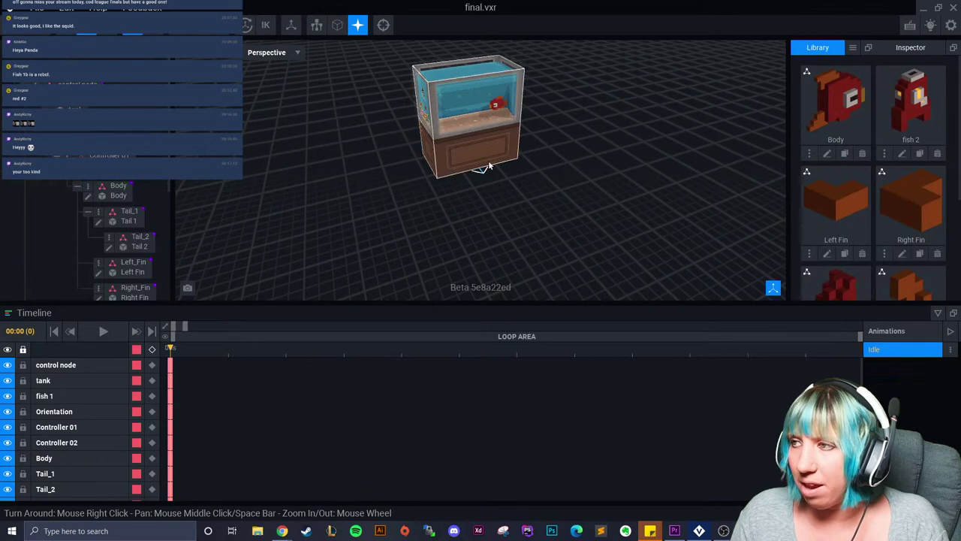
- Clone the Left Fin model under the name "fish 2 leg"
{"action": "scroll", "coordinate": [515, 197], "scroll_direction": "up", "scroll_amount": 5}
{"action": "right_click_drag", "start_coordinate": [515, 196], "coordinate": [502, 193]}
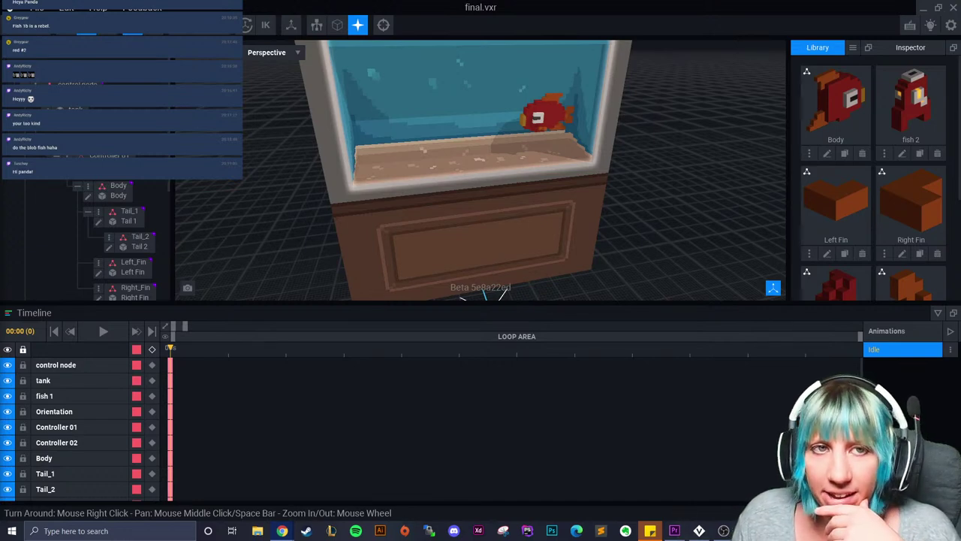
{"action": "right_click_drag", "start_coordinate": [617, 126], "coordinate": [599, 101]}
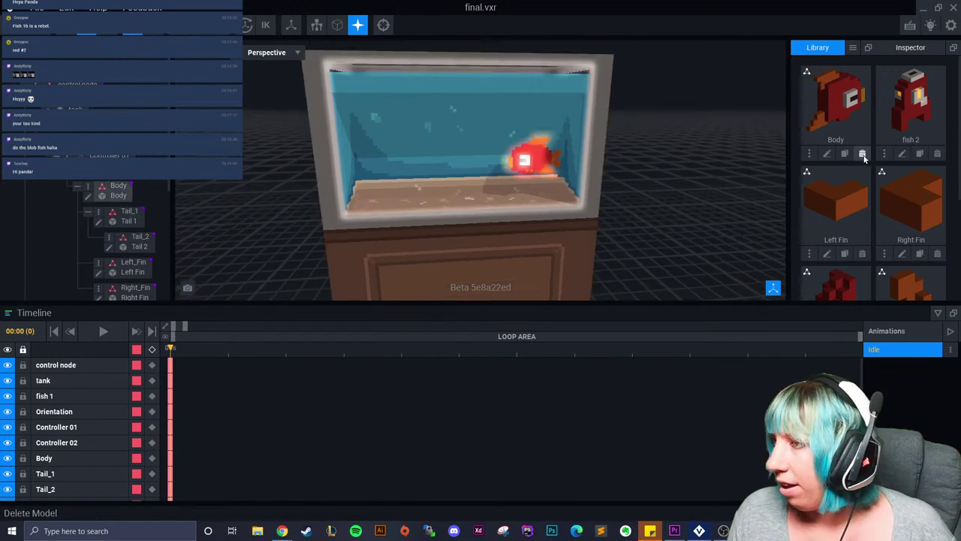
{"action": "left_click", "coordinate": [844, 256]}
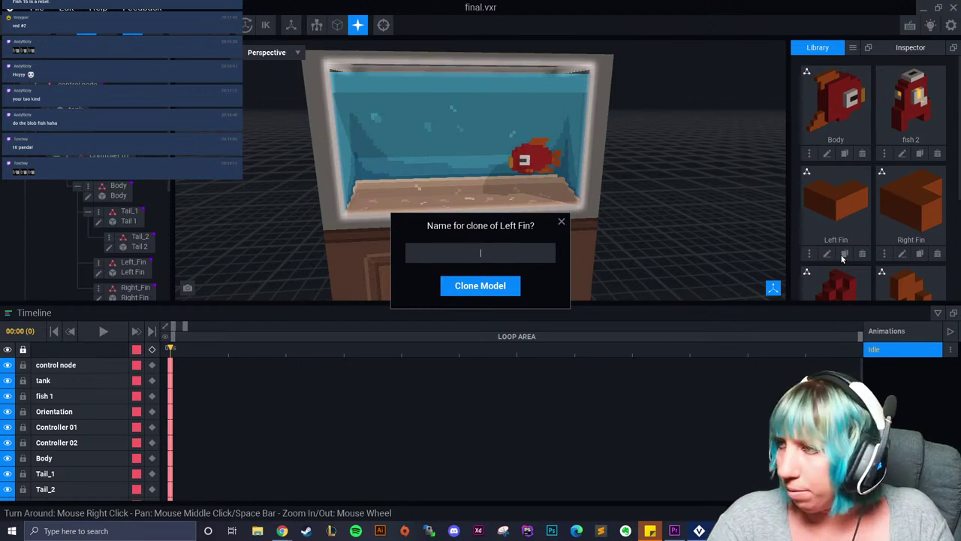
{"action": "type", "text": "fish "}
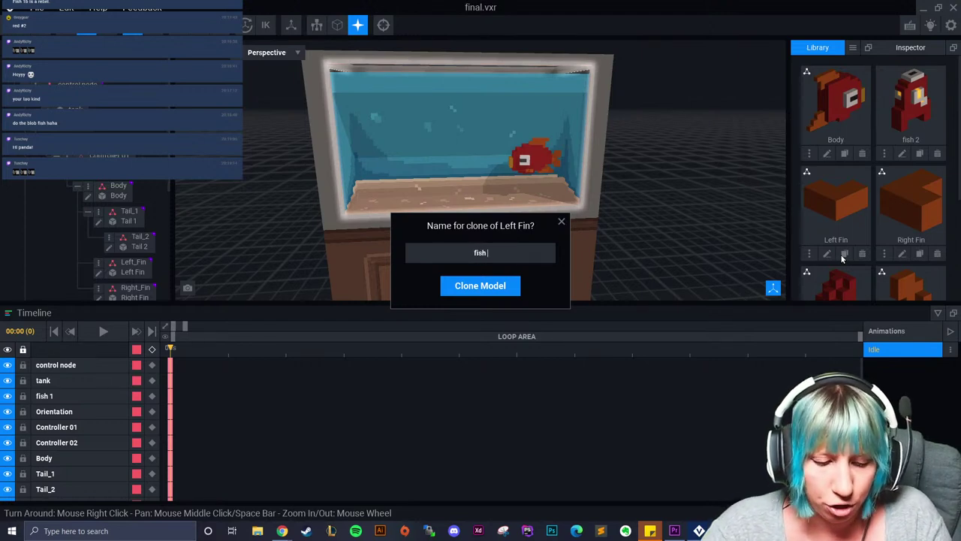
{"action": "type", "text": "2 leg"}
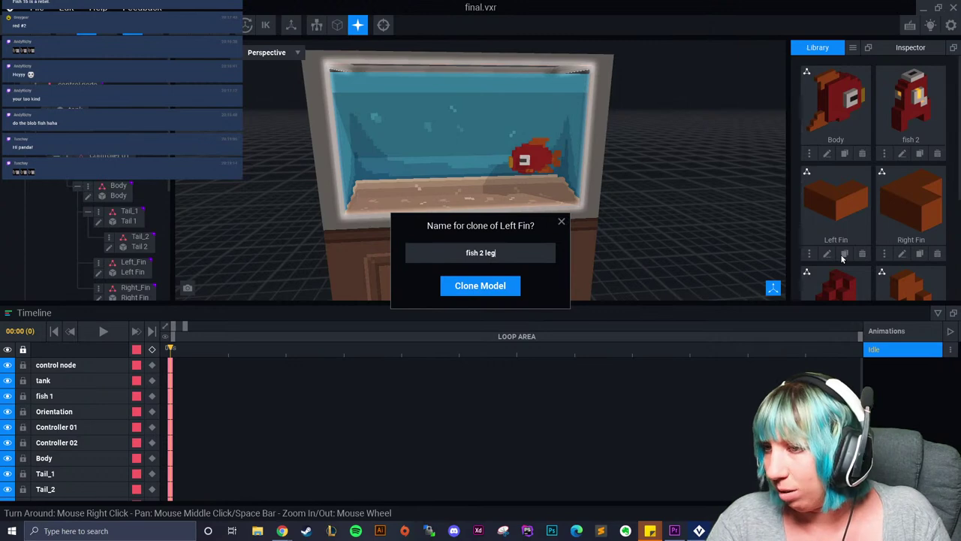
{"action": "key", "text": "Return"}
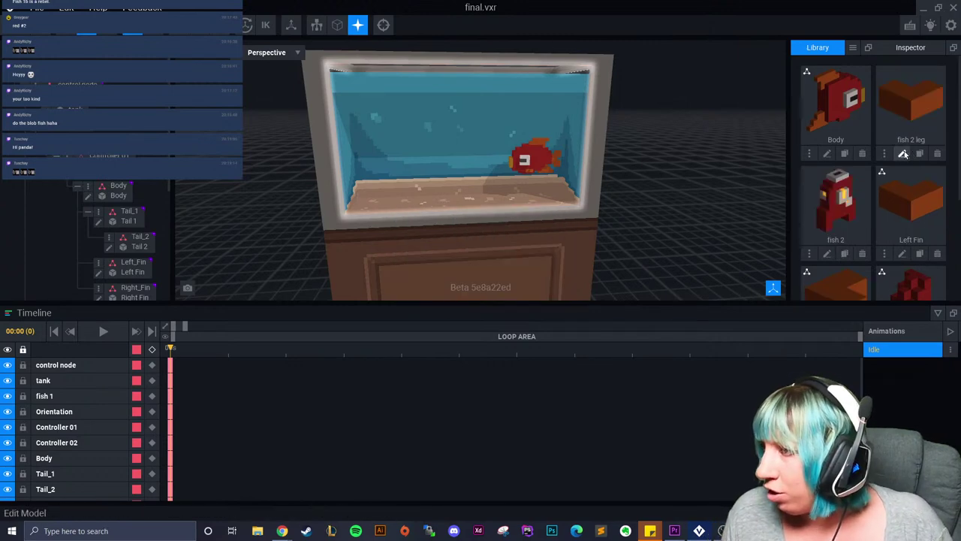
- Open the fish 2 leg model for editing and set its volume height to 5 voxels
{"action": "left_click", "coordinate": [906, 154]}
{"action": "right_click_drag", "start_coordinate": [465, 202], "coordinate": [550, 302]}
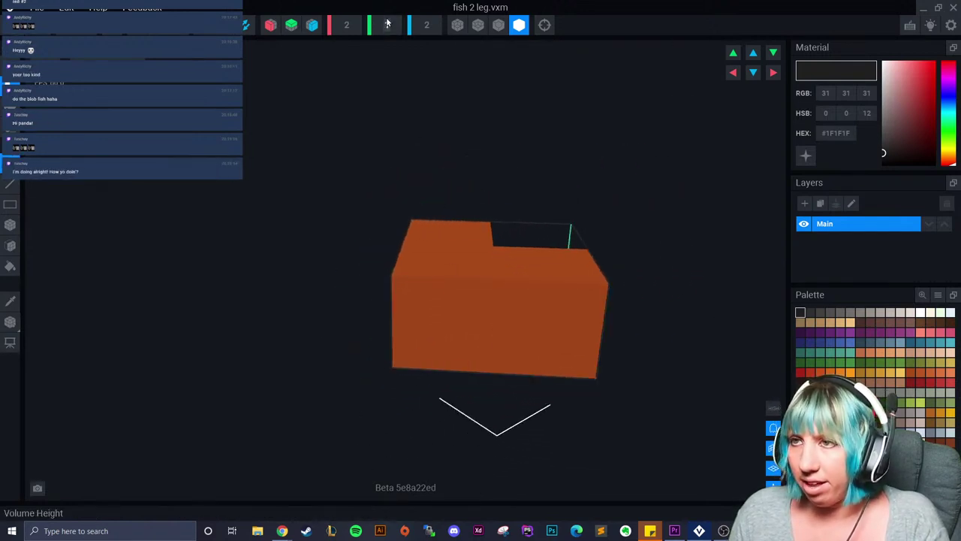
{"action": "type", "text": "5"}
{"action": "key", "text": "Return"}
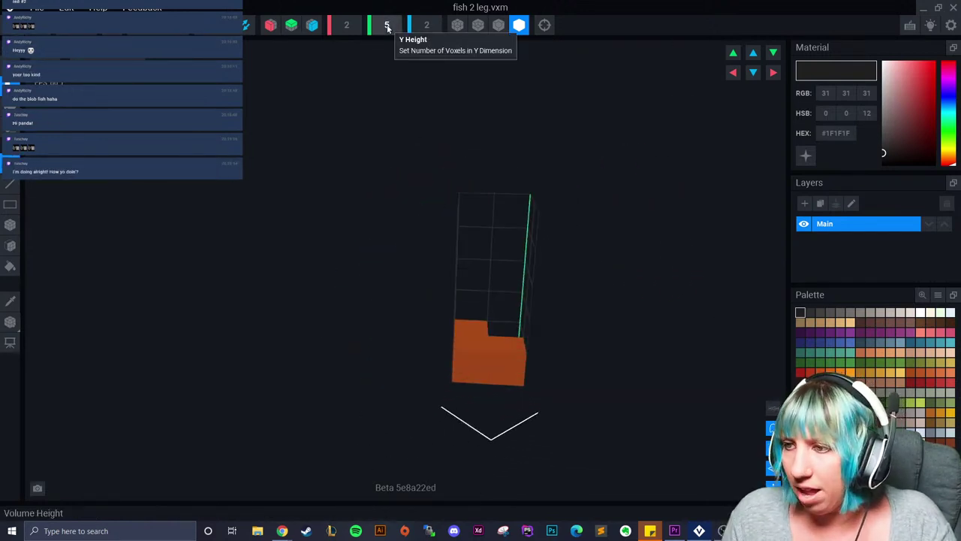
- Build a red #95271F column in the corner above the orange fin voxels, up to the full volume height
{"action": "scroll", "coordinate": [411, 379], "scroll_direction": "up", "scroll_amount": 4}
{"action": "left_click", "coordinate": [405, 348]}
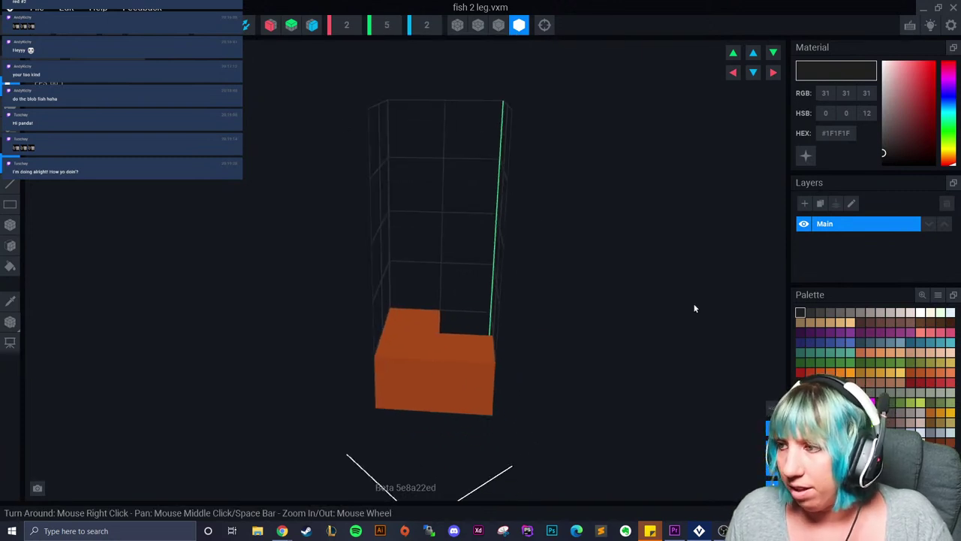
{"action": "left_click", "coordinate": [921, 382]}
{"action": "left_click", "coordinate": [12, 226]}
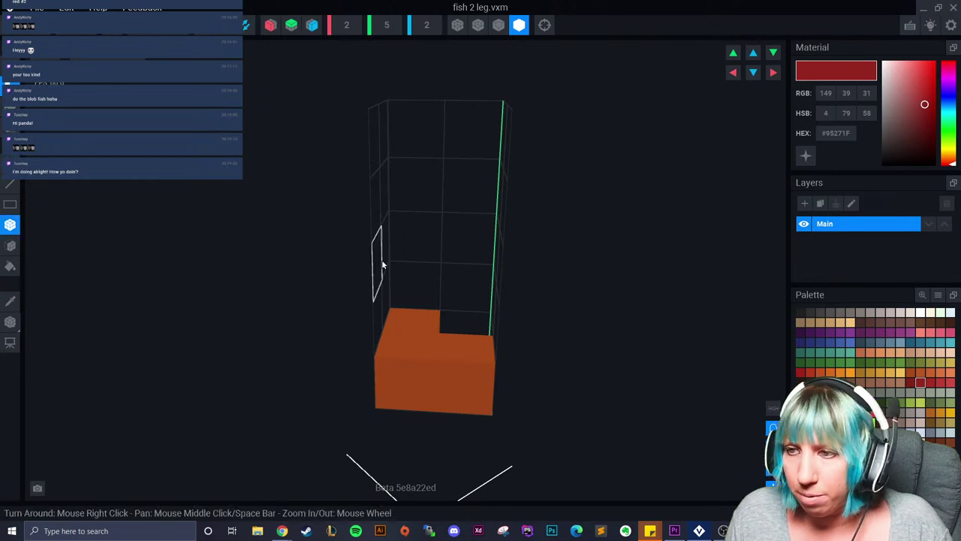
{"action": "left_click_drag", "start_coordinate": [477, 131], "coordinate": [482, 308]}
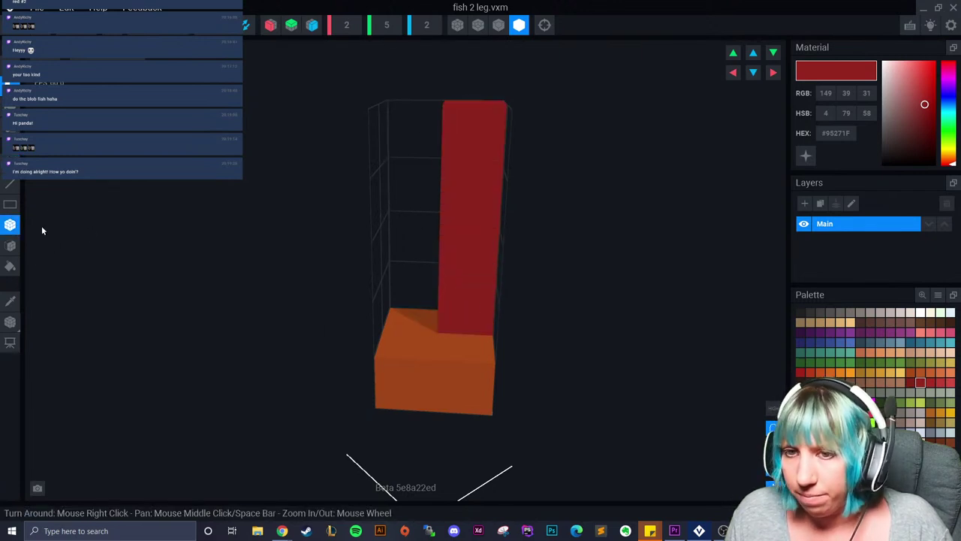
- Erase two of the orange fin voxels, including the one in front of the red column, leaving a single orange foot voxel
{"action": "right_click_drag", "start_coordinate": [466, 300], "coordinate": [547, 300]}
{"action": "scroll", "coordinate": [305, 358], "scroll_direction": "up", "scroll_amount": 2}
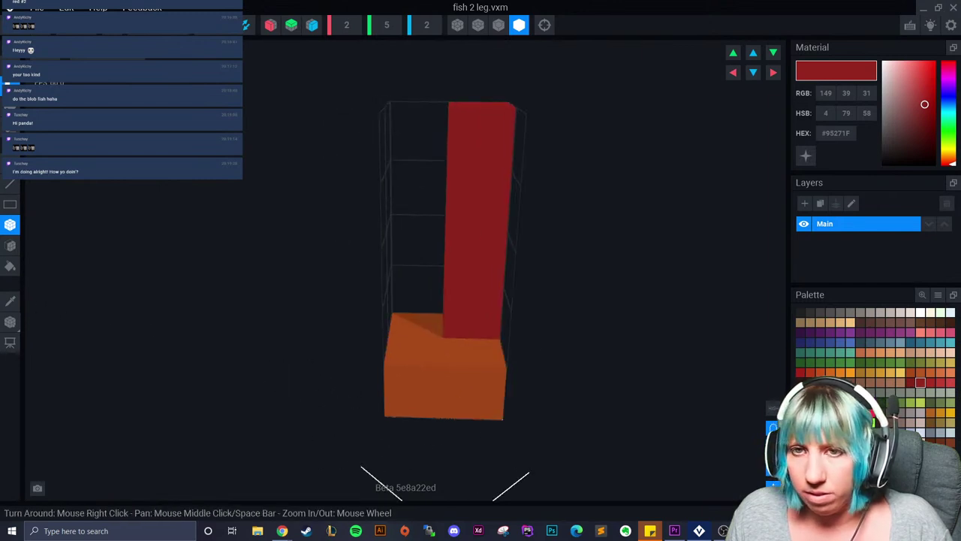
{"action": "left_click", "coordinate": [10, 126]}
{"action": "left_click", "coordinate": [410, 331]}
{"action": "left_click", "coordinate": [477, 384]}
{"action": "scroll", "coordinate": [430, 439], "scroll_direction": "down", "scroll_amount": 2}
{"action": "mouse_move", "coordinate": [431, 438]}
{"action": "right_mouse_down"}
{"action": "mouse_move", "coordinate": [546, 300]}
{"action": "mouse_move", "coordinate": [488, 425]}
{"action": "right_mouse_up"}
{"action": "scroll", "coordinate": [488, 426], "scroll_direction": "down", "scroll_amount": 1}
{"action": "middle_click_drag", "start_coordinate": [489, 427], "coordinate": [492, 436]}
{"action": "scroll", "coordinate": [497, 430], "scroll_direction": "up", "scroll_amount": 3}
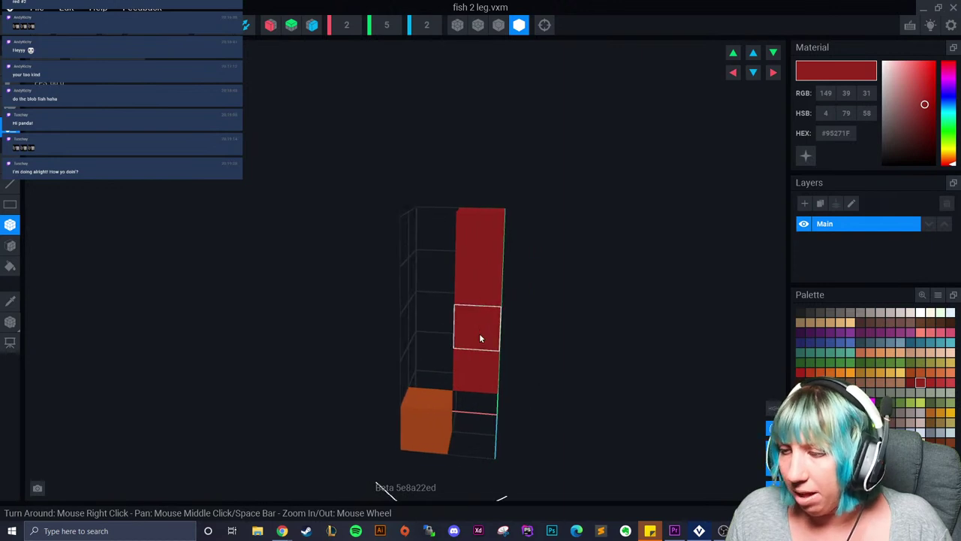
{"action": "scroll", "coordinate": [476, 334], "scroll_direction": "down", "scroll_amount": 2}
- Close the fish 2 leg model with its changes saved and return to the aquarium rig
{"action": "left_click", "coordinate": [6, 26]}
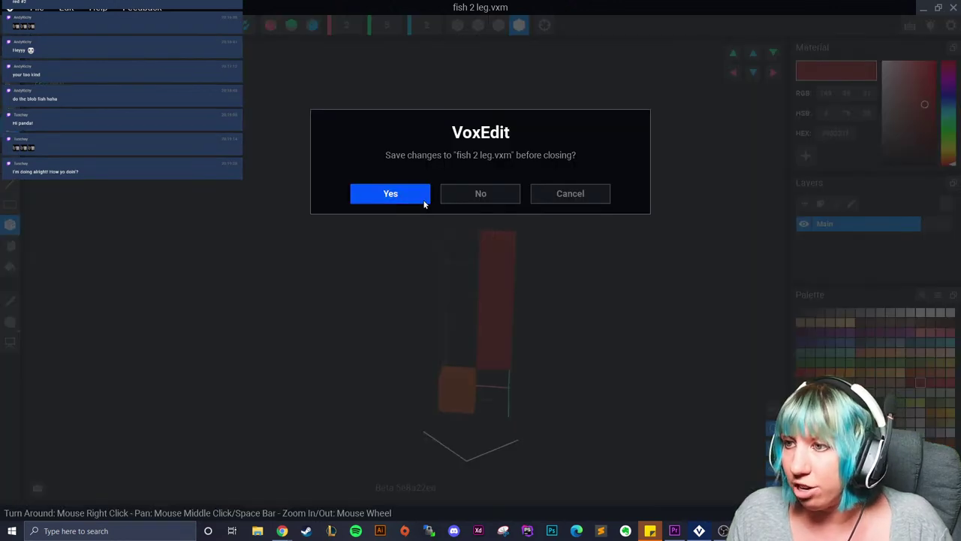
{"action": "left_click", "coordinate": [425, 196]}
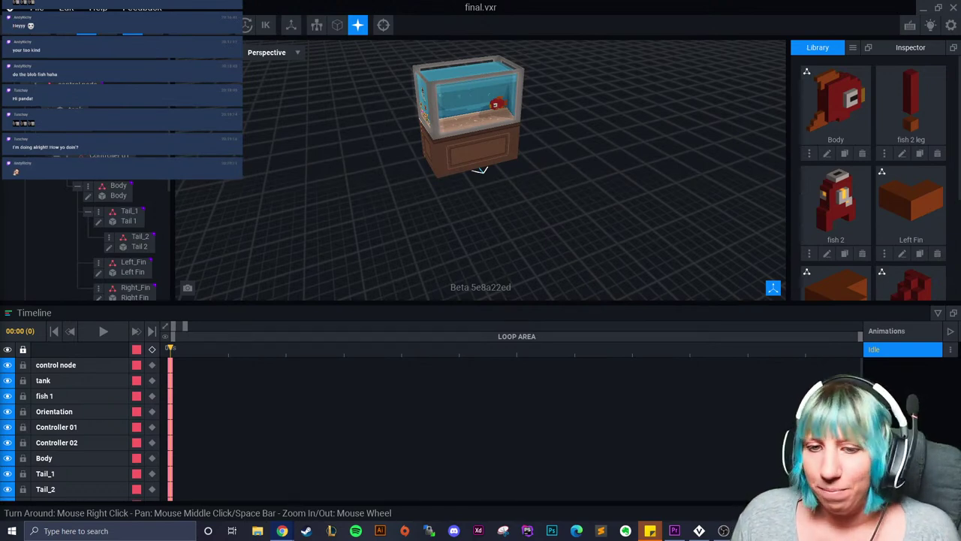
{"action": "scroll", "coordinate": [379, 150], "scroll_direction": "up", "scroll_amount": 10}
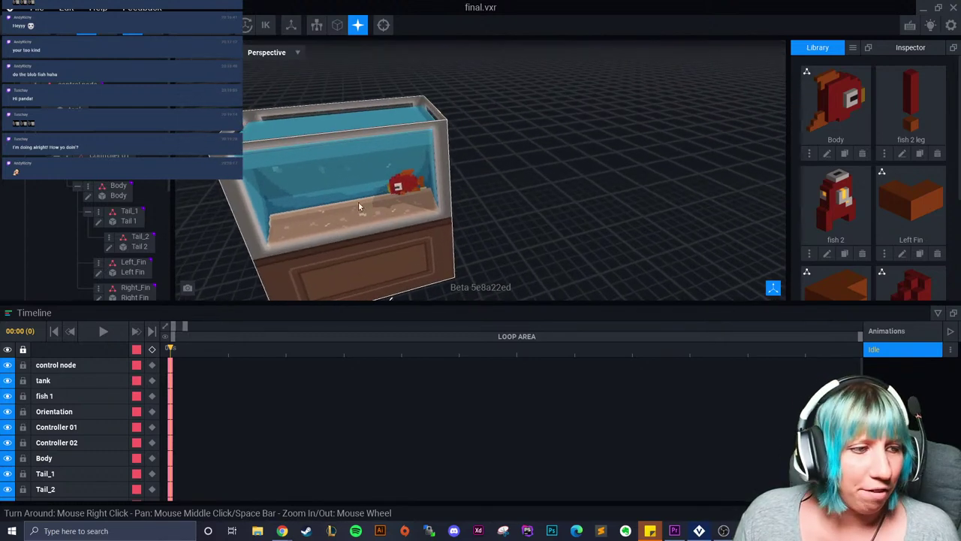
{"action": "right_click_drag", "start_coordinate": [317, 208], "coordinate": [377, 182]}
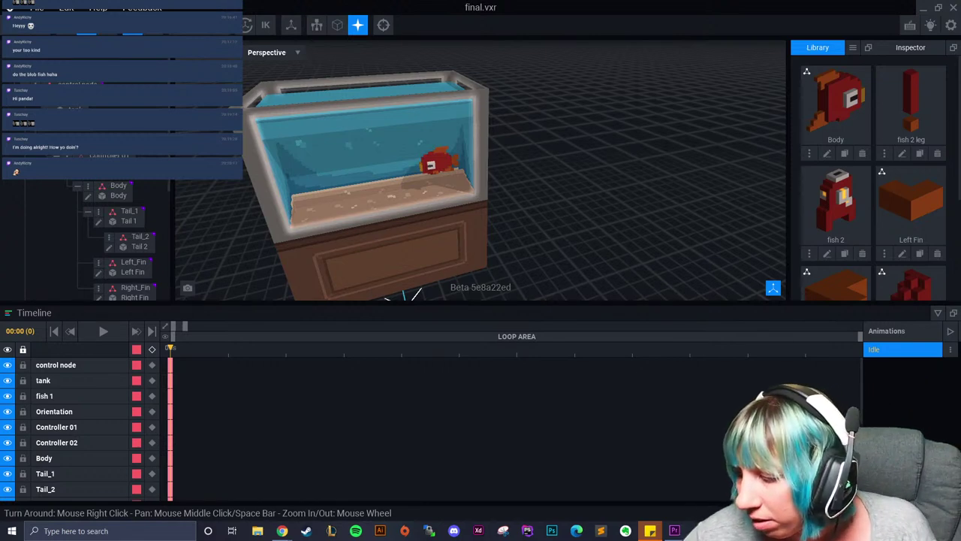
- Create a child node named "fish 2" under the control node
{"action": "right_click_drag", "start_coordinate": [455, 214], "coordinate": [478, 213]}
{"action": "scroll", "coordinate": [479, 214], "scroll_direction": "up", "scroll_amount": 4}
{"action": "middle_click_drag", "start_coordinate": [478, 213], "coordinate": [516, 189]}
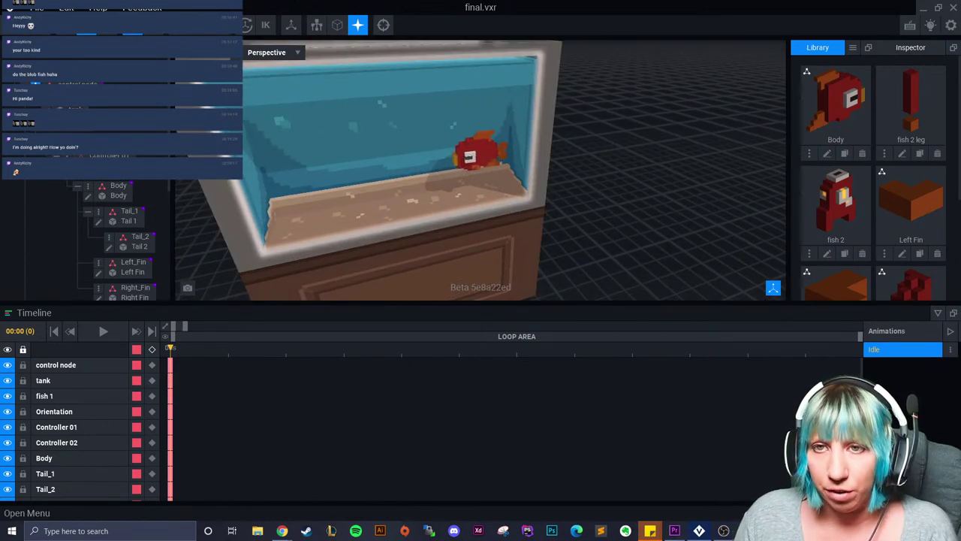
{"action": "left_click", "coordinate": [36, 85]}
{"action": "left_click", "coordinate": [78, 107]}
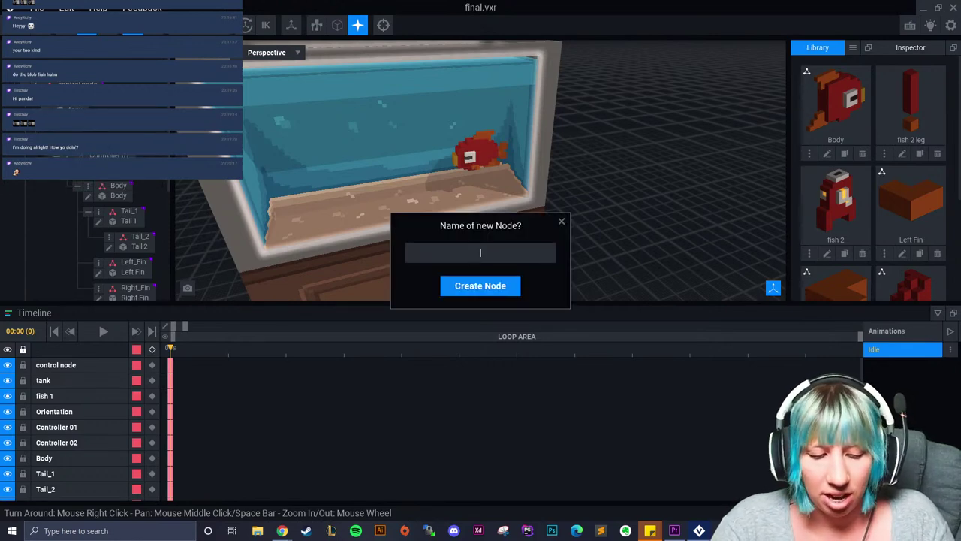
{"action": "type", "text": "fish 2"}
{"action": "key", "text": "Return"}
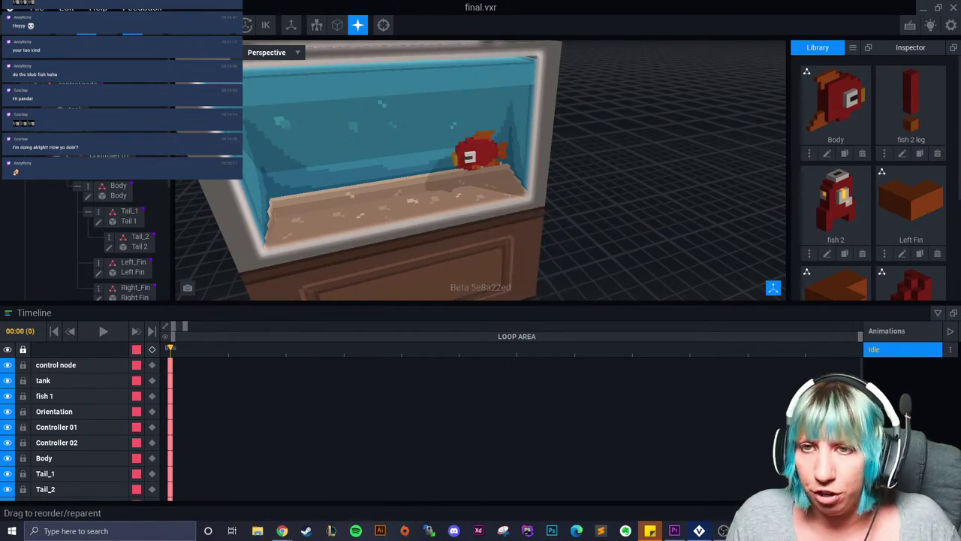
- Attach the fish 2 library model to the fish 2 node and move it up into the tank's water
{"action": "left_click", "coordinate": [36, 141]}
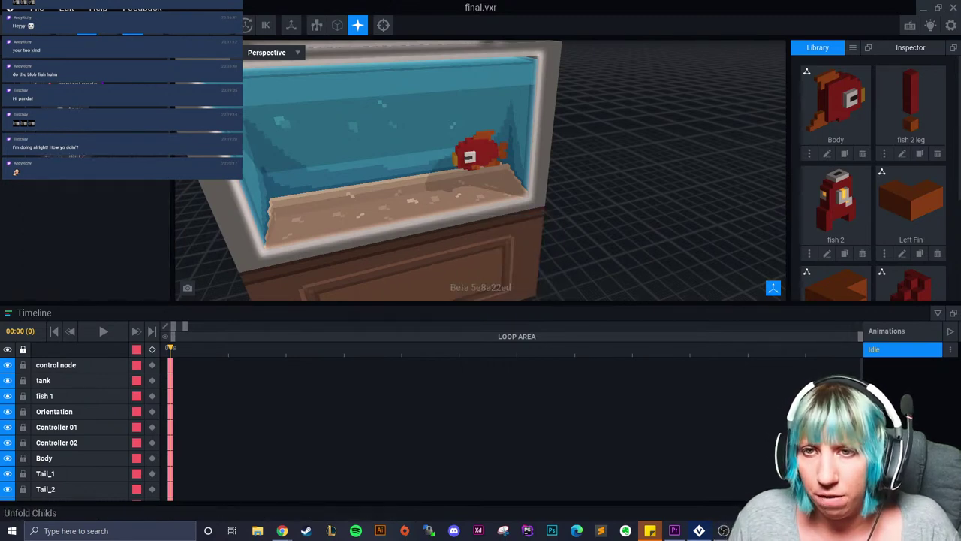
{"action": "left_click_drag", "start_coordinate": [835, 198], "coordinate": [76, 156]}
{"action": "left_click", "coordinate": [76, 156]}
{"action": "left_click_drag", "start_coordinate": [409, 248], "coordinate": [418, 210]}
{"action": "right_click_drag", "start_coordinate": [451, 200], "coordinate": [464, 199]}
{"action": "right_click_drag", "start_coordinate": [403, 207], "coordinate": [382, 142]}
{"action": "left_click_drag", "start_coordinate": [367, 133], "coordinate": [362, 105]}
- Open the fish 2 model for editing and close it again with its changes saved
{"action": "left_click", "coordinate": [106, 25]}
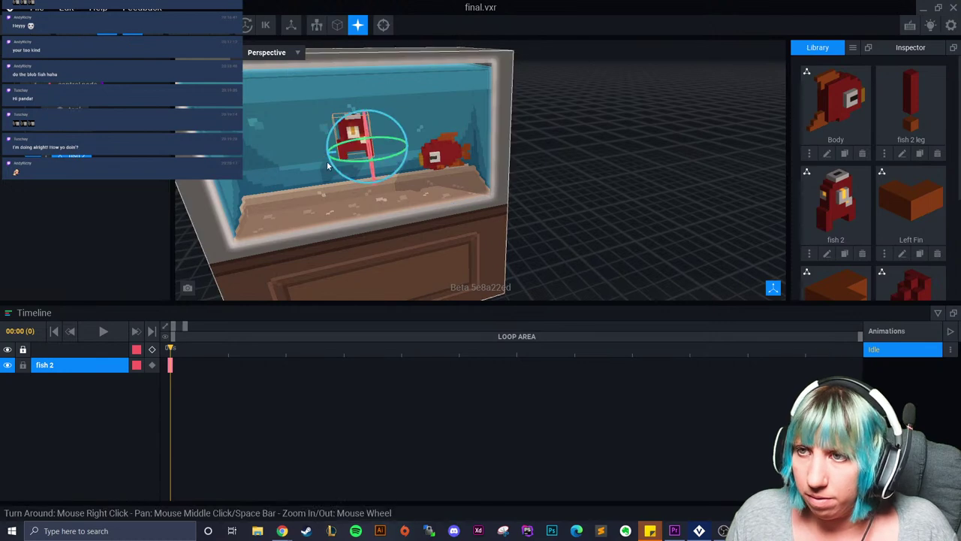
{"action": "right_click_drag", "start_coordinate": [310, 156], "coordinate": [345, 150]}
{"action": "left_click", "coordinate": [87, 157]}
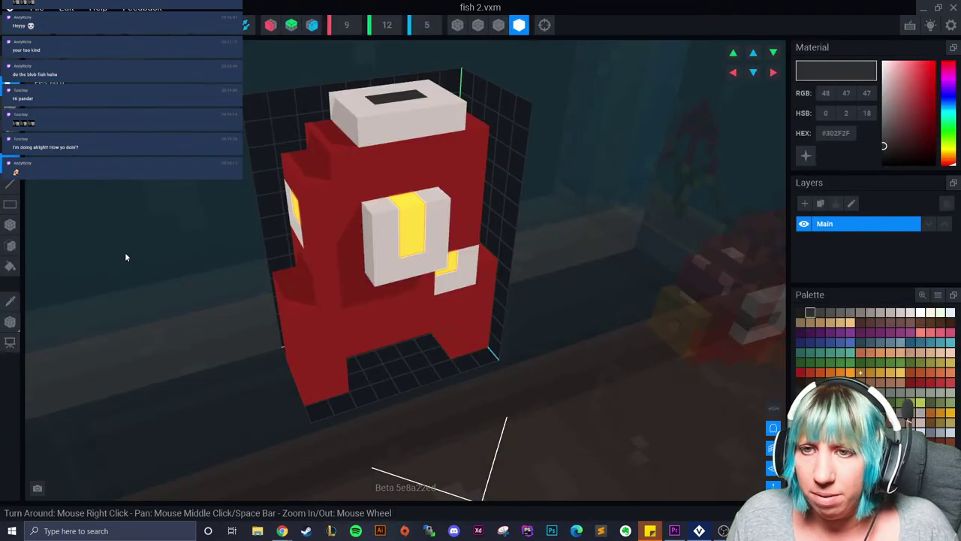
{"action": "left_click", "coordinate": [9, 342]}
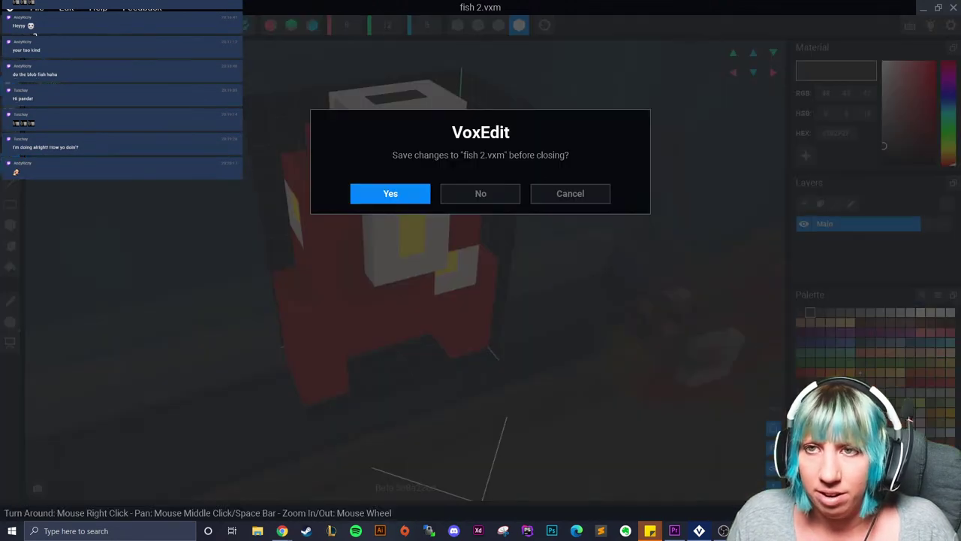
{"action": "left_click", "coordinate": [379, 192]}
- Tilt fish 2 sideways and reposition it in the water, higher than fish 1 and on the opposite side of the tank
{"action": "scroll", "coordinate": [424, 182], "scroll_direction": "up", "scroll_amount": 4}
{"action": "right_click_drag", "start_coordinate": [437, 213], "coordinate": [449, 159]}
{"action": "left_click", "coordinate": [452, 157]}
{"action": "left_click_drag", "start_coordinate": [475, 156], "coordinate": [465, 147]}
{"action": "left_click", "coordinate": [86, 26]}
{"action": "left_click_drag", "start_coordinate": [411, 190], "coordinate": [371, 197]}
{"action": "left_click_drag", "start_coordinate": [403, 146], "coordinate": [402, 140]}
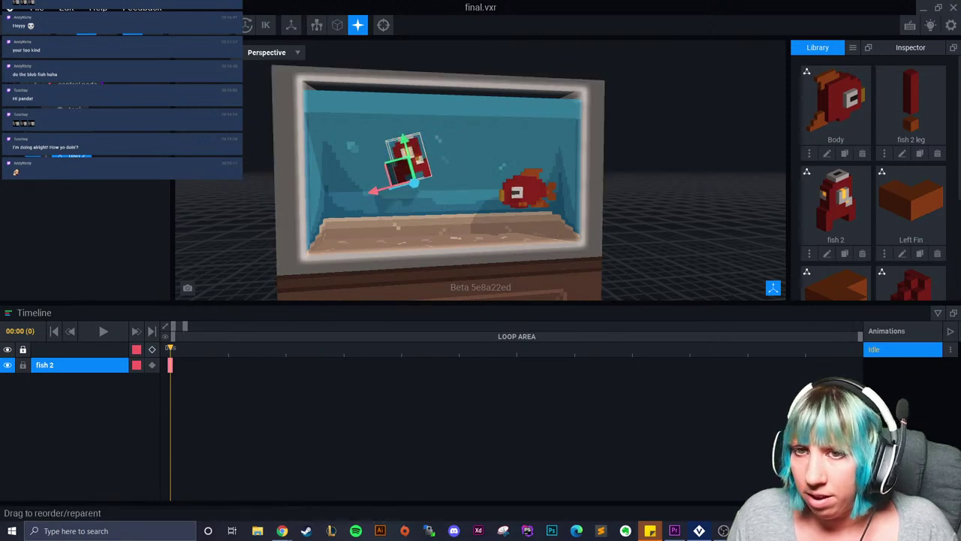
- Create a child node named "fish 2 leg" under fish 2 and attach the fish 2 leg model to it
{"action": "right_click", "coordinate": [48, 174]}
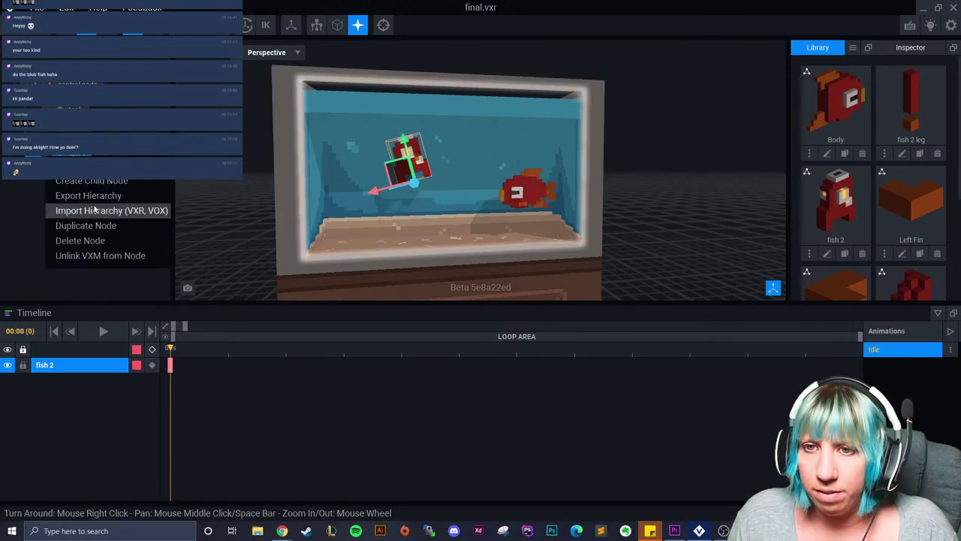
{"action": "left_click", "coordinate": [90, 181]}
{"action": "type", "text": "fish 2 leg"}
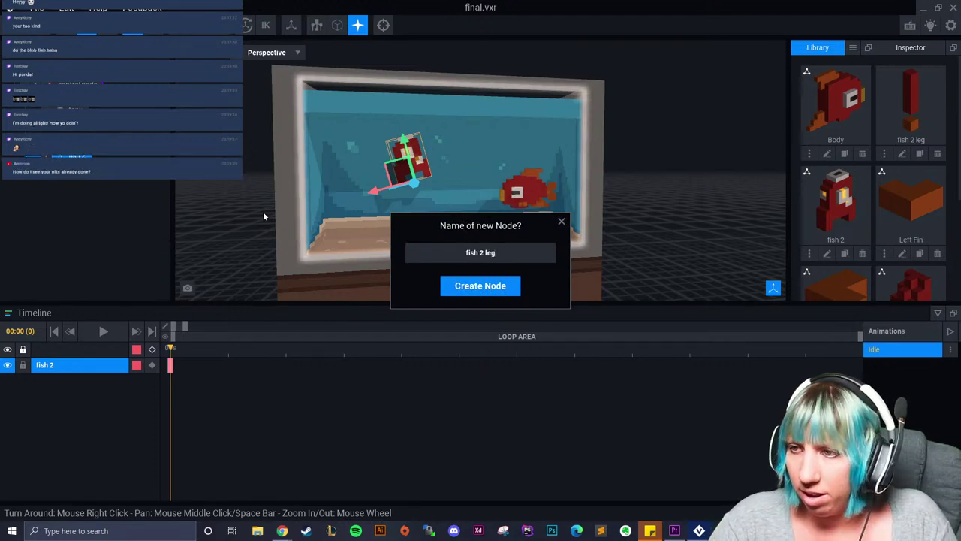
{"action": "key", "text": "Return"}
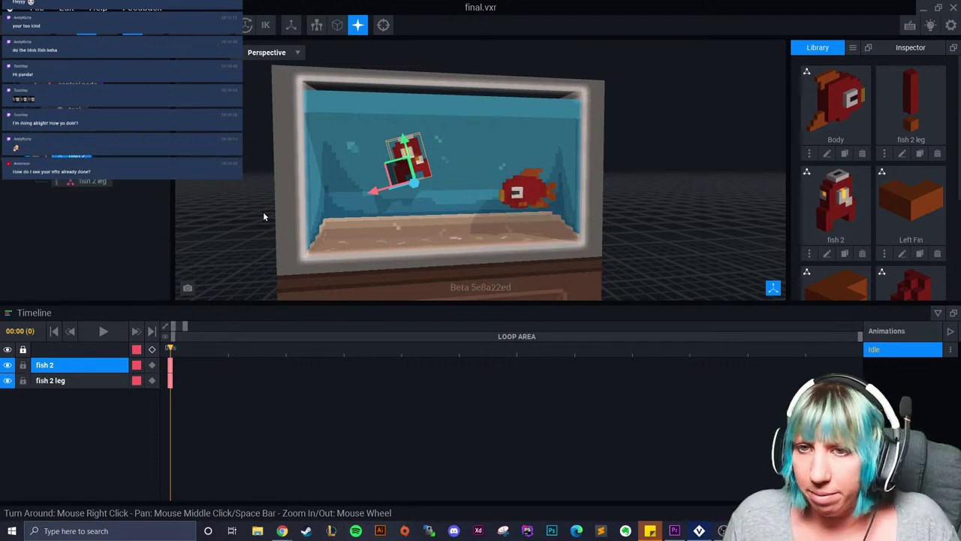
{"action": "left_click_drag", "start_coordinate": [911, 113], "coordinate": [95, 183]}
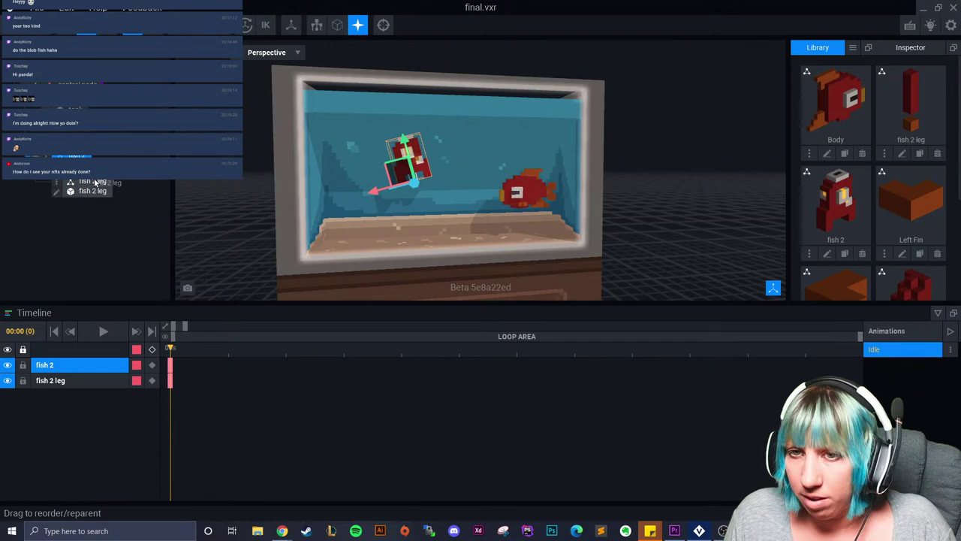
- Move the fish 2 leg node down and along its depth axis so the leg hangs beneath the fish 2 body
{"action": "left_click", "coordinate": [95, 182]}
{"action": "right_click_drag", "start_coordinate": [280, 194], "coordinate": [386, 248]}
{"action": "scroll", "coordinate": [443, 150], "scroll_direction": "up", "scroll_amount": 3}
{"action": "scroll", "coordinate": [396, 214], "scroll_direction": "up", "scroll_amount": 5}
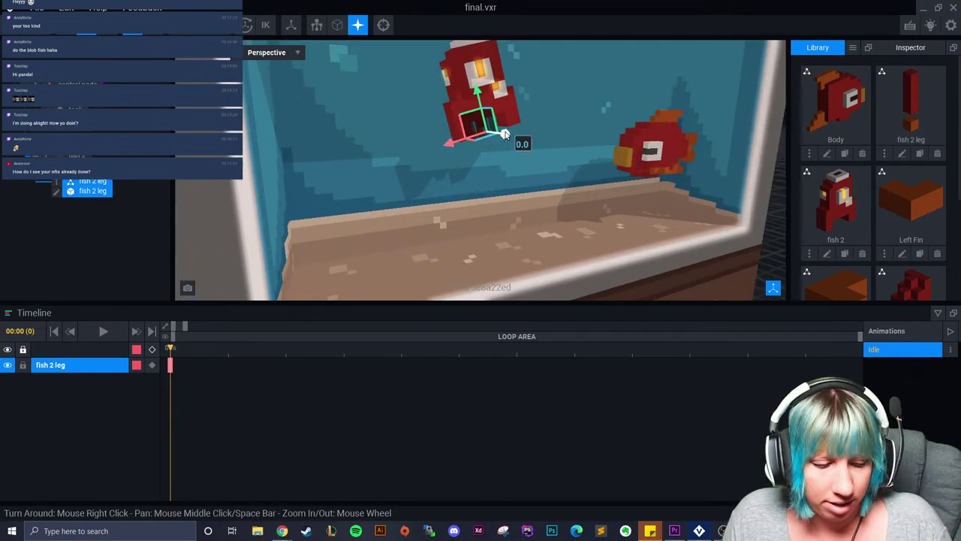
{"action": "left_click_drag", "start_coordinate": [505, 134], "coordinate": [517, 136]}
{"action": "left_click_drag", "start_coordinate": [489, 94], "coordinate": [492, 114]}
- Rotate the fish 2 leg upright and move it directly under the lower stump of the tilted fish 2 body
{"action": "scroll", "coordinate": [544, 175], "scroll_direction": "up", "scroll_amount": 5}
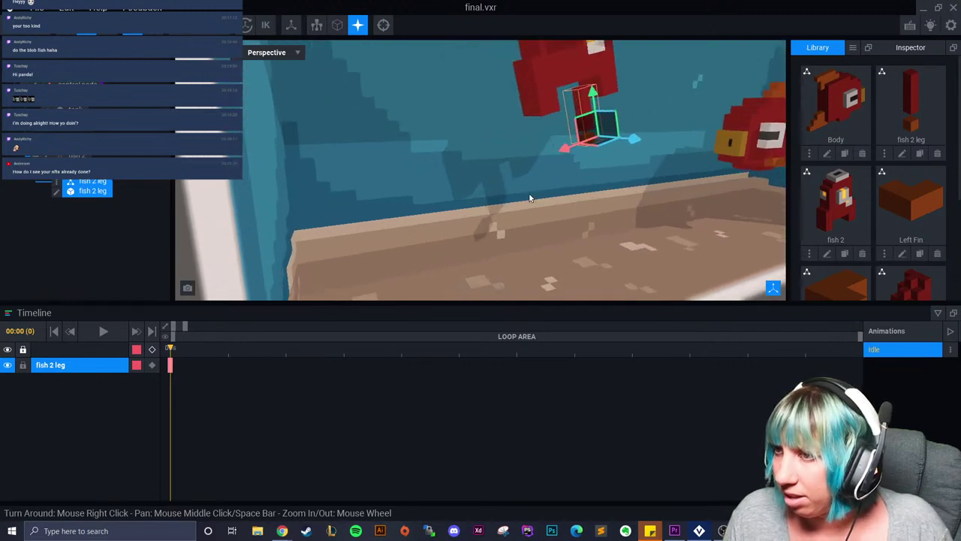
{"action": "right_click_drag", "start_coordinate": [529, 198], "coordinate": [420, 128]}
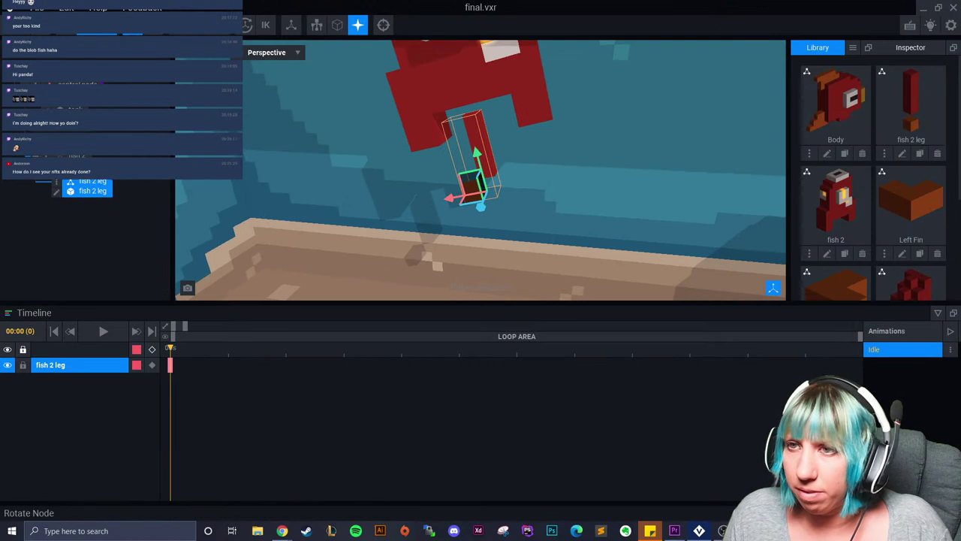
{"action": "left_click", "coordinate": [502, 160]}
{"action": "left_click", "coordinate": [488, 155]}
{"action": "left_click_drag", "start_coordinate": [490, 156], "coordinate": [501, 159]}
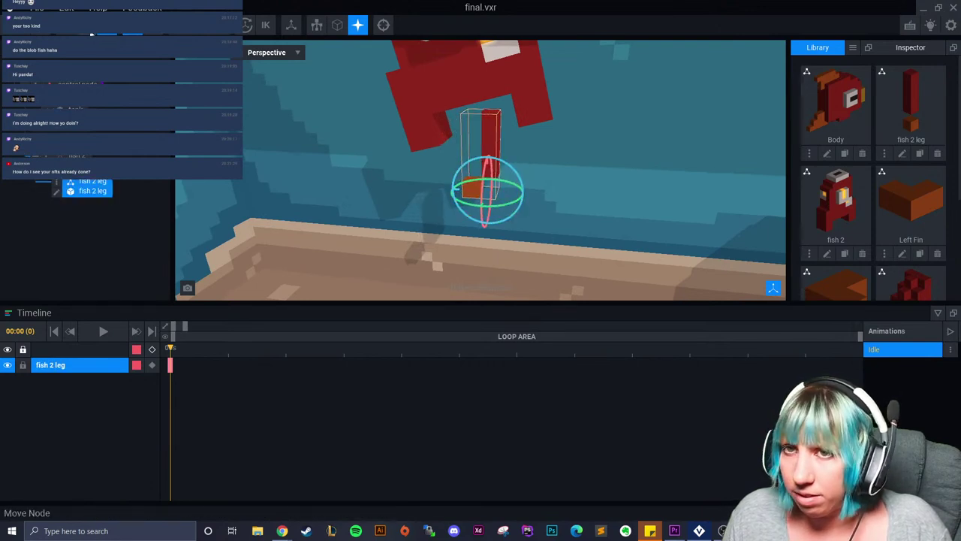
{"action": "left_click", "coordinate": [86, 25]}
{"action": "mouse_move", "coordinate": [452, 191]}
{"action": "left_mouse_down"}
{"action": "mouse_move", "coordinate": [387, 187]}
{"action": "mouse_move", "coordinate": [411, 199]}
{"action": "mouse_move", "coordinate": [395, 254]}
{"action": "mouse_move", "coordinate": [418, 178]}
{"action": "mouse_move", "coordinate": [453, 174]}
{"action": "left_mouse_up"}
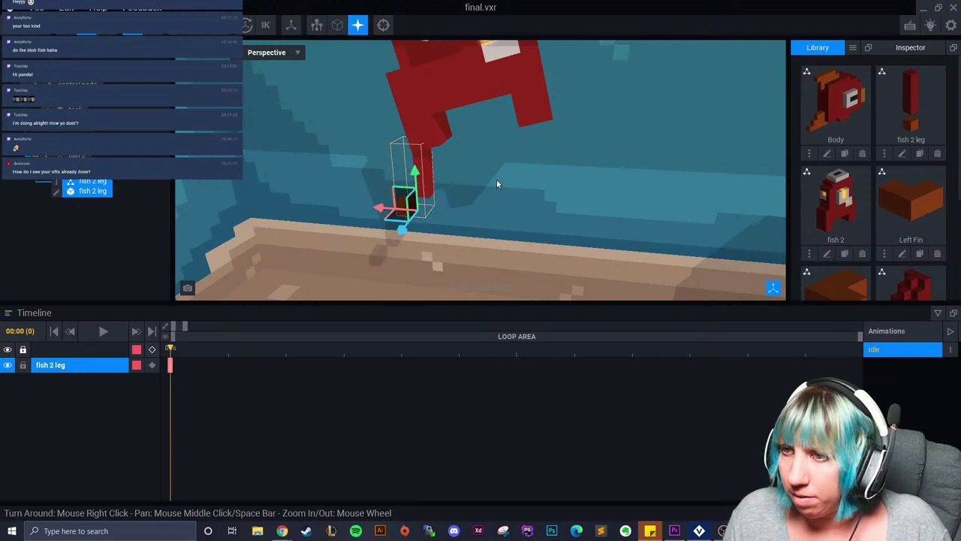
{"action": "left_click", "coordinate": [518, 187]}
{"action": "scroll", "coordinate": [529, 218], "scroll_direction": "down", "scroll_amount": 6}
{"action": "scroll", "coordinate": [538, 241], "scroll_direction": "down", "scroll_amount": 2}
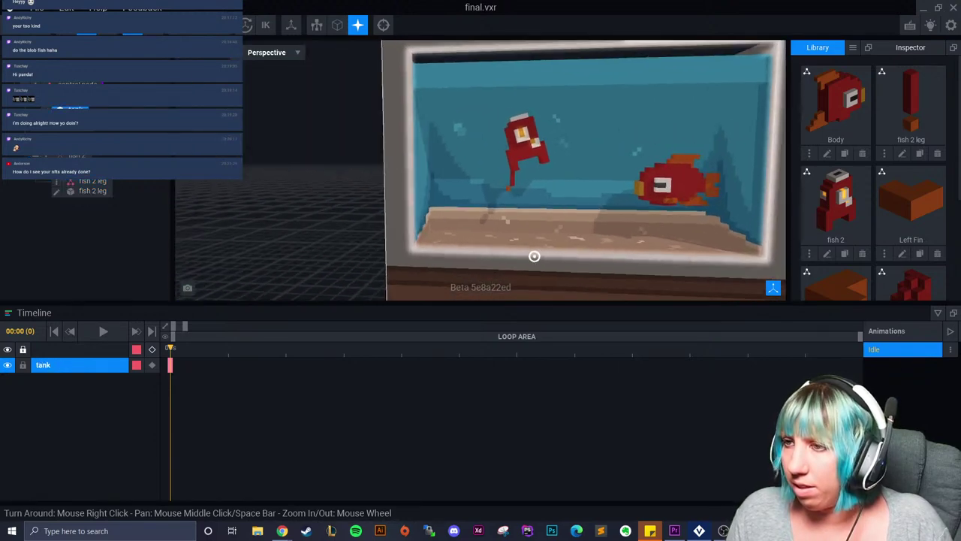
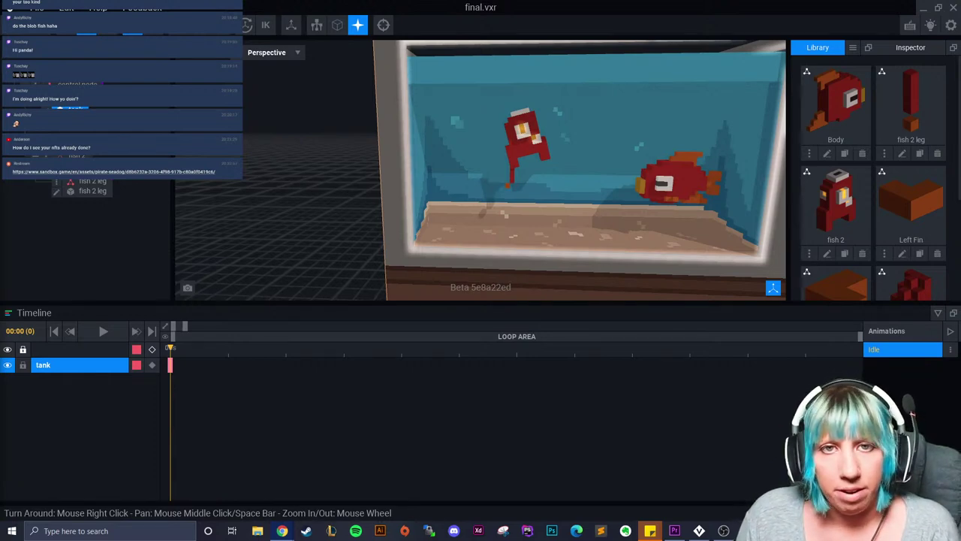
{"action": "right_click_drag", "start_coordinate": [468, 217], "coordinate": [507, 219]}
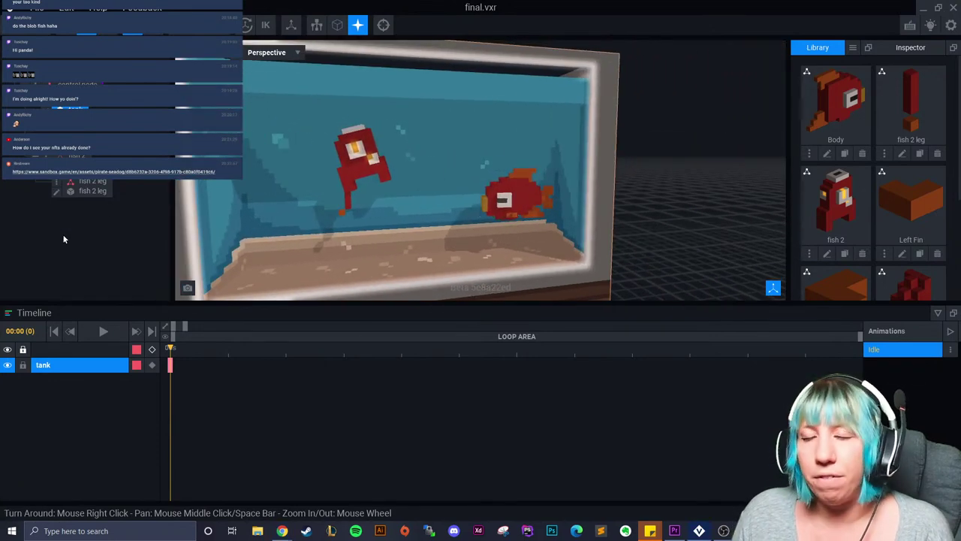
{"action": "right_click_drag", "start_coordinate": [340, 218], "coordinate": [374, 217]}
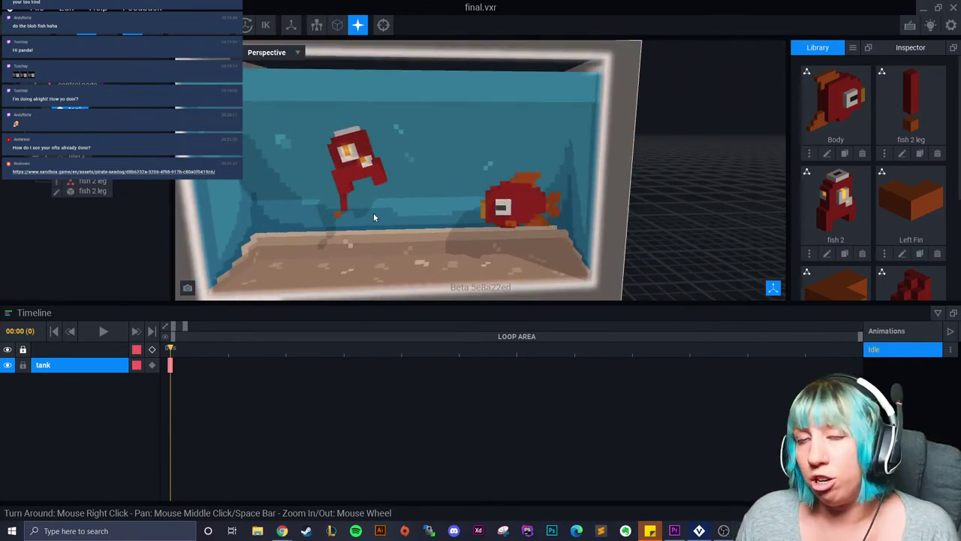
{"action": "right_click_drag", "start_coordinate": [373, 217], "coordinate": [320, 156]}
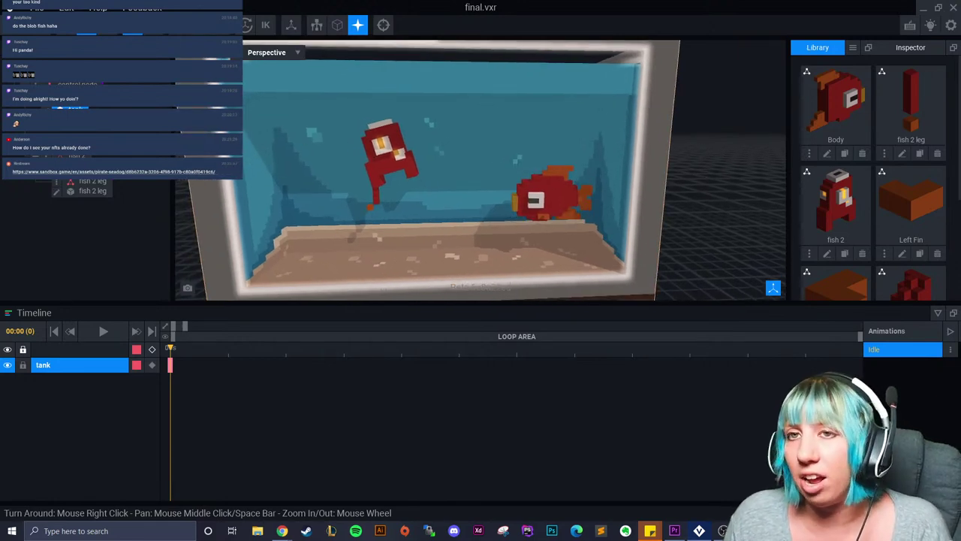
{"action": "scroll", "coordinate": [459, 184], "scroll_direction": "down", "scroll_amount": 5}
{"action": "right_click_drag", "start_coordinate": [459, 188], "coordinate": [465, 151]}
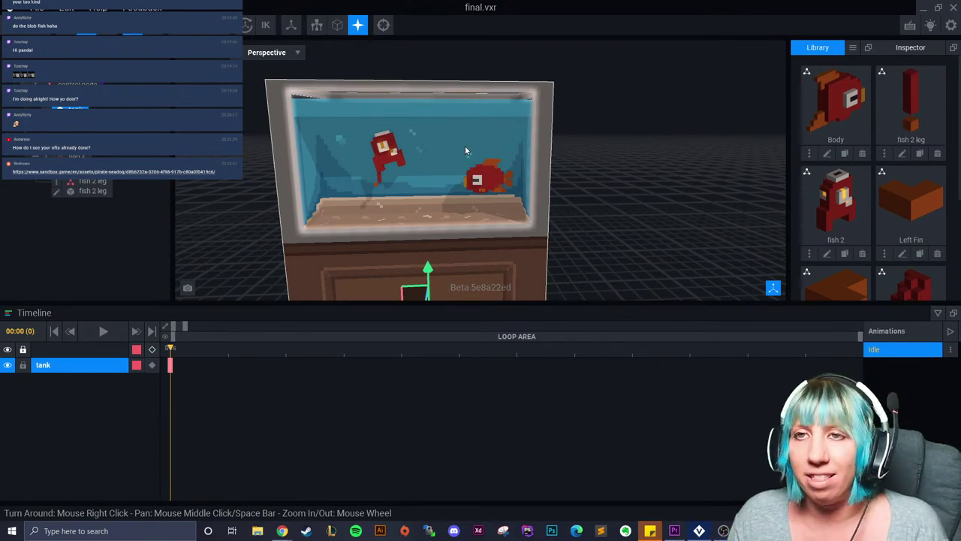
- Close the aquarium rig with its changes saved, and look over cottage final.vxr before closing it with changes saved
{"action": "left_click", "coordinate": [11, 9]}
{"action": "left_click", "coordinate": [376, 193]}
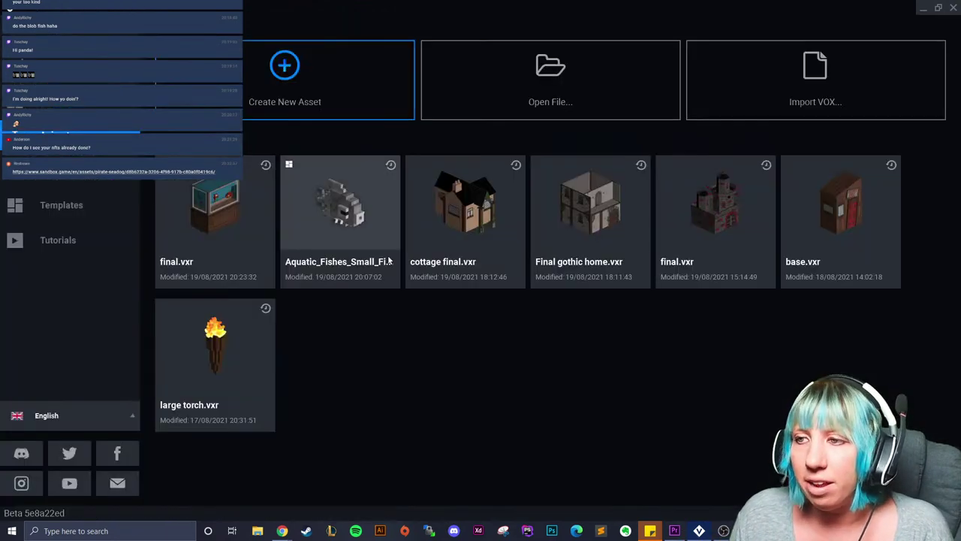
{"action": "left_click", "coordinate": [471, 245]}
{"action": "scroll", "coordinate": [467, 171], "scroll_direction": "down", "scroll_amount": 3}
{"action": "right_click_drag", "start_coordinate": [467, 171], "coordinate": [465, 145]}
{"action": "scroll", "coordinate": [465, 146], "scroll_direction": "up", "scroll_amount": 4}
{"action": "left_click", "coordinate": [21, 24]}
{"action": "left_click", "coordinate": [395, 188]}
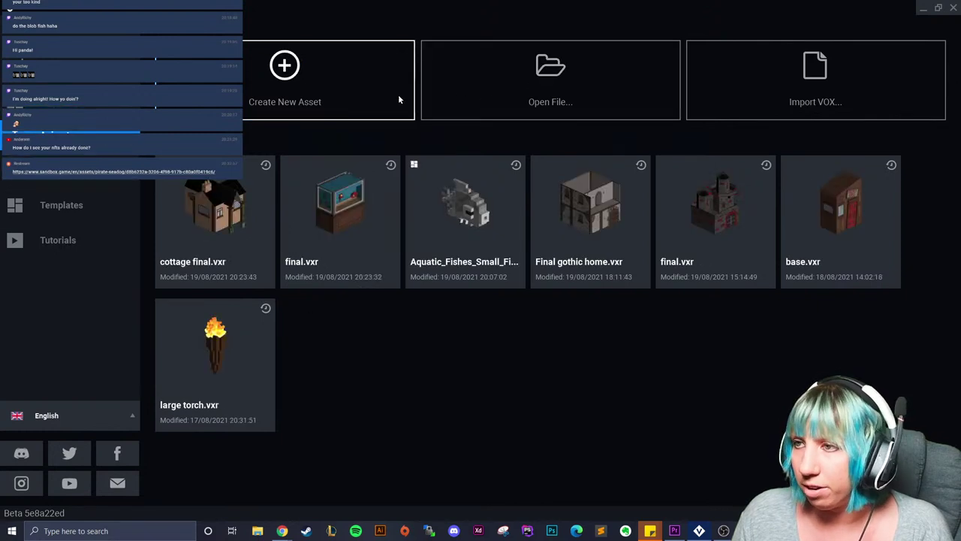
{"action": "left_click", "coordinate": [492, 75]}
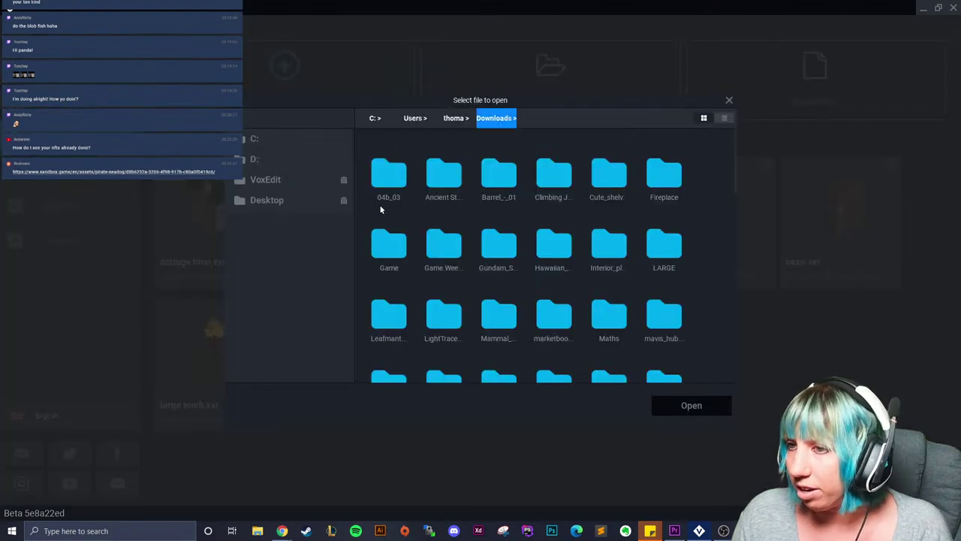
{"action": "left_click", "coordinate": [730, 100]}
{"action": "left_click", "coordinate": [247, 225]}
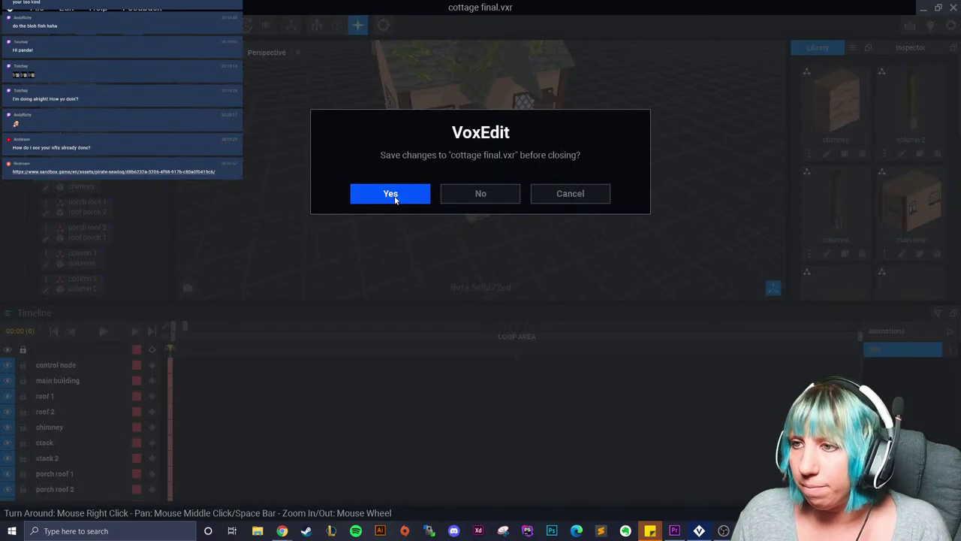
{"action": "left_click", "coordinate": [397, 193]}
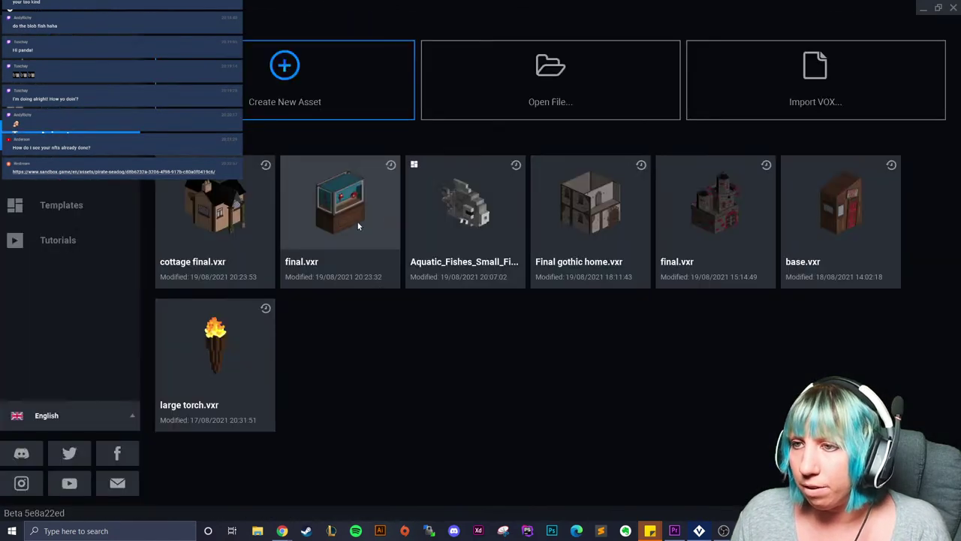
- Reopen the aquarium project final.vxr and inspect both fish inside the tank from the front
{"action": "left_click", "coordinate": [356, 220]}
{"action": "scroll", "coordinate": [500, 208], "scroll_direction": "up", "scroll_amount": 4}
{"action": "middle_click_drag", "start_coordinate": [500, 208], "coordinate": [496, 237]}
{"action": "right_click_drag", "start_coordinate": [495, 237], "coordinate": [501, 210]}
{"action": "scroll", "coordinate": [501, 214], "scroll_direction": "up", "scroll_amount": 4}
{"action": "middle_click_drag", "start_coordinate": [502, 197], "coordinate": [506, 228]}
{"action": "right_click_drag", "start_coordinate": [506, 227], "coordinate": [504, 218]}
{"action": "scroll", "coordinate": [507, 228], "scroll_direction": "down", "scroll_amount": 4}
{"action": "scroll", "coordinate": [507, 225], "scroll_direction": "up", "scroll_amount": 2}
{"action": "scroll", "coordinate": [506, 222], "scroll_direction": "down", "scroll_amount": 3}
{"action": "scroll", "coordinate": [504, 219], "scroll_direction": "up", "scroll_amount": 3}
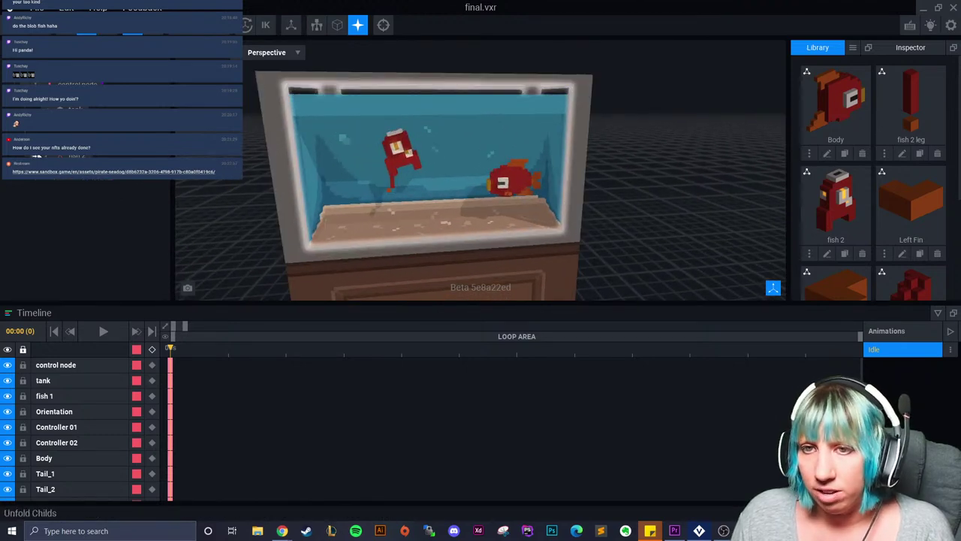
{"action": "scroll", "coordinate": [601, 232], "scroll_direction": "up", "scroll_amount": 2}
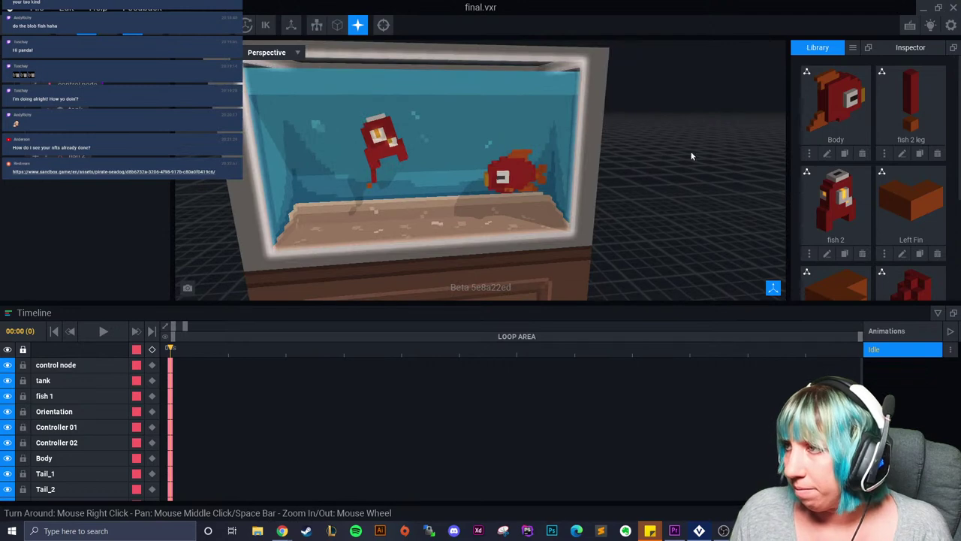
- Import the grass VXM model into the rig's library from the tortoise folder in VoxEdit on drive D
{"action": "left_click", "coordinate": [854, 50]}
{"action": "left_click", "coordinate": [863, 66]}
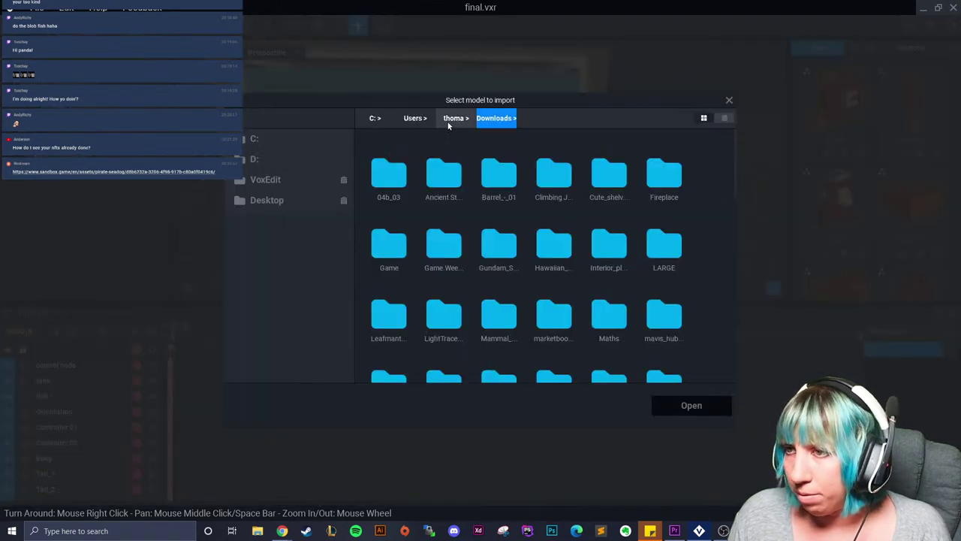
{"action": "left_click", "coordinate": [319, 180]}
{"action": "double_click", "coordinate": [389, 176]}
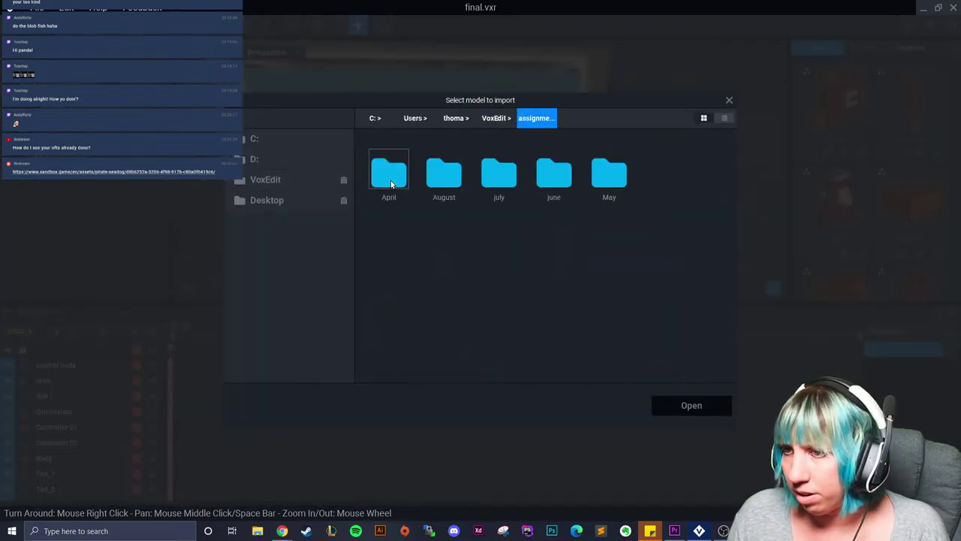
{"action": "left_click", "coordinate": [488, 126]}
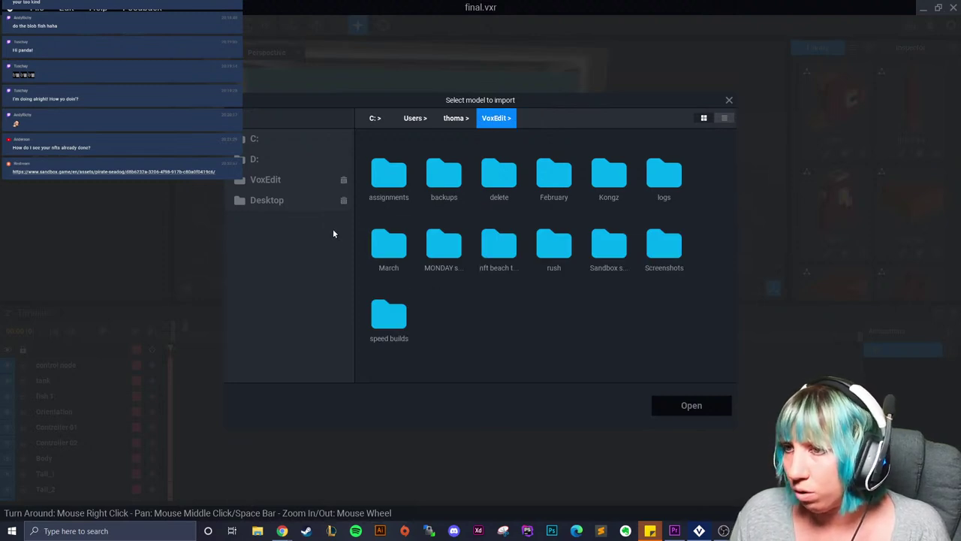
{"action": "left_click", "coordinate": [266, 160]}
{"action": "scroll", "coordinate": [417, 292], "scroll_direction": "down", "scroll_amount": 1}
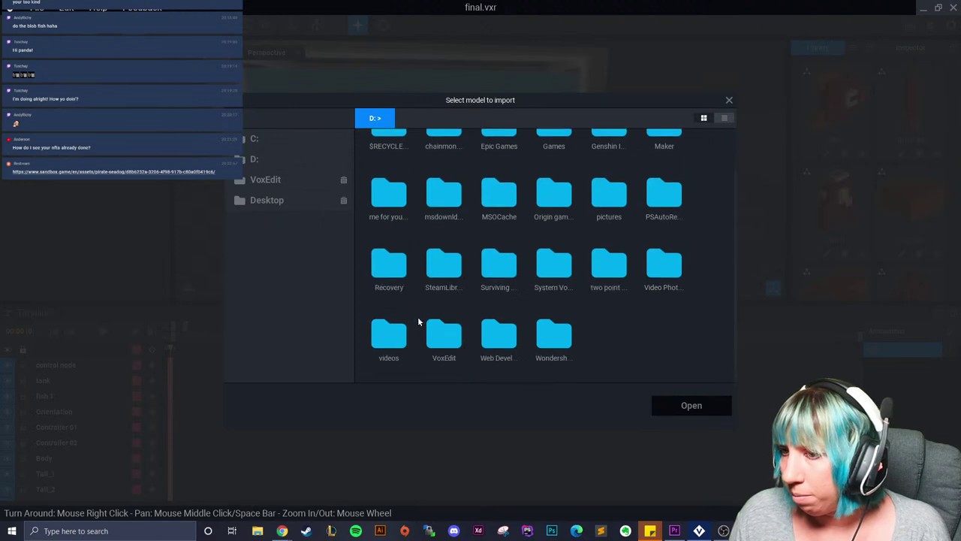
{"action": "double_click", "coordinate": [443, 335]}
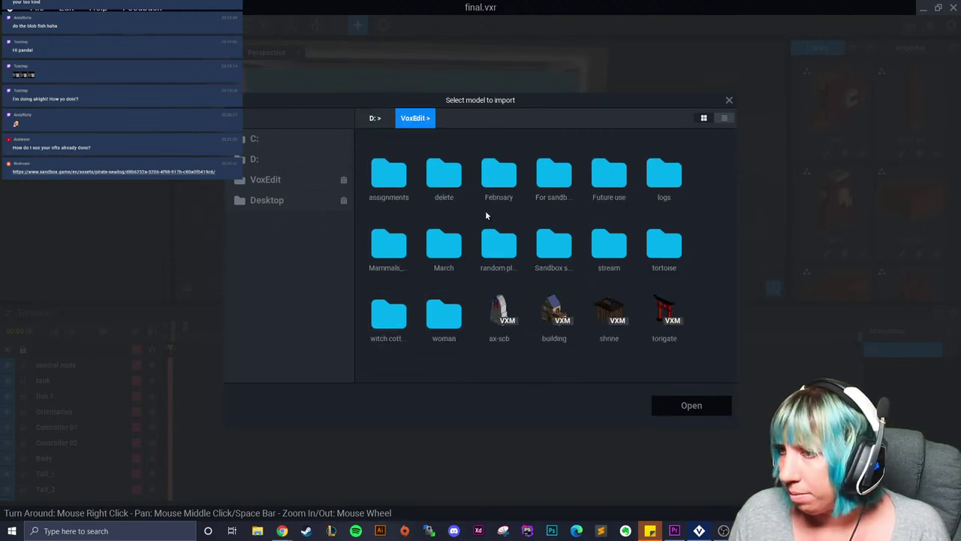
{"action": "double_click", "coordinate": [664, 244]}
{"action": "left_click", "coordinate": [449, 168]}
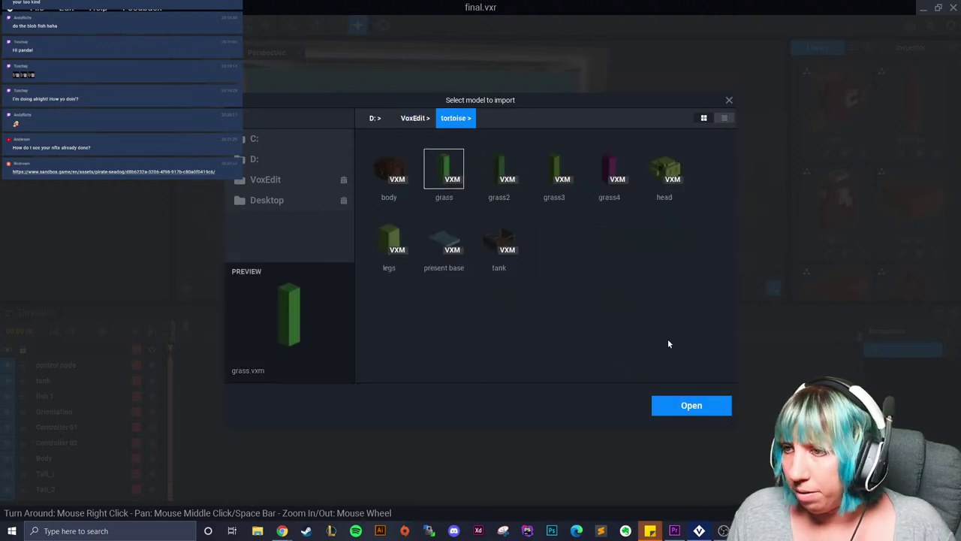
{"action": "left_click", "coordinate": [690, 405]}
- Import the grass2 and grass4 VXM models from the tortoise folder into the library
{"action": "left_click", "coordinate": [853, 47]}
{"action": "left_click", "coordinate": [874, 72]}
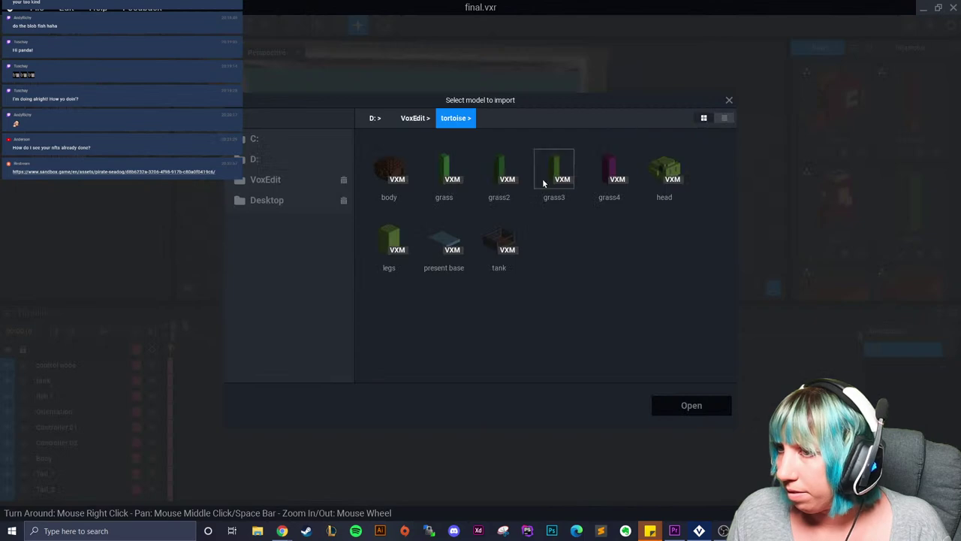
{"action": "left_click", "coordinate": [497, 169]}
{"action": "left_click", "coordinate": [691, 404]}
{"action": "left_click", "coordinate": [853, 48]}
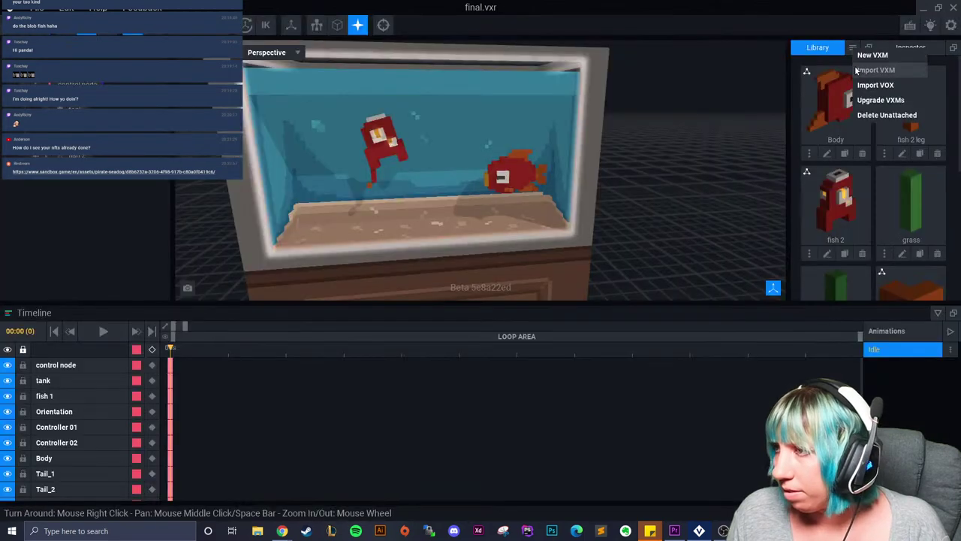
{"action": "left_click", "coordinate": [875, 72]}
{"action": "left_click", "coordinate": [609, 169]}
{"action": "left_click", "coordinate": [690, 405]}
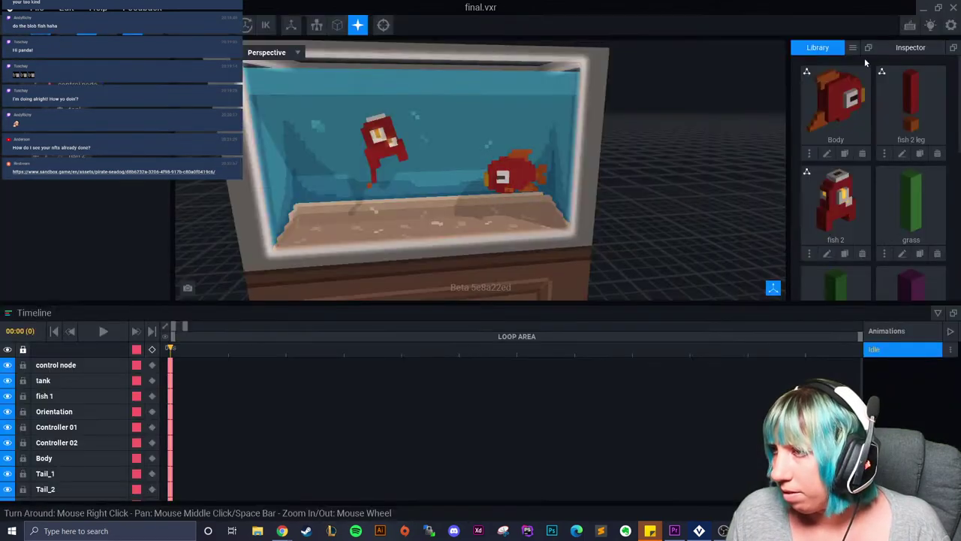
- Import the grass3 VXM model from the tortoise folder into the library
{"action": "left_click", "coordinate": [853, 48]}
{"action": "left_click", "coordinate": [875, 71]}
{"action": "left_click", "coordinate": [553, 169]}
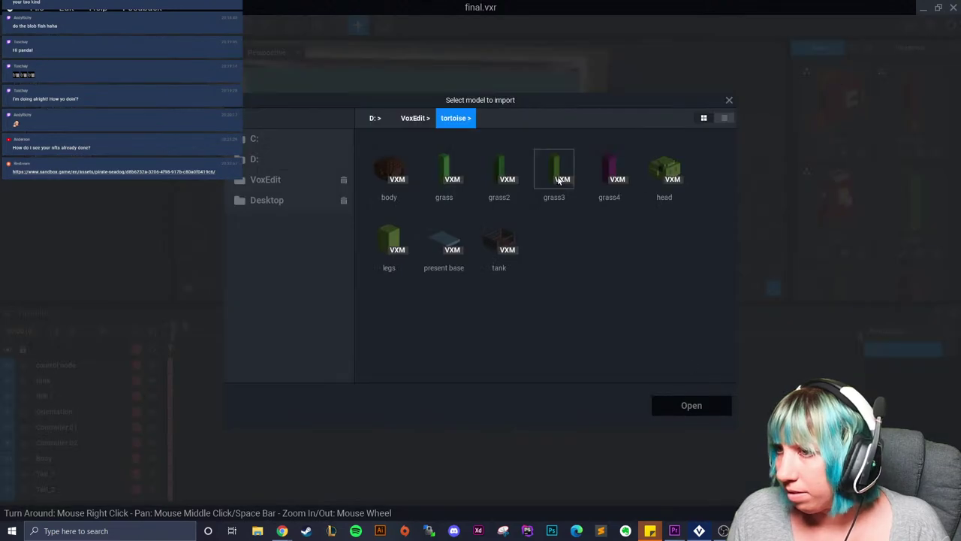
- Import the grass3 model and create a child node named plant node 1 under the control node
{"action": "left_click", "coordinate": [691, 405]}
{"action": "right_click", "coordinate": [54, 85]}
{"action": "left_click", "coordinate": [75, 105]}
{"action": "type", "text": "plant node 1"}
{"action": "key", "text": "Return"}
- Create three child nodes under plant node 1 named stem 1, stem 2 and stem 3
{"action": "right_click", "coordinate": [53, 183]}
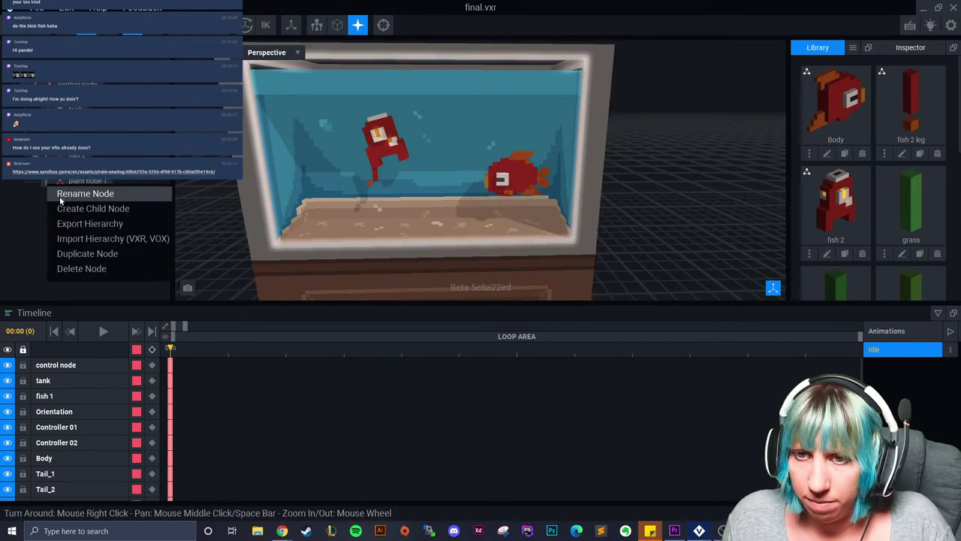
{"action": "left_click", "coordinate": [57, 211]}
{"action": "type", "text": "stem 1"}
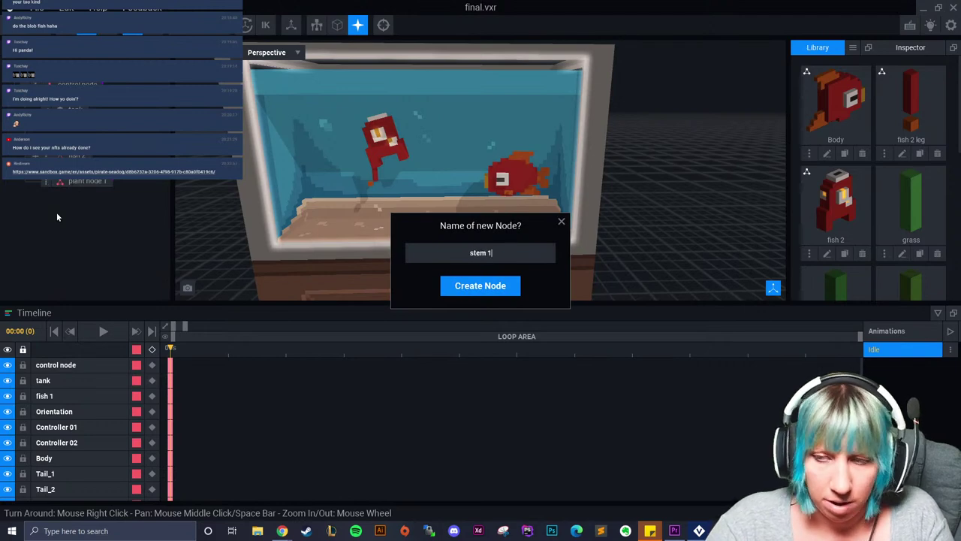
{"action": "key", "text": "Return"}
{"action": "left_click", "coordinate": [46, 182]}
{"action": "left_click", "coordinate": [71, 205]}
{"action": "type", "text": "stem"}
{"action": "key", "text": "Return"}
{"action": "right_click", "coordinate": [47, 184]}
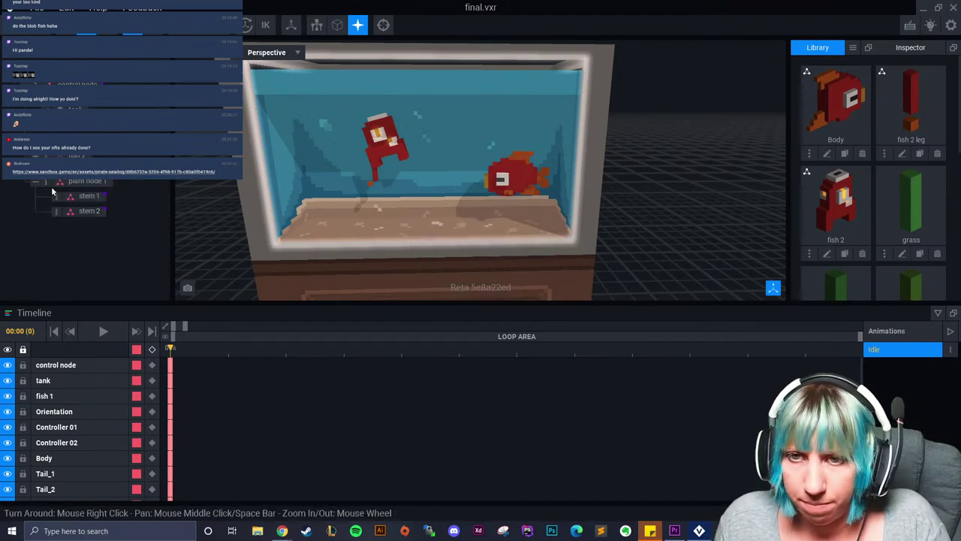
{"action": "left_click", "coordinate": [67, 206]}
{"action": "type", "text": "stem"}
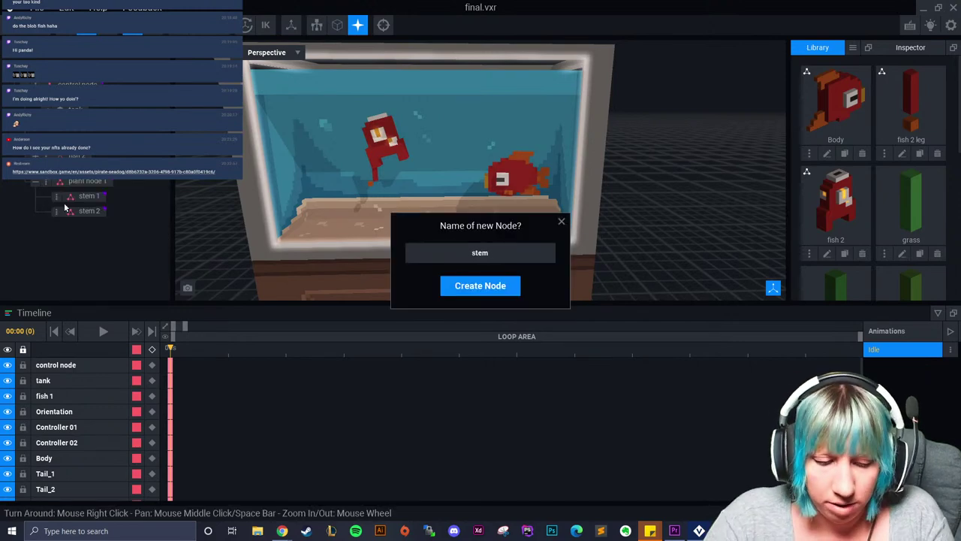
{"action": "key", "text": "Return"}
- Assign the grass2 model to stem 1, grass3 to stem 2 and grass to stem 3
{"action": "scroll", "coordinate": [431, 199], "scroll_direction": "up", "scroll_amount": 3}
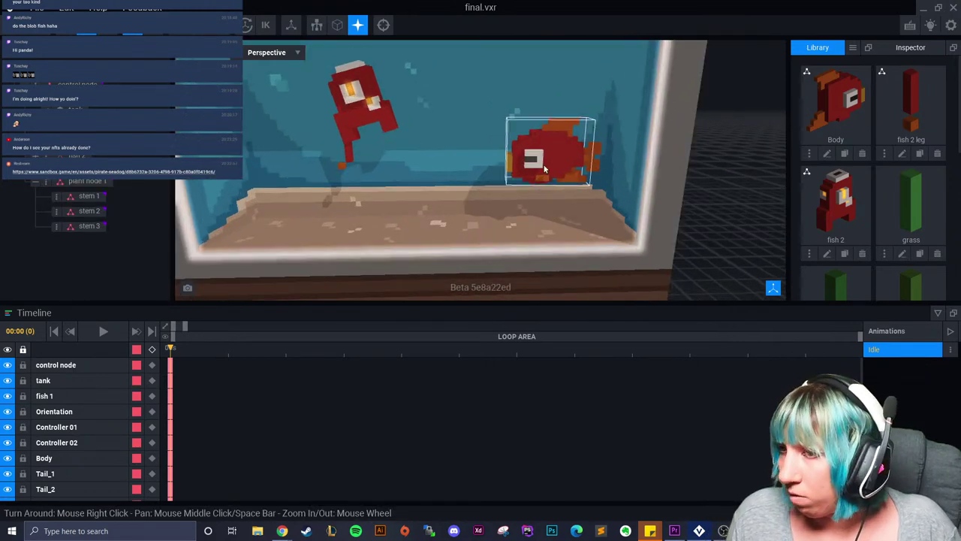
{"action": "scroll", "coordinate": [871, 207], "scroll_direction": "down", "scroll_amount": 1}
{"action": "scroll", "coordinate": [869, 199], "scroll_direction": "down", "scroll_amount": 1}
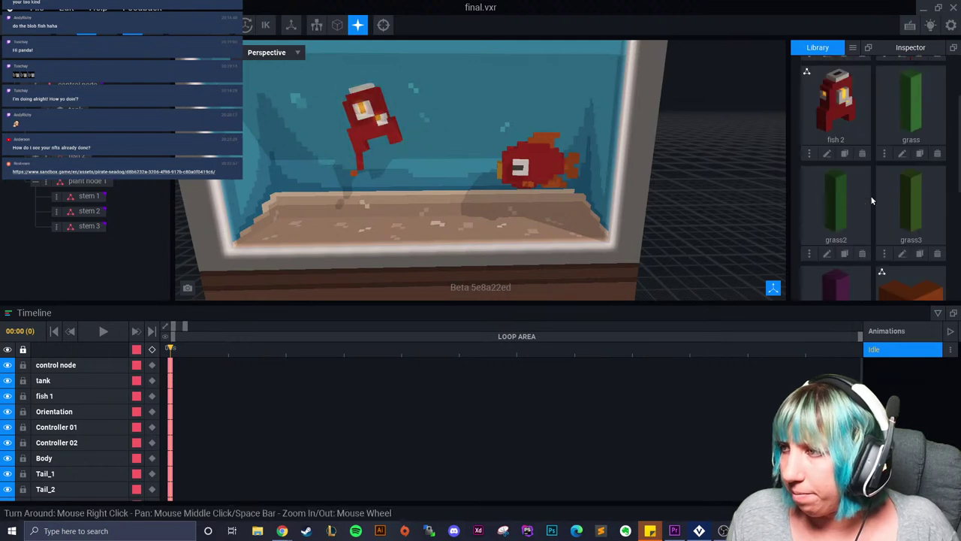
{"action": "left_click_drag", "start_coordinate": [849, 199], "coordinate": [126, 200]}
{"action": "left_click_drag", "start_coordinate": [900, 199], "coordinate": [91, 223]}
{"action": "left_click_drag", "start_coordinate": [902, 118], "coordinate": [89, 247]}
- Move stem 1 into the tank so that it stands on the sand near the middle of the floor
{"action": "left_click", "coordinate": [89, 196]}
{"action": "middle_click_drag", "start_coordinate": [427, 263], "coordinate": [435, 228]}
{"action": "left_click_drag", "start_coordinate": [441, 269], "coordinate": [415, 253]}
{"action": "right_click_drag", "start_coordinate": [483, 262], "coordinate": [526, 255]}
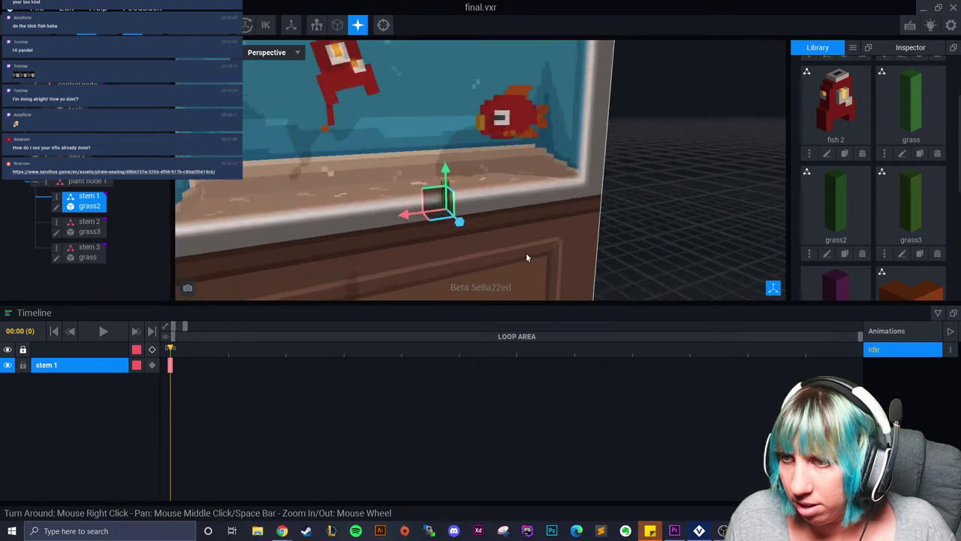
{"action": "scroll", "coordinate": [526, 255], "scroll_direction": "up", "scroll_amount": 2}
{"action": "left_click_drag", "start_coordinate": [447, 209], "coordinate": [406, 185]}
{"action": "mouse_move", "coordinate": [406, 185]}
{"action": "right_mouse_down"}
{"action": "mouse_move", "coordinate": [403, 193]}
{"action": "mouse_move", "coordinate": [421, 186]}
{"action": "mouse_move", "coordinate": [397, 178]}
{"action": "right_mouse_up"}
{"action": "left_click", "coordinate": [383, 26]}
{"action": "scroll", "coordinate": [484, 144], "scroll_direction": "up", "scroll_amount": 8}
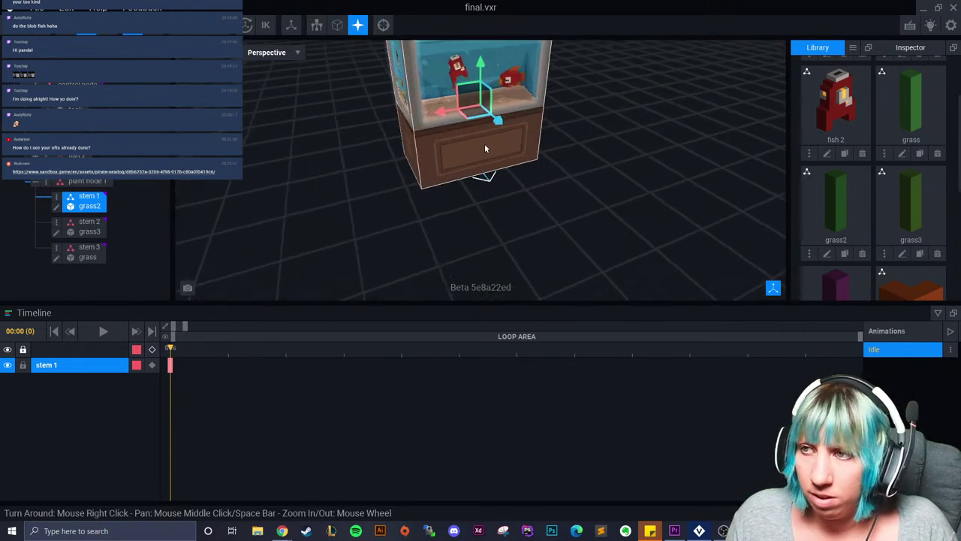
{"action": "middle_click_drag", "start_coordinate": [480, 138], "coordinate": [471, 220]}
{"action": "scroll", "coordinate": [471, 220], "scroll_direction": "up", "scroll_amount": 5}
{"action": "middle_click_drag", "start_coordinate": [481, 153], "coordinate": [468, 178]}
{"action": "left_click_drag", "start_coordinate": [478, 154], "coordinate": [447, 131]}
{"action": "right_click_drag", "start_coordinate": [457, 159], "coordinate": [464, 164]}
{"action": "mouse_move", "coordinate": [467, 89]}
{"action": "left_mouse_down"}
{"action": "mouse_move", "coordinate": [469, 134]}
{"action": "mouse_move", "coordinate": [467, 102]}
{"action": "left_mouse_up"}
{"action": "left_click_drag", "start_coordinate": [472, 157], "coordinate": [475, 165]}
- Move stem 2 up into the tank and stack it on top of stem 1
{"action": "left_click", "coordinate": [90, 225]}
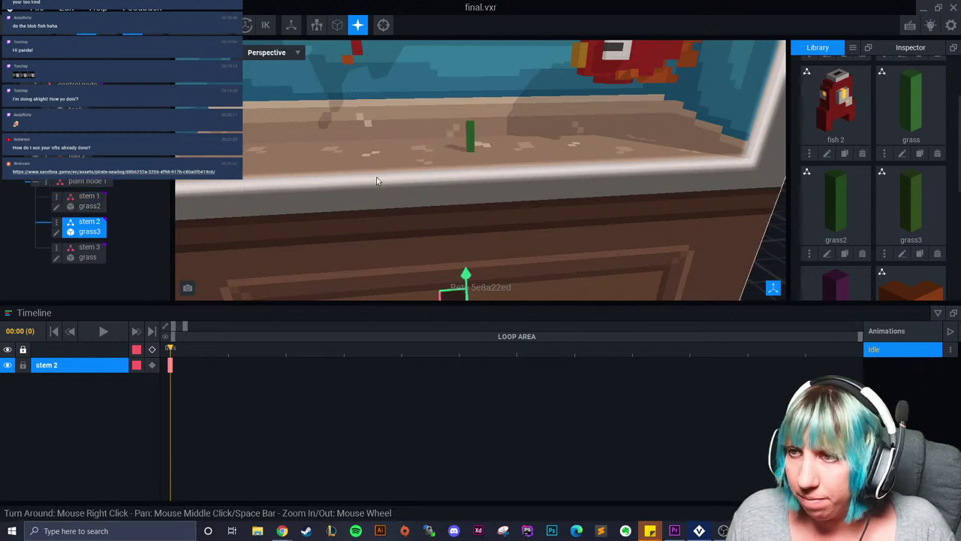
{"action": "left_click_drag", "start_coordinate": [470, 276], "coordinate": [475, 77]}
{"action": "scroll", "coordinate": [468, 112], "scroll_direction": "up", "scroll_amount": 1}
{"action": "left_click_drag", "start_coordinate": [466, 127], "coordinate": [471, 166]}
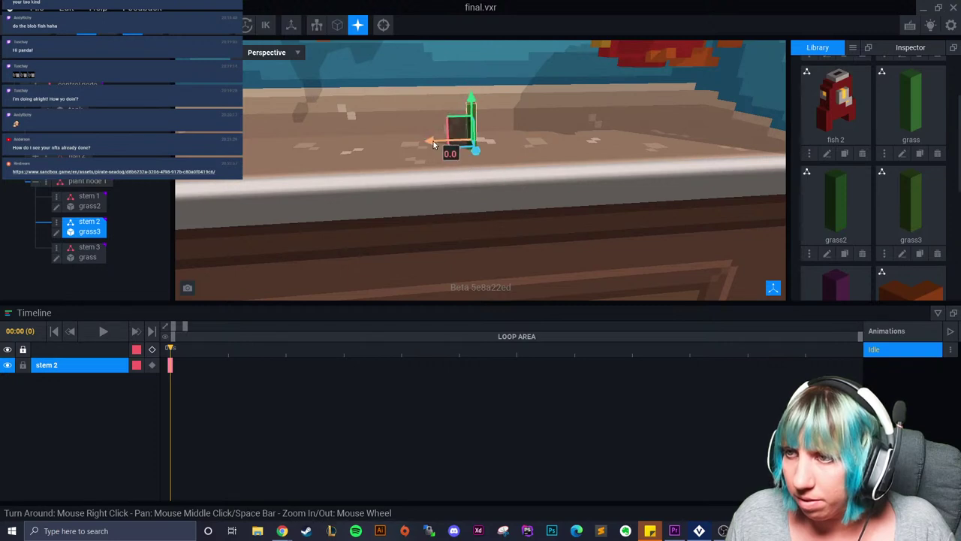
{"action": "left_click_drag", "start_coordinate": [471, 94], "coordinate": [469, 74]}
- Move stem 3 into the tank with a depth position of about 14 and stack it above stem 2
{"action": "left_click", "coordinate": [89, 252]}
{"action": "left_click_drag", "start_coordinate": [466, 289], "coordinate": [479, 161]}
{"action": "left_click_drag", "start_coordinate": [474, 95], "coordinate": [470, 45]}
{"action": "scroll", "coordinate": [504, 169], "scroll_direction": "up", "scroll_amount": 3}
{"action": "scroll", "coordinate": [503, 172], "scroll_direction": "up", "scroll_amount": 3}
{"action": "middle_click_drag", "start_coordinate": [502, 171], "coordinate": [498, 265]}
{"action": "left_click_drag", "start_coordinate": [482, 201], "coordinate": [478, 178]}
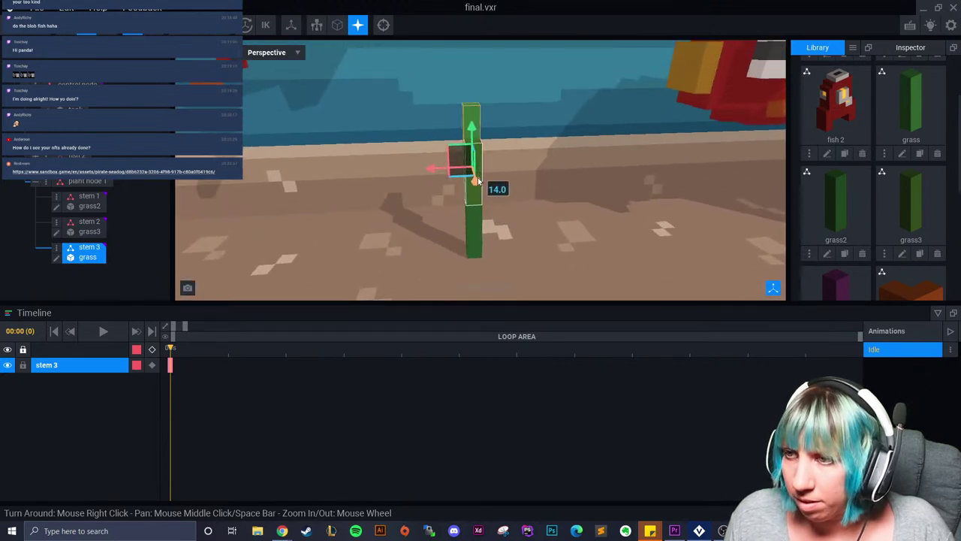
{"action": "left_click_drag", "start_coordinate": [473, 136], "coordinate": [473, 87]}
- Tilt stem 2 slightly and reposition it at a height of about 42.2 to meet the top of stem 1
{"action": "left_click", "coordinate": [473, 179]}
{"action": "left_click", "coordinate": [107, 25]}
{"action": "right_click_drag", "start_coordinate": [515, 214], "coordinate": [488, 202]}
{"action": "scroll", "coordinate": [486, 201], "scroll_direction": "up", "scroll_amount": 2}
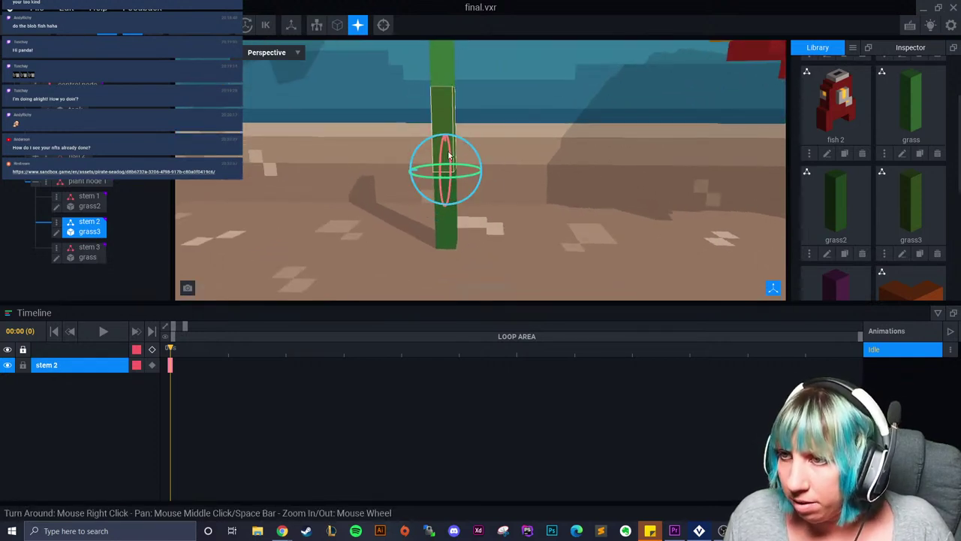
{"action": "left_click_drag", "start_coordinate": [442, 154], "coordinate": [443, 146]}
{"action": "right_click_drag", "start_coordinate": [410, 153], "coordinate": [387, 161]}
{"action": "left_click_drag", "start_coordinate": [380, 168], "coordinate": [361, 155]}
{"action": "left_click", "coordinate": [86, 26]}
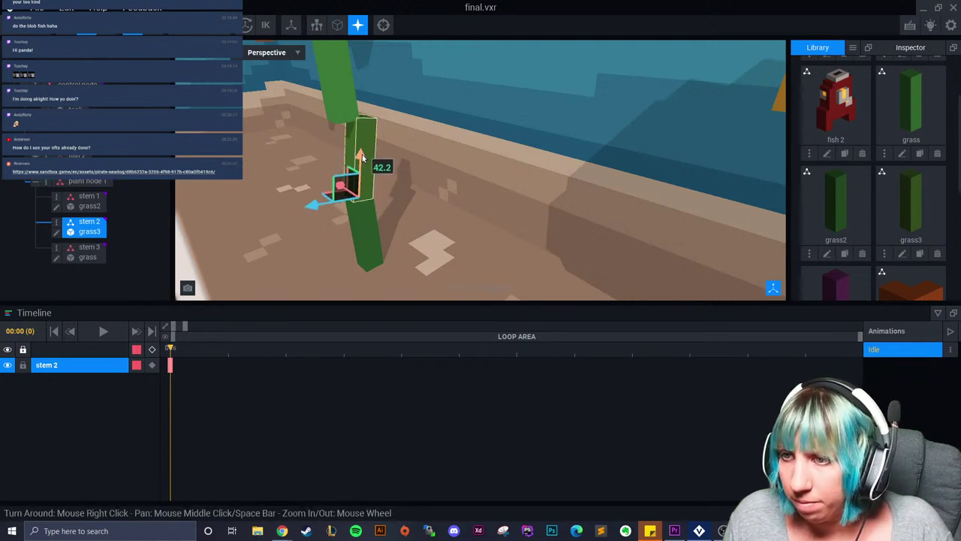
- Tilt stem 3 slightly and reposition it so that it continues the blade from the top of stem 2
{"action": "left_click", "coordinate": [344, 114]}
{"action": "left_click_drag", "start_coordinate": [298, 132], "coordinate": [337, 87]}
{"action": "key", "text": "e"}
{"action": "right_click_drag", "start_coordinate": [337, 88], "coordinate": [456, 136]}
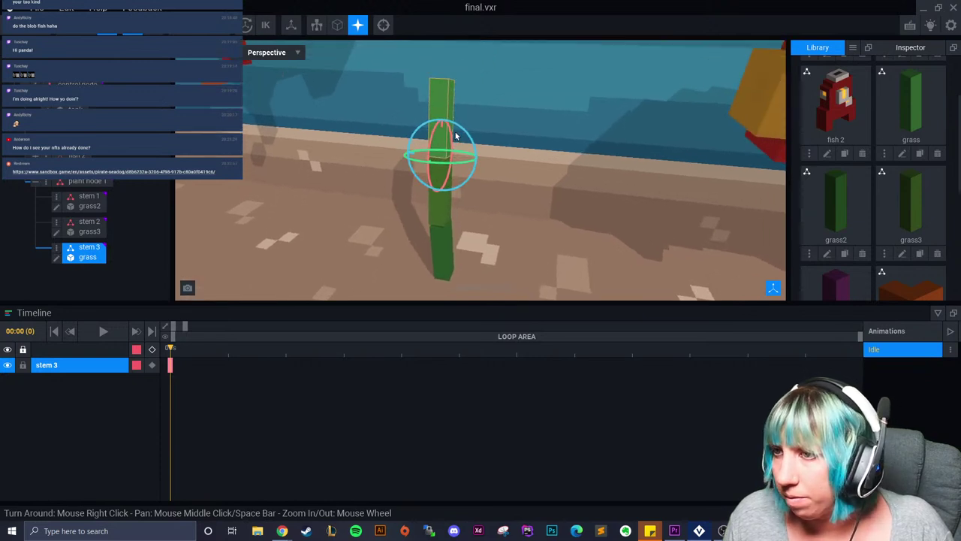
{"action": "left_click_drag", "start_coordinate": [465, 131], "coordinate": [439, 145]}
{"action": "left_click", "coordinate": [87, 27]}
{"action": "scroll", "coordinate": [455, 153], "scroll_direction": "up", "scroll_amount": 4}
{"action": "right_click_drag", "start_coordinate": [455, 153], "coordinate": [455, 153]}
{"action": "left_click_drag", "start_coordinate": [395, 152], "coordinate": [403, 154]}
{"action": "right_click_drag", "start_coordinate": [499, 190], "coordinate": [501, 193]}
{"action": "left_click_drag", "start_coordinate": [524, 184], "coordinate": [516, 184]}
- Duplicate plant node 1 with its stems and name the copy plant node 2
{"action": "left_click", "coordinate": [457, 212]}
{"action": "scroll", "coordinate": [485, 244], "scroll_direction": "down", "scroll_amount": 3}
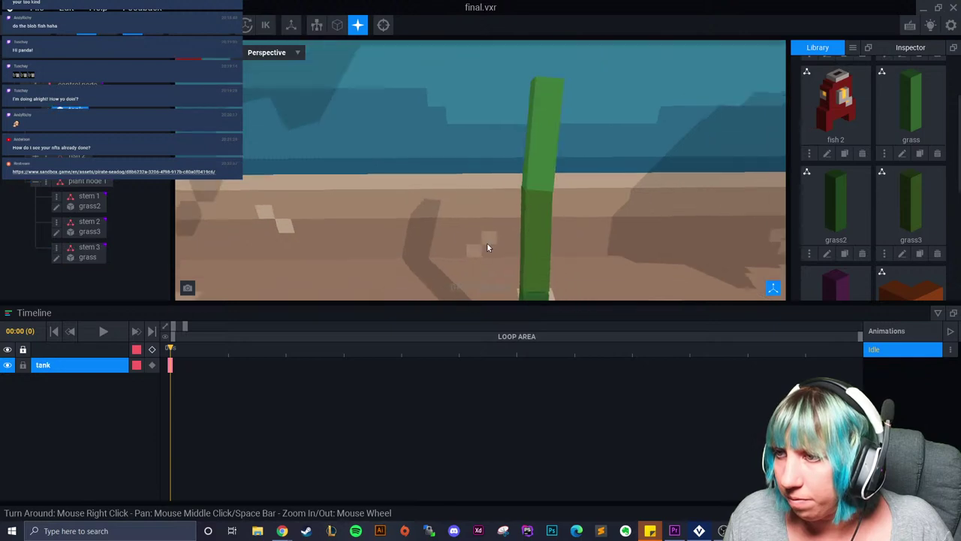
{"action": "scroll", "coordinate": [485, 247], "scroll_direction": "down", "scroll_amount": 10}
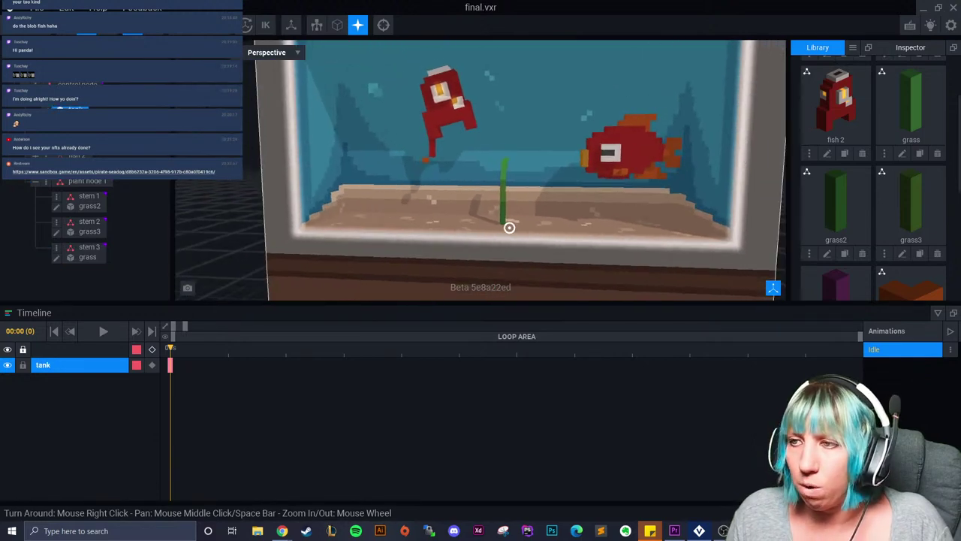
{"action": "scroll", "coordinate": [493, 222], "scroll_direction": "up", "scroll_amount": 2}
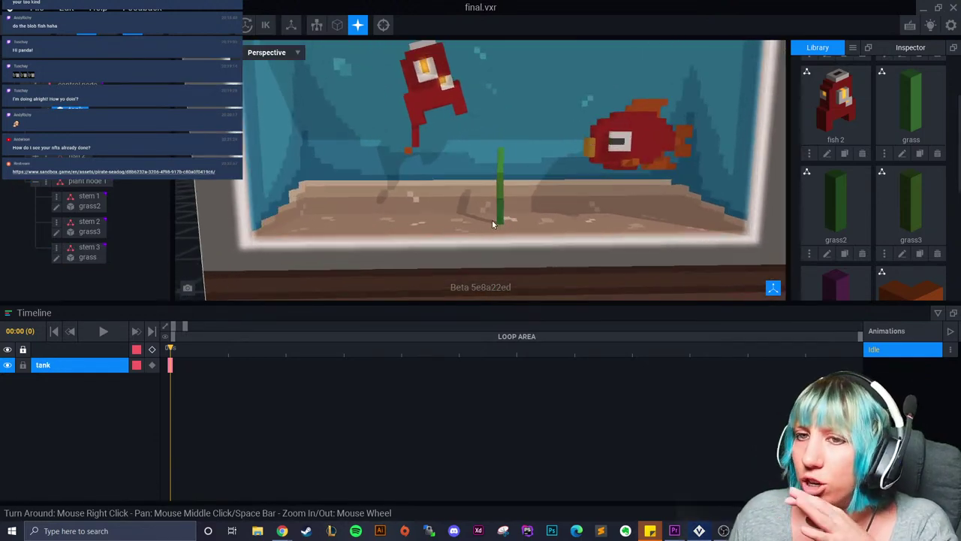
{"action": "scroll", "coordinate": [492, 224], "scroll_direction": "up", "scroll_amount": 2}
{"action": "left_click", "coordinate": [64, 183]}
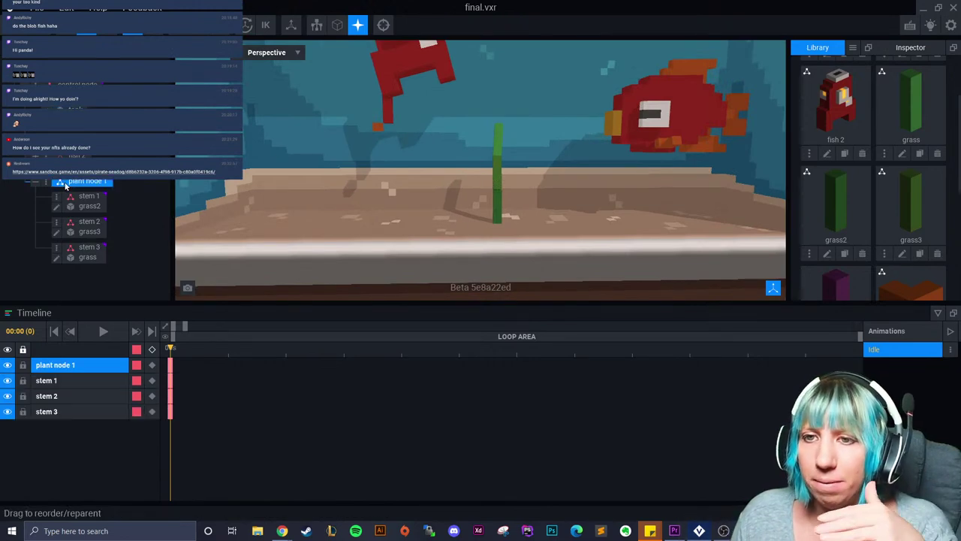
{"action": "right_click", "coordinate": [45, 186]}
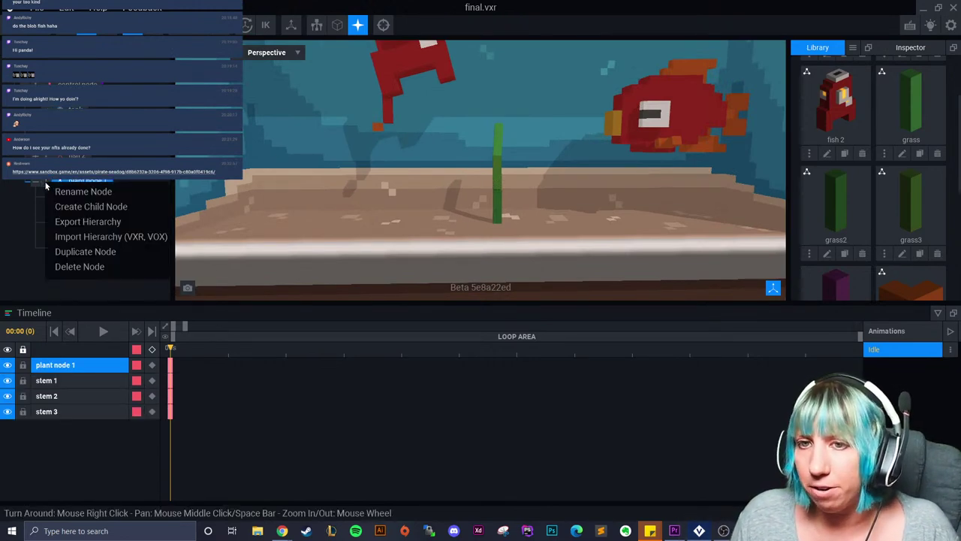
{"action": "left_click", "coordinate": [84, 252]}
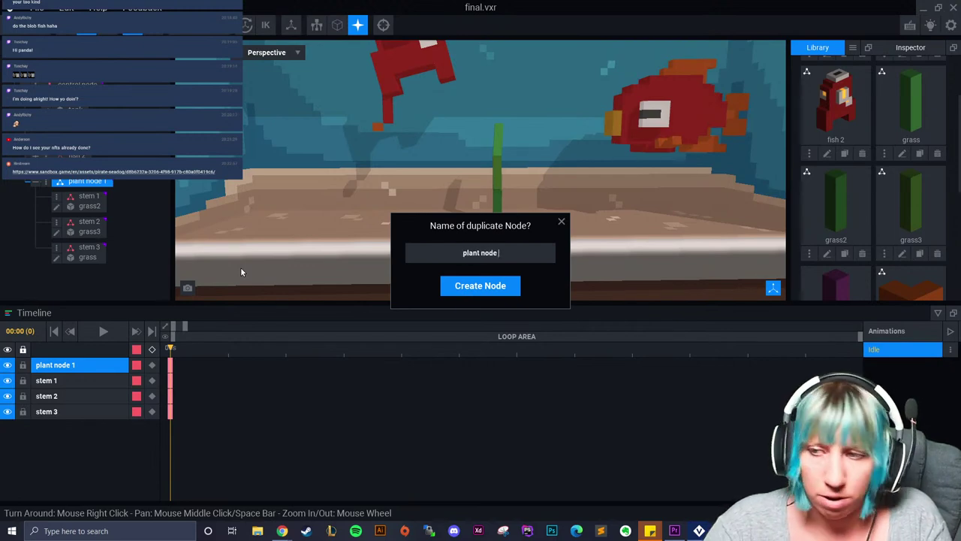
{"action": "type", "text": "2"}
{"action": "key", "text": "Return"}
- Move plant node 2 sideways and rotate it slightly so it stands beside the first plant
{"action": "right_click_drag", "start_coordinate": [475, 180], "coordinate": [450, 243]}
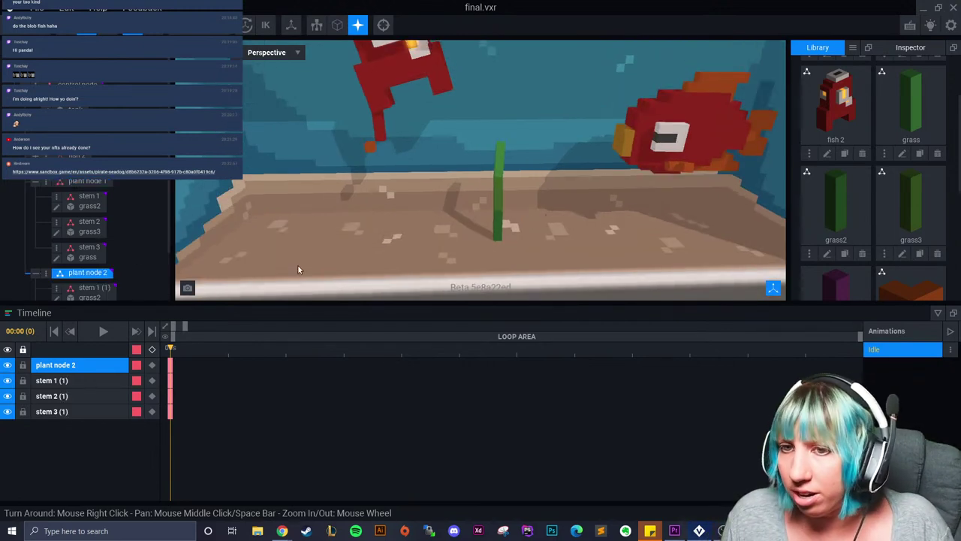
{"action": "scroll", "coordinate": [411, 236], "scroll_direction": "down", "scroll_amount": 5}
{"action": "middle_click_drag", "start_coordinate": [410, 243], "coordinate": [386, 236]}
{"action": "middle_click_drag", "start_coordinate": [467, 291], "coordinate": [434, 229]}
{"action": "left_click_drag", "start_coordinate": [412, 267], "coordinate": [434, 264]}
{"action": "left_click", "coordinate": [107, 25]}
{"action": "left_click_drag", "start_coordinate": [489, 238], "coordinate": [490, 231]}
{"action": "key", "text": "w"}
{"action": "left_click_drag", "start_coordinate": [430, 263], "coordinate": [404, 262]}
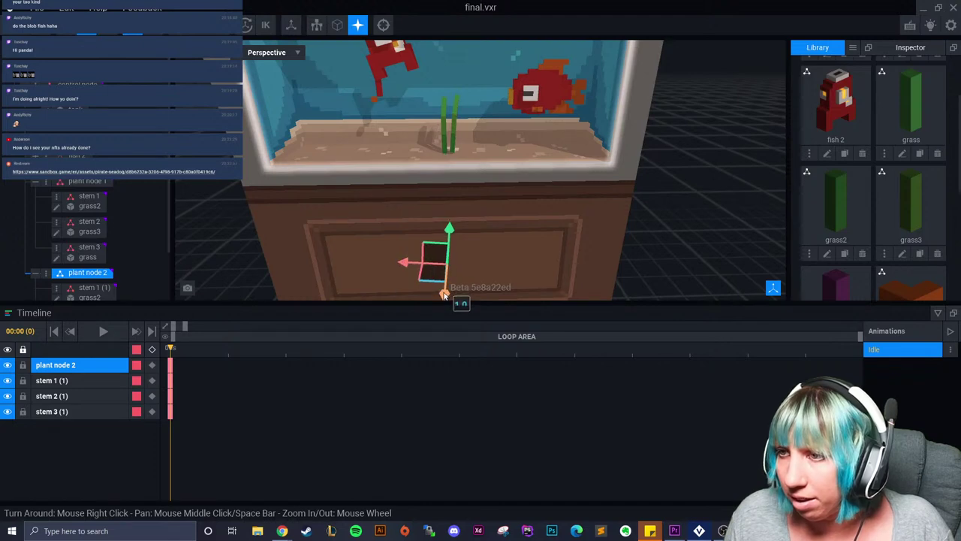
- Adjust the tilt of plant node 2 and shift it to an X position of about 4.5, bringing both blades together at the base
{"action": "scroll", "coordinate": [466, 208], "scroll_direction": "up", "scroll_amount": 4}
{"action": "middle_click_drag", "start_coordinate": [466, 208], "coordinate": [518, 274]}
{"action": "right_click_drag", "start_coordinate": [489, 193], "coordinate": [488, 193]}
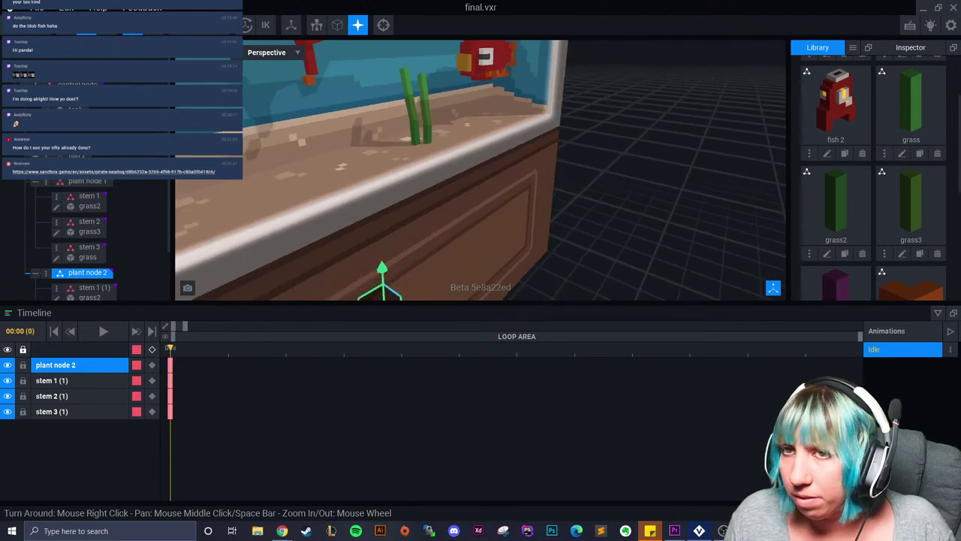
{"action": "left_click", "coordinate": [152, 26]}
{"action": "right_click_drag", "start_coordinate": [437, 148], "coordinate": [437, 148]}
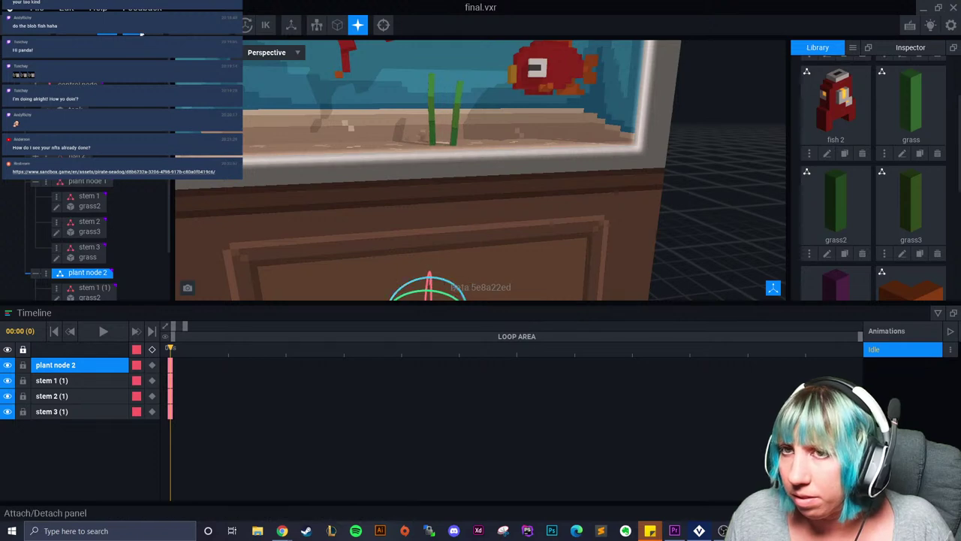
{"action": "left_click", "coordinate": [87, 25]}
{"action": "middle_click_drag", "start_coordinate": [450, 188], "coordinate": [452, 177]}
{"action": "left_click_drag", "start_coordinate": [432, 266], "coordinate": [431, 261]}
{"action": "scroll", "coordinate": [392, 242], "scroll_direction": "down", "scroll_amount": 1}
{"action": "left_click_drag", "start_coordinate": [390, 290], "coordinate": [377, 290]}
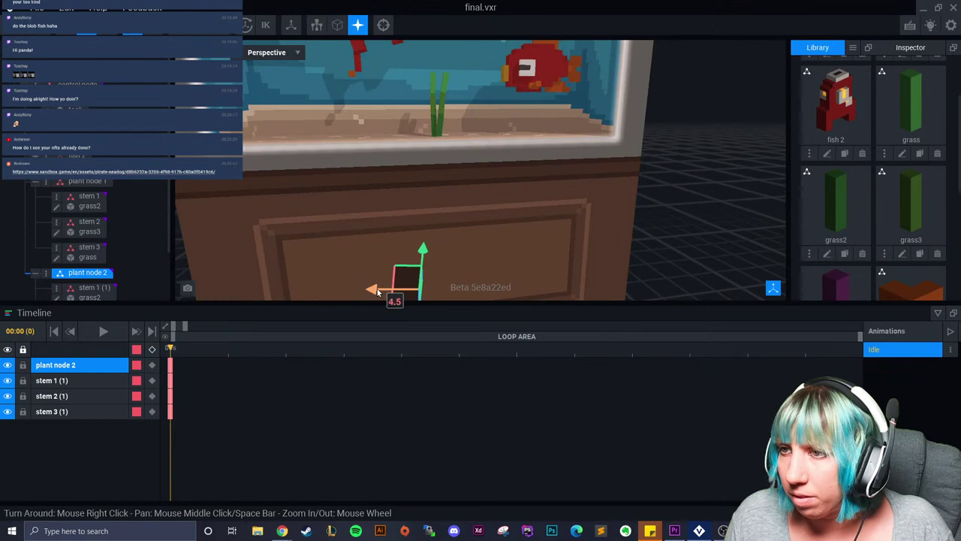
- Examine the two grass blades in the tank from several angles and distances
{"action": "left_click", "coordinate": [707, 223]}
{"action": "scroll", "coordinate": [518, 259], "scroll_direction": "down", "scroll_amount": 3}
{"action": "right_click_drag", "start_coordinate": [506, 265], "coordinate": [476, 260]}
{"action": "scroll", "coordinate": [475, 260], "scroll_direction": "up", "scroll_amount": 3}
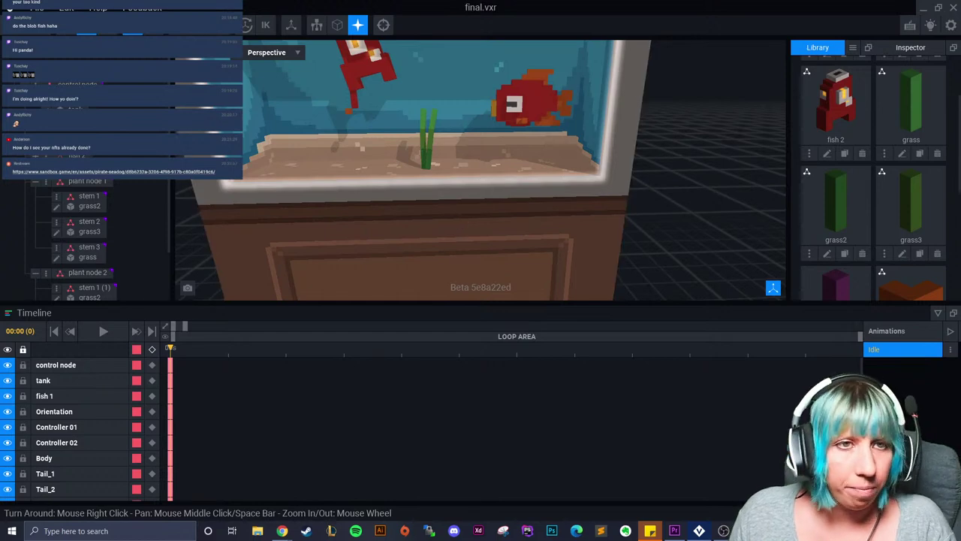
{"action": "key", "text": "super+d"}
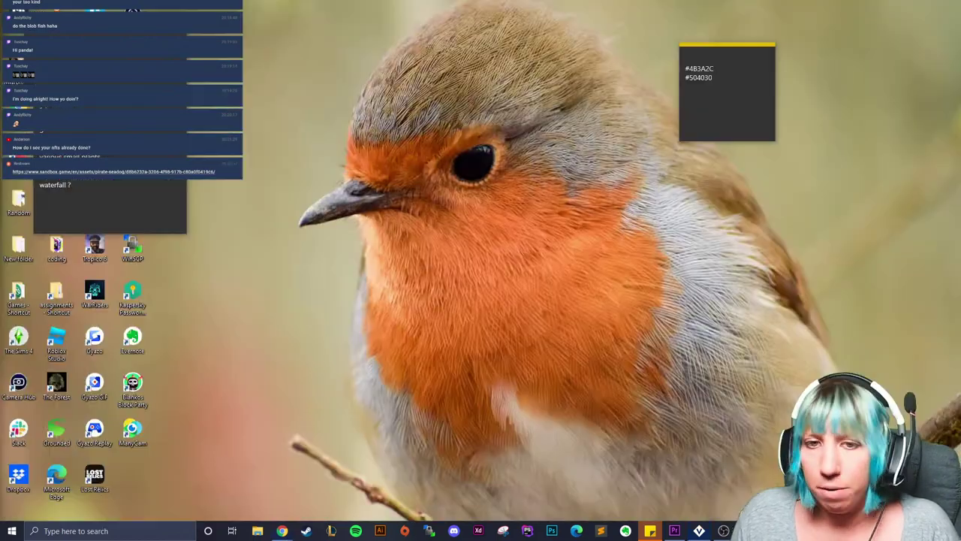
{"action": "key", "text": "super+d"}
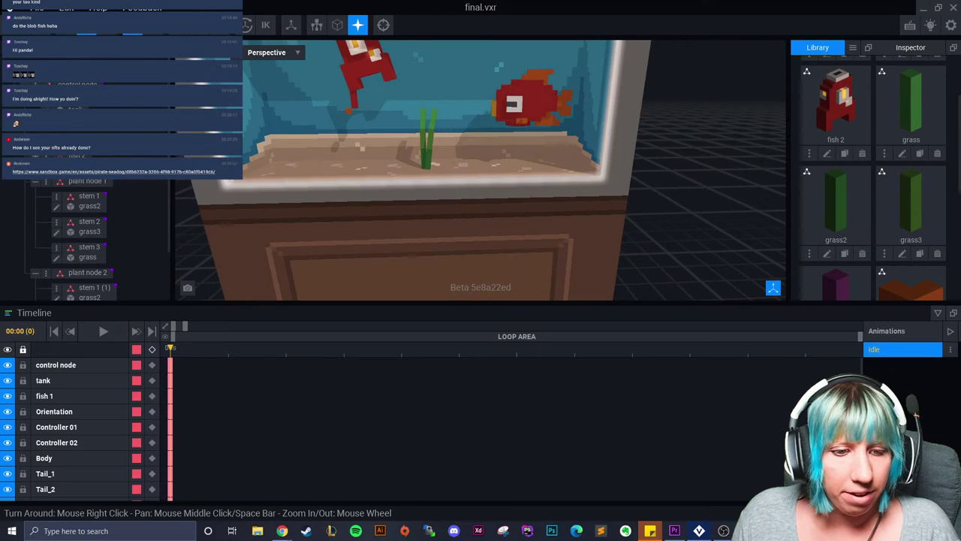
{"action": "scroll", "coordinate": [470, 178], "scroll_direction": "down", "scroll_amount": 6}
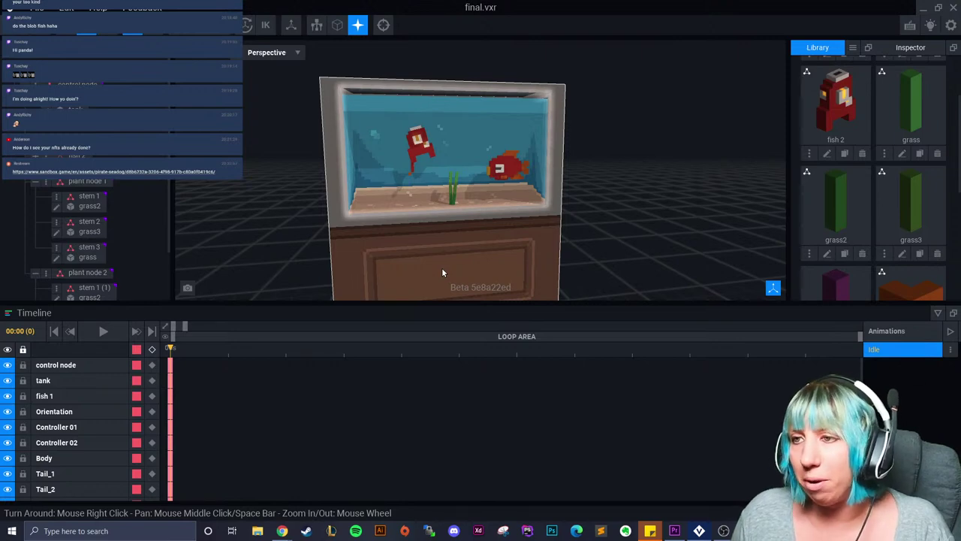
{"action": "right_click_drag", "start_coordinate": [442, 267], "coordinate": [425, 275]}
{"action": "scroll", "coordinate": [455, 173], "scroll_direction": "up", "scroll_amount": 3}
{"action": "right_click_drag", "start_coordinate": [455, 173], "coordinate": [271, 122]}
{"action": "scroll", "coordinate": [383, 166], "scroll_direction": "up", "scroll_amount": 3}
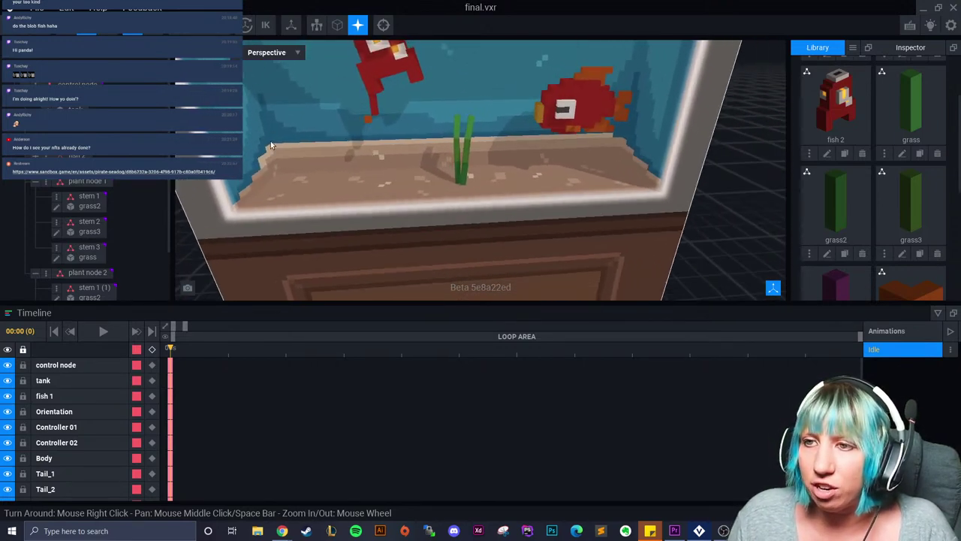
{"action": "right_click_drag", "start_coordinate": [335, 155], "coordinate": [471, 213]}
{"action": "scroll", "coordinate": [478, 200], "scroll_direction": "down", "scroll_amount": 4}
{"action": "scroll", "coordinate": [462, 219], "scroll_direction": "up", "scroll_amount": 4}
{"action": "scroll", "coordinate": [472, 213], "scroll_direction": "down", "scroll_amount": 2}
{"action": "scroll", "coordinate": [476, 222], "scroll_direction": "up", "scroll_amount": 4}
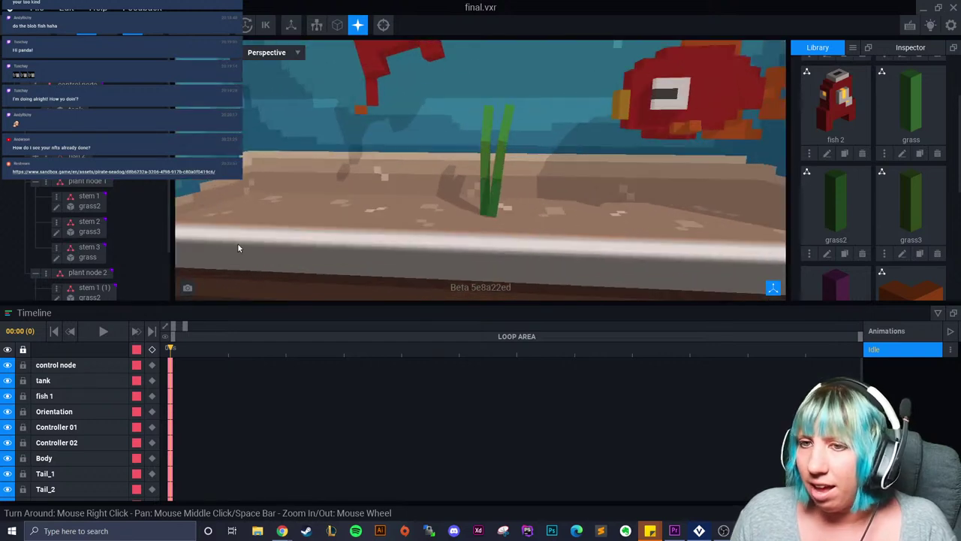
- Duplicate plant node 2 with its stems and name the copy plant node 3
{"action": "left_click", "coordinate": [84, 275]}
{"action": "scroll", "coordinate": [42, 241], "scroll_direction": "down", "scroll_amount": 2}
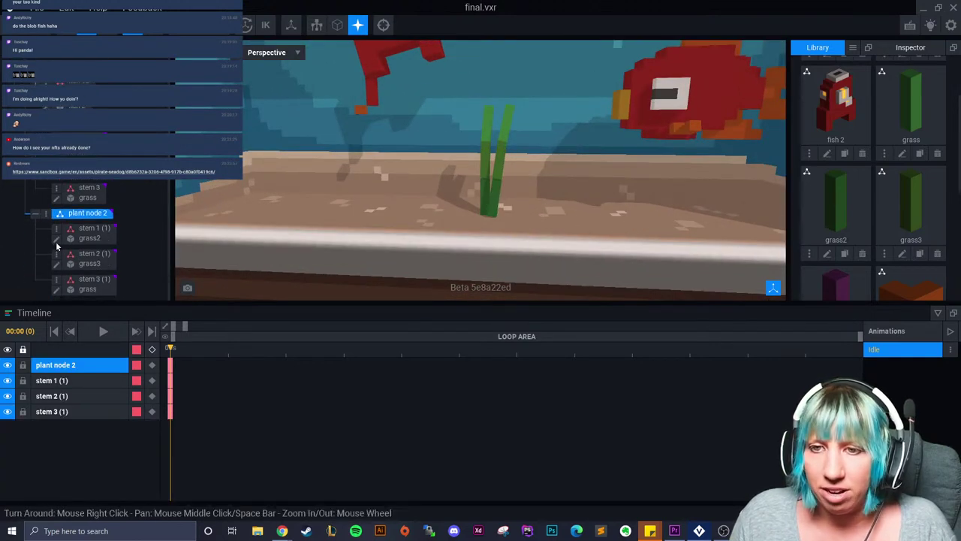
{"action": "left_click", "coordinate": [36, 121]}
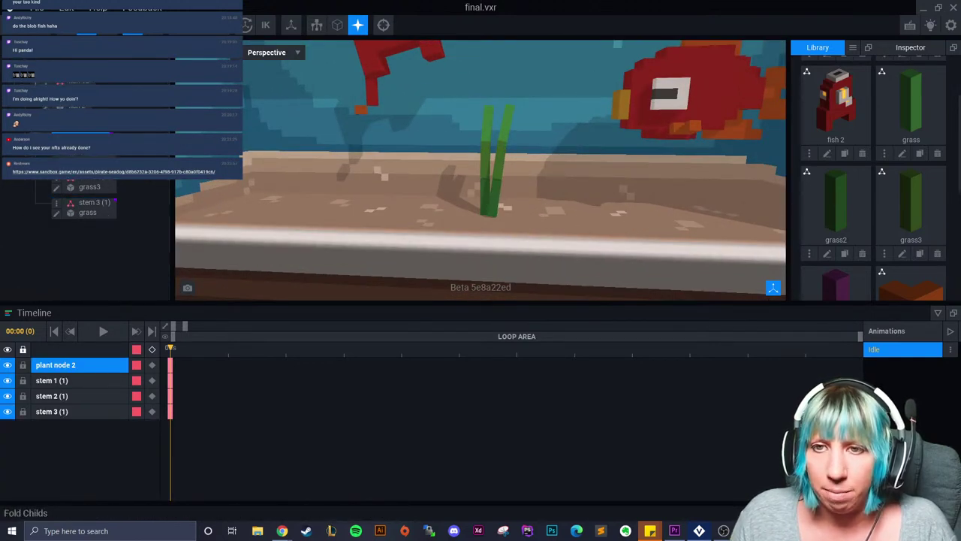
{"action": "left_click", "coordinate": [56, 176]}
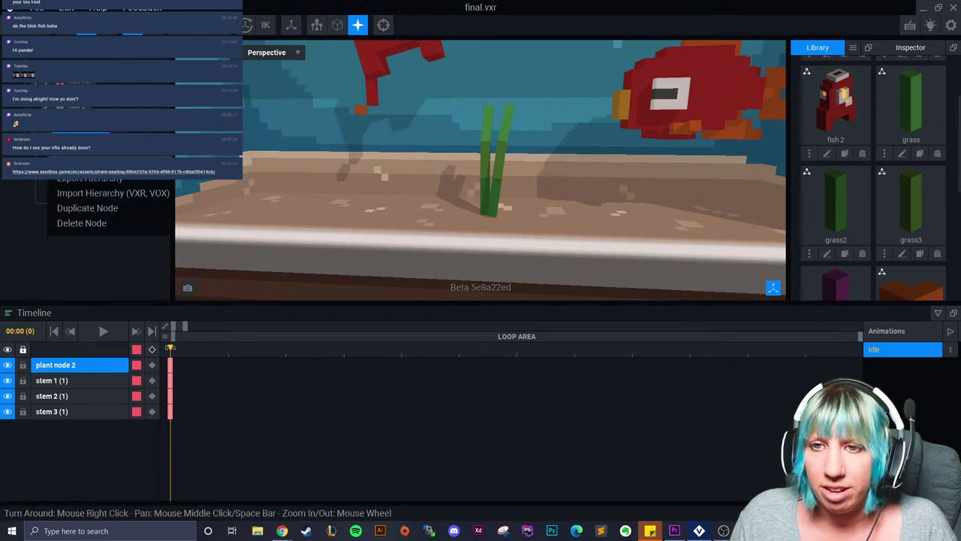
{"action": "left_click", "coordinate": [90, 208]}
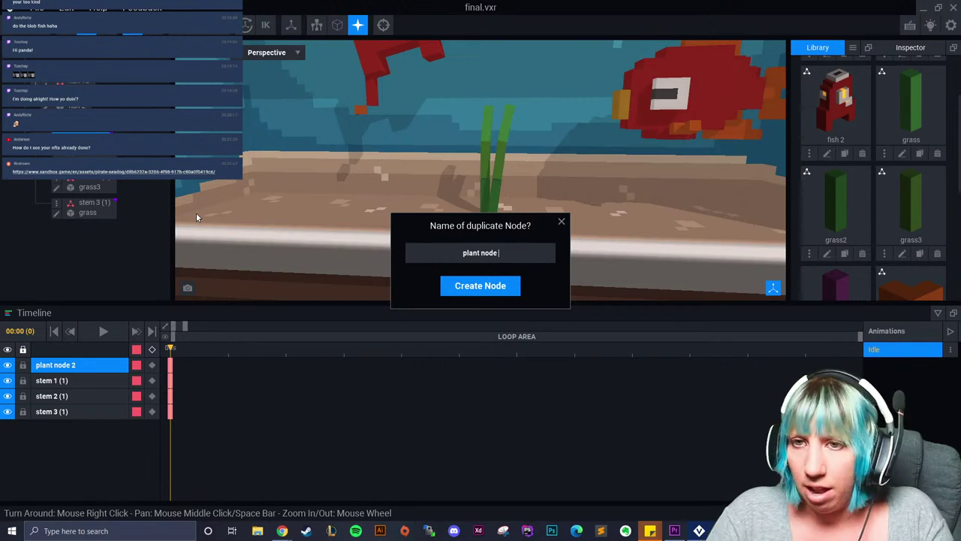
{"action": "type", "text": "3"}
{"action": "key", "text": "Return"}
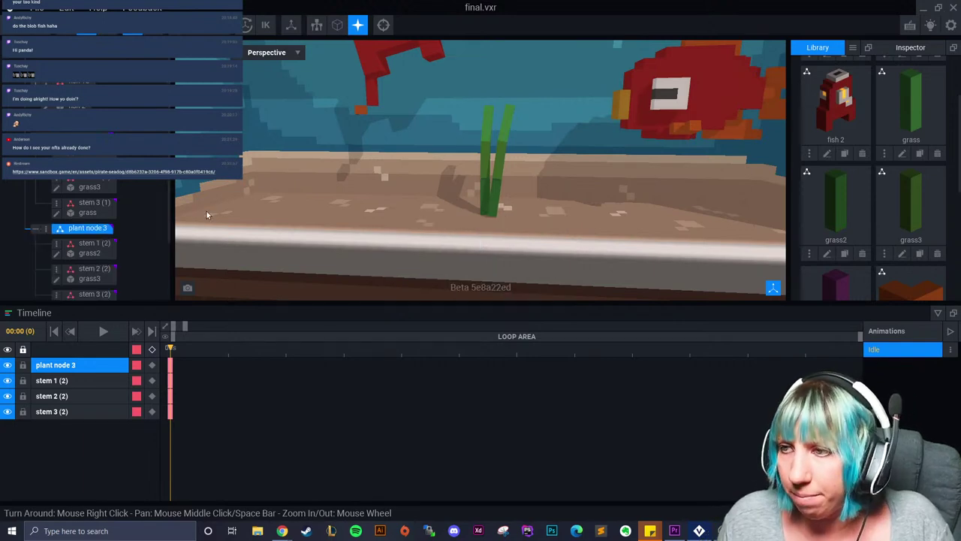
- Move plant node 3 sideways away from the other two blades and rotate it to about 350°
{"action": "scroll", "coordinate": [411, 274], "scroll_direction": "down", "scroll_amount": 5}
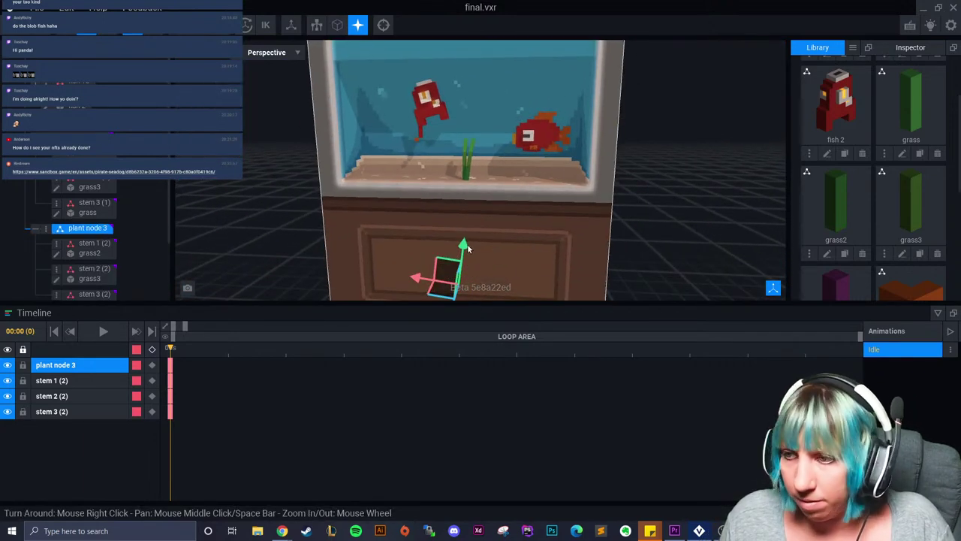
{"action": "mouse_move", "coordinate": [463, 245]}
{"action": "left_mouse_down"}
{"action": "mouse_move", "coordinate": [469, 197]}
{"action": "mouse_move", "coordinate": [454, 248]}
{"action": "left_mouse_up"}
{"action": "left_click_drag", "start_coordinate": [414, 279], "coordinate": [397, 278]}
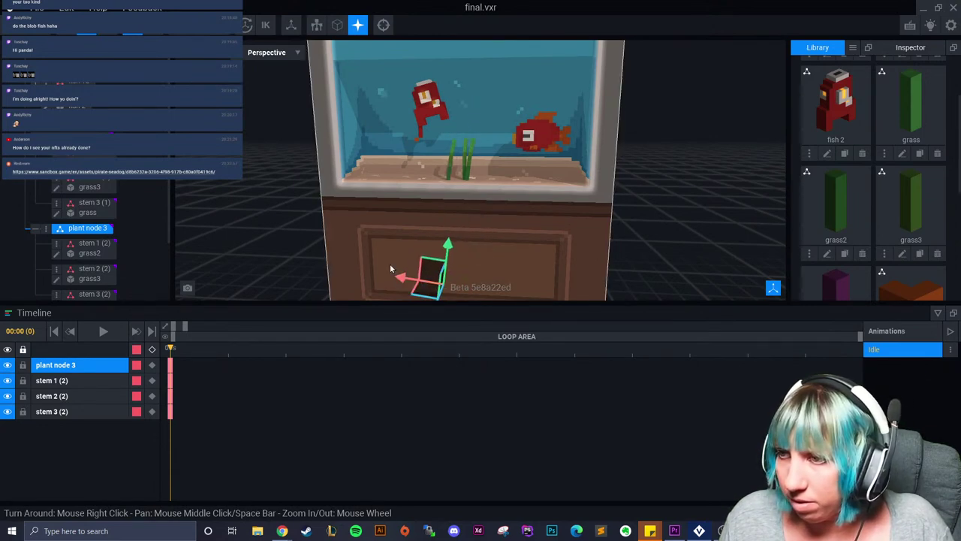
{"action": "left_click", "coordinate": [101, 30]}
{"action": "mouse_move", "coordinate": [450, 252]}
{"action": "left_mouse_down"}
{"action": "mouse_move", "coordinate": [460, 255]}
{"action": "mouse_move", "coordinate": [443, 252]}
{"action": "left_mouse_up"}
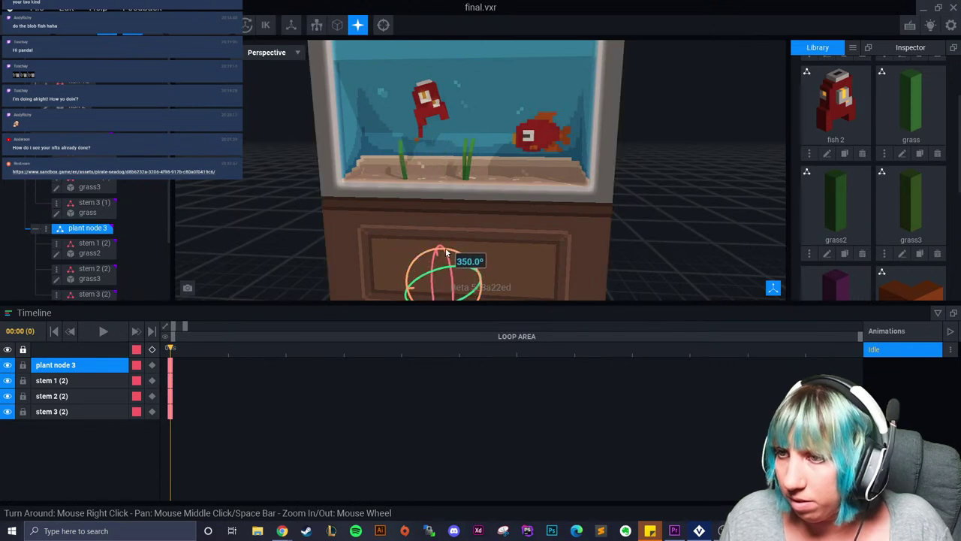
{"action": "left_click", "coordinate": [86, 28]}
{"action": "scroll", "coordinate": [453, 213], "scroll_direction": "up", "scroll_amount": 4}
{"action": "scroll", "coordinate": [452, 208], "scroll_direction": "down", "scroll_amount": 3}
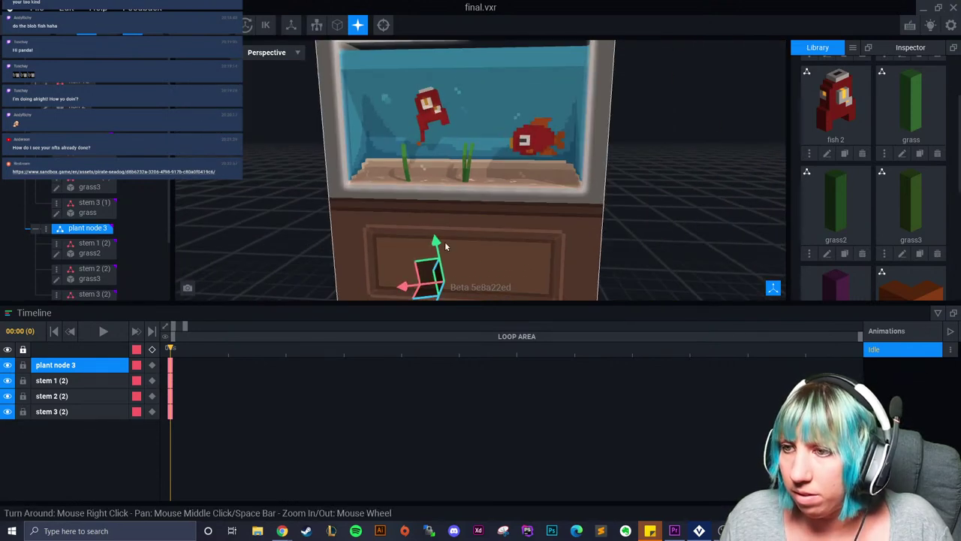
- Move plant node 3 back toward the other blades and adjust its depth so the three stand close together
{"action": "left_click_drag", "start_coordinate": [423, 296], "coordinate": [443, 286]}
{"action": "mouse_move", "coordinate": [474, 245]}
{"action": "left_mouse_down"}
{"action": "mouse_move", "coordinate": [476, 236]}
{"action": "mouse_move", "coordinate": [477, 247]}
{"action": "left_mouse_up"}
{"action": "left_click_drag", "start_coordinate": [446, 289], "coordinate": [482, 278]}
{"action": "scroll", "coordinate": [480, 283], "scroll_direction": "down", "scroll_amount": 3}
{"action": "left_click_drag", "start_coordinate": [477, 298], "coordinate": [478, 289]}
{"action": "scroll", "coordinate": [434, 196], "scroll_direction": "up", "scroll_amount": 3}
{"action": "scroll", "coordinate": [381, 193], "scroll_direction": "up", "scroll_amount": 3}
{"action": "scroll", "coordinate": [455, 223], "scroll_direction": "down", "scroll_amount": 1}
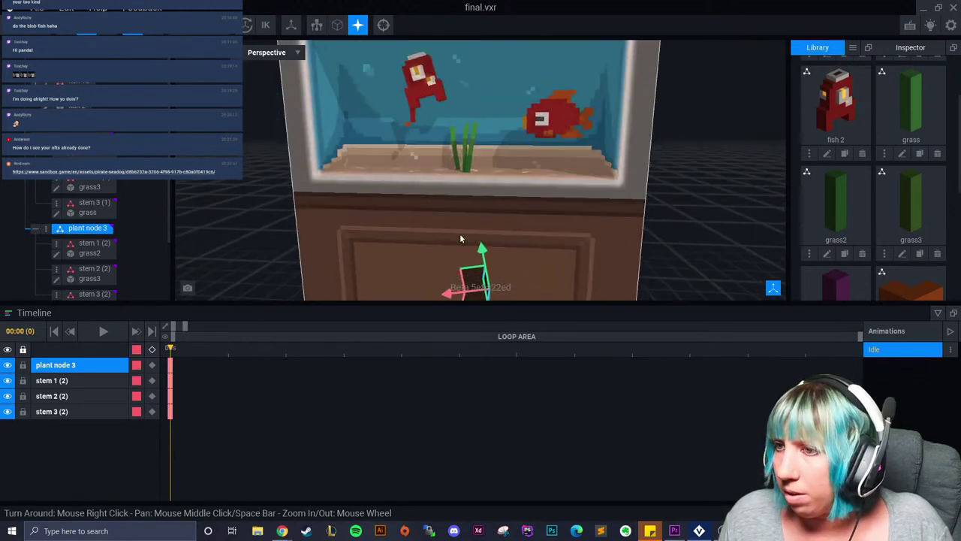
- Lower plant node 3 to a height of about -2.3 and nudge it sideways at the base of the plant
{"action": "right_click_drag", "start_coordinate": [534, 230], "coordinate": [517, 256]}
{"action": "left_click_drag", "start_coordinate": [460, 244], "coordinate": [462, 244]}
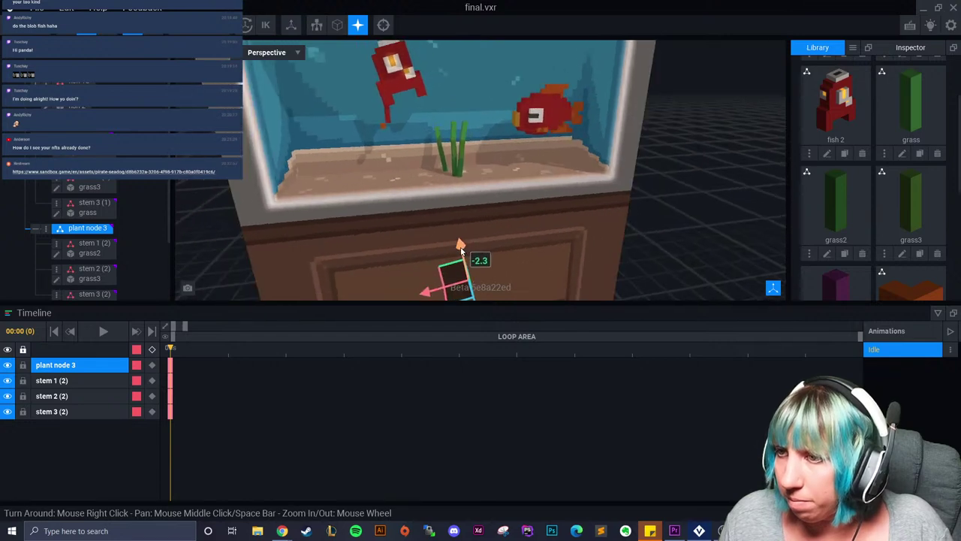
{"action": "scroll", "coordinate": [426, 156], "scroll_direction": "up", "scroll_amount": 3}
{"action": "middle_click_drag", "start_coordinate": [427, 156], "coordinate": [428, 198]}
{"action": "scroll", "coordinate": [414, 178], "scroll_direction": "up", "scroll_amount": 2}
{"action": "right_click_drag", "start_coordinate": [414, 178], "coordinate": [414, 178]}
{"action": "left_click", "coordinate": [391, 172]}
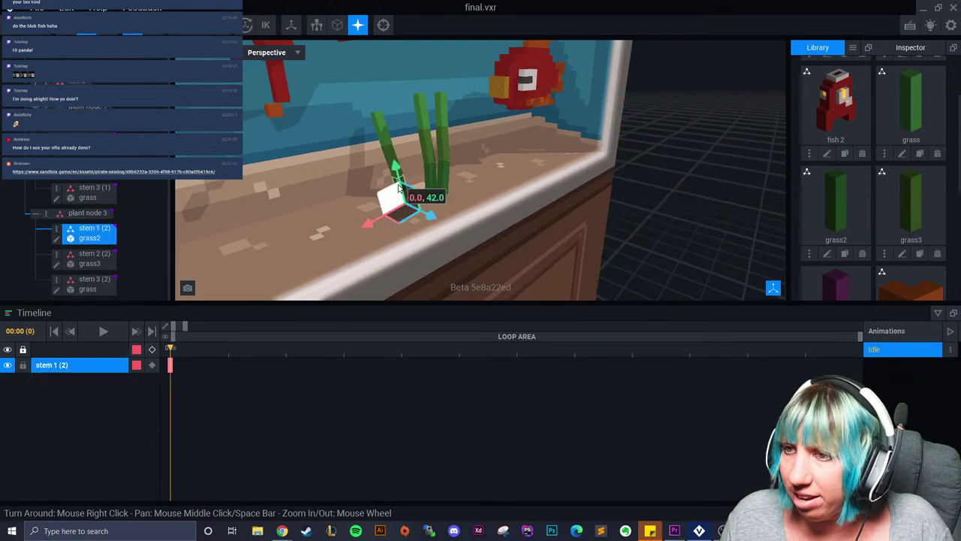
{"action": "left_click", "coordinate": [87, 212]}
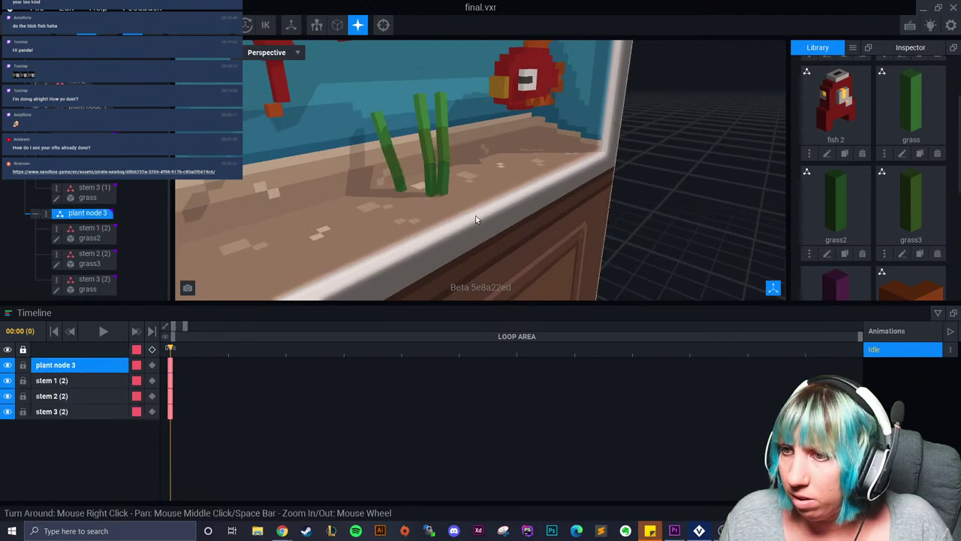
{"action": "right_click_drag", "start_coordinate": [446, 198], "coordinate": [461, 256]}
{"action": "left_click_drag", "start_coordinate": [398, 268], "coordinate": [398, 267]}
- Adjust the tilt and position of stems 2 and 3 of plant node 3 to bend the blade's upper part
{"action": "scroll", "coordinate": [381, 178], "scroll_direction": "up", "scroll_amount": 2}
{"action": "right_click_drag", "start_coordinate": [382, 178], "coordinate": [380, 180]}
{"action": "left_click", "coordinate": [386, 138]}
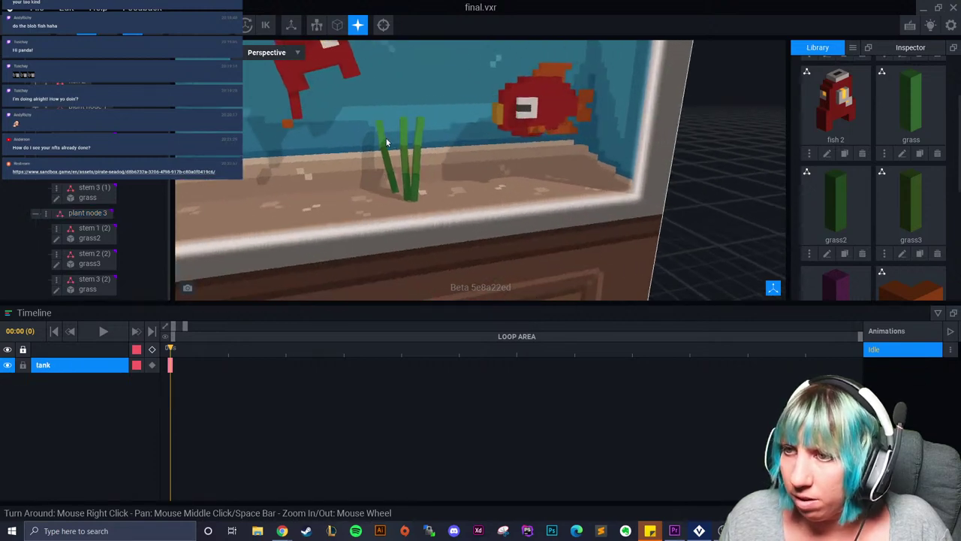
{"action": "left_click", "coordinate": [380, 137]}
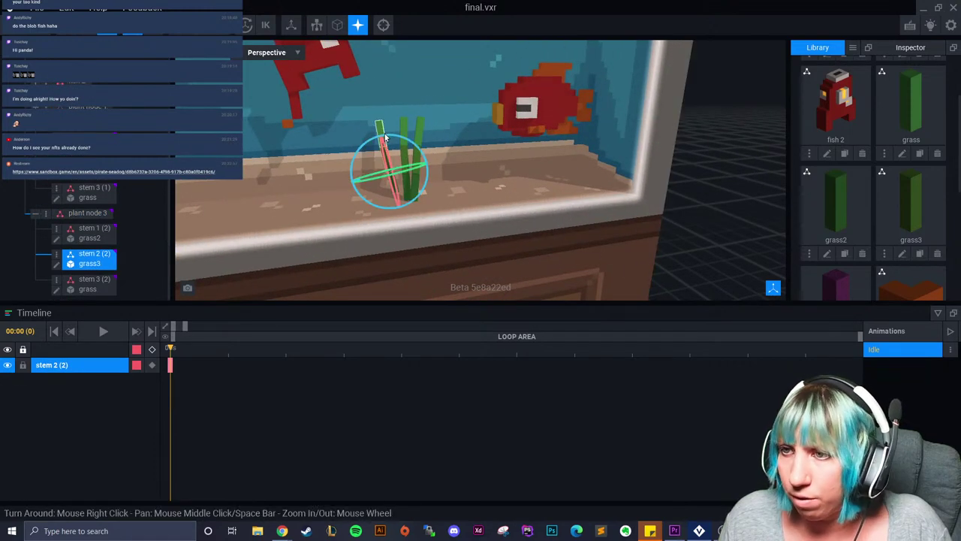
{"action": "left_click_drag", "start_coordinate": [395, 134], "coordinate": [400, 112]}
{"action": "left_click", "coordinate": [382, 132]}
{"action": "left_click", "coordinate": [399, 112]}
{"action": "left_click", "coordinate": [383, 126]}
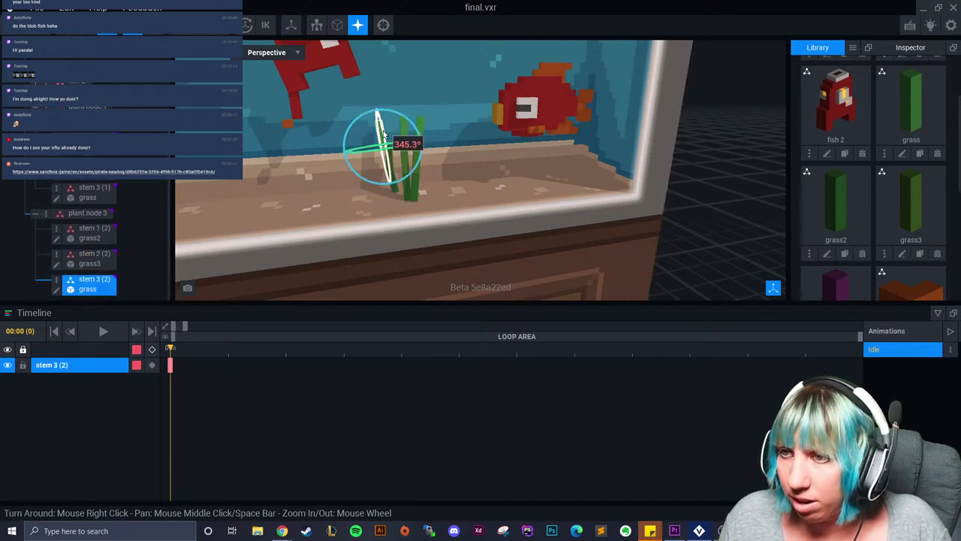
{"action": "scroll", "coordinate": [409, 150], "scroll_direction": "up", "scroll_amount": 8}
{"action": "right_click_drag", "start_coordinate": [480, 183], "coordinate": [494, 184]}
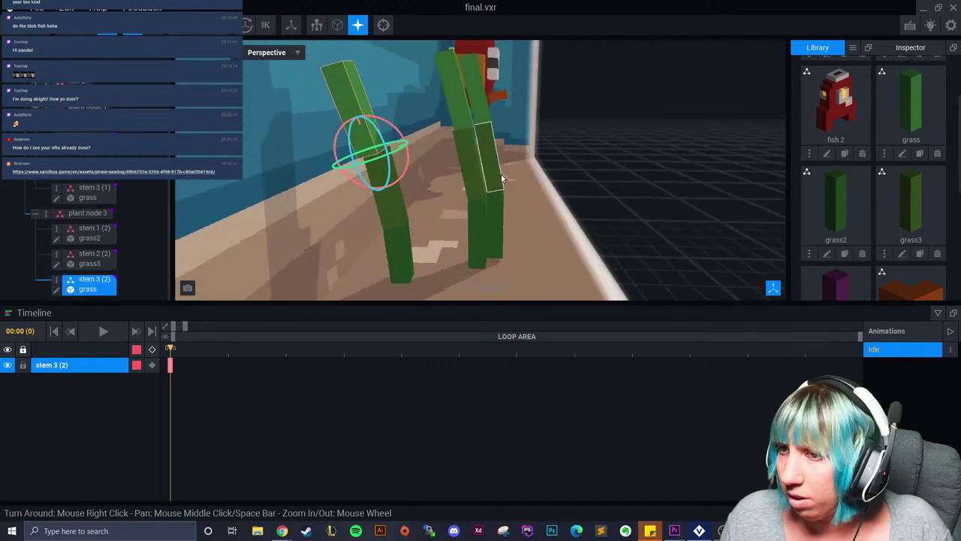
{"action": "right_click_drag", "start_coordinate": [381, 132], "coordinate": [251, 126]}
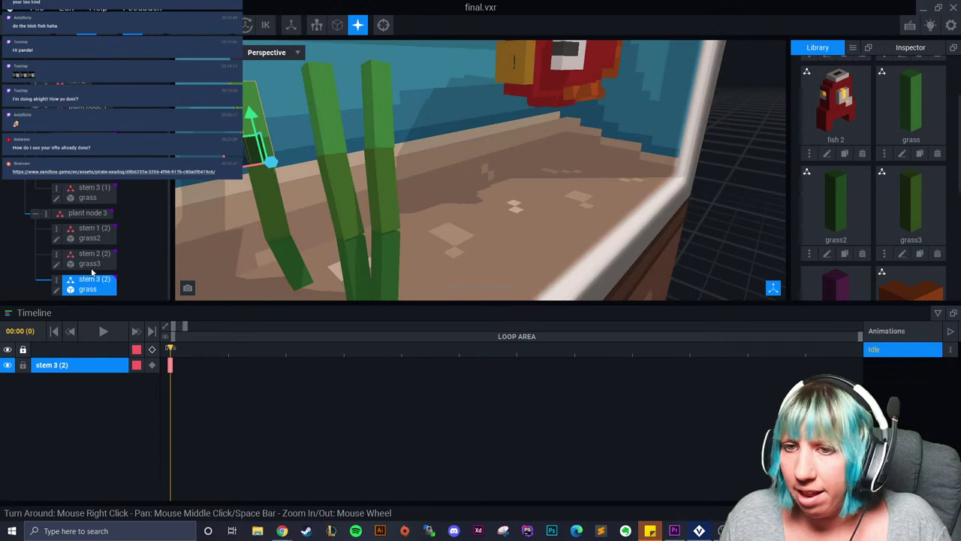
- Create a child node named stem 4 under plant node 3 and assign the purple grass4 model to it
{"action": "right_click", "coordinate": [54, 214]}
{"action": "left_click", "coordinate": [96, 241]}
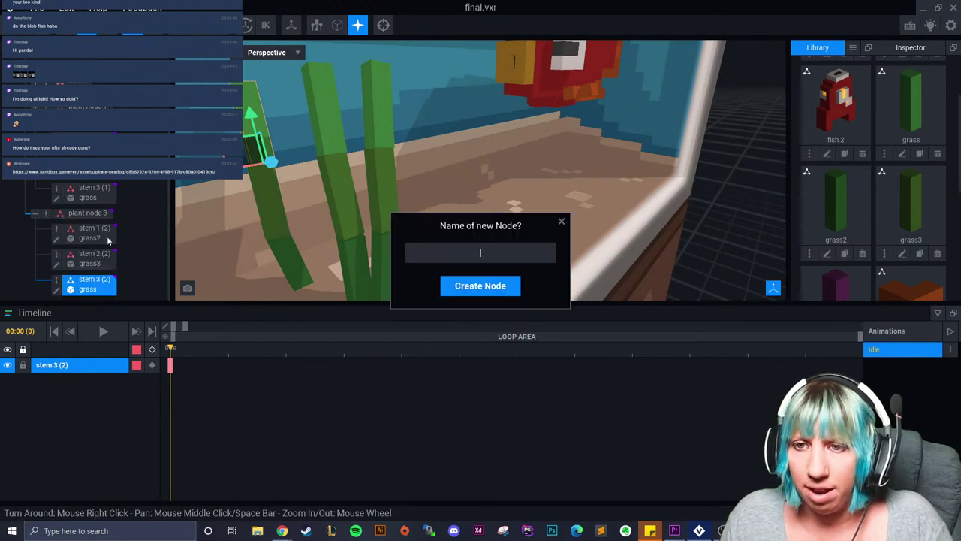
{"action": "type", "text": "stem 4"}
{"action": "key", "text": "Return"}
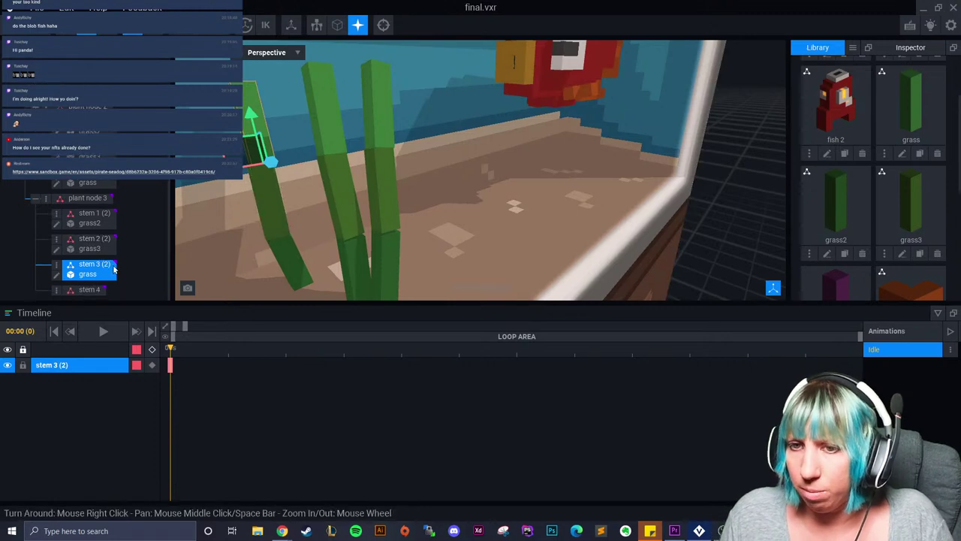
{"action": "left_click_drag", "start_coordinate": [836, 284], "coordinate": [87, 293]}
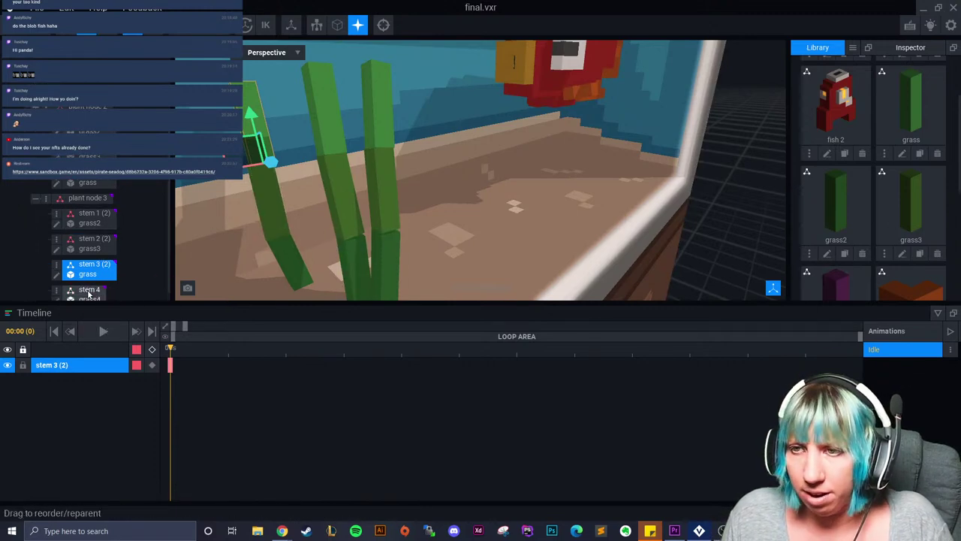
- Move stem 4 up and across the tank to the upper end of the third grass blade
{"action": "left_click", "coordinate": [89, 294]}
{"action": "scroll", "coordinate": [351, 250], "scroll_direction": "down", "scroll_amount": 10}
{"action": "left_click_drag", "start_coordinate": [366, 223], "coordinate": [324, 96]}
{"action": "scroll", "coordinate": [359, 142], "scroll_direction": "up", "scroll_amount": 6}
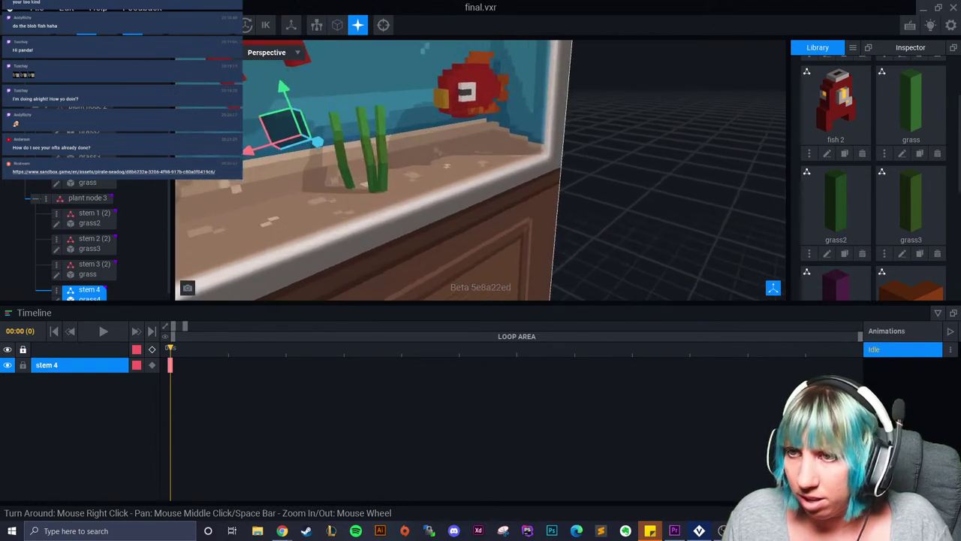
{"action": "middle_click_drag", "start_coordinate": [357, 155], "coordinate": [380, 204]}
{"action": "left_click_drag", "start_coordinate": [337, 184], "coordinate": [385, 229]}
{"action": "left_click_drag", "start_coordinate": [350, 180], "coordinate": [340, 148]}
{"action": "scroll", "coordinate": [353, 165], "scroll_direction": "up", "scroll_amount": 5}
{"action": "right_click_drag", "start_coordinate": [354, 166], "coordinate": [331, 180]}
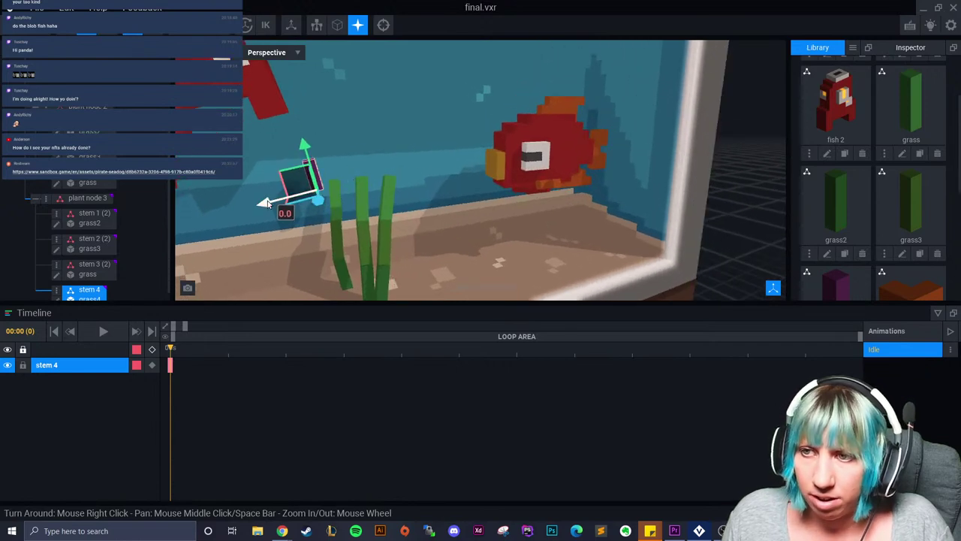
- Align the purple stem 4 on the tip of the third blade in depth and tilt, at an X position of about -1.6
{"action": "right_click_drag", "start_coordinate": [383, 201], "coordinate": [537, 200]}
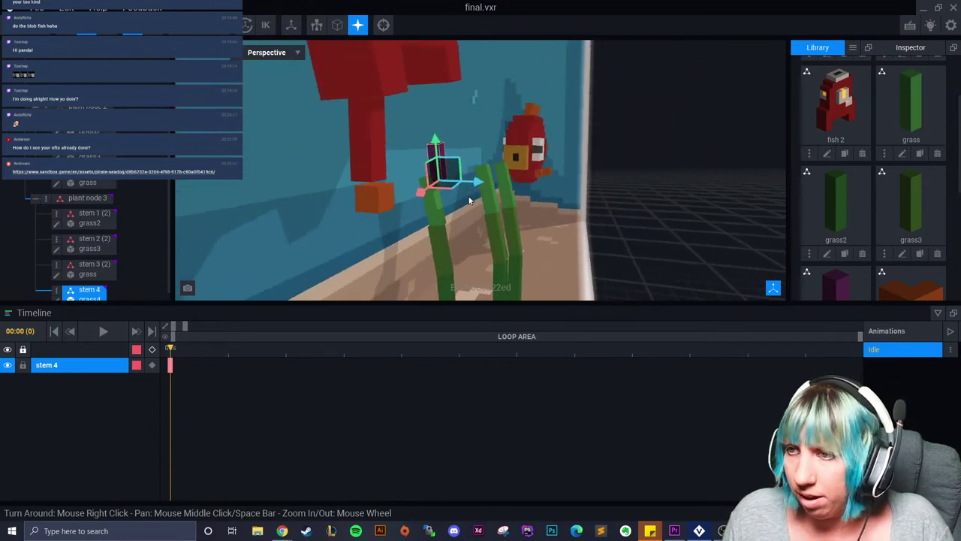
{"action": "scroll", "coordinate": [472, 199], "scroll_direction": "up", "scroll_amount": 5}
{"action": "left_click", "coordinate": [432, 163]}
{"action": "left_click", "coordinate": [411, 144]}
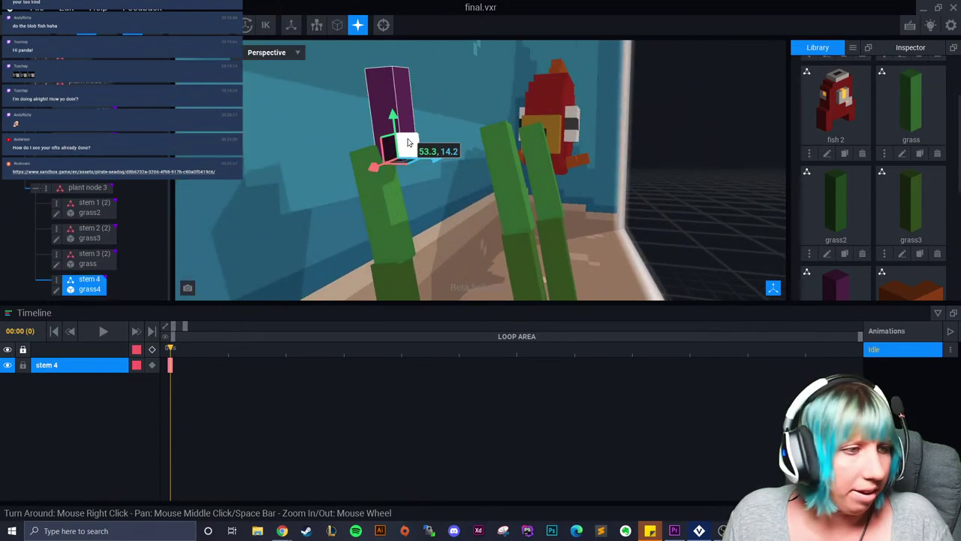
{"action": "mouse_move", "coordinate": [424, 162]}
{"action": "left_mouse_down"}
{"action": "mouse_move", "coordinate": [349, 175]}
{"action": "mouse_move", "coordinate": [411, 169]}
{"action": "left_mouse_up"}
{"action": "left_click_drag", "start_coordinate": [368, 122], "coordinate": [367, 115]}
{"action": "right_click_drag", "start_coordinate": [471, 197], "coordinate": [272, 171]}
{"action": "left_click_drag", "start_coordinate": [250, 164], "coordinate": [259, 163]}
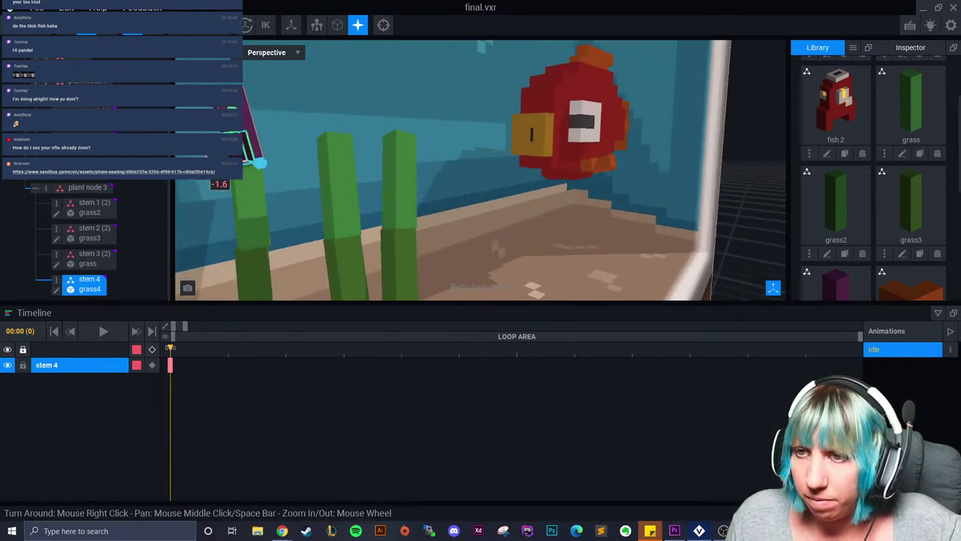
- Collapse plant nodes 2 and 3 in the hierarchy and nest both under plant node 1
{"action": "double_click", "coordinate": [486, 231]}
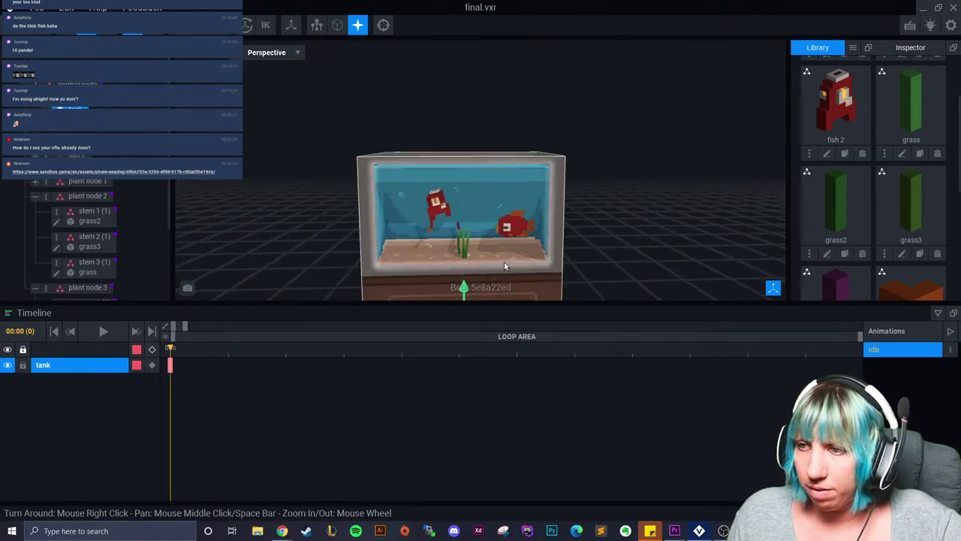
{"action": "left_click", "coordinate": [34, 198]}
{"action": "left_click", "coordinate": [35, 211]}
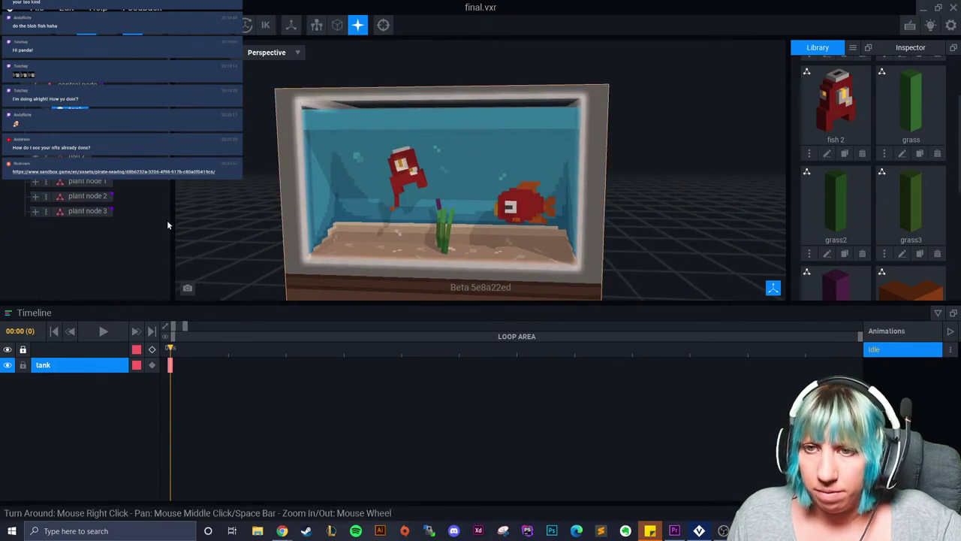
{"action": "scroll", "coordinate": [284, 239], "scroll_direction": "down", "scroll_amount": 3}
{"action": "right_click_drag", "start_coordinate": [385, 236], "coordinate": [386, 236]}
{"action": "scroll", "coordinate": [463, 256], "scroll_direction": "up", "scroll_amount": 3}
{"action": "right_click_drag", "start_coordinate": [463, 255], "coordinate": [473, 260]}
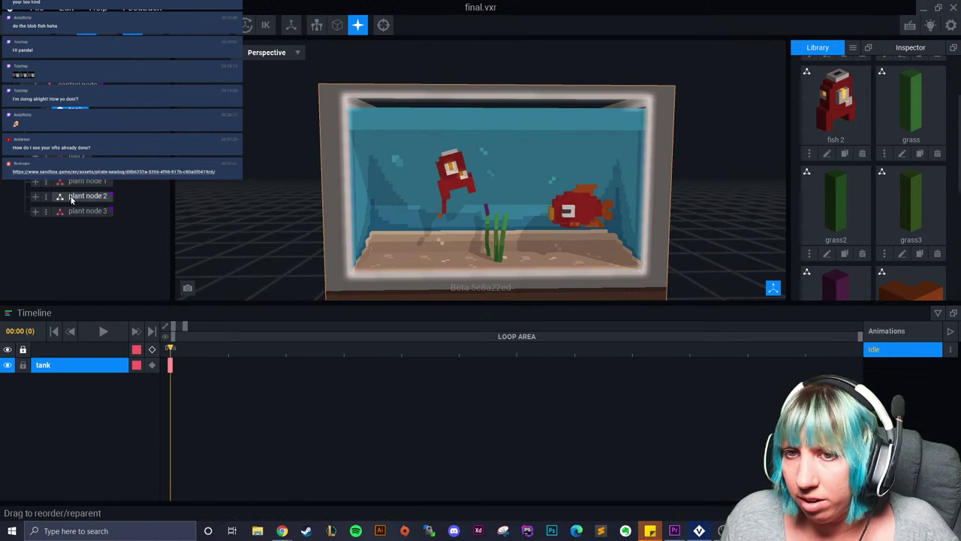
{"action": "left_click_drag", "start_coordinate": [81, 197], "coordinate": [95, 186]}
{"action": "right_click", "coordinate": [44, 184]}
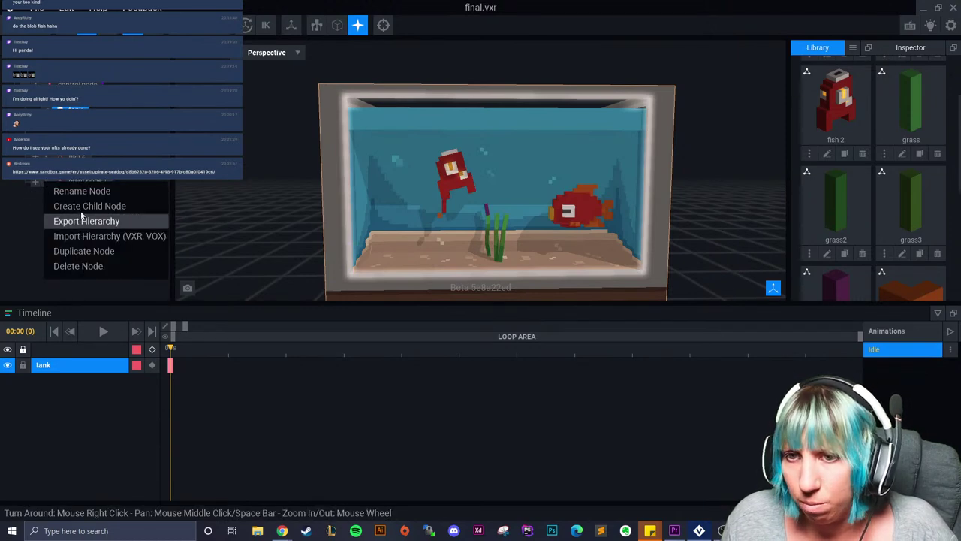
{"action": "left_click", "coordinate": [36, 182]}
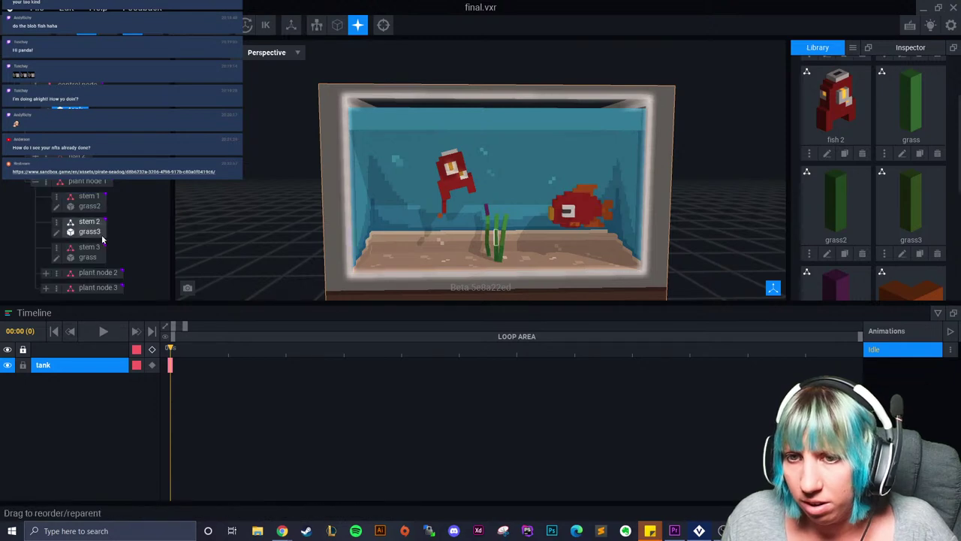
- Move plant node 1 with its nested blades sideways to an X position of about -1.5
{"action": "left_click", "coordinate": [93, 183]}
{"action": "scroll", "coordinate": [450, 248], "scroll_direction": "down", "scroll_amount": 3}
{"action": "middle_click_drag", "start_coordinate": [490, 277], "coordinate": [438, 219]}
{"action": "scroll", "coordinate": [438, 219], "scroll_direction": "down", "scroll_amount": 2}
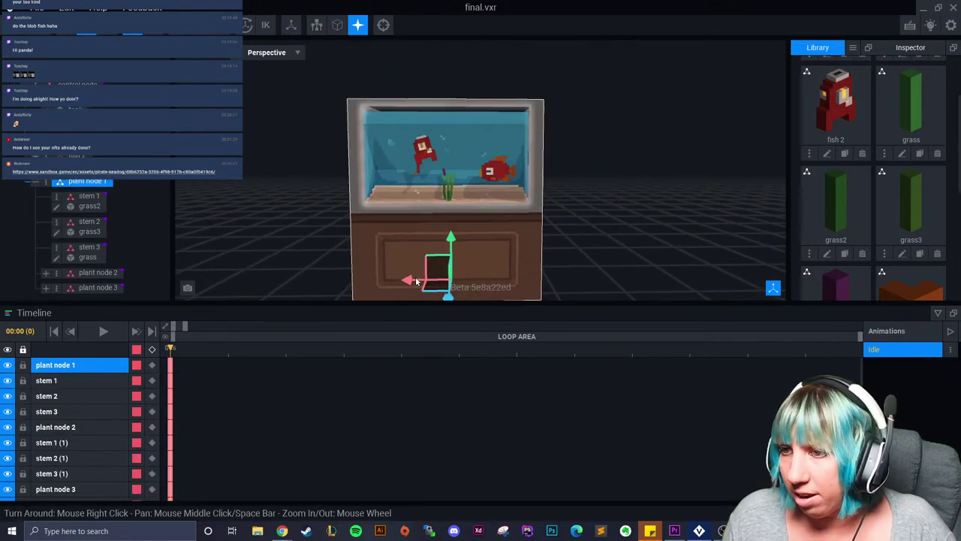
{"action": "left_click_drag", "start_coordinate": [410, 279], "coordinate": [411, 282]}
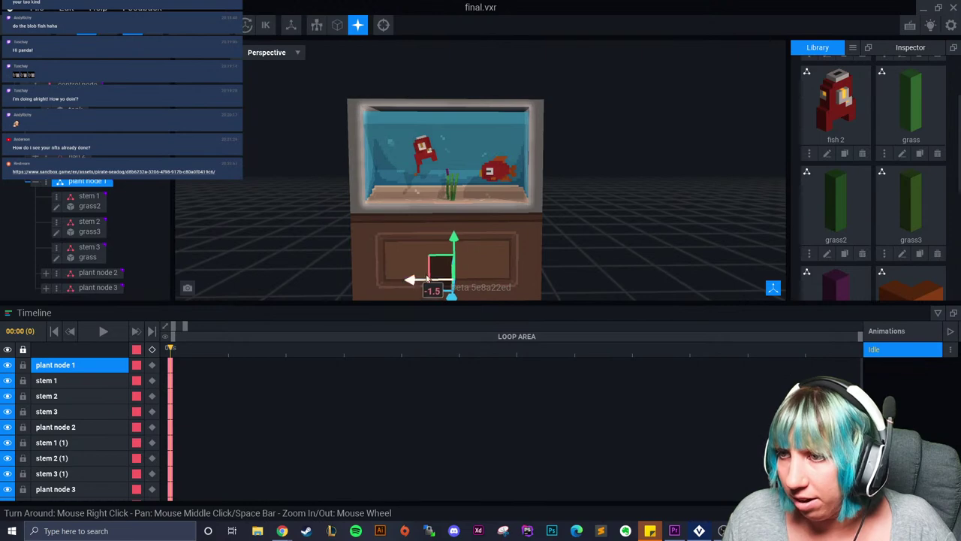
- Duplicate plant node 1 with its nested blades and name the copy plant node 1 b
{"action": "left_click", "coordinate": [553, 242]}
{"action": "right_click_drag", "start_coordinate": [541, 239], "coordinate": [492, 246]}
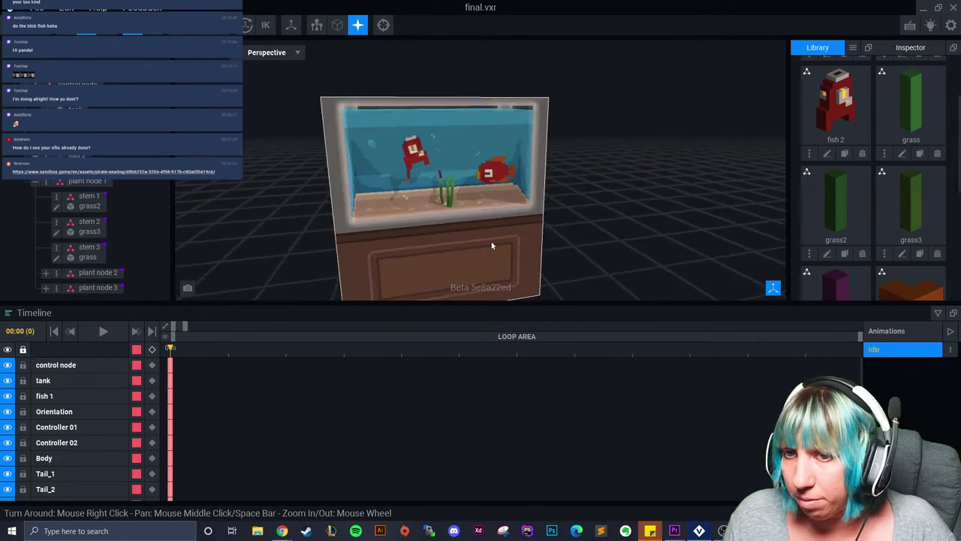
{"action": "left_click", "coordinate": [47, 182]}
{"action": "left_click", "coordinate": [106, 255]}
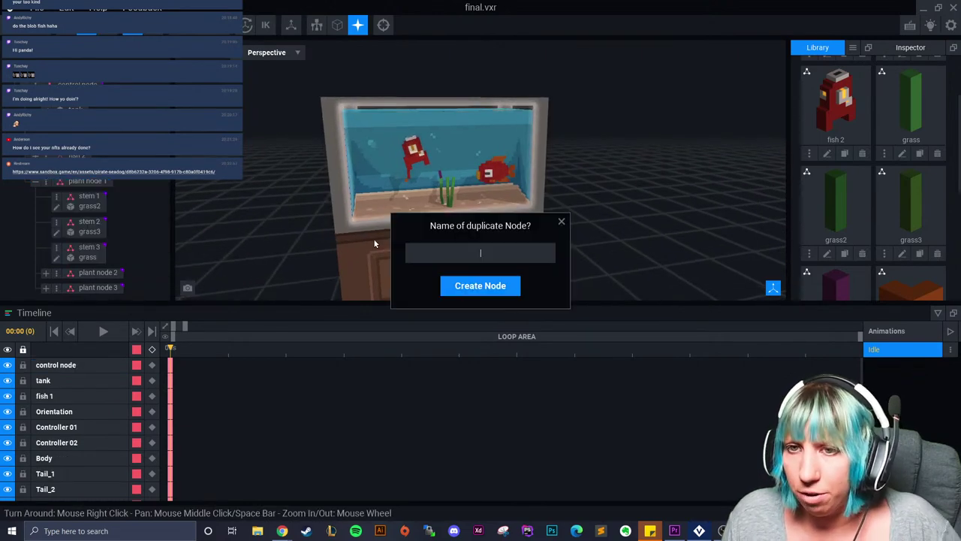
{"action": "type", "text": "plant no"}
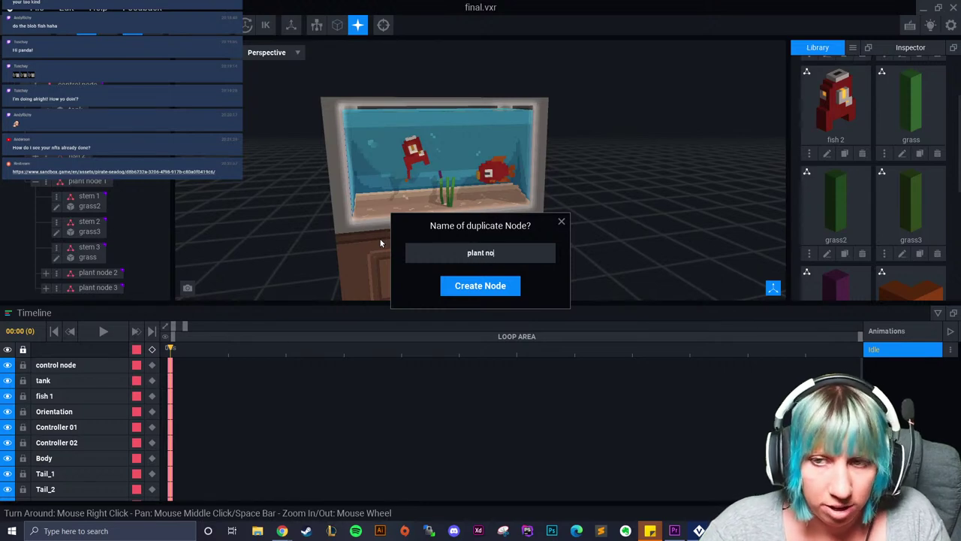
{"action": "type", "text": "de 1 b"}
{"action": "key", "text": "Return"}
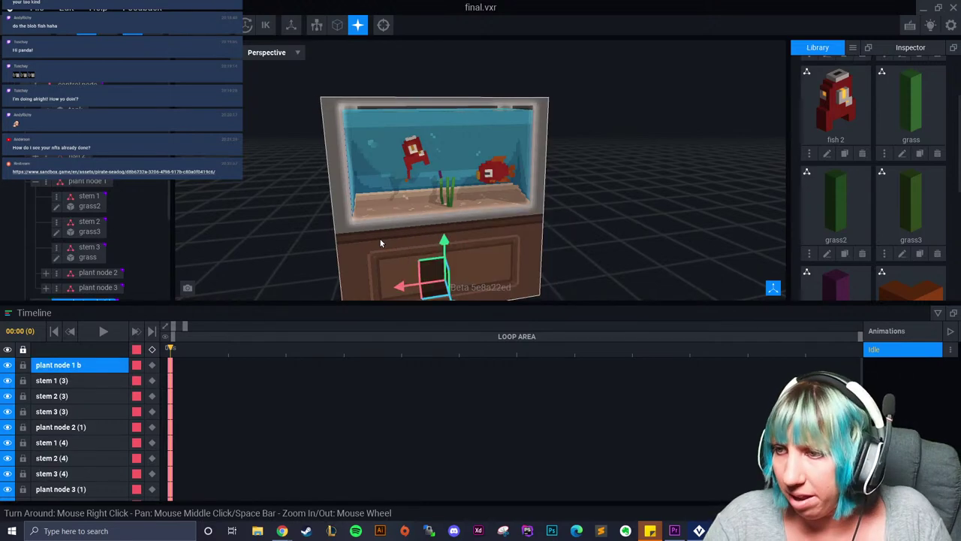
- Shift the duplicated plant in the tank and rotate it so its blades face a different direction from the original
{"action": "right_click_drag", "start_coordinate": [380, 239], "coordinate": [521, 275]}
{"action": "left_click_drag", "start_coordinate": [512, 274], "coordinate": [455, 278]}
{"action": "mouse_move", "coordinate": [455, 278]}
{"action": "right_mouse_down"}
{"action": "mouse_move", "coordinate": [470, 273]}
{"action": "mouse_move", "coordinate": [460, 278]}
{"action": "right_mouse_up"}
{"action": "scroll", "coordinate": [461, 283], "scroll_direction": "up", "scroll_amount": 5}
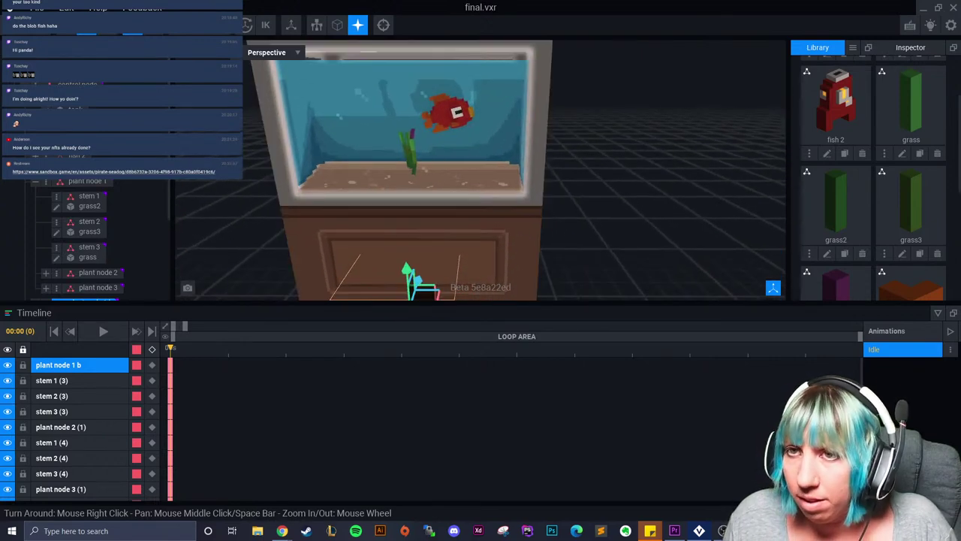
{"action": "left_click", "coordinate": [107, 25]}
{"action": "scroll", "coordinate": [365, 247], "scroll_direction": "down", "scroll_amount": 2}
{"action": "right_click_drag", "start_coordinate": [365, 247], "coordinate": [378, 220]}
{"action": "left_click_drag", "start_coordinate": [404, 301], "coordinate": [448, 293]}
- Move plant node 1 b along its red axis back into the tank, to a position of about -5.4
{"action": "left_click", "coordinate": [87, 25]}
{"action": "left_click_drag", "start_coordinate": [389, 273], "coordinate": [443, 270]}
{"action": "right_click_drag", "start_coordinate": [472, 268], "coordinate": [502, 278]}
{"action": "scroll", "coordinate": [480, 267], "scroll_direction": "up", "scroll_amount": 2}
{"action": "middle_click_drag", "start_coordinate": [481, 267], "coordinate": [437, 243]}
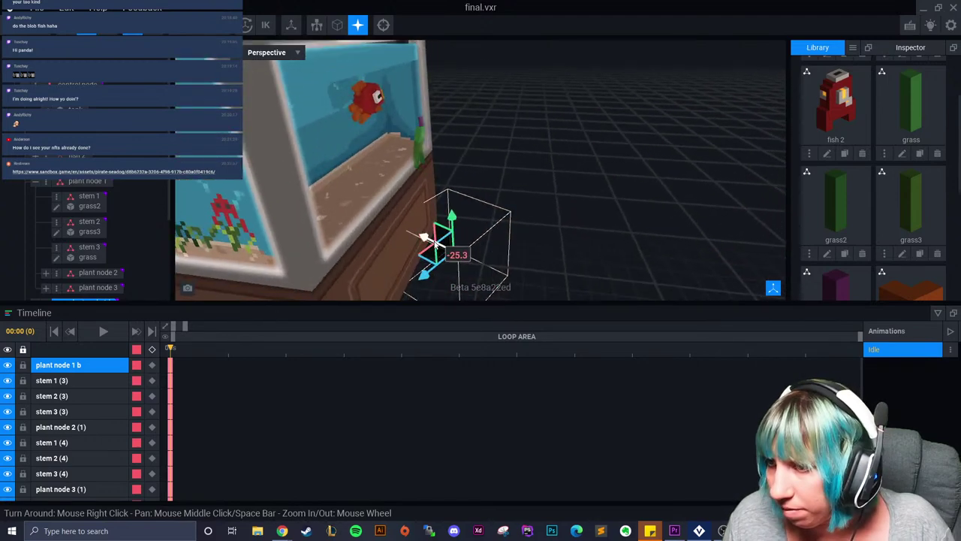
{"action": "left_click_drag", "start_coordinate": [423, 241], "coordinate": [386, 235]}
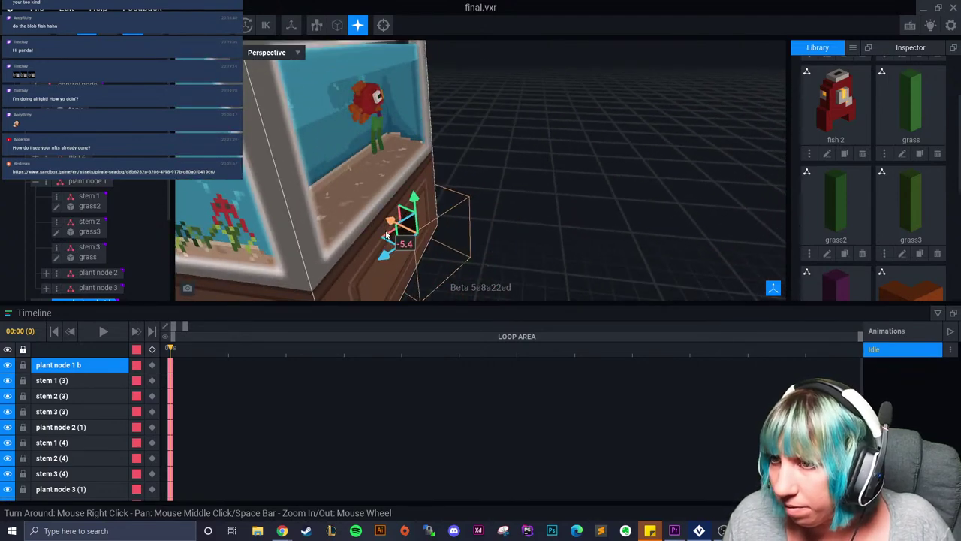
- Fine-tune the height and position of plant node 1 b so it stands on the sand beside the first plant
{"action": "left_click_drag", "start_coordinate": [418, 203], "coordinate": [419, 220]}
{"action": "right_click_drag", "start_coordinate": [594, 165], "coordinate": [540, 182]}
{"action": "scroll", "coordinate": [540, 182], "scroll_direction": "up", "scroll_amount": 3}
{"action": "middle_click_drag", "start_coordinate": [540, 182], "coordinate": [566, 214]}
{"action": "scroll", "coordinate": [566, 214], "scroll_direction": "up", "scroll_amount": 2}
{"action": "right_click_drag", "start_coordinate": [566, 214], "coordinate": [537, 217]}
{"action": "left_click_drag", "start_coordinate": [358, 263], "coordinate": [378, 263]}
{"action": "left_click_drag", "start_coordinate": [428, 239], "coordinate": [421, 212]}
{"action": "left_click", "coordinate": [523, 177]}
{"action": "scroll", "coordinate": [522, 179], "scroll_direction": "down", "scroll_amount": 2}
{"action": "right_click_drag", "start_coordinate": [523, 179], "coordinate": [497, 201]}
{"action": "scroll", "coordinate": [343, 215], "scroll_direction": "up", "scroll_amount": 4}
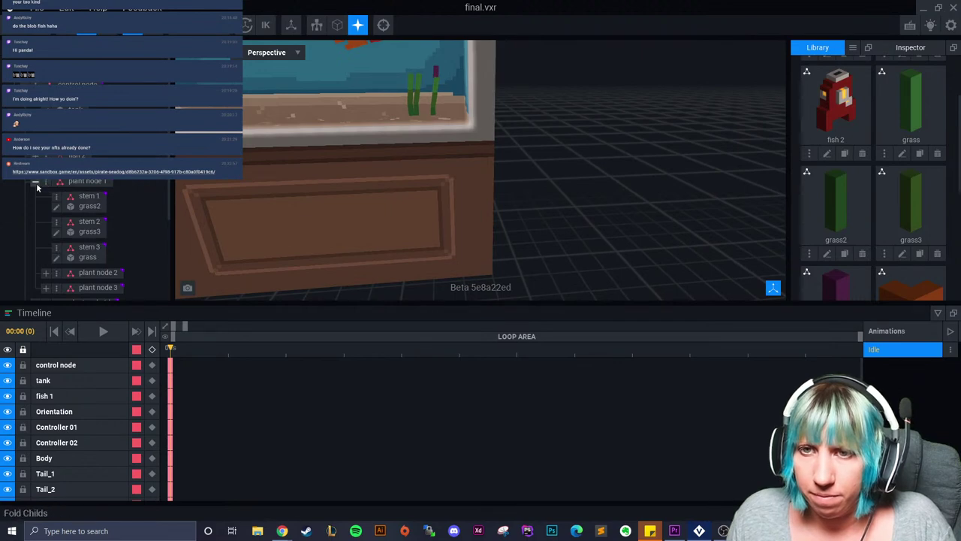
- Collapse plant node 1 and plant node 1 b in the hierarchy and check both plants in the tank
{"action": "left_click", "coordinate": [43, 188]}
{"action": "left_click", "coordinate": [22, 205]}
{"action": "left_click", "coordinate": [36, 196]}
{"action": "left_click", "coordinate": [36, 198]}
{"action": "middle_click_drag", "start_coordinate": [346, 139], "coordinate": [399, 199]}
{"action": "scroll", "coordinate": [399, 199], "scroll_direction": "up", "scroll_amount": 3}
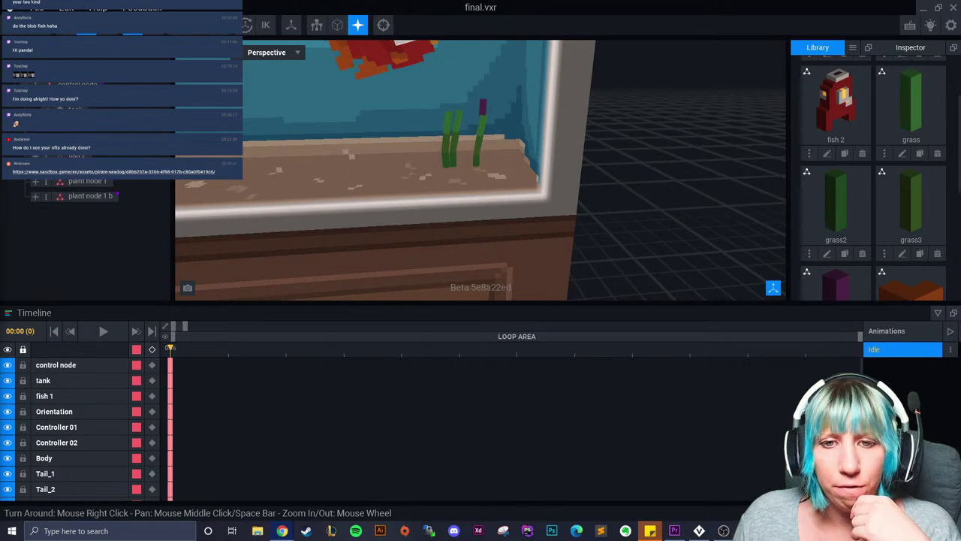
{"action": "scroll", "coordinate": [459, 226], "scroll_direction": "down", "scroll_amount": 4}
{"action": "middle_click_drag", "start_coordinate": [459, 226], "coordinate": [480, 220]}
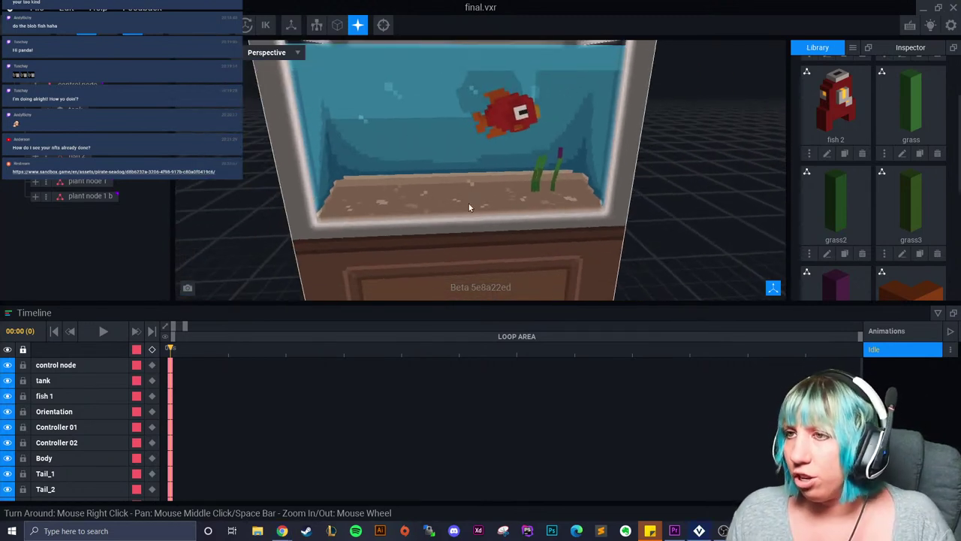
- Leave the tank asset, start a new voxel model and choose the aquarium folder as its save location
{"action": "left_click", "coordinate": [10, 8]}
{"action": "left_click", "coordinate": [379, 193]}
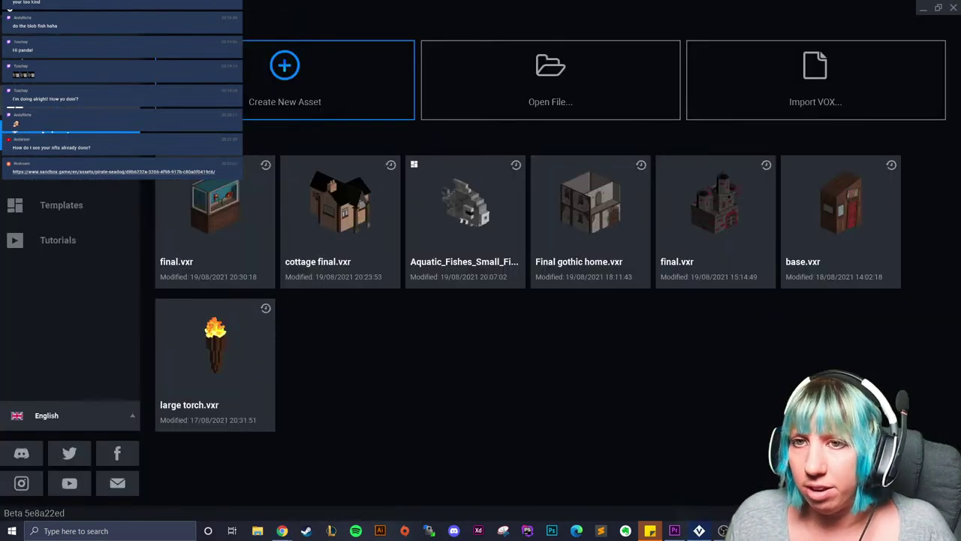
{"action": "left_click", "coordinate": [321, 96]}
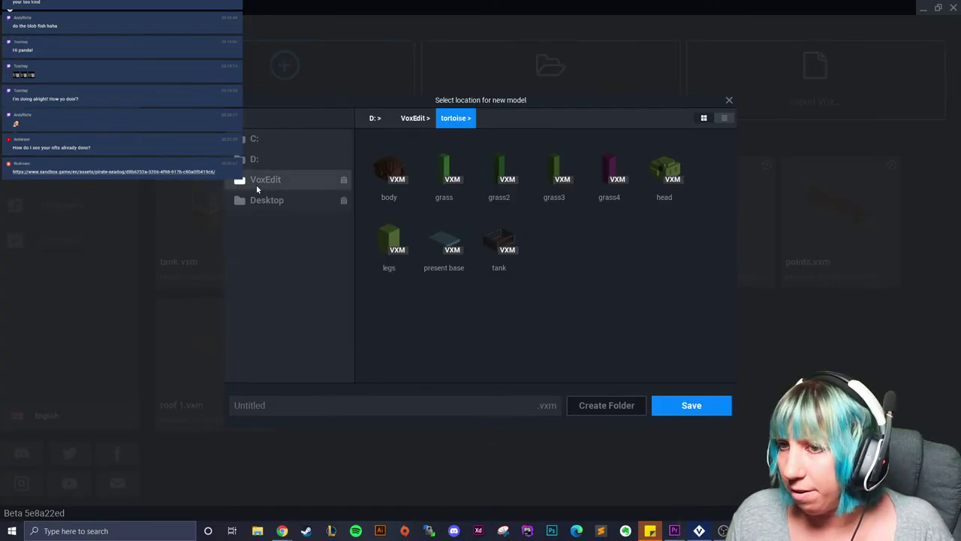
{"action": "left_click", "coordinate": [256, 188]}
{"action": "double_click", "coordinate": [609, 245]}
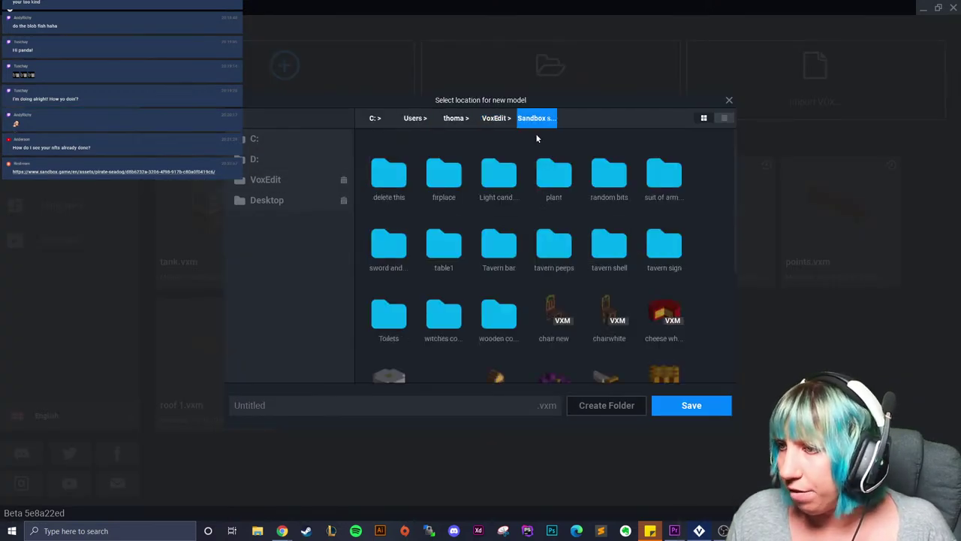
{"action": "double_click", "coordinate": [593, 187]}
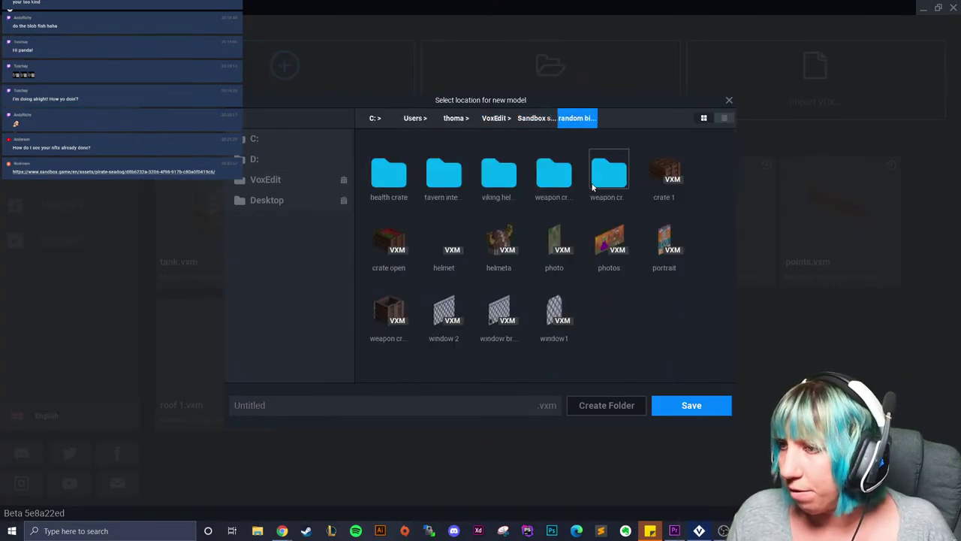
{"action": "double_click", "coordinate": [431, 183]}
{"action": "double_click", "coordinate": [380, 192]}
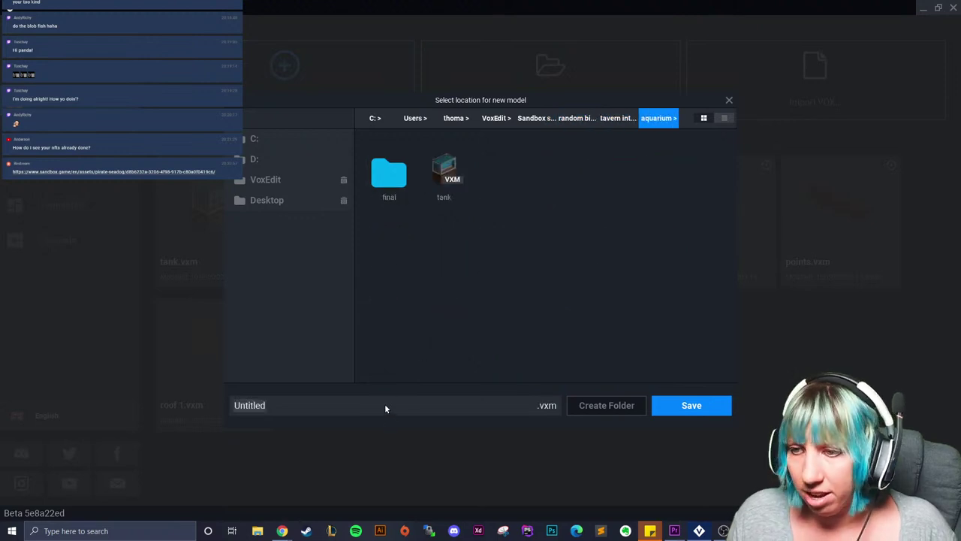
{"action": "double_click", "coordinate": [389, 175]}
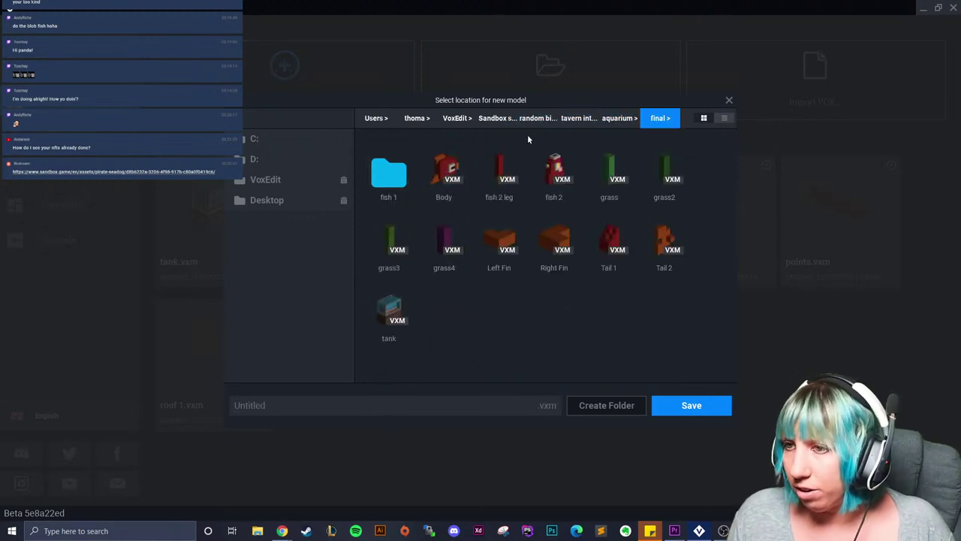
{"action": "left_click", "coordinate": [618, 120]}
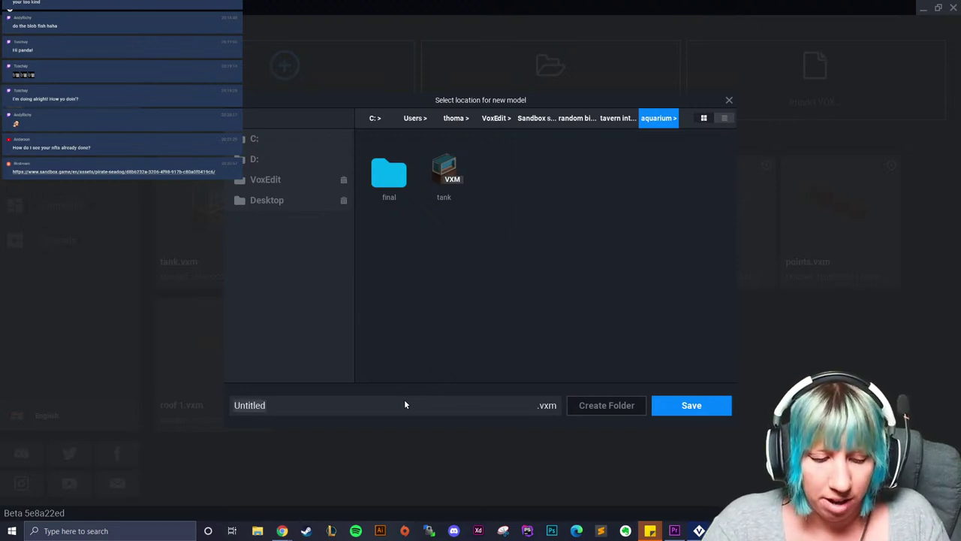
- Name the new model deco1 and save it in the aquarium folder
{"action": "key", "text": "ctrl+a"}
{"action": "type", "text": "aquari"}
{"action": "key", "text": "BackSpace"}
{"action": "key", "text": "BackSpace"}
{"action": "key", "text": "BackSpace"}
{"action": "key", "text": "BackSpace"}
{"action": "key", "text": "BackSpace"}
{"action": "key", "text": "BackSpace"}
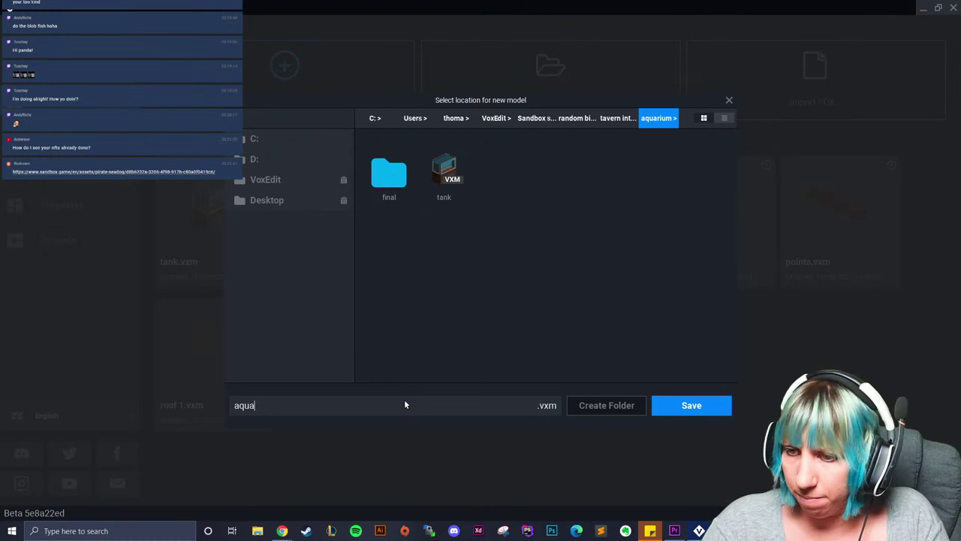
{"action": "type", "text": "deco"}
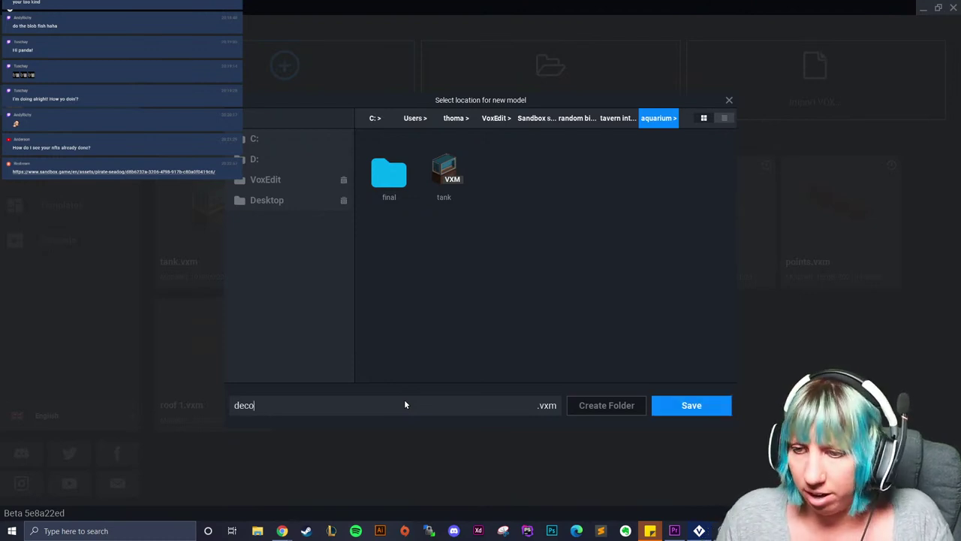
{"action": "type", "text": "1"}
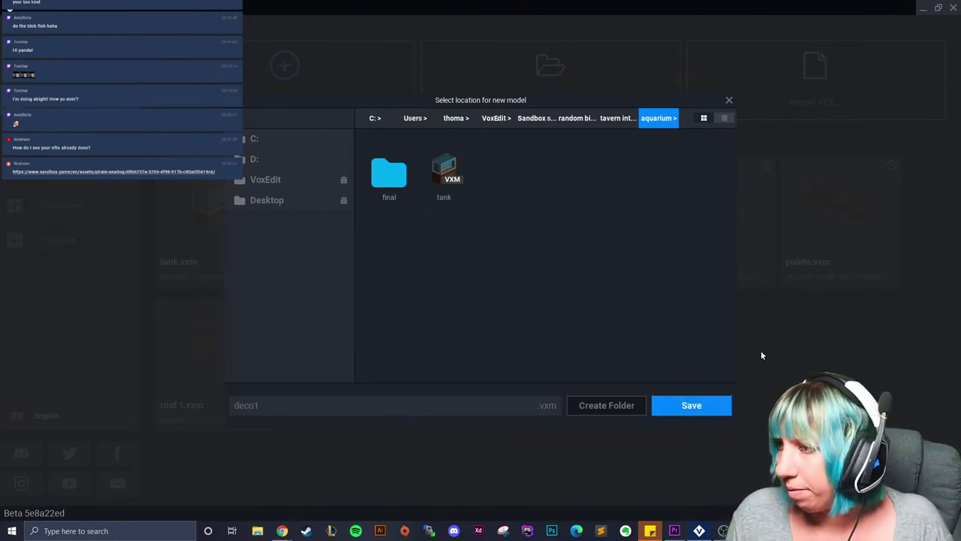
{"action": "left_click", "coordinate": [714, 409]}
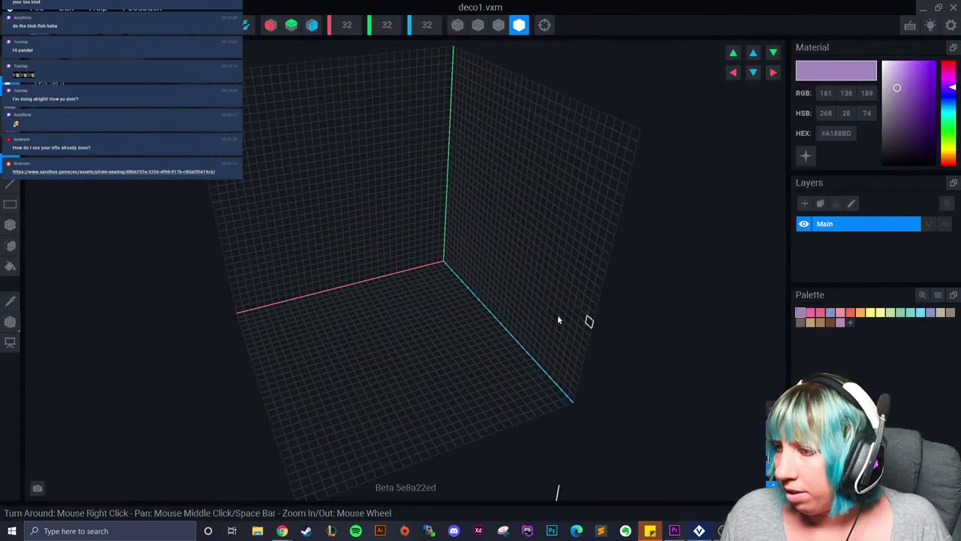
- Load the USE THIS SB extended VoxEdit palette PNG from the Downloads folder as the model's palette
{"action": "left_click", "coordinate": [925, 294]}
{"action": "left_click", "coordinate": [935, 319]}
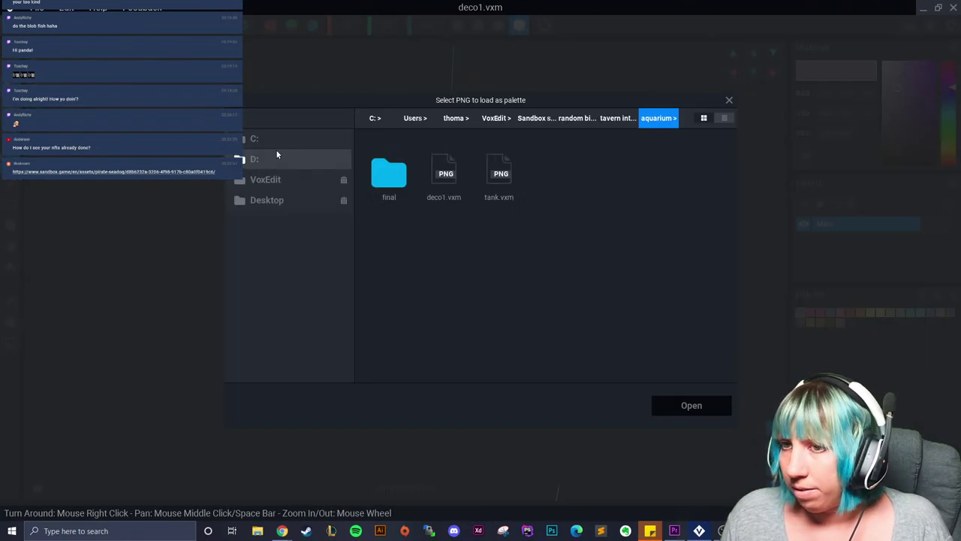
{"action": "left_click", "coordinate": [293, 162]}
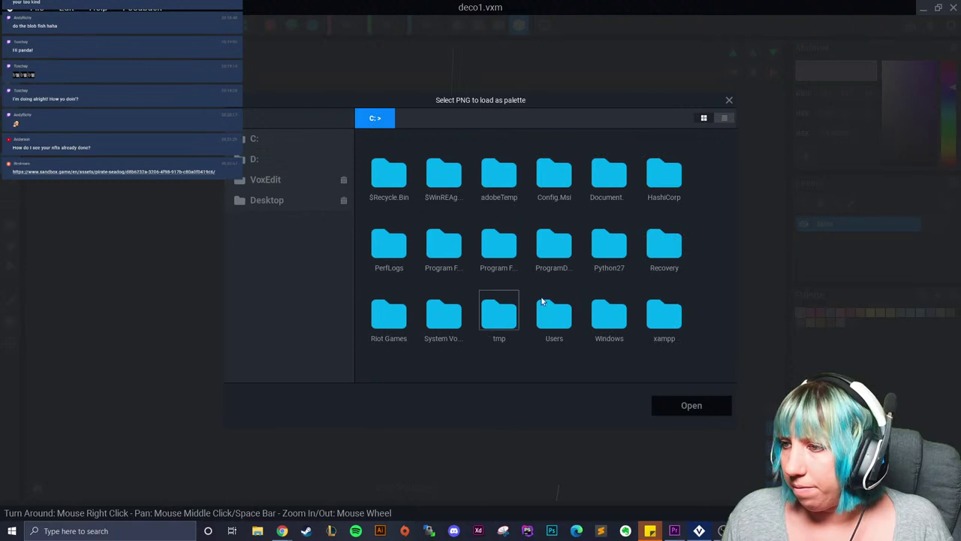
{"action": "double_click", "coordinate": [555, 322]}
{"action": "double_click", "coordinate": [665, 174]}
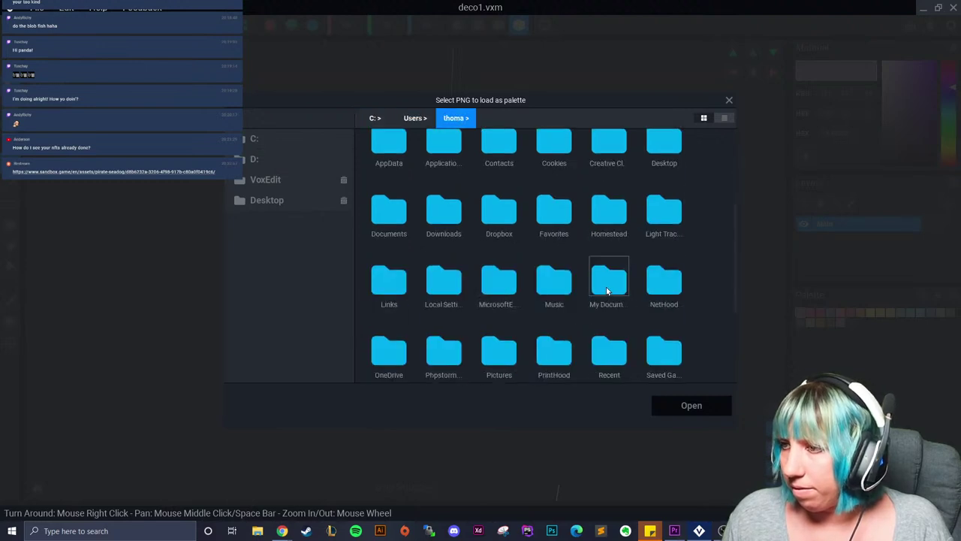
{"action": "scroll", "coordinate": [601, 293], "scroll_direction": "down", "scroll_amount": 1}
{"action": "scroll", "coordinate": [505, 252], "scroll_direction": "up", "scroll_amount": 3}
{"action": "double_click", "coordinate": [445, 262]}
{"action": "scroll", "coordinate": [608, 316], "scroll_direction": "down", "scroll_amount": 10}
{"action": "left_click", "coordinate": [554, 359]}
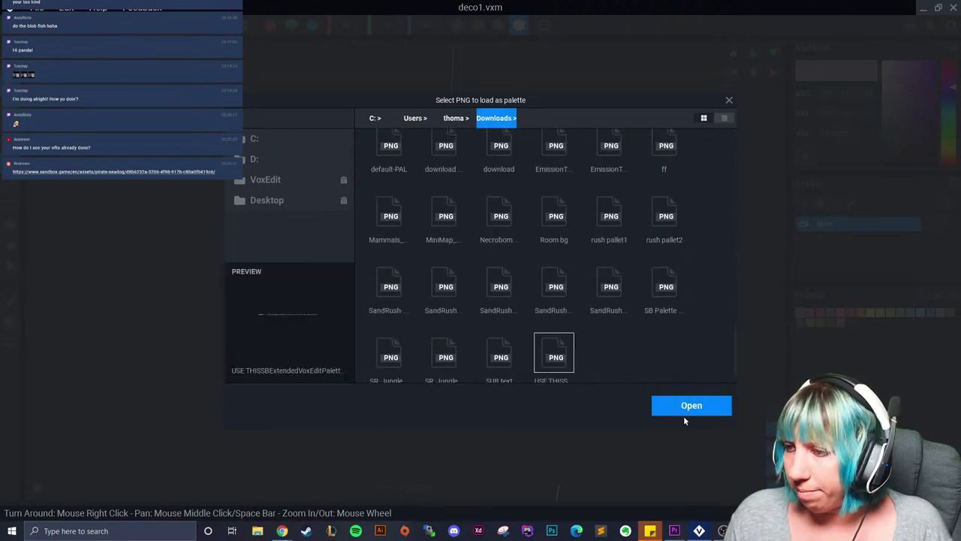
{"action": "left_click", "coordinate": [686, 411]}
- Draw a flat rectangular voxel slab on the grid floor in grey-green #4F534C
{"action": "right_click_drag", "start_coordinate": [536, 339], "coordinate": [418, 328]}
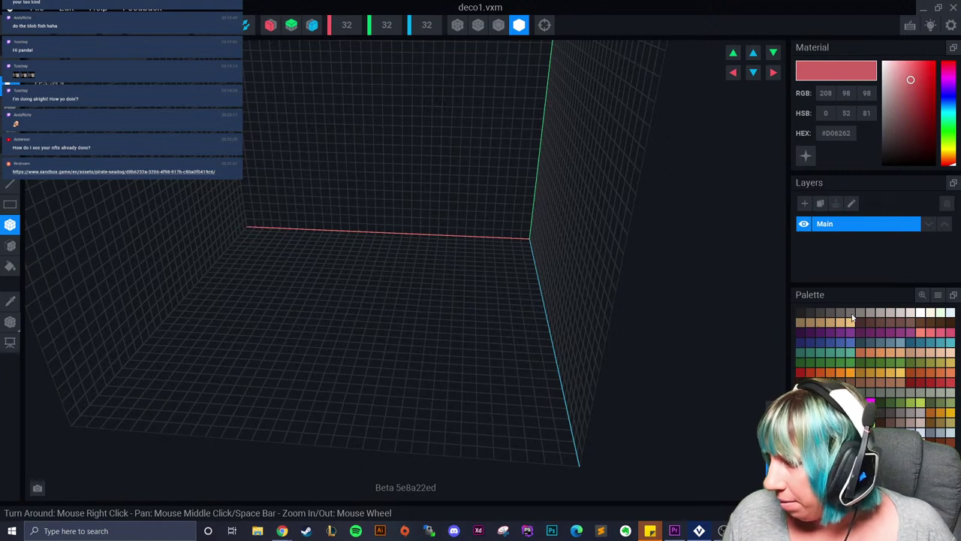
{"action": "left_click", "coordinate": [851, 392]}
{"action": "scroll", "coordinate": [518, 329], "scroll_direction": "down", "scroll_amount": 2}
{"action": "right_click_drag", "start_coordinate": [478, 327], "coordinate": [307, 343]}
{"action": "left_click_drag", "start_coordinate": [269, 344], "coordinate": [459, 369]}
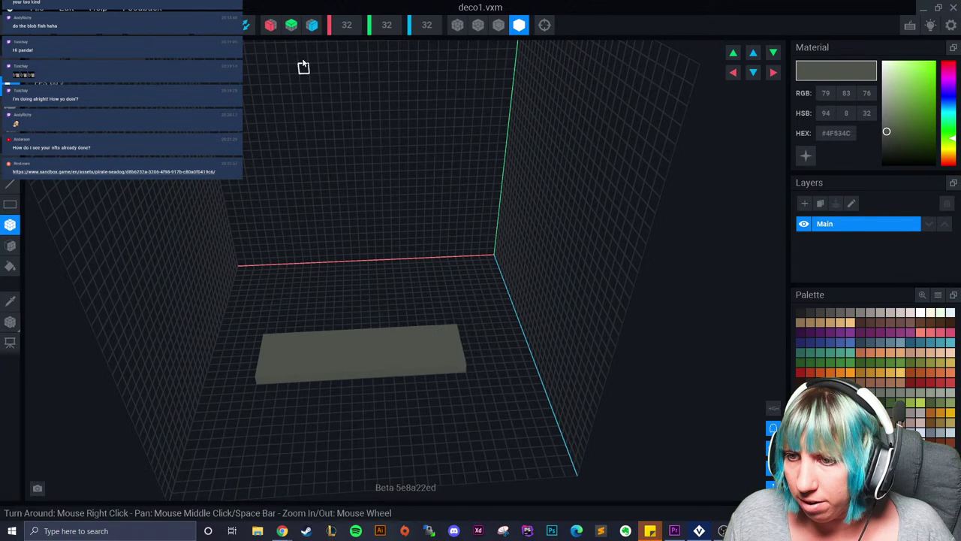
- Turn on X-axis symmetry and edge outlines, and extrude the slab upward into a tall block
{"action": "left_click", "coordinate": [271, 27]}
{"action": "right_click_drag", "start_coordinate": [308, 173], "coordinate": [343, 301]}
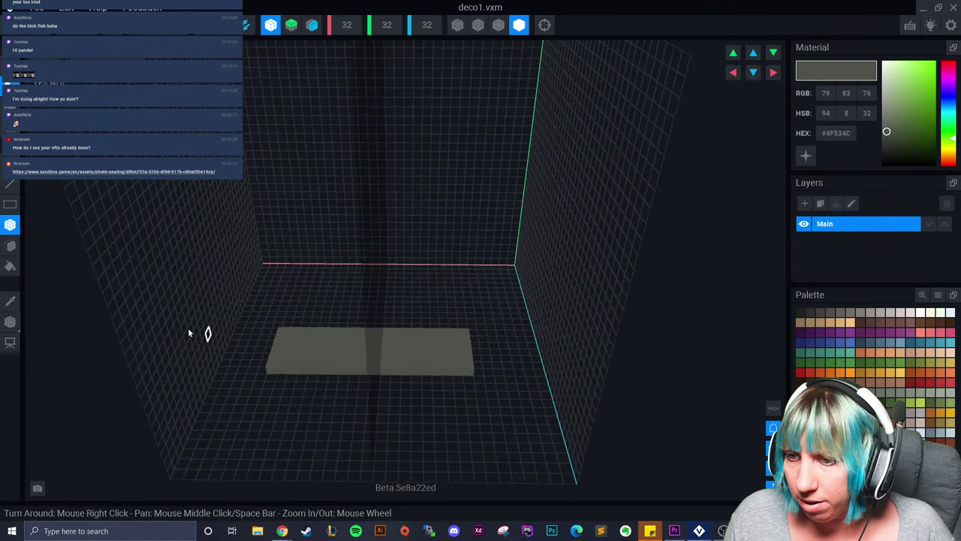
{"action": "left_click", "coordinate": [10, 245]}
{"action": "left_click", "coordinate": [499, 25]}
{"action": "right_click_drag", "start_coordinate": [483, 81], "coordinate": [547, 391]}
{"action": "left_click_drag", "start_coordinate": [547, 391], "coordinate": [590, 303]}
{"action": "right_click_drag", "start_coordinate": [590, 302], "coordinate": [156, 380]}
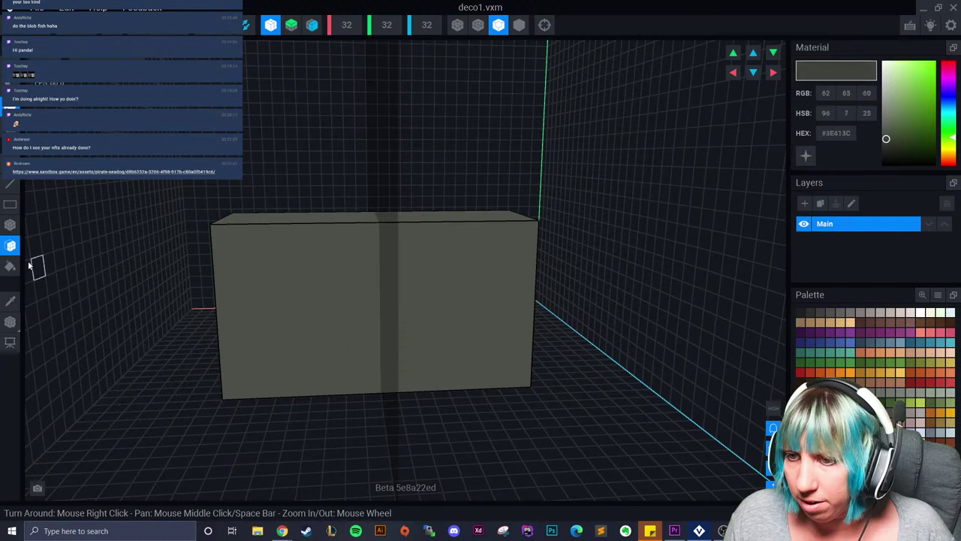
- Paint a mirrored stepped arch in darker grey #3E413C at the centre of the block's front face
{"action": "left_click", "coordinate": [11, 224]}
{"action": "scroll", "coordinate": [258, 375], "scroll_direction": "up", "scroll_amount": 5}
{"action": "left_click_drag", "start_coordinate": [338, 331], "coordinate": [317, 264]}
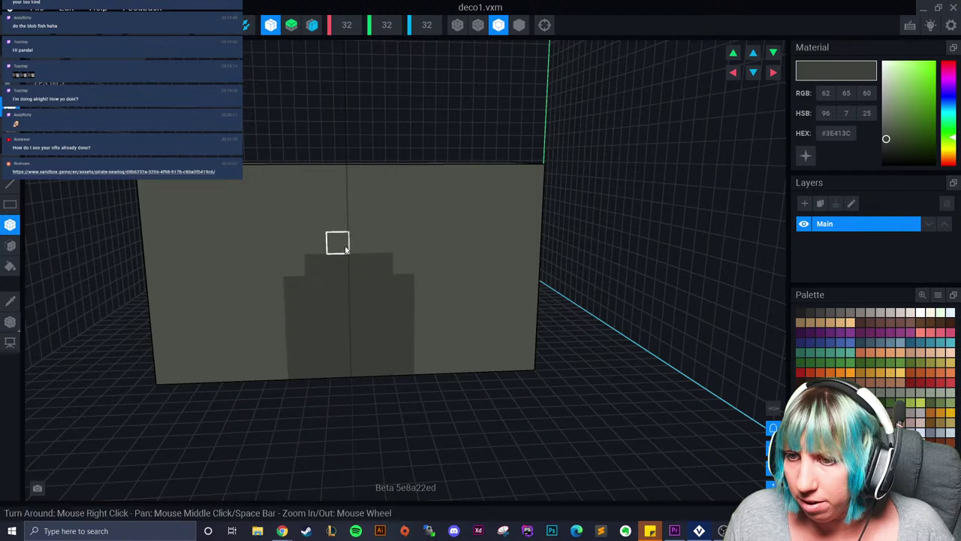
{"action": "scroll", "coordinate": [373, 301], "scroll_direction": "down", "scroll_amount": 4}
{"action": "right_click_drag", "start_coordinate": [374, 343], "coordinate": [377, 346]}
{"action": "right_click_drag", "start_coordinate": [50, 307], "coordinate": [300, 353]}
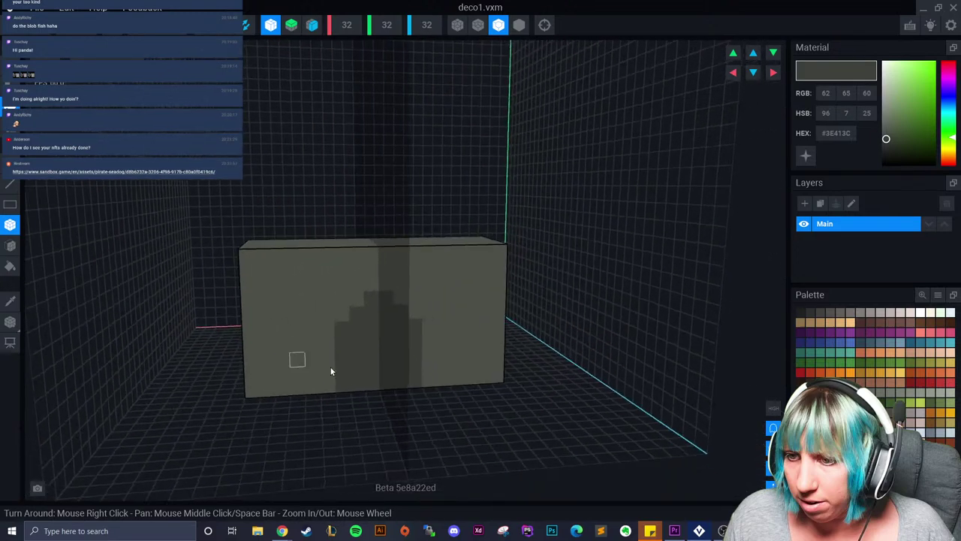
- Paint a smaller stepped arch in #353834 inside the first arch on the front face
{"action": "scroll", "coordinate": [300, 353], "scroll_direction": "up", "scroll_amount": 2}
{"action": "left_click_drag", "start_coordinate": [426, 410], "coordinate": [426, 410]}
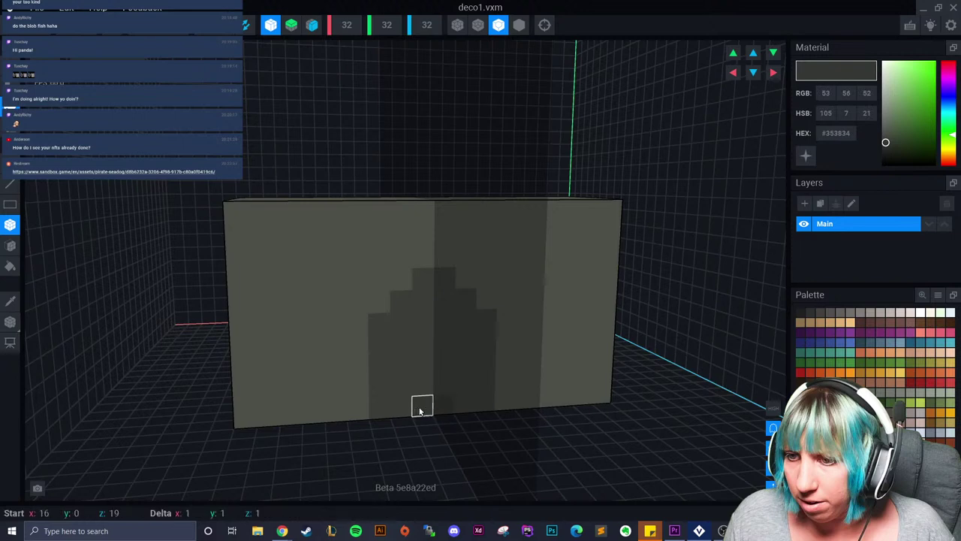
{"action": "left_click_drag", "start_coordinate": [428, 368], "coordinate": [425, 349]}
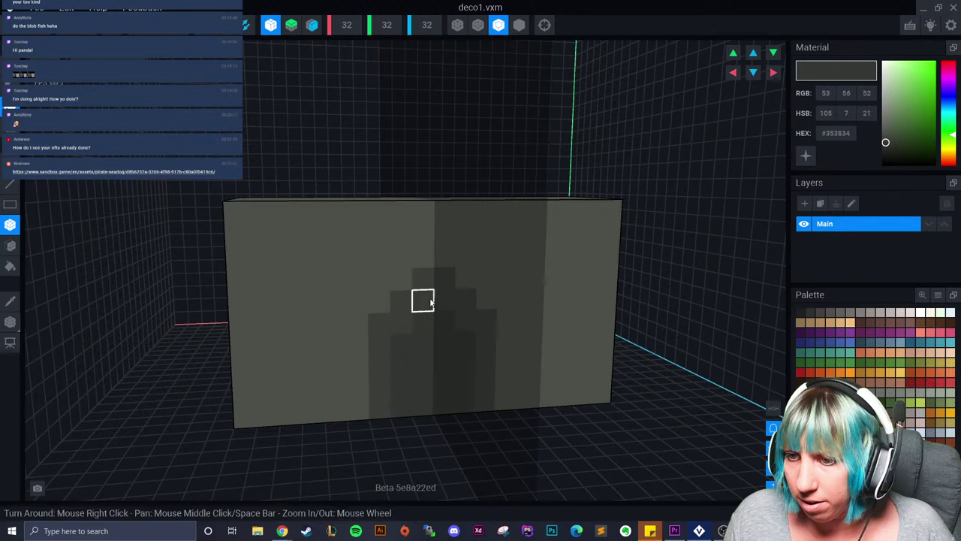
- Paint the innermost, darkest part of the arch in #2D2F2B at the base of the front face
{"action": "left_click_drag", "start_coordinate": [434, 400], "coordinate": [428, 372]}
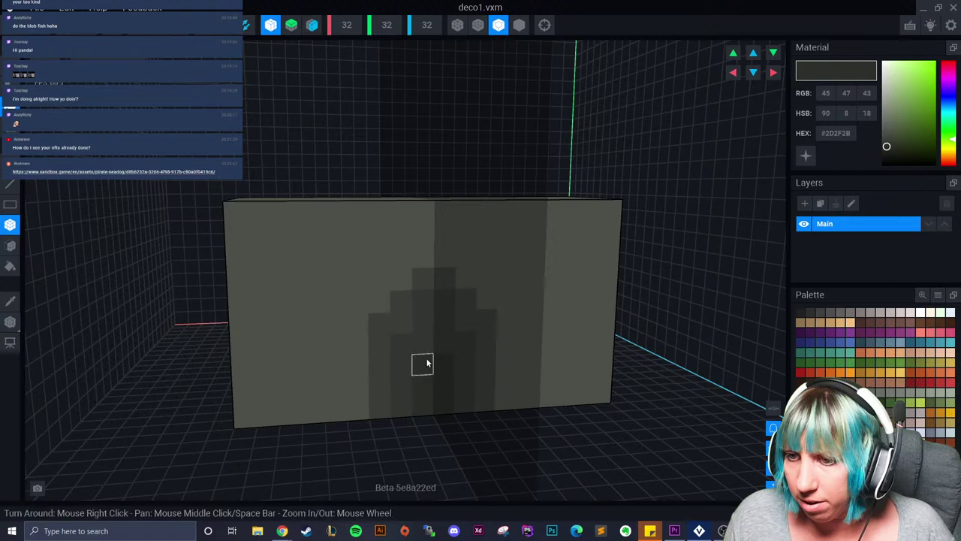
{"action": "scroll", "coordinate": [446, 432], "scroll_direction": "down", "scroll_amount": 5}
{"action": "mouse_move", "coordinate": [443, 443]}
{"action": "right_mouse_down"}
{"action": "mouse_move", "coordinate": [425, 457]}
{"action": "mouse_move", "coordinate": [428, 444]}
{"action": "right_mouse_up"}
{"action": "scroll", "coordinate": [429, 444], "scroll_direction": "up", "scroll_amount": 4}
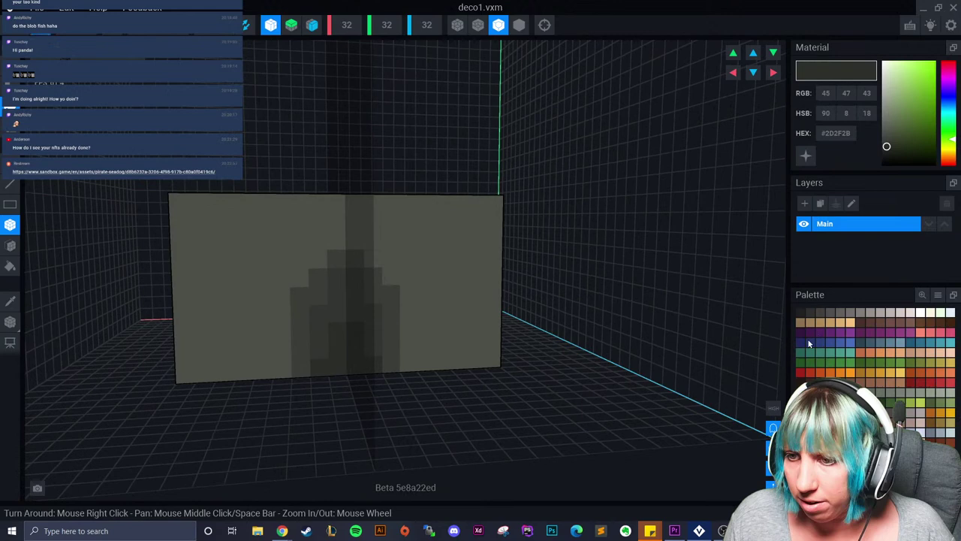
- Touch up the inner shading of the mirrored arch on the block's front face with #353834
{"action": "mouse_move", "coordinate": [327, 369]}
{"action": "left_mouse_down"}
{"action": "mouse_move", "coordinate": [338, 365]}
{"action": "mouse_move", "coordinate": [344, 335]}
{"action": "left_mouse_up"}
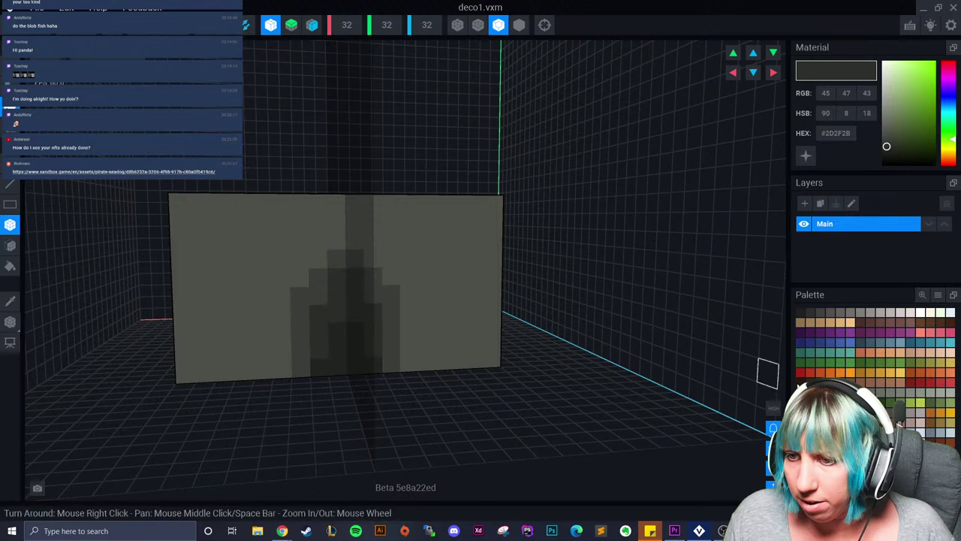
{"action": "left_click_drag", "start_coordinate": [300, 356], "coordinate": [300, 302]}
{"action": "left_click", "coordinate": [316, 283]}
{"action": "scroll", "coordinate": [345, 330], "scroll_direction": "down", "scroll_amount": 3}
{"action": "right_click_drag", "start_coordinate": [334, 398], "coordinate": [330, 394]}
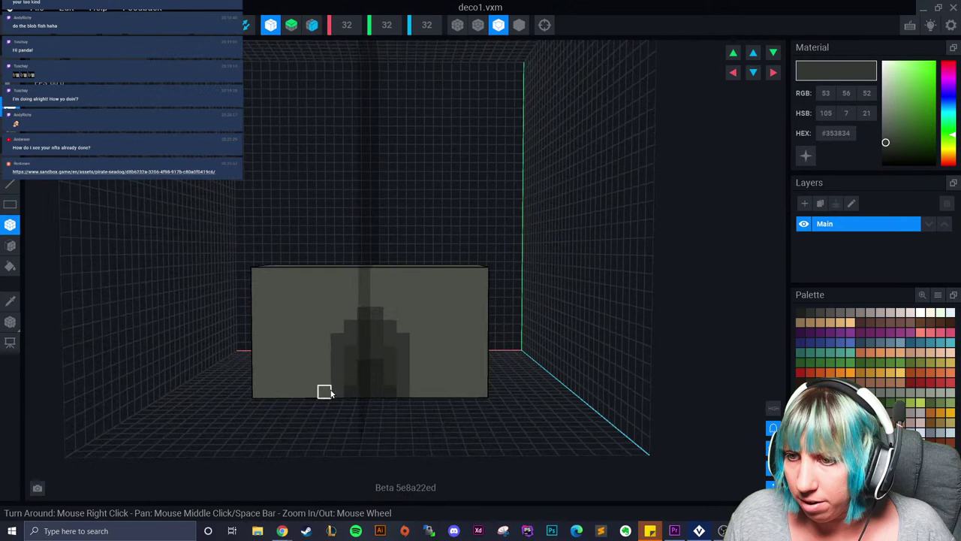
{"action": "scroll", "coordinate": [324, 391], "scroll_direction": "up", "scroll_amount": 3}
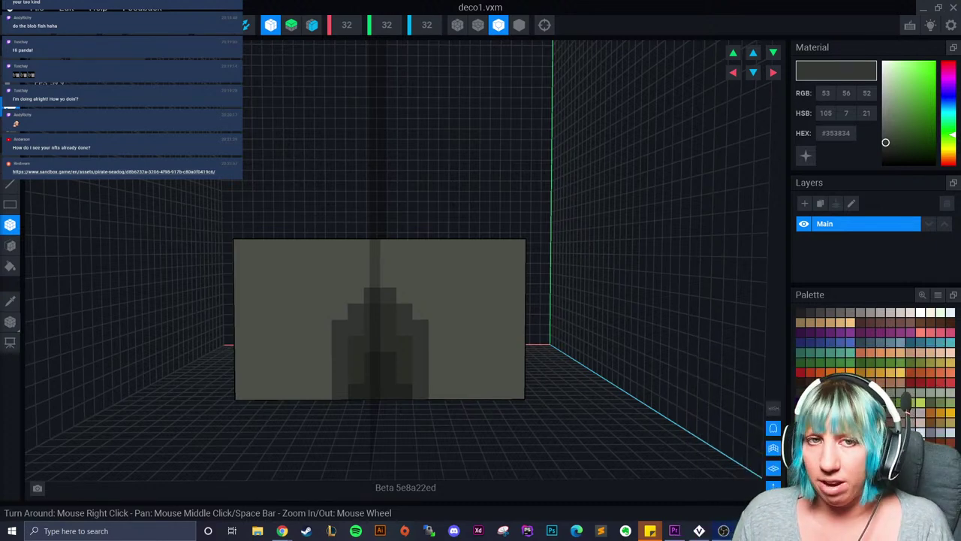
- Find Device Manager through the Windows search and open it
{"action": "left_click", "coordinate": [138, 531]}
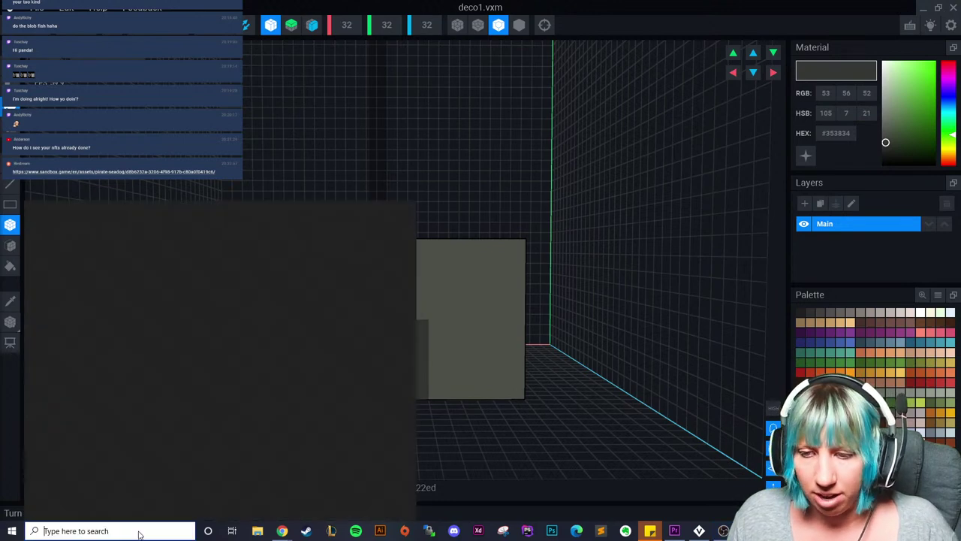
{"action": "type", "text": "d"}
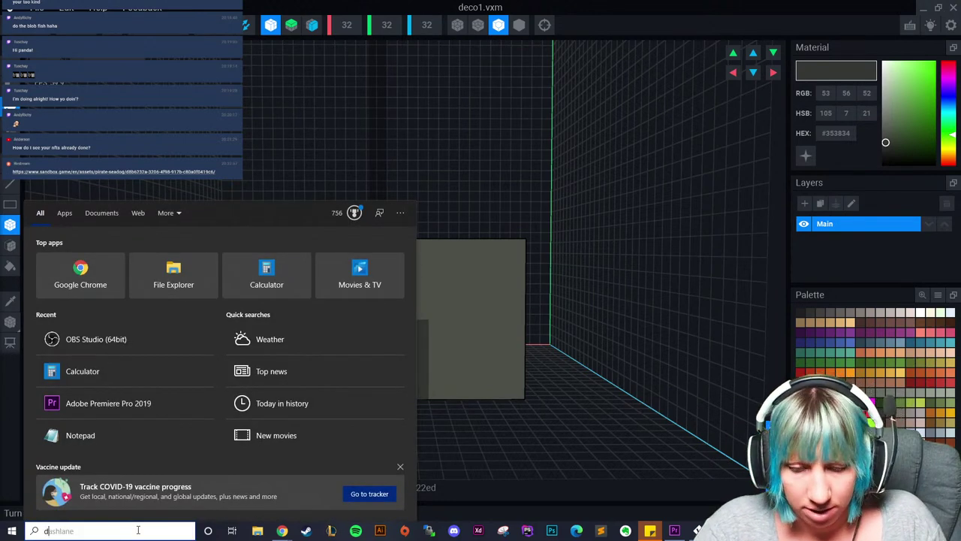
{"action": "type", "text": "e"}
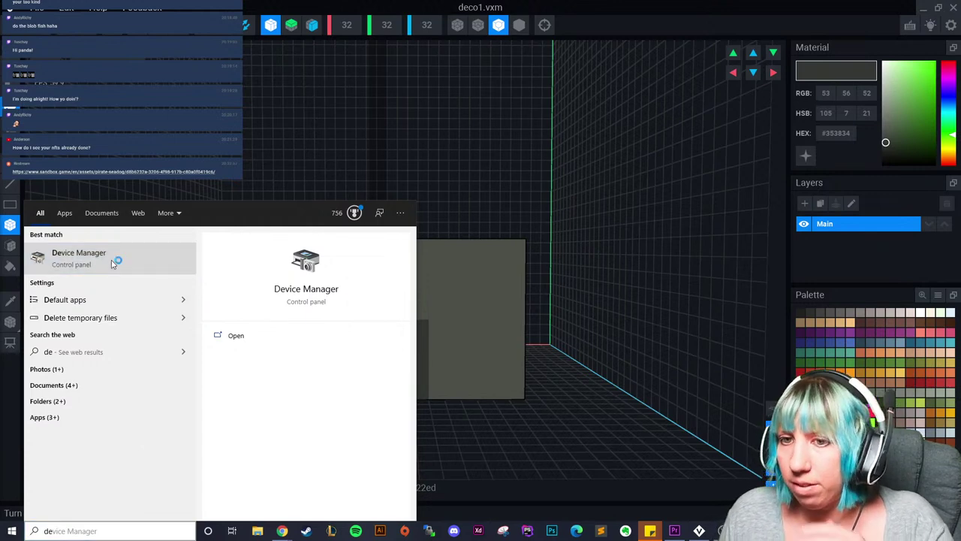
{"action": "left_click", "coordinate": [114, 262]}
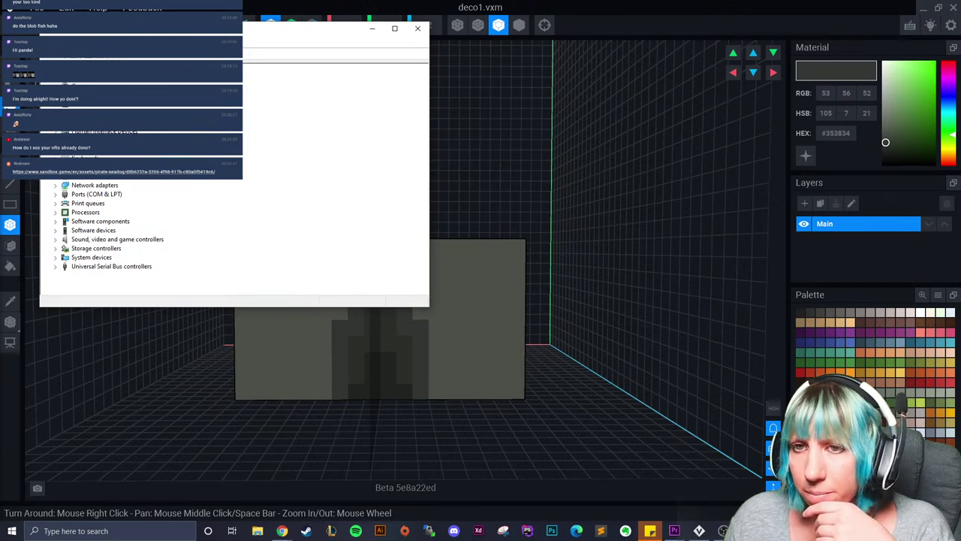
- Look through the events and resources of Communications Port (COM1), and close its properties
{"action": "left_click", "coordinate": [56, 195]}
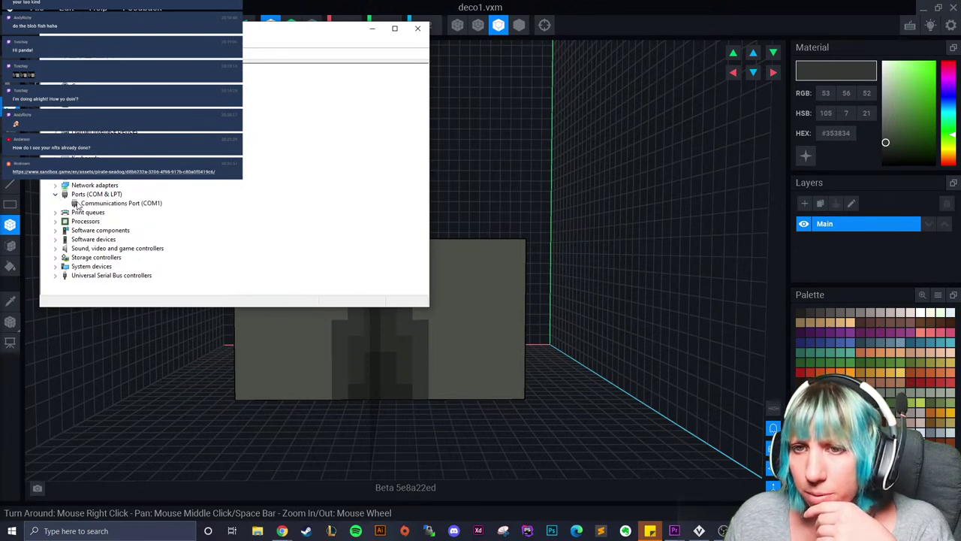
{"action": "right_click", "coordinate": [115, 203]}
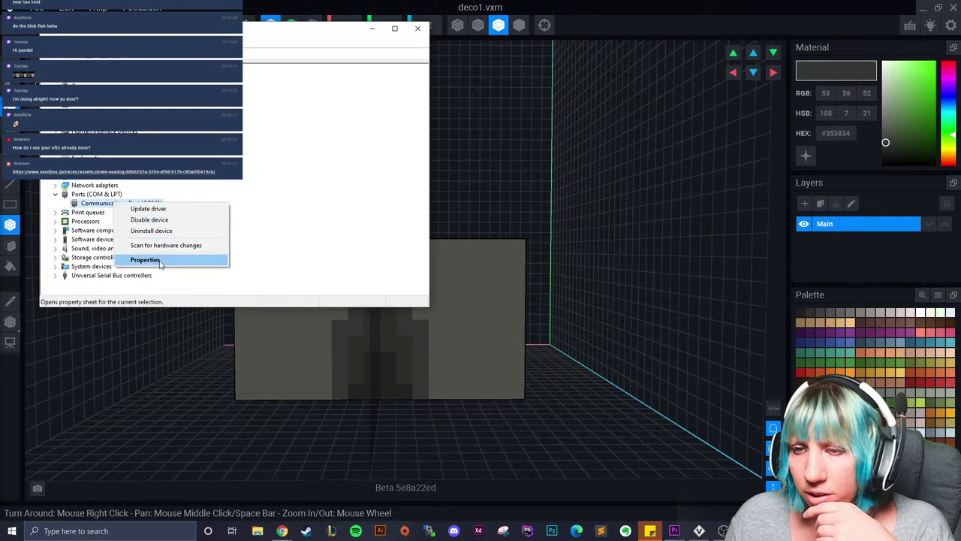
{"action": "left_click", "coordinate": [135, 262]}
{"action": "left_click", "coordinate": [279, 78]}
{"action": "left_click", "coordinate": [258, 77]}
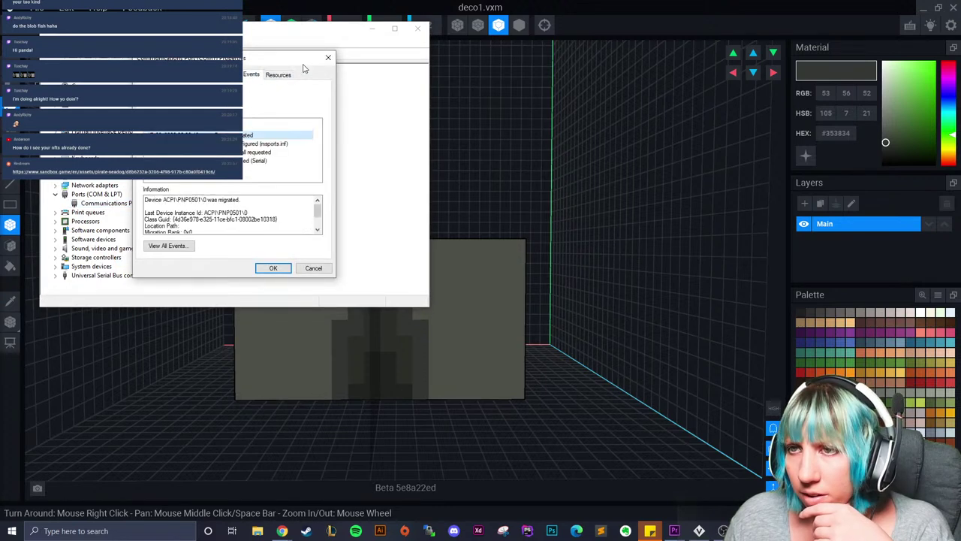
{"action": "left_click", "coordinate": [328, 58]}
{"action": "left_click", "coordinate": [55, 194]}
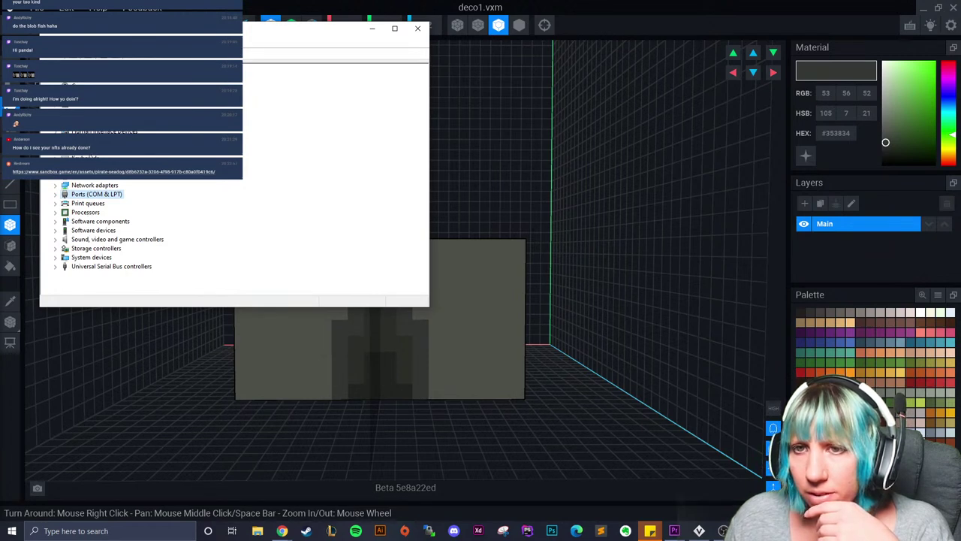
- Check the power management properties of the USB hubs and host controllers one by one
{"action": "left_click_drag", "start_coordinate": [150, 29], "coordinate": [0, 88]}
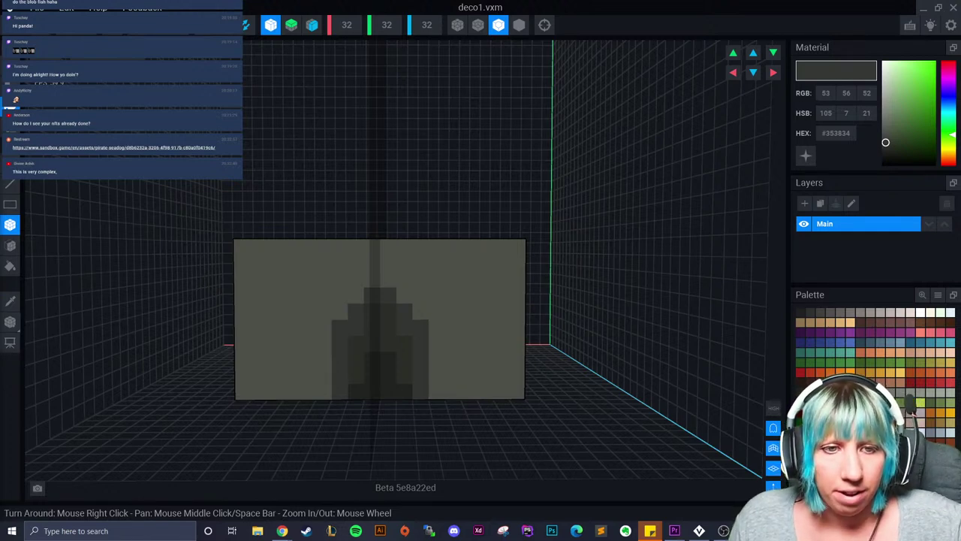
{"action": "left_click", "coordinate": [268, 77]}
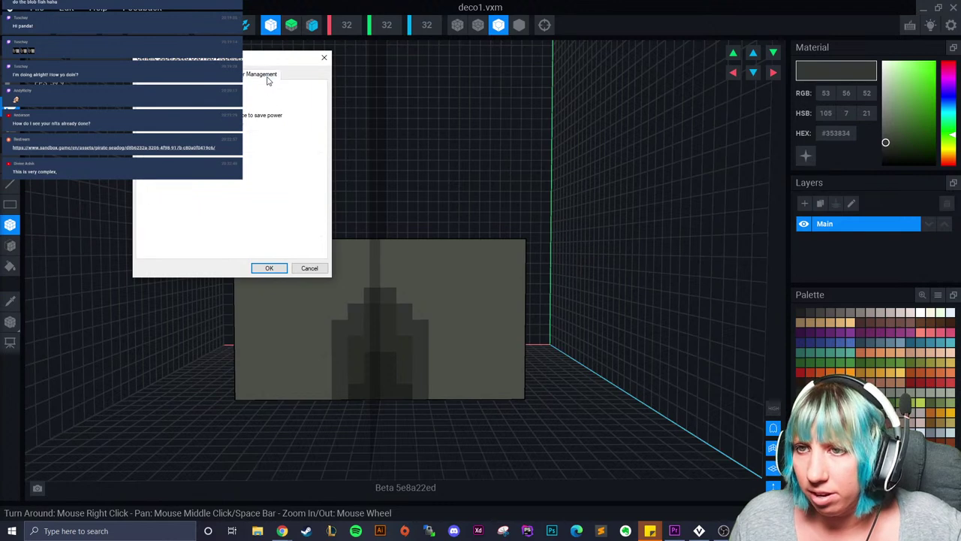
{"action": "left_click", "coordinate": [269, 268]}
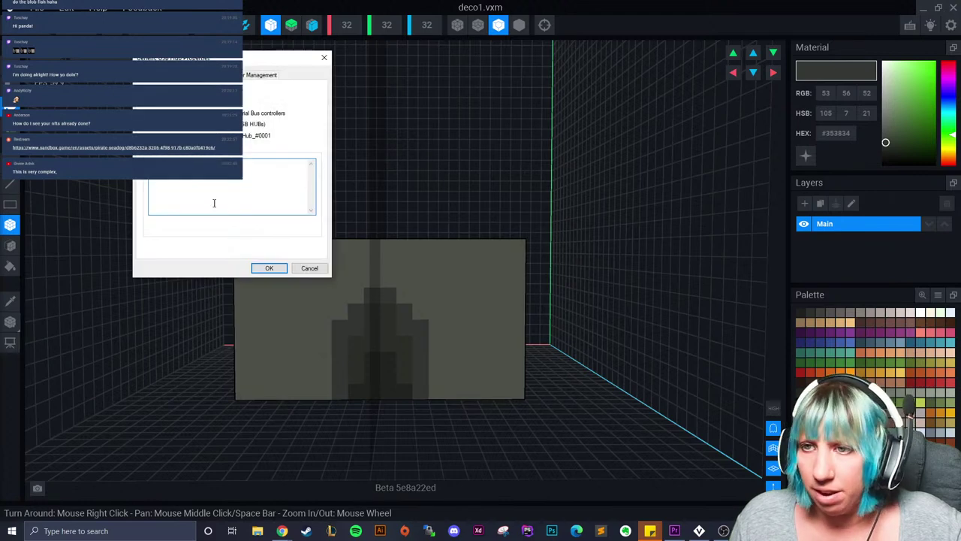
{"action": "left_click", "coordinate": [267, 268]}
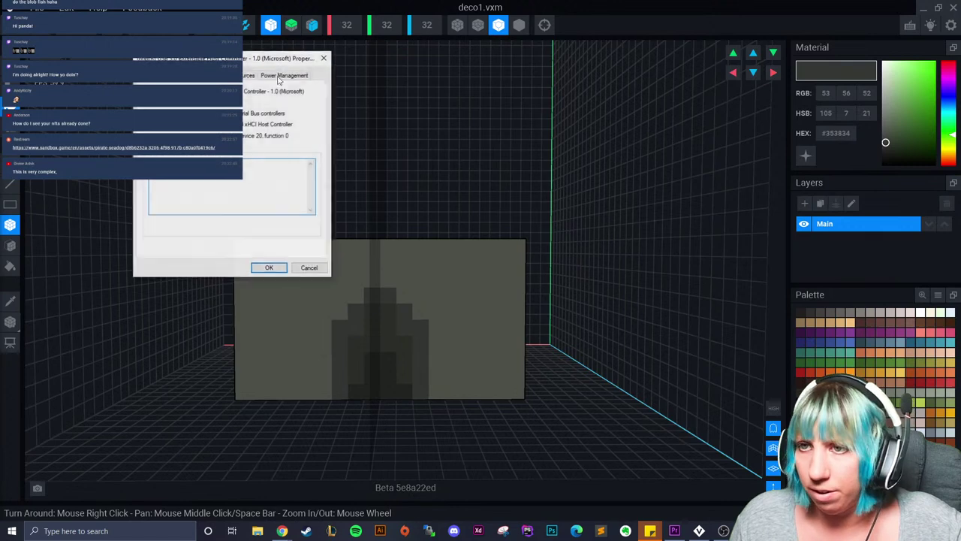
{"action": "left_click", "coordinate": [324, 58]}
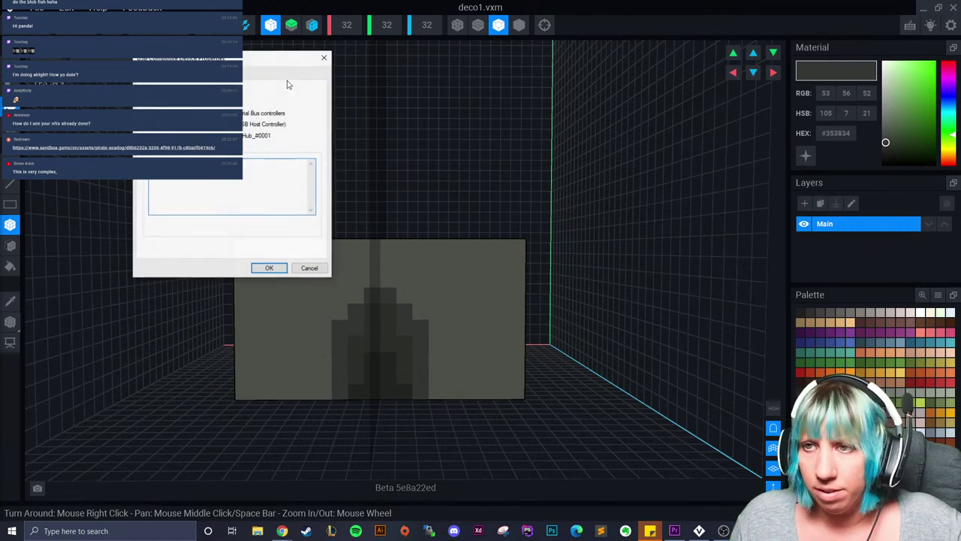
{"action": "left_click", "coordinate": [323, 58]}
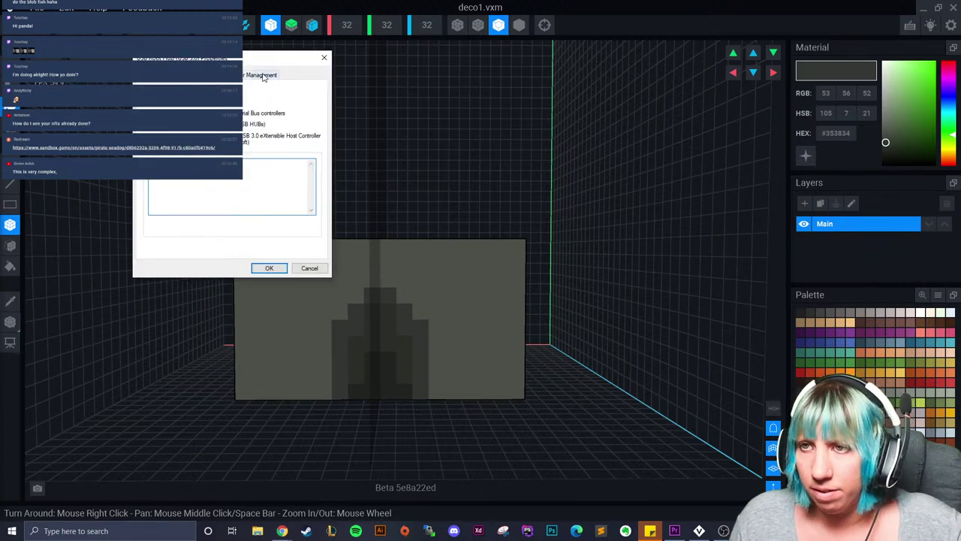
{"action": "left_click", "coordinate": [263, 79]}
{"action": "left_click", "coordinate": [323, 58]}
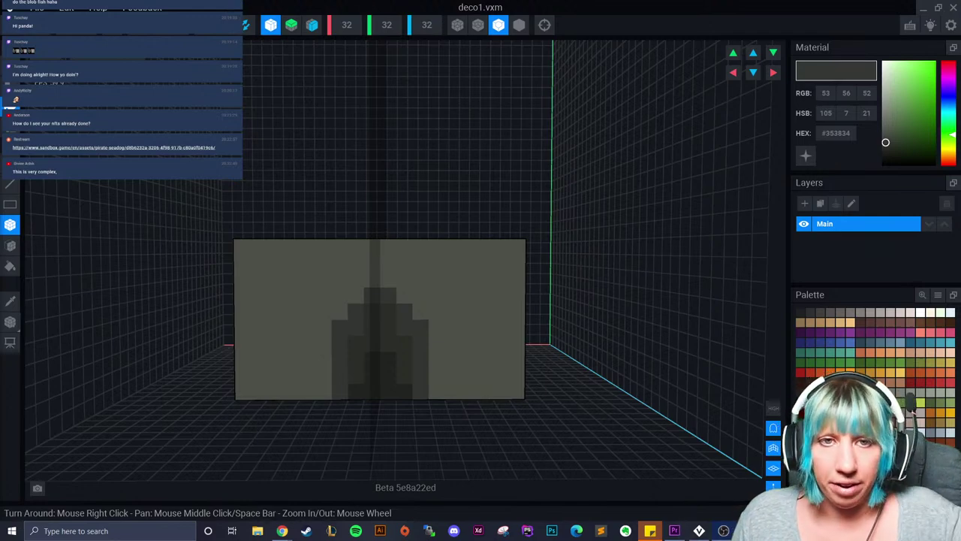
- Sample the block's grey #4F534C and build mirrored one-voxel-high tower tops across both ends of the block's top
{"action": "right_click_drag", "start_coordinate": [319, 277], "coordinate": [96, 283]}
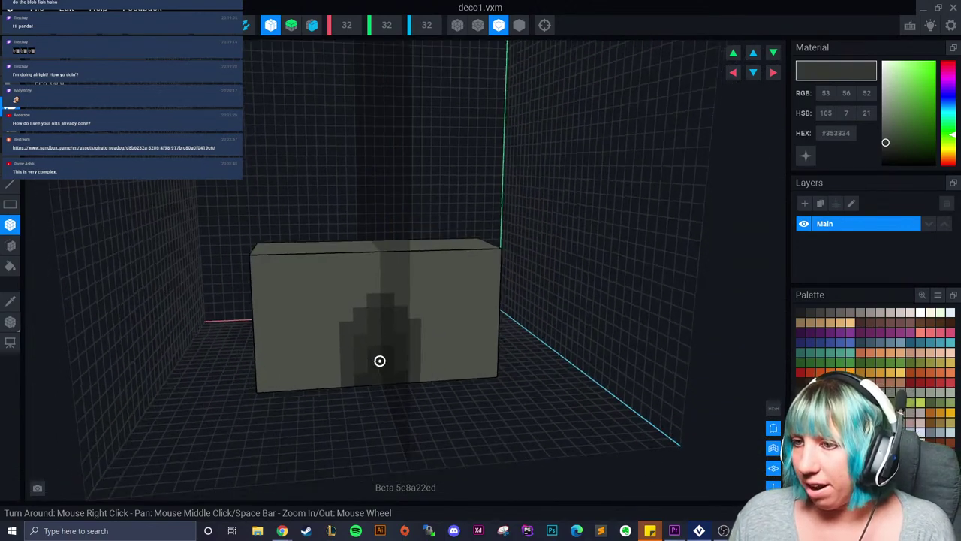
{"action": "right_click_drag", "start_coordinate": [380, 361], "coordinate": [373, 366]}
{"action": "scroll", "coordinate": [374, 366], "scroll_direction": "up", "scroll_amount": 2}
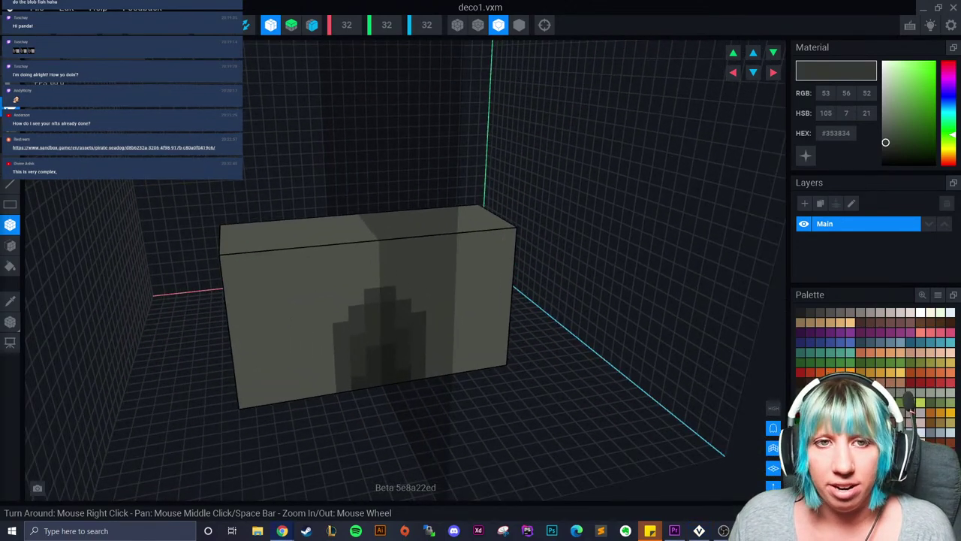
{"action": "right_click_drag", "start_coordinate": [212, 353], "coordinate": [239, 375]}
{"action": "scroll", "coordinate": [240, 377], "scroll_direction": "up", "scroll_amount": 2}
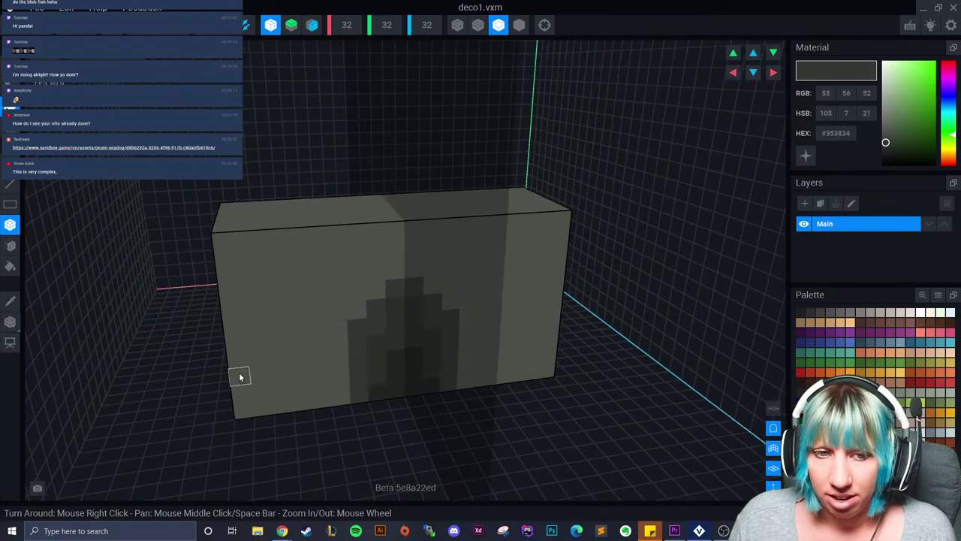
{"action": "middle_click_drag", "start_coordinate": [242, 383], "coordinate": [243, 393]}
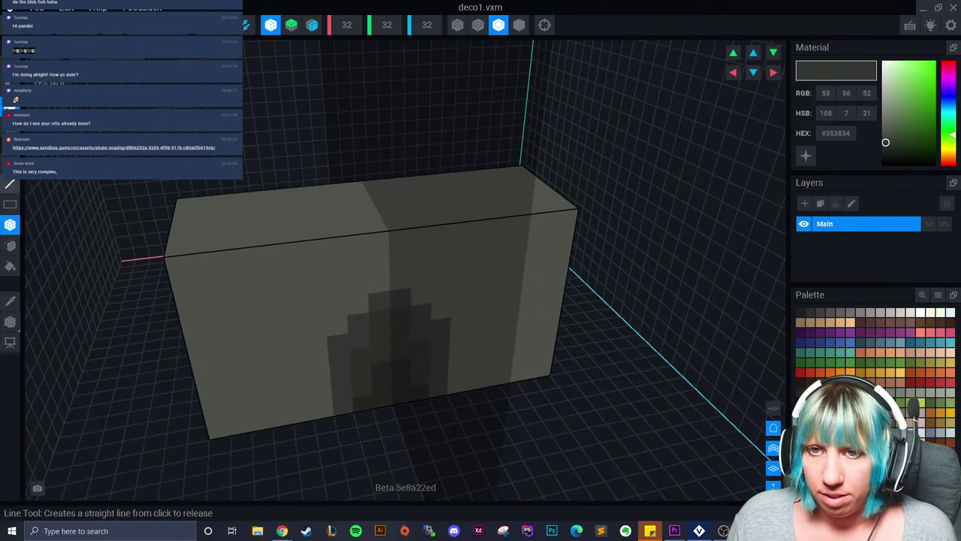
{"action": "left_click", "coordinate": [10, 301]}
{"action": "left_click", "coordinate": [236, 278]}
{"action": "left_click", "coordinate": [10, 225]}
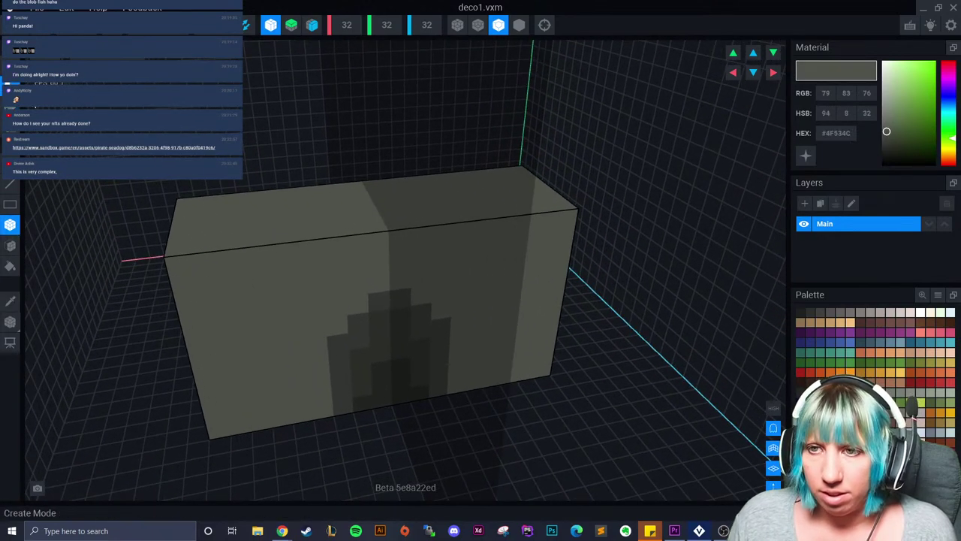
{"action": "left_click_drag", "start_coordinate": [188, 203], "coordinate": [245, 237]}
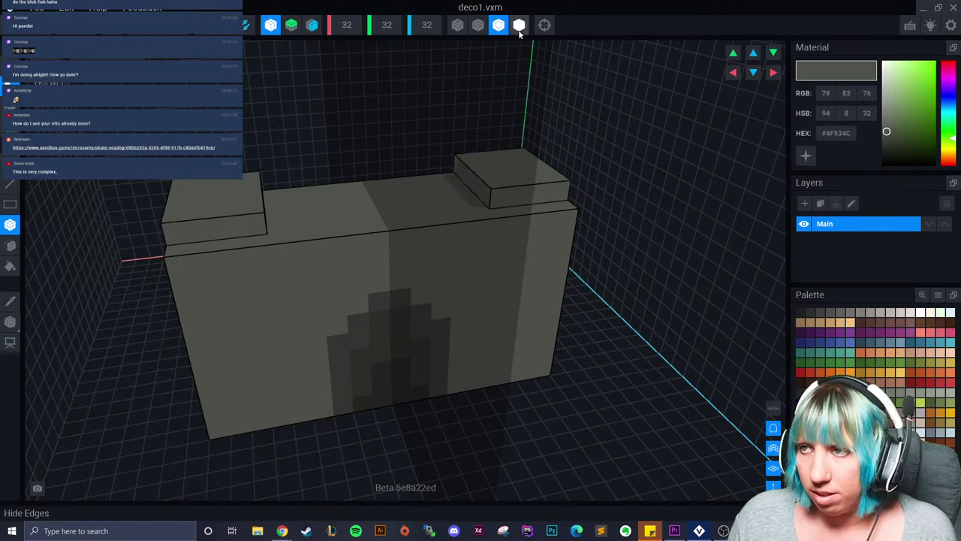
{"action": "right_click_drag", "start_coordinate": [246, 237], "coordinate": [182, 190]}
{"action": "left_click_drag", "start_coordinate": [200, 264], "coordinate": [252, 239]}
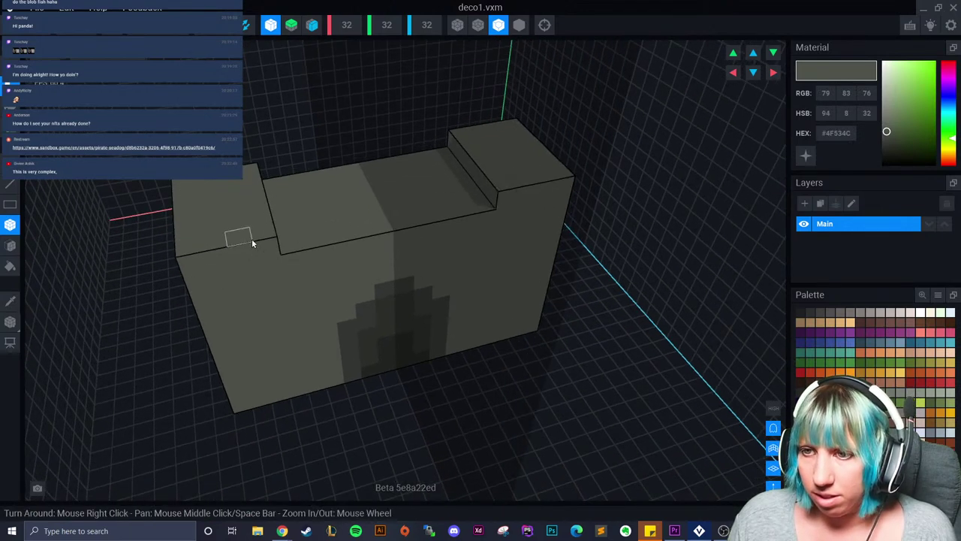
- Undo the last two voxel edits and place spaced single-voxel battlements along the front edge of both towers
{"action": "right_click_drag", "start_coordinate": [226, 248], "coordinate": [302, 266]}
{"action": "key", "text": "ctrl+z"}
{"action": "key", "text": "ctrl+z"}
{"action": "left_click_drag", "start_coordinate": [300, 214], "coordinate": [288, 264]}
{"action": "left_click", "coordinate": [289, 253]}
{"action": "left_click", "coordinate": [238, 255]}
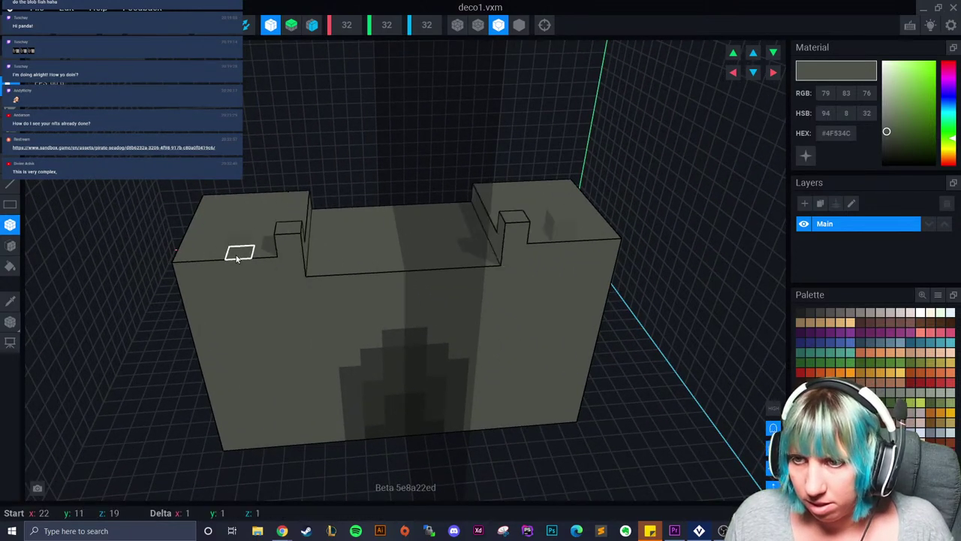
{"action": "left_click", "coordinate": [192, 259]}
- Complete the mirrored battlements with single voxels along the towers' back edges and at the middle of their outer edges
{"action": "right_click_drag", "start_coordinate": [192, 259], "coordinate": [232, 303]}
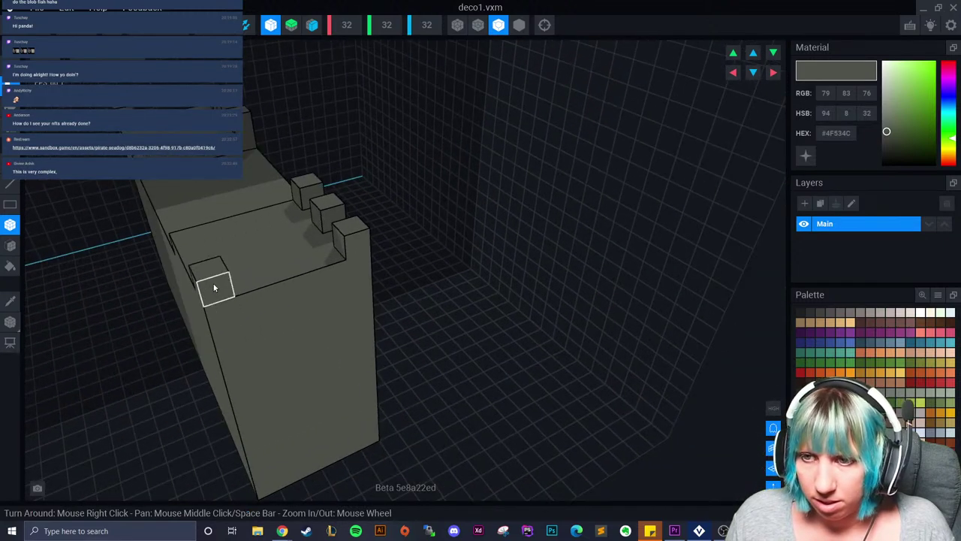
{"action": "left_click", "coordinate": [191, 241]}
{"action": "left_click", "coordinate": [192, 264]}
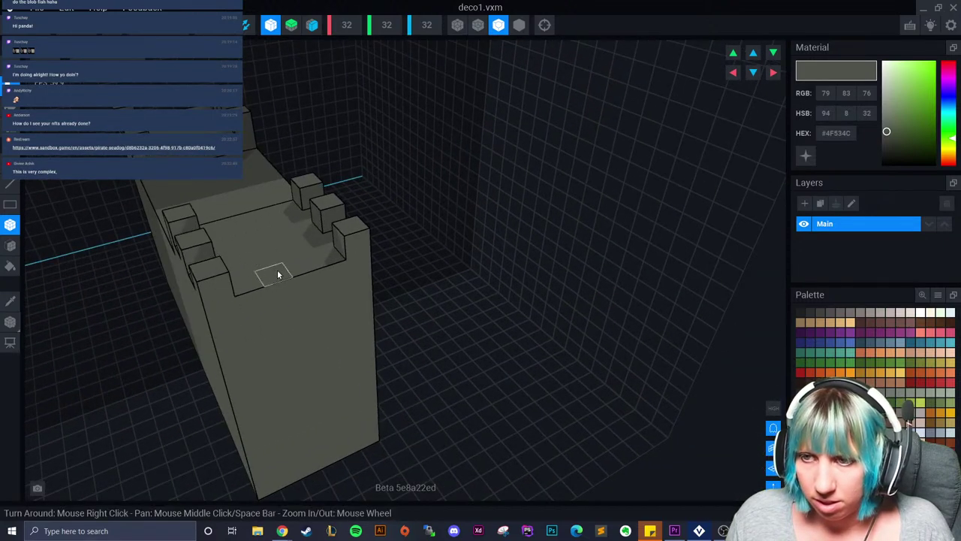
{"action": "left_click", "coordinate": [274, 269]}
{"action": "right_click_drag", "start_coordinate": [305, 271], "coordinate": [305, 241]}
{"action": "right_click_drag", "start_coordinate": [311, 177], "coordinate": [363, 331]}
{"action": "scroll", "coordinate": [365, 305], "scroll_direction": "down", "scroll_amount": 2}
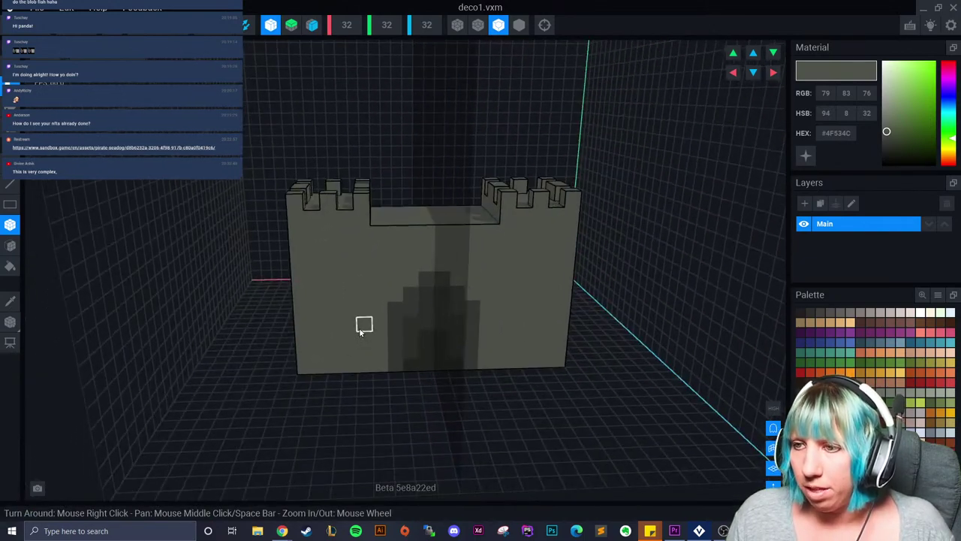
{"action": "scroll", "coordinate": [362, 329], "scroll_direction": "up", "scroll_amount": 1}
- Close deco1.vxm with its changes saved and open the fish tank asset final.vxr
{"action": "left_click", "coordinate": [105, 142]}
{"action": "left_click", "coordinate": [60, 113]}
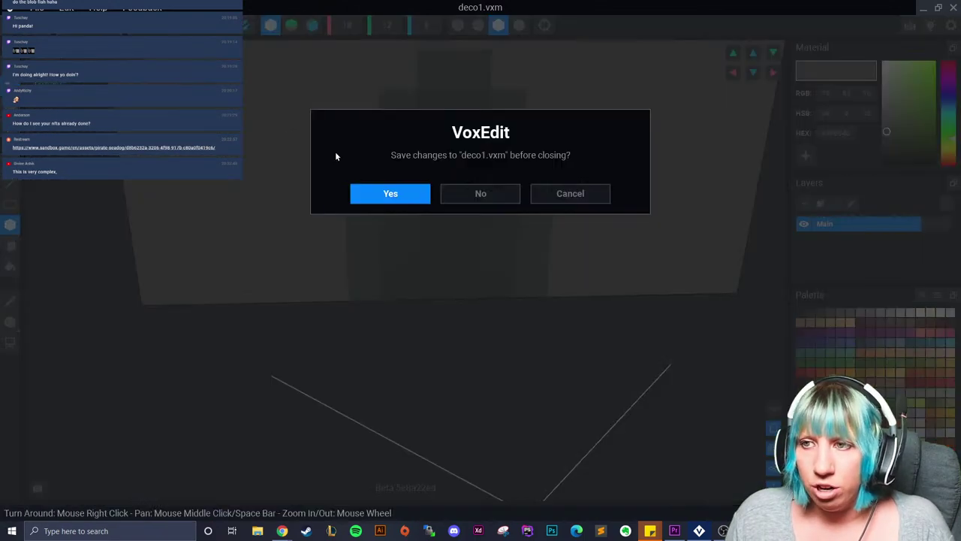
{"action": "left_click", "coordinate": [379, 195]}
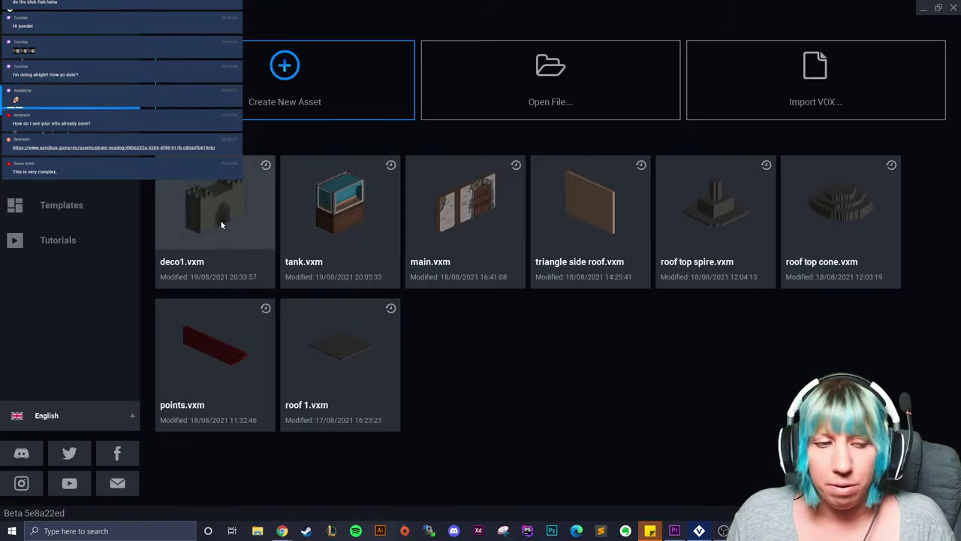
{"action": "left_click", "coordinate": [75, 134]}
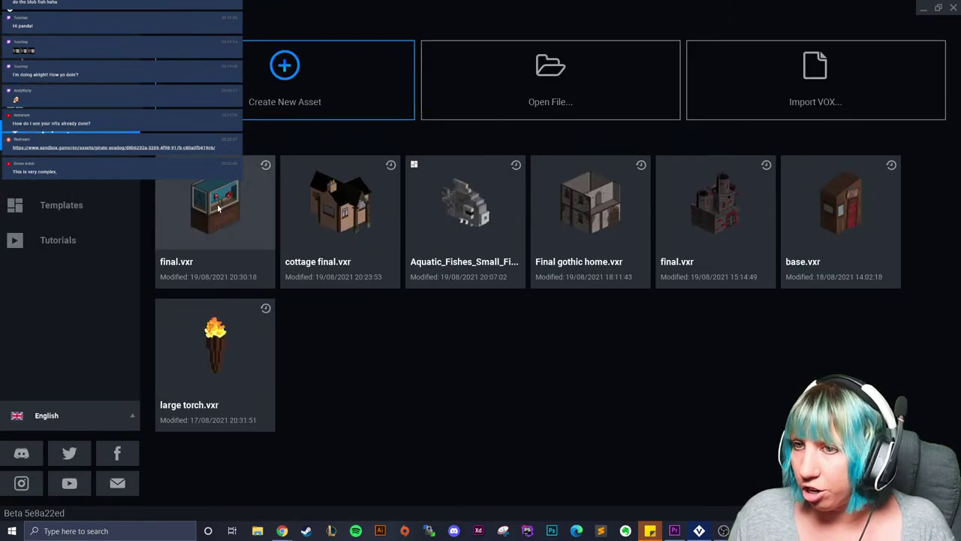
{"action": "left_click", "coordinate": [225, 207]}
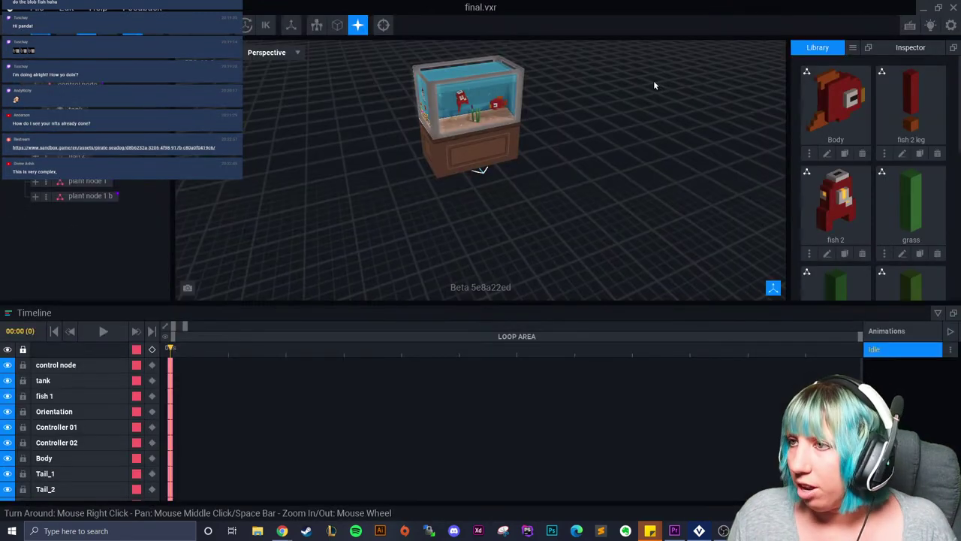
- Import the deco1 castle model from the VoxEdit project folders into the tank asset's library
{"action": "left_click", "coordinate": [853, 47]}
{"action": "left_click", "coordinate": [863, 73]}
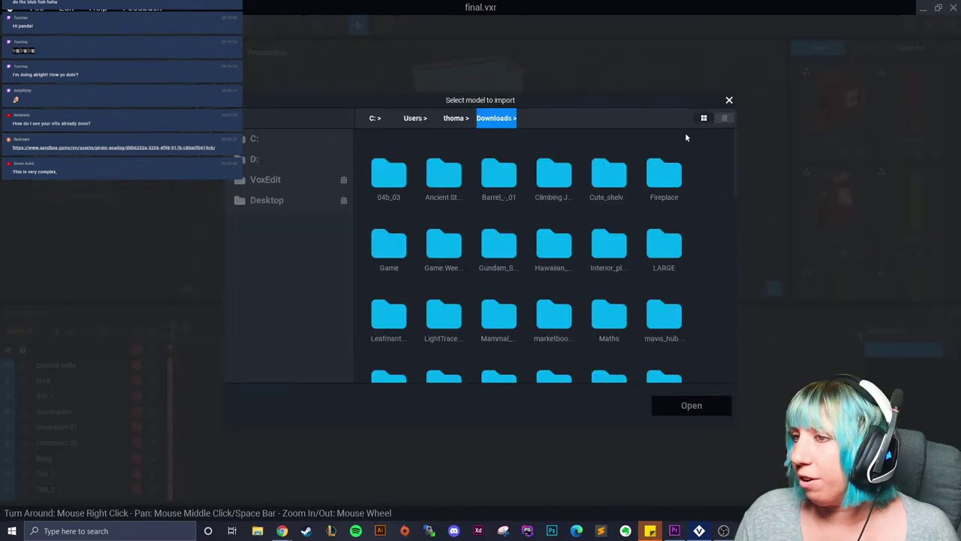
{"action": "left_click", "coordinate": [288, 186]}
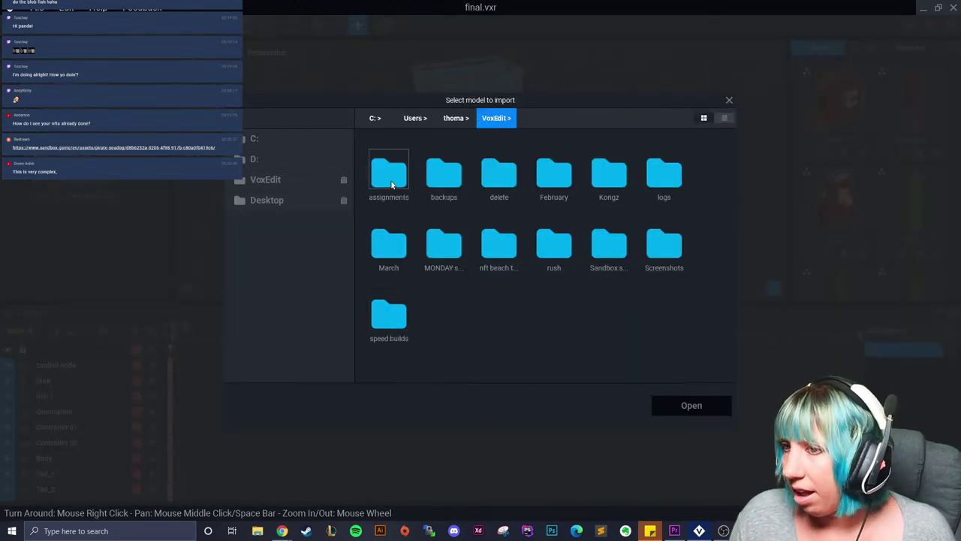
{"action": "double_click", "coordinate": [591, 238]}
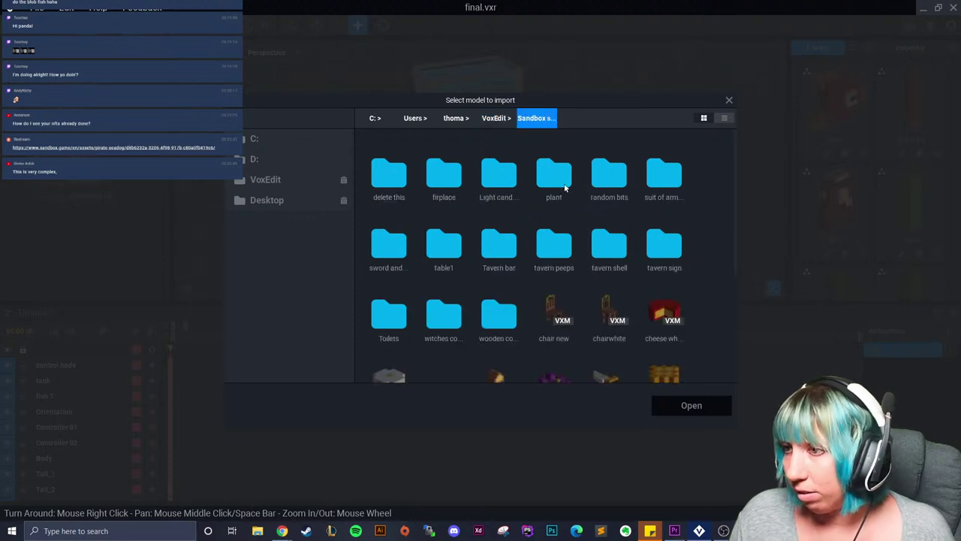
{"action": "double_click", "coordinate": [607, 180]}
{"action": "double_click", "coordinate": [388, 181]}
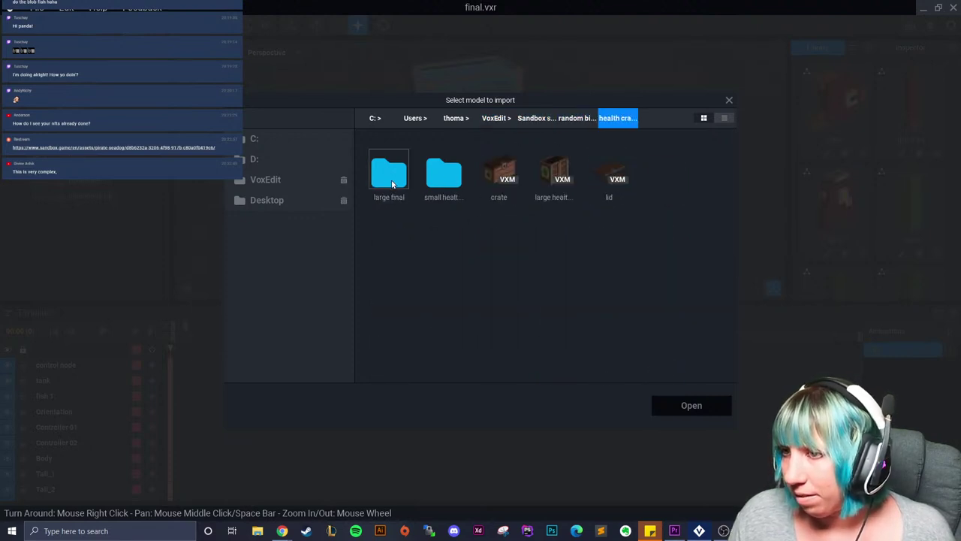
{"action": "left_click", "coordinate": [584, 125]}
{"action": "double_click", "coordinate": [441, 181]}
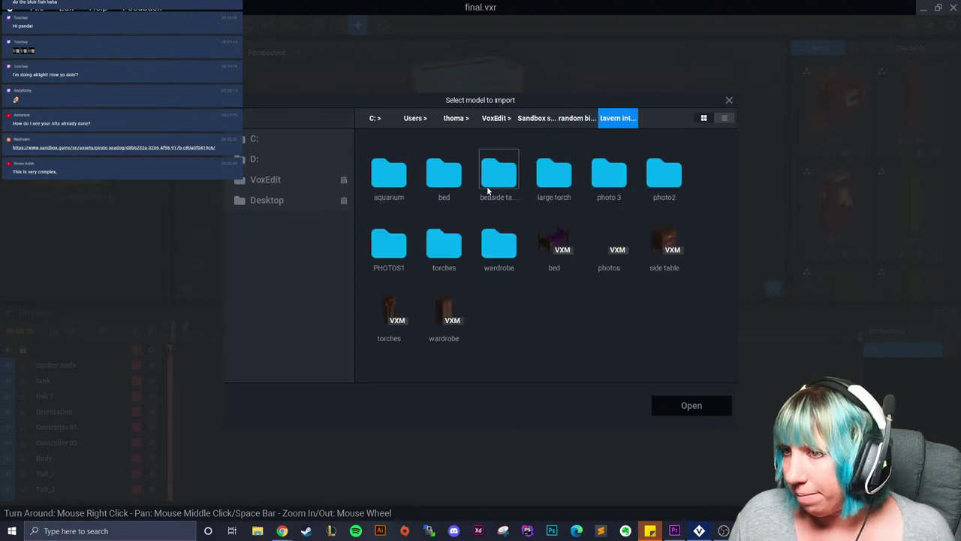
{"action": "double_click", "coordinate": [393, 248]}
{"action": "left_click", "coordinate": [444, 172]}
{"action": "left_click", "coordinate": [676, 405]}
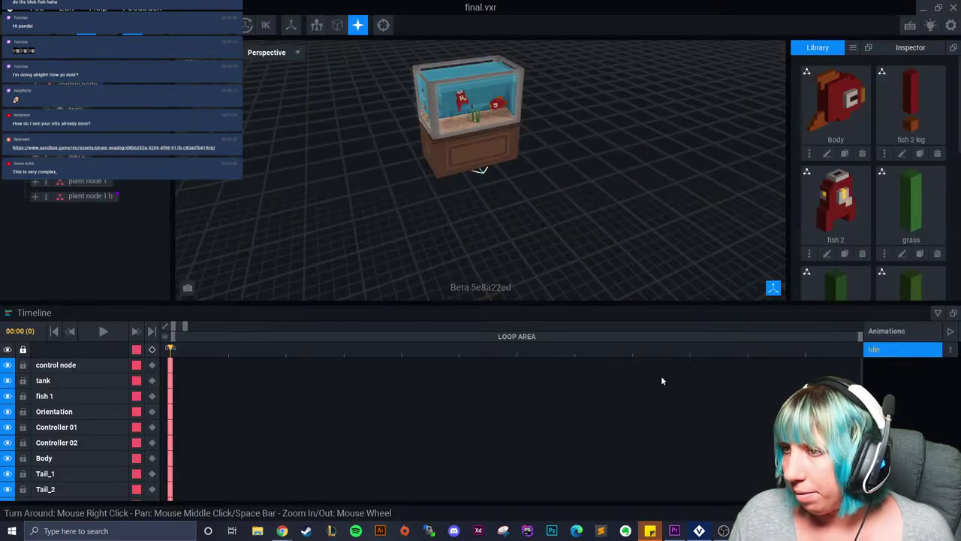
- Create a new node named deco 1 under the control node and attach the deco1 model to it
{"action": "left_click", "coordinate": [35, 85]}
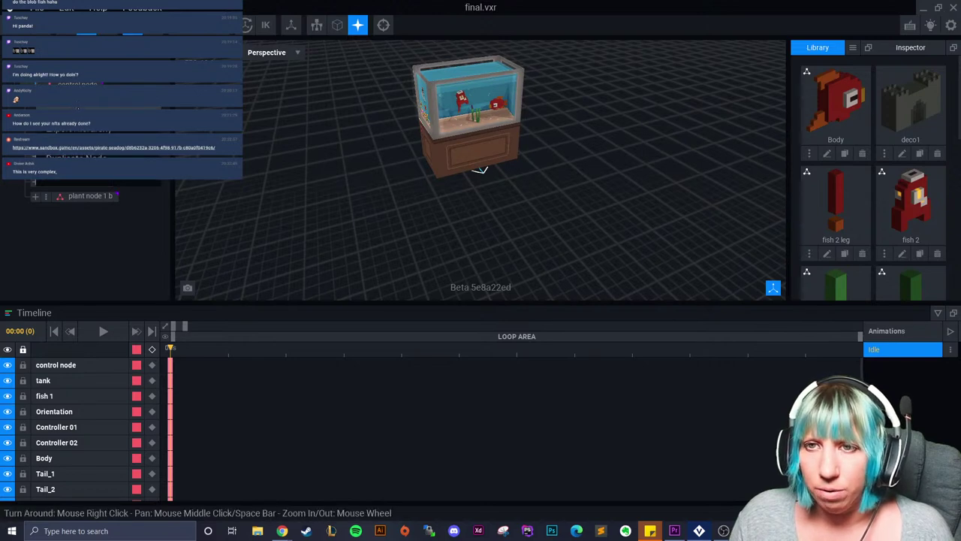
{"action": "left_click", "coordinate": [78, 104]}
{"action": "type", "text": "deco"}
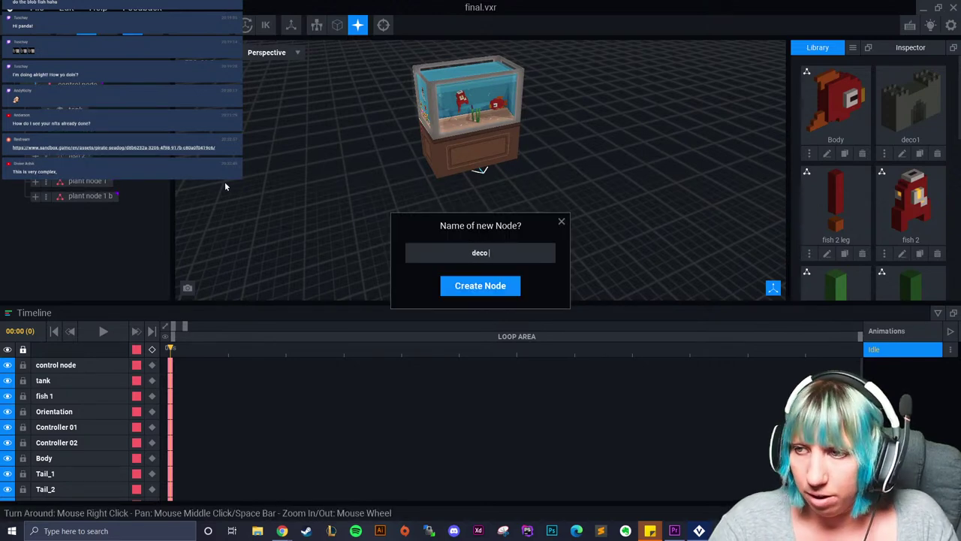
{"action": "type", "text": " 1"}
{"action": "key", "text": "Return"}
{"action": "left_click_drag", "start_coordinate": [910, 105], "coordinate": [78, 211]}
- Raise the deco 1 node from the floor to the height of the tank and shift it sideways towards the glass front
{"action": "scroll", "coordinate": [402, 202], "scroll_direction": "up", "scroll_amount": 4}
{"action": "right_click_drag", "start_coordinate": [398, 203], "coordinate": [421, 169]}
{"action": "middle_click_drag", "start_coordinate": [421, 169], "coordinate": [390, 227]}
{"action": "left_click", "coordinate": [442, 240]}
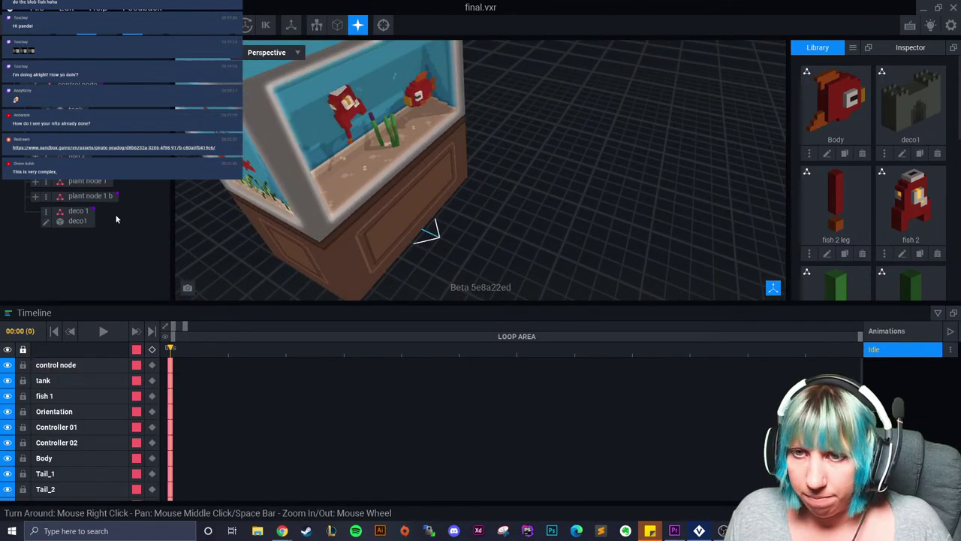
{"action": "left_click", "coordinate": [78, 216]}
{"action": "left_click_drag", "start_coordinate": [415, 229], "coordinate": [409, 121]}
{"action": "right_click_drag", "start_coordinate": [409, 122], "coordinate": [421, 137]}
{"action": "scroll", "coordinate": [420, 138], "scroll_direction": "up", "scroll_amount": 4}
{"action": "left_click_drag", "start_coordinate": [391, 212], "coordinate": [257, 211]}
- Move the deco 1 castle inside the tank, near the sand bed on the side of the plants below the upright fish
{"action": "right_click_drag", "start_coordinate": [376, 188], "coordinate": [451, 90]}
{"action": "middle_click_drag", "start_coordinate": [405, 49], "coordinate": [418, 111]}
{"action": "scroll", "coordinate": [418, 111], "scroll_direction": "down", "scroll_amount": 1}
{"action": "left_click_drag", "start_coordinate": [416, 113], "coordinate": [414, 189]}
{"action": "left_click", "coordinate": [440, 230]}
{"action": "left_click", "coordinate": [418, 212]}
{"action": "left_click_drag", "start_coordinate": [436, 223], "coordinate": [398, 204]}
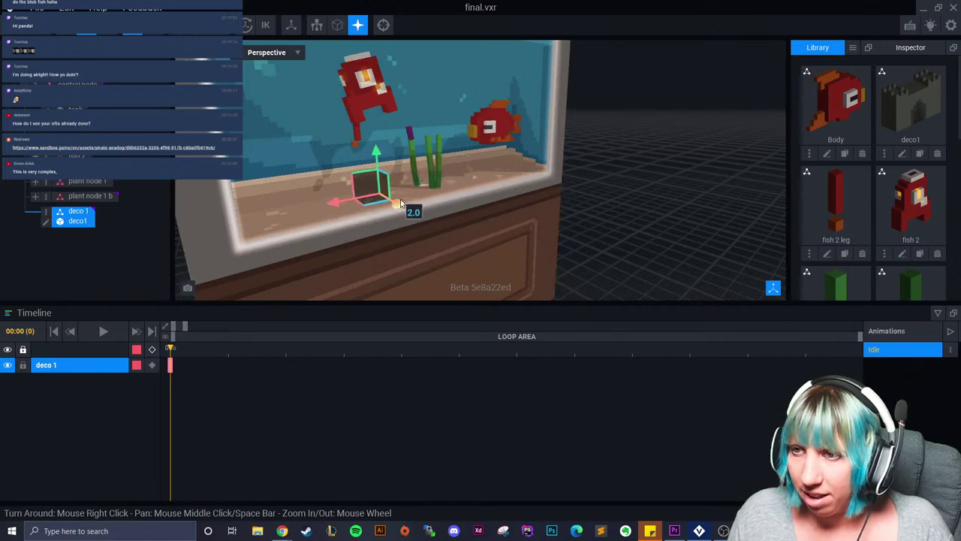
{"action": "left_click_drag", "start_coordinate": [383, 157], "coordinate": [387, 143]}
{"action": "left_click_drag", "start_coordinate": [344, 197], "coordinate": [303, 250]}
{"action": "scroll", "coordinate": [293, 214], "scroll_direction": "up", "scroll_amount": 5}
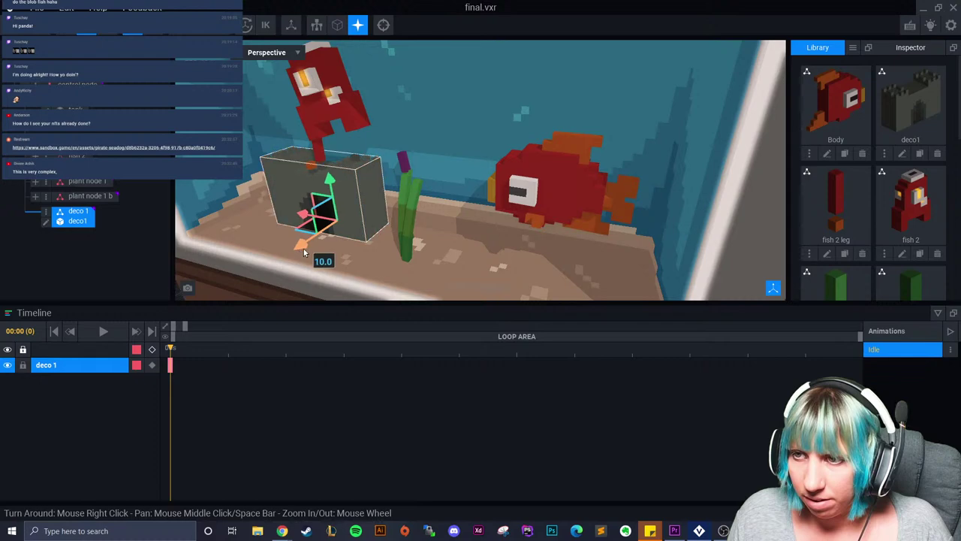
- Lower the deco 1 castle so that it sits on the tank's sand bed
{"action": "right_click_drag", "start_coordinate": [304, 250], "coordinate": [353, 248]}
{"action": "middle_click_drag", "start_coordinate": [313, 224], "coordinate": [350, 218]}
{"action": "mouse_move", "coordinate": [377, 214]}
{"action": "left_mouse_down"}
{"action": "mouse_move", "coordinate": [332, 214]}
{"action": "mouse_move", "coordinate": [376, 225]}
{"action": "left_mouse_up"}
{"action": "right_click_drag", "start_coordinate": [383, 228], "coordinate": [392, 226]}
{"action": "scroll", "coordinate": [412, 244], "scroll_direction": "down", "scroll_amount": 4}
{"action": "left_click", "coordinate": [666, 231]}
{"action": "right_click_drag", "start_coordinate": [578, 241], "coordinate": [578, 240]}
{"action": "left_click", "coordinate": [365, 215]}
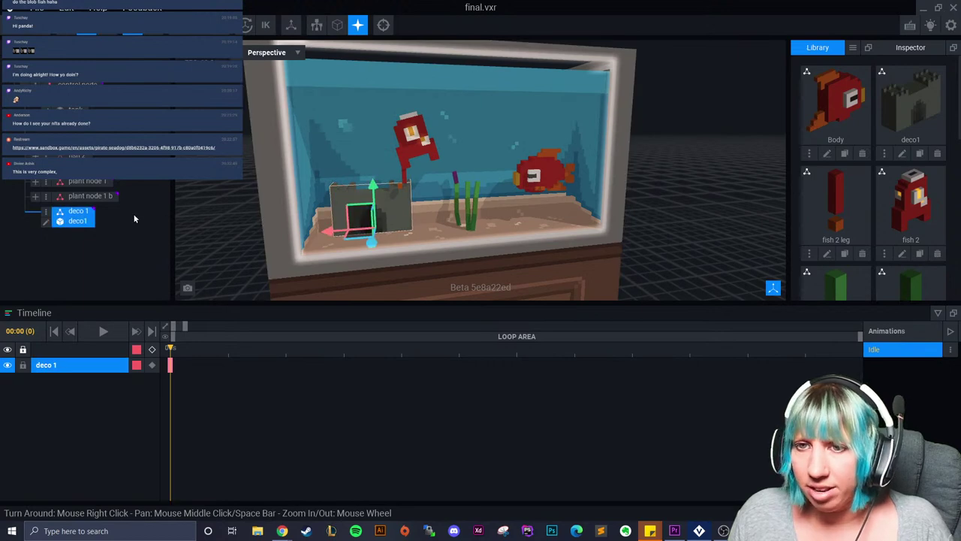
- Open the castle model attached to the deco 1 node for voxel editing
{"action": "left_click", "coordinate": [45, 221]}
{"action": "scroll", "coordinate": [429, 257], "scroll_direction": "up", "scroll_amount": 3}
{"action": "right_click_drag", "start_coordinate": [428, 257], "coordinate": [425, 290]}
{"action": "left_click", "coordinate": [499, 27]}
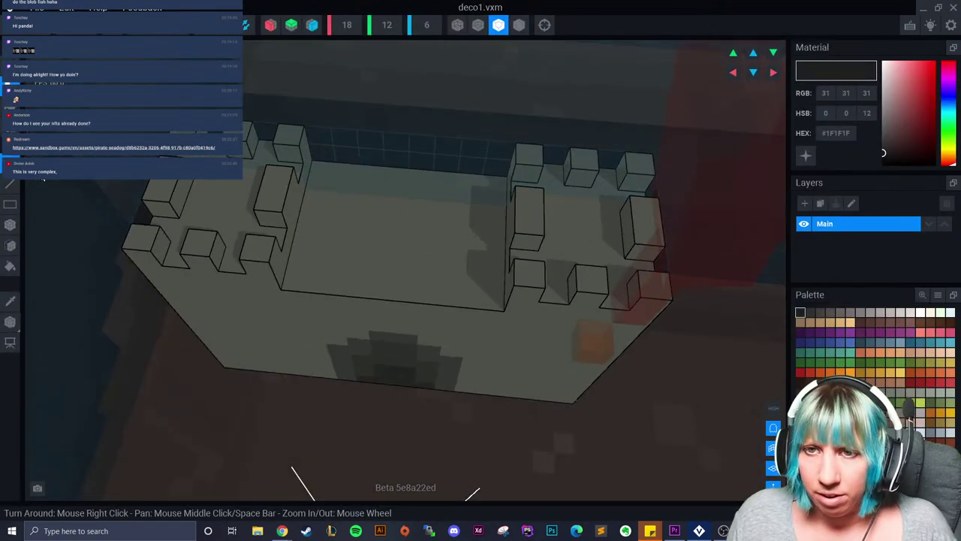
- Hollow out the tops of both castle towers one voxel deep inside their battlements
{"action": "right_click_drag", "start_coordinate": [180, 193], "coordinate": [203, 188]}
{"action": "left_click_drag", "start_coordinate": [233, 167], "coordinate": [226, 209]}
{"action": "right_click_drag", "start_coordinate": [257, 174], "coordinate": [282, 205]}
{"action": "left_click", "coordinate": [300, 205]}
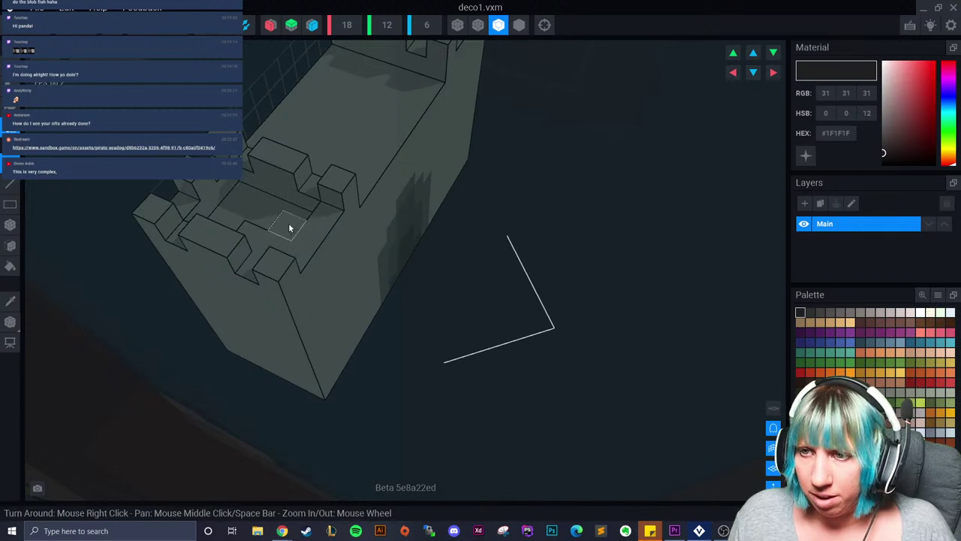
{"action": "left_click", "coordinate": [10, 224]}
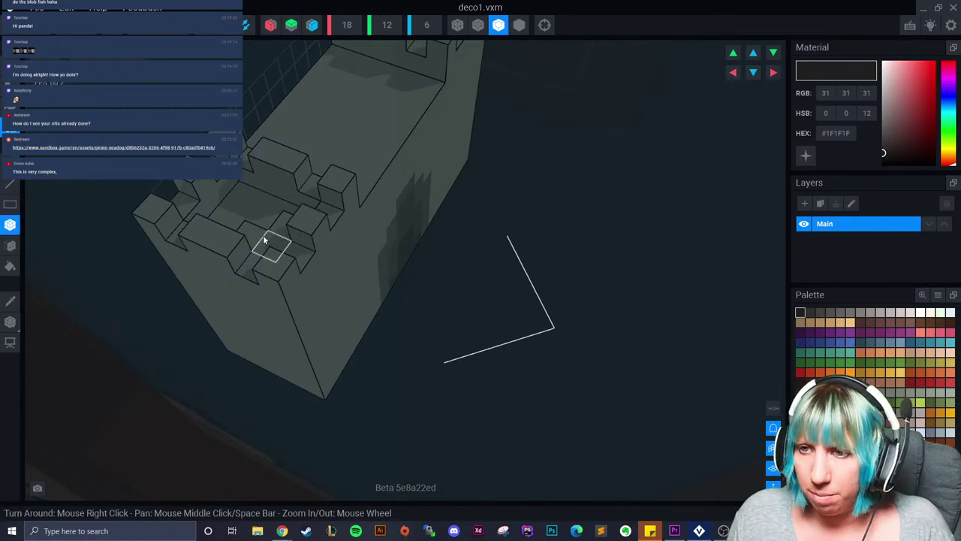
{"action": "right_click_drag", "start_coordinate": [351, 196], "coordinate": [379, 223]}
{"action": "left_click_drag", "start_coordinate": [382, 247], "coordinate": [415, 291]}
{"action": "left_click_drag", "start_coordinate": [422, 239], "coordinate": [391, 232]}
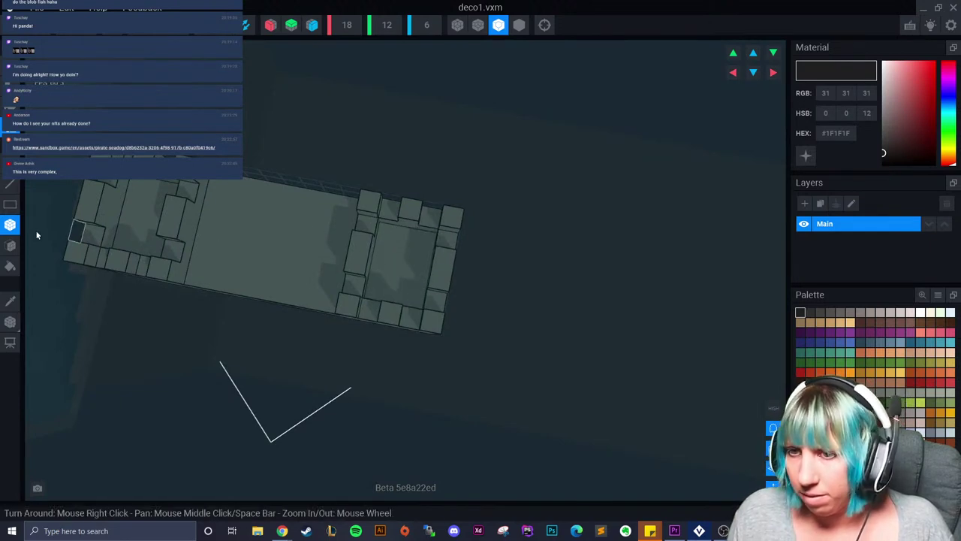
- Paint the recessed floors of both tower tops in dark grey #353834
{"action": "left_click", "coordinate": [10, 302]}
{"action": "left_click", "coordinate": [201, 266]}
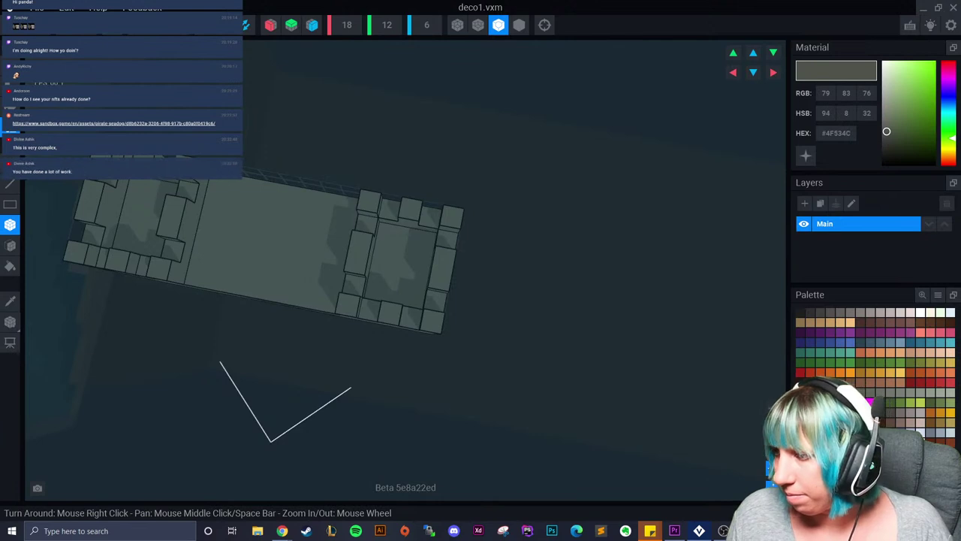
{"action": "left_click_drag", "start_coordinate": [385, 250], "coordinate": [425, 245]}
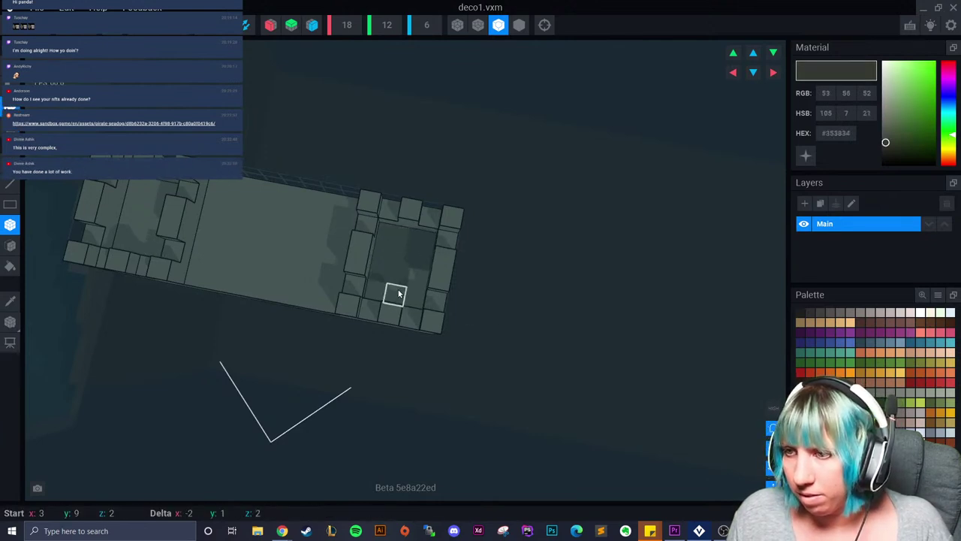
{"action": "middle_click_drag", "start_coordinate": [174, 233], "coordinate": [338, 220]}
{"action": "left_click_drag", "start_coordinate": [298, 167], "coordinate": [327, 232]}
- Paint a rectangular dark grey stone patch below each tower on the castle's front wall
{"action": "right_click_drag", "start_coordinate": [383, 323], "coordinate": [337, 256]}
{"action": "scroll", "coordinate": [420, 259], "scroll_direction": "up", "scroll_amount": 2}
{"action": "scroll", "coordinate": [408, 259], "scroll_direction": "up", "scroll_amount": 2}
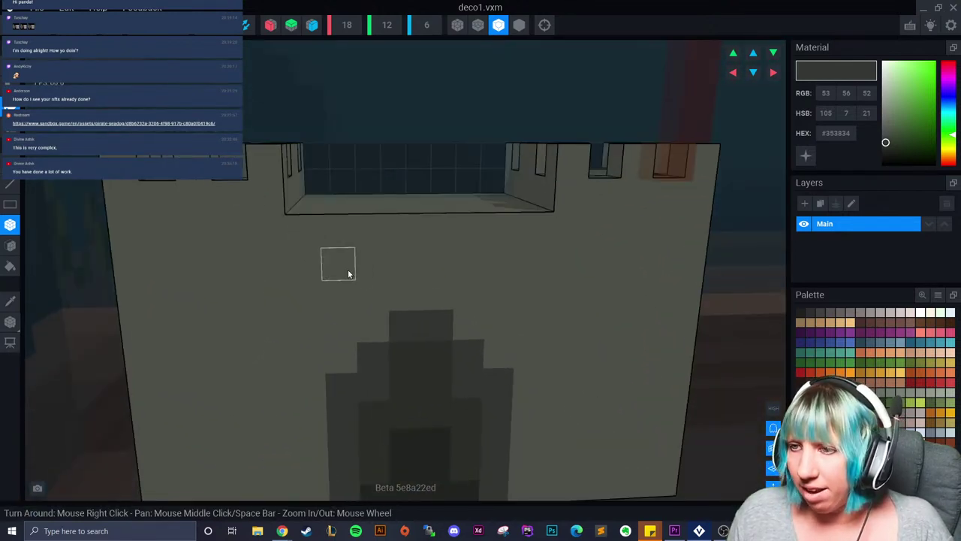
{"action": "left_click_drag", "start_coordinate": [199, 265], "coordinate": [273, 265]}
{"action": "left_click", "coordinate": [815, 432]}
{"action": "left_click_drag", "start_coordinate": [586, 245], "coordinate": [654, 279]}
- Paint more stone patches in dark grey #3E413C on the castle's walls
{"action": "right_click_drag", "start_coordinate": [654, 279], "coordinate": [581, 227]}
{"action": "left_click_drag", "start_coordinate": [580, 227], "coordinate": [600, 224]}
{"action": "left_click_drag", "start_coordinate": [102, 266], "coordinate": [124, 258]}
{"action": "right_click_drag", "start_coordinate": [191, 229], "coordinate": [188, 200]}
{"action": "left_click_drag", "start_coordinate": [189, 200], "coordinate": [206, 206]}
{"action": "right_click_drag", "start_coordinate": [206, 205], "coordinate": [242, 258]}
{"action": "left_click_drag", "start_coordinate": [263, 269], "coordinate": [220, 304]}
{"action": "right_click_drag", "start_coordinate": [253, 303], "coordinate": [384, 298]}
{"action": "scroll", "coordinate": [383, 298], "scroll_direction": "down", "scroll_amount": 3}
{"action": "scroll", "coordinate": [406, 323], "scroll_direction": "up", "scroll_amount": 2}
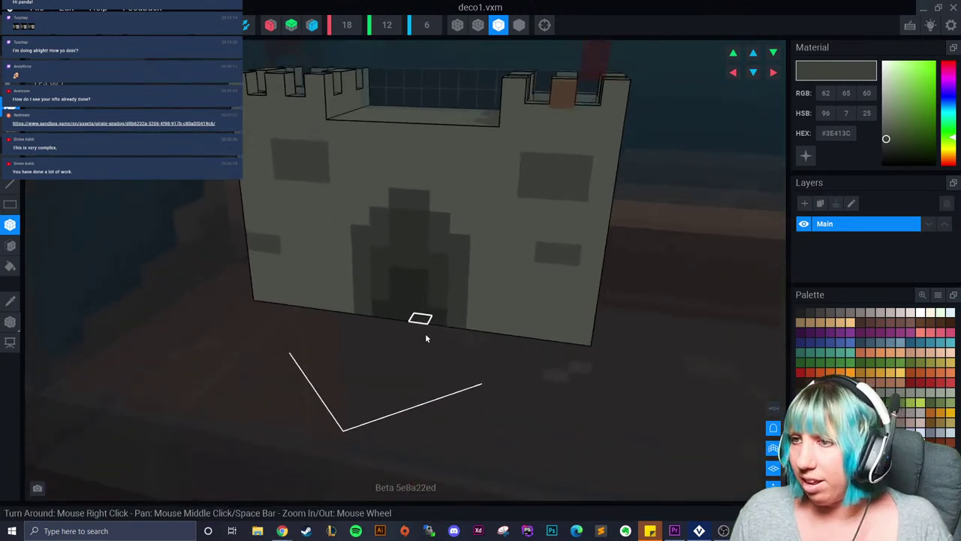
- Paint moss in green #3C562D on top of the castle's middle section and down the front wall towards the right tower
{"action": "right_click_drag", "start_coordinate": [416, 336], "coordinate": [647, 335]}
{"action": "right_click_drag", "start_coordinate": [394, 232], "coordinate": [371, 238]}
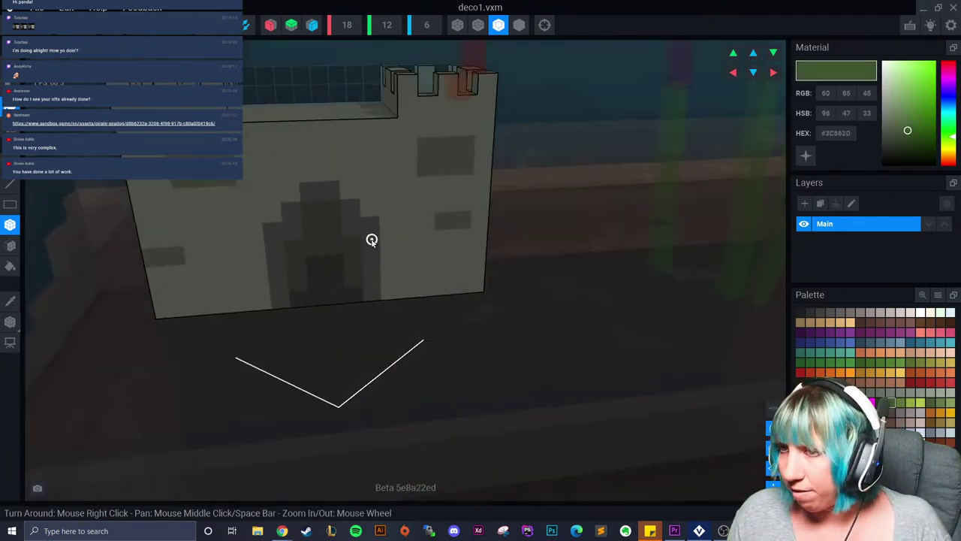
{"action": "left_click_drag", "start_coordinate": [368, 148], "coordinate": [370, 130]}
{"action": "right_click_drag", "start_coordinate": [371, 131], "coordinate": [376, 135]}
{"action": "left_click_drag", "start_coordinate": [383, 118], "coordinate": [367, 101]}
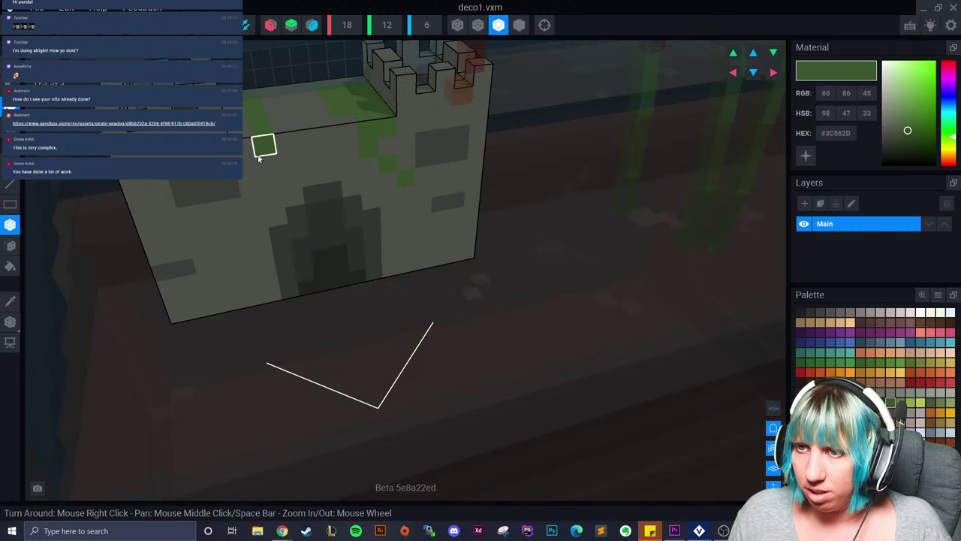
- Trail #3C562D moss down the front wall left of the doorway to the base, and add some below the left tower's battlements
{"action": "mouse_move", "coordinate": [230, 234]}
{"action": "left_mouse_down"}
{"action": "mouse_move", "coordinate": [215, 307]}
{"action": "mouse_move", "coordinate": [248, 148]}
{"action": "left_mouse_up"}
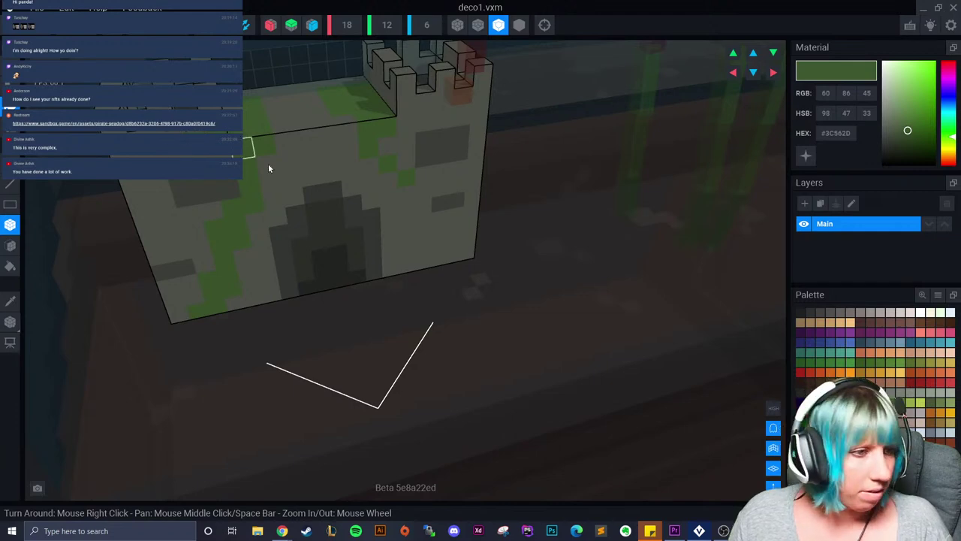
{"action": "right_click_drag", "start_coordinate": [212, 173], "coordinate": [205, 161]}
{"action": "scroll", "coordinate": [269, 186], "scroll_direction": "up", "scroll_amount": 3}
{"action": "mouse_move", "coordinate": [274, 195]}
{"action": "right_mouse_down"}
{"action": "mouse_move", "coordinate": [272, 187]}
{"action": "mouse_move", "coordinate": [253, 247]}
{"action": "mouse_move", "coordinate": [268, 191]}
{"action": "right_mouse_up"}
{"action": "left_click", "coordinate": [235, 173]}
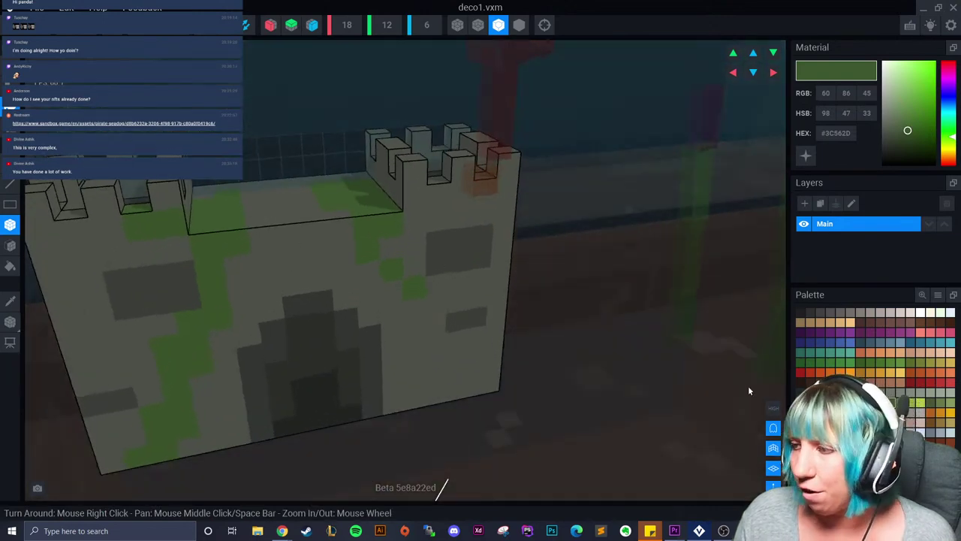
- Shade the moss trail right of the doorway with dark green #24351B voxels and extend it down the wall
{"action": "left_click", "coordinate": [881, 403]}
{"action": "left_click", "coordinate": [341, 226]}
{"action": "left_click", "coordinate": [366, 273]}
{"action": "left_click", "coordinate": [392, 292]}
{"action": "left_click", "coordinate": [413, 310]}
{"action": "left_click_drag", "start_coordinate": [420, 331], "coordinate": [434, 345]}
{"action": "right_click_drag", "start_coordinate": [417, 319], "coordinate": [390, 285]}
{"action": "left_click", "coordinate": [391, 253]}
{"action": "left_click", "coordinate": [415, 271]}
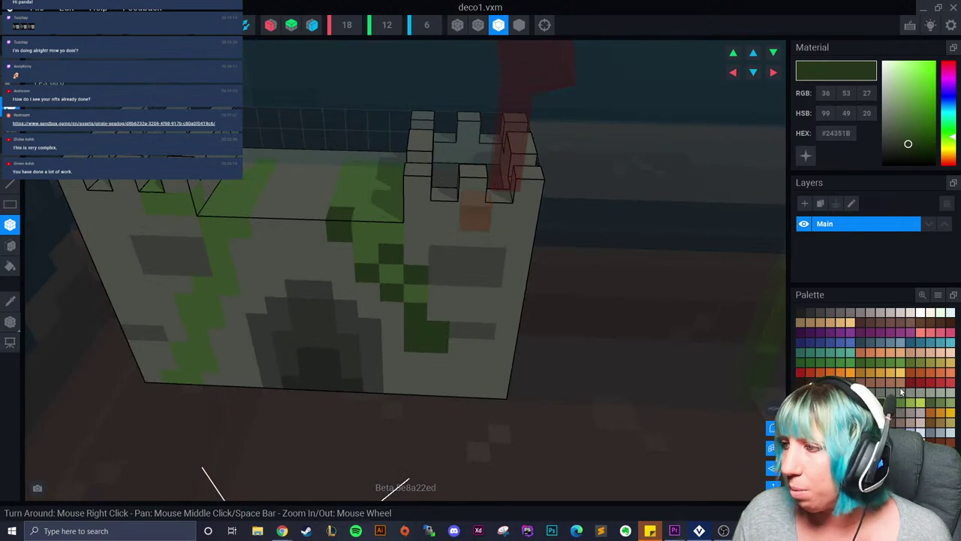
- Add light green #5E793B highlight voxels to the moss on the middle section's top and along the left trail
{"action": "left_click", "coordinate": [900, 402]}
{"action": "right_click_drag", "start_coordinate": [489, 277], "coordinate": [483, 318]}
{"action": "left_click", "coordinate": [305, 228]}
{"action": "left_click", "coordinate": [287, 265]}
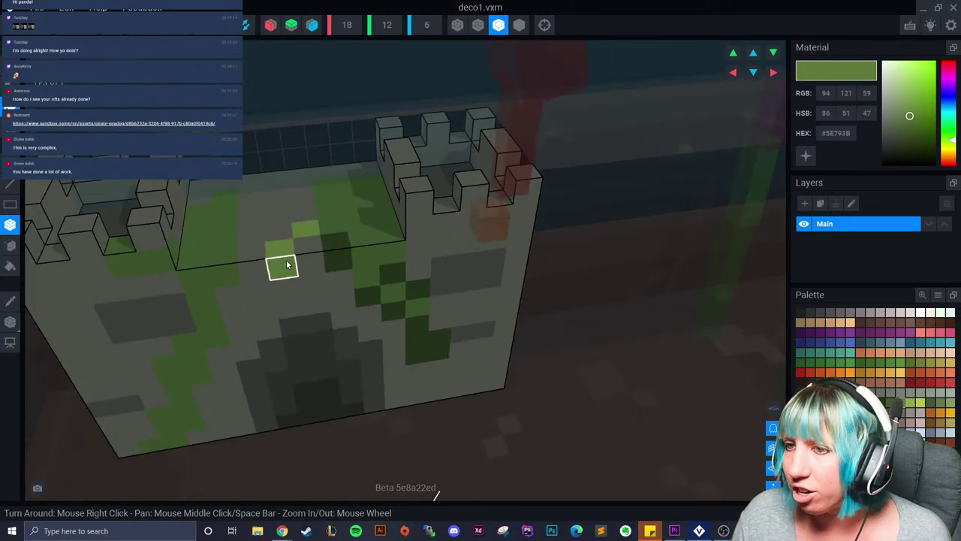
{"action": "left_click", "coordinate": [185, 364]}
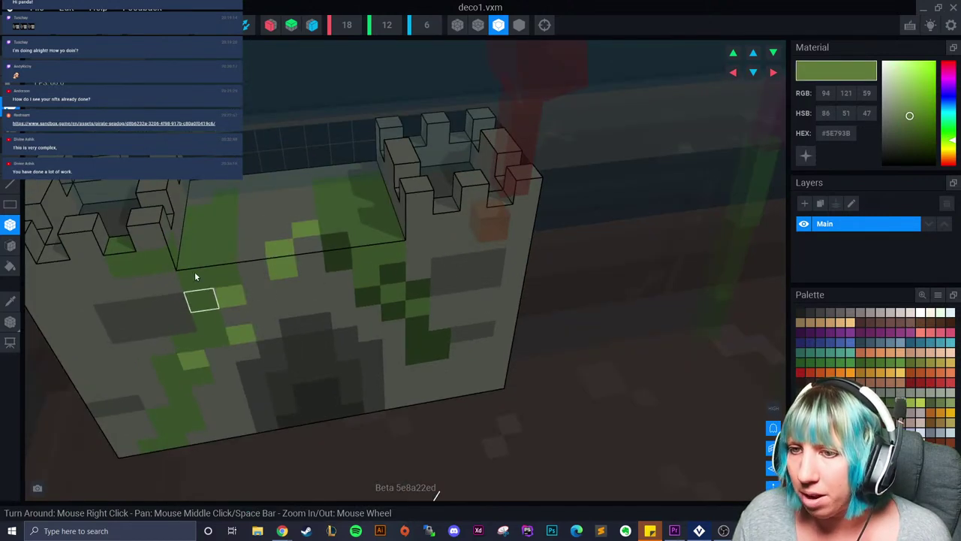
{"action": "left_click", "coordinate": [231, 200]}
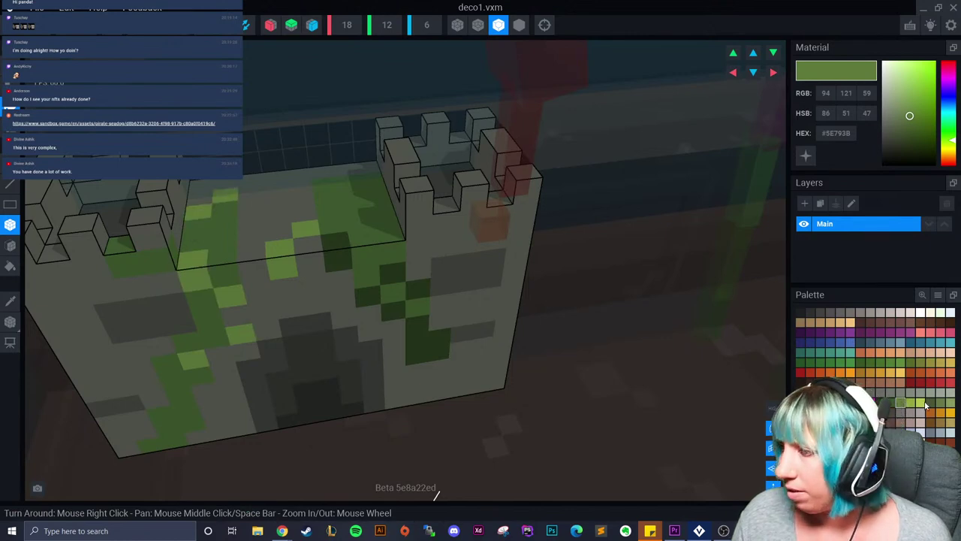
- Fill the gap between the moss patches on the middle section's top with green #3C562D
{"action": "left_click", "coordinate": [889, 403]}
{"action": "left_click", "coordinate": [252, 206]}
{"action": "left_click", "coordinate": [273, 232]}
{"action": "left_click", "coordinate": [310, 209]}
{"action": "left_click", "coordinate": [349, 185]}
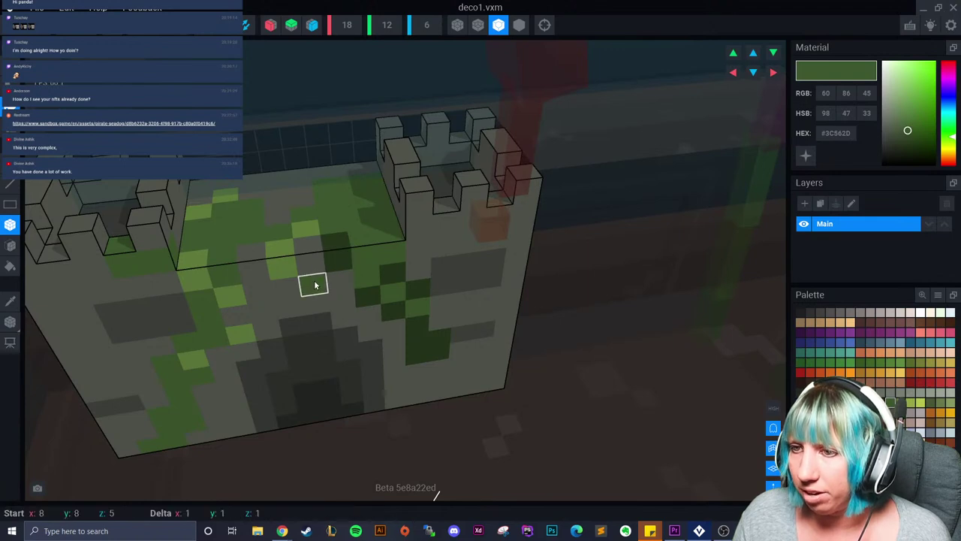
- Add dark green #24351B voxels to the lower end of the moss trail left of the doorway
{"action": "scroll", "coordinate": [307, 339], "scroll_direction": "down", "scroll_amount": 6}
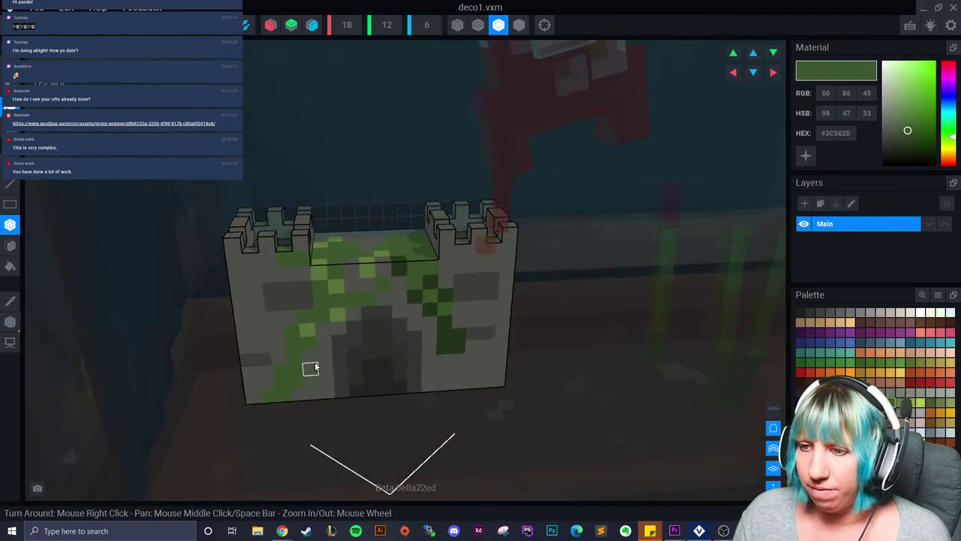
{"action": "left_click", "coordinate": [316, 367]}
{"action": "left_click", "coordinate": [881, 403]}
{"action": "left_click", "coordinate": [296, 384]}
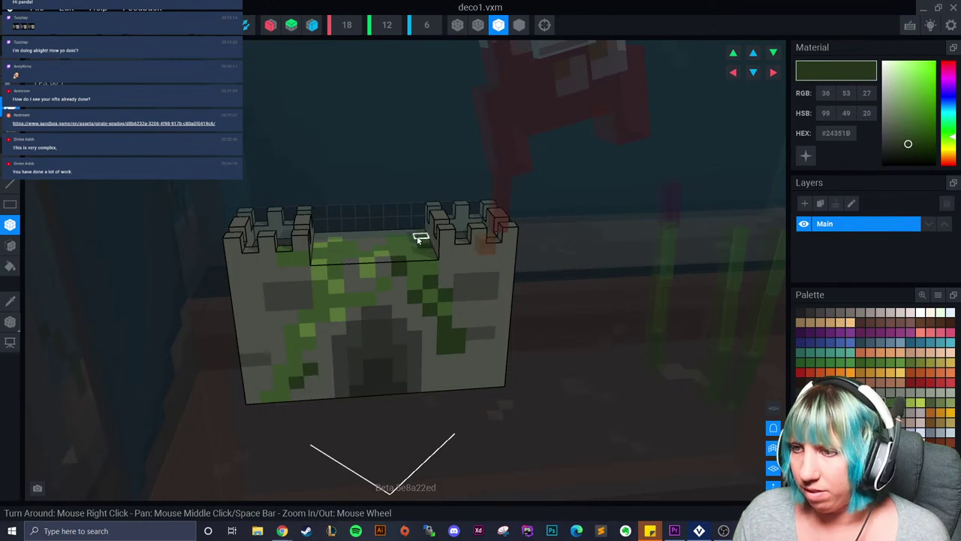
- Extend the moss right of the doorway toward the castle's right edge and down the wall with green #375621 voxels
{"action": "scroll", "coordinate": [335, 255], "scroll_direction": "down", "scroll_amount": 10}
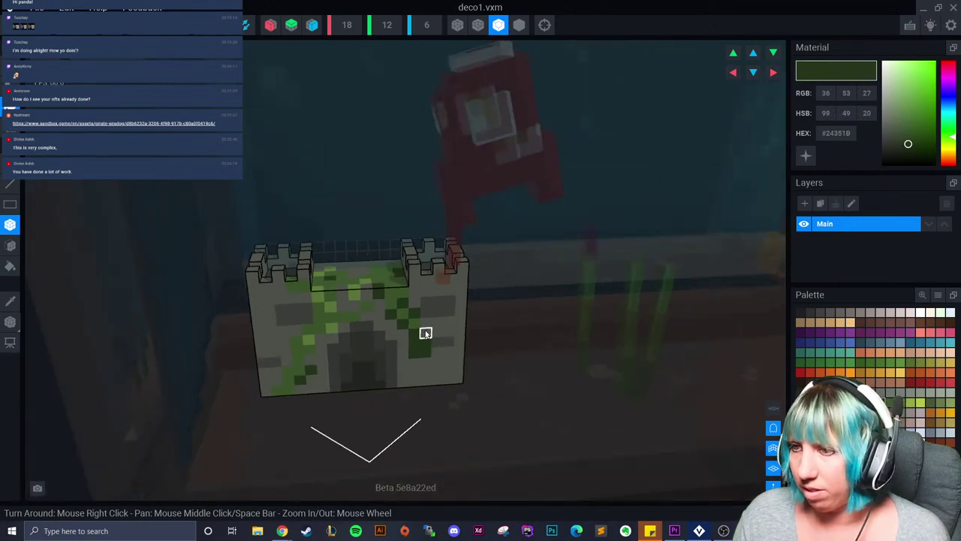
{"action": "scroll", "coordinate": [417, 361], "scroll_direction": "up", "scroll_amount": 5}
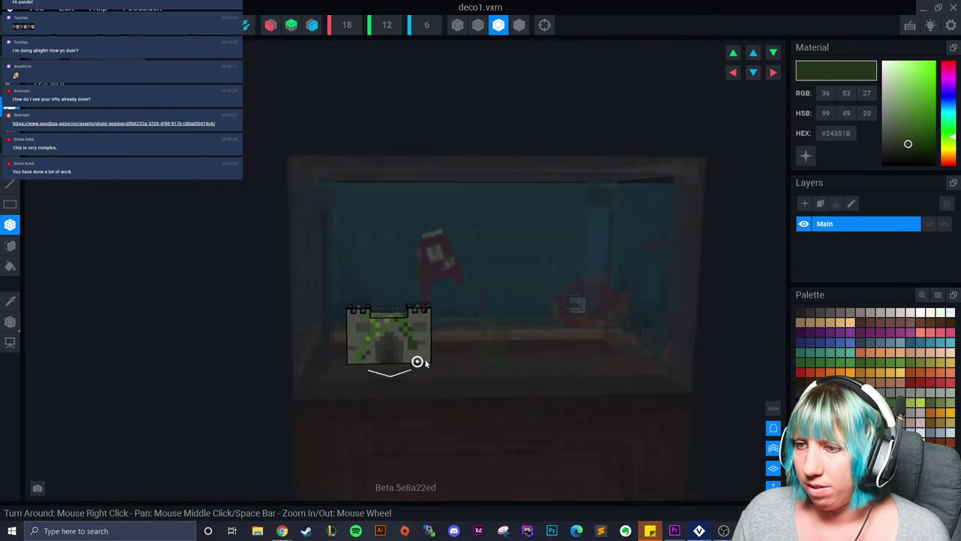
{"action": "left_click", "coordinate": [910, 362]}
{"action": "scroll", "coordinate": [455, 343], "scroll_direction": "up", "scroll_amount": 3}
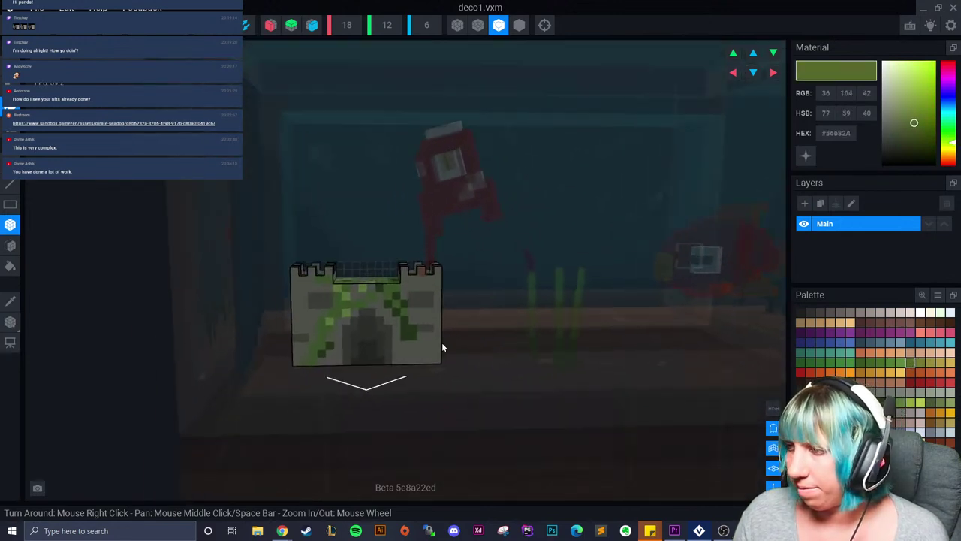
{"action": "left_click", "coordinate": [860, 362]}
{"action": "scroll", "coordinate": [416, 351], "scroll_direction": "up", "scroll_amount": 4}
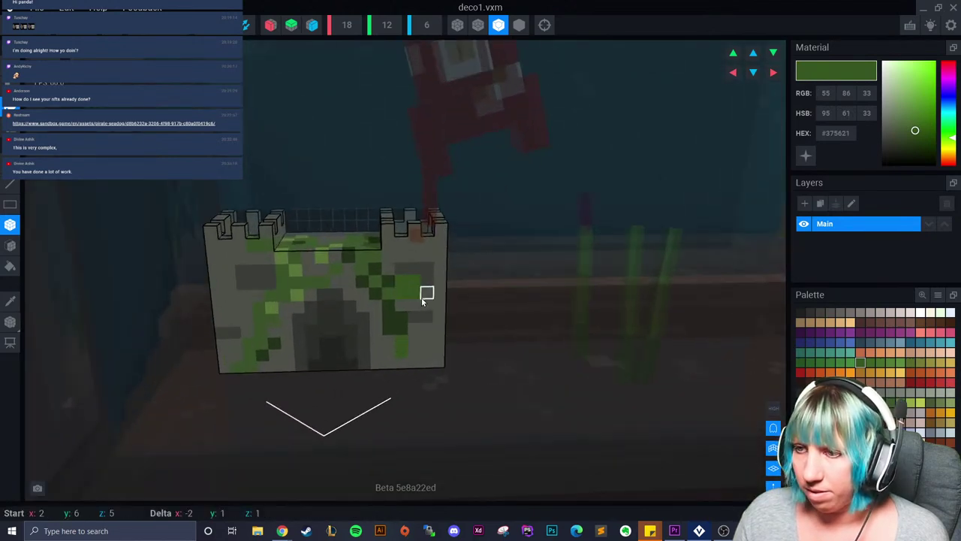
- Paint green #375621 moss over the left tower's upper wall and stone patch, and along the castle's right edge
{"action": "scroll", "coordinate": [370, 326], "scroll_direction": "down", "scroll_amount": 2}
{"action": "right_click_drag", "start_coordinate": [371, 326], "coordinate": [380, 313]}
{"action": "mouse_move", "coordinate": [300, 285]}
{"action": "left_mouse_down"}
{"action": "mouse_move", "coordinate": [286, 289]}
{"action": "mouse_move", "coordinate": [281, 313]}
{"action": "left_mouse_up"}
{"action": "mouse_move", "coordinate": [371, 352]}
{"action": "right_mouse_down"}
{"action": "mouse_move", "coordinate": [423, 345]}
{"action": "mouse_move", "coordinate": [440, 326]}
{"action": "mouse_move", "coordinate": [420, 294]}
{"action": "right_mouse_up"}
{"action": "right_click_drag", "start_coordinate": [410, 343], "coordinate": [403, 343]}
{"action": "scroll", "coordinate": [410, 346], "scroll_direction": "up", "scroll_amount": 2}
- Add dark green #24351B voxels to the moss near the upper end of the castle's right edge
{"action": "left_click", "coordinate": [892, 403]}
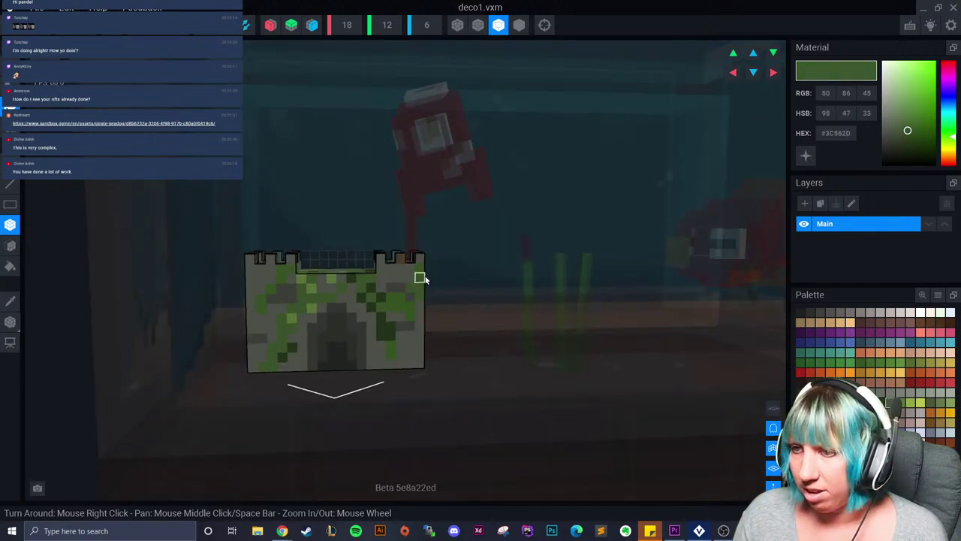
{"action": "left_click", "coordinate": [881, 403]}
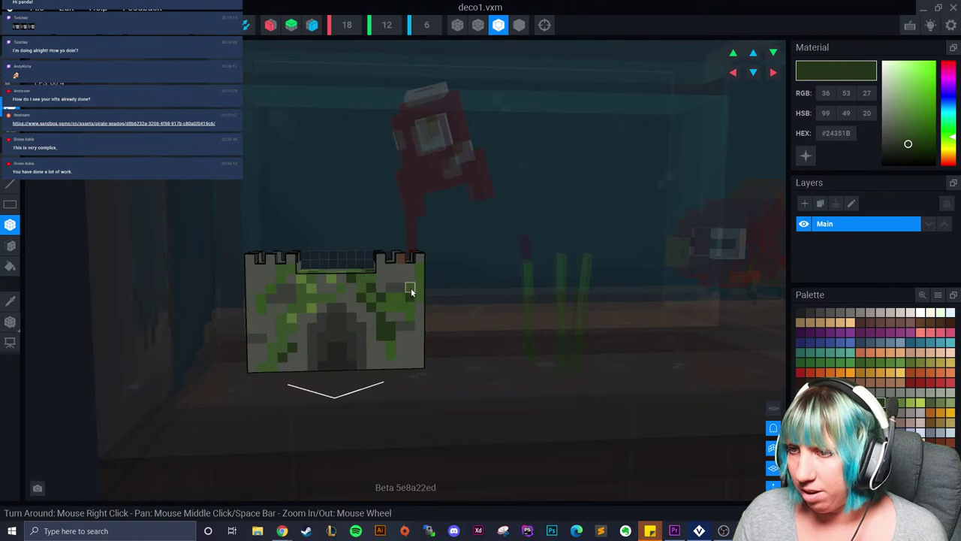
{"action": "right_click_drag", "start_coordinate": [417, 269], "coordinate": [360, 279]}
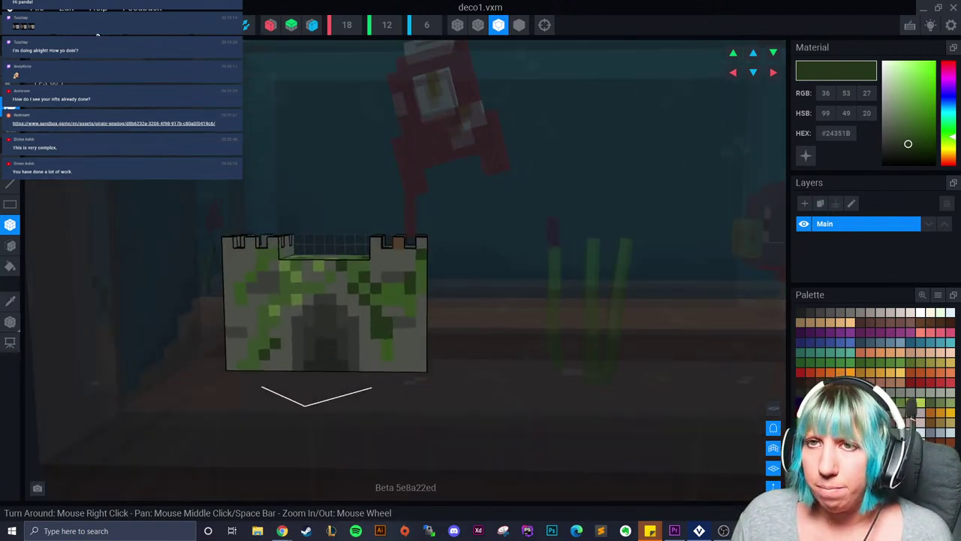
- Close the deco1 model and open the tank model from the final.vxr library for editing
{"action": "left_click", "coordinate": [10, 25]}
{"action": "left_click", "coordinate": [473, 194]}
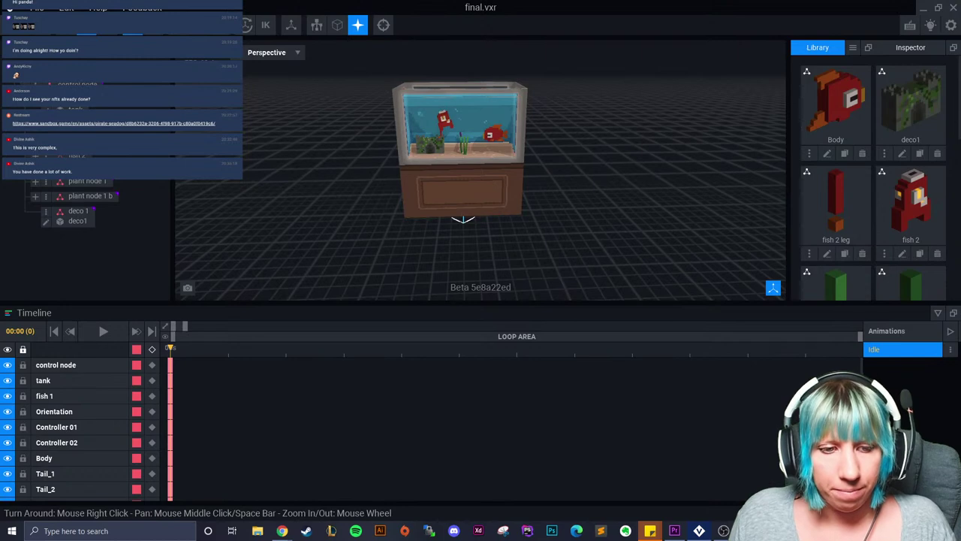
{"action": "scroll", "coordinate": [363, 199], "scroll_direction": "up", "scroll_amount": 5}
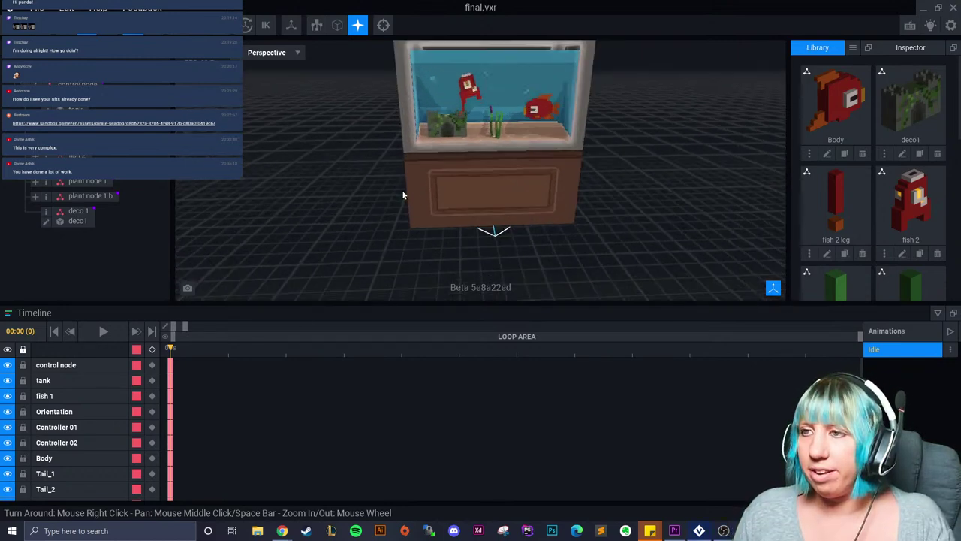
{"action": "scroll", "coordinate": [922, 157], "scroll_direction": "down", "scroll_amount": 5}
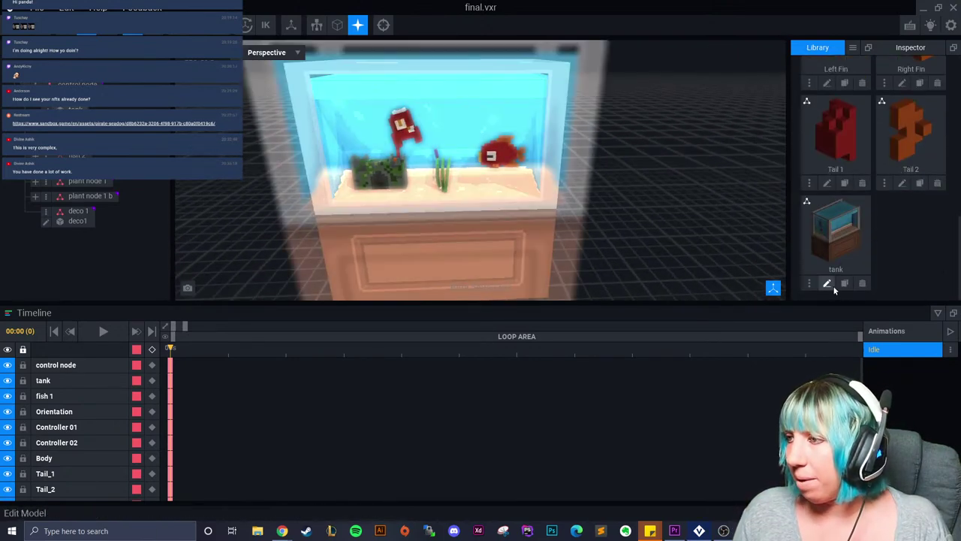
{"action": "left_click", "coordinate": [828, 285]}
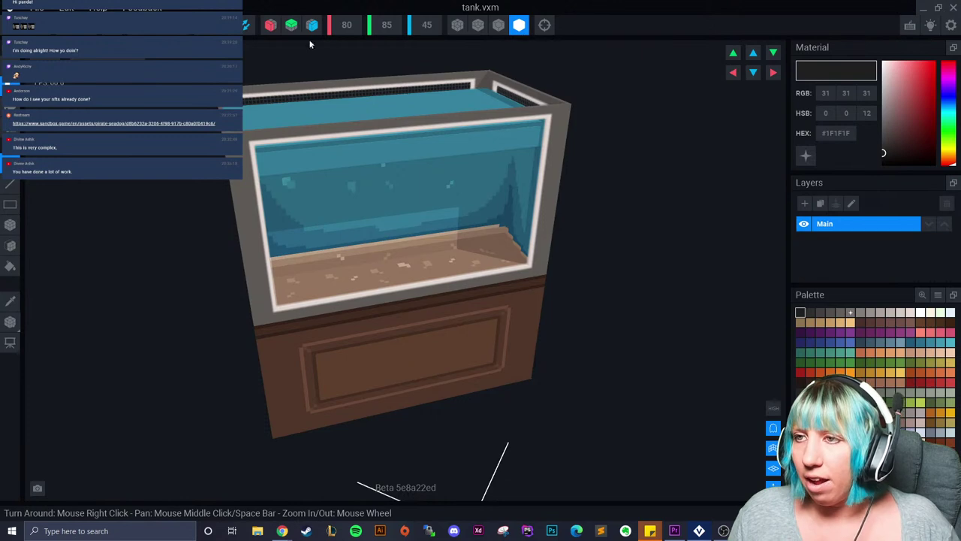
- Activate the voxel drawing tool and enable mirroring along the X and Z axes for the tank model
{"action": "right_click_drag", "start_coordinate": [373, 434], "coordinate": [313, 389]}
{"action": "right_click_drag", "start_coordinate": [322, 183], "coordinate": [375, 214]}
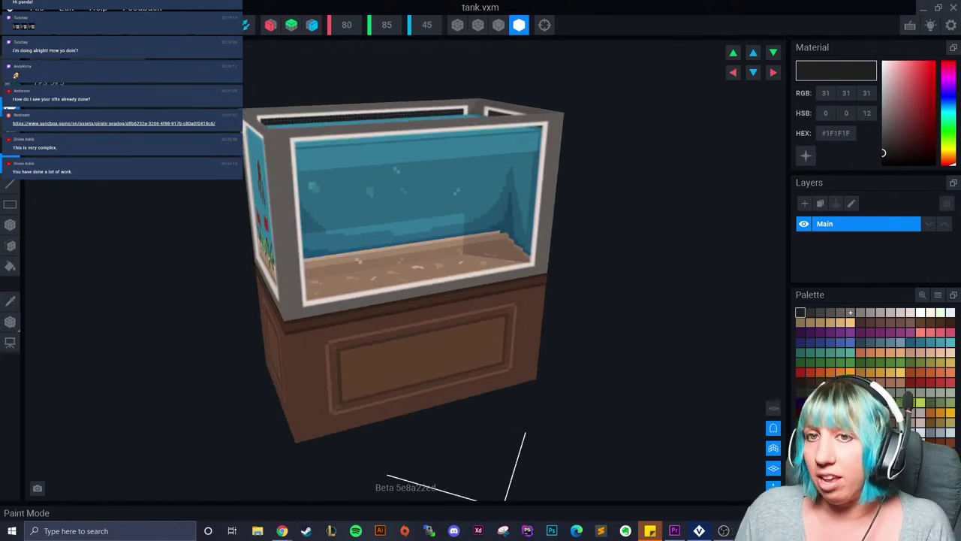
{"action": "left_click", "coordinate": [11, 225]}
{"action": "right_click_drag", "start_coordinate": [247, 143], "coordinate": [262, 139]}
{"action": "right_click_drag", "start_coordinate": [292, 180], "coordinate": [315, 188]}
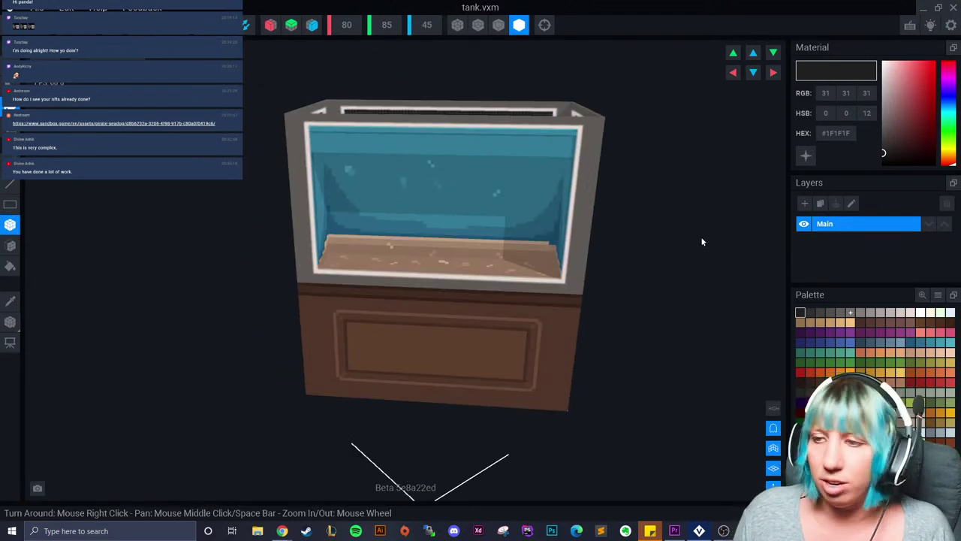
{"action": "right_click_drag", "start_coordinate": [464, 271], "coordinate": [292, 309]}
{"action": "right_click_drag", "start_coordinate": [600, 275], "coordinate": [524, 276]}
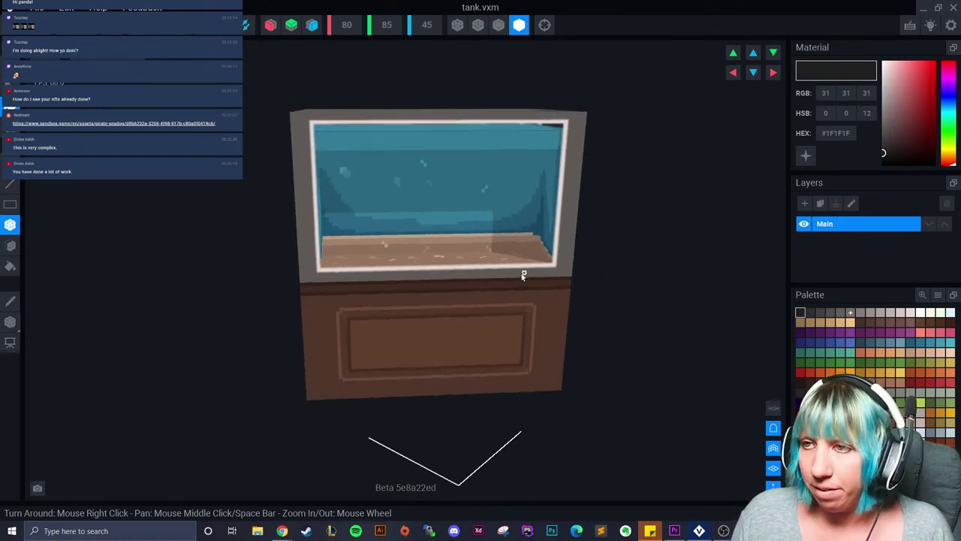
{"action": "scroll", "coordinate": [523, 276], "scroll_direction": "up", "scroll_amount": 1}
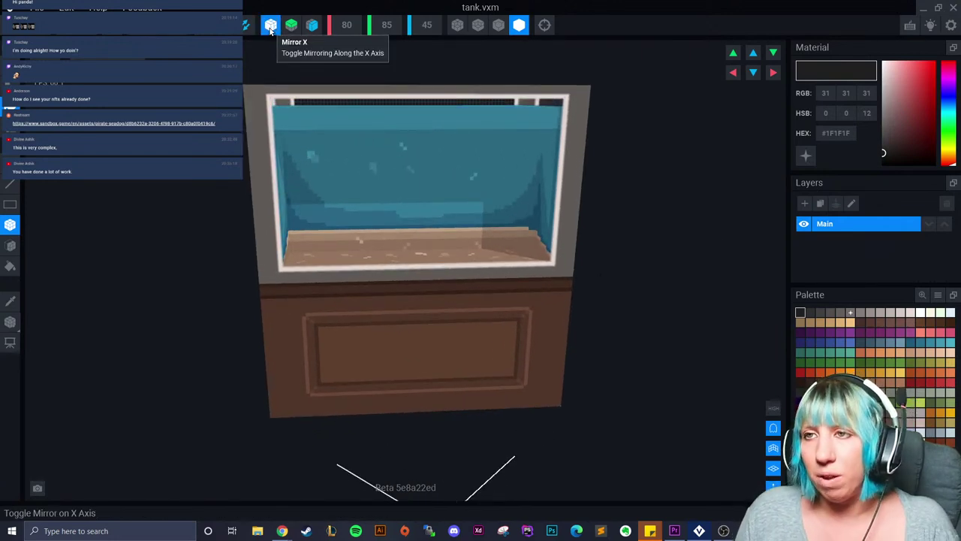
{"action": "left_click", "coordinate": [312, 28]}
{"action": "right_click_drag", "start_coordinate": [443, 214], "coordinate": [564, 275]}
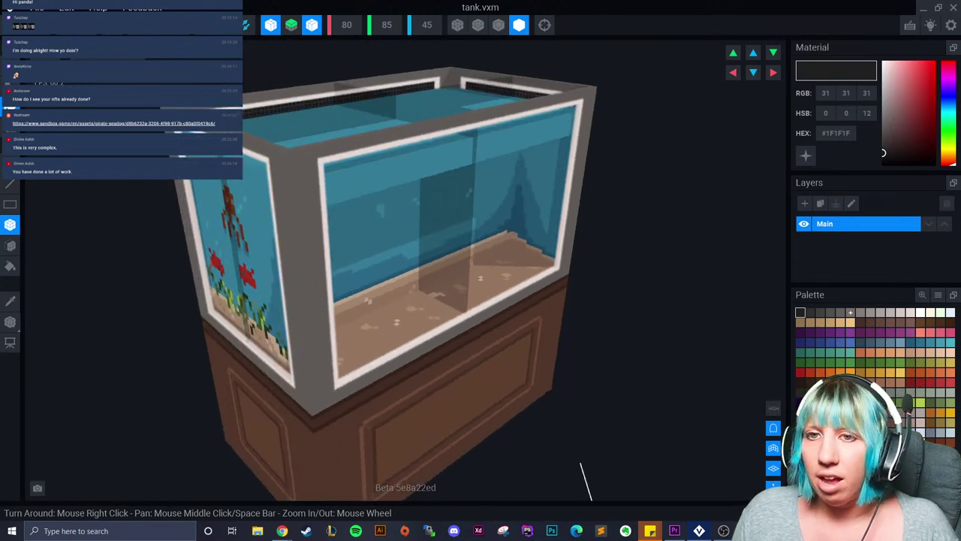
- Sample the tank frame's grey #645F5C beside the octopus artwork and select the emissive grey #746E6B as the material
{"action": "right_click_drag", "start_coordinate": [248, 225], "coordinate": [338, 223]}
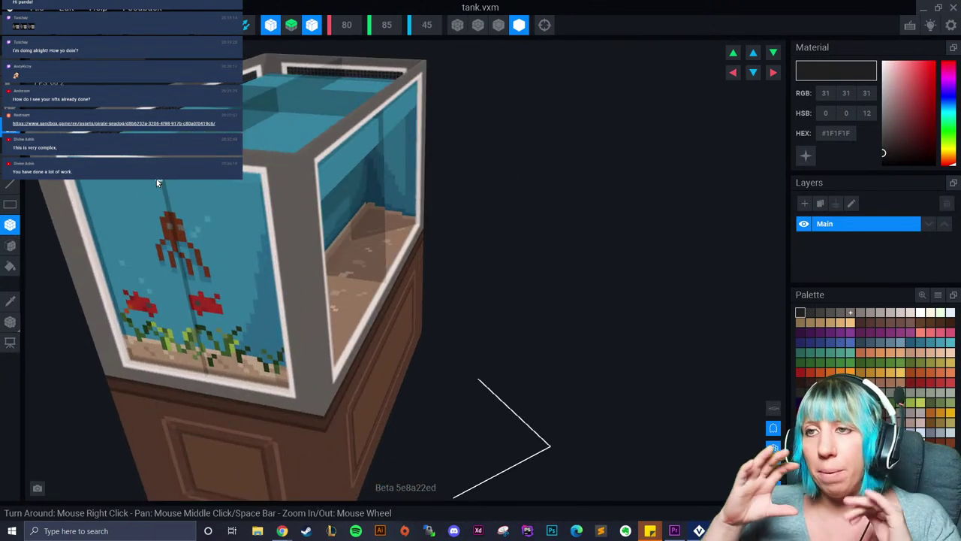
{"action": "right_click_drag", "start_coordinate": [271, 322], "coordinate": [262, 272]}
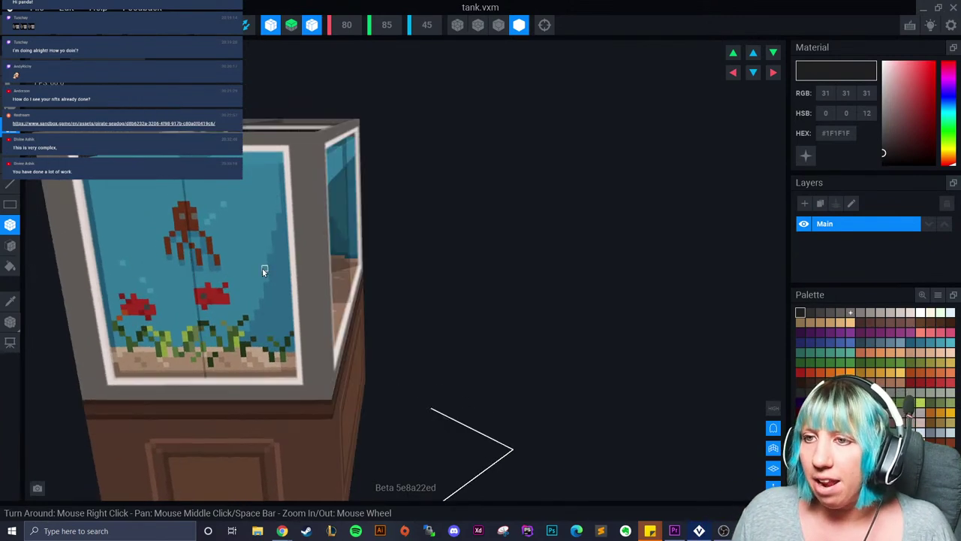
{"action": "left_click", "coordinate": [11, 302]}
{"action": "left_click", "coordinate": [293, 238]}
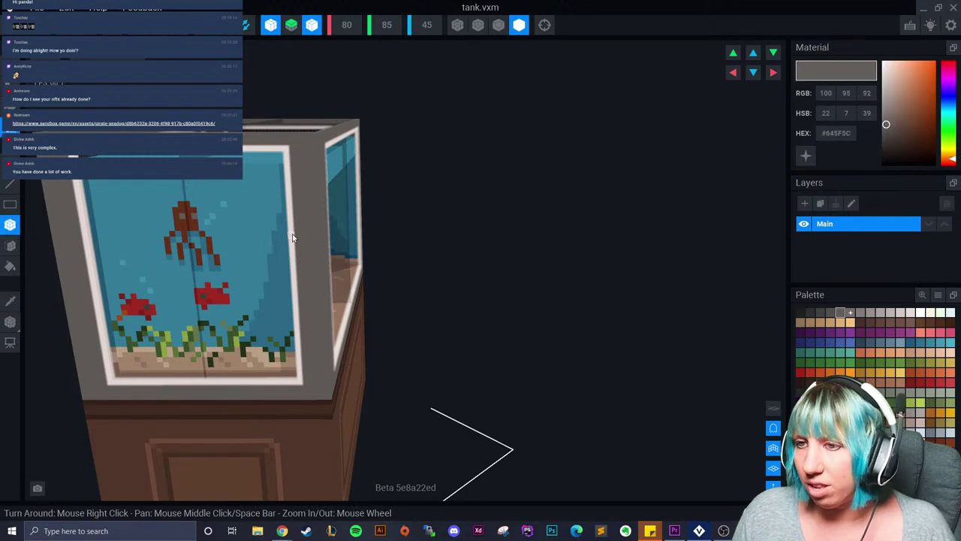
{"action": "left_click", "coordinate": [851, 313]}
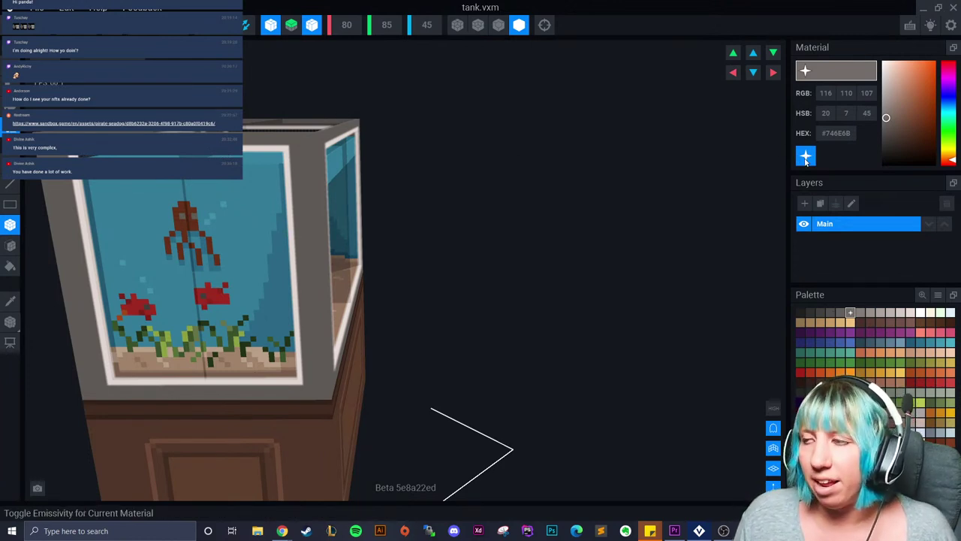
- Examine the tank's illuminated frame, water and wooden cabinet from several angles
{"action": "right_click_drag", "start_coordinate": [429, 322], "coordinate": [416, 323]}
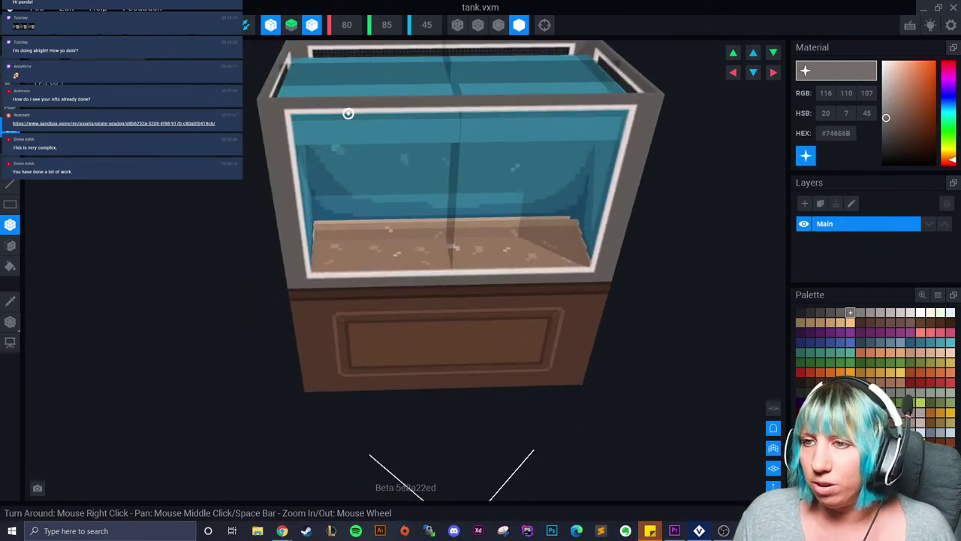
{"action": "right_click_drag", "start_coordinate": [348, 116], "coordinate": [349, 116]}
{"action": "right_click_drag", "start_coordinate": [369, 252], "coordinate": [384, 214]}
{"action": "right_click_drag", "start_coordinate": [461, 211], "coordinate": [408, 114]}
{"action": "right_click_drag", "start_coordinate": [409, 166], "coordinate": [403, 234]}
{"action": "right_click_drag", "start_coordinate": [460, 374], "coordinate": [296, 335]}
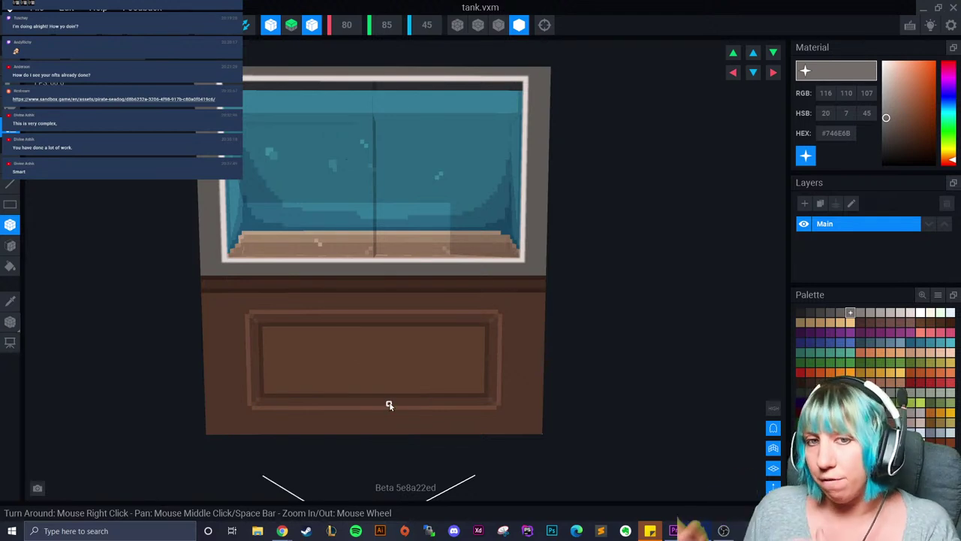
{"action": "right_click_drag", "start_coordinate": [389, 405], "coordinate": [363, 395]}
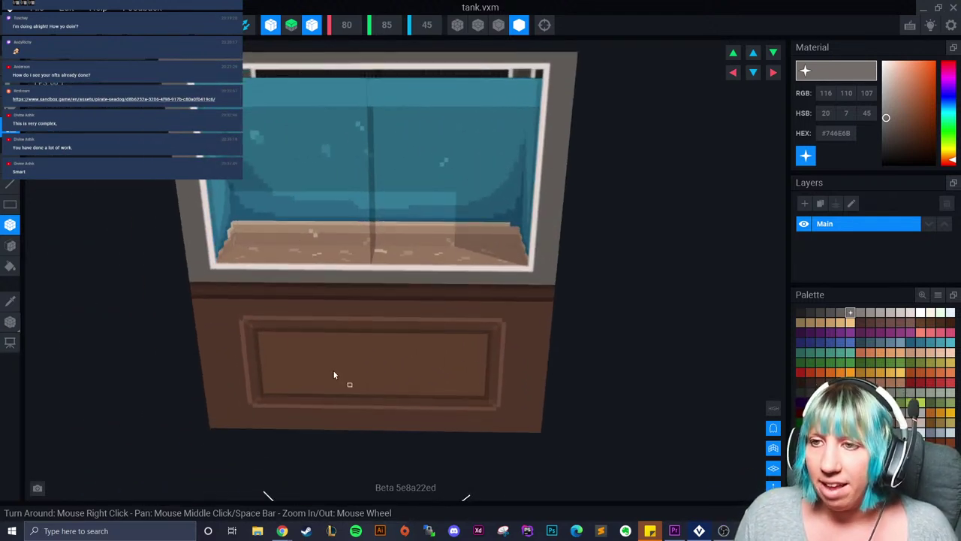
{"action": "right_click_drag", "start_coordinate": [378, 337], "coordinate": [328, 368]}
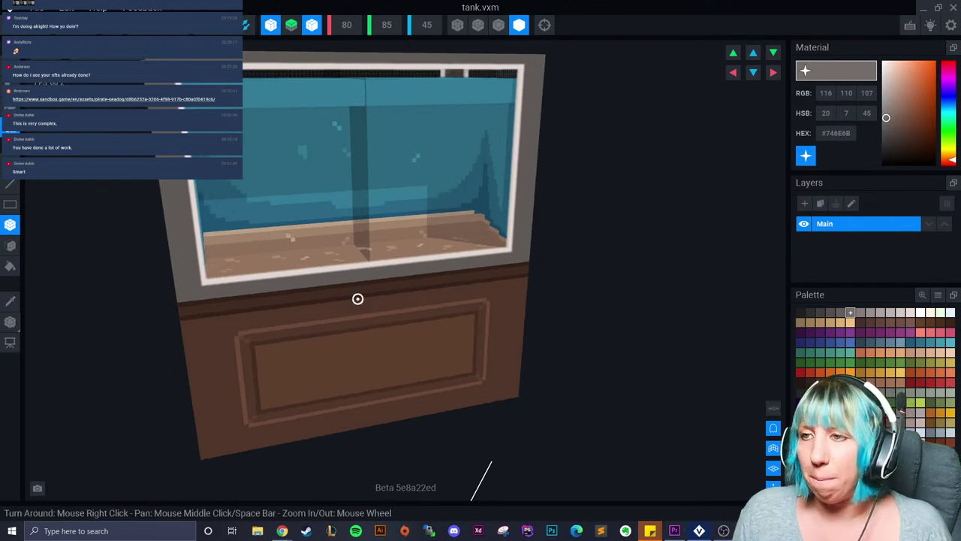
- Sample the dark blue water shade #21597A from the inside of the tank
{"action": "scroll", "coordinate": [359, 301], "scroll_direction": "up", "scroll_amount": 5}
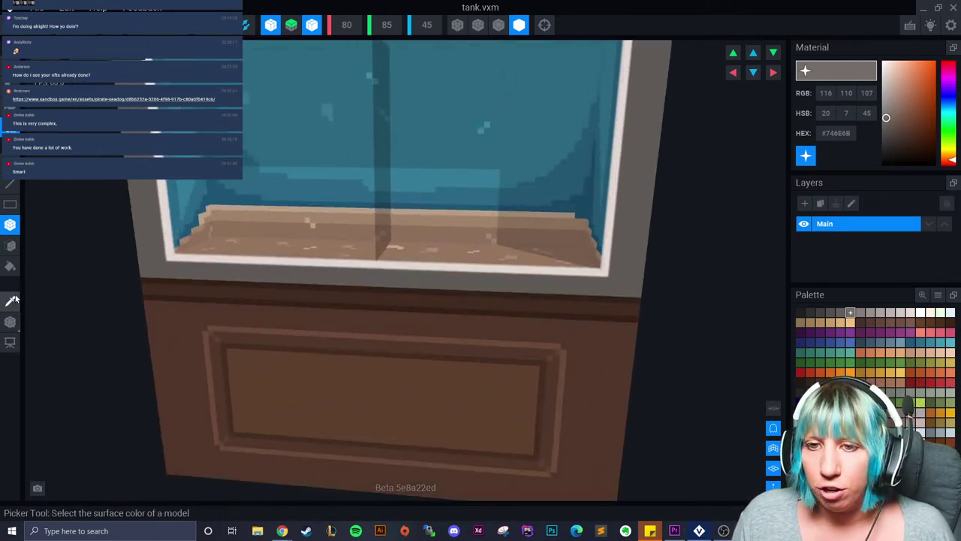
{"action": "left_click", "coordinate": [10, 300]}
{"action": "right_click_drag", "start_coordinate": [135, 248], "coordinate": [242, 193]}
{"action": "left_click", "coordinate": [215, 187]}
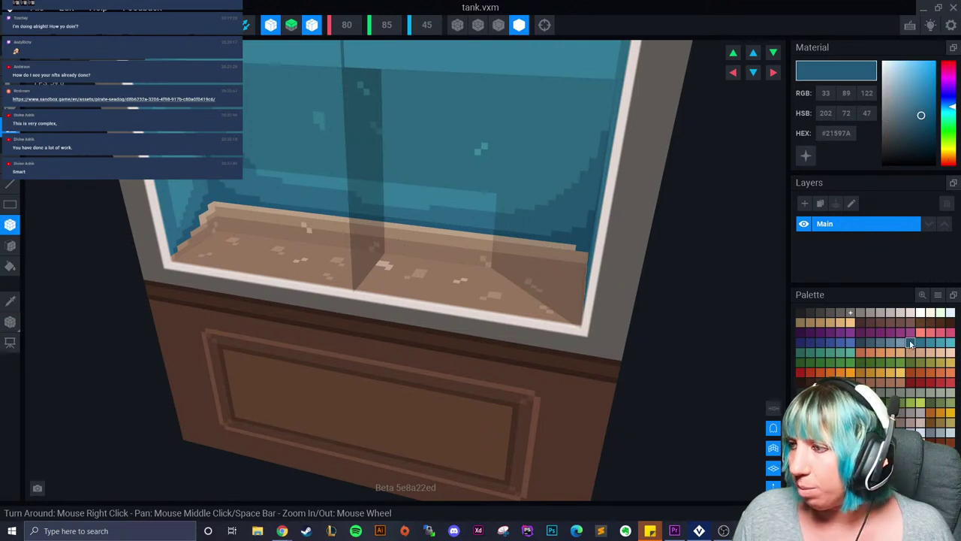
- Turn off mirroring along the X and Z axes, and save and close the tank model
{"action": "left_click", "coordinate": [270, 25]}
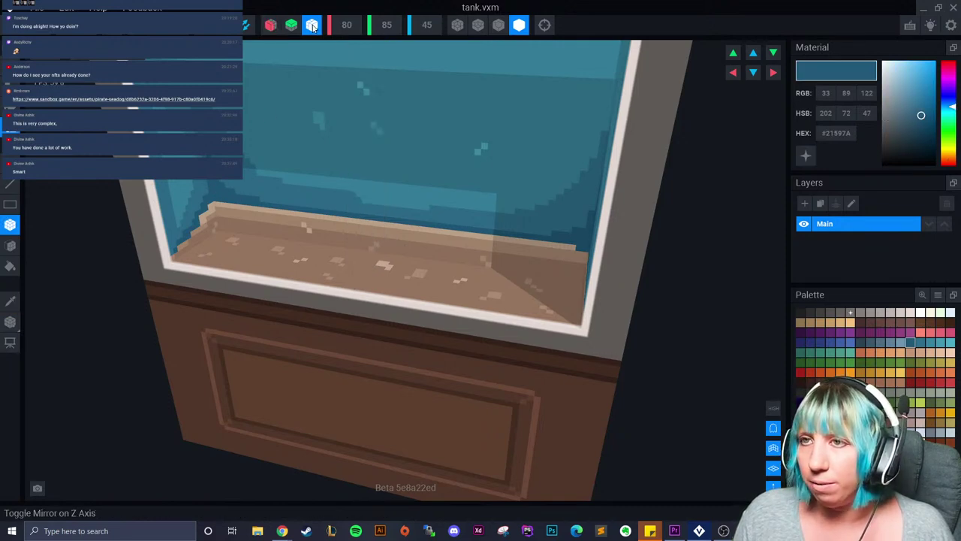
{"action": "left_click", "coordinate": [311, 24]}
{"action": "scroll", "coordinate": [253, 107], "scroll_direction": "up", "scroll_amount": 3}
{"action": "left_click", "coordinate": [10, 25]}
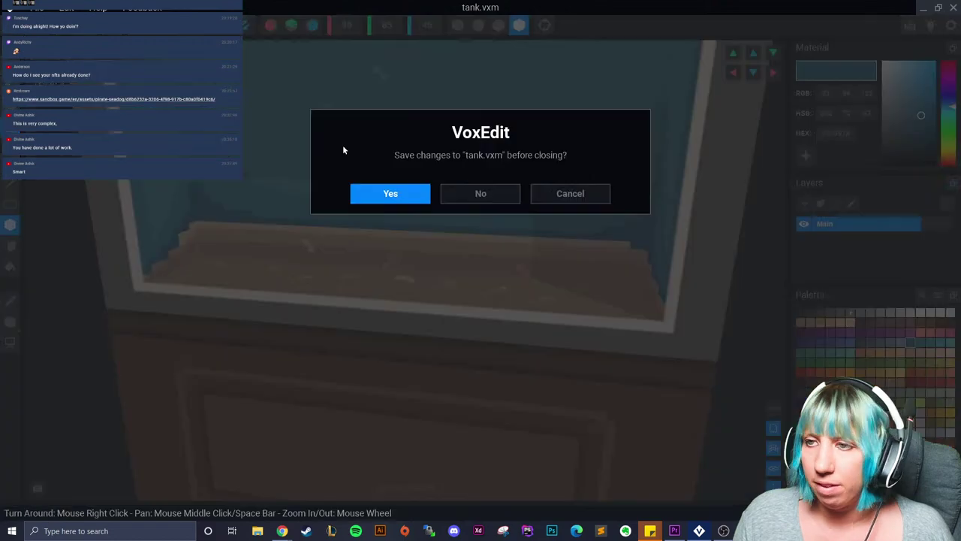
{"action": "left_click", "coordinate": [381, 197]}
- Check the finished fish tank from the front, and save and close final.vxr
{"action": "right_click_drag", "start_coordinate": [413, 188], "coordinate": [450, 170]}
{"action": "scroll", "coordinate": [450, 171], "scroll_direction": "up", "scroll_amount": 3}
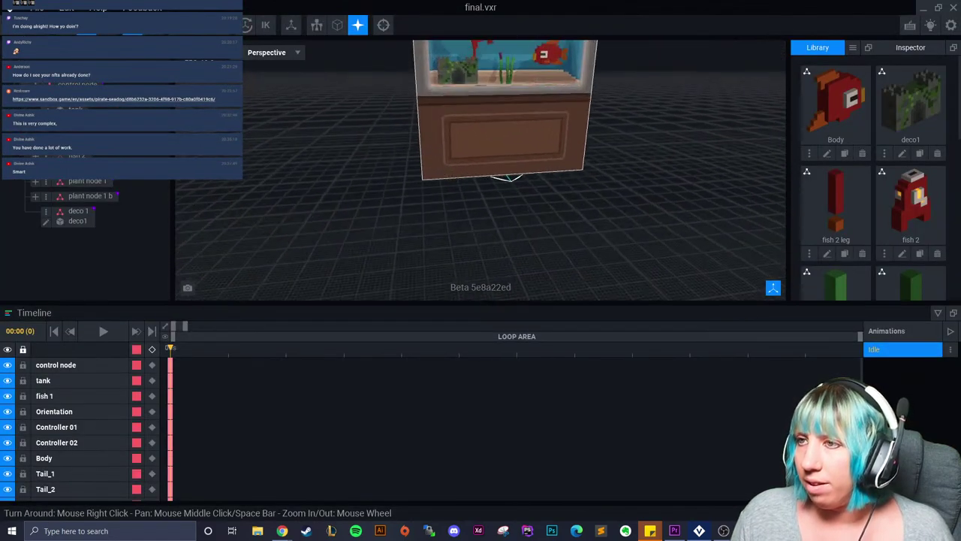
{"action": "middle_click_drag", "start_coordinate": [454, 181], "coordinate": [410, 253]}
{"action": "right_click_drag", "start_coordinate": [661, 142], "coordinate": [474, 160]}
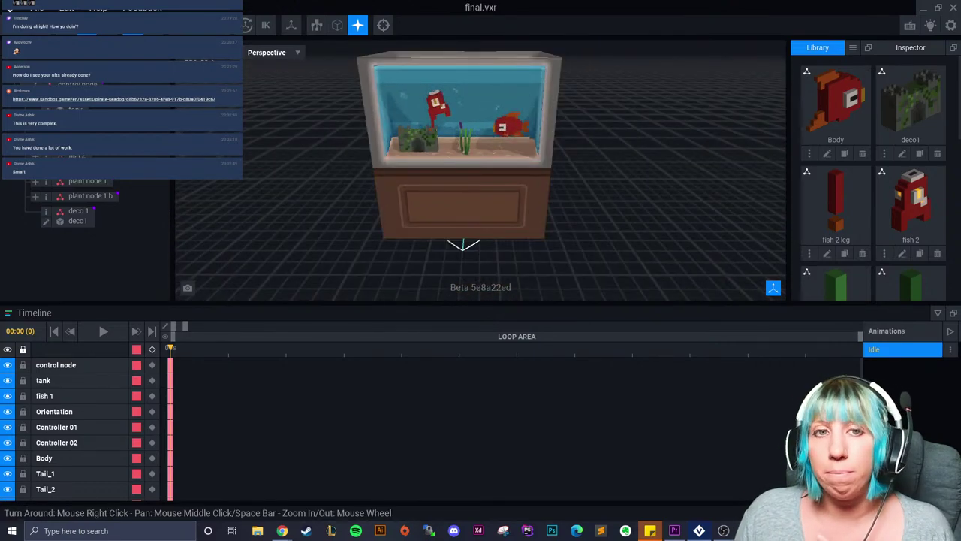
{"action": "left_click", "coordinate": [10, 8]}
{"action": "left_click", "coordinate": [383, 195]}
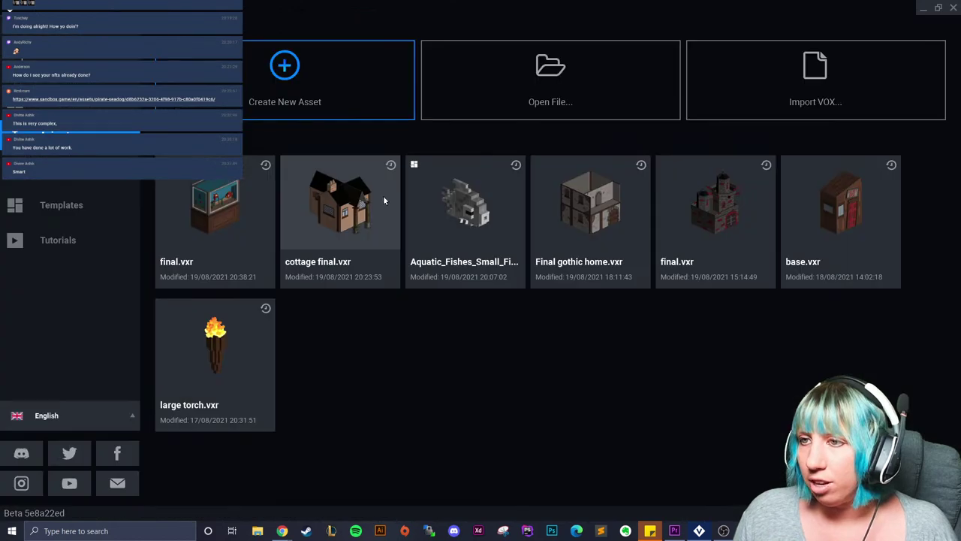
- Look through the animal templates and the recent models, and return to the list of recent rigged assets
{"action": "left_click", "coordinate": [91, 201]}
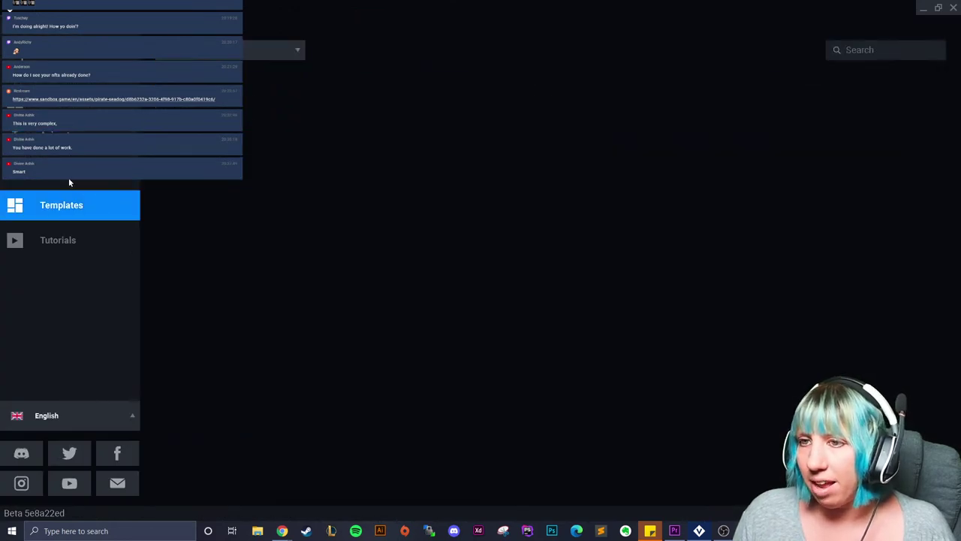
{"action": "scroll", "coordinate": [598, 367], "scroll_direction": "down", "scroll_amount": 5}
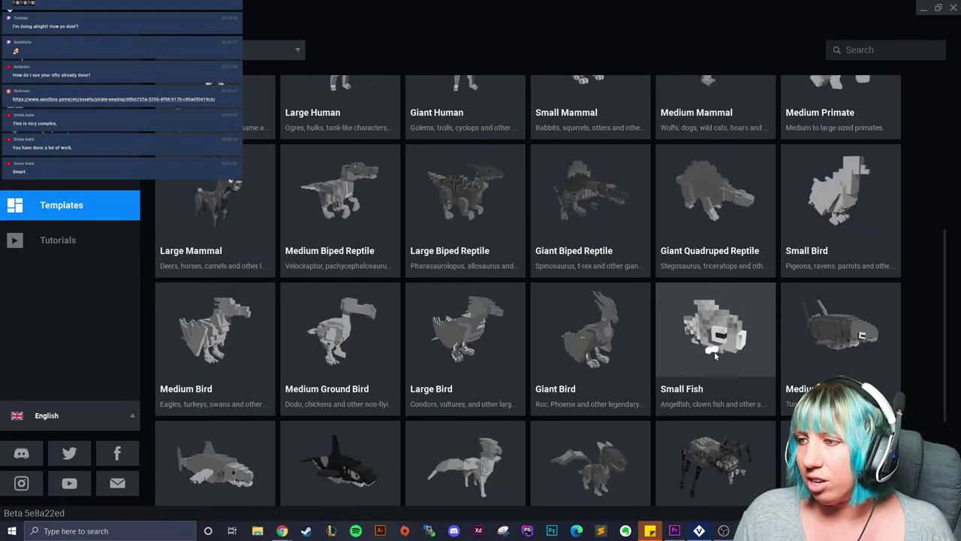
{"action": "left_click", "coordinate": [90, 100]}
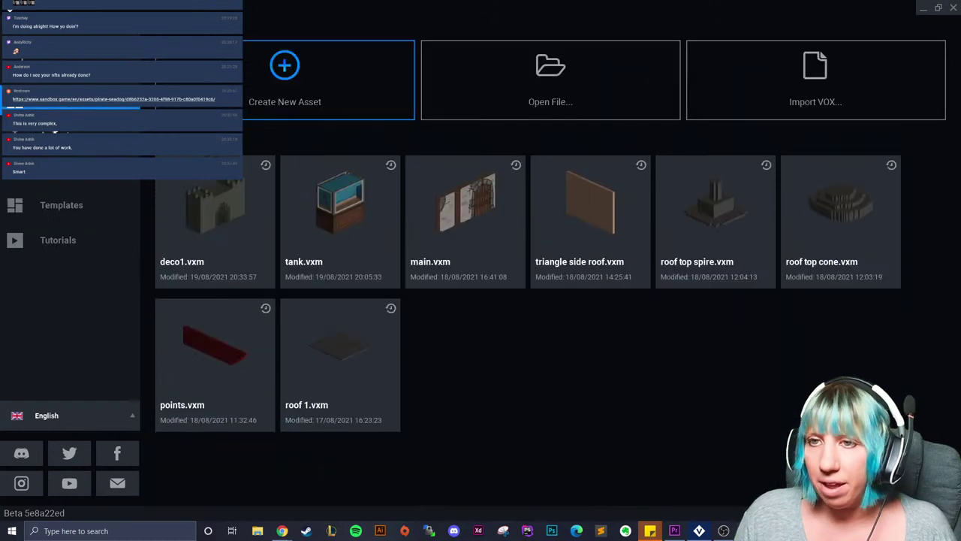
{"action": "left_click", "coordinate": [90, 135]}
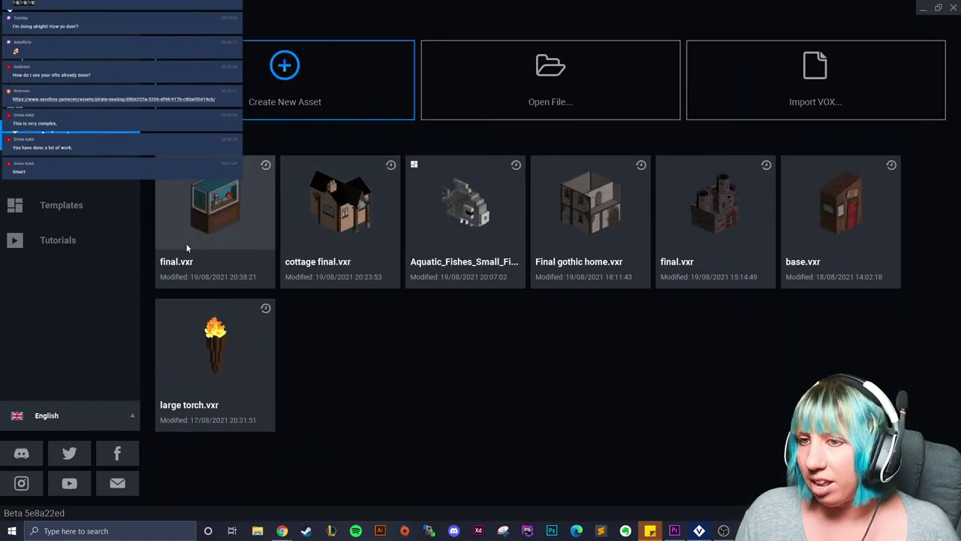
- Reopen the fish tank asset final.vxr from the recent rigged assets
{"action": "left_click", "coordinate": [195, 244]}
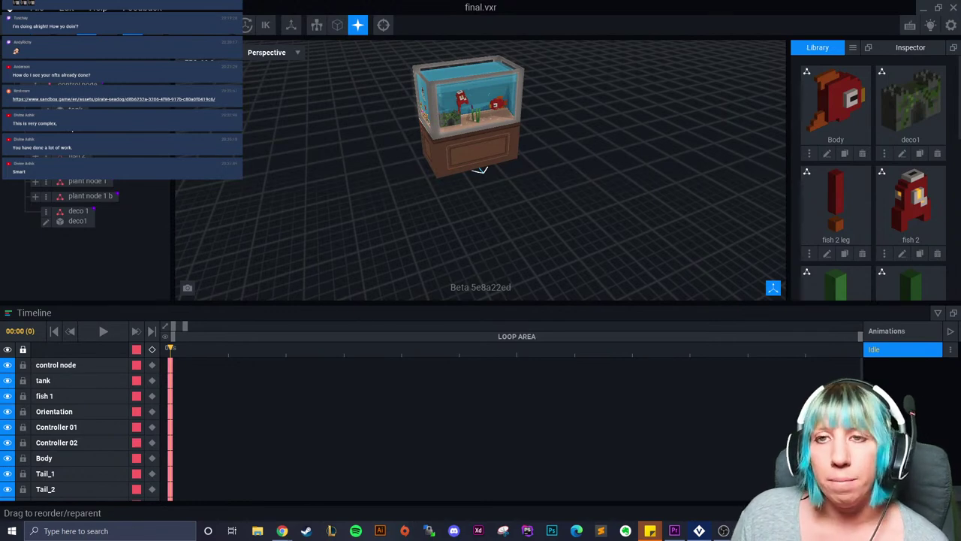
{"action": "left_click", "coordinate": [36, 85]}
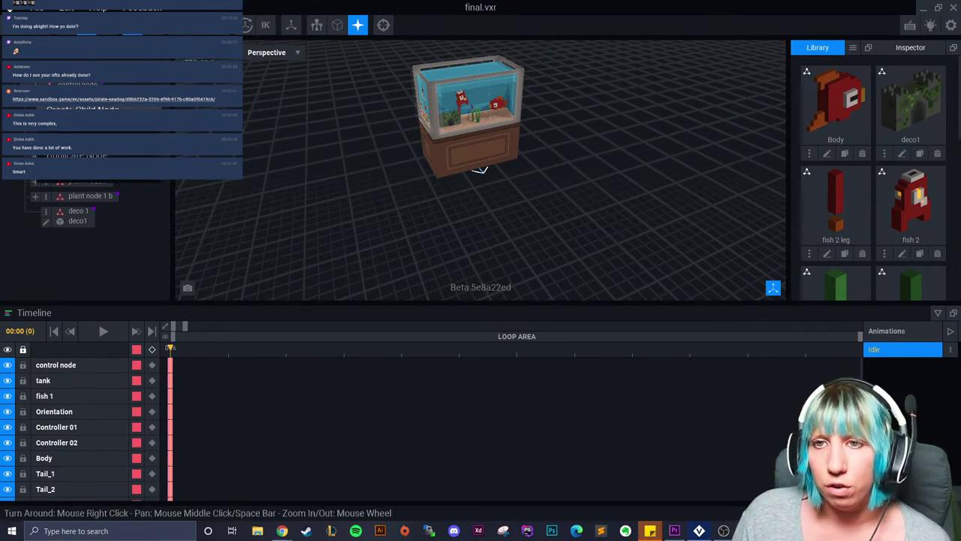
{"action": "left_click", "coordinate": [37, 87]}
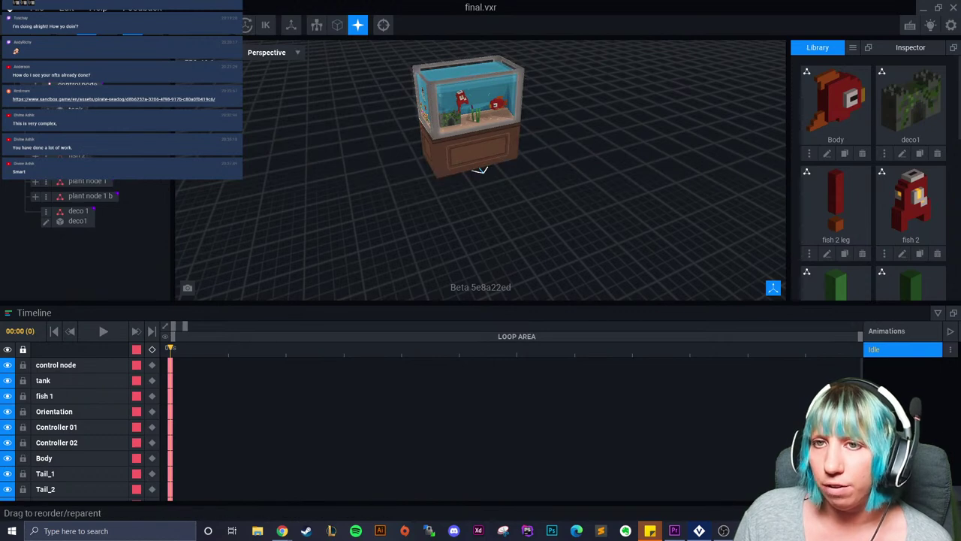
{"action": "left_click", "coordinate": [67, 131]}
{"action": "left_click", "coordinate": [46, 130]}
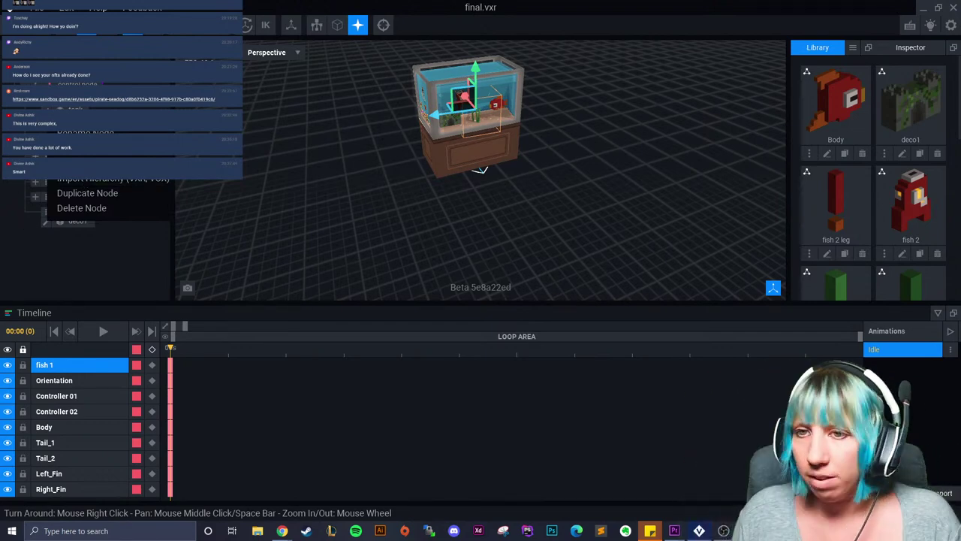
- Examine the fish, the plants and the castle ornament through the front glass of the tank
{"action": "left_click", "coordinate": [495, 202]}
{"action": "right_click_drag", "start_coordinate": [495, 202], "coordinate": [511, 202]}
{"action": "scroll", "coordinate": [510, 199], "scroll_direction": "up", "scroll_amount": 1}
{"action": "left_click", "coordinate": [511, 199]}
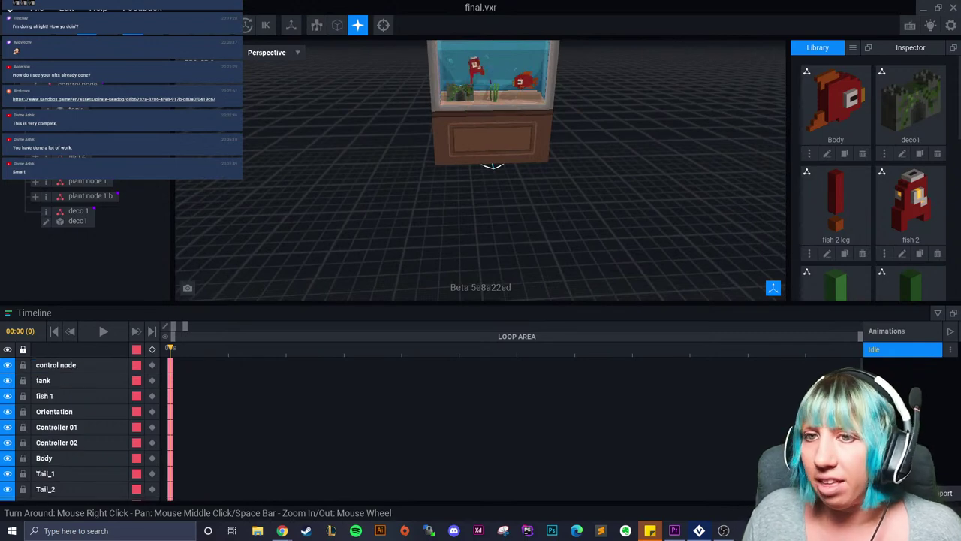
{"action": "scroll", "coordinate": [465, 148], "scroll_direction": "up", "scroll_amount": 1}
{"action": "middle_click_drag", "start_coordinate": [465, 148], "coordinate": [447, 192]}
{"action": "right_click_drag", "start_coordinate": [447, 218], "coordinate": [434, 196]}
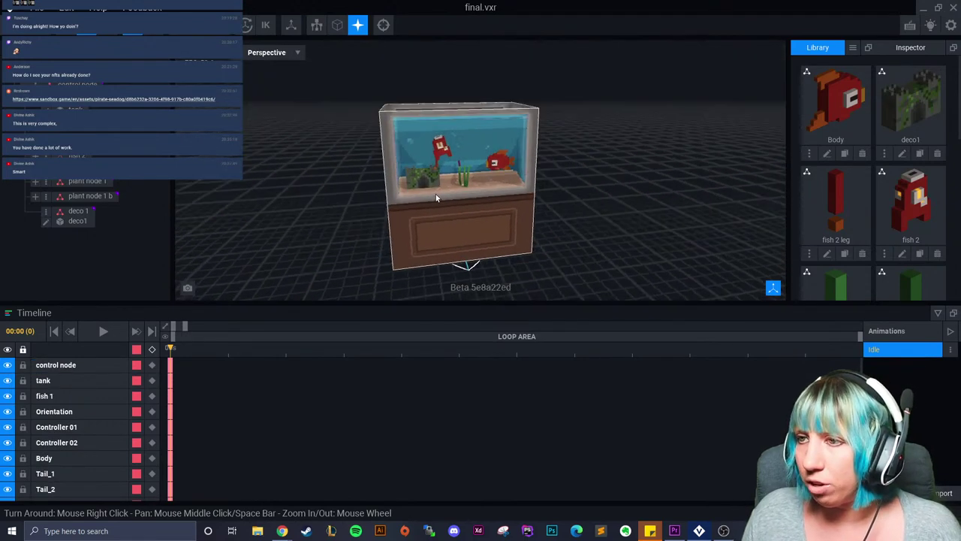
{"action": "scroll", "coordinate": [454, 190], "scroll_direction": "up", "scroll_amount": 3}
{"action": "scroll", "coordinate": [454, 190], "scroll_direction": "up", "scroll_amount": 4}
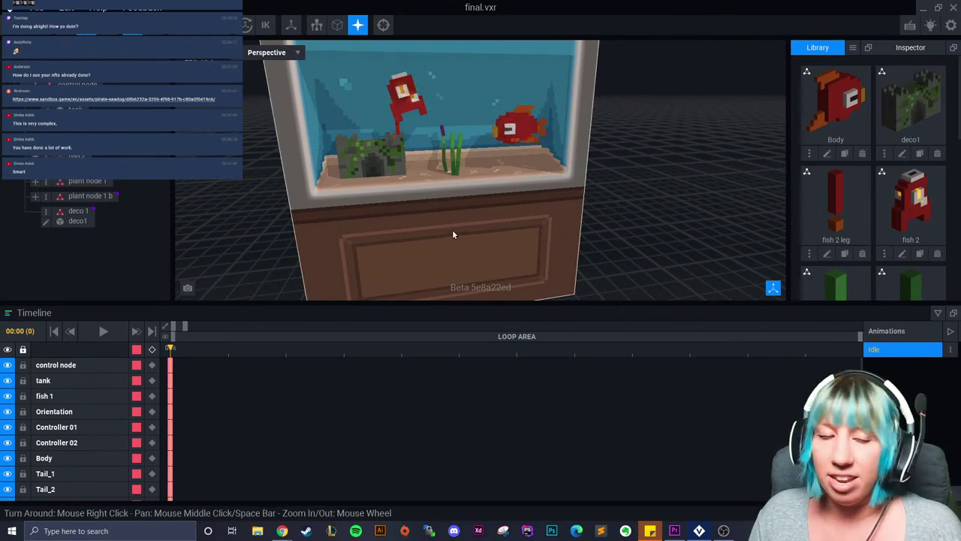
{"action": "right_click_drag", "start_coordinate": [457, 238], "coordinate": [481, 238]}
{"action": "scroll", "coordinate": [481, 238], "scroll_direction": "up", "scroll_amount": 4}
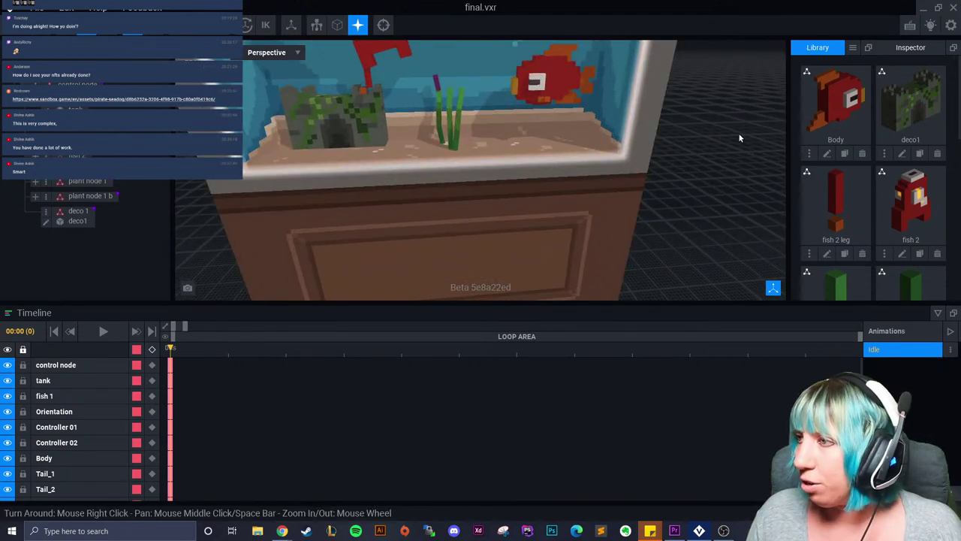
- Duplicate the fish 2 model as fish 3 and attach it to a new child node named fish 3 under the control node
{"action": "left_click", "coordinate": [919, 254]}
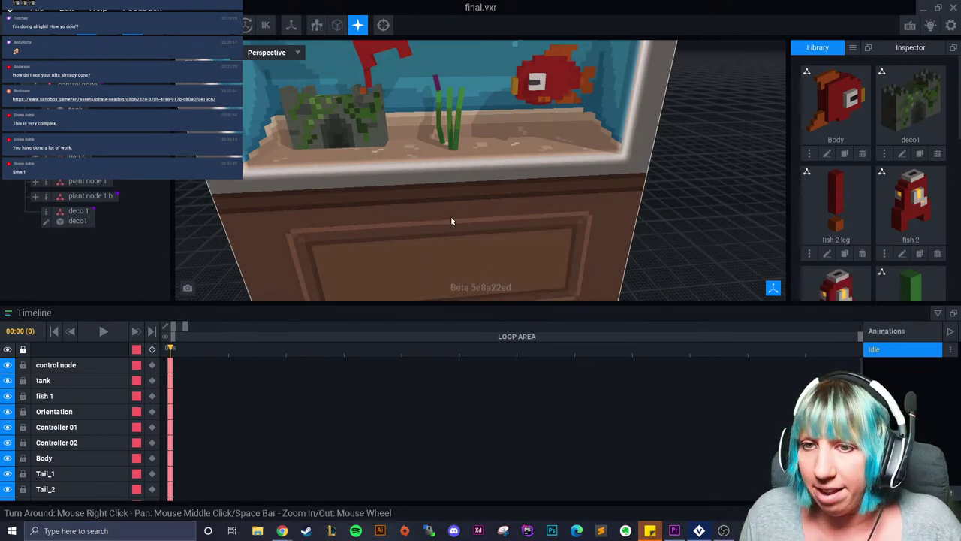
{"action": "scroll", "coordinate": [866, 230], "scroll_direction": "down", "scroll_amount": 2}
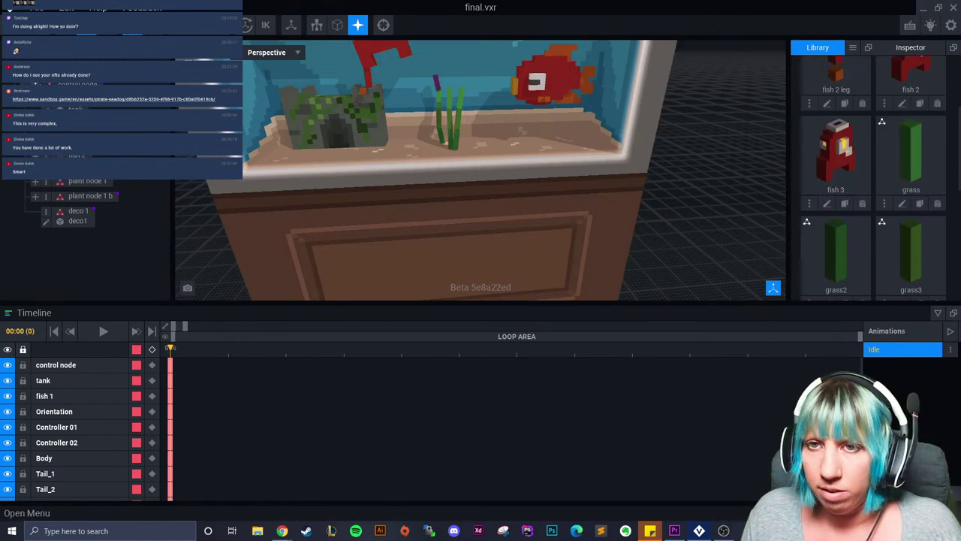
{"action": "left_click", "coordinate": [35, 85]}
{"action": "left_click", "coordinate": [75, 106]}
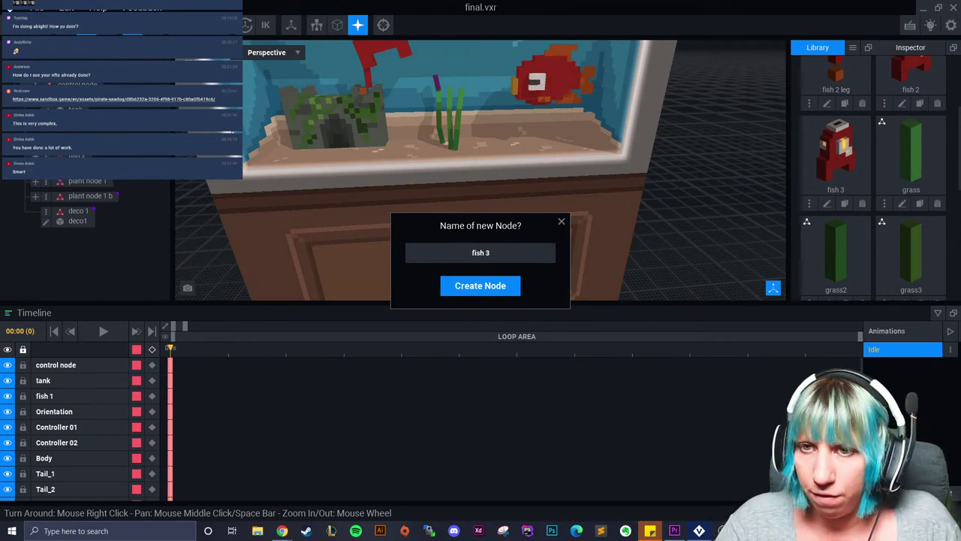
{"action": "key", "text": "Return"}
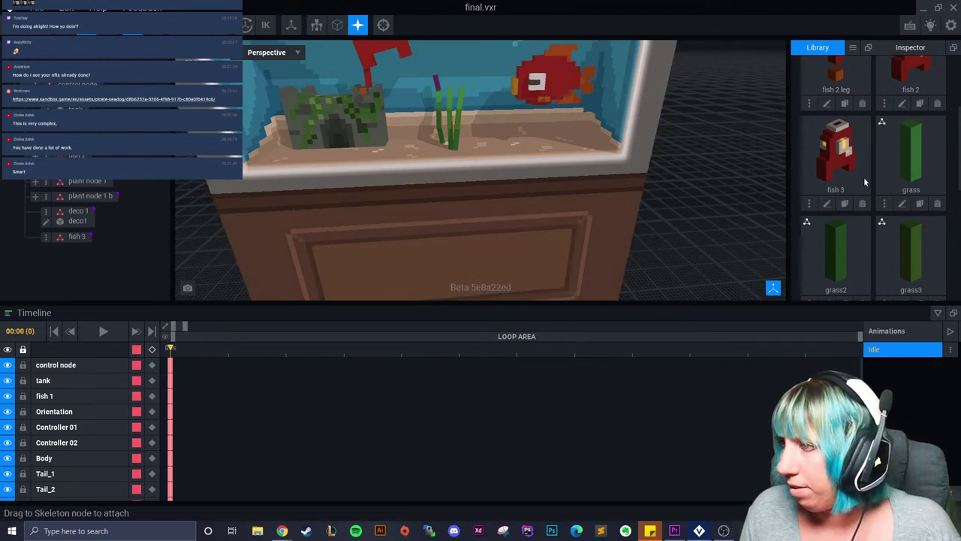
{"action": "left_click_drag", "start_coordinate": [838, 156], "coordinate": [77, 237]}
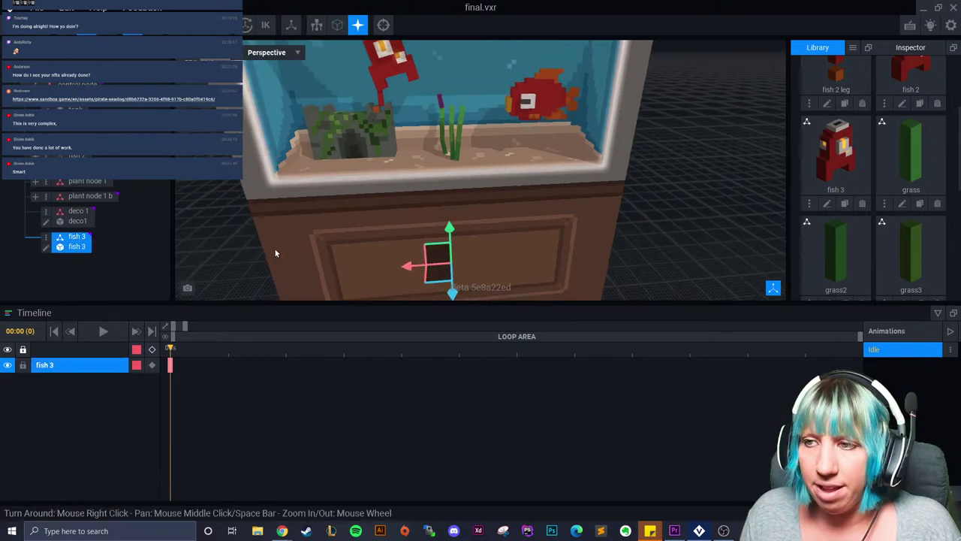
- Move the fish 3 node up and into the tank, above the sand near the grass
{"action": "mouse_move", "coordinate": [438, 291]}
{"action": "right_mouse_down"}
{"action": "mouse_move", "coordinate": [455, 281]}
{"action": "mouse_move", "coordinate": [431, 275]}
{"action": "right_mouse_up"}
{"action": "left_click_drag", "start_coordinate": [373, 277], "coordinate": [369, 88]}
{"action": "left_click_drag", "start_coordinate": [412, 139], "coordinate": [395, 141]}
{"action": "right_click_drag", "start_coordinate": [414, 143], "coordinate": [436, 255]}
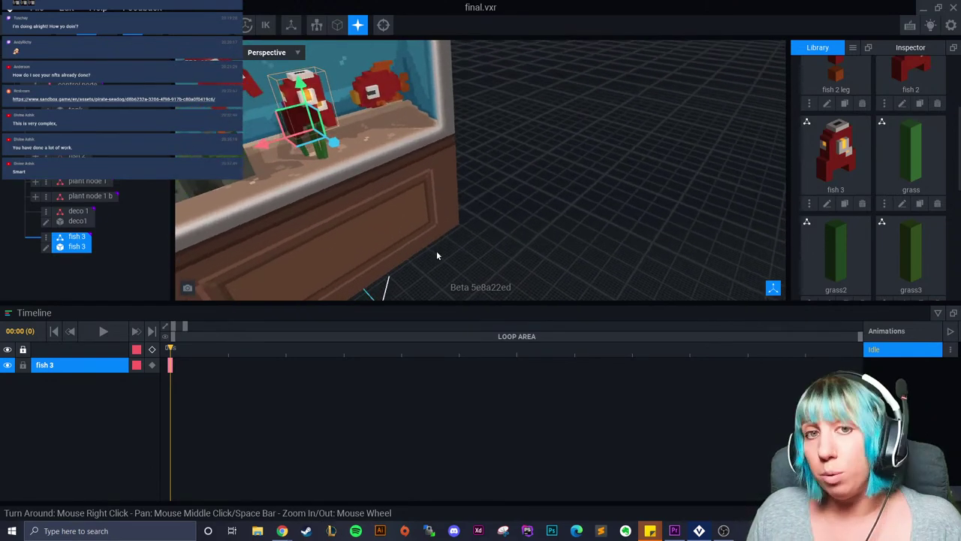
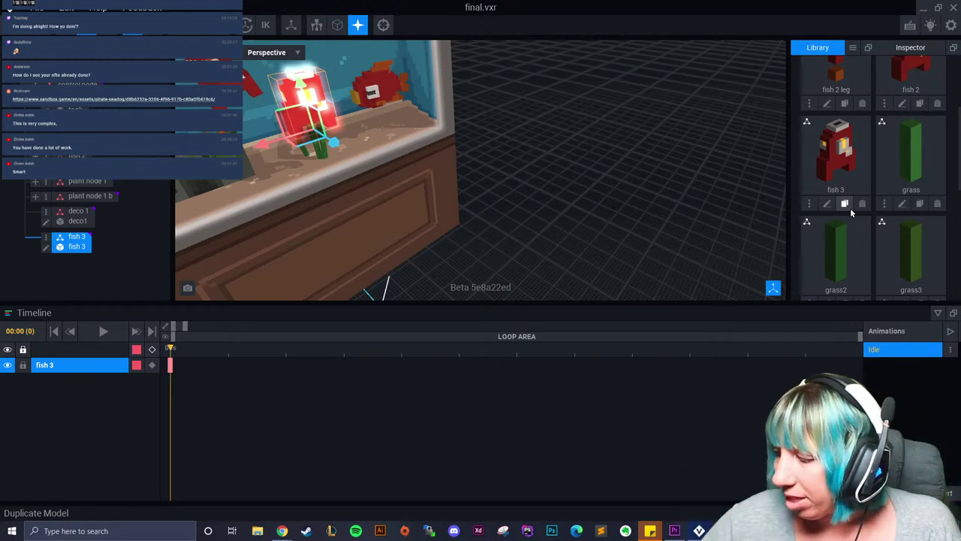
- Open the fish 3 model for editing and rotate it about the Z axis
{"action": "right_click_drag", "start_coordinate": [563, 151], "coordinate": [522, 214]}
{"action": "left_click", "coordinate": [48, 249]}
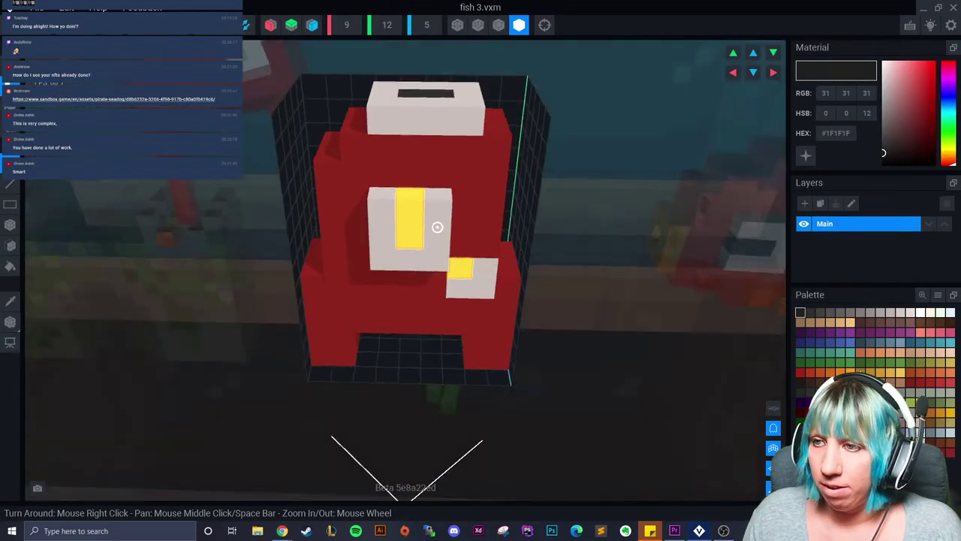
{"action": "left_click", "coordinate": [180, 25]}
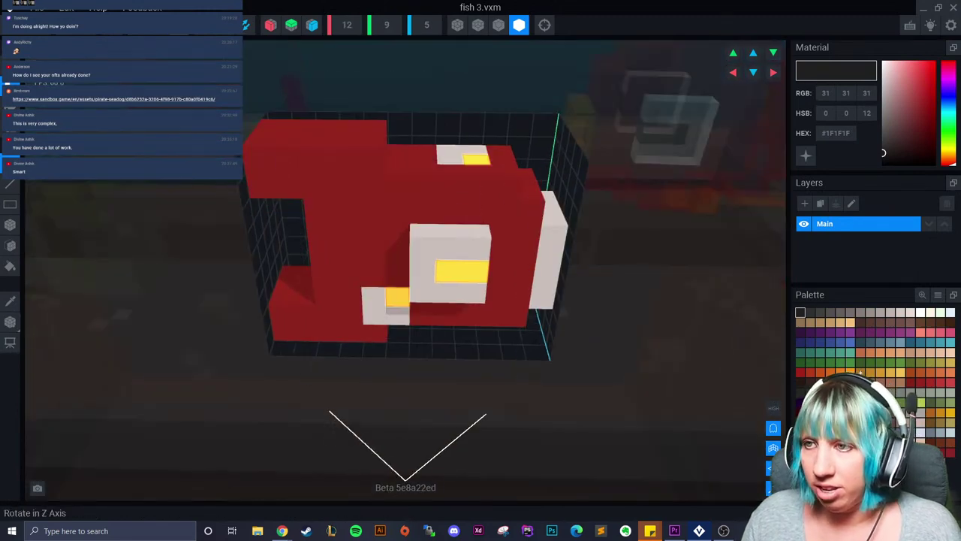
{"action": "right_click_drag", "start_coordinate": [268, 142], "coordinate": [526, 285]}
- Remove all the old body, eye and leg voxels from the fish 3 model to leave the volume empty
{"action": "left_click", "coordinate": [13, 246]}
{"action": "left_click_drag", "start_coordinate": [353, 157], "coordinate": [358, 214]}
{"action": "left_click_drag", "start_coordinate": [451, 172], "coordinate": [518, 260]}
{"action": "left_click", "coordinate": [517, 257]}
{"action": "left_click", "coordinate": [496, 258]}
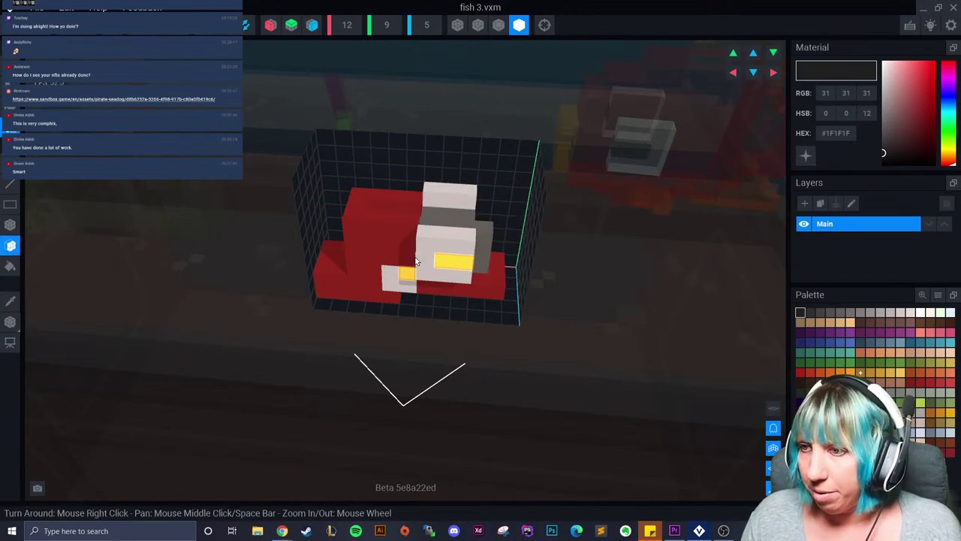
{"action": "left_click", "coordinate": [409, 257]}
{"action": "left_click", "coordinate": [413, 219]}
{"action": "left_click", "coordinate": [436, 259]}
{"action": "left_click", "coordinate": [481, 260]}
{"action": "left_click", "coordinate": [460, 281]}
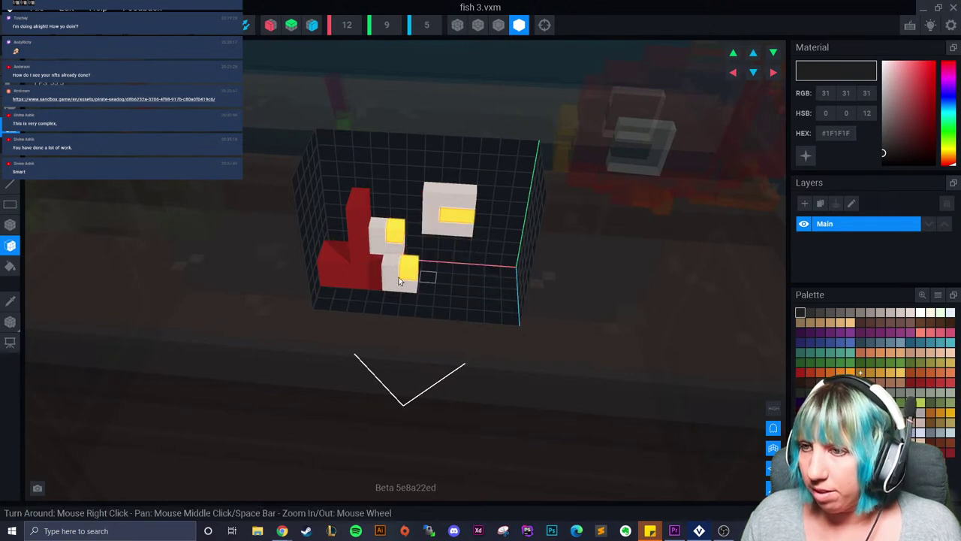
{"action": "left_click", "coordinate": [392, 274]}
{"action": "left_click", "coordinate": [379, 238]}
{"action": "left_click", "coordinate": [383, 251]}
{"action": "left_click", "coordinate": [406, 263]}
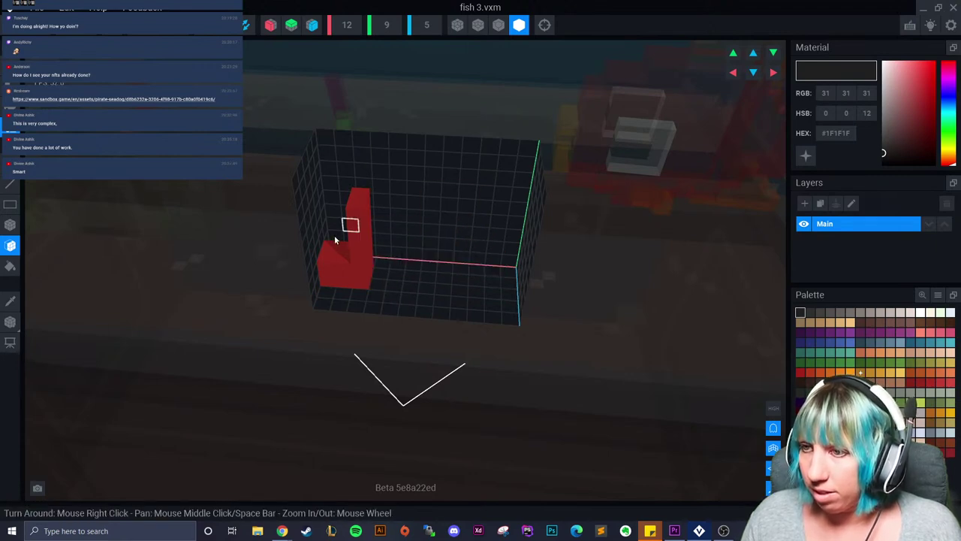
{"action": "right_click_drag", "start_coordinate": [366, 262], "coordinate": [423, 98]}
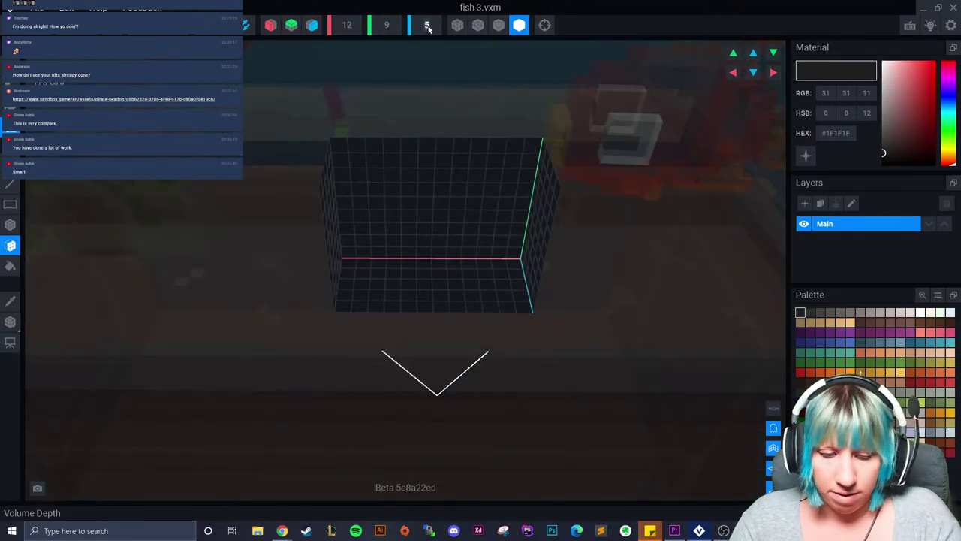
- Set the volume depth to 6 and lay a one-voxel-high slab 10 voxels wide on its floor, coloured #FA8972
{"action": "right_click_drag", "start_coordinate": [512, 238], "coordinate": [339, 283]}
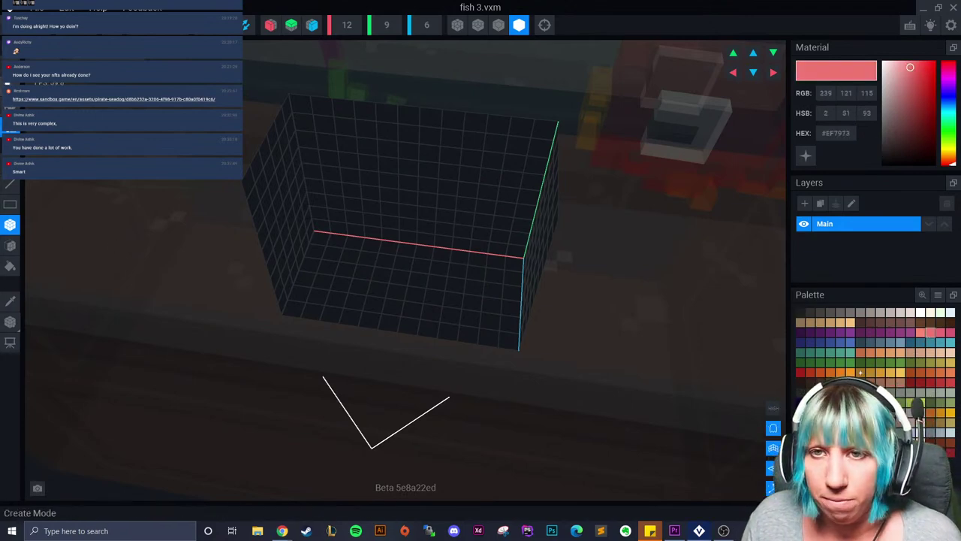
{"action": "scroll", "coordinate": [391, 275], "scroll_direction": "up", "scroll_amount": 3}
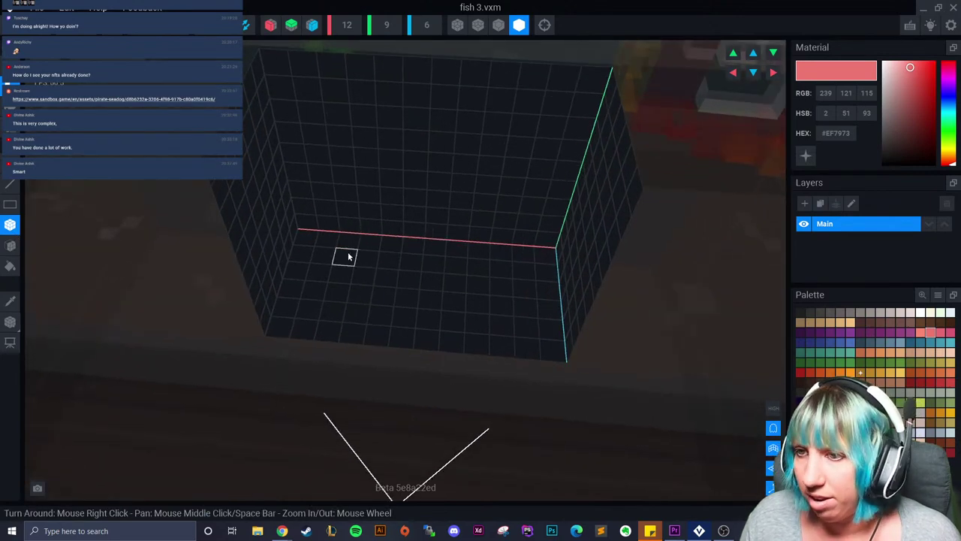
{"action": "left_click_drag", "start_coordinate": [324, 238], "coordinate": [526, 353]}
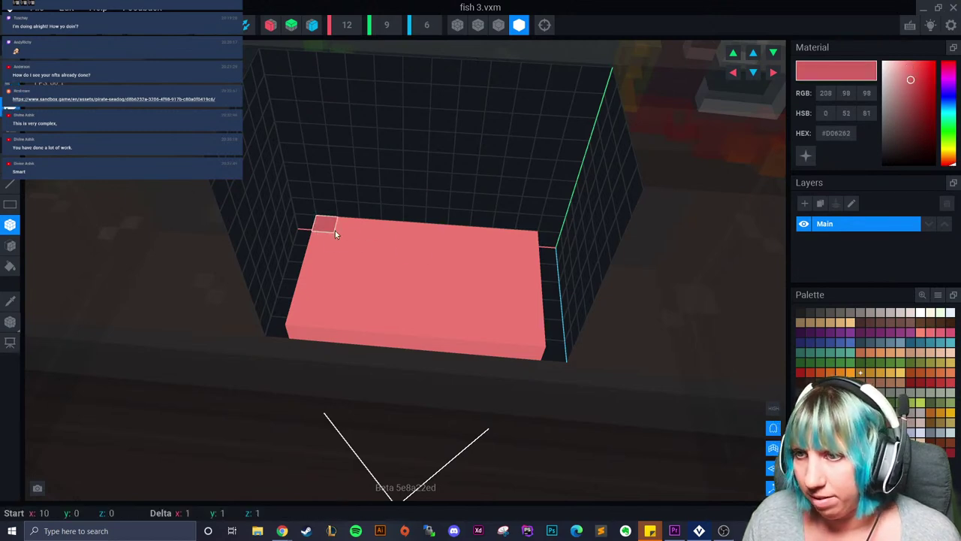
{"action": "left_click", "coordinate": [920, 333]}
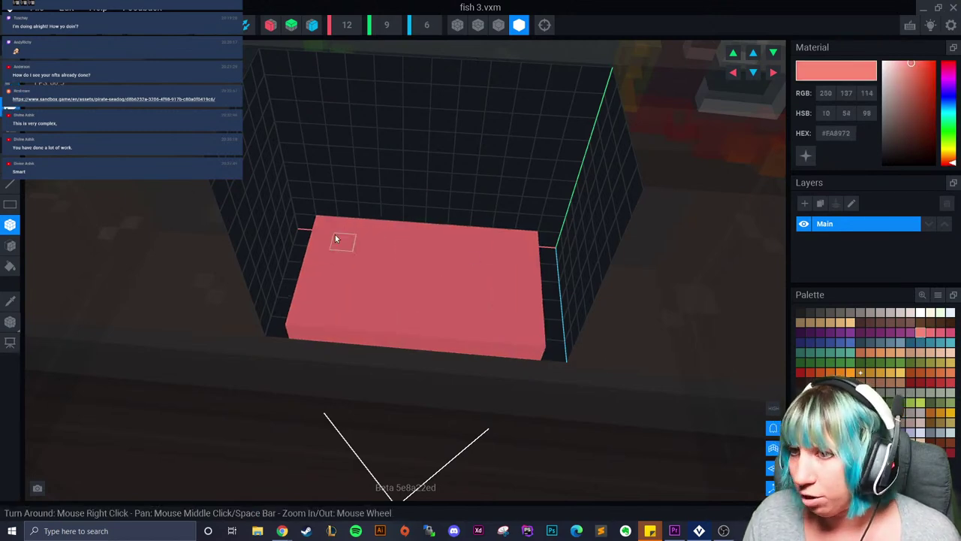
{"action": "left_click", "coordinate": [337, 235]}
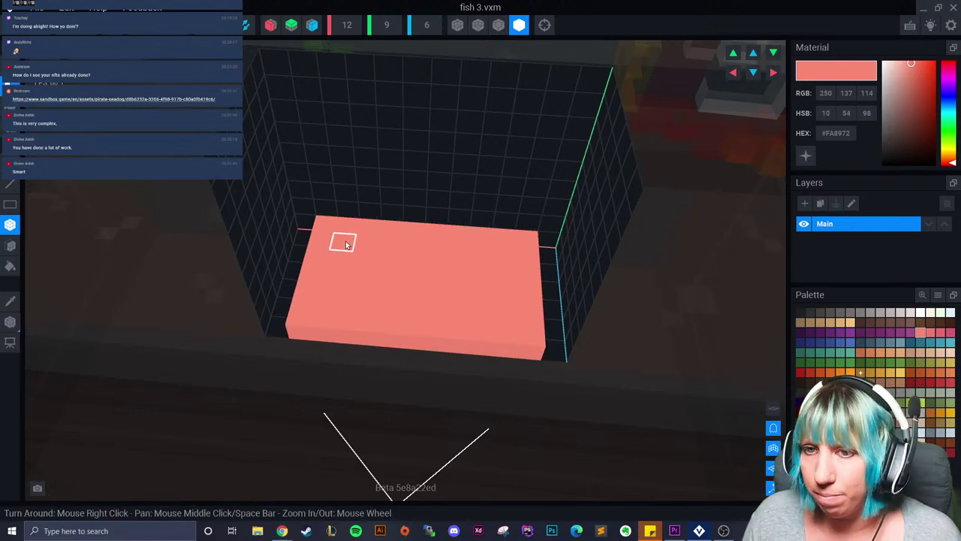
- Extrude the slab's top face upward into a solid block and display the model with edge outlines
{"action": "right_click_drag", "start_coordinate": [414, 273], "coordinate": [352, 239]}
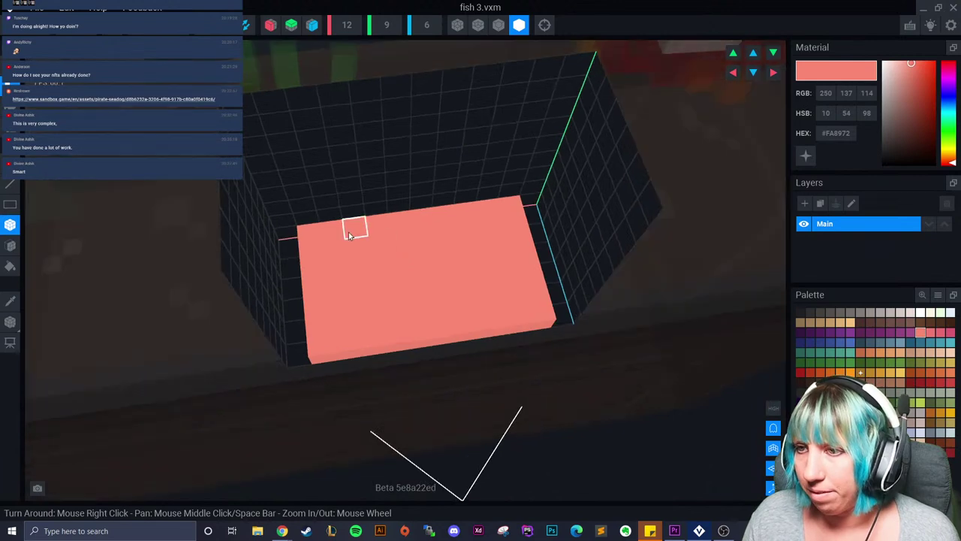
{"action": "left_click", "coordinate": [15, 247]}
{"action": "left_click_drag", "start_coordinate": [442, 290], "coordinate": [411, 248]}
{"action": "right_click_drag", "start_coordinate": [412, 249], "coordinate": [414, 263]}
{"action": "left_click", "coordinate": [499, 26]}
{"action": "right_click_drag", "start_coordinate": [404, 232], "coordinate": [442, 210]}
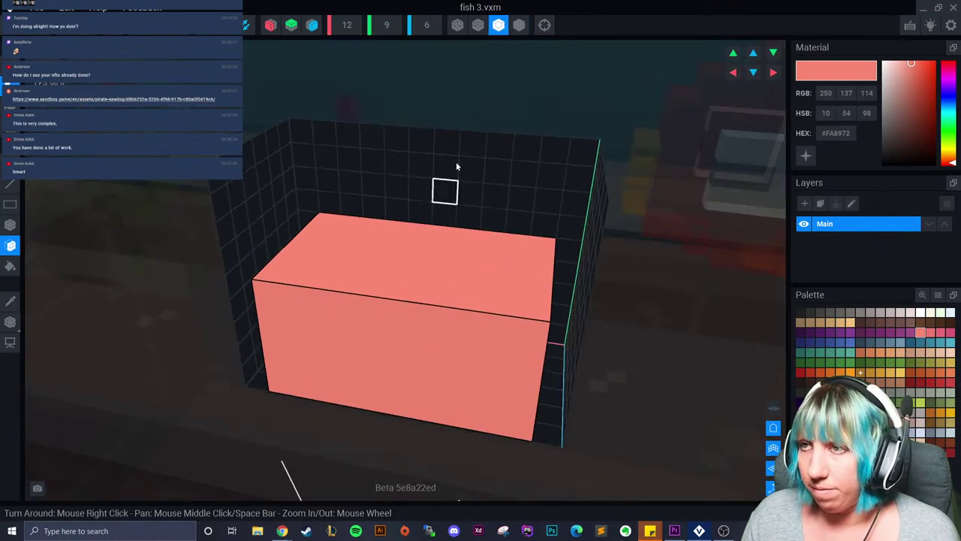
- Set the volume depth to 10 and add a one-voxel-thick layer to the block's front face, inset from both sides
{"action": "scroll", "coordinate": [428, 27], "scroll_direction": "up", "scroll_amount": 2}
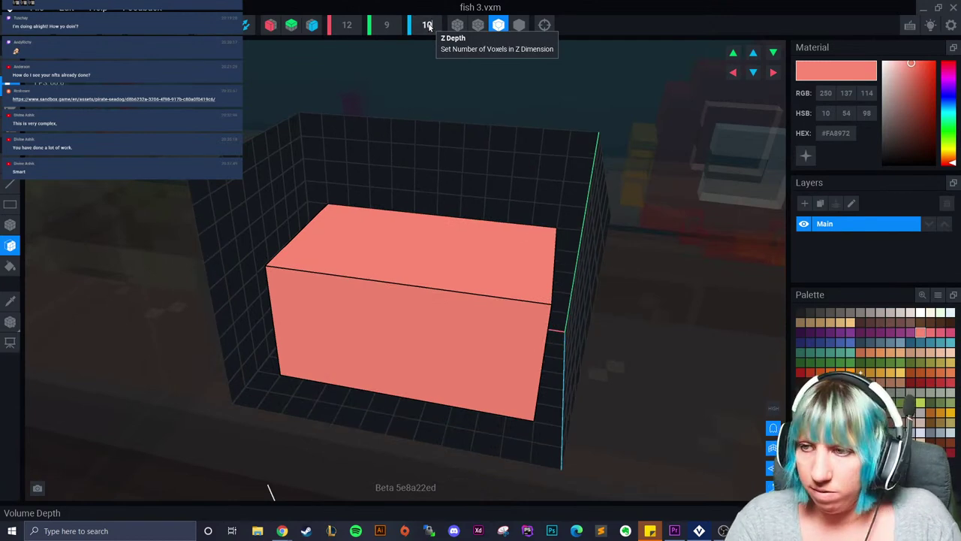
{"action": "left_click", "coordinate": [15, 232]}
{"action": "right_click_drag", "start_coordinate": [364, 371], "coordinate": [394, 373]}
{"action": "middle_click_drag", "start_coordinate": [393, 374], "coordinate": [294, 189]}
{"action": "left_click_drag", "start_coordinate": [391, 316], "coordinate": [314, 243]}
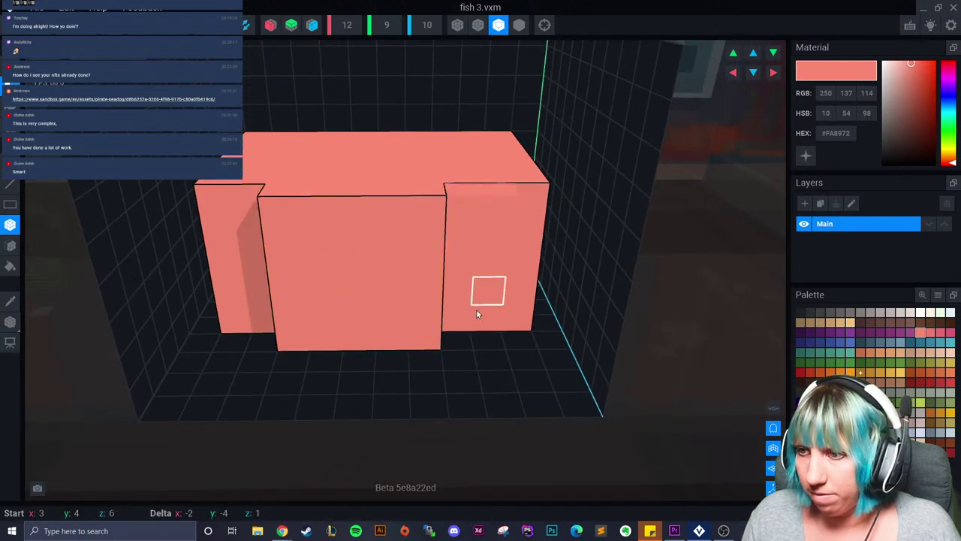
{"action": "left_click_drag", "start_coordinate": [478, 298], "coordinate": [410, 345]}
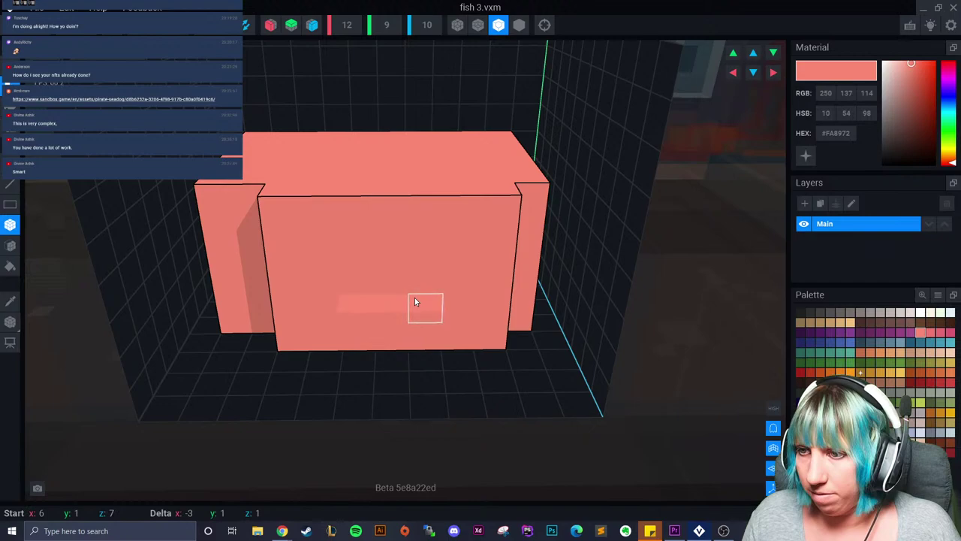
- Build a stepped snout three voxels wide out of the lower middle of the front face
{"action": "left_click_drag", "start_coordinate": [414, 297], "coordinate": [416, 301]}
{"action": "left_click_drag", "start_coordinate": [364, 317], "coordinate": [396, 321]}
{"action": "left_click", "coordinate": [415, 321]}
{"action": "right_click_drag", "start_coordinate": [402, 337], "coordinate": [354, 343]}
{"action": "left_click", "coordinate": [409, 351]}
{"action": "left_click", "coordinate": [430, 350]}
{"action": "left_click", "coordinate": [363, 357]}
{"action": "left_click", "coordinate": [434, 365]}
{"action": "right_click_drag", "start_coordinate": [434, 365], "coordinate": [326, 354]}
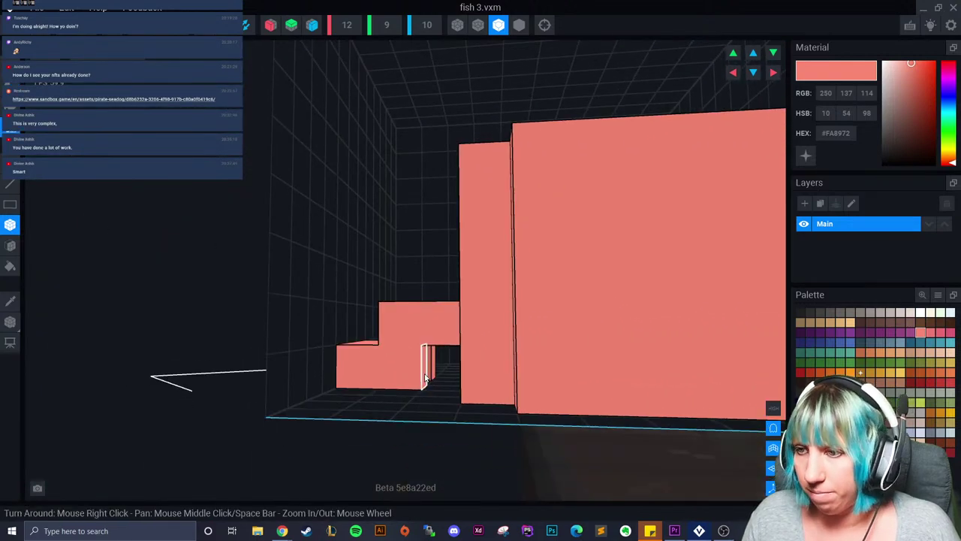
{"action": "right_click_drag", "start_coordinate": [426, 379], "coordinate": [429, 377]}
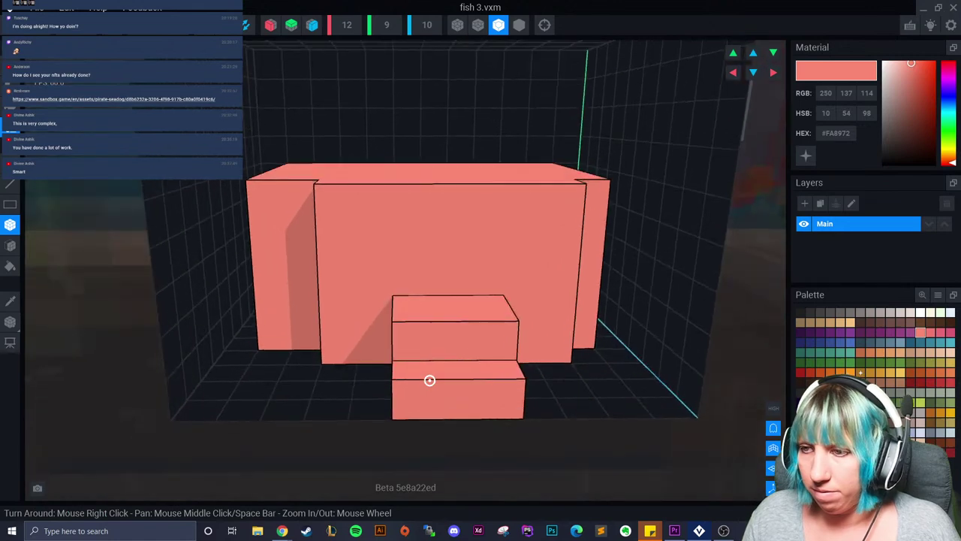
- Paint the stepped snout and the strip directly above it in the pink #EF7973
{"action": "left_click", "coordinate": [930, 332]}
{"action": "left_click_drag", "start_coordinate": [426, 302], "coordinate": [482, 286]}
{"action": "scroll", "coordinate": [475, 336], "scroll_direction": "up", "scroll_amount": 4}
{"action": "right_click_drag", "start_coordinate": [420, 323], "coordinate": [429, 308]}
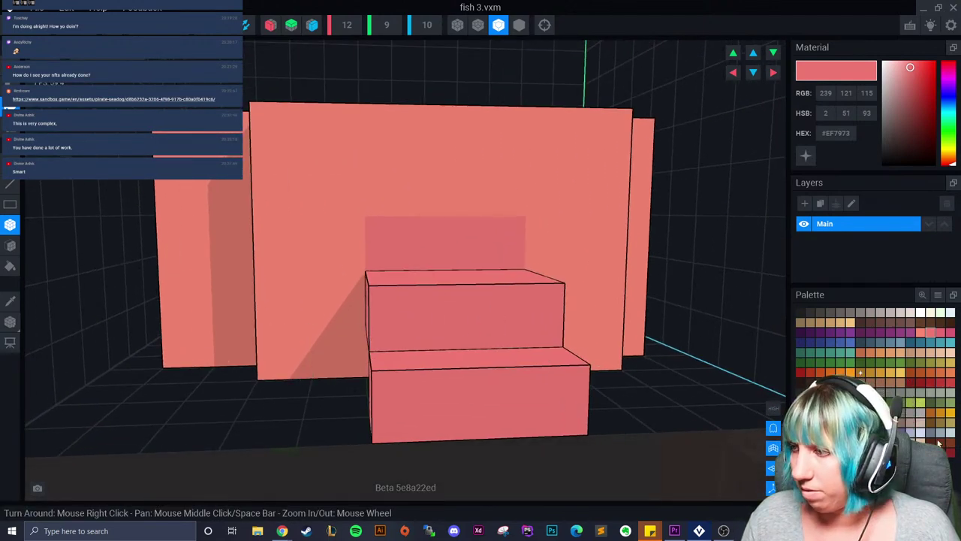
- Paint two diagonal voxels on the face at each side of the snout in the darker pink #D06262
{"action": "left_click", "coordinate": [930, 332]}
{"action": "left_click", "coordinate": [289, 336]}
{"action": "left_click", "coordinate": [340, 304]}
{"action": "right_click_drag", "start_coordinate": [458, 302], "coordinate": [551, 296]}
{"action": "left_click", "coordinate": [588, 303]}
{"action": "left_click", "coordinate": [646, 344]}
{"action": "scroll", "coordinate": [647, 343], "scroll_direction": "down", "scroll_amount": 3}
{"action": "right_click_drag", "start_coordinate": [646, 343], "coordinate": [607, 365]}
{"action": "right_click_drag", "start_coordinate": [601, 292], "coordinate": [580, 335]}
{"action": "scroll", "coordinate": [525, 330], "scroll_direction": "up", "scroll_amount": 2}
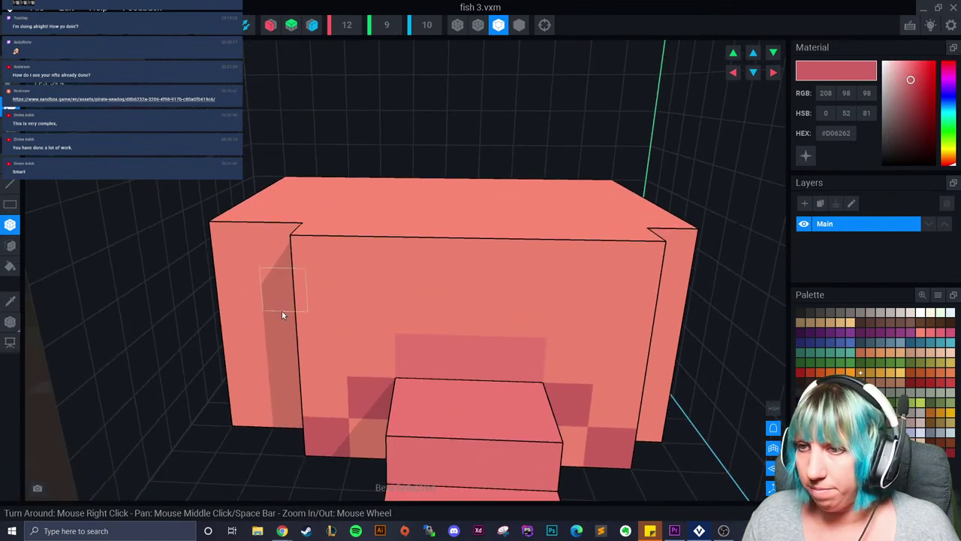
- Build two blocky 2×2-voxel eyes in grey #746E6B on the upper corners of the creature's front face
{"action": "left_click", "coordinate": [849, 313]}
{"action": "left_click", "coordinate": [319, 253]}
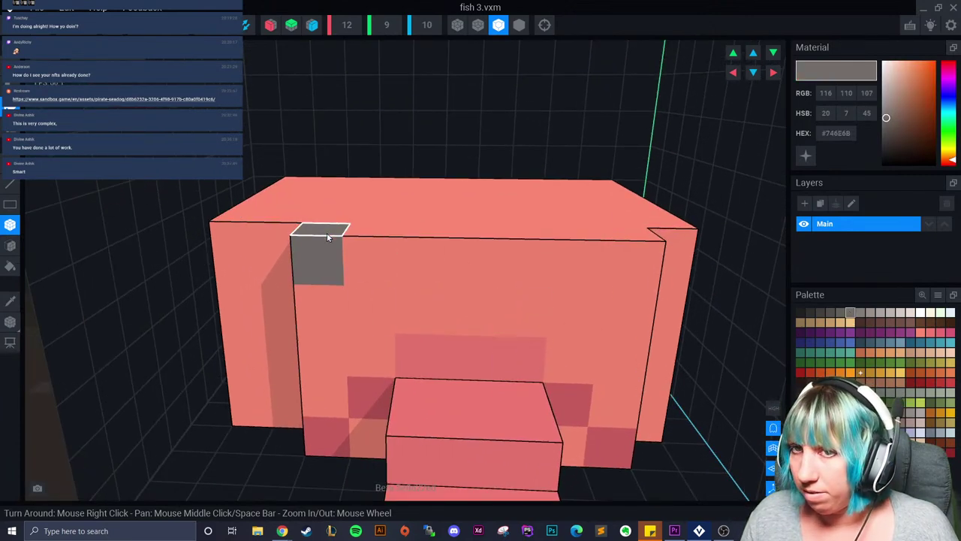
{"action": "left_click", "coordinate": [10, 86]}
{"action": "left_click", "coordinate": [319, 258]}
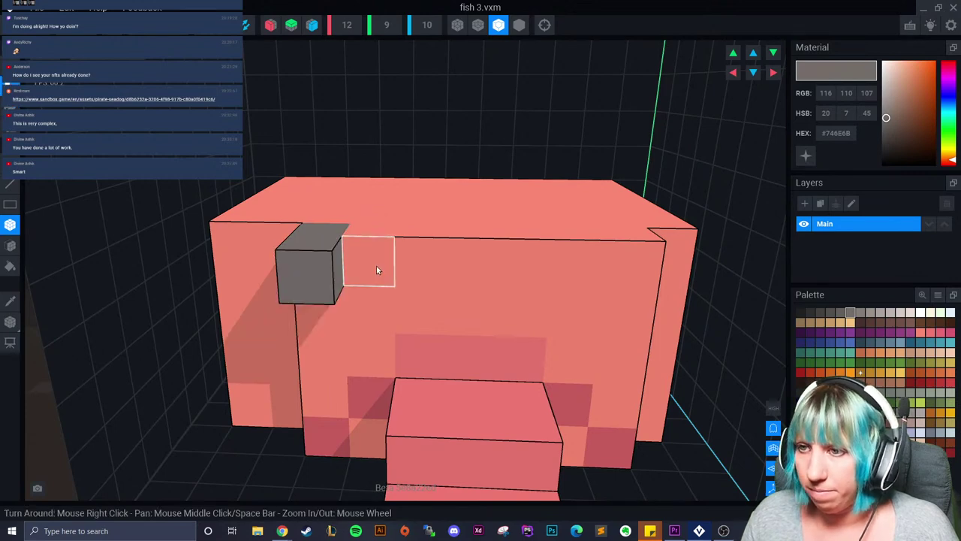
{"action": "left_click", "coordinate": [377, 267]}
{"action": "right_click_drag", "start_coordinate": [377, 268], "coordinate": [379, 278]}
{"action": "left_click_drag", "start_coordinate": [305, 213], "coordinate": [360, 231]}
{"action": "right_click_drag", "start_coordinate": [466, 330], "coordinate": [491, 275]}
{"action": "left_click", "coordinate": [470, 296]}
{"action": "left_click", "coordinate": [492, 301]}
{"action": "left_click", "coordinate": [459, 265]}
{"action": "left_click", "coordinate": [483, 253]}
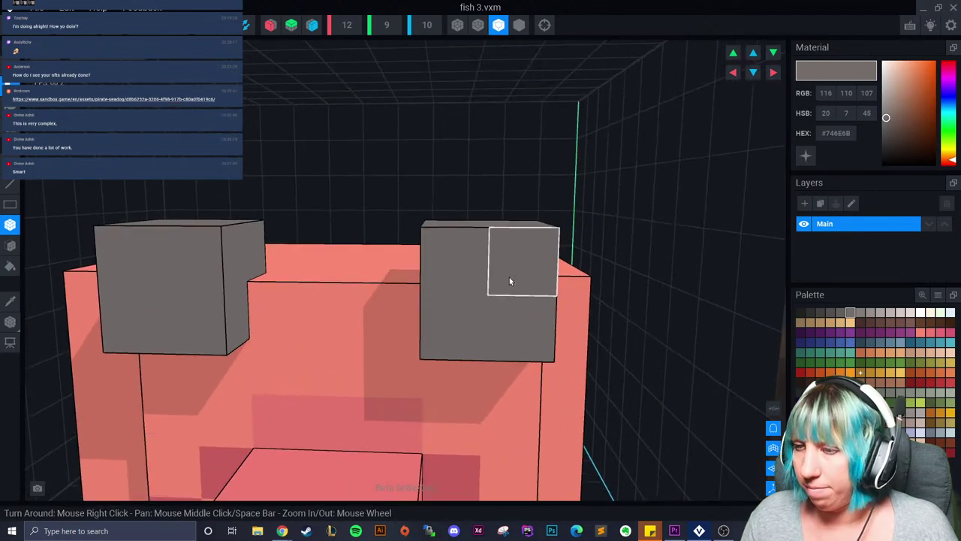
- Paint the lower inner voxel of each grey eye in dark red #95271F as a pupil
{"action": "left_click", "coordinate": [911, 363]}
{"action": "right_click_drag", "start_coordinate": [455, 259], "coordinate": [242, 250]}
{"action": "left_click", "coordinate": [921, 382]}
{"action": "right_click_drag", "start_coordinate": [421, 308], "coordinate": [338, 319]}
{"action": "scroll", "coordinate": [313, 318], "scroll_direction": "down", "scroll_amount": 3}
{"action": "scroll", "coordinate": [338, 319], "scroll_direction": "up", "scroll_amount": 2}
{"action": "scroll", "coordinate": [188, 263], "scroll_direction": "down", "scroll_amount": 3}
{"action": "left_click", "coordinate": [161, 222]}
{"action": "left_click", "coordinate": [375, 224]}
{"action": "scroll", "coordinate": [379, 290], "scroll_direction": "down", "scroll_amount": 1}
{"action": "scroll", "coordinate": [379, 290], "scroll_direction": "down", "scroll_amount": 5}
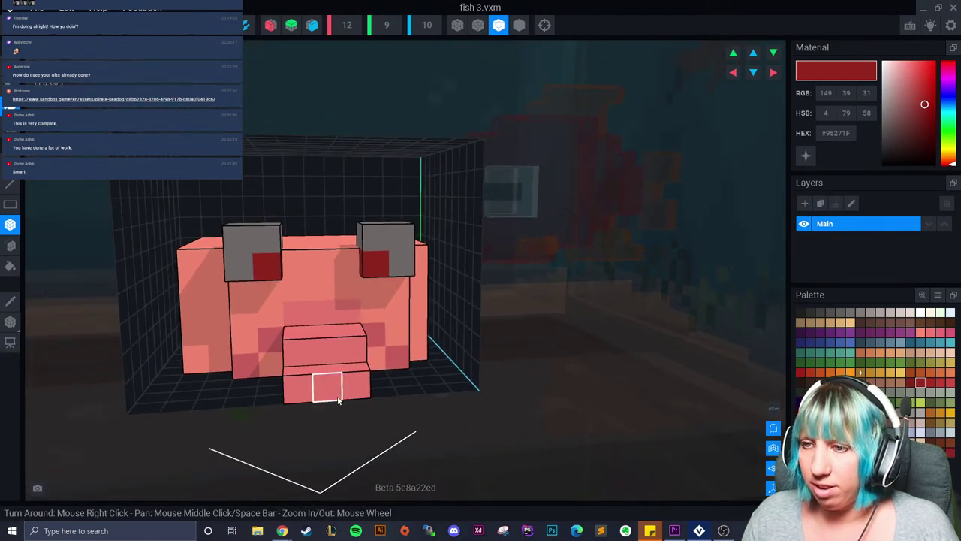
{"action": "scroll", "coordinate": [339, 402], "scroll_direction": "up", "scroll_amount": 3}
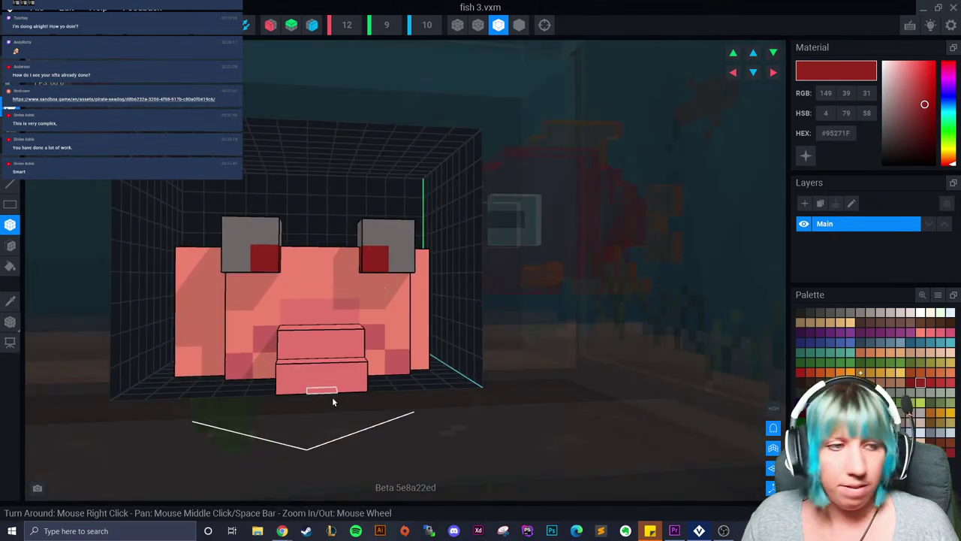
- Pick the body pink #FA8972 and add a one-voxel-thick layer, smaller than the body face, to both sides of the body
{"action": "right_click_drag", "start_coordinate": [352, 364], "coordinate": [335, 307]}
{"action": "left_click", "coordinate": [10, 246]}
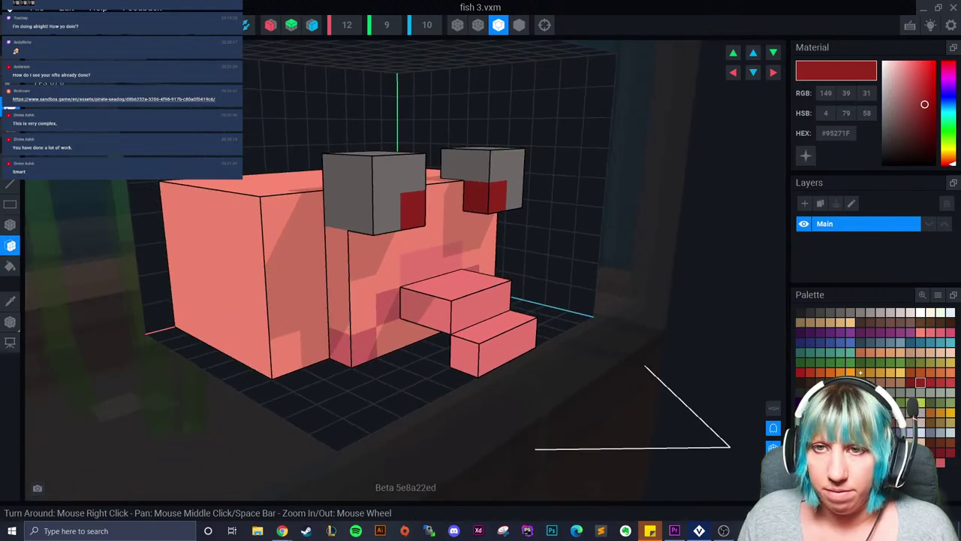
{"action": "right_click_drag", "start_coordinate": [133, 182], "coordinate": [61, 190]}
{"action": "left_click", "coordinate": [12, 304]}
{"action": "left_click", "coordinate": [368, 321]}
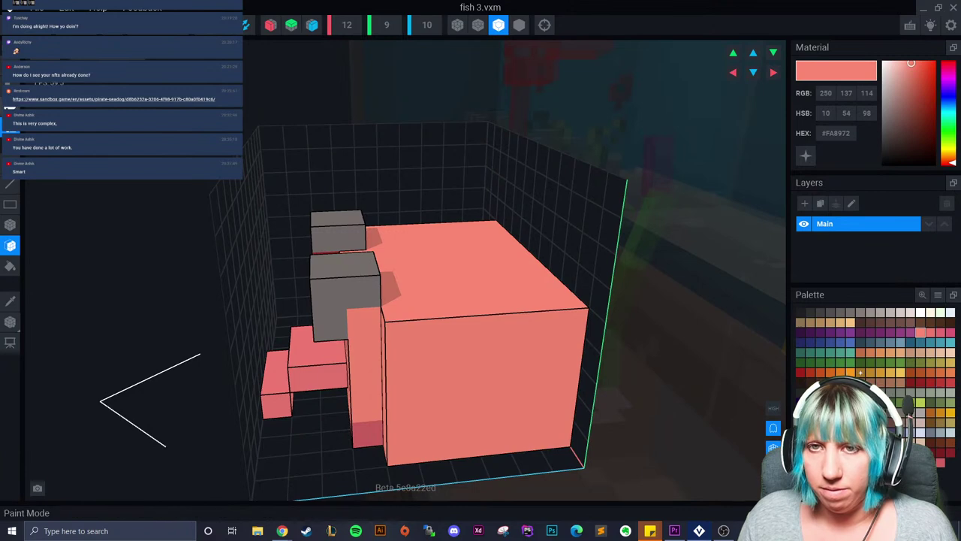
{"action": "middle_click_drag", "start_coordinate": [476, 359], "coordinate": [428, 278]}
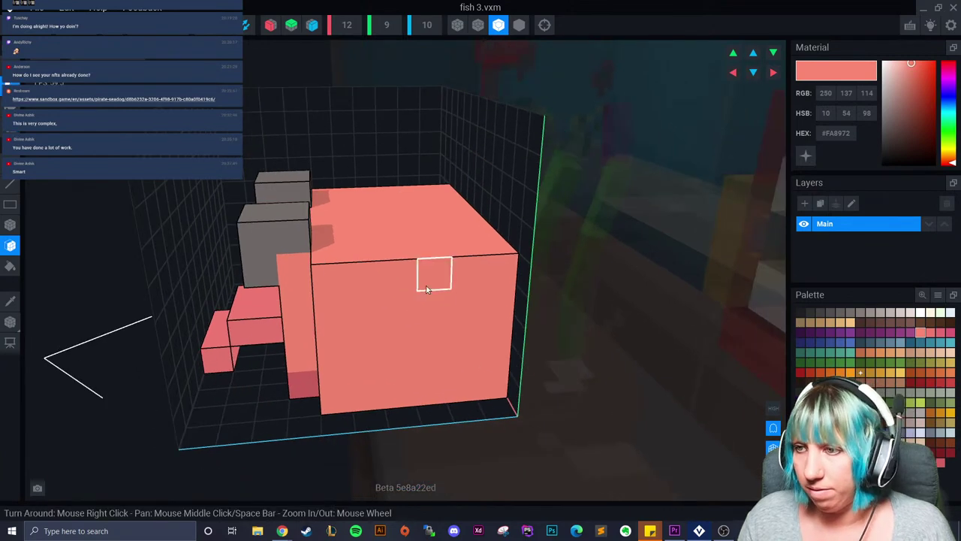
{"action": "left_click", "coordinate": [473, 360]}
{"action": "left_click", "coordinate": [10, 224]}
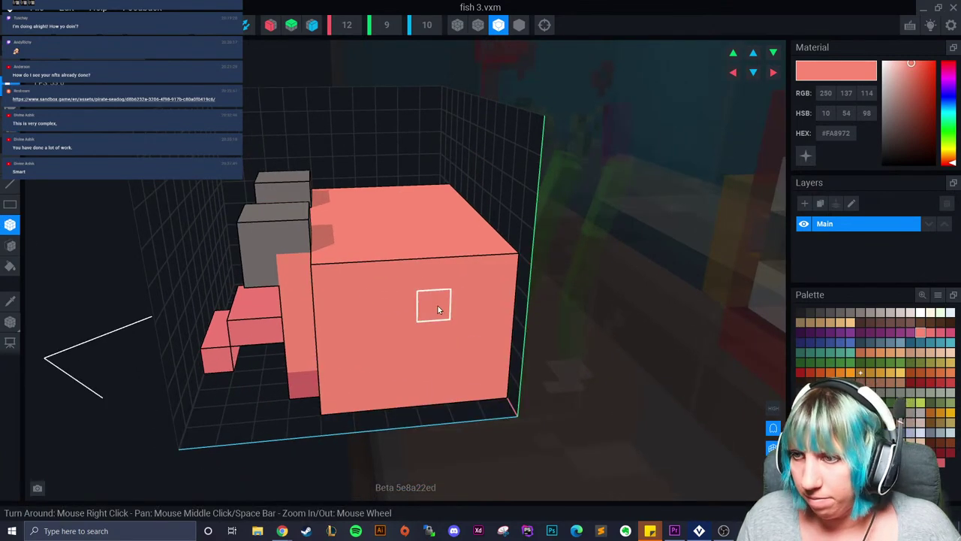
{"action": "left_click_drag", "start_coordinate": [472, 358], "coordinate": [501, 393]}
{"action": "right_click_drag", "start_coordinate": [455, 386], "coordinate": [473, 342]}
{"action": "middle_click_drag", "start_coordinate": [473, 342], "coordinate": [574, 196]}
{"action": "left_click_drag", "start_coordinate": [309, 285], "coordinate": [452, 413]}
{"action": "scroll", "coordinate": [451, 412], "scroll_direction": "down", "scroll_amount": 1}
{"action": "right_click_drag", "start_coordinate": [451, 412], "coordinate": [571, 376]}
{"action": "right_click_drag", "start_coordinate": [405, 368], "coordinate": [510, 367]}
{"action": "scroll", "coordinate": [371, 365], "scroll_direction": "down", "scroll_amount": 8}
{"action": "right_click_drag", "start_coordinate": [382, 369], "coordinate": [527, 355]}
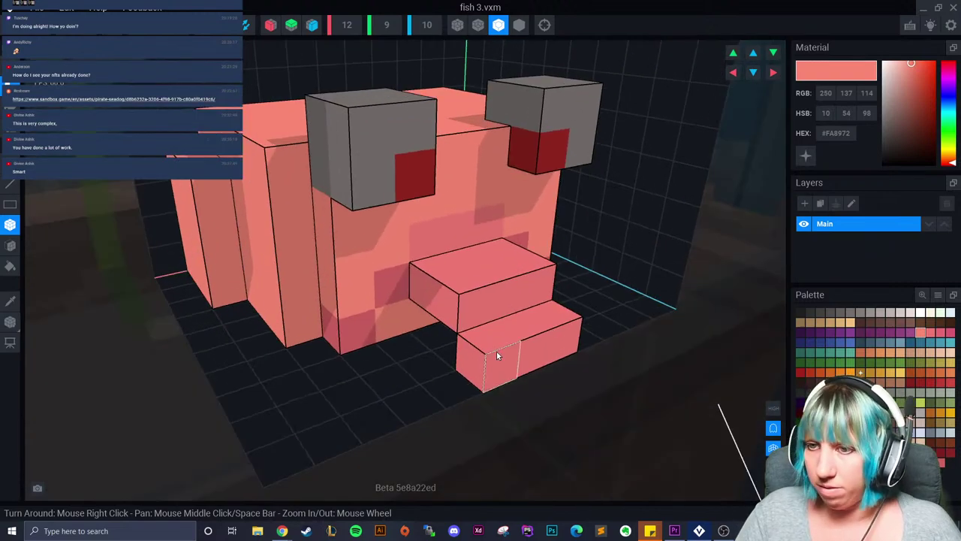
- Set the volume width to 13, shift the model sideways, and add a low #FA8972 foot against the side layer
{"action": "right_click_drag", "start_coordinate": [464, 338], "coordinate": [371, 62]}
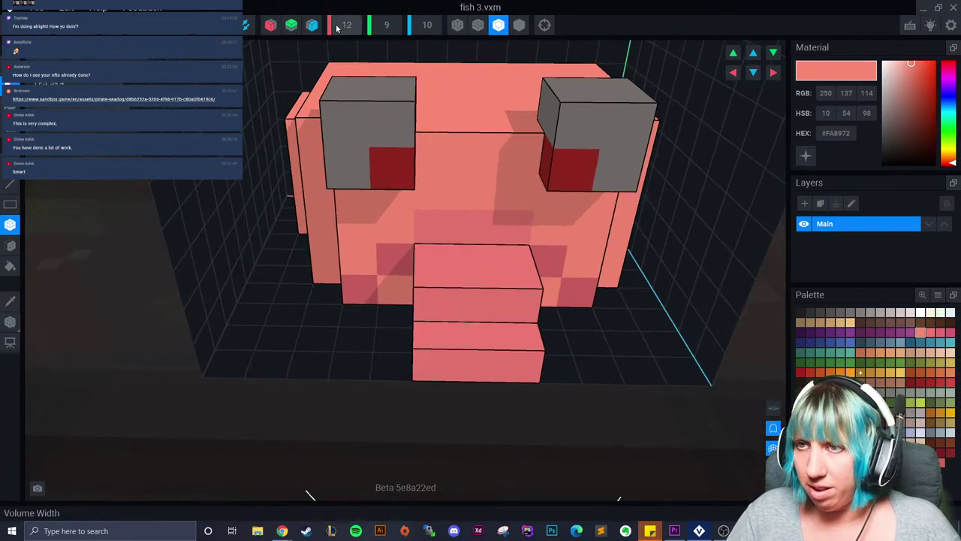
{"action": "type", "text": "13"}
{"action": "key", "text": "Return"}
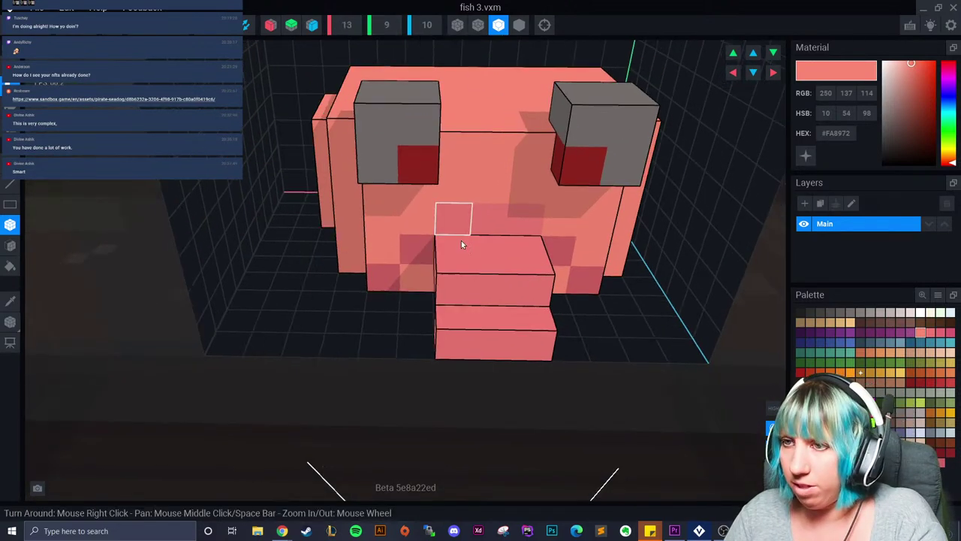
{"action": "left_click", "coordinate": [772, 75]}
{"action": "right_click_drag", "start_coordinate": [414, 282], "coordinate": [154, 319]}
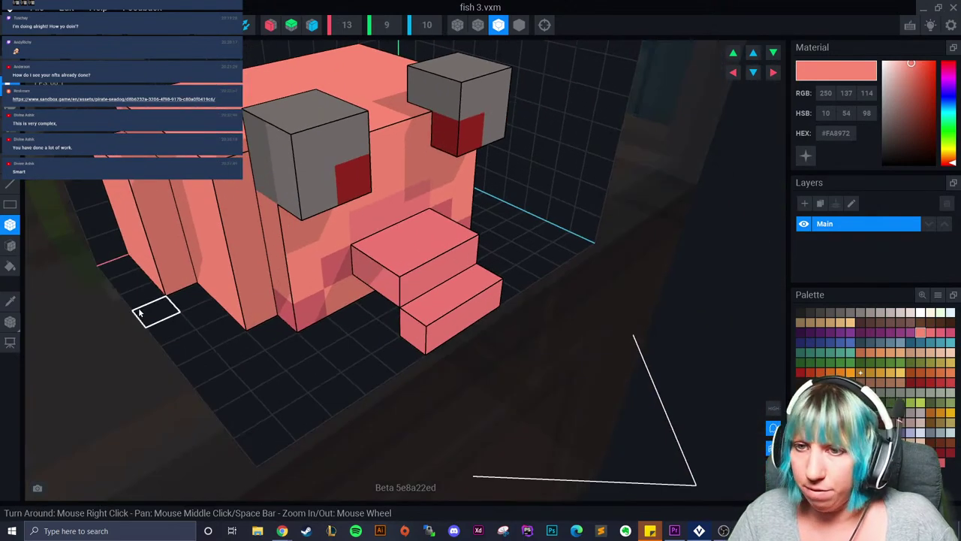
{"action": "left_click_drag", "start_coordinate": [119, 281], "coordinate": [131, 294]}
{"action": "right_click_drag", "start_coordinate": [340, 297], "coordinate": [510, 304]}
{"action": "right_click_drag", "start_coordinate": [438, 283], "coordinate": [405, 392]}
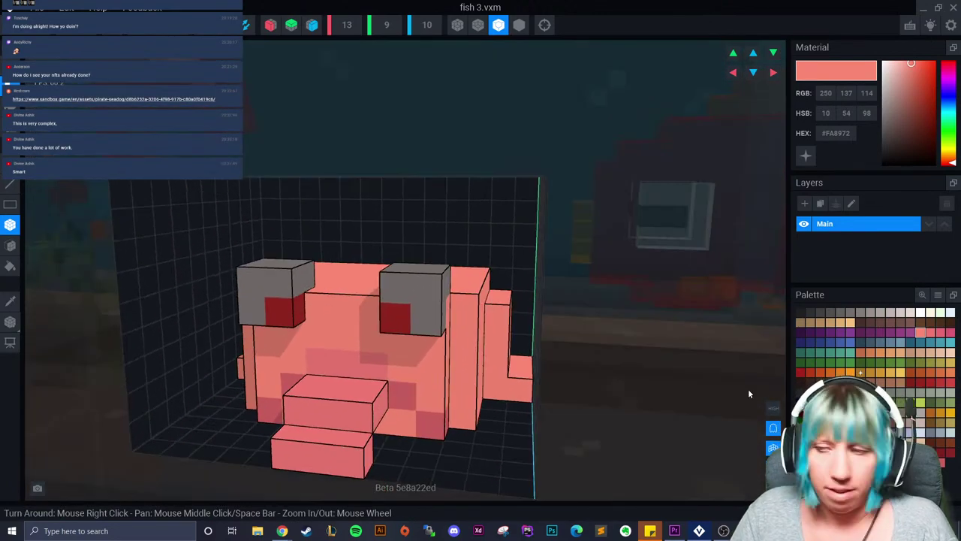
{"action": "right_click_drag", "start_coordinate": [421, 331], "coordinate": [424, 450]}
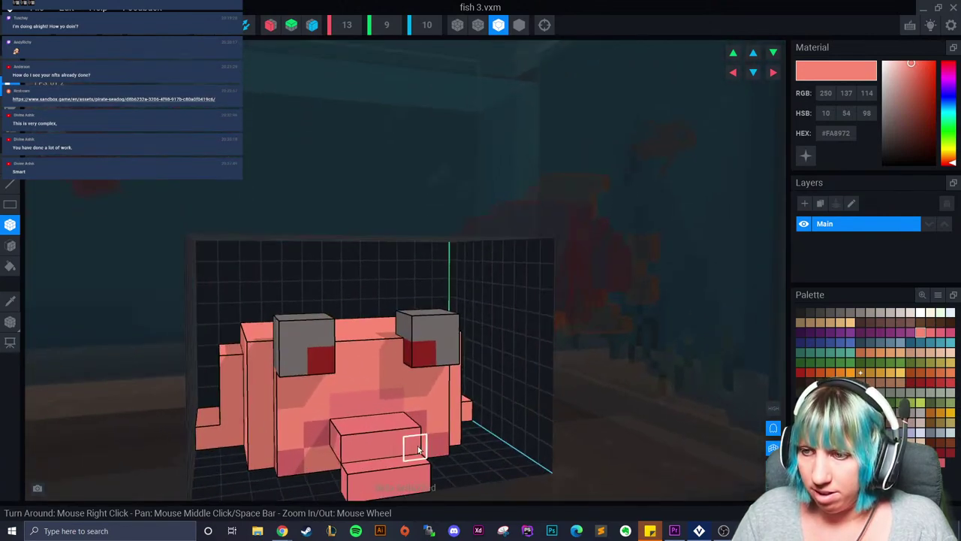
- Paint a one-voxel-wide #EF7973 stripe from above the snout up between the eyes onto the body's upper surface
{"action": "left_click", "coordinate": [10, 301]}
{"action": "left_click", "coordinate": [362, 392]}
{"action": "right_click_drag", "start_coordinate": [362, 392], "coordinate": [357, 387]}
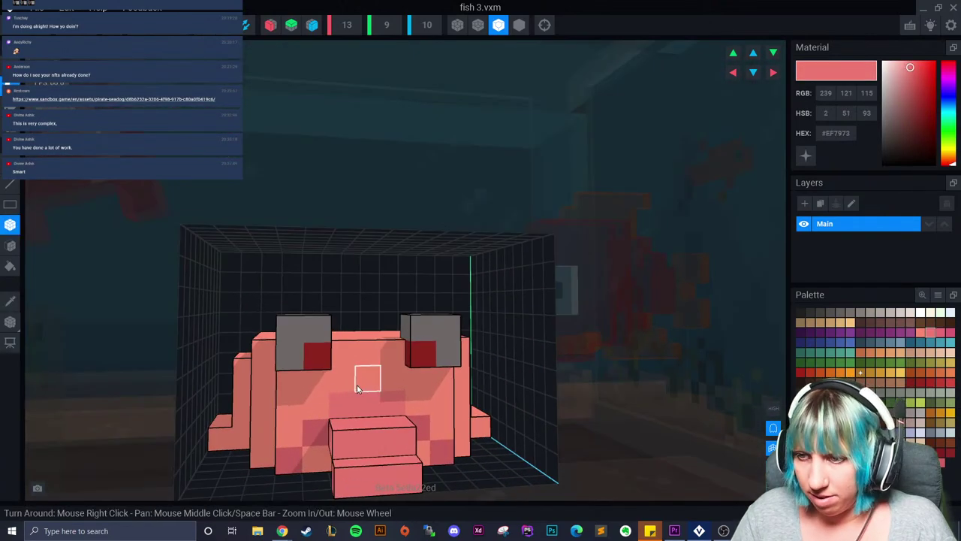
{"action": "left_click", "coordinate": [368, 386]}
{"action": "key", "text": "ctrl+z"}
{"action": "left_click", "coordinate": [10, 109]}
{"action": "left_click", "coordinate": [373, 390]}
{"action": "left_click", "coordinate": [372, 361]}
{"action": "right_click_drag", "start_coordinate": [378, 398], "coordinate": [389, 407]}
{"action": "scroll", "coordinate": [410, 422], "scroll_direction": "down", "scroll_amount": 3}
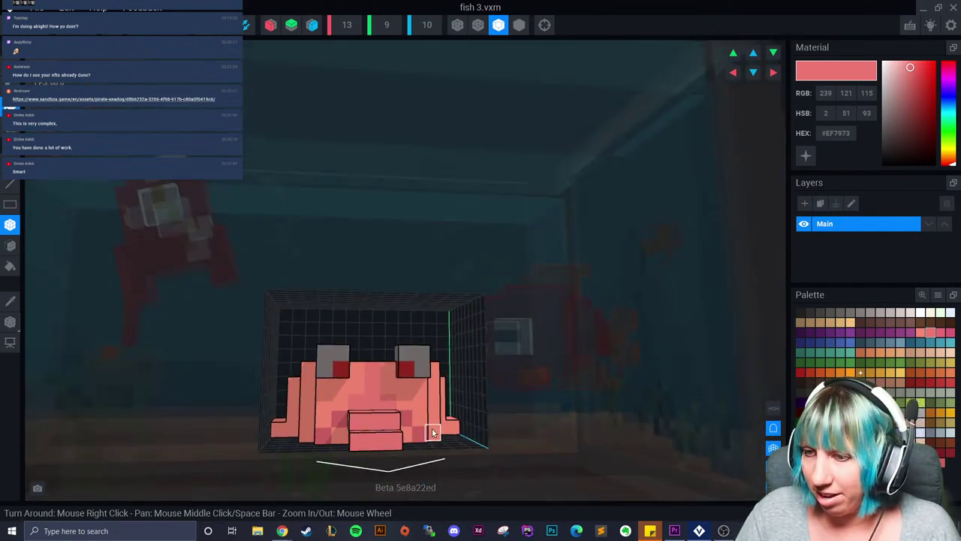
- Paint the two outer voxels of the lower snout step in dark grey #534F4E
{"action": "scroll", "coordinate": [391, 440], "scroll_direction": "up", "scroll_amount": 5}
{"action": "mouse_move", "coordinate": [381, 446]}
{"action": "right_mouse_down"}
{"action": "mouse_move", "coordinate": [508, 444]}
{"action": "mouse_move", "coordinate": [378, 434]}
{"action": "mouse_move", "coordinate": [383, 409]}
{"action": "mouse_move", "coordinate": [458, 444]}
{"action": "mouse_move", "coordinate": [488, 443]}
{"action": "mouse_move", "coordinate": [454, 439]}
{"action": "mouse_move", "coordinate": [448, 417]}
{"action": "mouse_move", "coordinate": [377, 431]}
{"action": "mouse_move", "coordinate": [522, 305]}
{"action": "mouse_move", "coordinate": [136, 282]}
{"action": "right_mouse_up"}
{"action": "left_click", "coordinate": [831, 313]}
{"action": "left_click", "coordinate": [327, 367]}
{"action": "left_click", "coordinate": [400, 366]}
{"action": "scroll", "coordinate": [448, 415], "scroll_direction": "up", "scroll_amount": 2}
- Paint two diagonal spots on the creature's back in #EF7973 and a second diagonal pair on the opposite side in #DA5A76
{"action": "left_click", "coordinate": [16, 299]}
{"action": "left_click", "coordinate": [438, 265]}
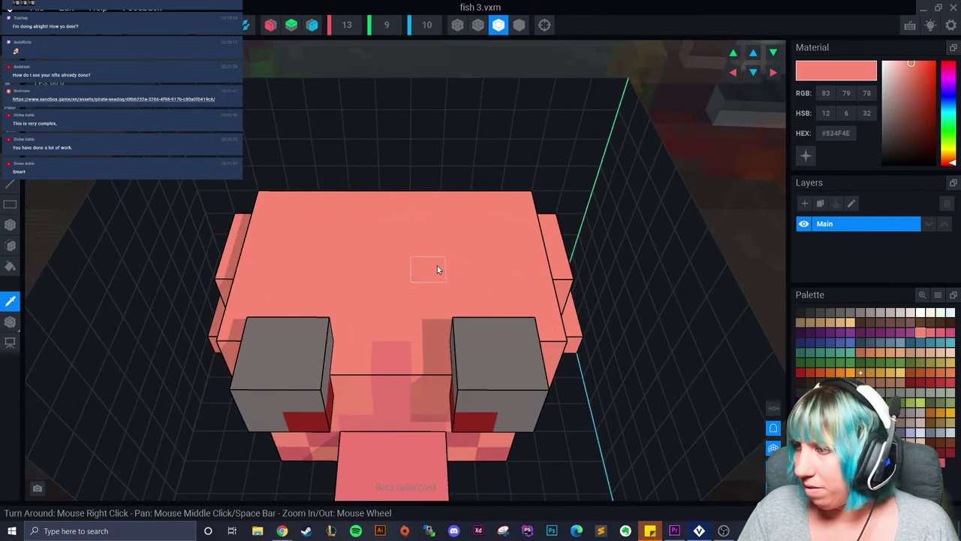
{"action": "left_click", "coordinate": [930, 333]}
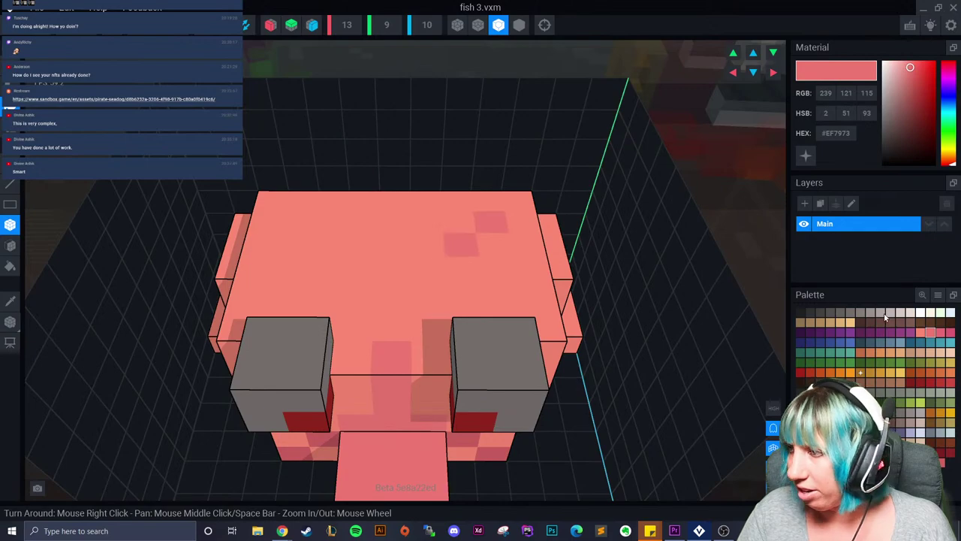
{"action": "left_click", "coordinate": [947, 335]}
{"action": "left_click", "coordinate": [323, 244]}
- Paint the low feet on both sides of the body in #DA5A76
{"action": "mouse_move", "coordinate": [358, 263]}
{"action": "right_mouse_down"}
{"action": "mouse_move", "coordinate": [389, 281]}
{"action": "mouse_move", "coordinate": [415, 206]}
{"action": "right_mouse_up"}
{"action": "left_click_drag", "start_coordinate": [262, 240], "coordinate": [325, 266]}
{"action": "mouse_move", "coordinate": [627, 297]}
{"action": "right_mouse_down"}
{"action": "mouse_move", "coordinate": [524, 342]}
{"action": "mouse_move", "coordinate": [381, 292]}
{"action": "right_mouse_up"}
{"action": "left_click", "coordinate": [468, 176]}
{"action": "right_click_drag", "start_coordinate": [399, 208], "coordinate": [458, 225]}
{"action": "middle_click_drag", "start_coordinate": [148, 186], "coordinate": [197, 181]}
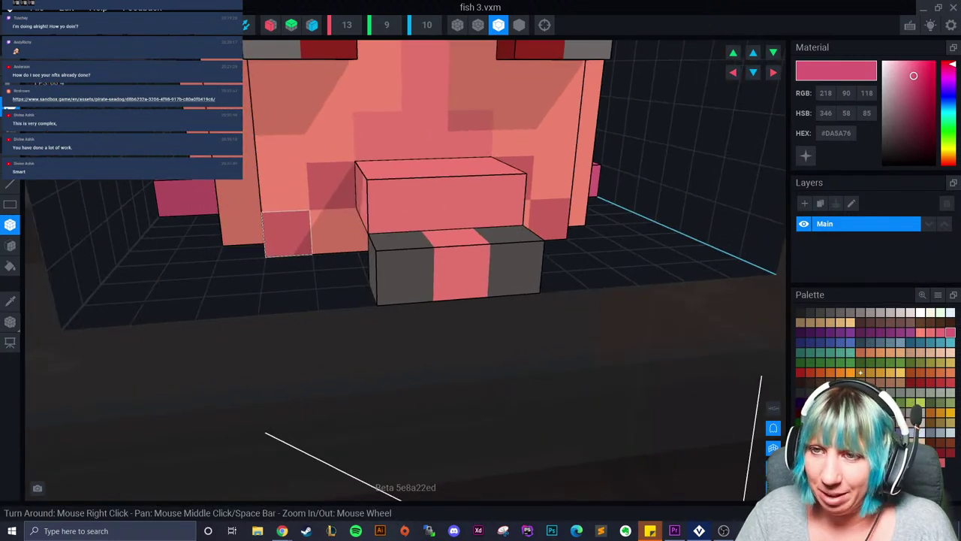
{"action": "right_click_drag", "start_coordinate": [271, 222], "coordinate": [881, 360]}
- Paint two patches in #E56A75 on each side wall of the creature's body
{"action": "left_click", "coordinate": [940, 335]}
{"action": "right_click_drag", "start_coordinate": [421, 281], "coordinate": [203, 269]}
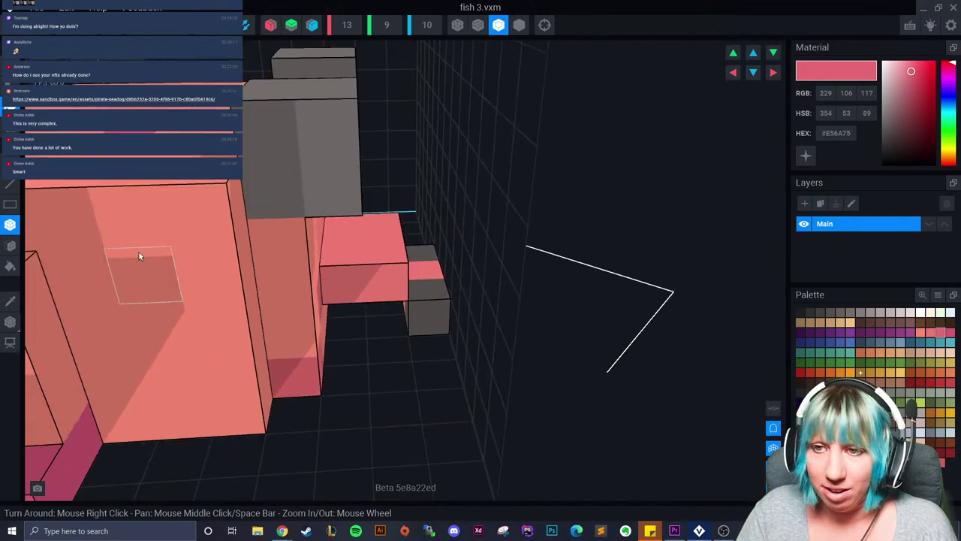
{"action": "left_click", "coordinate": [164, 269]}
{"action": "left_click", "coordinate": [183, 329]}
{"action": "right_click_drag", "start_coordinate": [199, 329], "coordinate": [338, 315]}
{"action": "middle_click_drag", "start_coordinate": [338, 315], "coordinate": [194, 335]}
{"action": "right_click_drag", "start_coordinate": [193, 323], "coordinate": [222, 319]}
{"action": "left_click", "coordinate": [282, 326]}
{"action": "left_click", "coordinate": [329, 356]}
{"action": "mouse_move", "coordinate": [329, 355]}
{"action": "right_mouse_down"}
{"action": "mouse_move", "coordinate": [315, 401]}
{"action": "mouse_move", "coordinate": [394, 306]}
{"action": "mouse_move", "coordinate": [352, 320]}
{"action": "mouse_move", "coordinate": [350, 352]}
{"action": "mouse_move", "coordinate": [365, 318]}
{"action": "mouse_move", "coordinate": [259, 259]}
{"action": "right_mouse_up"}
- Trim the model's volume to fit, reducing its height to 6, and return to the final.vxr scene
{"action": "scroll", "coordinate": [393, 306], "scroll_direction": "down", "scroll_amount": 3}
{"action": "left_click", "coordinate": [242, 25]}
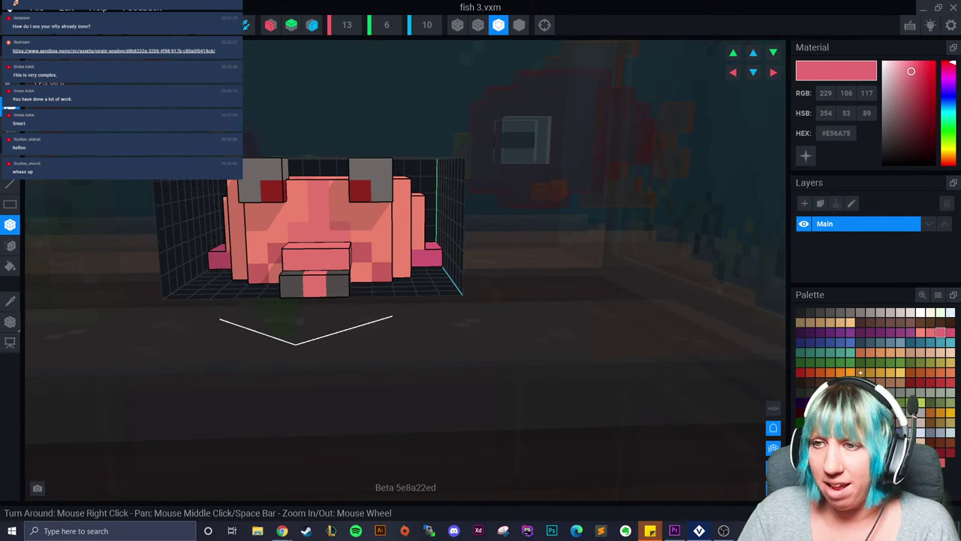
{"action": "left_click", "coordinate": [15, 25]}
{"action": "left_click", "coordinate": [401, 193]}
- Move fish 3 onto the sand beside the plants, below the red fish
{"action": "scroll", "coordinate": [479, 206], "scroll_direction": "up", "scroll_amount": 5}
{"action": "right_click_drag", "start_coordinate": [478, 217], "coordinate": [502, 232]}
{"action": "scroll", "coordinate": [502, 233], "scroll_direction": "up", "scroll_amount": 5}
{"action": "left_click", "coordinate": [504, 204]}
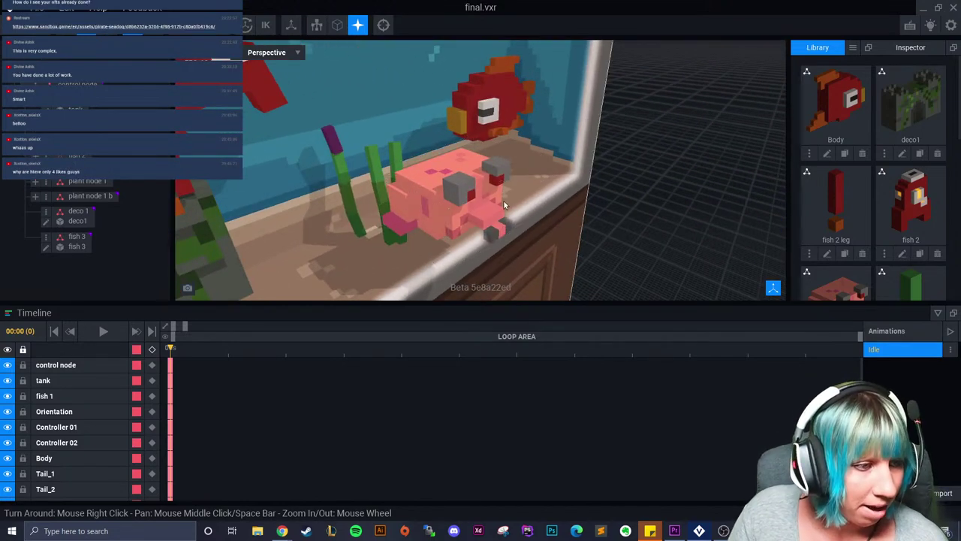
{"action": "left_click", "coordinate": [503, 201]}
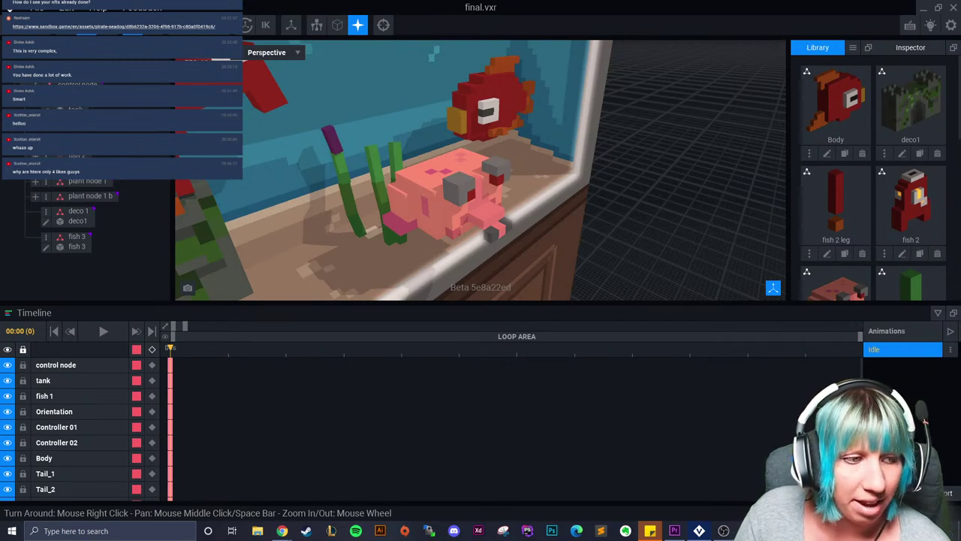
{"action": "right_click_drag", "start_coordinate": [472, 218], "coordinate": [414, 217]}
{"action": "left_click", "coordinate": [414, 217]}
{"action": "left_click_drag", "start_coordinate": [407, 208], "coordinate": [316, 185]}
{"action": "right_click_drag", "start_coordinate": [371, 196], "coordinate": [291, 178]}
{"action": "left_click_drag", "start_coordinate": [285, 166], "coordinate": [375, 162]}
{"action": "right_click_drag", "start_coordinate": [375, 162], "coordinate": [407, 161]}
{"action": "left_click_drag", "start_coordinate": [427, 93], "coordinate": [429, 137]}
{"action": "right_click_drag", "start_coordinate": [464, 196], "coordinate": [460, 197]}
{"action": "left_click_drag", "start_coordinate": [433, 128], "coordinate": [431, 137]}
{"action": "right_click_drag", "start_coordinate": [460, 191], "coordinate": [457, 191]}
{"action": "mouse_move", "coordinate": [451, 184]}
{"action": "left_mouse_down"}
{"action": "mouse_move", "coordinate": [438, 182]}
{"action": "mouse_move", "coordinate": [455, 184]}
{"action": "left_mouse_up"}
{"action": "left_click", "coordinate": [700, 229]}
- Frame the pink creature in the tank and capture a screen snip of the area around it
{"action": "right_click_drag", "start_coordinate": [700, 230], "coordinate": [702, 231]}
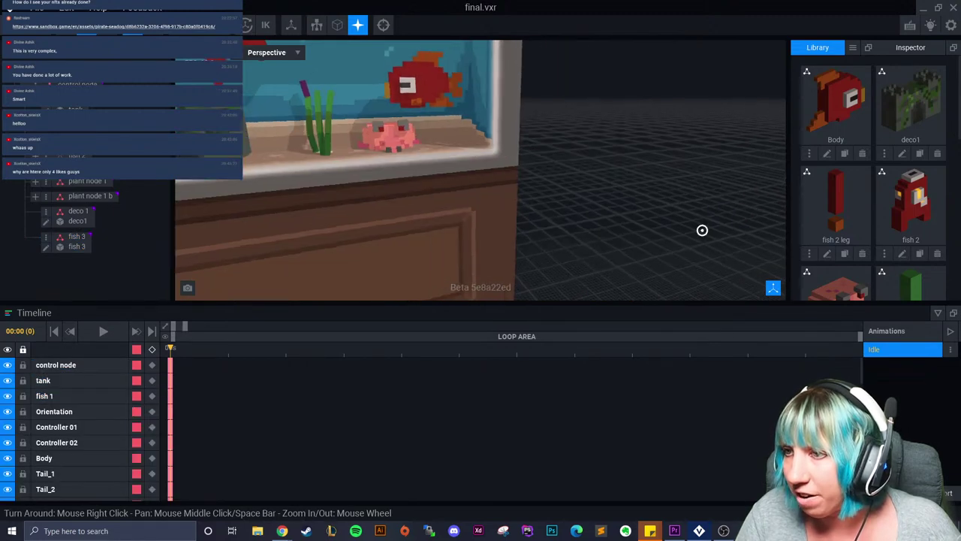
{"action": "mouse_move", "coordinate": [522, 228]}
{"action": "right_mouse_down"}
{"action": "mouse_move", "coordinate": [535, 247]}
{"action": "mouse_move", "coordinate": [506, 233]}
{"action": "right_mouse_up"}
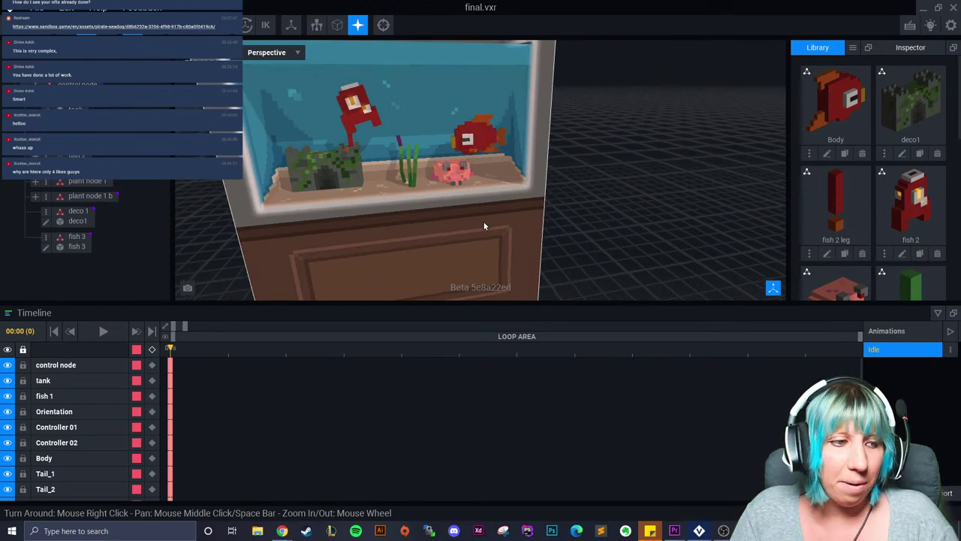
{"action": "right_click_drag", "start_coordinate": [462, 205], "coordinate": [461, 259]}
{"action": "scroll", "coordinate": [423, 235], "scroll_direction": "up", "scroll_amount": 3}
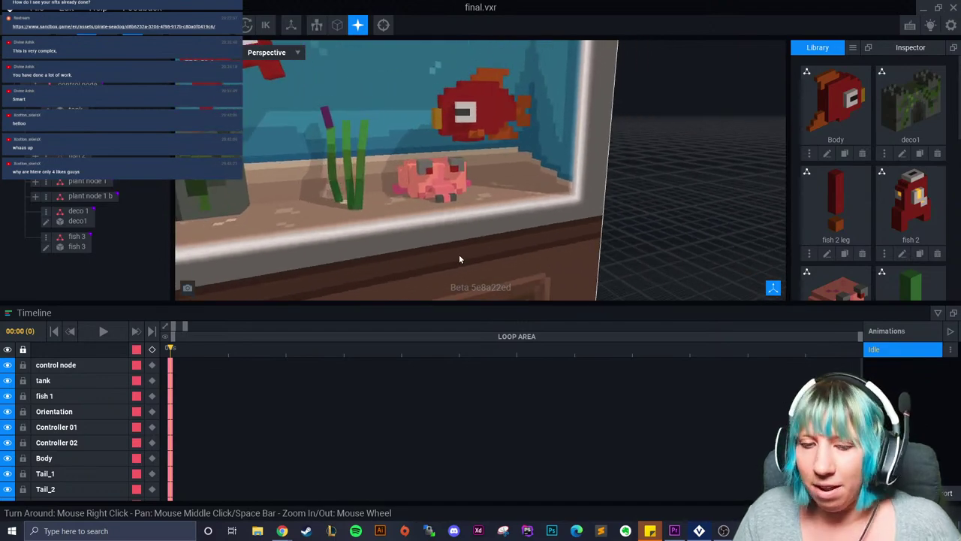
{"action": "key", "text": "super+shift+s"}
{"action": "left_click_drag", "start_coordinate": [337, 146], "coordinate": [548, 263]}
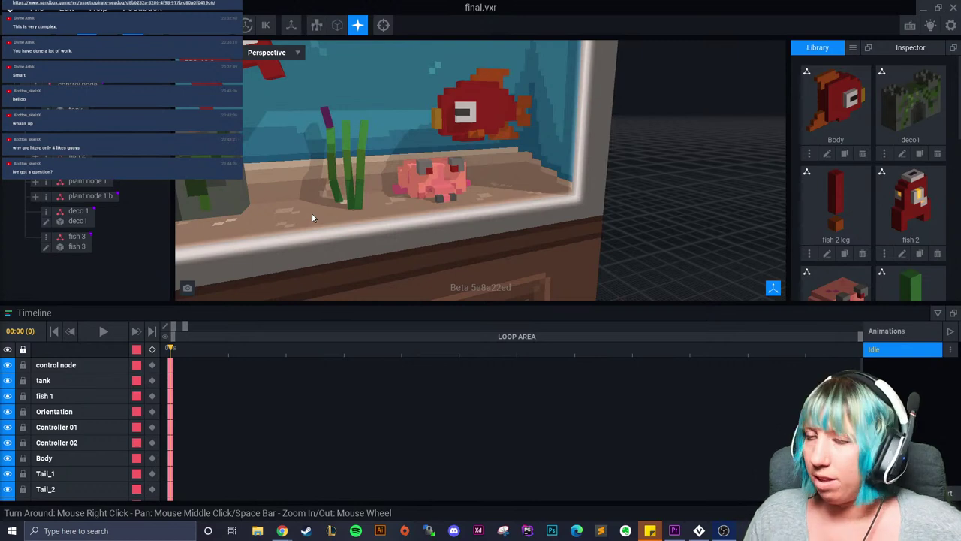
- Duplicate the fish 3 node under the name fish 3 b
{"action": "right_click_drag", "start_coordinate": [399, 224], "coordinate": [460, 245]}
{"action": "scroll", "coordinate": [462, 242], "scroll_direction": "down", "scroll_amount": 4}
{"action": "scroll", "coordinate": [463, 246], "scroll_direction": "down", "scroll_amount": 2}
{"action": "left_click", "coordinate": [75, 236]}
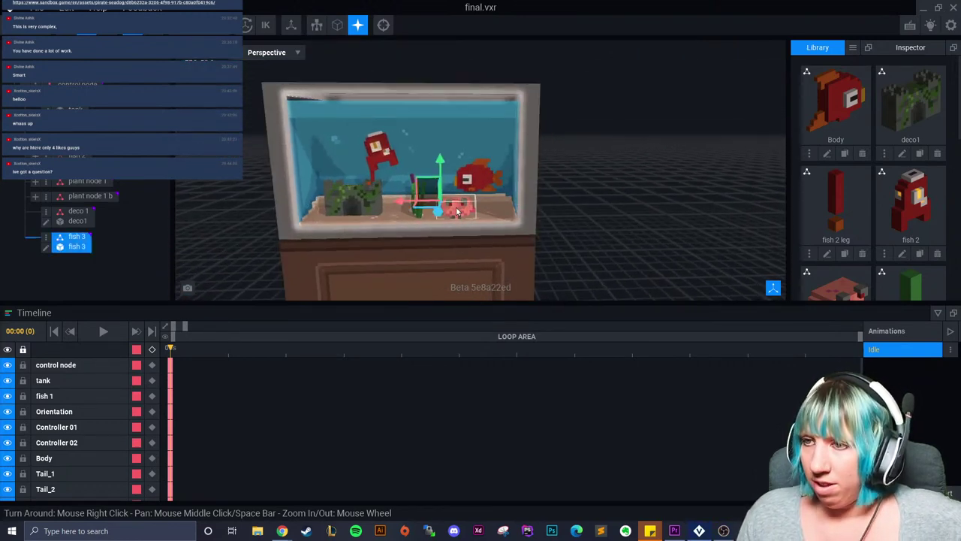
{"action": "left_click", "coordinate": [46, 236]}
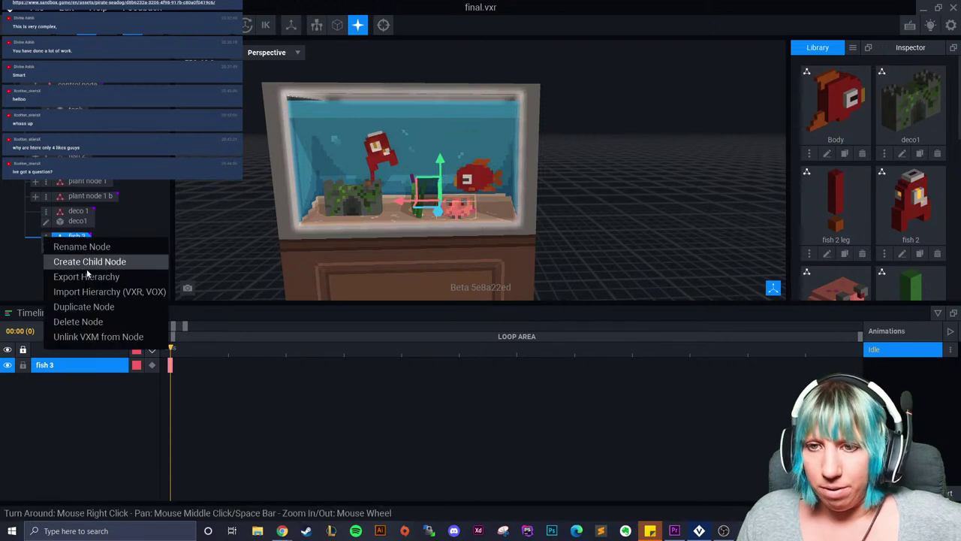
{"action": "left_click", "coordinate": [95, 306]}
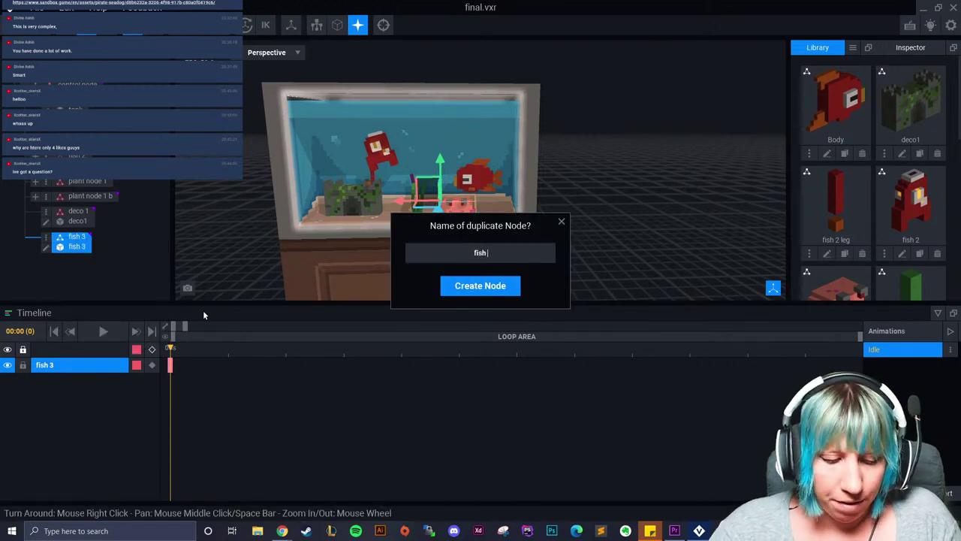
{"action": "key", "text": "Return"}
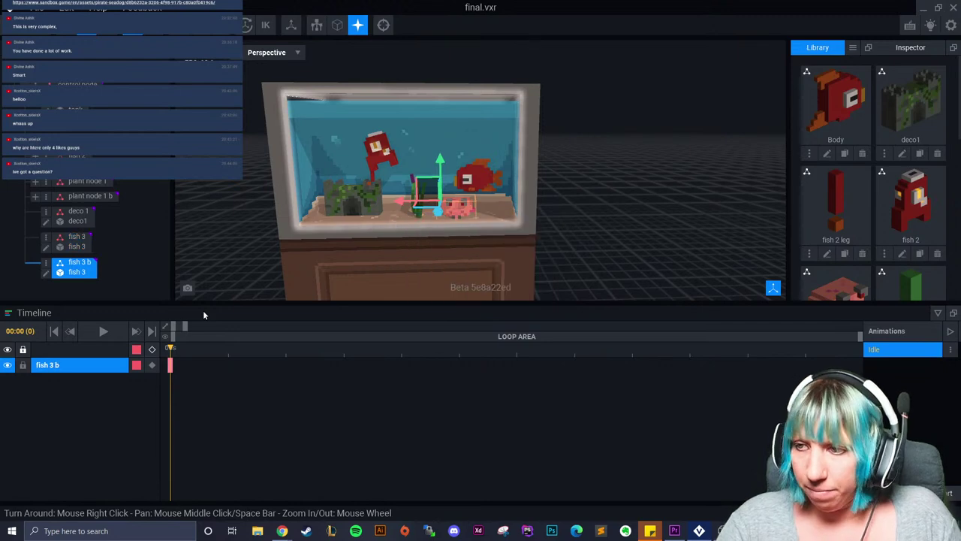
- Rotate the fish 3 b node about its vertical axis inside the tank
{"action": "right_click_drag", "start_coordinate": [232, 278], "coordinate": [344, 172]}
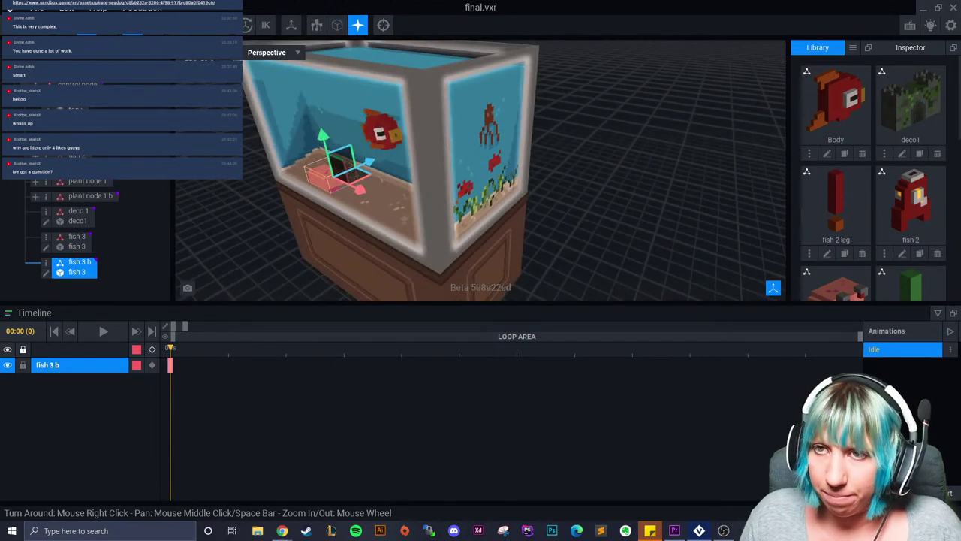
{"action": "left_click", "coordinate": [109, 24]}
{"action": "left_click_drag", "start_coordinate": [342, 200], "coordinate": [197, 184]}
{"action": "left_click", "coordinate": [317, 202]}
{"action": "left_click", "coordinate": [335, 186]}
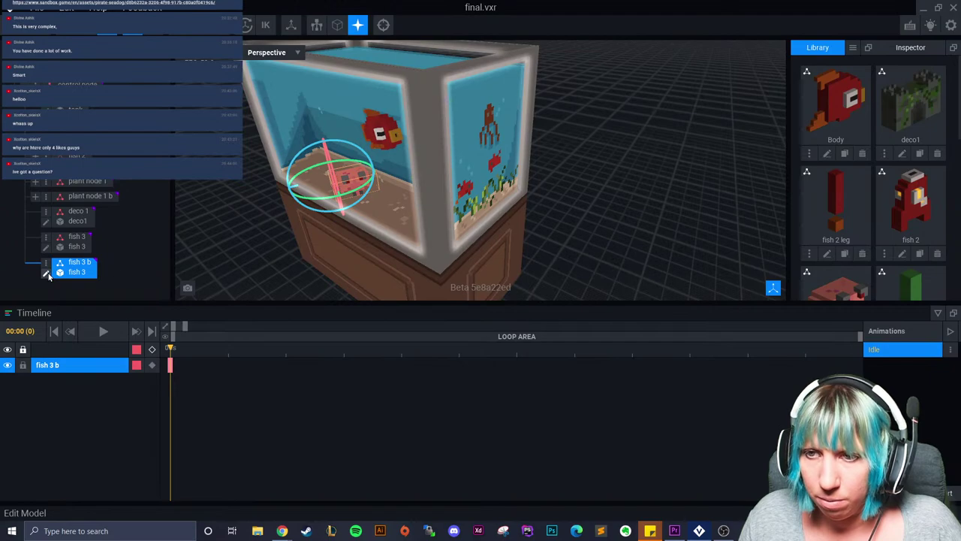
- Open the fish 3 model of the fish 3 b node for editing, and return to the final.vxr rig
{"action": "left_click", "coordinate": [46, 273]}
{"action": "left_click", "coordinate": [9, 325]}
{"action": "left_click", "coordinate": [96, 336]}
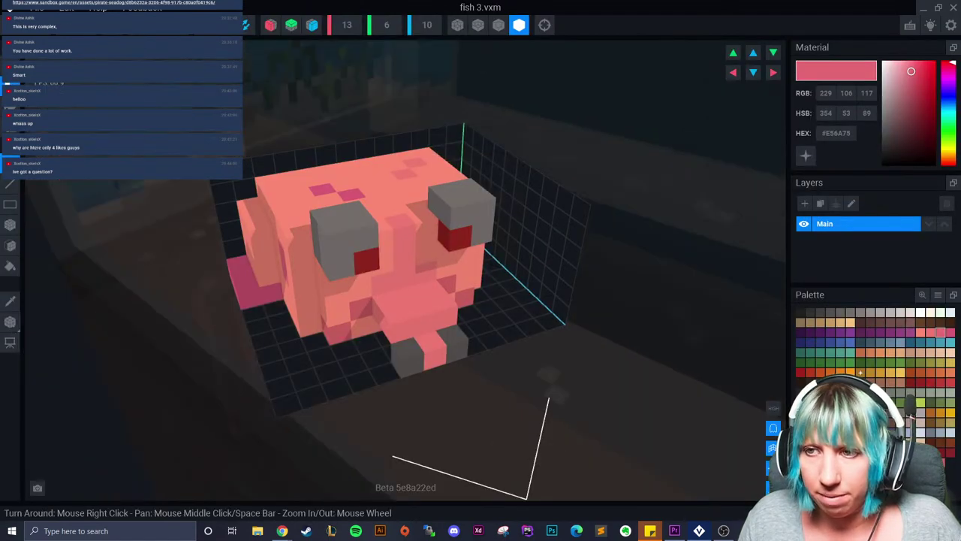
{"action": "left_click", "coordinate": [247, 25]}
{"action": "left_click", "coordinate": [370, 199]}
- Lower fish 3 onto the sand and shift it toward the tank's front glass, away from the plants, and clear the selection
{"action": "scroll", "coordinate": [505, 173], "scroll_direction": "up", "scroll_amount": 9}
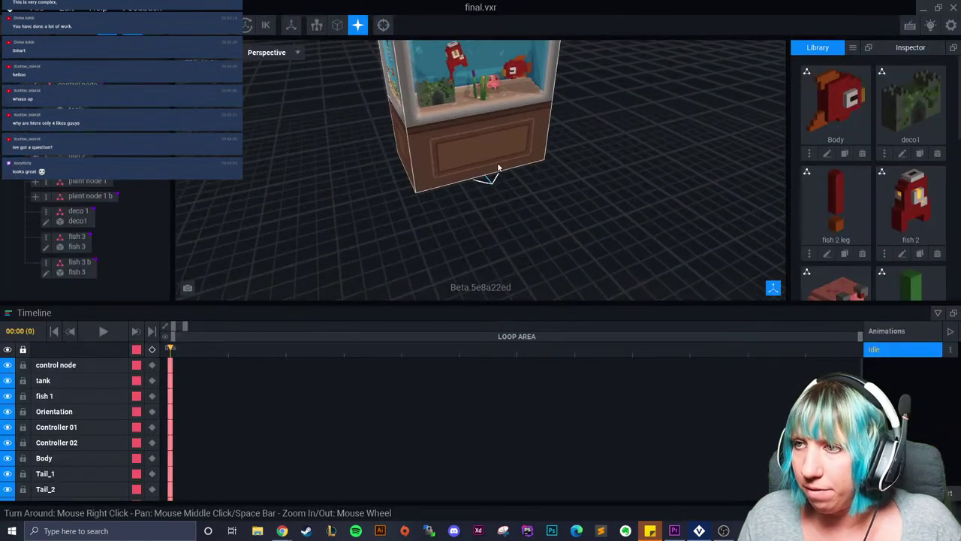
{"action": "middle_click_drag", "start_coordinate": [500, 159], "coordinate": [496, 206]}
{"action": "left_click", "coordinate": [486, 113]}
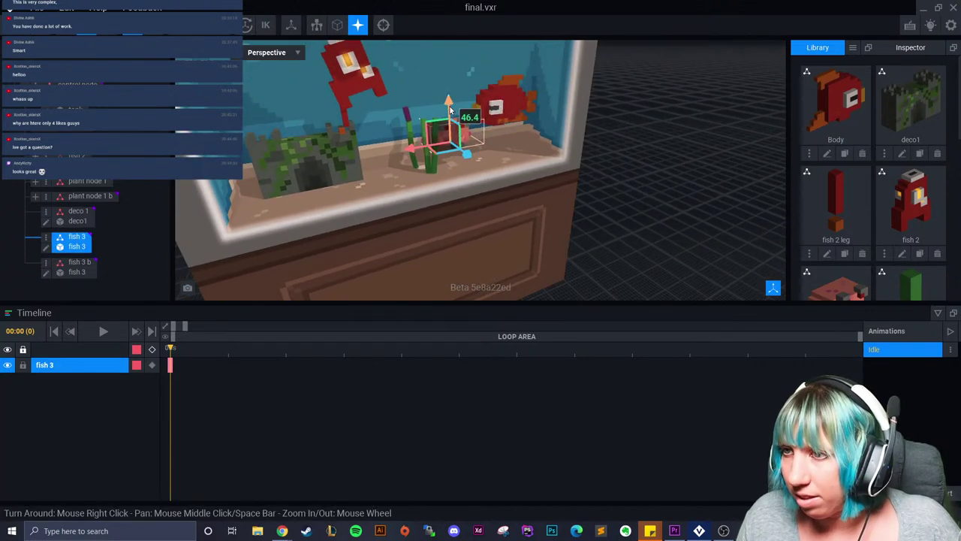
{"action": "scroll", "coordinate": [481, 141], "scroll_direction": "up", "scroll_amount": 2}
{"action": "scroll", "coordinate": [478, 149], "scroll_direction": "up", "scroll_amount": 4}
{"action": "right_click_drag", "start_coordinate": [466, 154], "coordinate": [461, 148]}
{"action": "left_click_drag", "start_coordinate": [333, 88], "coordinate": [331, 102]}
{"action": "left_click_drag", "start_coordinate": [365, 147], "coordinate": [418, 169]}
{"action": "right_click_drag", "start_coordinate": [418, 169], "coordinate": [392, 161]}
{"action": "left_click_drag", "start_coordinate": [379, 144], "coordinate": [438, 138]}
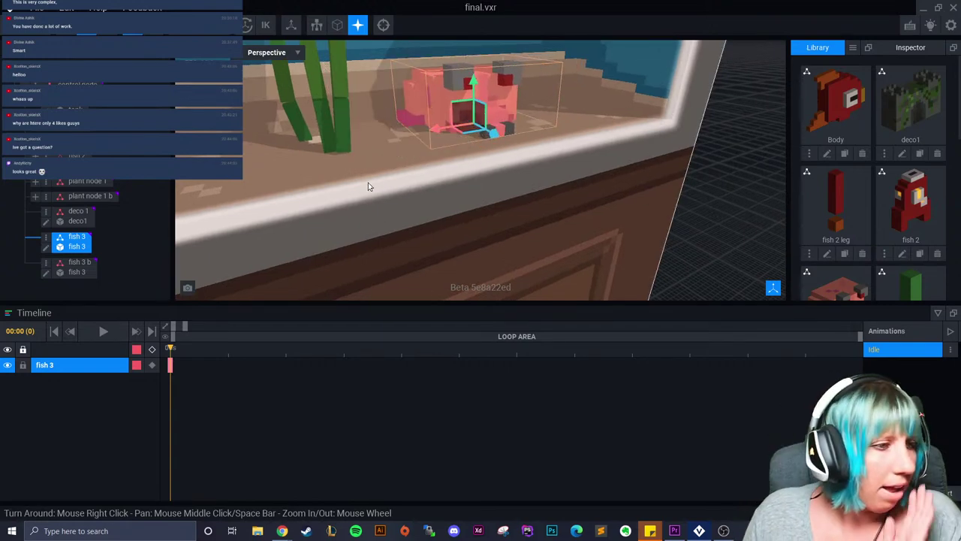
{"action": "right_click_drag", "start_coordinate": [360, 178], "coordinate": [331, 189]}
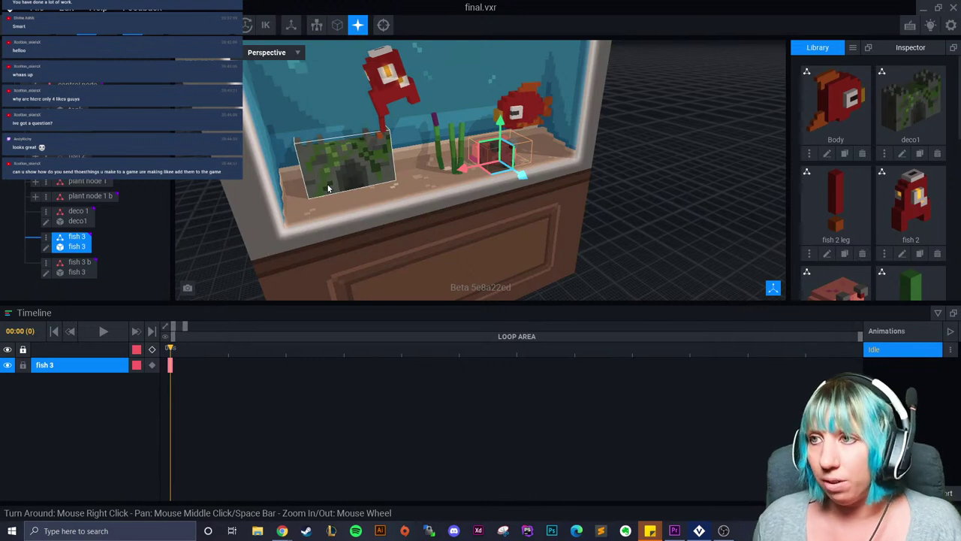
{"action": "right_click_drag", "start_coordinate": [327, 188], "coordinate": [482, 244]}
{"action": "left_click", "coordinate": [482, 244]}
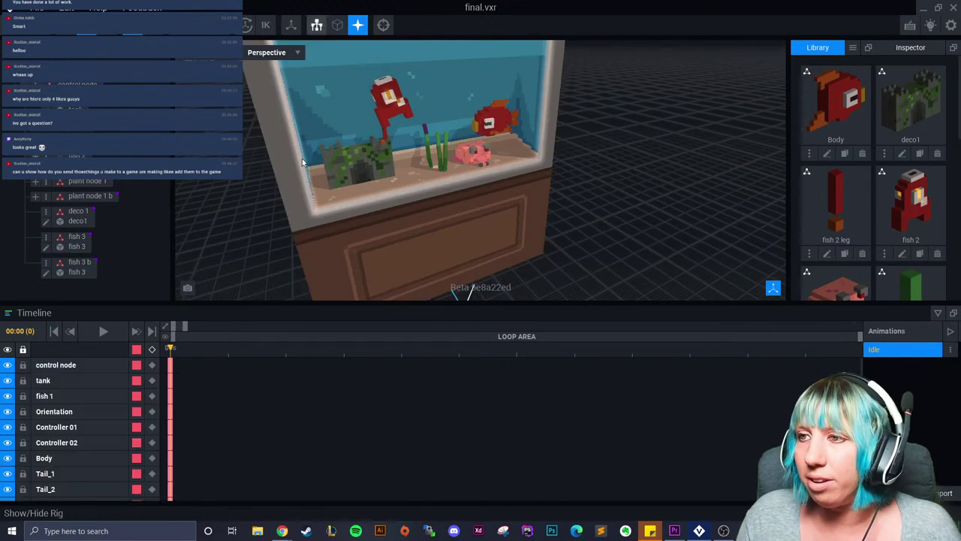
- Look at the export options for the finished asset, including the marketplace, and dismiss them
{"action": "left_click", "coordinate": [36, 8]}
{"action": "mouse_move", "coordinate": [69, 79]}
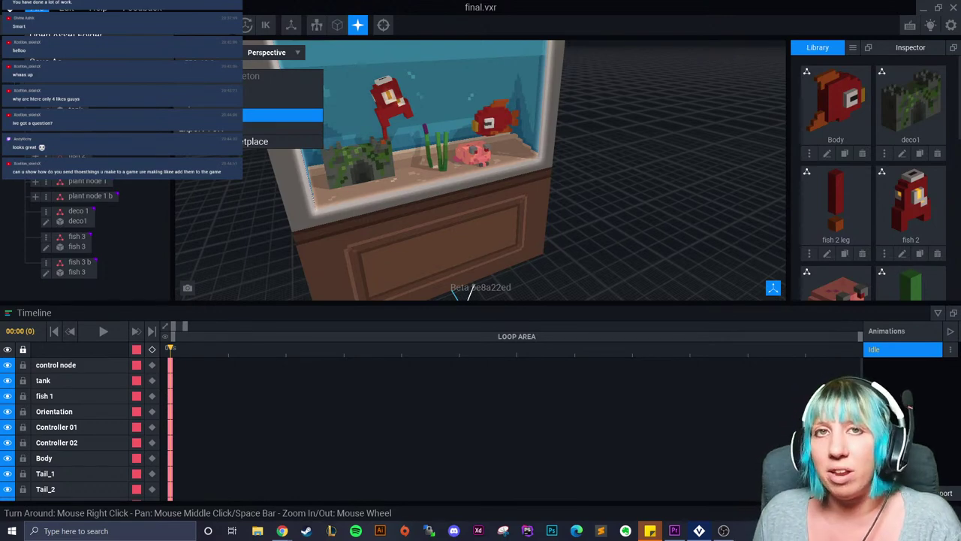
{"action": "left_click", "coordinate": [607, 177]}
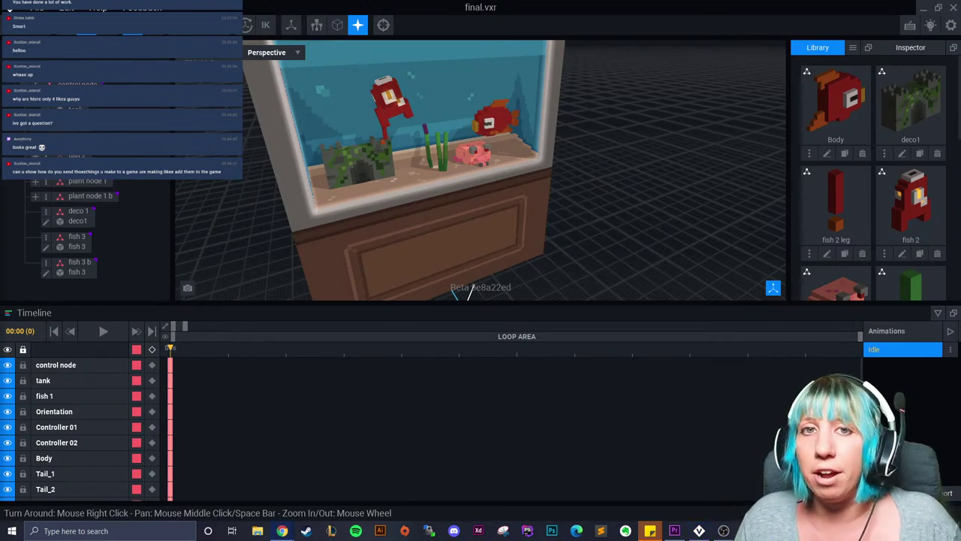
- Switch to the browser, open the NFT Marketplace, and browse down to the NFTs Entities listing
{"action": "left_click_drag", "start_coordinate": [0, 84], "coordinate": [451, 1]}
{"action": "left_click", "coordinate": [24, 143]}
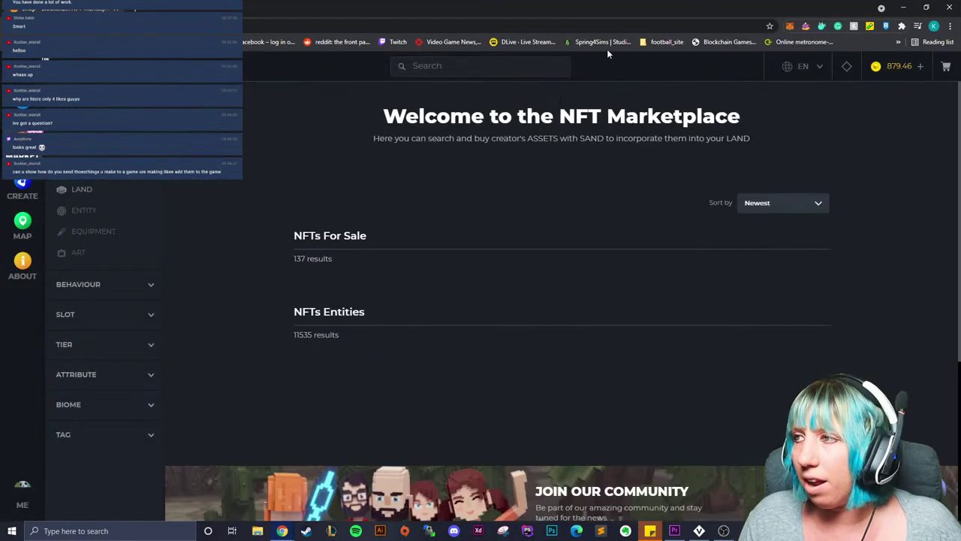
{"action": "scroll", "coordinate": [568, 356], "scroll_direction": "down", "scroll_amount": 5}
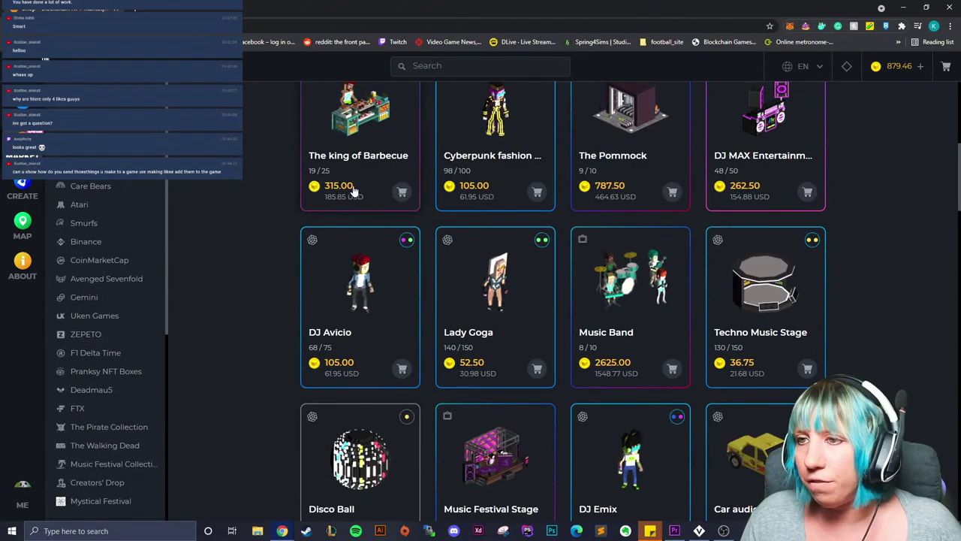
{"action": "scroll", "coordinate": [346, 300], "scroll_direction": "down", "scroll_amount": 12}
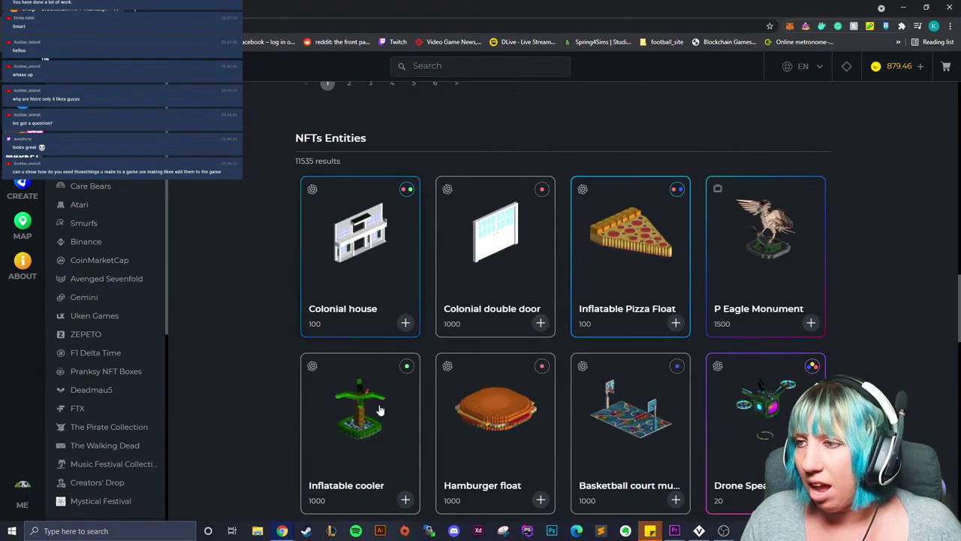
- Add the Colonial house, Inflatable cooler, Bouncy Castle and Zombie Bride entities to the inventory
{"action": "scroll", "coordinate": [497, 324], "scroll_direction": "down", "scroll_amount": 1}
{"action": "left_click", "coordinate": [404, 225]}
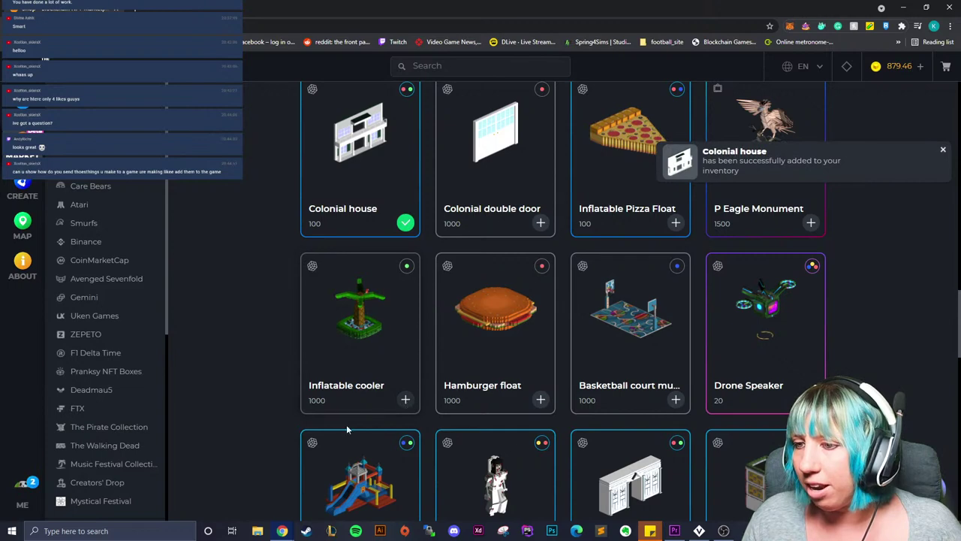
{"action": "scroll", "coordinate": [358, 426], "scroll_direction": "down", "scroll_amount": 1}
{"action": "left_click", "coordinate": [405, 478]}
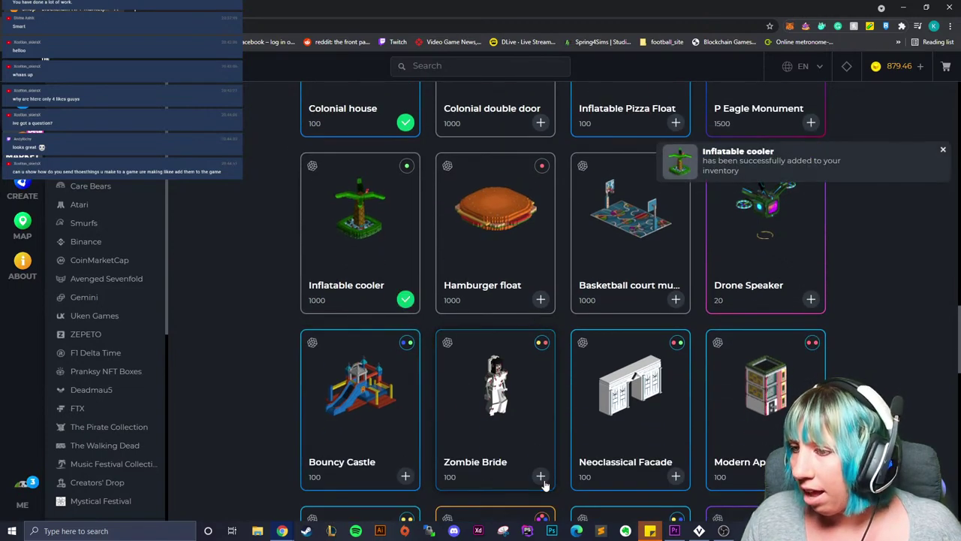
{"action": "left_click", "coordinate": [540, 476]}
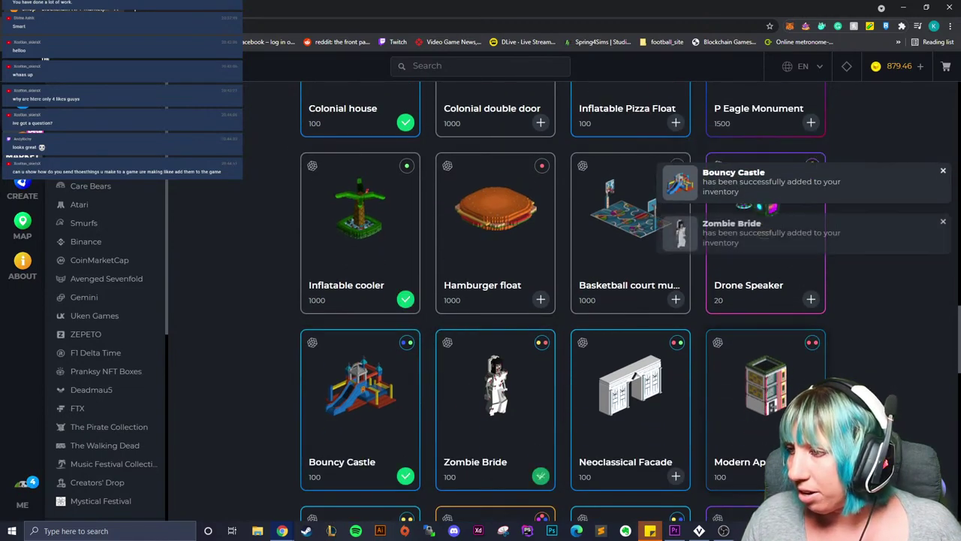
- Add the Beer Festival Car, the rainbow balloons and the Table and dinner assets to the inventory
{"action": "scroll", "coordinate": [691, 368], "scroll_direction": "up", "scroll_amount": 1}
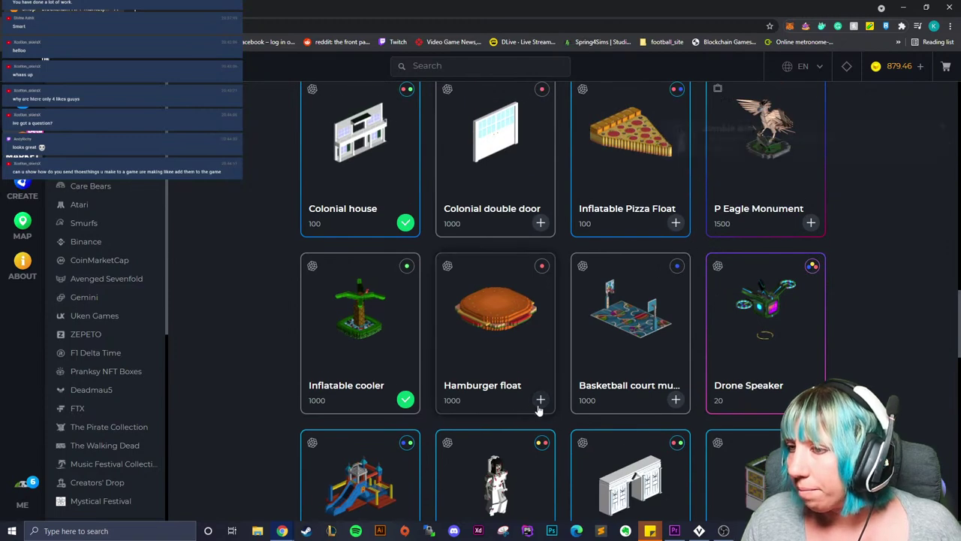
{"action": "scroll", "coordinate": [572, 453], "scroll_direction": "down", "scroll_amount": 4}
{"action": "scroll", "coordinate": [573, 453], "scroll_direction": "down", "scroll_amount": 4}
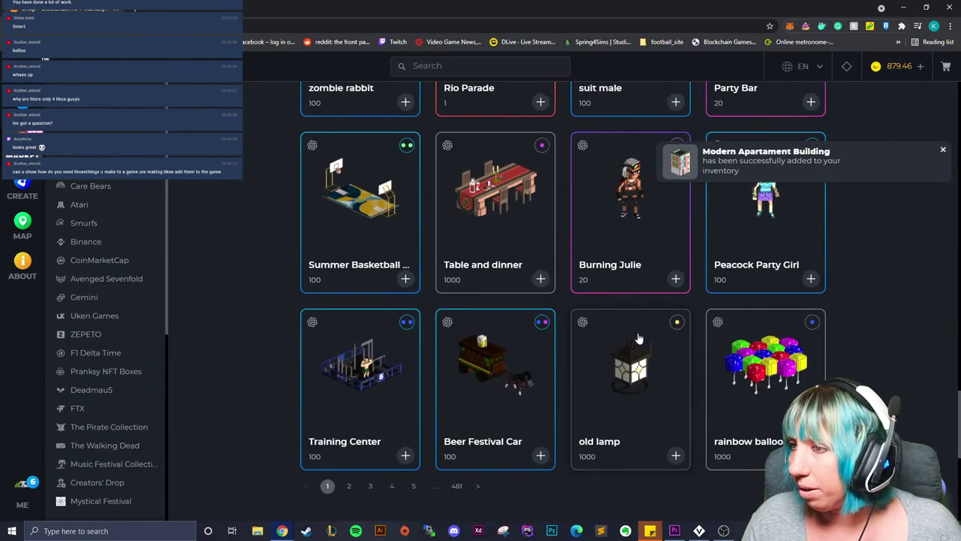
{"action": "left_click", "coordinate": [541, 455]}
{"action": "left_click", "coordinate": [541, 456]}
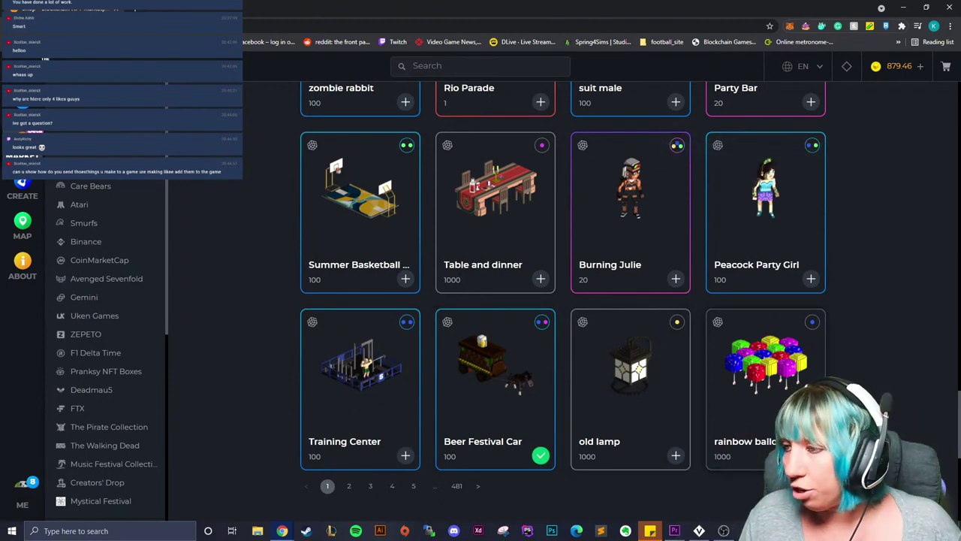
{"action": "left_click", "coordinate": [811, 456]}
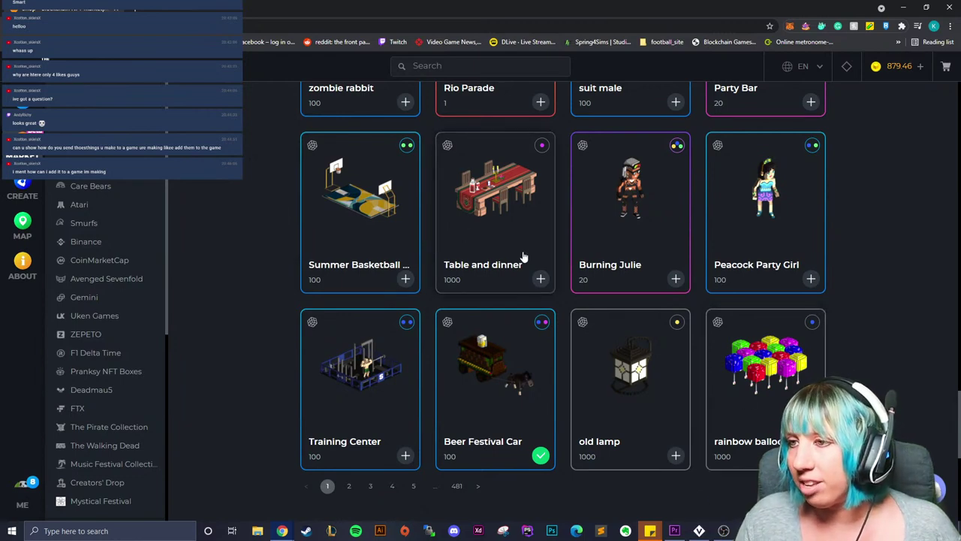
{"action": "left_click", "coordinate": [540, 279]}
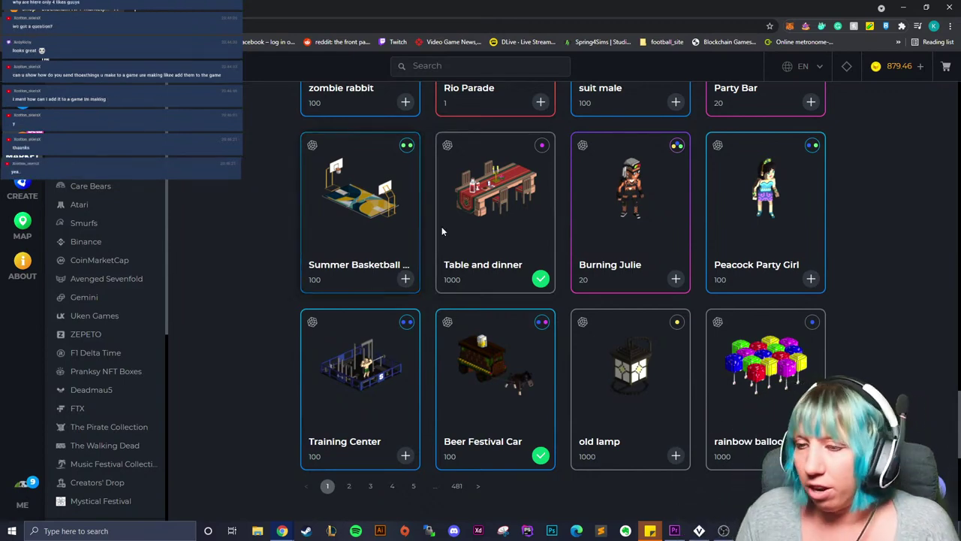
- Add the Peacock Party Girl asset to the inventory and return to the start of the marketplace listing
{"action": "scroll", "coordinate": [592, 325], "scroll_direction": "up", "scroll_amount": 3}
{"action": "scroll", "coordinate": [592, 326], "scroll_direction": "up", "scroll_amount": 3}
{"action": "scroll", "coordinate": [600, 334], "scroll_direction": "down", "scroll_amount": 2}
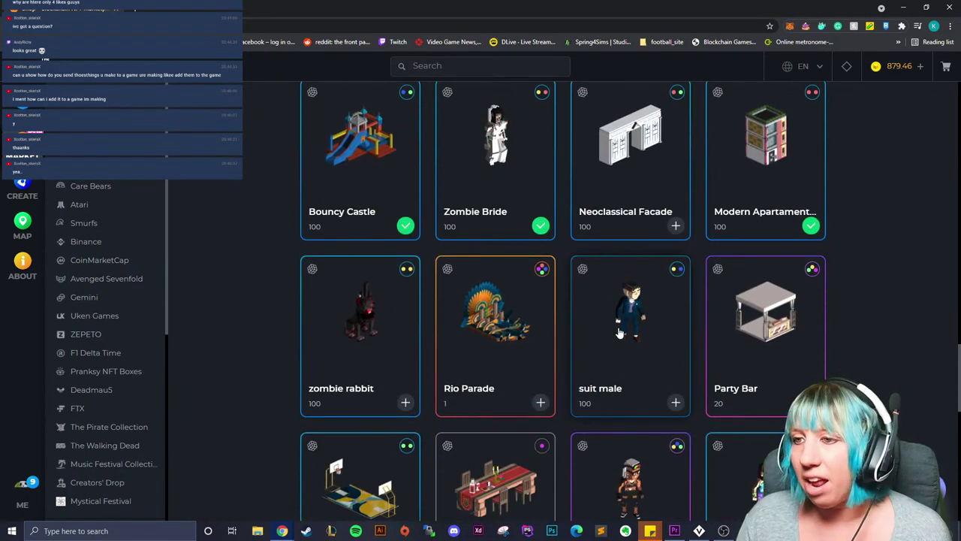
{"action": "scroll", "coordinate": [676, 353], "scroll_direction": "down", "scroll_amount": 2}
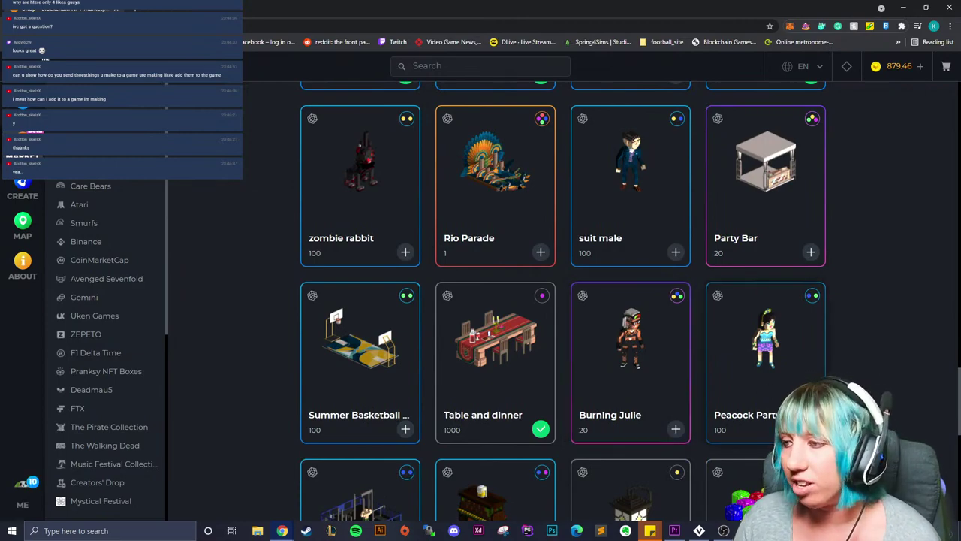
{"action": "left_click", "coordinate": [811, 429]}
{"action": "scroll", "coordinate": [464, 361], "scroll_direction": "up", "scroll_amount": 10}
{"action": "scroll", "coordinate": [464, 383], "scroll_direction": "up", "scroll_amount": 15}
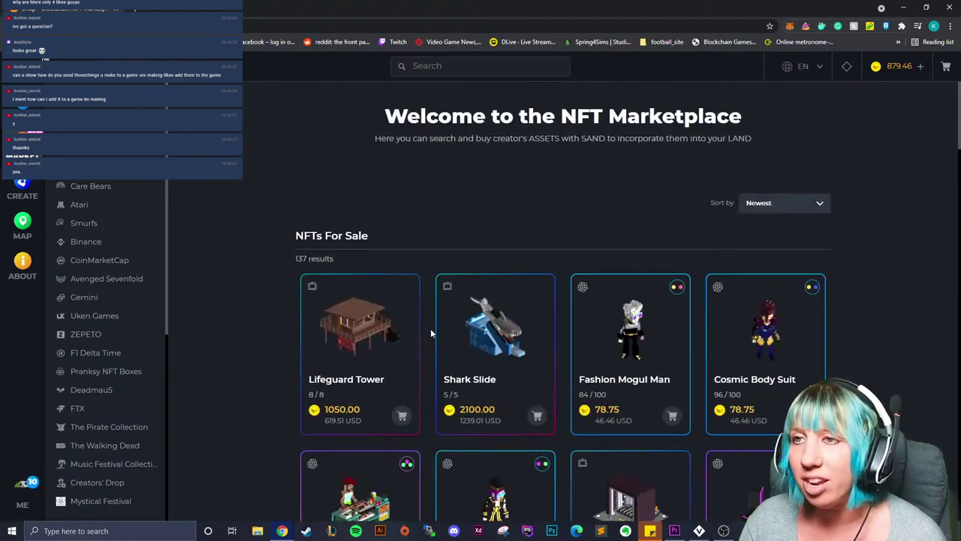
- Switch to VoxEdit and move the pink fish 3 b down into the front corner of the tank floor, then deselect it
{"action": "left_click", "coordinate": [951, 7]}
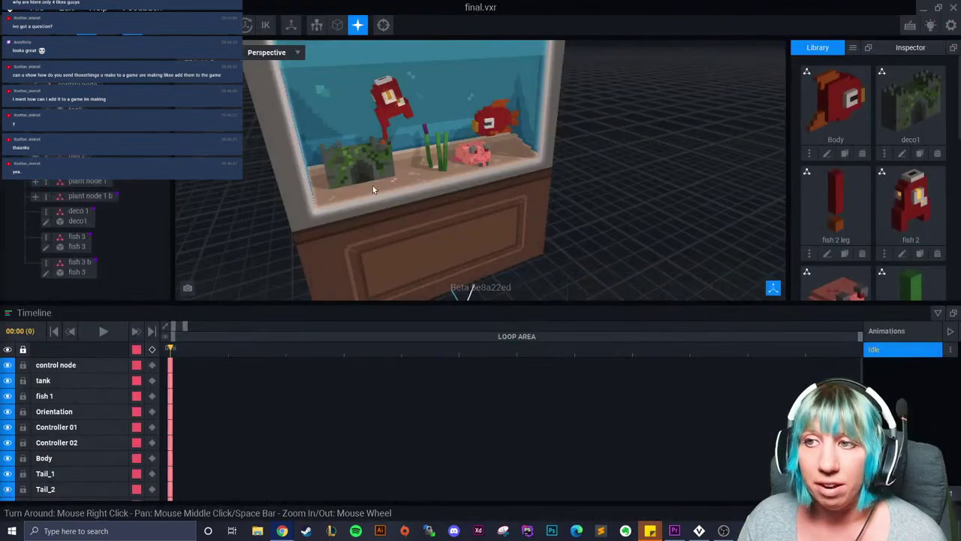
{"action": "right_click_drag", "start_coordinate": [505, 249], "coordinate": [533, 222]}
{"action": "scroll", "coordinate": [533, 222], "scroll_direction": "up", "scroll_amount": 6}
{"action": "right_click_drag", "start_coordinate": [513, 189], "coordinate": [538, 185]}
{"action": "left_click", "coordinate": [451, 132]}
{"action": "left_click_drag", "start_coordinate": [455, 163], "coordinate": [488, 155]}
{"action": "right_click_drag", "start_coordinate": [499, 155], "coordinate": [480, 160]}
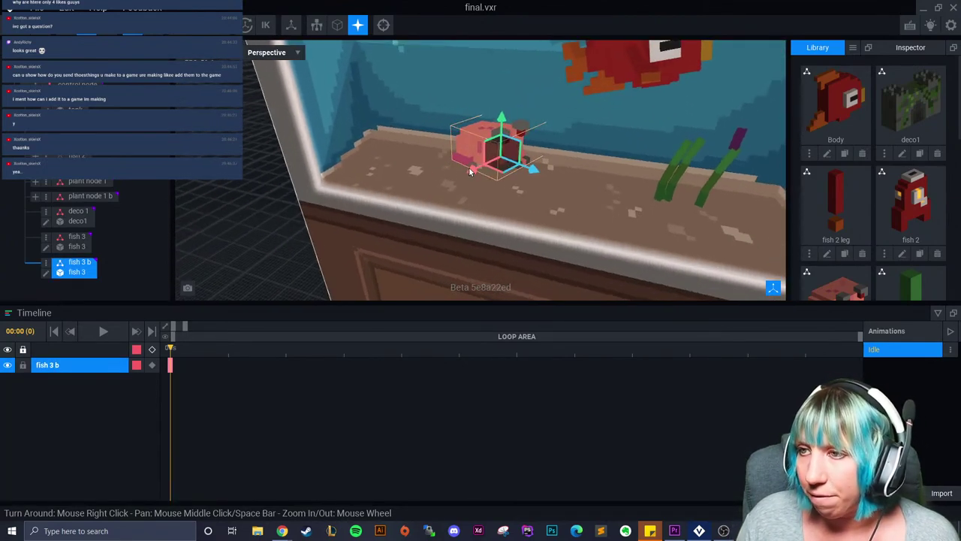
{"action": "left_click_drag", "start_coordinate": [484, 129], "coordinate": [497, 210]}
{"action": "right_click_drag", "start_coordinate": [496, 209], "coordinate": [488, 203]}
{"action": "left_click_drag", "start_coordinate": [481, 182], "coordinate": [452, 185]}
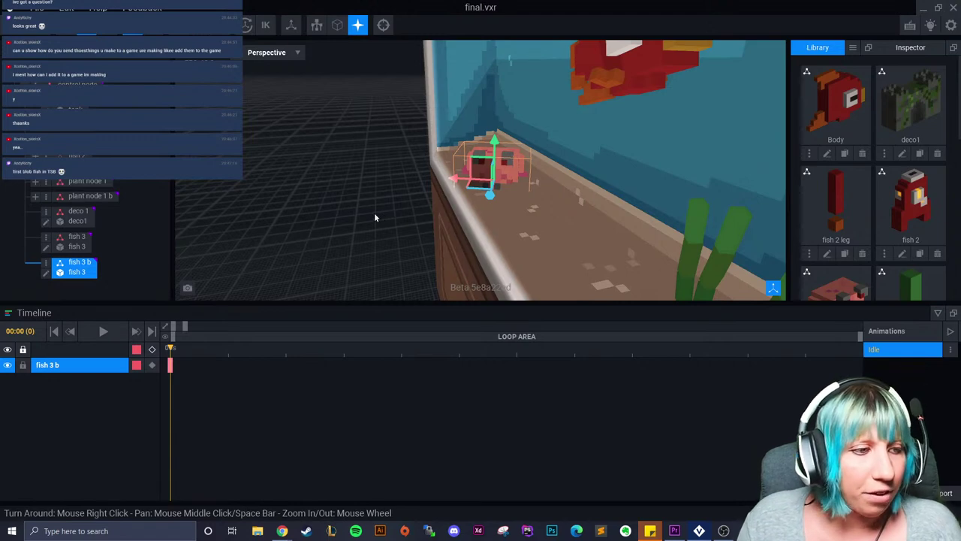
{"action": "mouse_move", "coordinate": [347, 198]}
{"action": "right_mouse_down"}
{"action": "mouse_move", "coordinate": [396, 233]}
{"action": "mouse_move", "coordinate": [350, 213]}
{"action": "right_mouse_up"}
{"action": "left_click", "coordinate": [397, 234]}
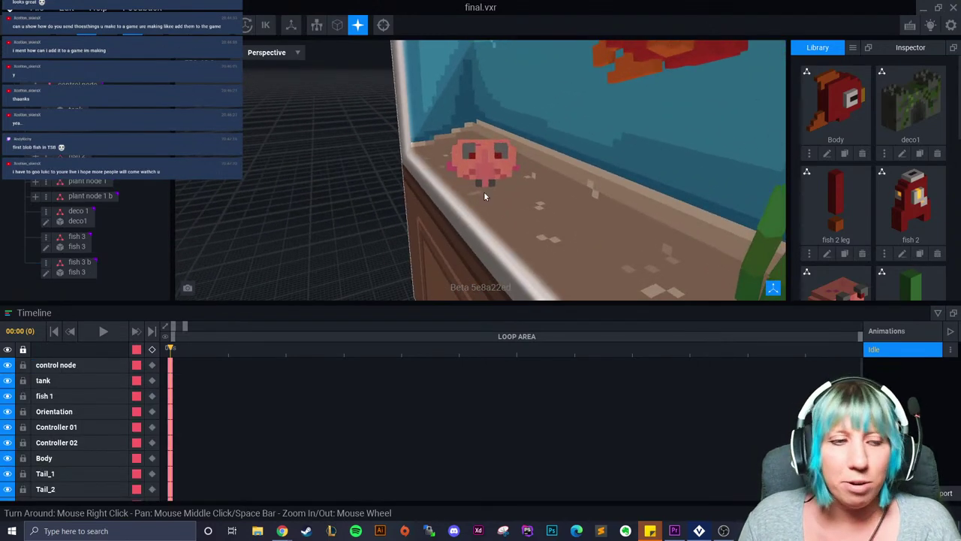
- Examine the placement of the fish, plants and castle in the tank from several angles
{"action": "scroll", "coordinate": [505, 199], "scroll_direction": "up", "scroll_amount": 4}
{"action": "scroll", "coordinate": [503, 203], "scroll_direction": "down", "scroll_amount": 6}
{"action": "right_click_drag", "start_coordinate": [499, 215], "coordinate": [495, 217]}
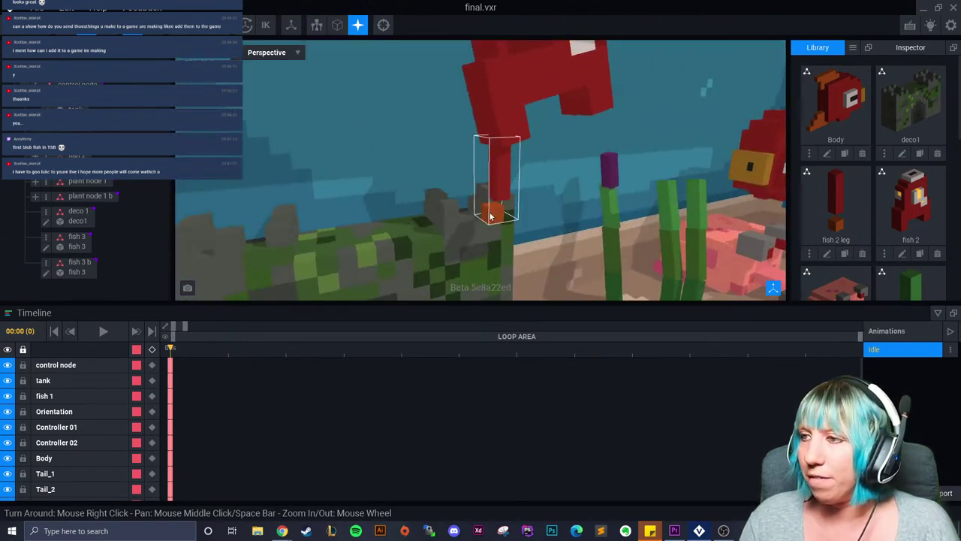
{"action": "middle_click_drag", "start_coordinate": [496, 218], "coordinate": [434, 187]}
{"action": "scroll", "coordinate": [466, 196], "scroll_direction": "down", "scroll_amount": 4}
{"action": "middle_click_drag", "start_coordinate": [536, 217], "coordinate": [478, 196]}
{"action": "right_click_drag", "start_coordinate": [455, 203], "coordinate": [447, 204]}
{"action": "scroll", "coordinate": [453, 204], "scroll_direction": "up", "scroll_amount": 5}
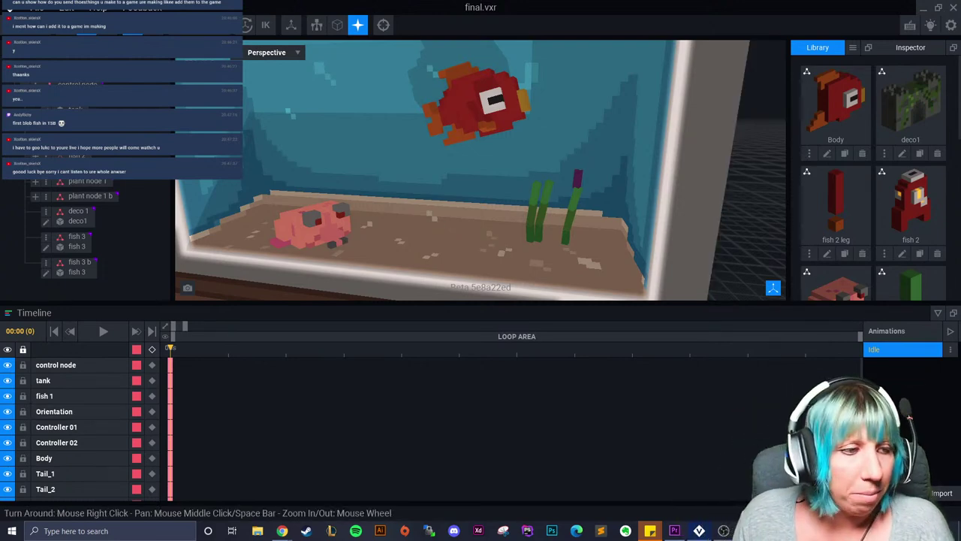
{"action": "scroll", "coordinate": [417, 244], "scroll_direction": "down", "scroll_amount": 5}
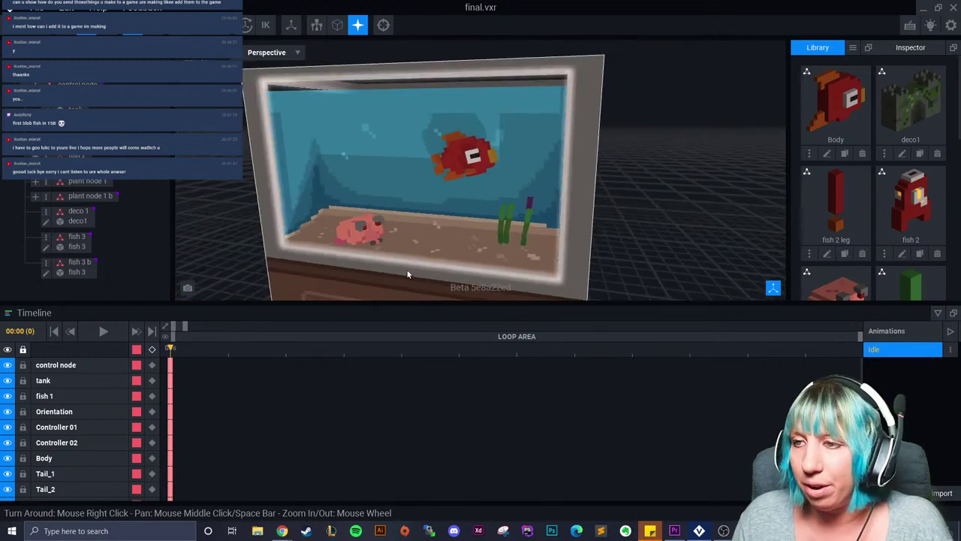
{"action": "scroll", "coordinate": [410, 272], "scroll_direction": "up", "scroll_amount": 6}
{"action": "scroll", "coordinate": [415, 275], "scroll_direction": "down", "scroll_amount": 3}
{"action": "scroll", "coordinate": [422, 269], "scroll_direction": "up", "scroll_amount": 5}
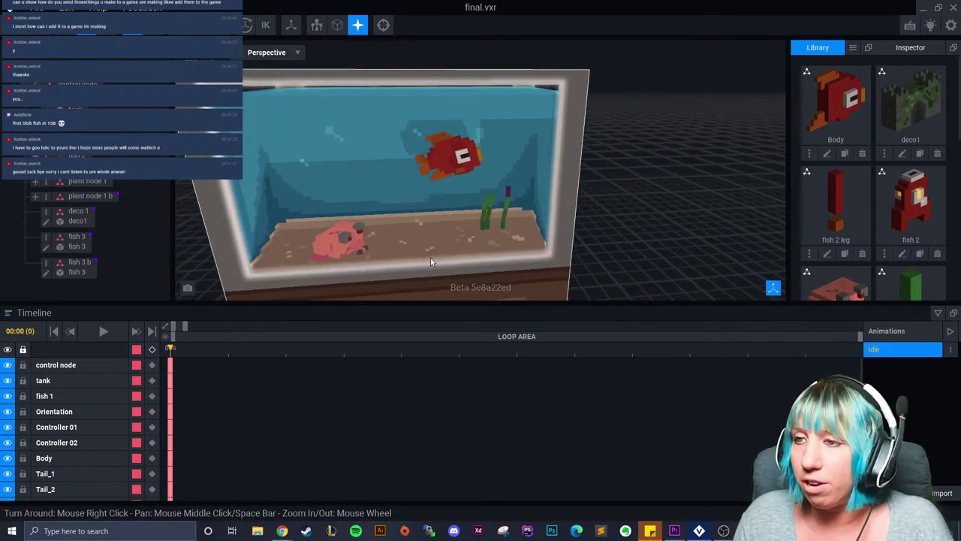
- Adjust the height of the pink fish 3 b above the tank floor and deselect it
{"action": "scroll", "coordinate": [431, 264], "scroll_direction": "up", "scroll_amount": 3}
{"action": "right_click_drag", "start_coordinate": [439, 263], "coordinate": [481, 266]}
{"action": "middle_click_drag", "start_coordinate": [481, 266], "coordinate": [480, 254]}
{"action": "scroll", "coordinate": [478, 254], "scroll_direction": "up", "scroll_amount": 3}
{"action": "right_click_drag", "start_coordinate": [478, 255], "coordinate": [422, 253]}
{"action": "scroll", "coordinate": [453, 268], "scroll_direction": "down", "scroll_amount": 2}
{"action": "left_click", "coordinate": [379, 211]}
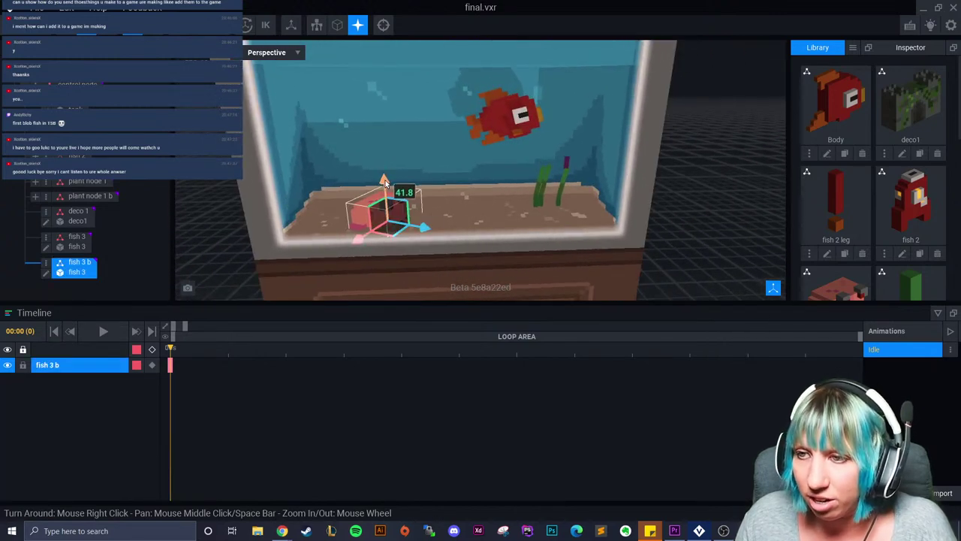
{"action": "right_click_drag", "start_coordinate": [385, 180], "coordinate": [641, 228]}
{"action": "left_click", "coordinate": [655, 232]}
{"action": "right_click_drag", "start_coordinate": [541, 233], "coordinate": [496, 236]}
{"action": "scroll", "coordinate": [513, 228], "scroll_direction": "down", "scroll_amount": 5}
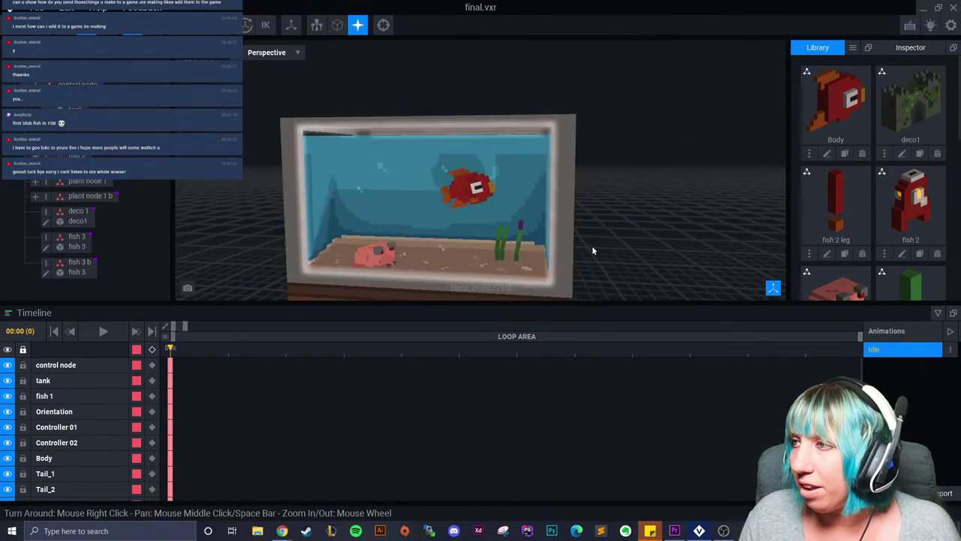
{"action": "left_click", "coordinate": [853, 47]}
{"action": "left_click", "coordinate": [871, 72]}
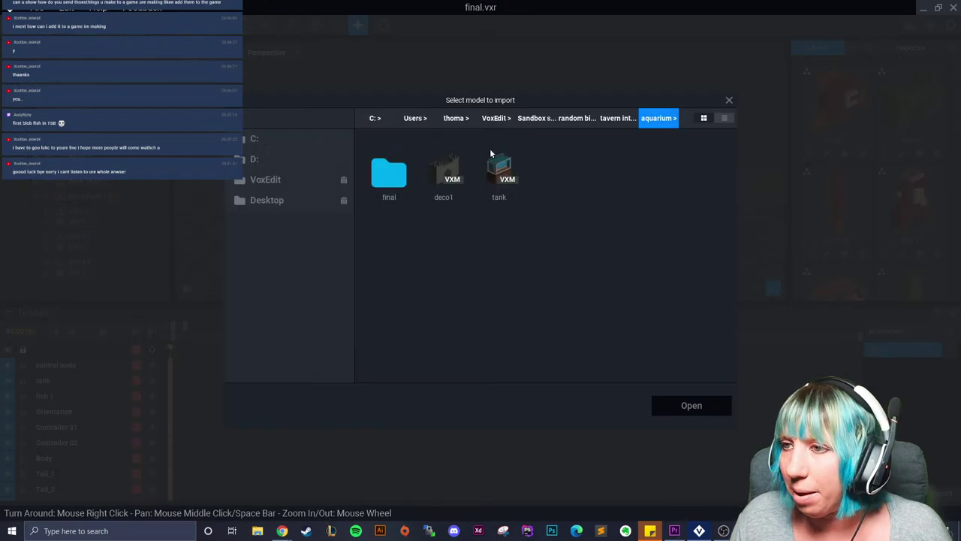
{"action": "left_click", "coordinate": [729, 101]}
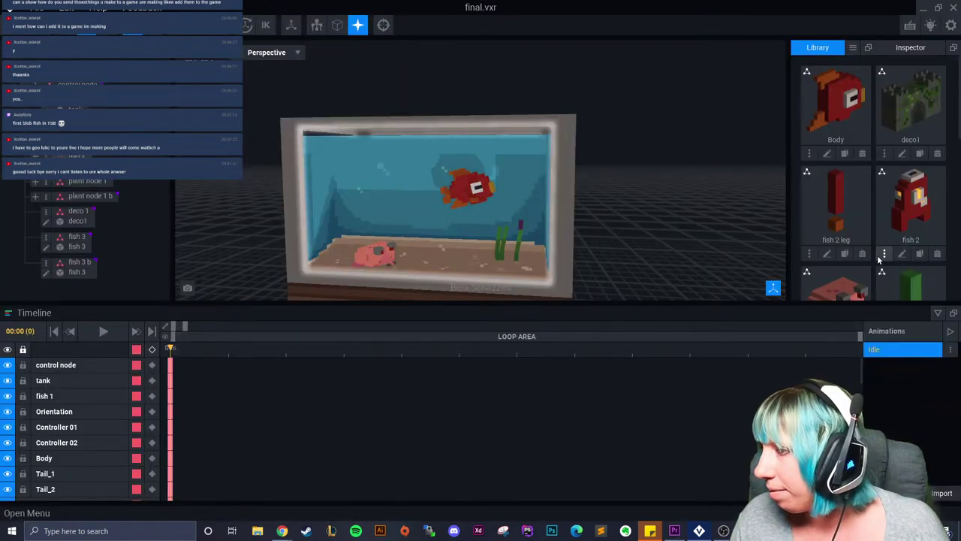
- Clone the fish 3 model under the name fish 4 and open the clone for voxel editing
{"action": "left_click", "coordinate": [844, 254]}
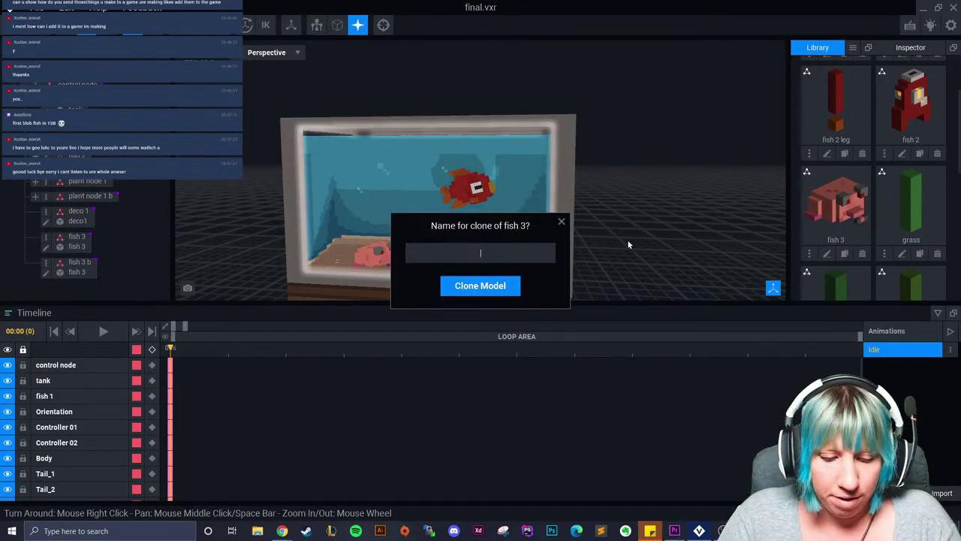
{"action": "key", "text": "Return"}
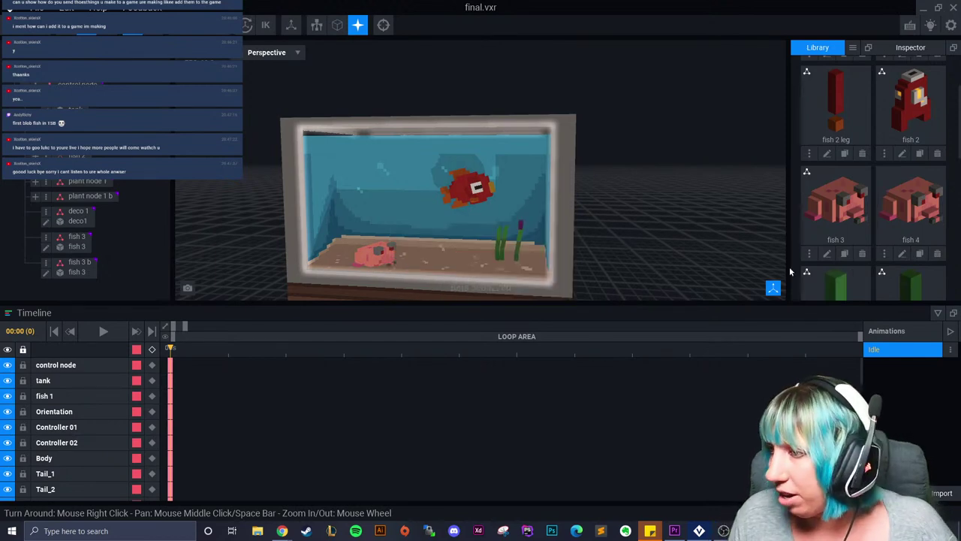
{"action": "left_click", "coordinate": [901, 254]}
{"action": "right_click_drag", "start_coordinate": [745, 237], "coordinate": [781, 240]}
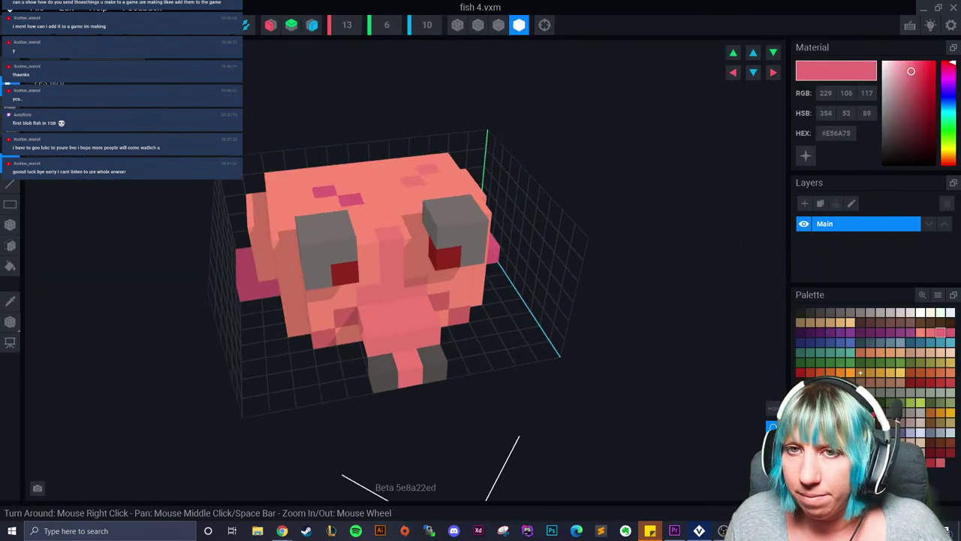
- Erase all voxels of the fish 4 model with box selections, leaving an empty grid
{"action": "left_click", "coordinate": [10, 224]}
{"action": "left_click_drag", "start_coordinate": [287, 178], "coordinate": [436, 379]}
{"action": "left_click_drag", "start_coordinate": [339, 251], "coordinate": [279, 192]}
{"action": "left_click_drag", "start_coordinate": [442, 171], "coordinate": [478, 282]}
{"action": "left_click_drag", "start_coordinate": [476, 218], "coordinate": [460, 278]}
{"action": "left_click_drag", "start_coordinate": [461, 199], "coordinate": [459, 271]}
{"action": "left_click_drag", "start_coordinate": [467, 224], "coordinate": [490, 255]}
{"action": "left_click_drag", "start_coordinate": [221, 208], "coordinate": [288, 291]}
{"action": "right_click_drag", "start_coordinate": [402, 297], "coordinate": [398, 304]}
{"action": "right_click_drag", "start_coordinate": [332, 296], "coordinate": [421, 310]}
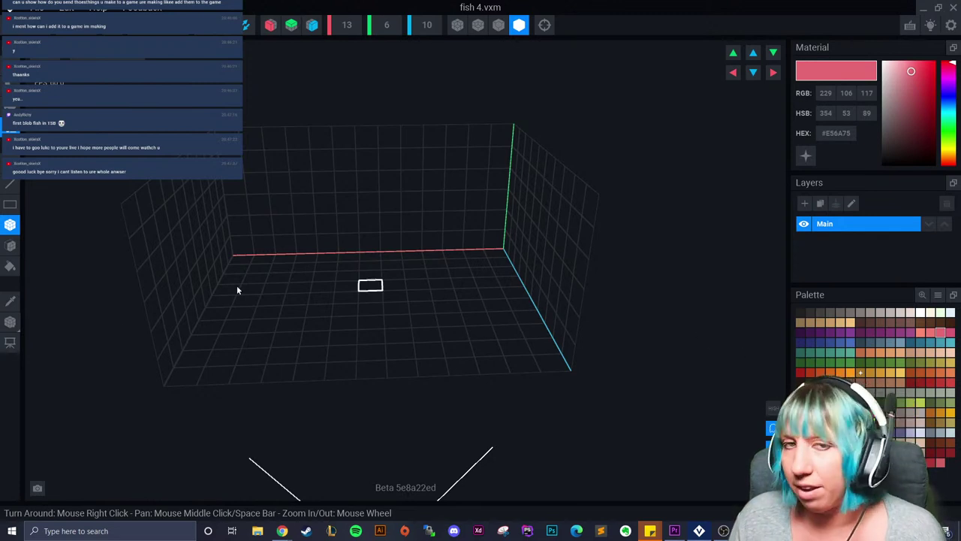
{"action": "right_click_drag", "start_coordinate": [410, 256], "coordinate": [403, 268]}
{"action": "scroll", "coordinate": [420, 272], "scroll_direction": "up", "scroll_amount": 4}
{"action": "scroll", "coordinate": [236, 241], "scroll_direction": "up", "scroll_amount": 1}
{"action": "scroll", "coordinate": [263, 264], "scroll_direction": "down", "scroll_amount": 3}
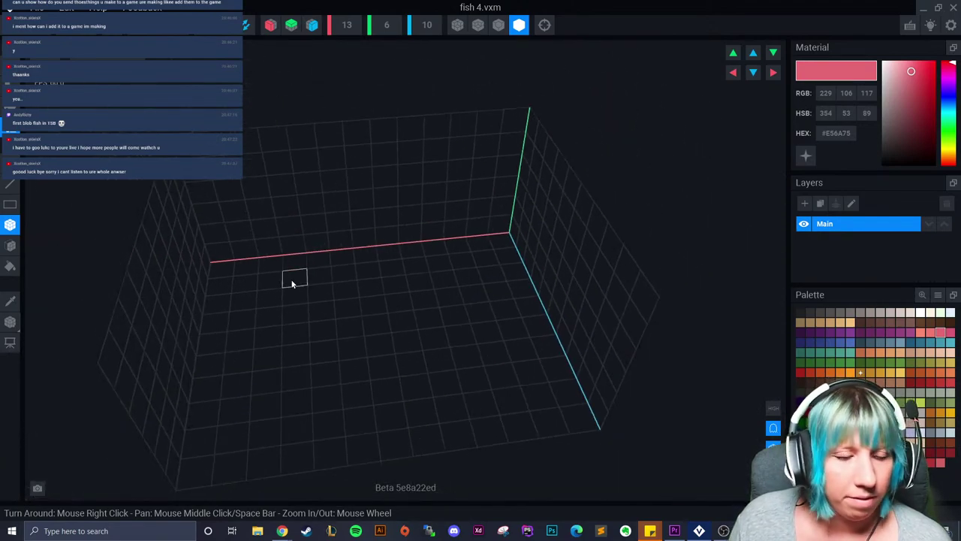
{"action": "right_click_drag", "start_coordinate": [292, 279], "coordinate": [304, 275]}
{"action": "scroll", "coordinate": [305, 274], "scroll_direction": "up", "scroll_amount": 3}
{"action": "middle_click_drag", "start_coordinate": [308, 330], "coordinate": [312, 268]}
{"action": "scroll", "coordinate": [316, 293], "scroll_direction": "down", "scroll_amount": 4}
{"action": "right_click_drag", "start_coordinate": [323, 320], "coordinate": [401, 342]}
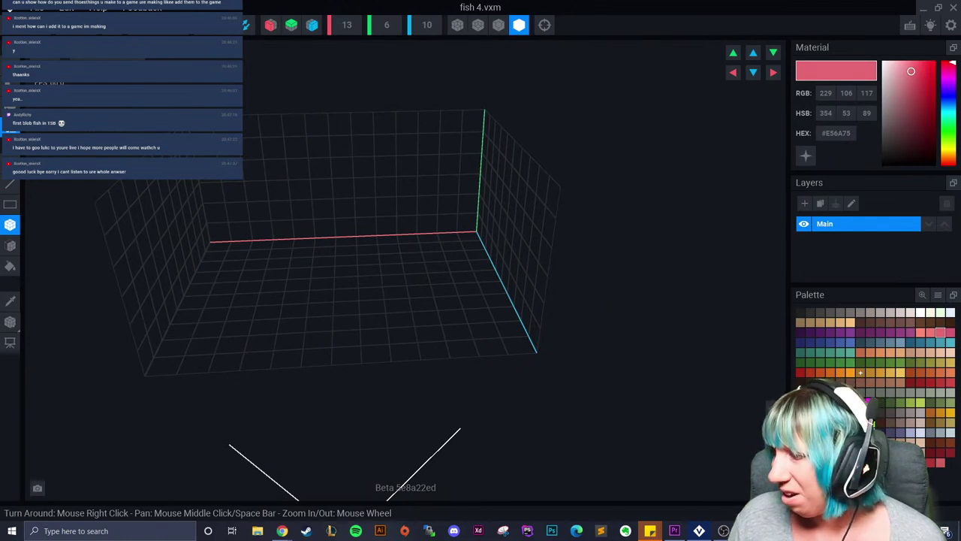
- Draw a stepped, cross-shaped base on the grid floor in green #408C10 with symmetry enabled on the X and Z axes
{"action": "left_click", "coordinate": [821, 413]}
{"action": "scroll", "coordinate": [371, 302], "scroll_direction": "down", "scroll_amount": 2}
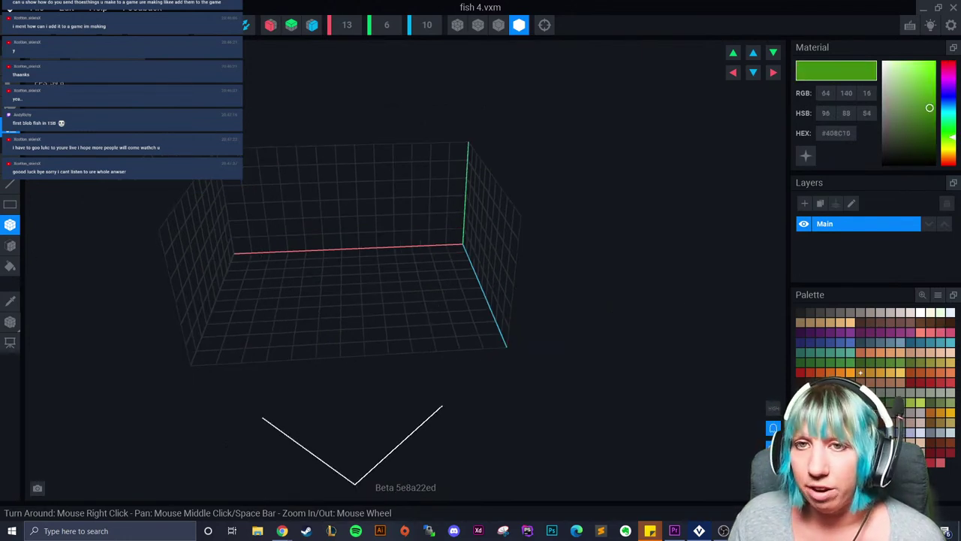
{"action": "scroll", "coordinate": [197, 260], "scroll_direction": "up", "scroll_amount": 3}
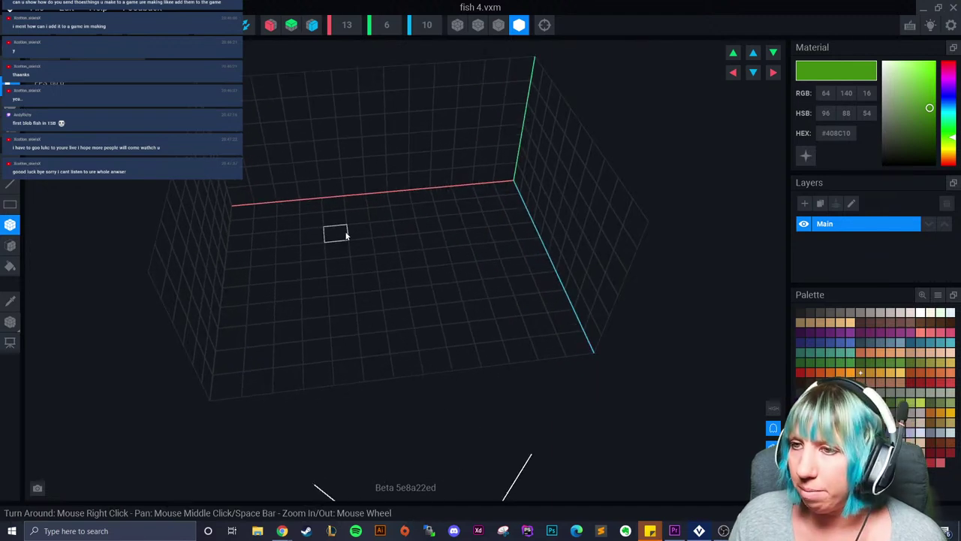
{"action": "left_click", "coordinate": [311, 25]}
{"action": "right_click_drag", "start_coordinate": [345, 135], "coordinate": [389, 216]}
{"action": "left_click_drag", "start_coordinate": [446, 252], "coordinate": [474, 284]}
{"action": "left_click", "coordinate": [408, 282]}
{"action": "right_click_drag", "start_coordinate": [410, 285], "coordinate": [411, 288]}
{"action": "left_click", "coordinate": [422, 302]}
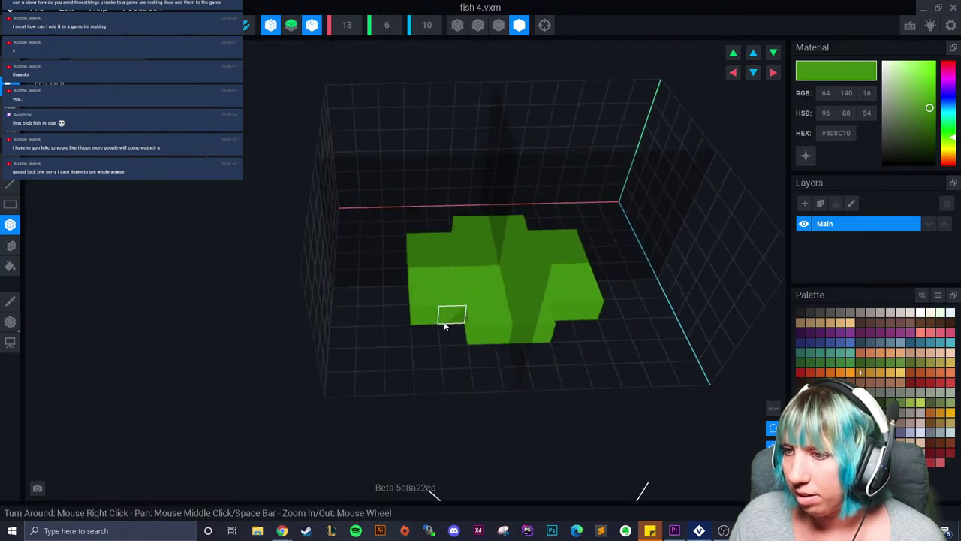
{"action": "left_click", "coordinate": [446, 325]}
{"action": "right_click_drag", "start_coordinate": [447, 327], "coordinate": [461, 346]}
- Extrude the green base upward into a block and set the grid height to 9 voxels
{"action": "left_click", "coordinate": [11, 246]}
{"action": "left_click_drag", "start_coordinate": [476, 272], "coordinate": [498, 233]}
{"action": "right_click_drag", "start_coordinate": [498, 233], "coordinate": [496, 225]}
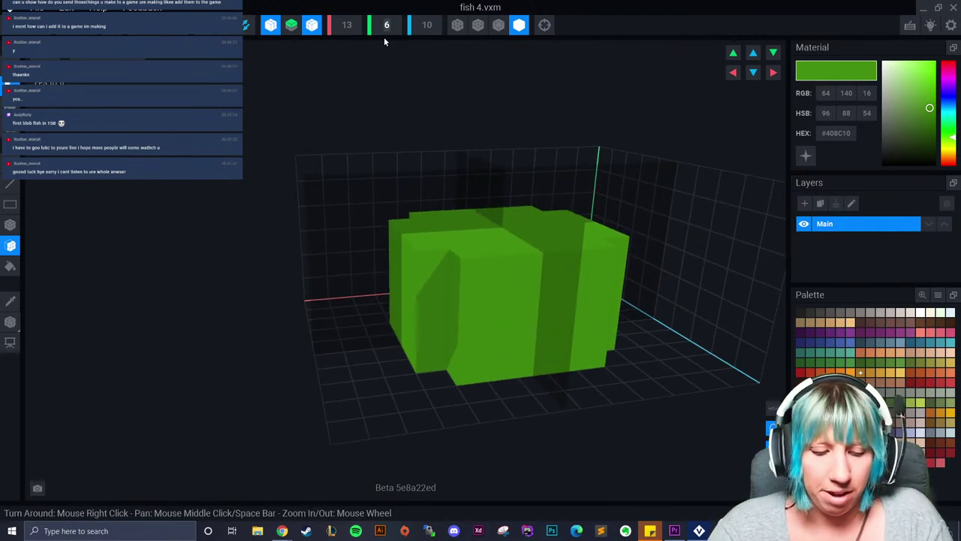
{"action": "scroll", "coordinate": [384, 37], "scroll_direction": "up", "scroll_amount": 3}
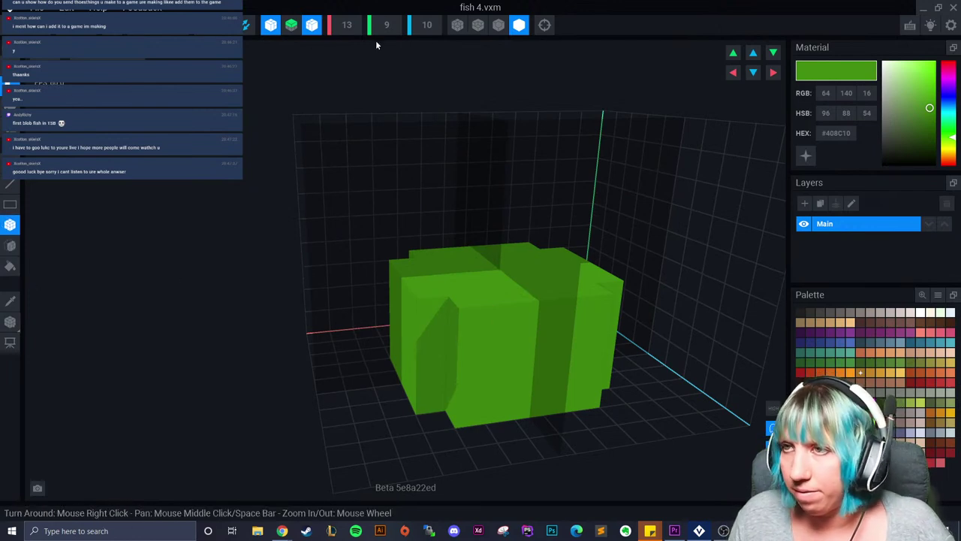
- Show voxel edge outlines and widen the upper section of the green block on all four sides
{"action": "left_click", "coordinate": [498, 26]}
{"action": "left_click_drag", "start_coordinate": [388, 296], "coordinate": [430, 307]}
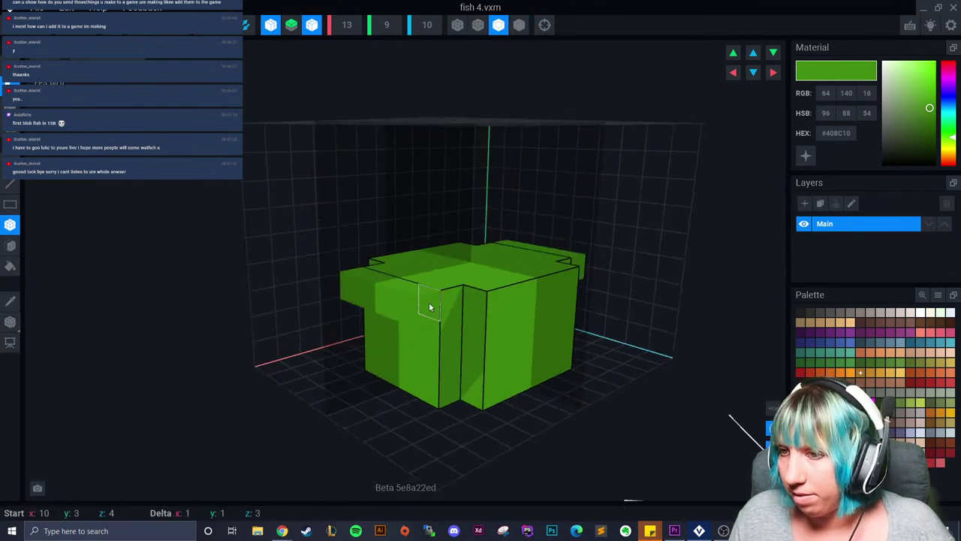
{"action": "left_click", "coordinate": [449, 308]}
{"action": "right_click_drag", "start_coordinate": [448, 308], "coordinate": [444, 310]}
{"action": "left_click_drag", "start_coordinate": [488, 320], "coordinate": [615, 317]}
{"action": "right_click_drag", "start_coordinate": [605, 337], "coordinate": [341, 375]}
{"action": "right_click_drag", "start_coordinate": [423, 276], "coordinate": [331, 266]}
{"action": "left_click", "coordinate": [436, 282]}
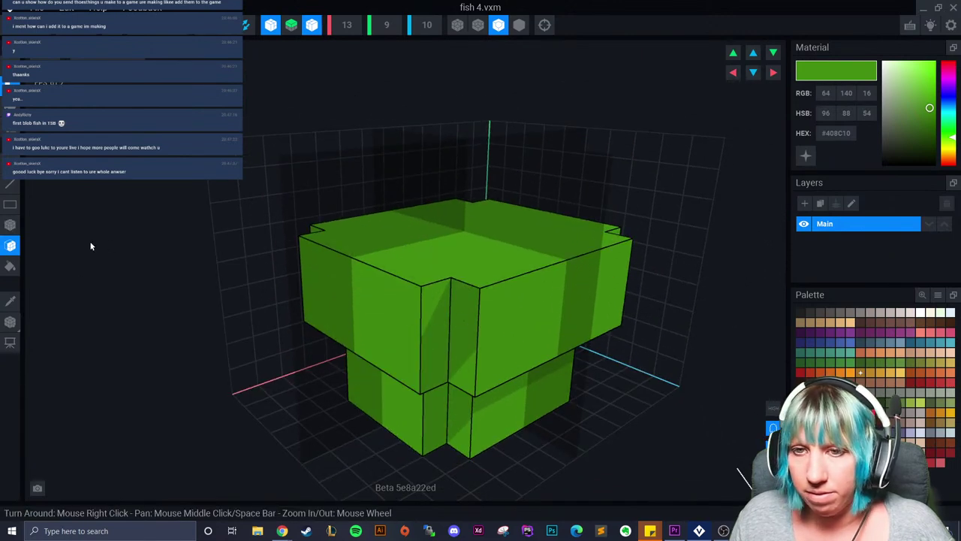
- Widen the green block's top into a thin overhanging brim and build a narrower notched tier two voxels high on it
{"action": "left_click_drag", "start_coordinate": [361, 276], "coordinate": [414, 293]}
{"action": "right_click_drag", "start_coordinate": [413, 295], "coordinate": [583, 371]}
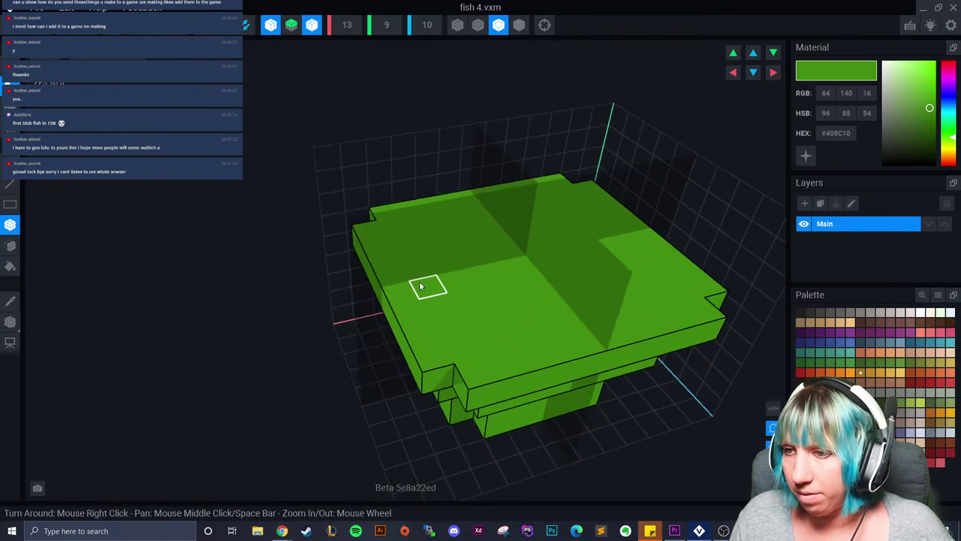
{"action": "mouse_move", "coordinate": [493, 335]}
{"action": "right_mouse_down"}
{"action": "mouse_move", "coordinate": [510, 336]}
{"action": "mouse_move", "coordinate": [498, 318]}
{"action": "right_mouse_up"}
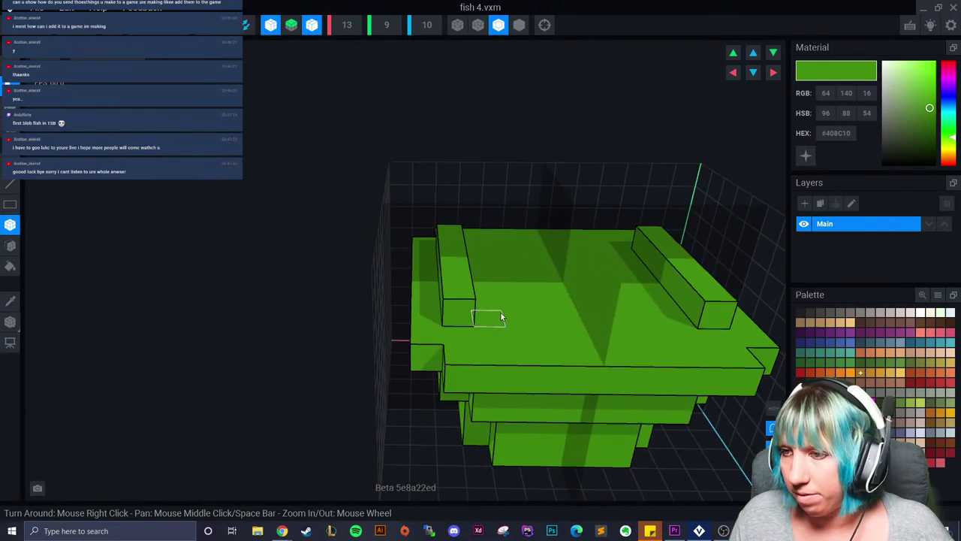
{"action": "right_click_drag", "start_coordinate": [576, 328], "coordinate": [506, 339]}
{"action": "right_click_drag", "start_coordinate": [583, 313], "coordinate": [529, 300]}
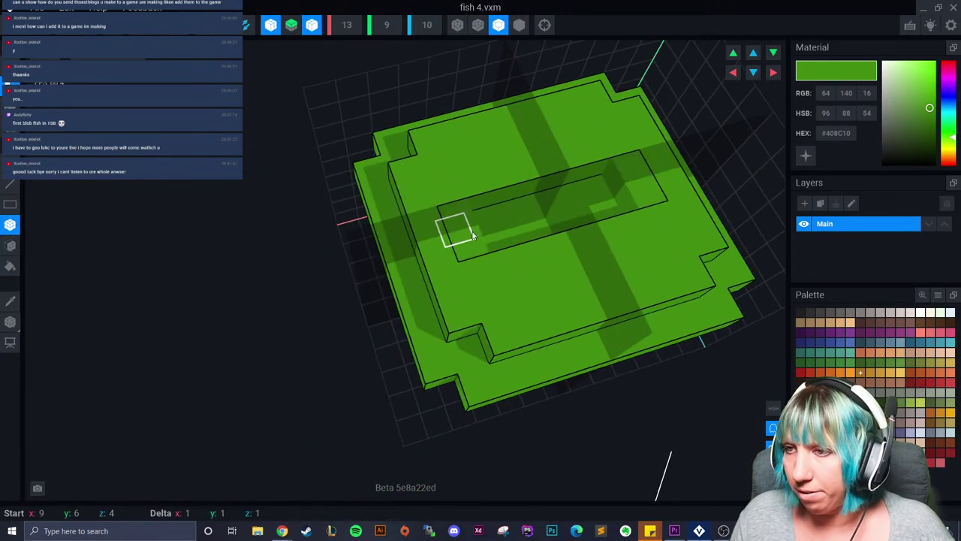
{"action": "right_click_drag", "start_coordinate": [554, 227], "coordinate": [481, 309]}
{"action": "left_click", "coordinate": [553, 289]}
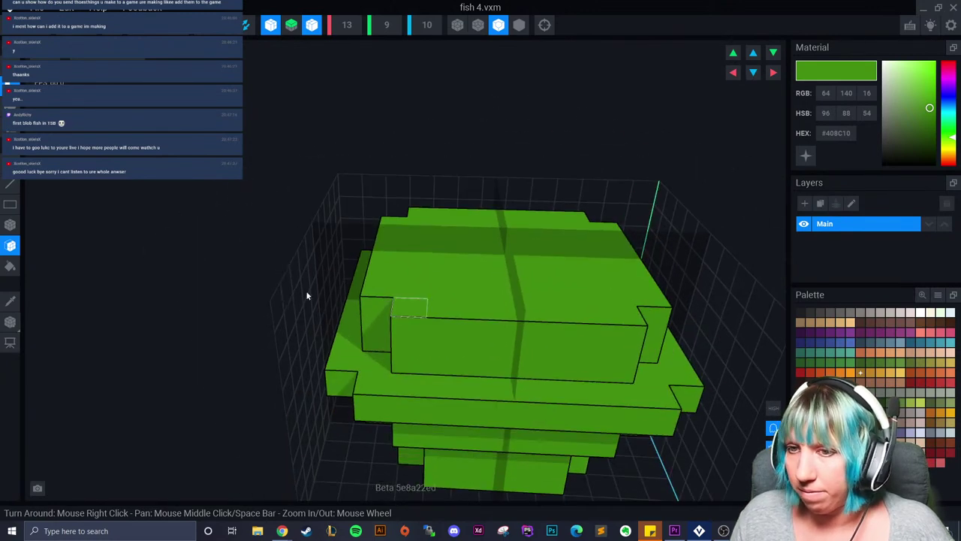
- Add a smaller stepped cap layer, one voxel high, centred on top of the upper tier
{"action": "left_click", "coordinate": [10, 224]}
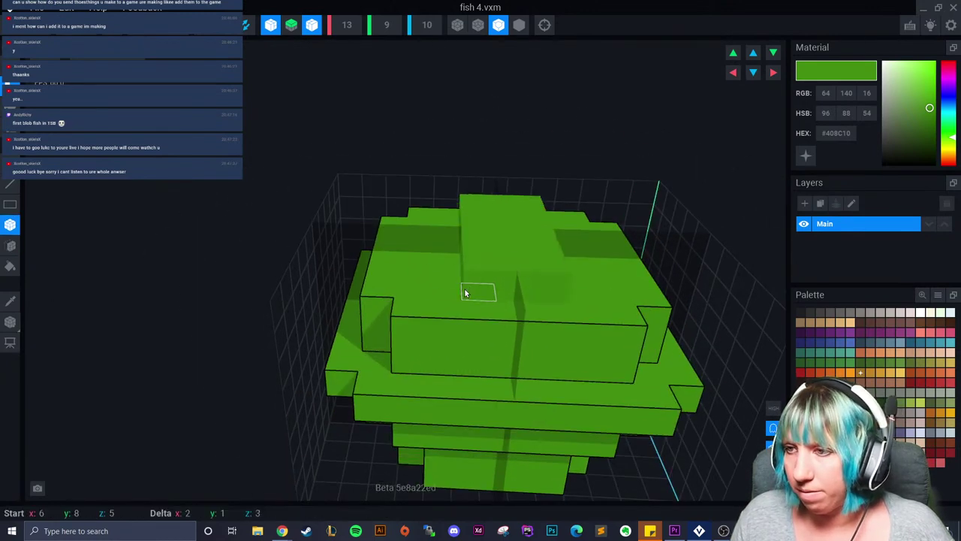
{"action": "right_click_drag", "start_coordinate": [483, 281], "coordinate": [496, 257]}
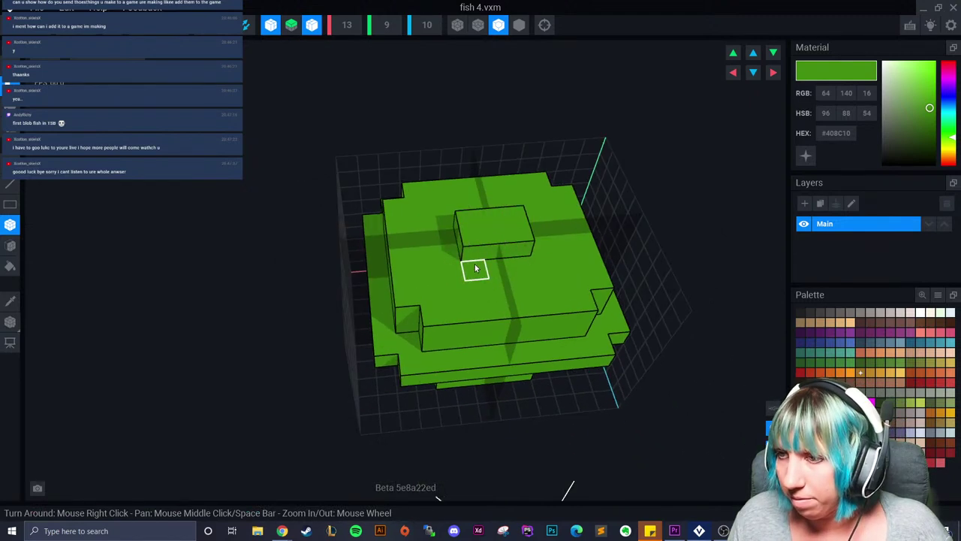
{"action": "right_click_drag", "start_coordinate": [493, 294], "coordinate": [503, 409]}
{"action": "left_click", "coordinate": [468, 242]}
{"action": "scroll", "coordinate": [489, 387], "scroll_direction": "up", "scroll_amount": 10}
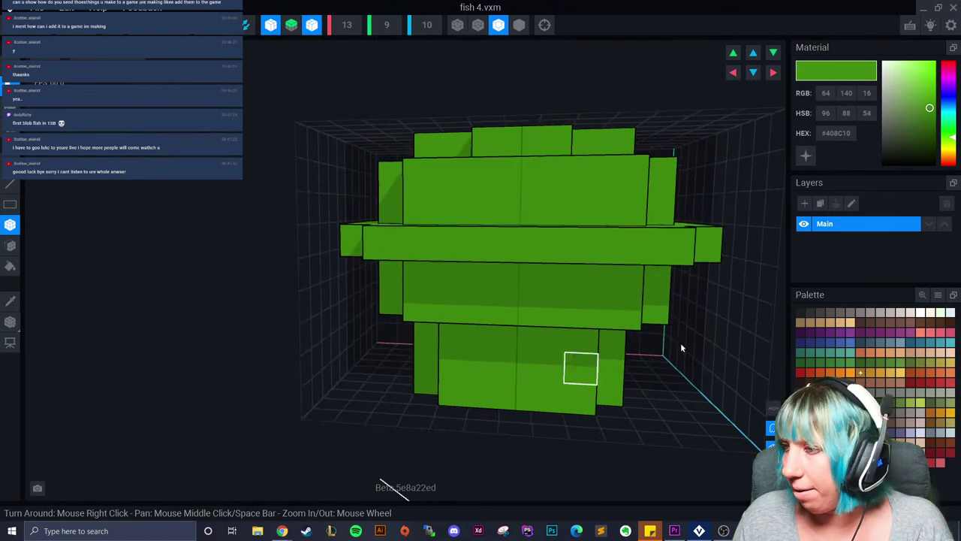
- Build purple #632E71 eye blocks three voxels wide and two high under the brim, leaving a one-voxel opening in each
{"action": "left_click", "coordinate": [829, 333]}
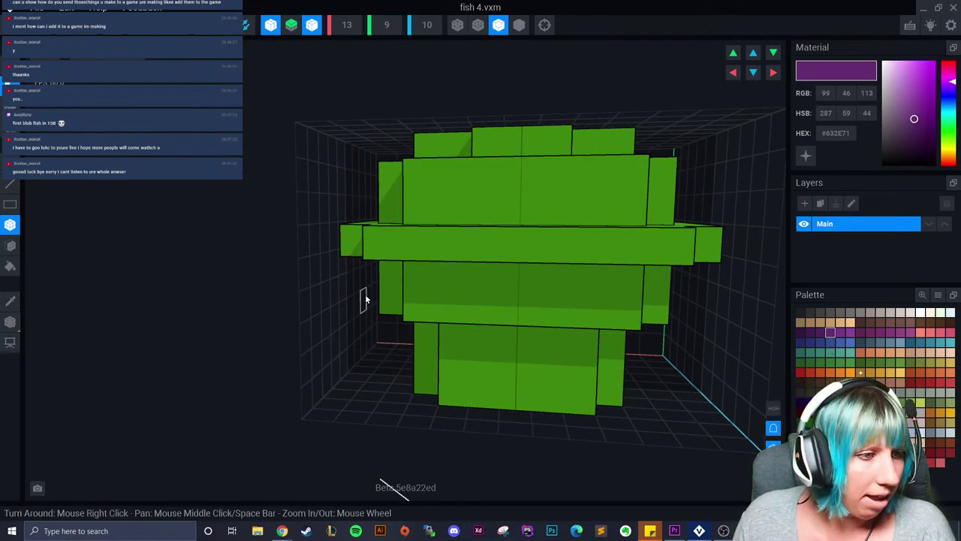
{"action": "right_click_drag", "start_coordinate": [484, 306], "coordinate": [523, 290]}
{"action": "scroll", "coordinate": [523, 292], "scroll_direction": "up", "scroll_amount": 2}
{"action": "middle_click_drag", "start_coordinate": [504, 296], "coordinate": [506, 242]}
{"action": "mouse_move", "coordinate": [410, 227]}
{"action": "left_mouse_down"}
{"action": "mouse_move", "coordinate": [412, 260]}
{"action": "mouse_move", "coordinate": [478, 264]}
{"action": "mouse_move", "coordinate": [478, 229]}
{"action": "left_mouse_up"}
{"action": "scroll", "coordinate": [463, 317], "scroll_direction": "down", "scroll_amount": 2}
{"action": "scroll", "coordinate": [463, 319], "scroll_direction": "up", "scroll_amount": 3}
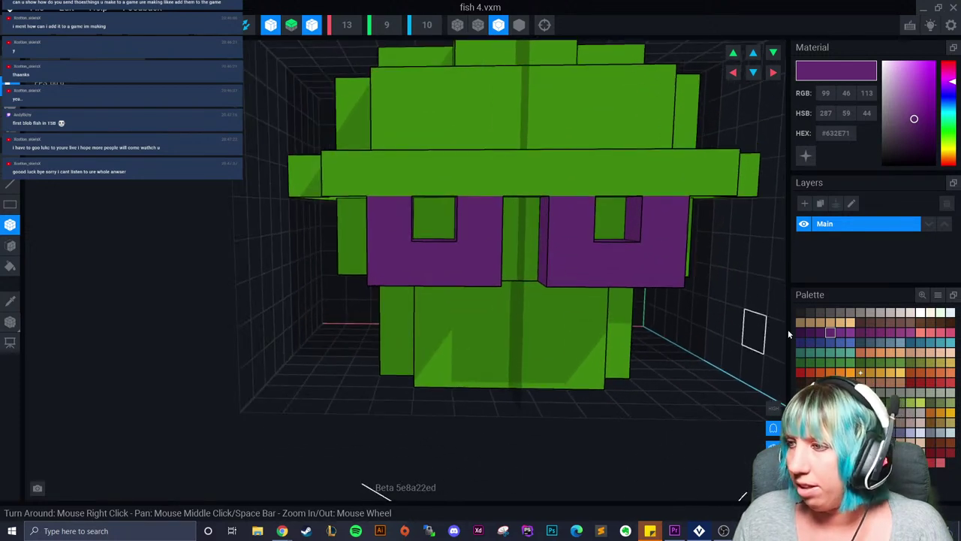
- Fill the openings in the purple eyes with grey #847D7A pupils
{"action": "left_click", "coordinate": [859, 313]}
{"action": "left_click", "coordinate": [417, 220]}
{"action": "scroll", "coordinate": [543, 355], "scroll_direction": "down", "scroll_amount": 3}
{"action": "scroll", "coordinate": [530, 367], "scroll_direction": "down", "scroll_amount": 5}
{"action": "scroll", "coordinate": [528, 367], "scroll_direction": "up", "scroll_amount": 2}
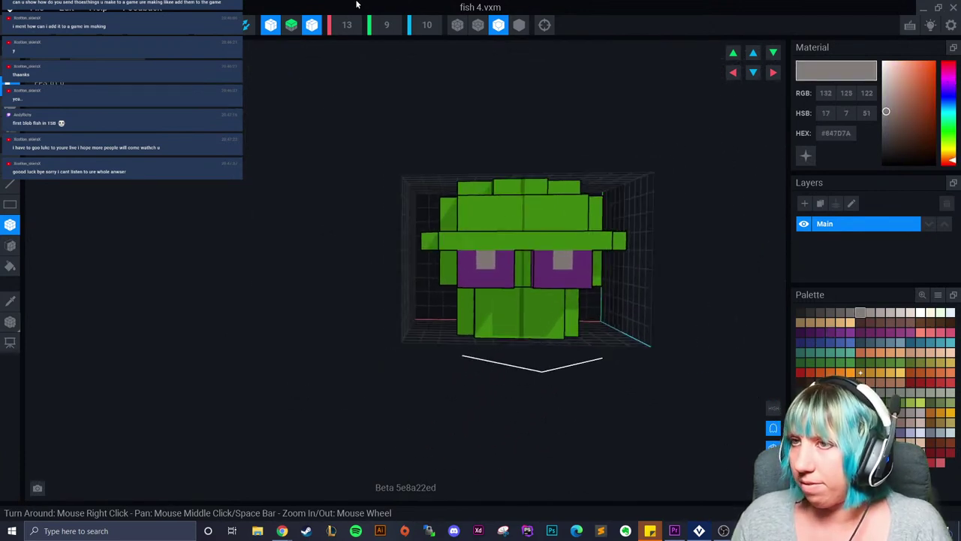
- Turn off the X and Z symmetry and paint a V-shaped mouth of three red #A82C23 voxels below the eyes
{"action": "left_click", "coordinate": [271, 24]}
{"action": "scroll", "coordinate": [560, 323], "scroll_direction": "up", "scroll_amount": 3}
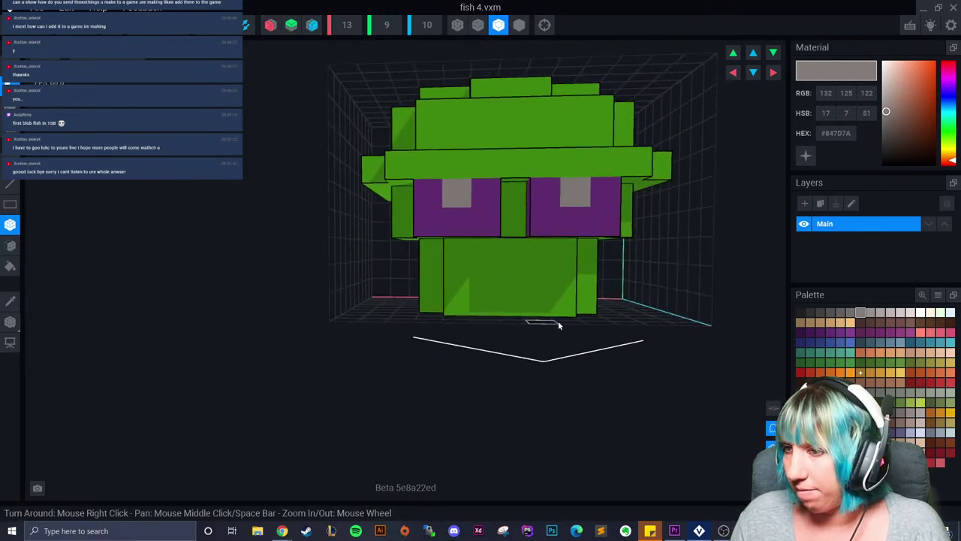
{"action": "right_click_drag", "start_coordinate": [518, 302], "coordinate": [671, 289]}
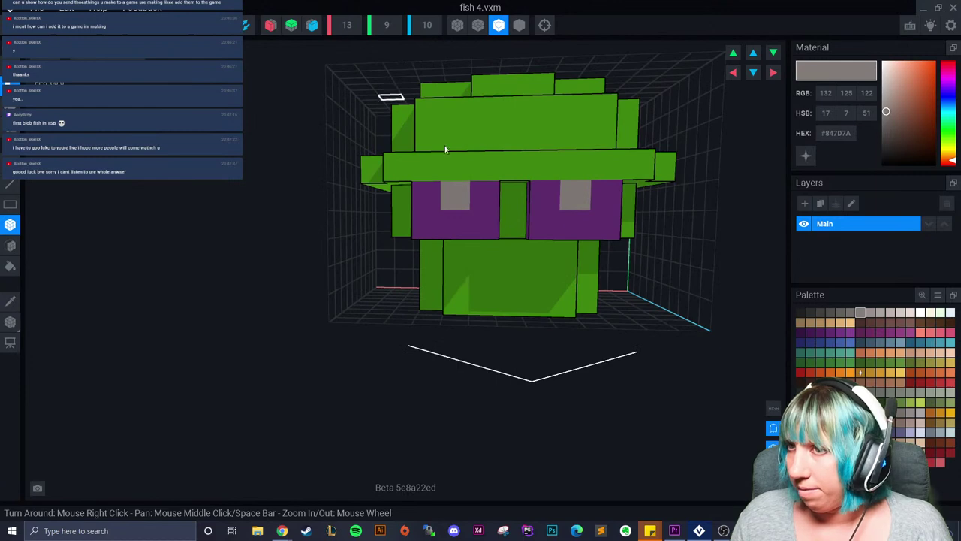
{"action": "left_click", "coordinate": [930, 382]}
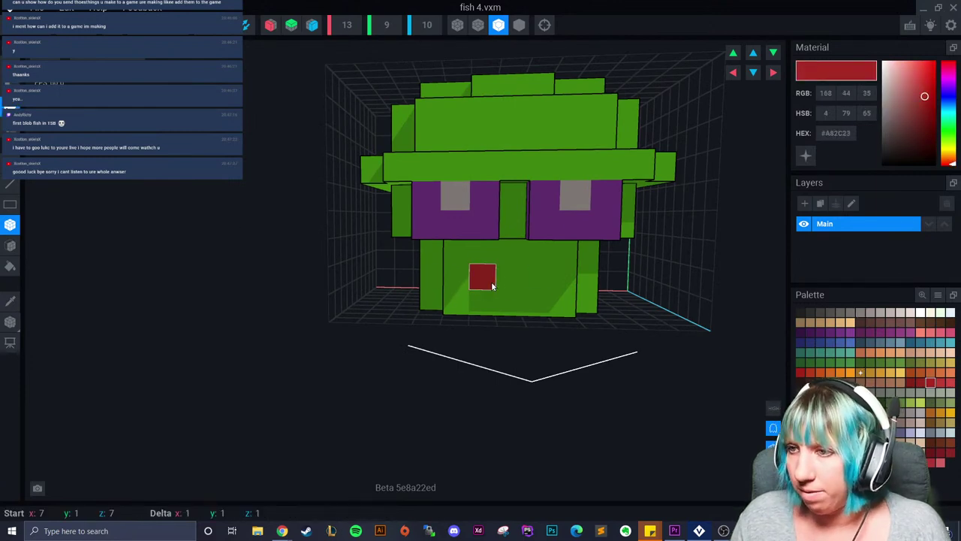
{"action": "left_click", "coordinate": [530, 289]}
{"action": "scroll", "coordinate": [540, 336], "scroll_direction": "down", "scroll_amount": 1}
{"action": "right_click_drag", "start_coordinate": [541, 335], "coordinate": [490, 314]}
{"action": "scroll", "coordinate": [490, 315], "scroll_direction": "up", "scroll_amount": 1}
{"action": "left_click", "coordinate": [554, 291]}
{"action": "right_click_drag", "start_coordinate": [554, 291], "coordinate": [564, 333]}
{"action": "scroll", "coordinate": [593, 338], "scroll_direction": "down", "scroll_amount": 1}
{"action": "scroll", "coordinate": [564, 332], "scroll_direction": "up", "scroll_amount": 2}
- Sample the grey of the pupils and change that colour to an off-white
{"action": "left_click", "coordinate": [12, 298]}
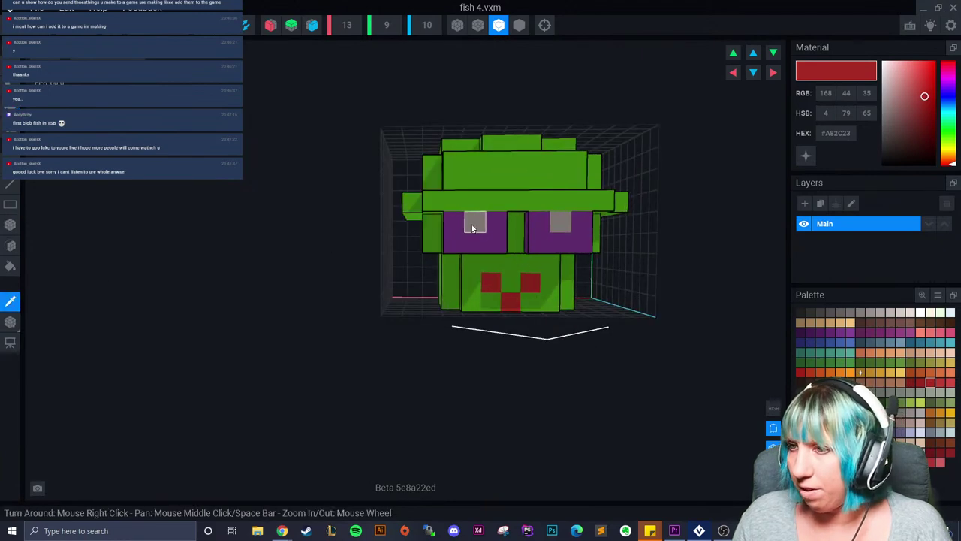
{"action": "left_click", "coordinate": [473, 222]}
{"action": "right_click_drag", "start_coordinate": [531, 264], "coordinate": [563, 268]}
{"action": "scroll", "coordinate": [563, 268], "scroll_direction": "up", "scroll_amount": 3}
- Sample the body green, darken it to #2B6F0B, and paint scattered spots on one side and the front of the model
{"action": "left_click", "coordinate": [12, 300]}
{"action": "left_click", "coordinate": [488, 167]}
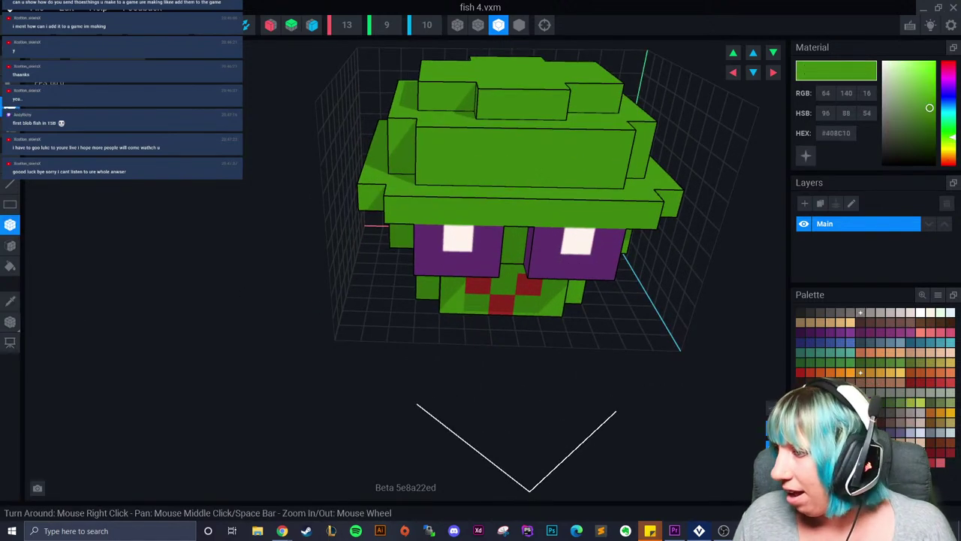
{"action": "right_click_drag", "start_coordinate": [546, 352], "coordinate": [553, 270]}
{"action": "scroll", "coordinate": [554, 271], "scroll_direction": "up", "scroll_amount": 3}
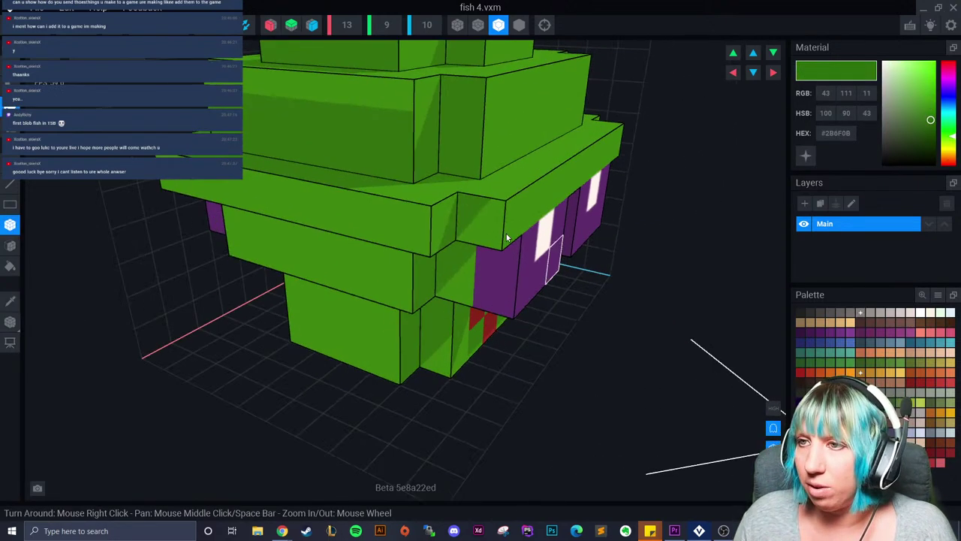
{"action": "right_click_drag", "start_coordinate": [335, 127], "coordinate": [401, 223]}
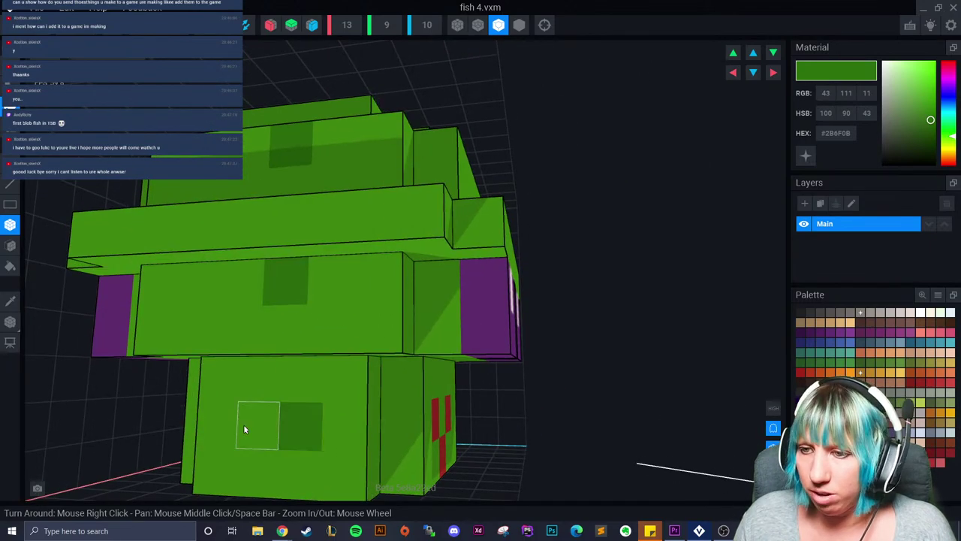
{"action": "right_click_drag", "start_coordinate": [259, 428], "coordinate": [307, 291]}
{"action": "left_click", "coordinate": [352, 210]}
{"action": "left_click", "coordinate": [563, 207]}
{"action": "mouse_move", "coordinate": [563, 207]}
{"action": "right_mouse_down"}
{"action": "mouse_move", "coordinate": [373, 343]}
{"action": "mouse_move", "coordinate": [473, 413]}
{"action": "mouse_move", "coordinate": [370, 264]}
{"action": "mouse_move", "coordinate": [429, 255]}
{"action": "right_mouse_up"}
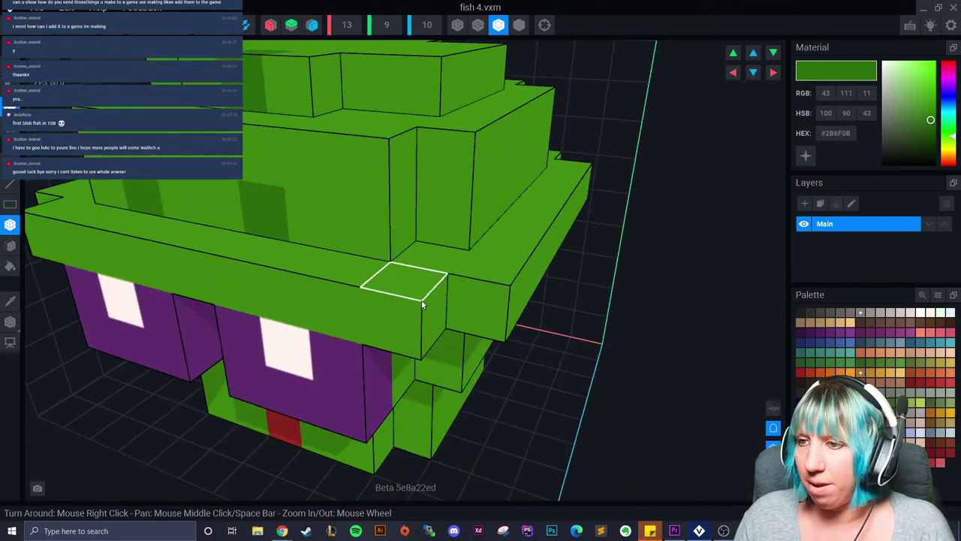
{"action": "right_click_drag", "start_coordinate": [426, 301], "coordinate": [435, 316]}
- Continue the scattered #2B6F0B spots across the opposite side, the brim and the upper tiers
{"action": "left_click", "coordinate": [692, 349]}
{"action": "middle_click_drag", "start_coordinate": [648, 407], "coordinate": [601, 315]}
{"action": "left_click", "coordinate": [507, 262]}
{"action": "left_click", "coordinate": [616, 398]}
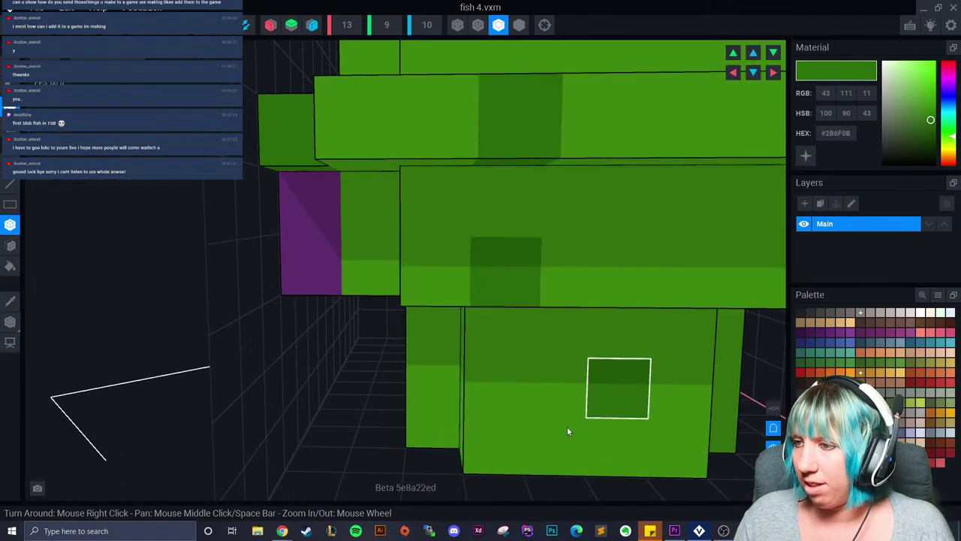
{"action": "left_click", "coordinate": [496, 387]}
{"action": "left_click", "coordinate": [651, 199]}
{"action": "left_click", "coordinate": [688, 119]}
{"action": "scroll", "coordinate": [633, 278], "scroll_direction": "down", "scroll_amount": 4}
{"action": "mouse_move", "coordinate": [633, 280]}
{"action": "right_mouse_down"}
{"action": "mouse_move", "coordinate": [605, 315]}
{"action": "mouse_move", "coordinate": [578, 326]}
{"action": "right_mouse_up"}
{"action": "right_click_drag", "start_coordinate": [595, 146], "coordinate": [547, 201]}
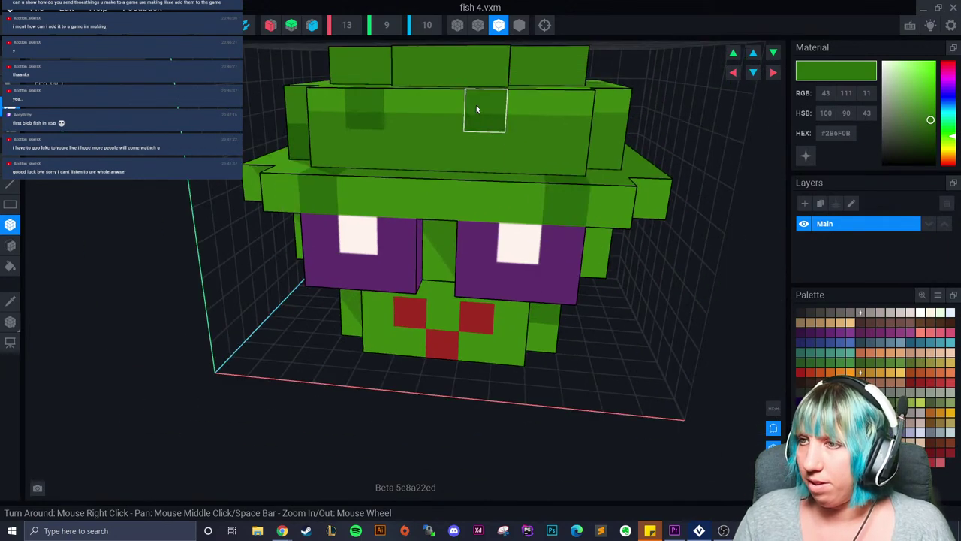
- Paint scattered spots in the deeper green #155305 on the sides and corners of the upper tier, brim and body
{"action": "right_click_drag", "start_coordinate": [476, 109], "coordinate": [475, 231]}
{"action": "right_click_drag", "start_coordinate": [489, 153], "coordinate": [566, 253]}
{"action": "scroll", "coordinate": [566, 253], "scroll_direction": "up", "scroll_amount": 3}
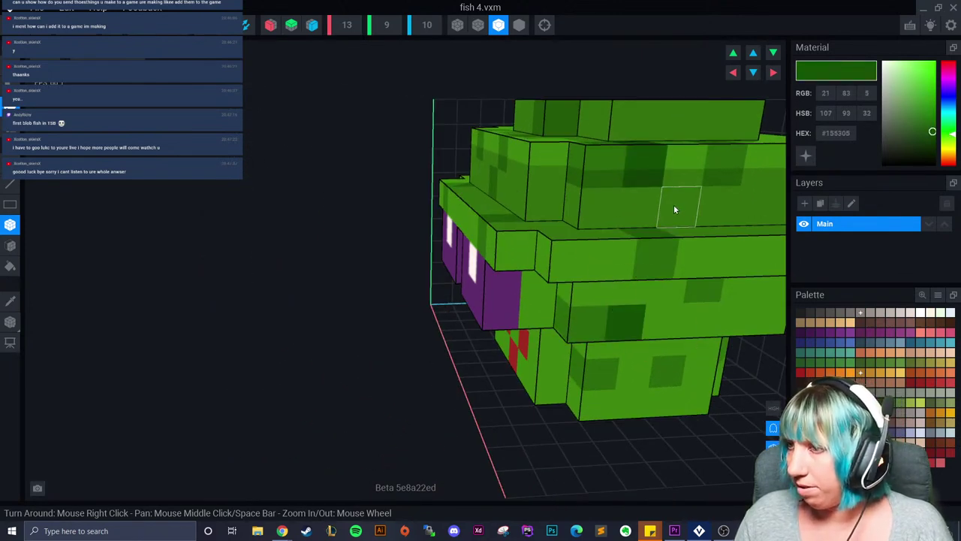
{"action": "right_click_drag", "start_coordinate": [694, 243], "coordinate": [581, 238]}
{"action": "scroll", "coordinate": [581, 238], "scroll_direction": "down", "scroll_amount": 3}
{"action": "right_click_drag", "start_coordinate": [490, 246], "coordinate": [356, 263]}
{"action": "right_click_drag", "start_coordinate": [331, 194], "coordinate": [242, 219]}
{"action": "right_click_drag", "start_coordinate": [235, 342], "coordinate": [320, 337]}
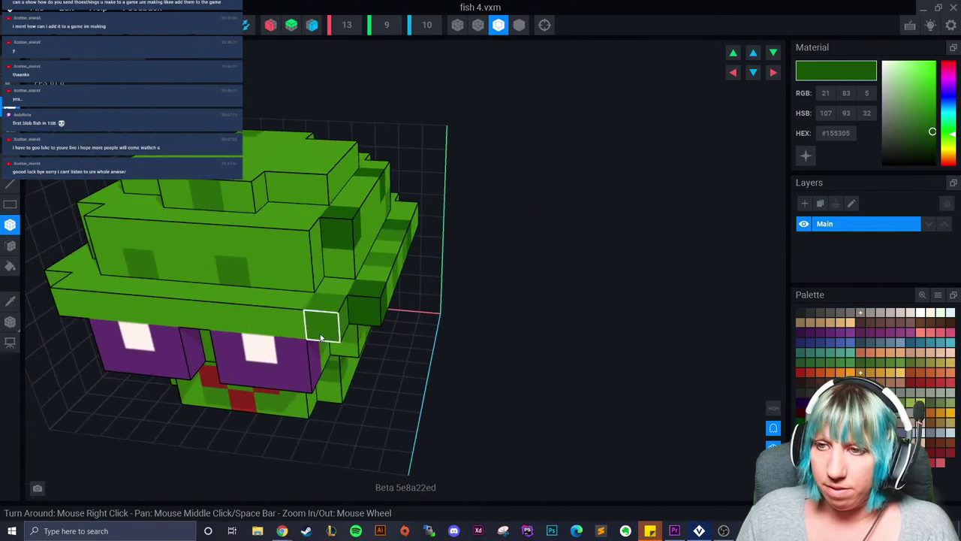
- Add more #155305 spots to the front of the upper tier, the brim above the eyes and the lower body corner
{"action": "right_click_drag", "start_coordinate": [283, 155], "coordinate": [276, 241]}
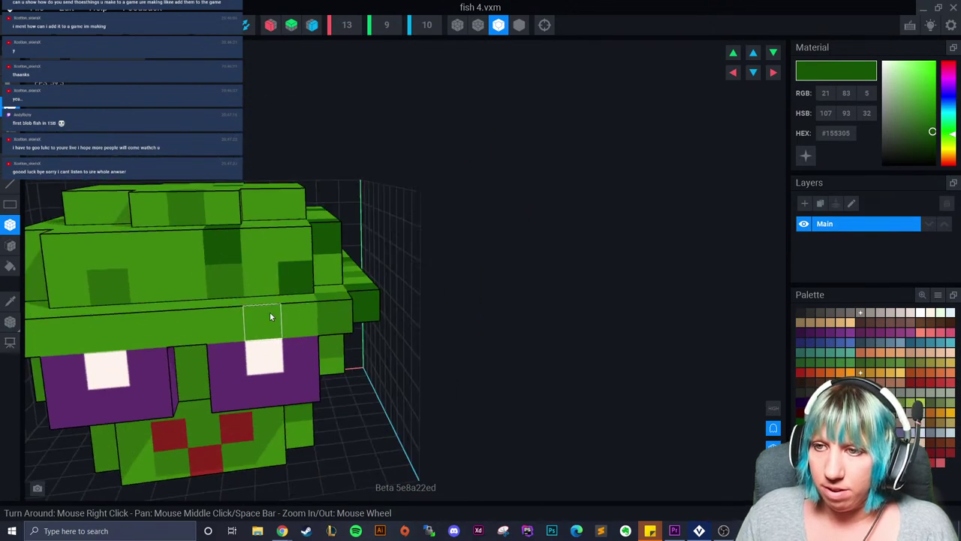
{"action": "scroll", "coordinate": [268, 313], "scroll_direction": "down", "scroll_amount": 3}
{"action": "right_click_drag", "start_coordinate": [321, 295], "coordinate": [286, 347]}
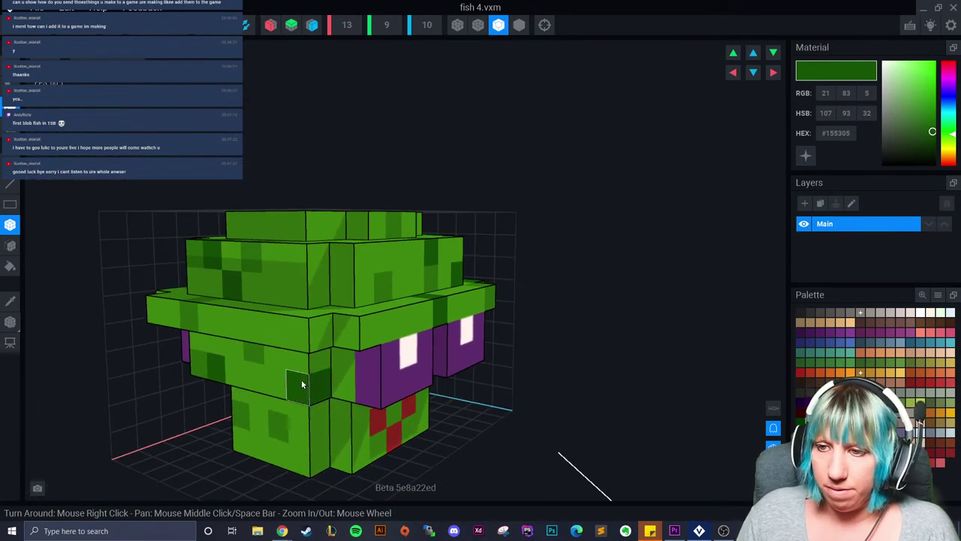
{"action": "right_click_drag", "start_coordinate": [336, 314], "coordinate": [403, 390]}
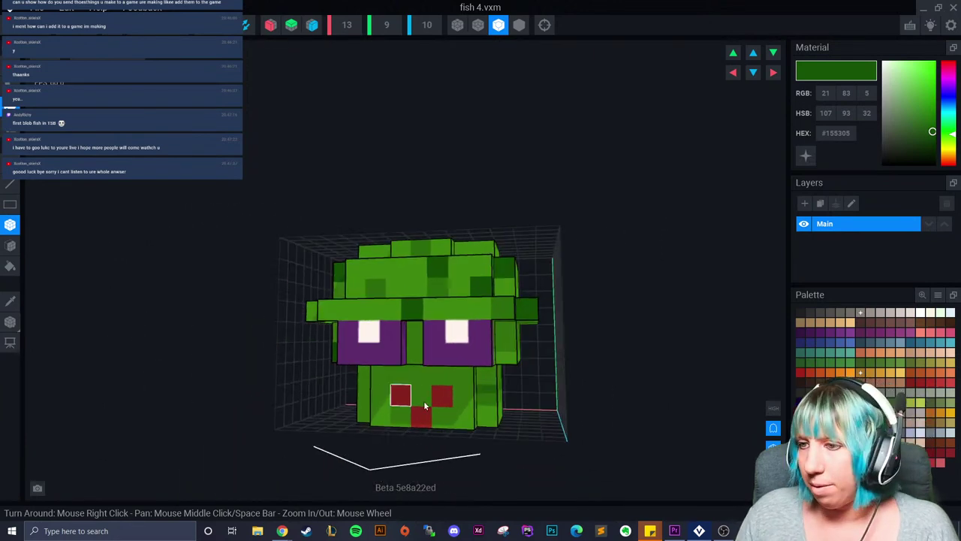
{"action": "right_click_drag", "start_coordinate": [499, 434], "coordinate": [718, 407]}
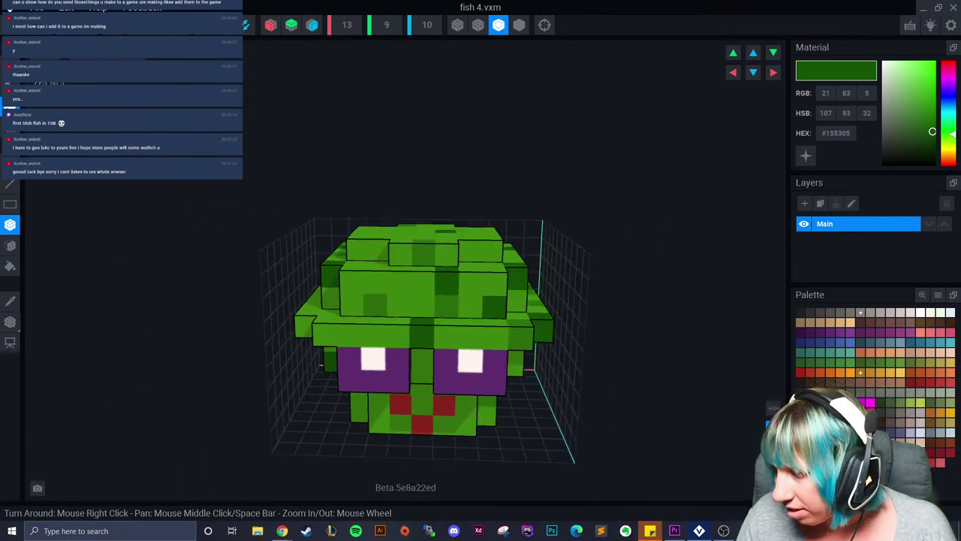
- Paint scattered highlight voxels in the lighter green #56A916 around the model
{"action": "left_click", "coordinate": [811, 406]}
{"action": "right_click_drag", "start_coordinate": [520, 391], "coordinate": [519, 381]}
{"action": "left_click", "coordinate": [820, 406]}
{"action": "right_click_drag", "start_coordinate": [425, 410], "coordinate": [380, 398]}
{"action": "right_click_drag", "start_coordinate": [379, 350], "coordinate": [281, 299]}
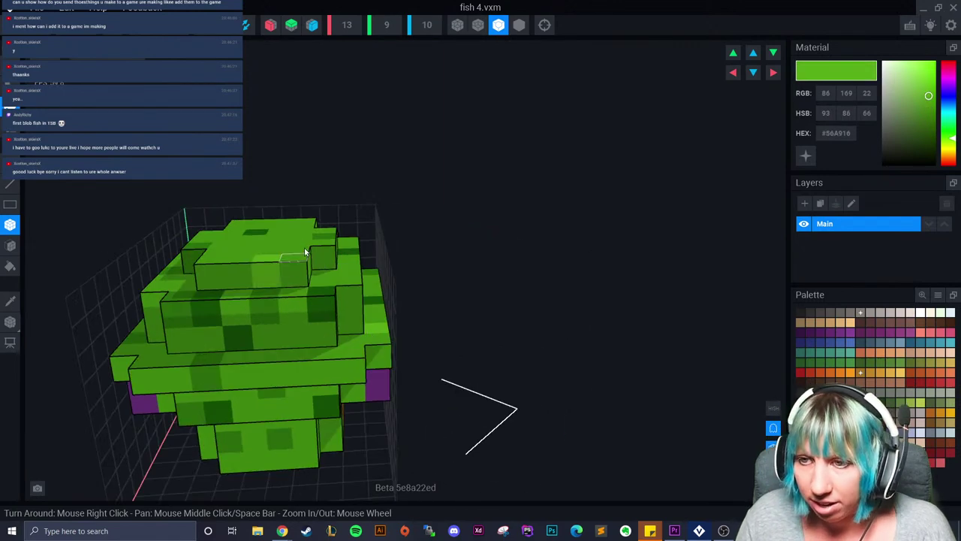
{"action": "right_click_drag", "start_coordinate": [288, 366], "coordinate": [318, 326]}
{"action": "right_click_drag", "start_coordinate": [314, 375], "coordinate": [286, 306]}
{"action": "scroll", "coordinate": [285, 307], "scroll_direction": "down", "scroll_amount": 3}
{"action": "right_click_drag", "start_coordinate": [284, 346], "coordinate": [367, 332]}
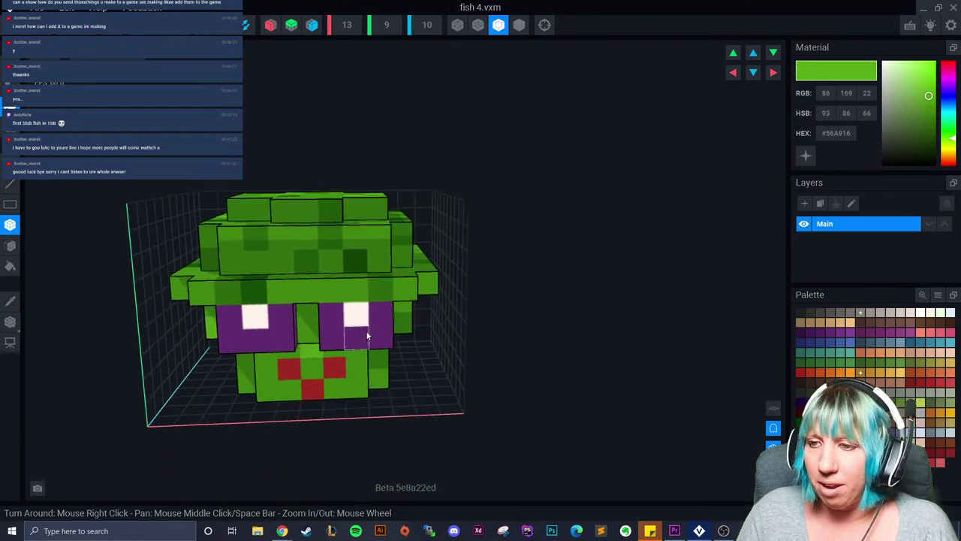
- Close the fish 4 model and save its changes
{"action": "scroll", "coordinate": [367, 331], "scroll_direction": "down", "scroll_amount": 4}
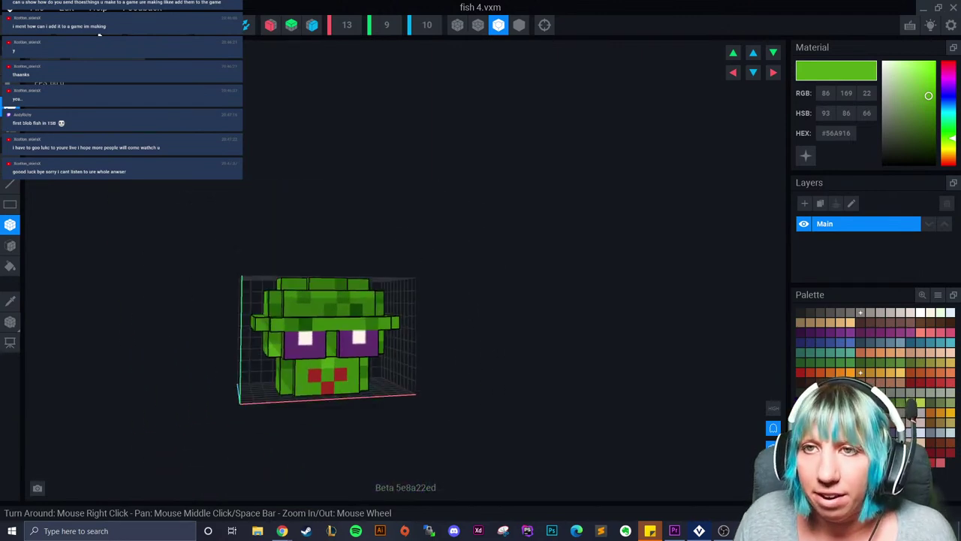
{"action": "left_click", "coordinate": [100, 27]}
{"action": "left_click", "coordinate": [15, 25]}
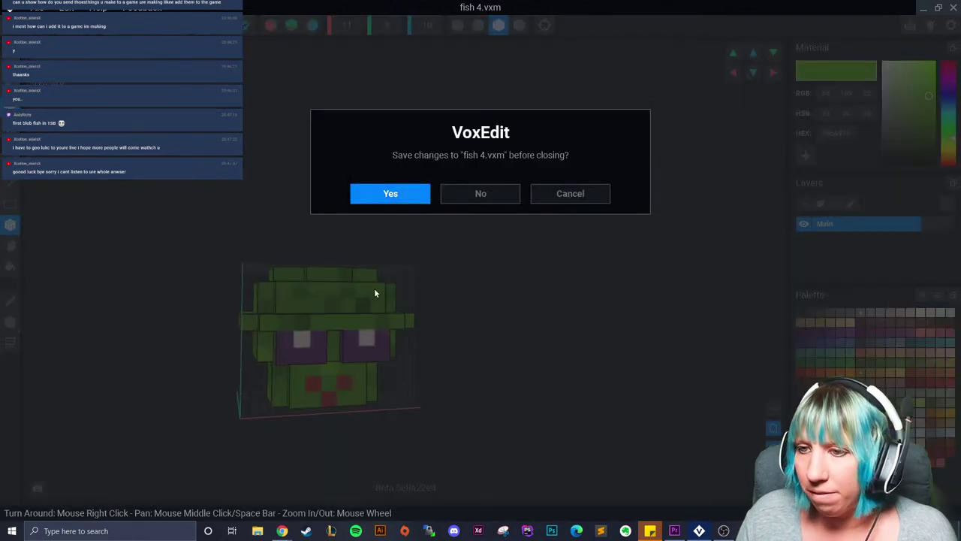
{"action": "left_click", "coordinate": [399, 196]}
- Add a new node named "fish 4" to the aquarium's node tree
{"action": "scroll", "coordinate": [476, 162], "scroll_direction": "up", "scroll_amount": 4}
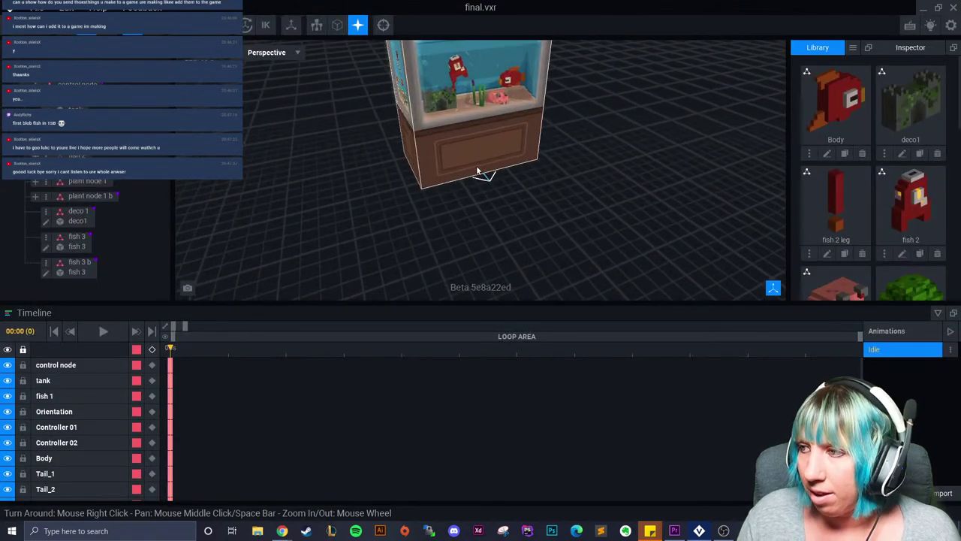
{"action": "left_click", "coordinate": [46, 86]}
{"action": "left_click", "coordinate": [75, 107]}
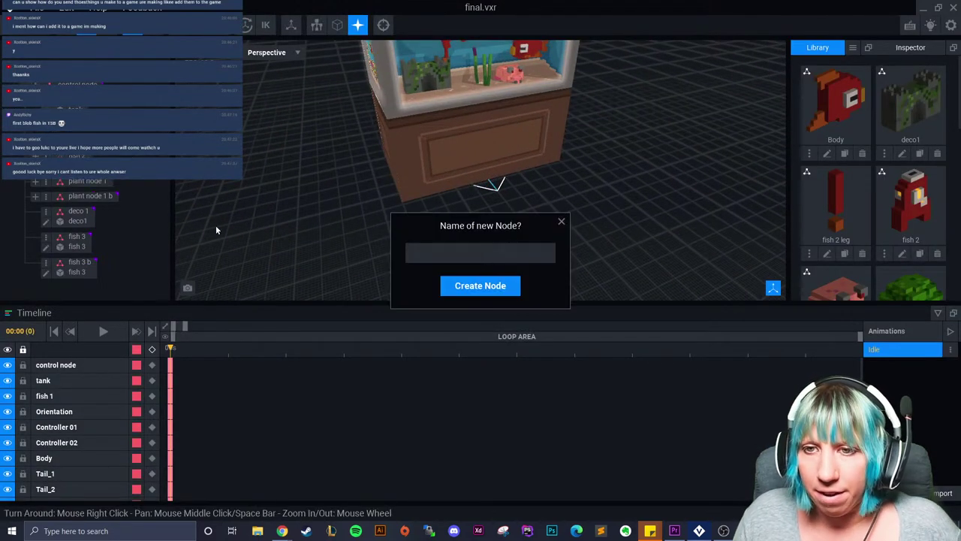
{"action": "type", "text": "fish "}
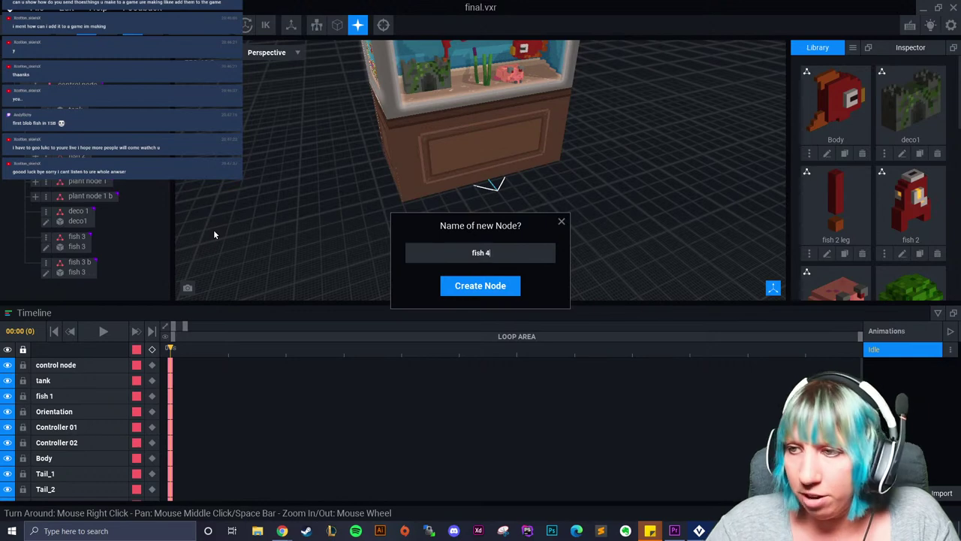
{"action": "type", "text": "4"}
{"action": "key", "text": "Return"}
- Assign the fish 4 model to the fish 4 node and raise it to the height of the tank's interior
{"action": "left_click_drag", "start_coordinate": [921, 270], "coordinate": [77, 288]}
{"action": "scroll", "coordinate": [422, 204], "scroll_direction": "down", "scroll_amount": 3}
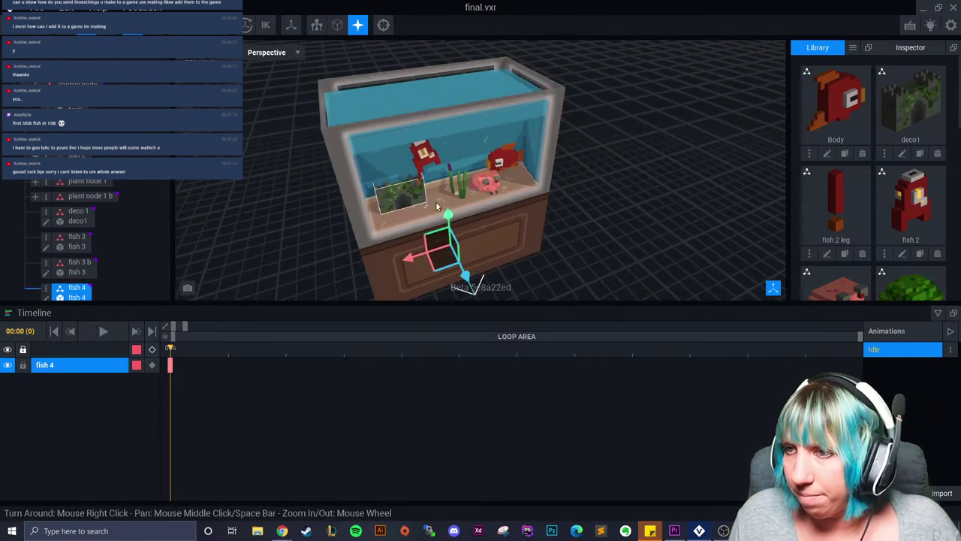
{"action": "left_click_drag", "start_coordinate": [447, 213], "coordinate": [446, 165]}
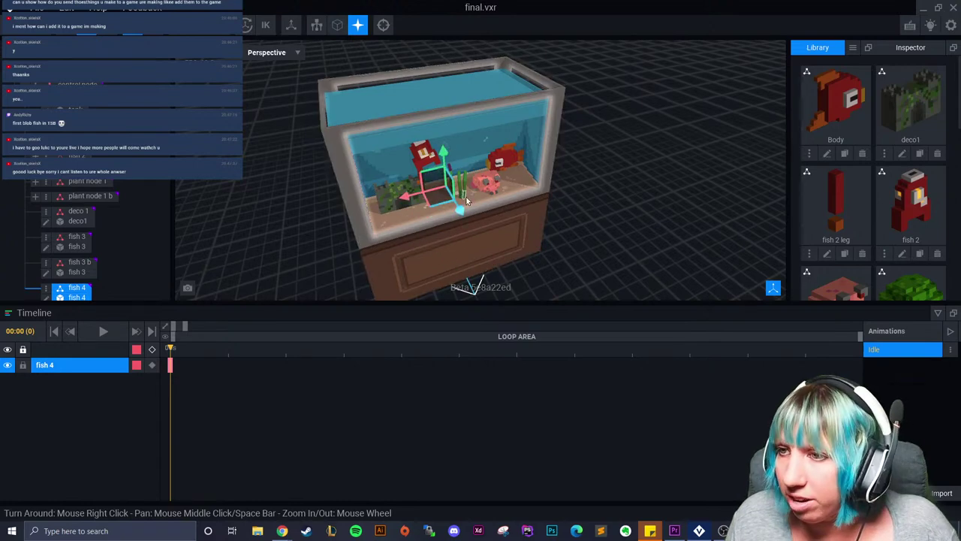
- Raise the fish 4 node off the tank floor and adjust its depth in the tank
{"action": "right_click_drag", "start_coordinate": [461, 211], "coordinate": [463, 195]}
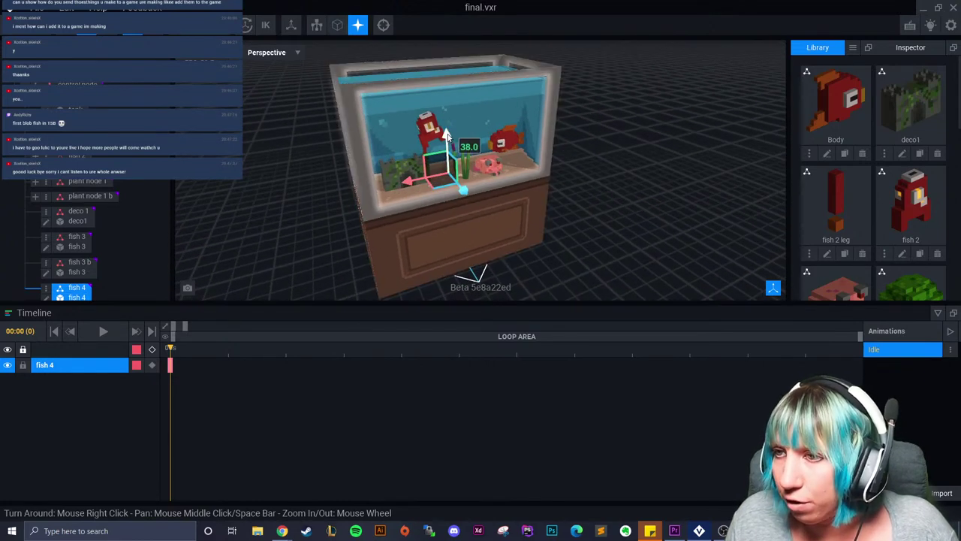
{"action": "left_click_drag", "start_coordinate": [450, 137], "coordinate": [450, 111]}
{"action": "left_click_drag", "start_coordinate": [461, 165], "coordinate": [462, 167]}
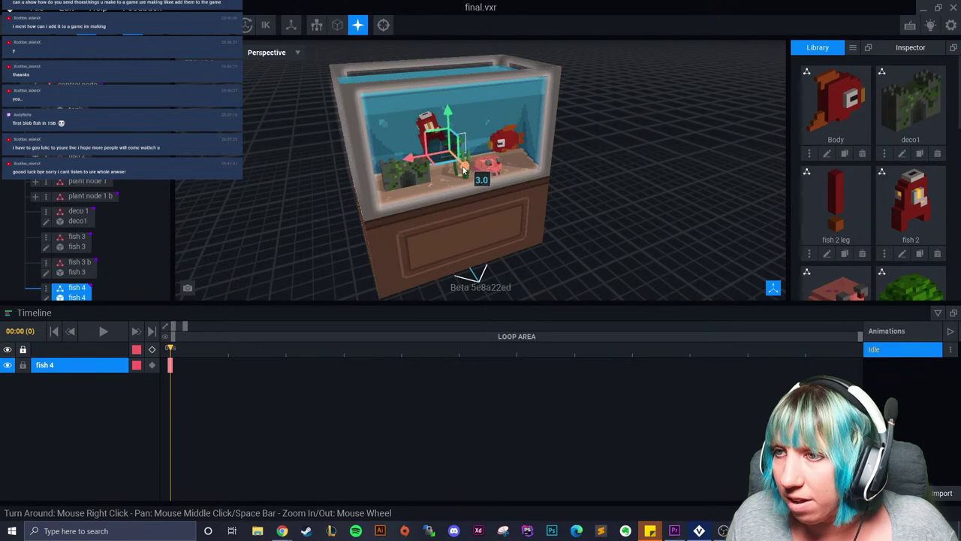
{"action": "right_click_drag", "start_coordinate": [455, 156], "coordinate": [455, 157]}
- Duplicate the fish 4 node as "fish 4 b" and shift the copy through the tank towards the opposite pane
{"action": "left_click", "coordinate": [48, 291]}
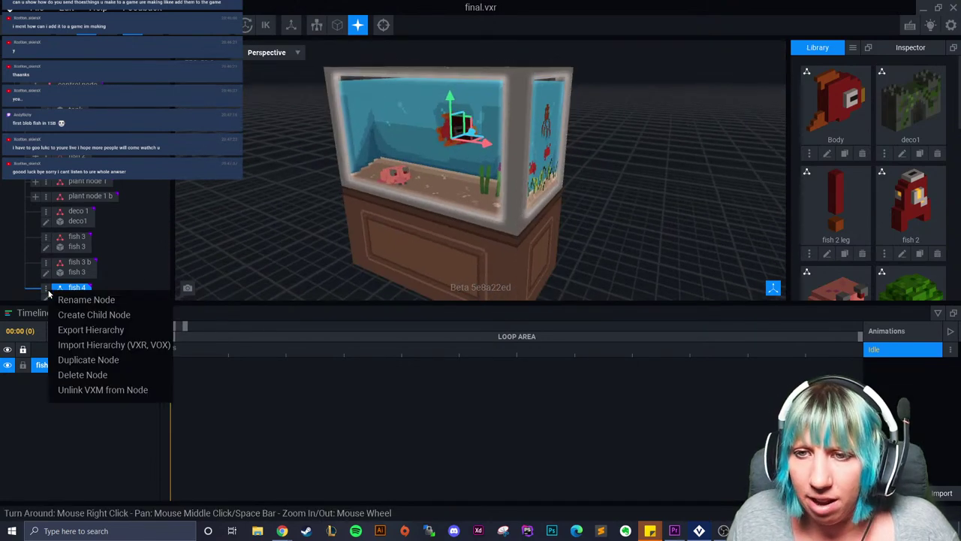
{"action": "left_click", "coordinate": [95, 364]}
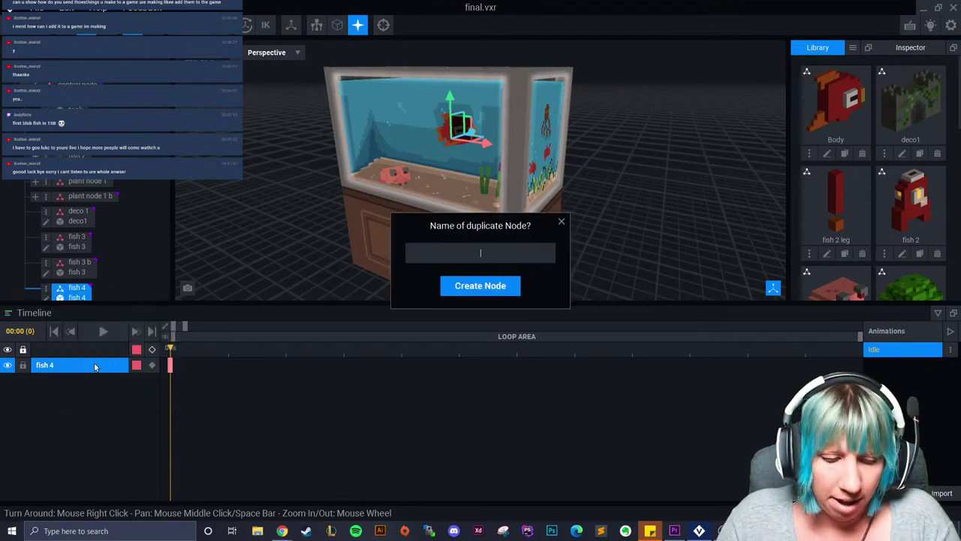
{"action": "key", "text": "Return"}
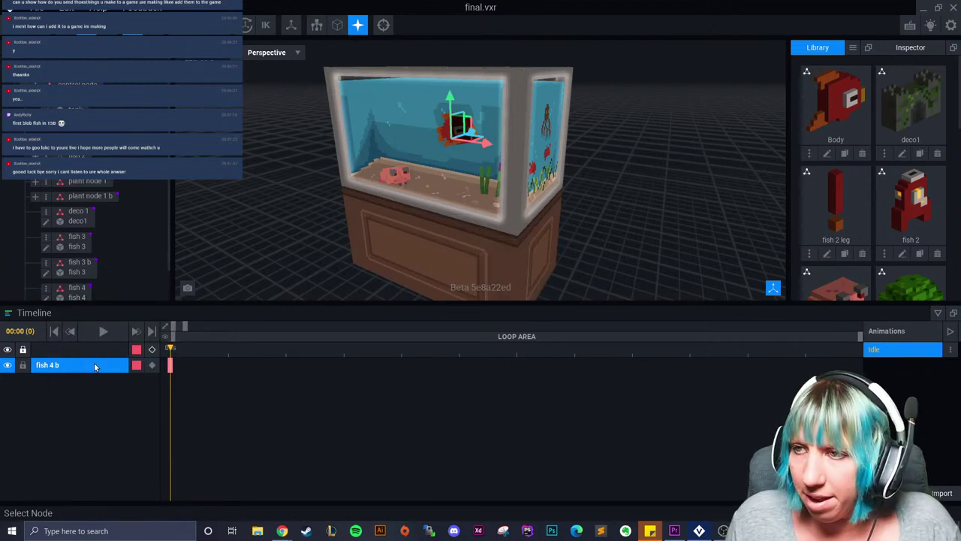
{"action": "right_click_drag", "start_coordinate": [533, 126], "coordinate": [444, 146]}
{"action": "left_click_drag", "start_coordinate": [483, 136], "coordinate": [485, 137]}
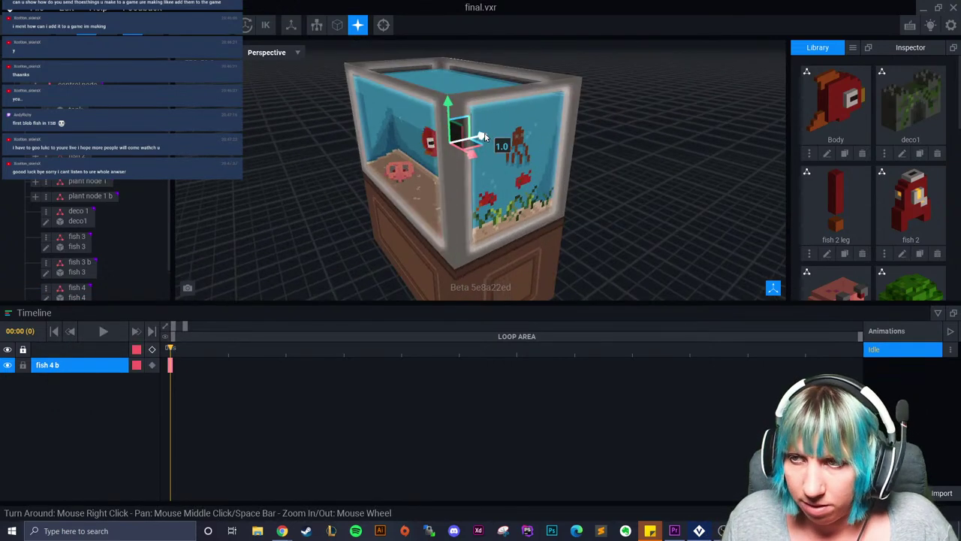
- Select the fish 4 b node and slide it sideways to sit above the pink fish, away from the red fish
{"action": "left_click", "coordinate": [75, 292]}
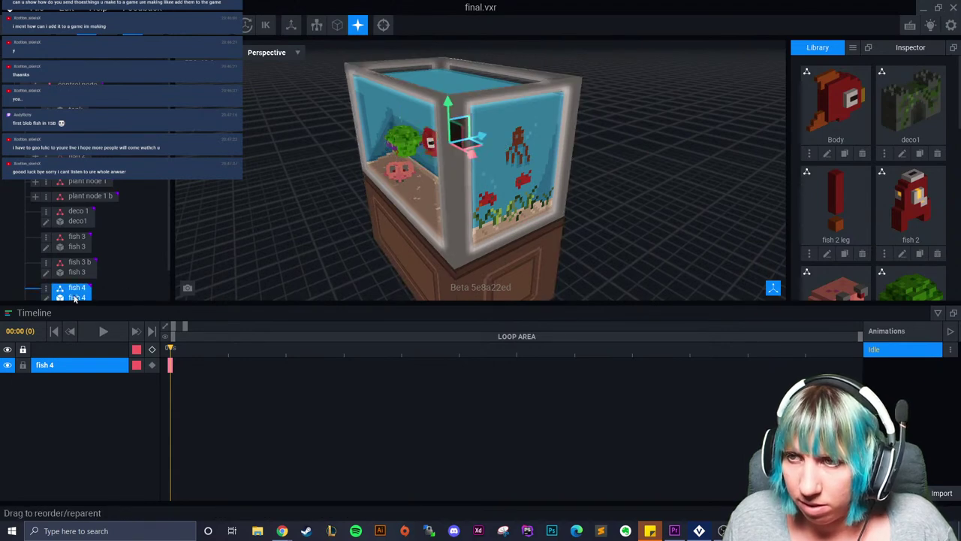
{"action": "left_click", "coordinate": [79, 263]}
{"action": "left_click", "coordinate": [69, 290]}
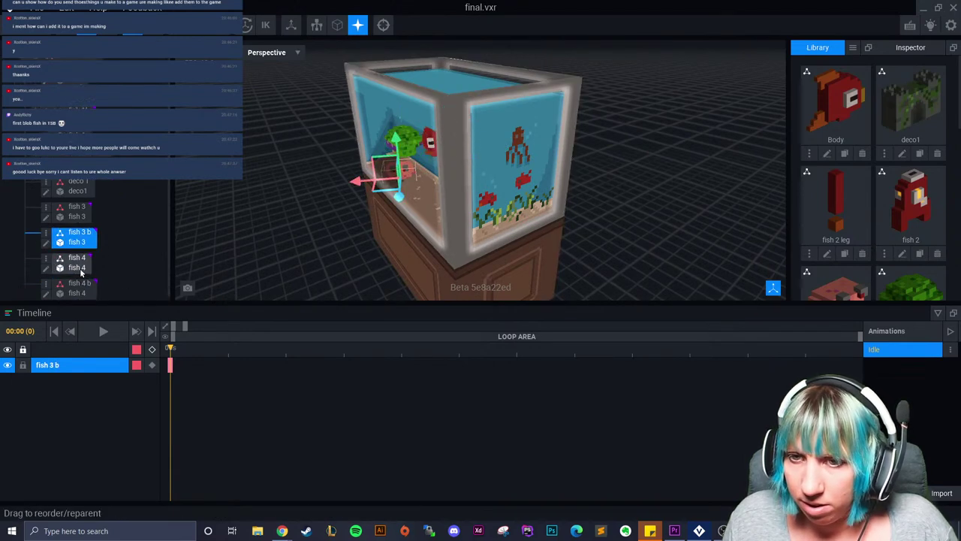
{"action": "left_click", "coordinate": [80, 293]}
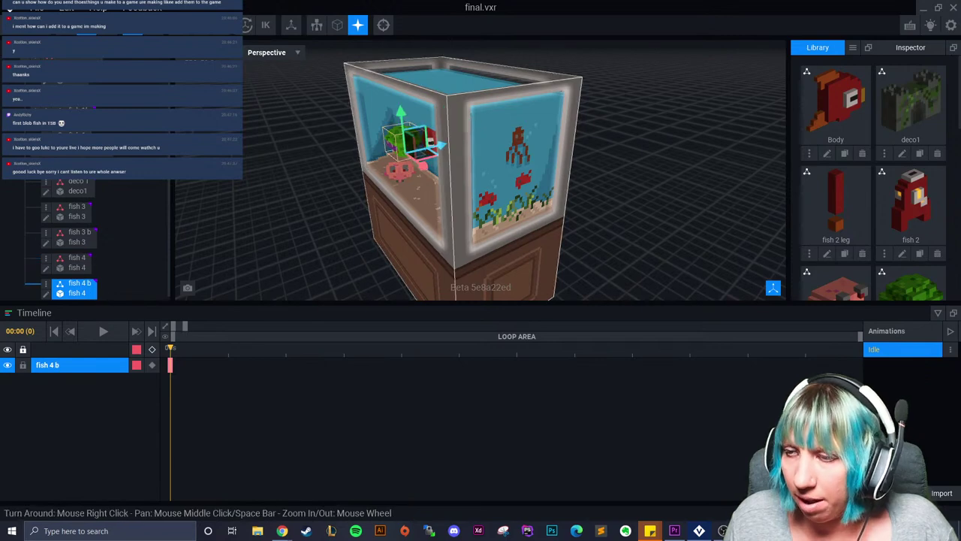
{"action": "right_click_drag", "start_coordinate": [428, 198], "coordinate": [486, 200]}
{"action": "scroll", "coordinate": [485, 199], "scroll_direction": "up", "scroll_amount": 3}
{"action": "scroll", "coordinate": [491, 184], "scroll_direction": "up", "scroll_amount": 2}
{"action": "left_click_drag", "start_coordinate": [488, 176], "coordinate": [417, 173]}
- Rotate fish 4 b so the green fish tilts sideways in the water
{"action": "left_click", "coordinate": [107, 25]}
{"action": "right_click_drag", "start_coordinate": [319, 140], "coordinate": [387, 144]}
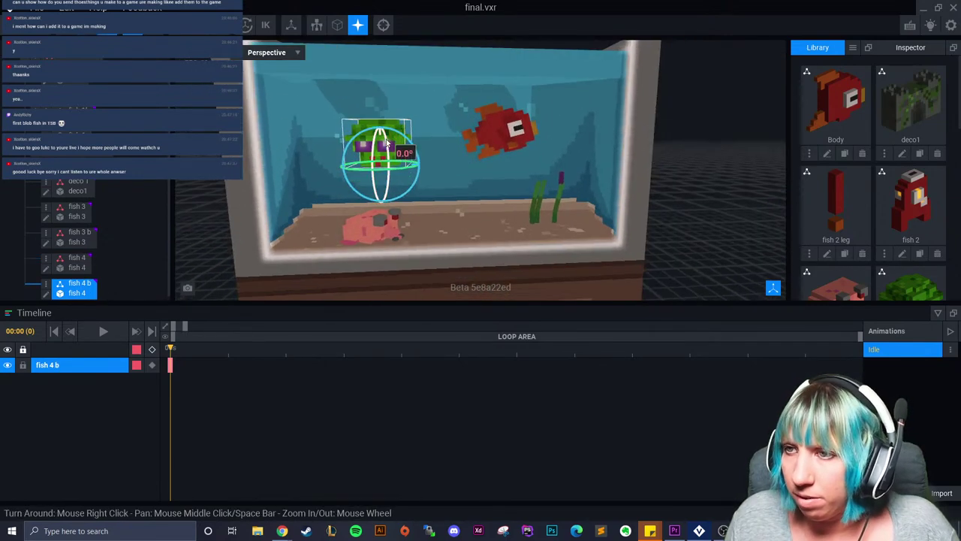
{"action": "left_click_drag", "start_coordinate": [407, 141], "coordinate": [400, 133]}
{"action": "right_click_drag", "start_coordinate": [464, 203], "coordinate": [487, 208]}
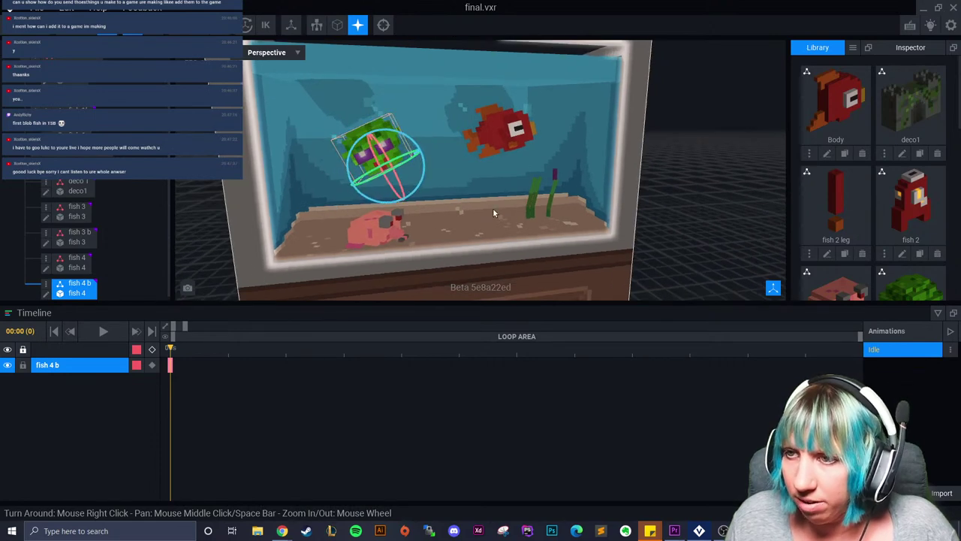
{"action": "left_click", "coordinate": [563, 223]}
{"action": "scroll", "coordinate": [443, 219], "scroll_direction": "up", "scroll_amount": 2}
{"action": "left_click", "coordinate": [370, 152]}
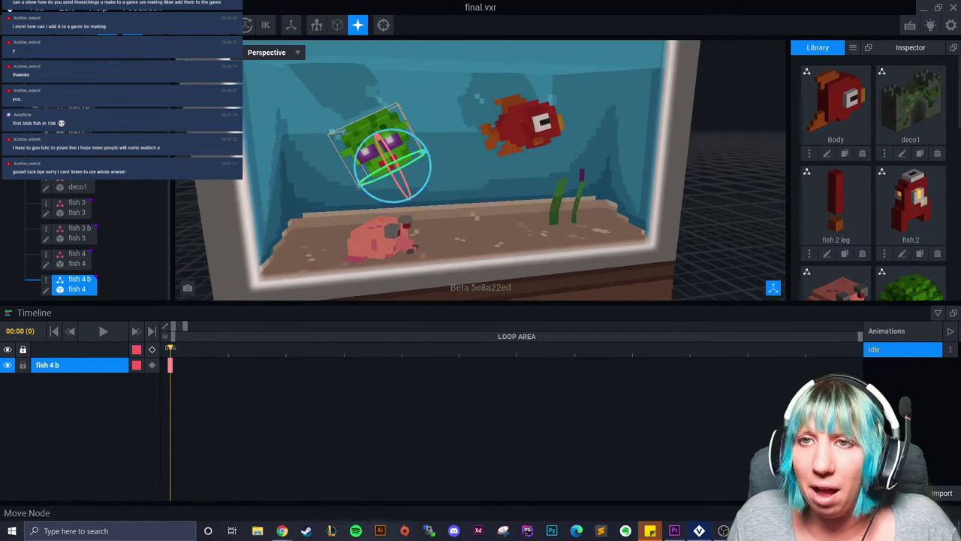
- Adjust the height of the tilted fish 4 b along its own vertical axis to 55.9
{"action": "left_click", "coordinate": [87, 25]}
{"action": "left_click_drag", "start_coordinate": [364, 129], "coordinate": [346, 106]}
{"action": "right_click_drag", "start_coordinate": [440, 122], "coordinate": [342, 143]}
{"action": "right_click_drag", "start_coordinate": [316, 178], "coordinate": [496, 231]}
{"action": "scroll", "coordinate": [504, 236], "scroll_direction": "down", "scroll_amount": 4}
{"action": "left_click", "coordinate": [679, 198]}
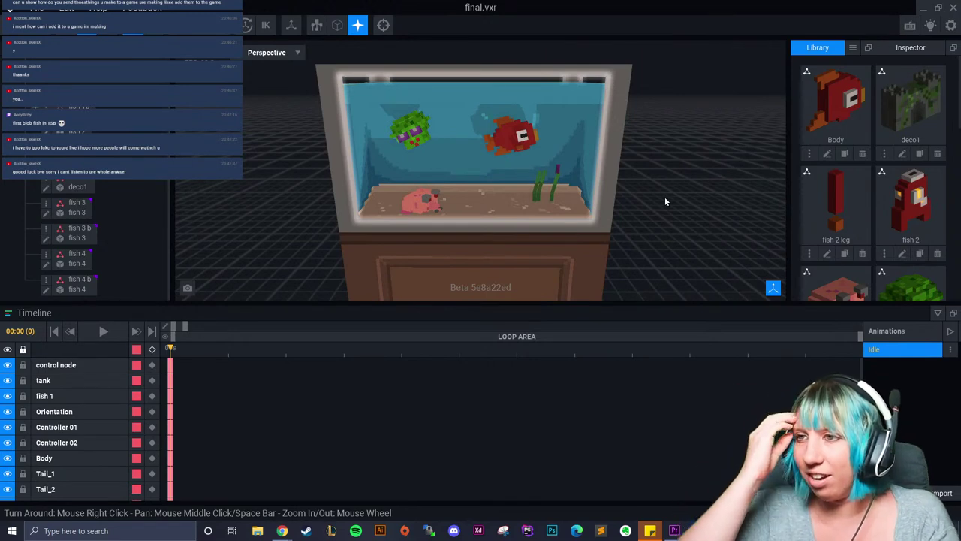
{"action": "mouse_move", "coordinate": [469, 196]}
{"action": "right_mouse_down"}
{"action": "mouse_move", "coordinate": [480, 251]}
{"action": "mouse_move", "coordinate": [475, 208]}
{"action": "right_mouse_up"}
{"action": "left_click", "coordinate": [402, 118]}
{"action": "left_click_drag", "start_coordinate": [384, 95], "coordinate": [399, 129]}
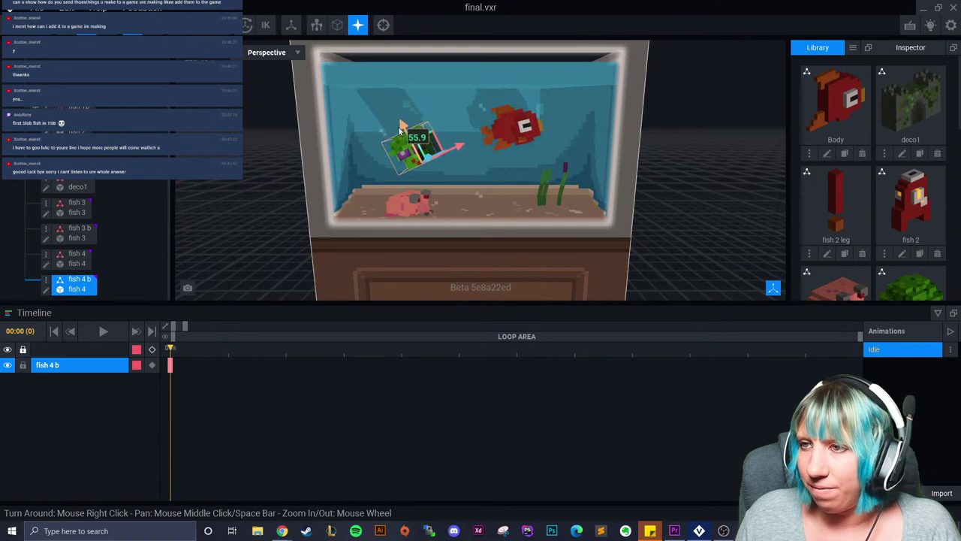
{"action": "left_click", "coordinate": [650, 211]}
- Check the fish arrangement and the model library, and close final.vxr with its changes saved
{"action": "scroll", "coordinate": [613, 237], "scroll_direction": "up", "scroll_amount": 3}
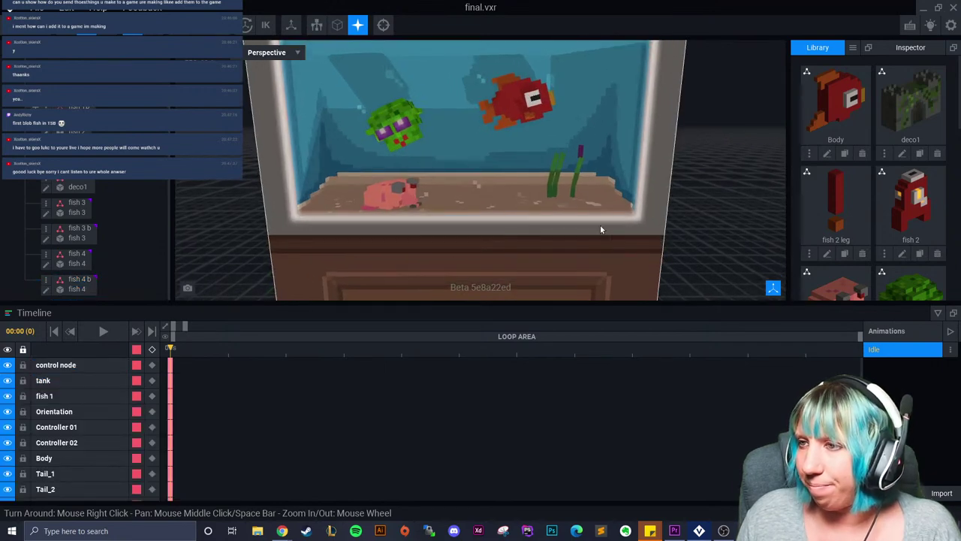
{"action": "right_click_drag", "start_coordinate": [554, 239], "coordinate": [522, 258]}
{"action": "scroll", "coordinate": [533, 251], "scroll_direction": "down", "scroll_amount": 2}
{"action": "scroll", "coordinate": [522, 259], "scroll_direction": "up", "scroll_amount": 2}
{"action": "scroll", "coordinate": [821, 191], "scroll_direction": "down", "scroll_amount": 5}
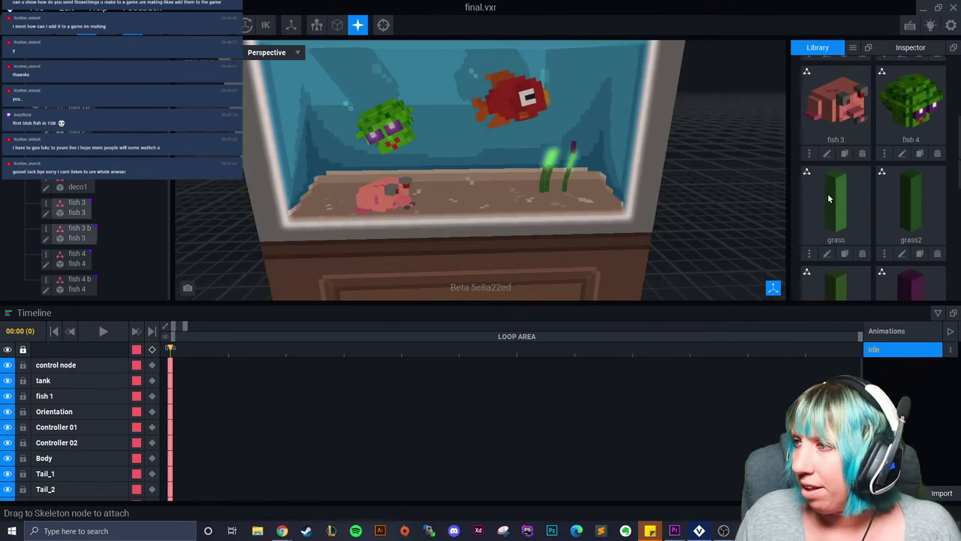
{"action": "scroll", "coordinate": [840, 211], "scroll_direction": "down", "scroll_amount": 3}
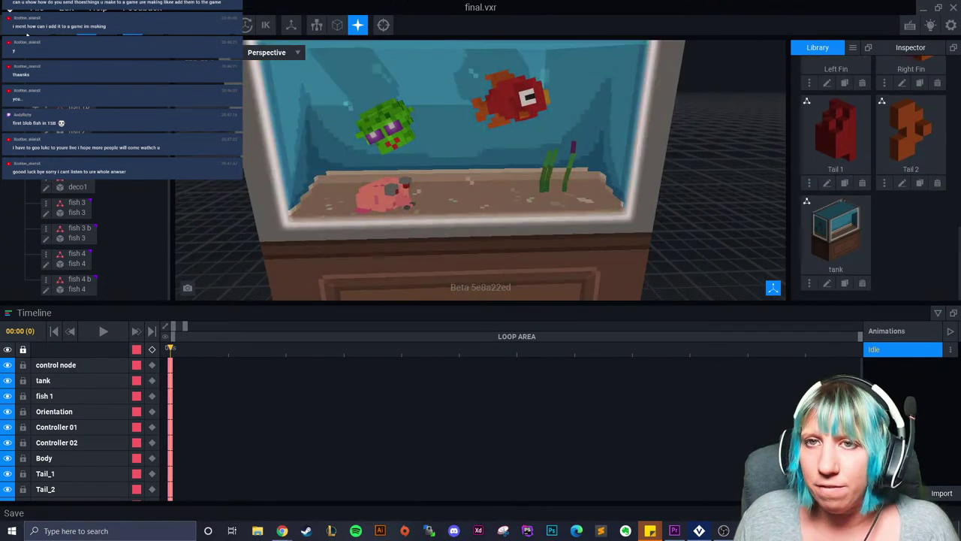
{"action": "left_click", "coordinate": [13, 25]}
{"action": "key", "text": "Return"}
- Reopen the aquarium asset final.vxr from the recent animated assets
{"action": "left_click", "coordinate": [75, 99]}
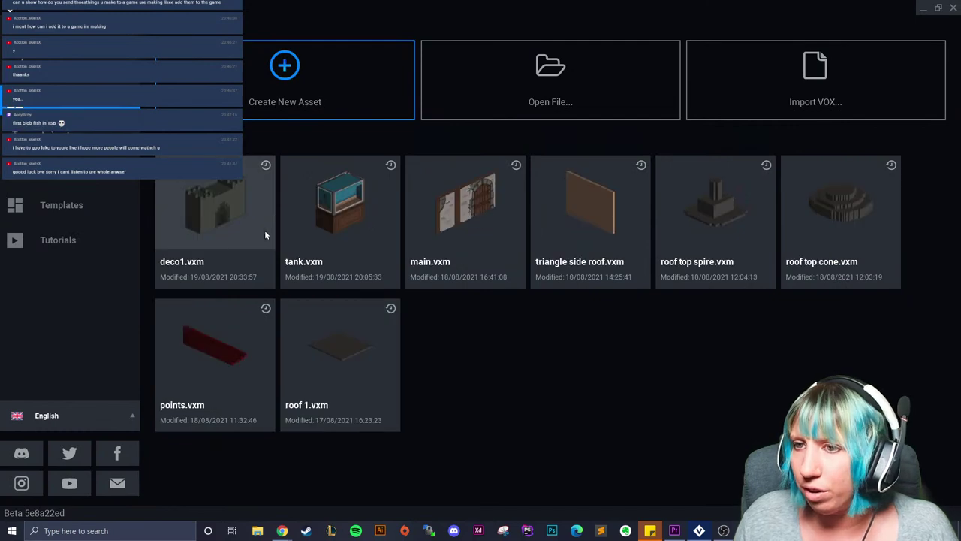
{"action": "left_click", "coordinate": [76, 135]}
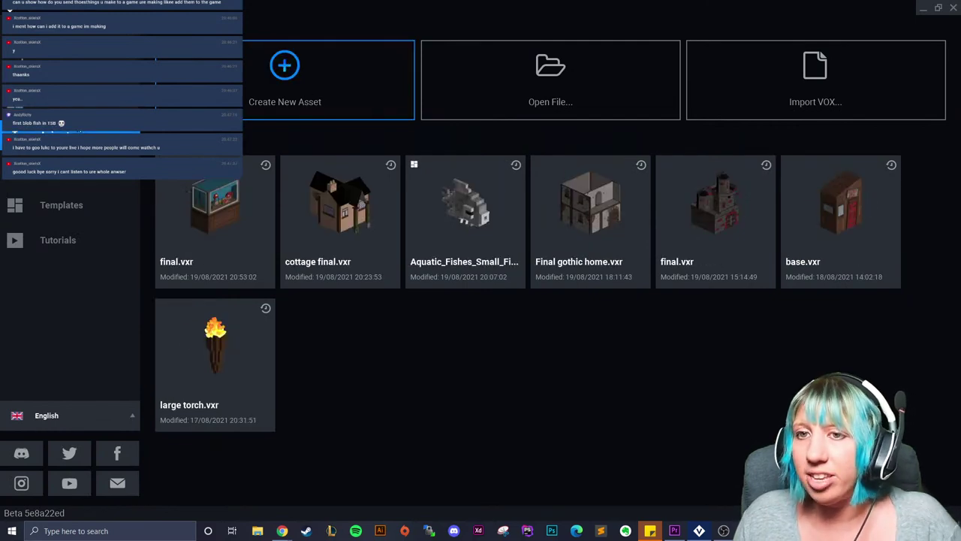
{"action": "left_click", "coordinate": [220, 239]}
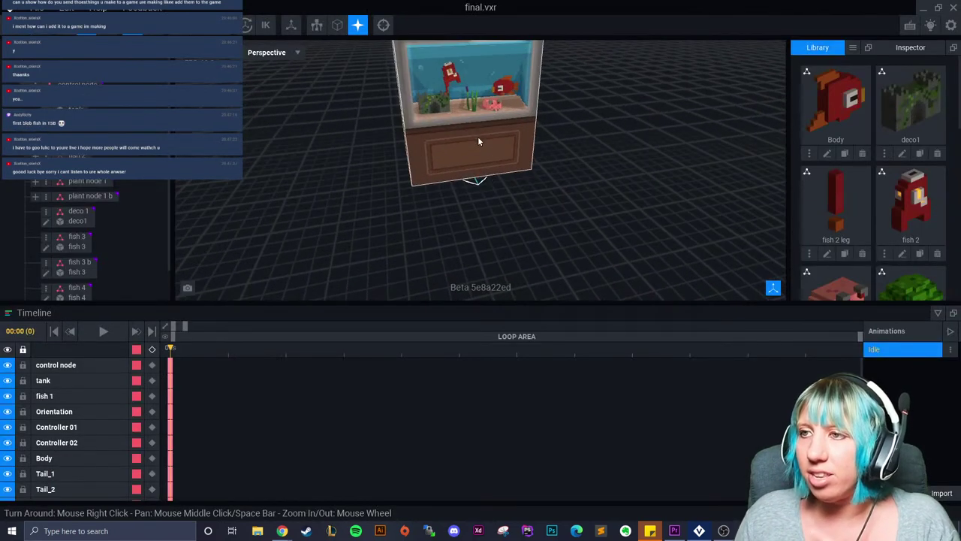
- Examine the whole aquarium from several angles to judge how the fish, plants and castle decoration are arranged
{"action": "middle_click_drag", "start_coordinate": [402, 47], "coordinate": [409, 82]}
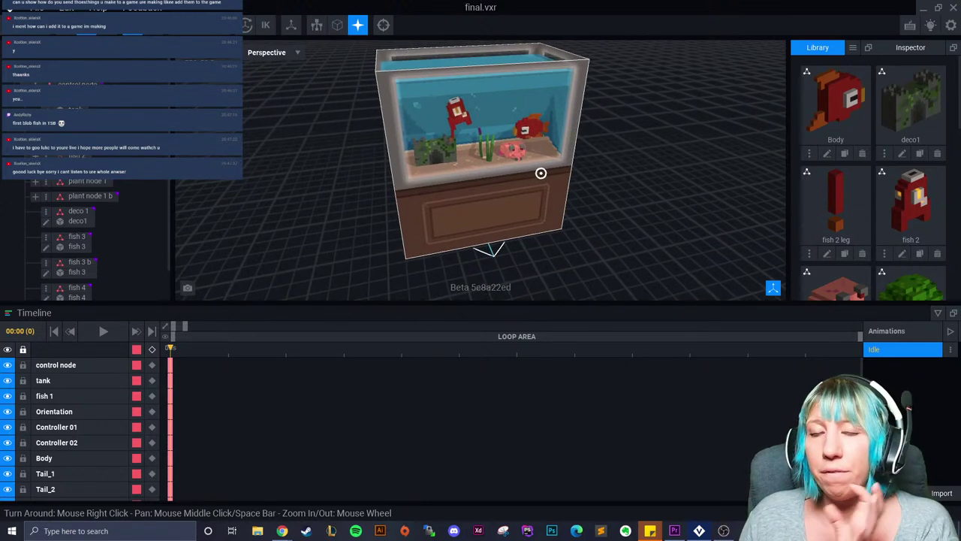
{"action": "right_click_drag", "start_coordinate": [541, 173], "coordinate": [545, 179]}
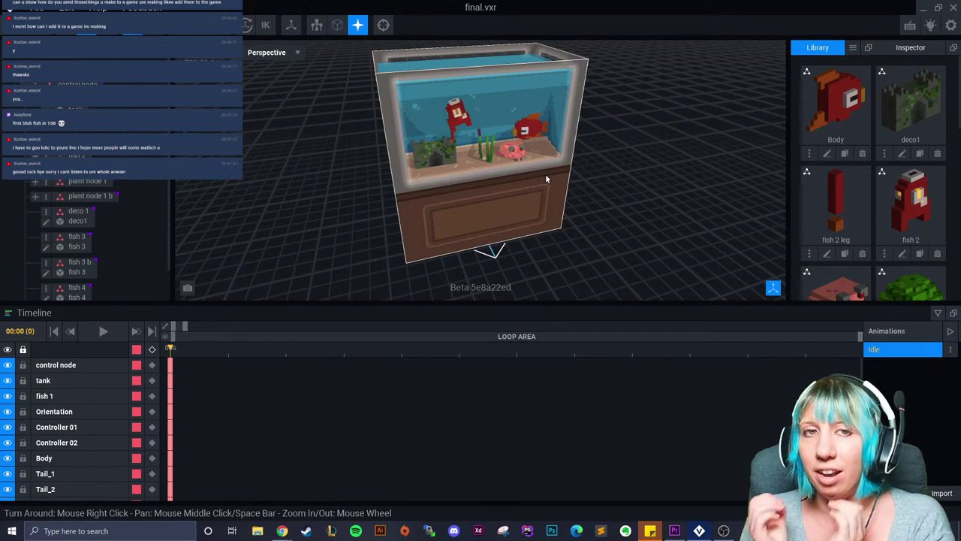
{"action": "right_click_drag", "start_coordinate": [546, 178], "coordinate": [460, 88]}
{"action": "right_click_drag", "start_coordinate": [503, 174], "coordinate": [461, 214]}
{"action": "scroll", "coordinate": [498, 232], "scroll_direction": "down", "scroll_amount": 3}
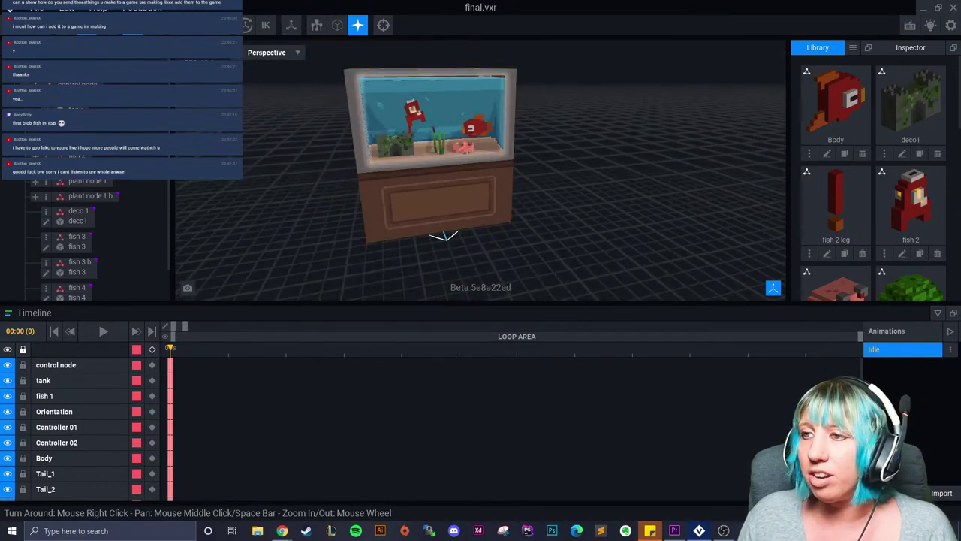
{"action": "left_click", "coordinate": [403, 201]}
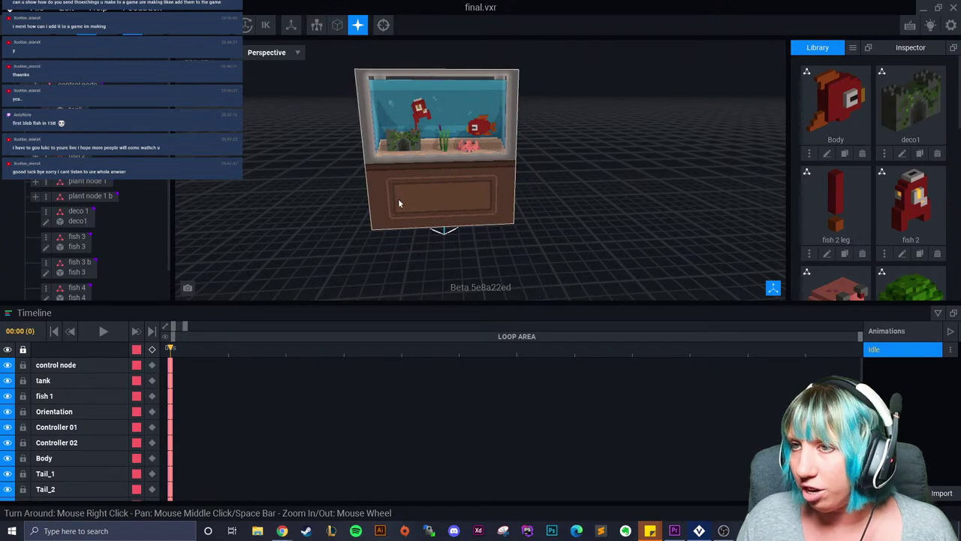
{"action": "right_click_drag", "start_coordinate": [403, 201], "coordinate": [455, 191]}
{"action": "right_click_drag", "start_coordinate": [465, 120], "coordinate": [393, 200]}
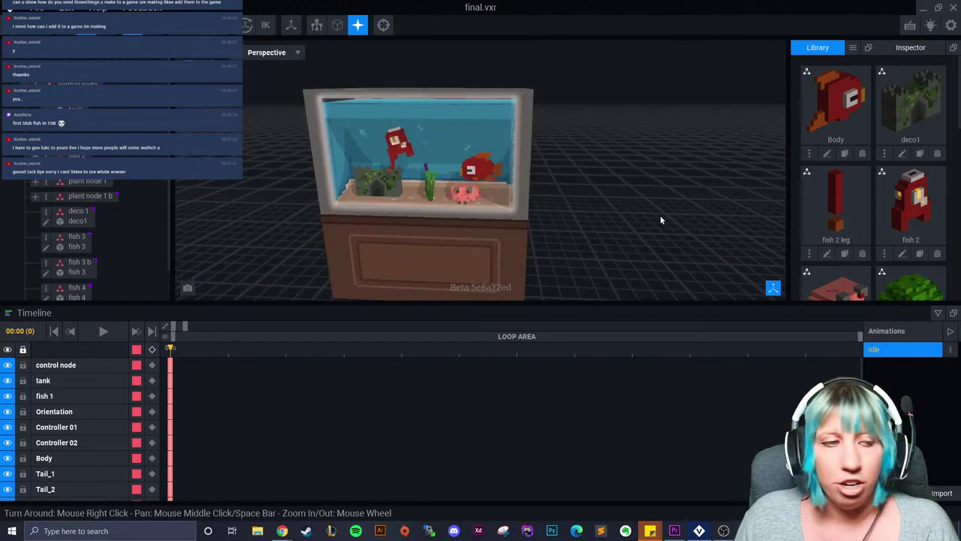
{"action": "right_click_drag", "start_coordinate": [500, 124], "coordinate": [410, 116]}
{"action": "scroll", "coordinate": [447, 84], "scroll_direction": "up", "scroll_amount": 2}
{"action": "right_click_drag", "start_coordinate": [482, 111], "coordinate": [479, 144]}
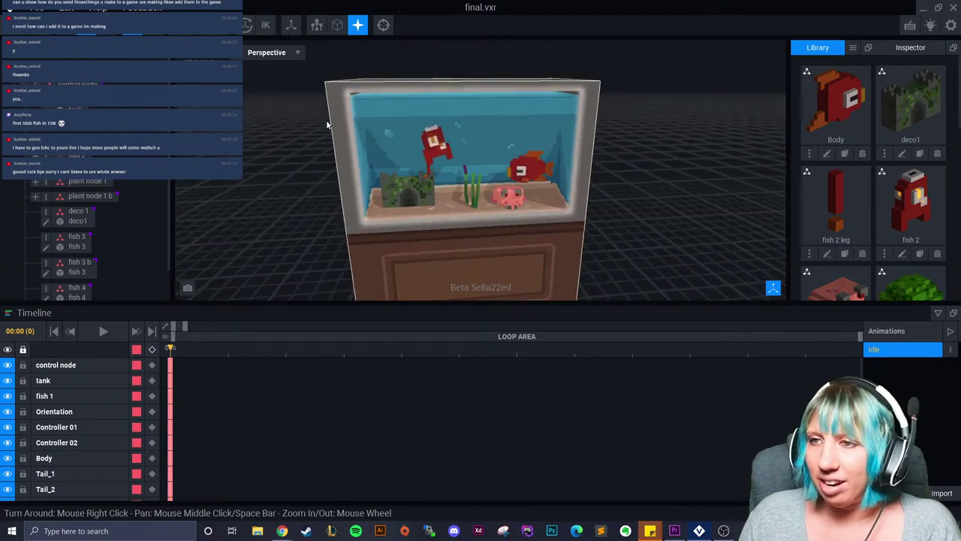
- Close final.vxr with its changes saved and create a new voxel model named "deco 2" in the aquarium folder
{"action": "left_click", "coordinate": [14, 25]}
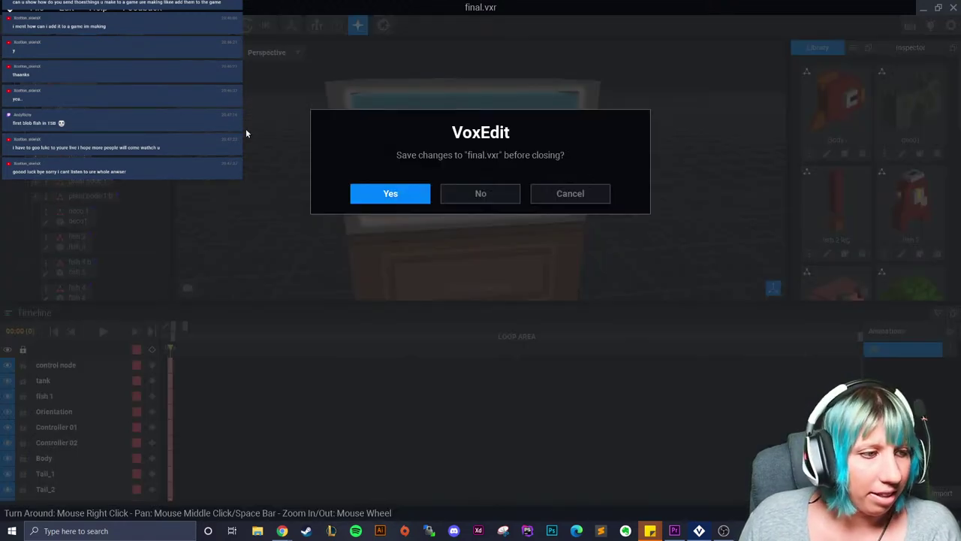
{"action": "left_click", "coordinate": [416, 191]}
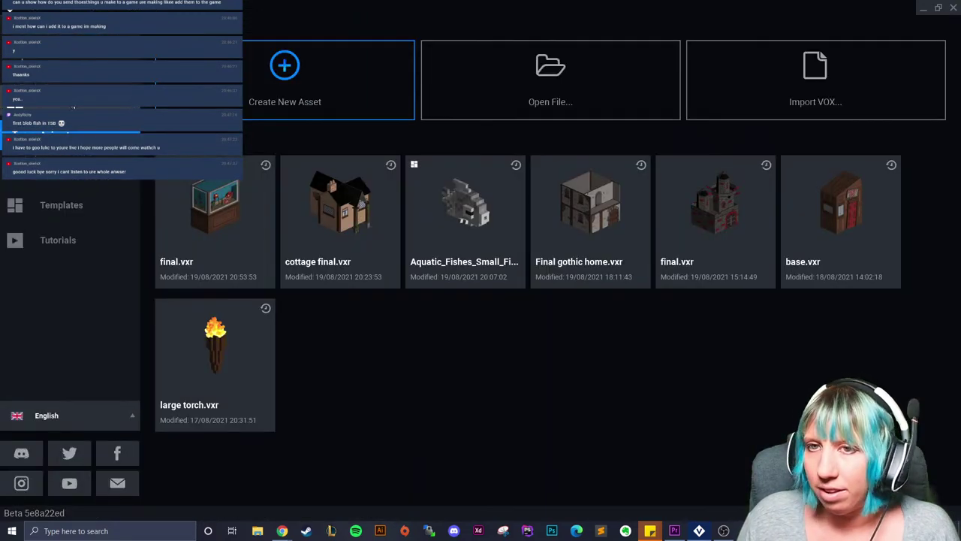
{"action": "left_click", "coordinate": [321, 117]}
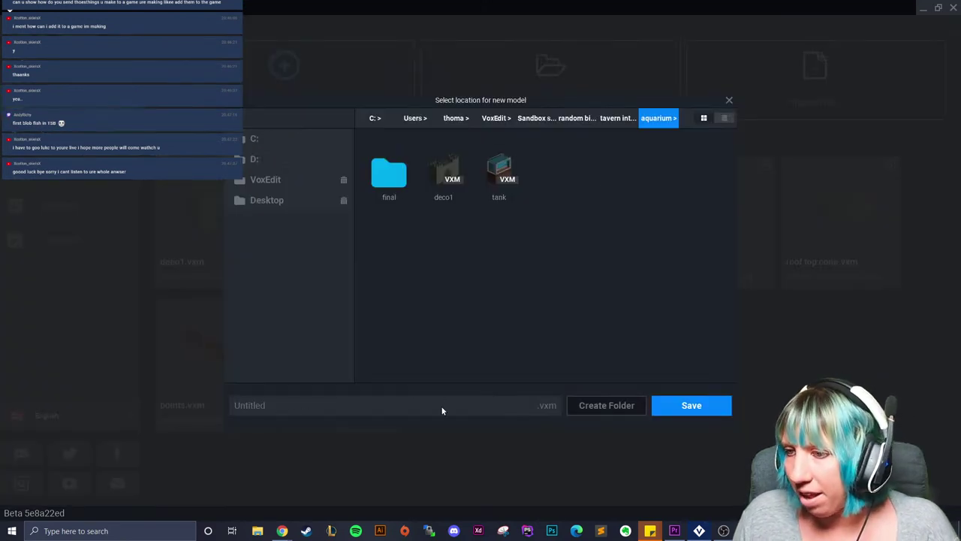
{"action": "type", "text": "deco 2"}
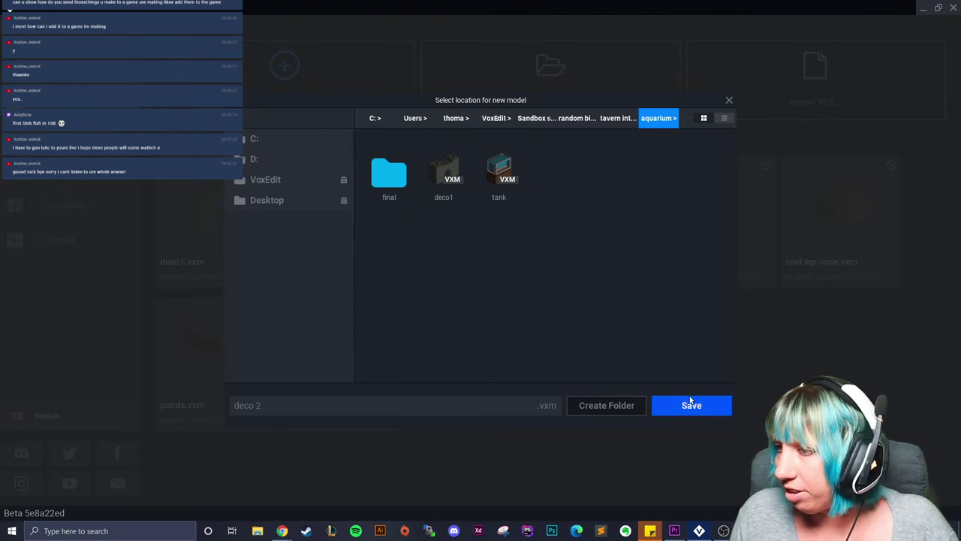
{"action": "left_click", "coordinate": [708, 405]}
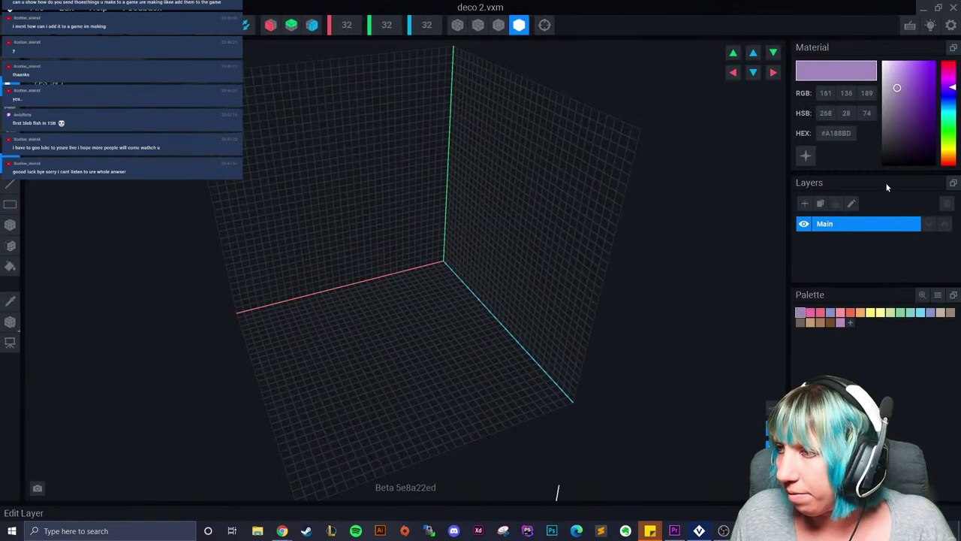
- Load the "USE THISSBExtendedVoxEditPalett..." PNG from the Downloads folder as the colour palette of deco 2
{"action": "left_click", "coordinate": [938, 295]}
{"action": "left_click", "coordinate": [897, 321]}
{"action": "left_click", "coordinate": [290, 139]}
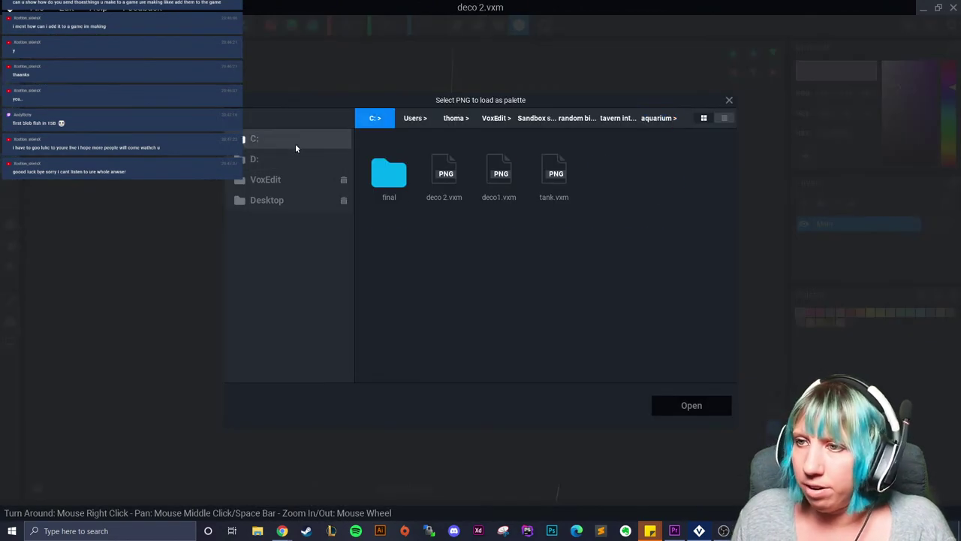
{"action": "double_click", "coordinate": [553, 315]}
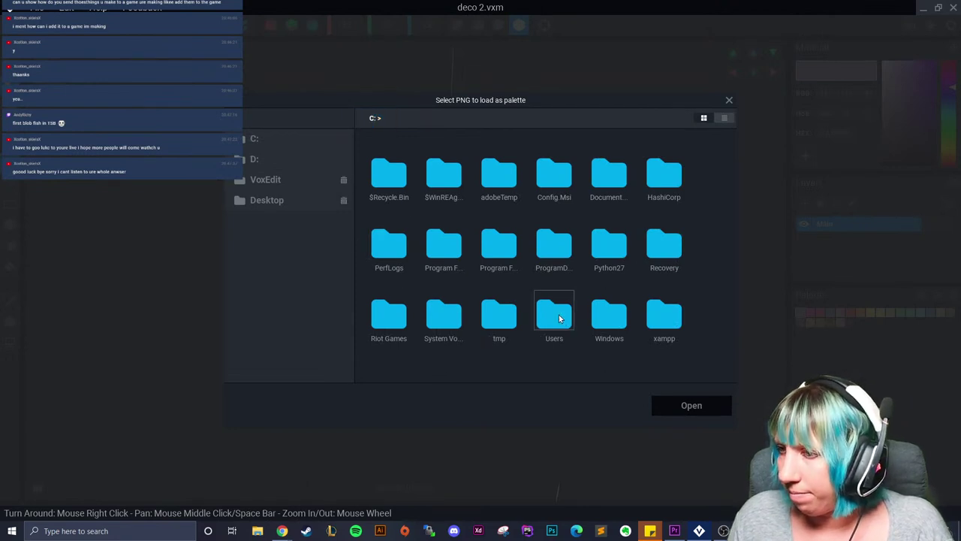
{"action": "double_click", "coordinate": [667, 180]}
{"action": "scroll", "coordinate": [515, 294], "scroll_direction": "down", "scroll_amount": 1}
{"action": "double_click", "coordinate": [446, 336]}
{"action": "scroll", "coordinate": [616, 346], "scroll_direction": "down", "scroll_amount": 10}
{"action": "left_click", "coordinate": [565, 346]}
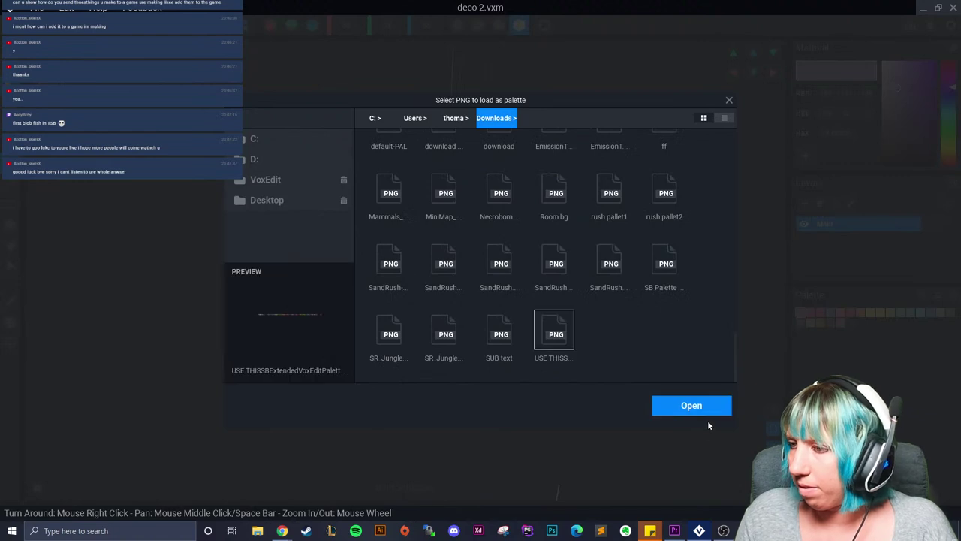
{"action": "left_click", "coordinate": [692, 406]}
{"action": "right_click_drag", "start_coordinate": [538, 318], "coordinate": [525, 353]}
{"action": "scroll", "coordinate": [526, 353], "scroll_direction": "down", "scroll_amount": 1}
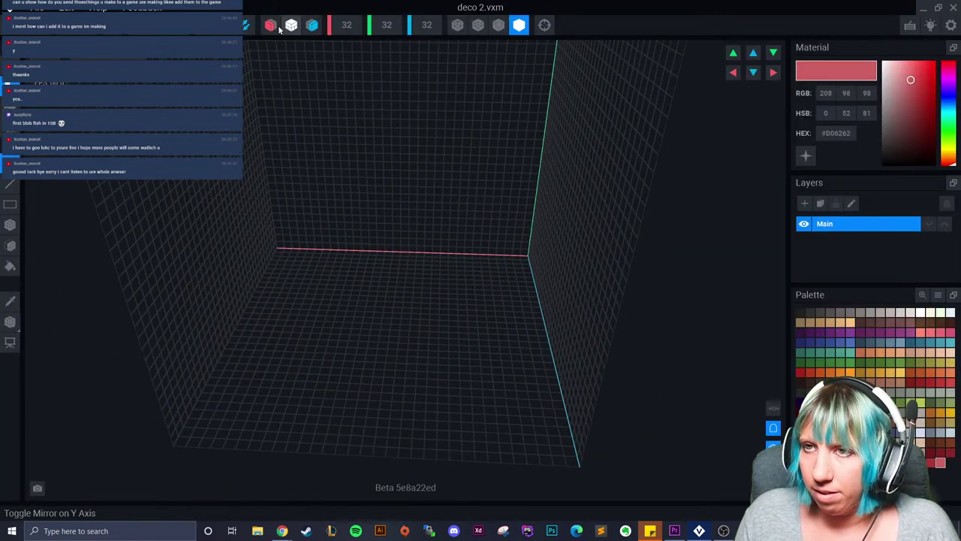
- Mirror the model on the X and Z axes and draw a small green (#486E2C) box at the centre of the floor
{"action": "left_click", "coordinate": [272, 25]}
{"action": "left_click", "coordinate": [314, 27]}
{"action": "right_click_drag", "start_coordinate": [139, 220], "coordinate": [556, 329]}
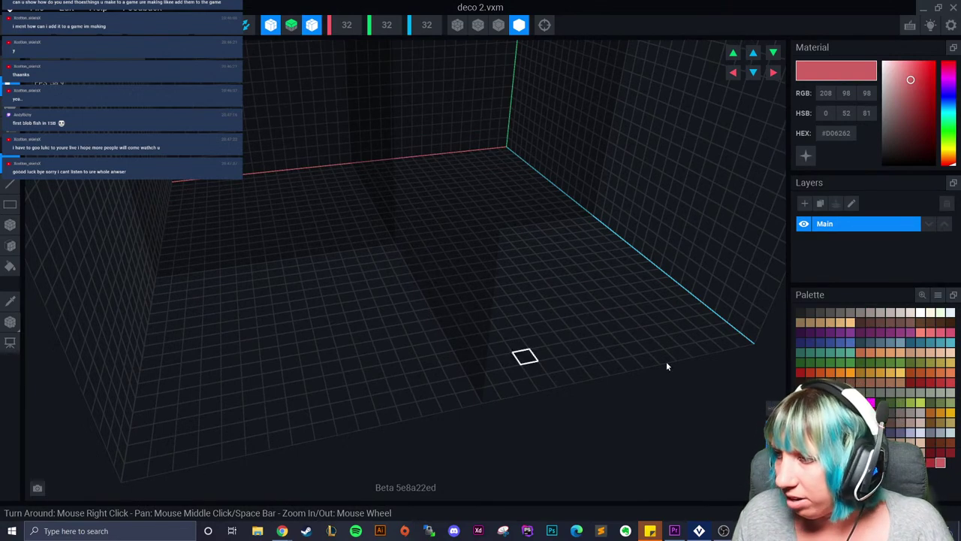
{"action": "left_click", "coordinate": [880, 362]}
{"action": "right_click_drag", "start_coordinate": [440, 302], "coordinate": [233, 229]}
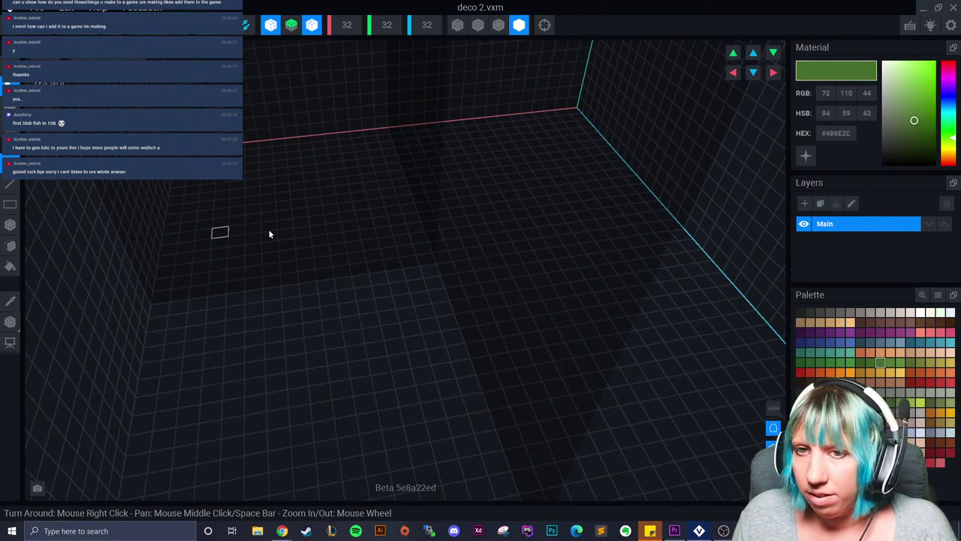
{"action": "left_click", "coordinate": [10, 224]}
{"action": "left_click_drag", "start_coordinate": [429, 268], "coordinate": [412, 280]}
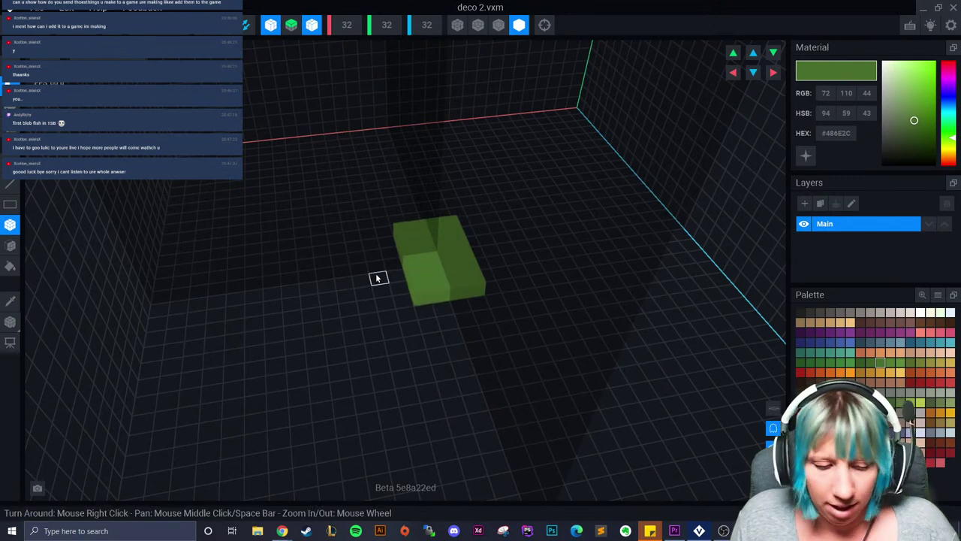
{"action": "key", "text": "ctrl+z"}
{"action": "left_click", "coordinate": [434, 273]}
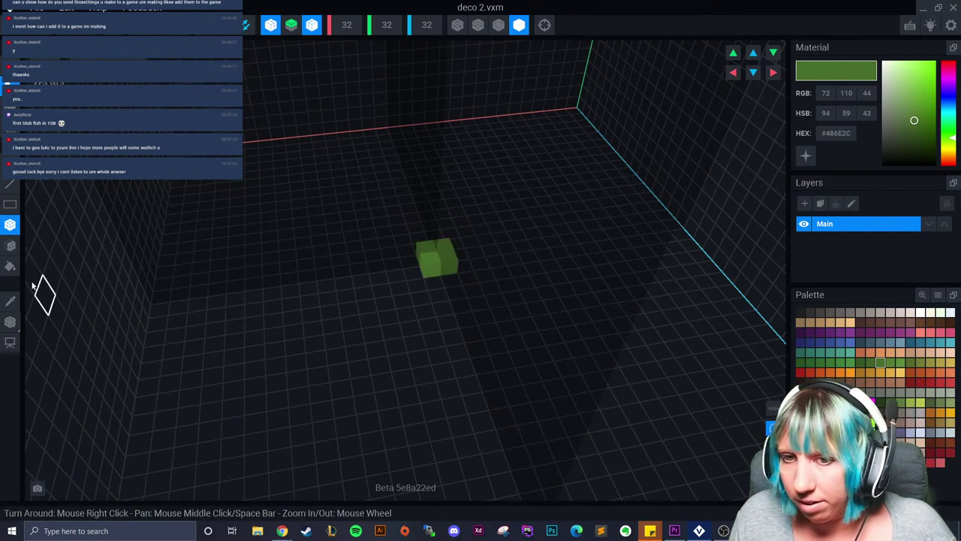
- Extrude the central green box upward into a column
{"action": "left_click", "coordinate": [10, 246]}
{"action": "left_click", "coordinate": [426, 260]}
{"action": "left_click", "coordinate": [432, 246]}
{"action": "left_click", "coordinate": [433, 244]}
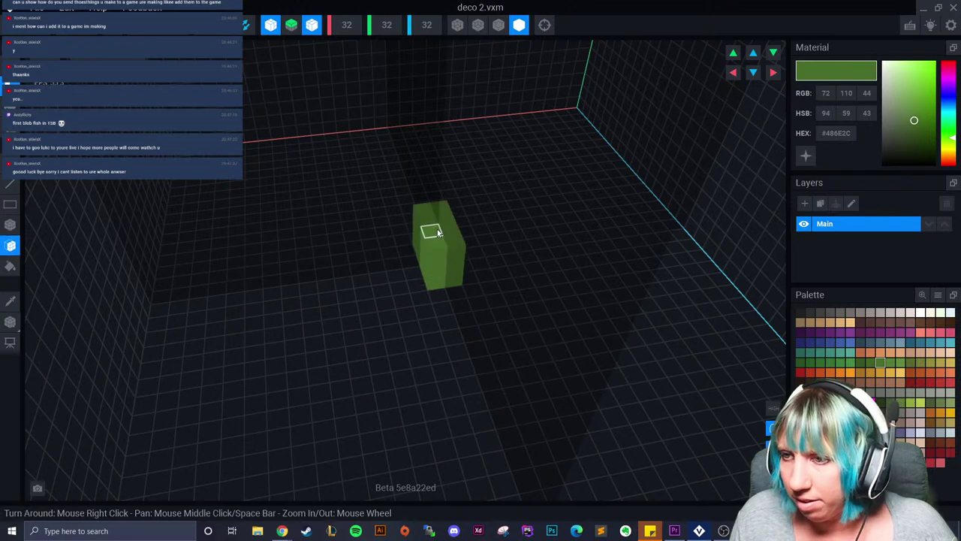
{"action": "key", "text": "ctrl+z"}
{"action": "left_click", "coordinate": [432, 231]}
{"action": "right_click_drag", "start_coordinate": [409, 261], "coordinate": [524, 316]}
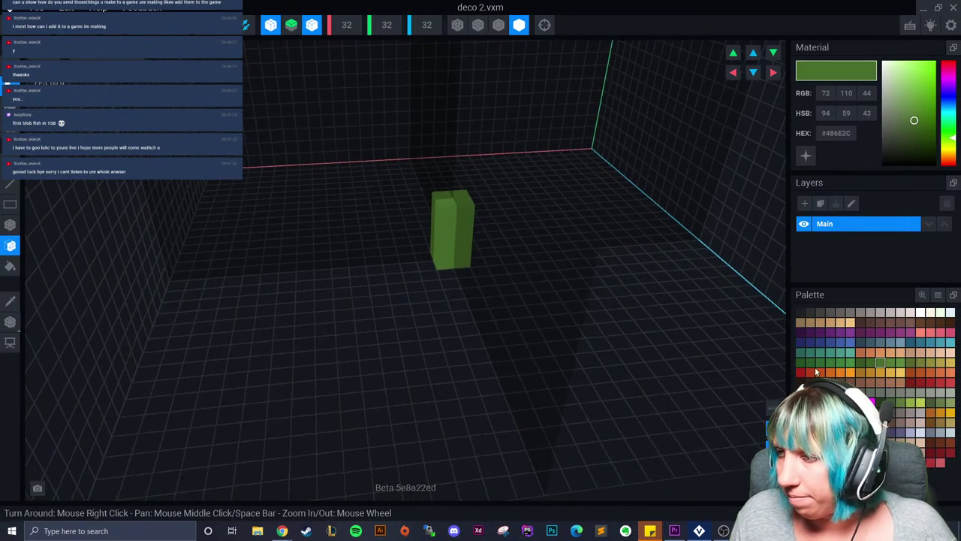
- Add mirrored lighter green (#547C34) boxes on both sides of the column and extrude their tops upward
{"action": "left_click", "coordinate": [891, 363]}
{"action": "left_click", "coordinate": [10, 224]}
{"action": "left_click_drag", "start_coordinate": [407, 258], "coordinate": [398, 271]}
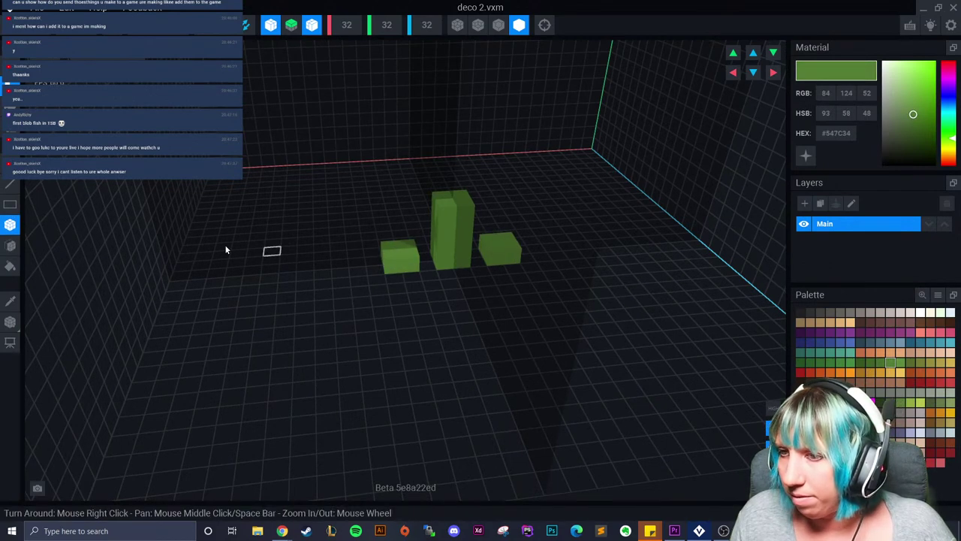
{"action": "left_click", "coordinate": [9, 245]}
{"action": "left_click_drag", "start_coordinate": [404, 249], "coordinate": [404, 248]}
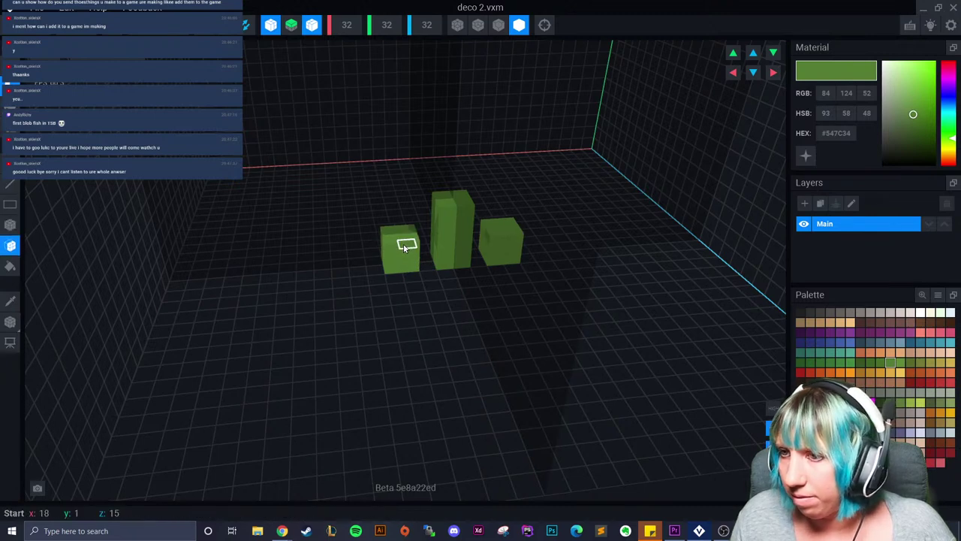
- Extend the two side blocks upward in the darker greens #486E2C and #406227
{"action": "left_click", "coordinate": [881, 363]}
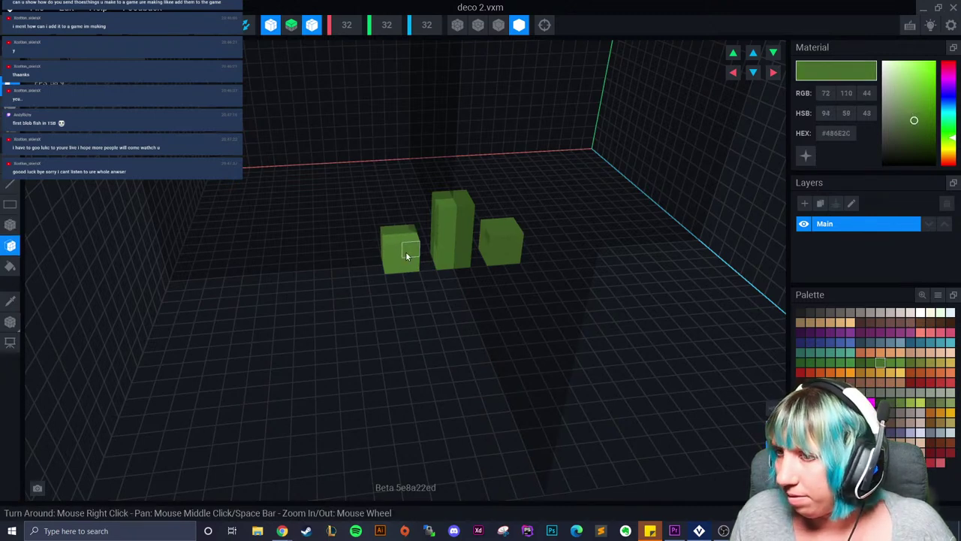
{"action": "left_click", "coordinate": [871, 363]}
{"action": "mouse_move", "coordinate": [407, 216]}
{"action": "right_mouse_down"}
{"action": "mouse_move", "coordinate": [438, 262]}
{"action": "mouse_move", "coordinate": [413, 220]}
{"action": "right_mouse_up"}
{"action": "right_click_drag", "start_coordinate": [472, 274], "coordinate": [446, 298]}
{"action": "scroll", "coordinate": [446, 298], "scroll_direction": "up", "scroll_amount": 3}
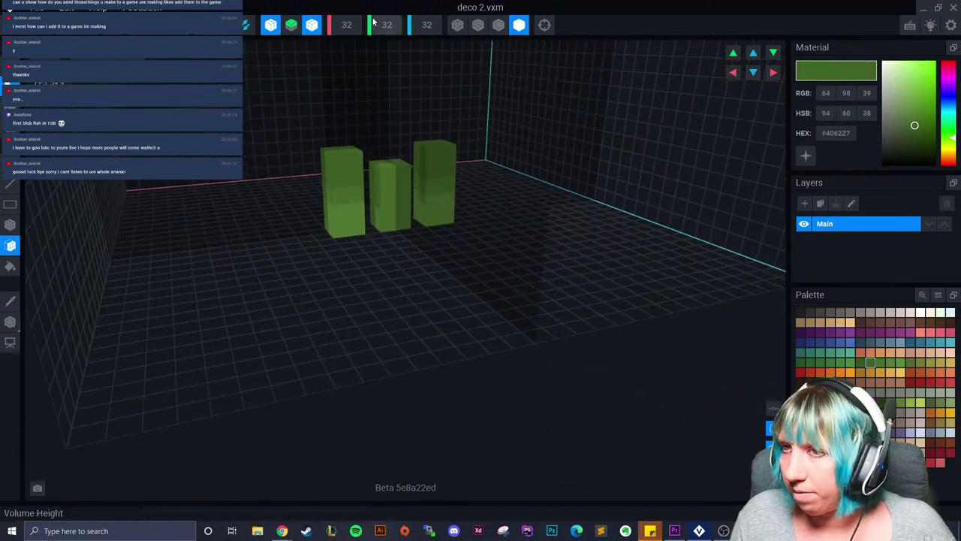
- Turn off X and Z mirroring and erase all three green pillars
{"action": "left_click", "coordinate": [311, 25]}
{"action": "left_click", "coordinate": [272, 25]}
{"action": "right_click_drag", "start_coordinate": [306, 77], "coordinate": [412, 251]}
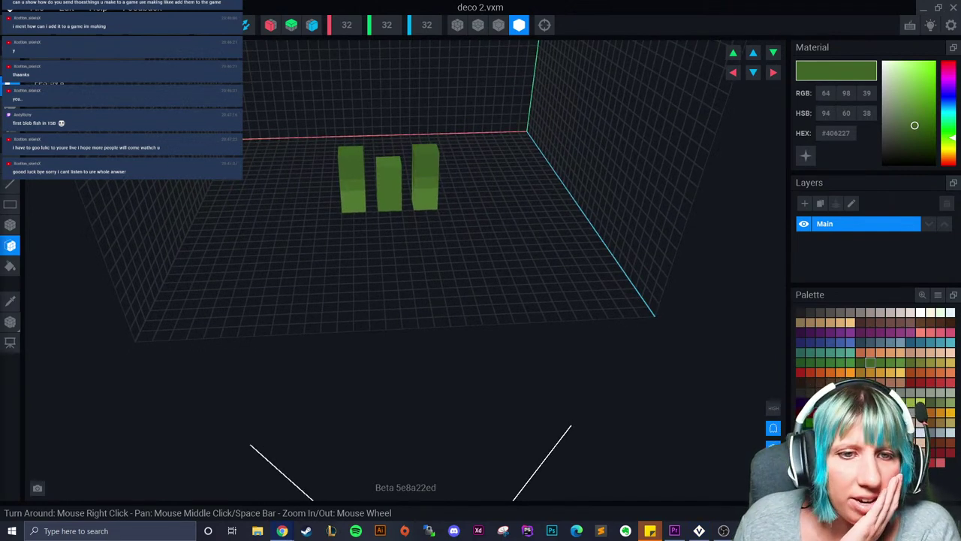
{"action": "right_click_drag", "start_coordinate": [352, 214], "coordinate": [354, 225]}
{"action": "scroll", "coordinate": [355, 226], "scroll_direction": "up", "scroll_amount": 1}
{"action": "left_click", "coordinate": [9, 225]}
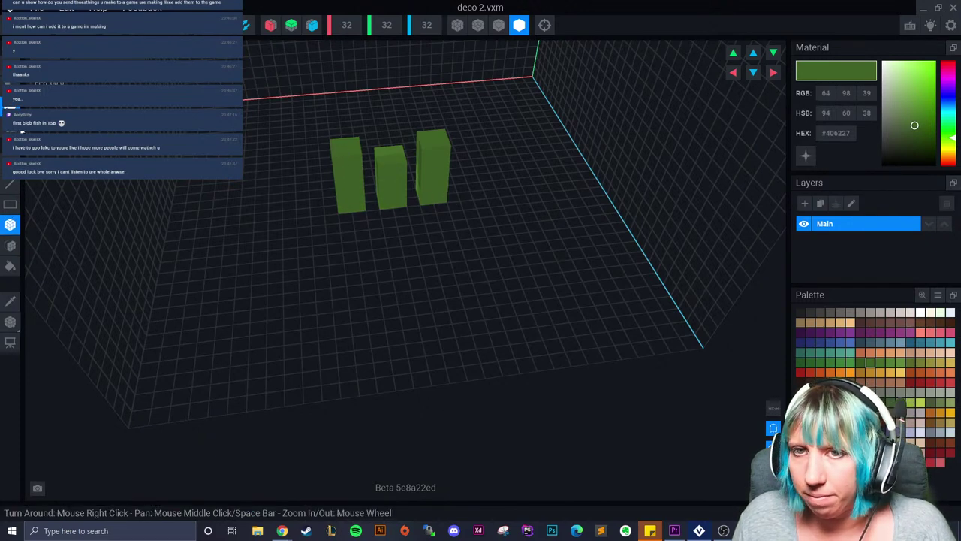
{"action": "left_click_drag", "start_coordinate": [322, 154], "coordinate": [454, 210]}
{"action": "scroll", "coordinate": [369, 241], "scroll_direction": "up", "scroll_amount": 1}
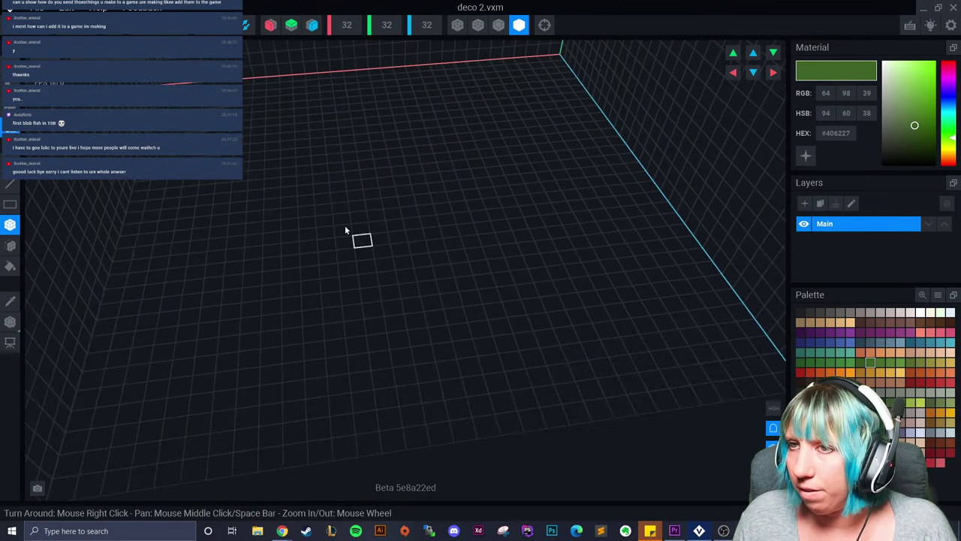
- Draw a 4 by 4 block in purple #4D0862 mirrored on X and Z, and extrude it to 3 voxels high with mirroring off
{"action": "left_click", "coordinate": [272, 30]}
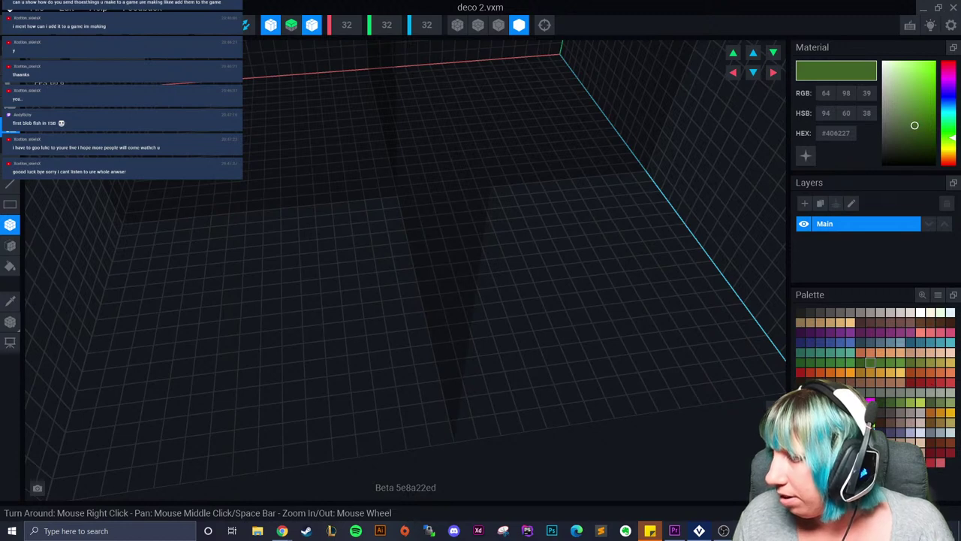
{"action": "left_click", "coordinate": [861, 402]}
{"action": "right_click_drag", "start_coordinate": [449, 284], "coordinate": [464, 282]}
{"action": "left_click", "coordinate": [851, 403]}
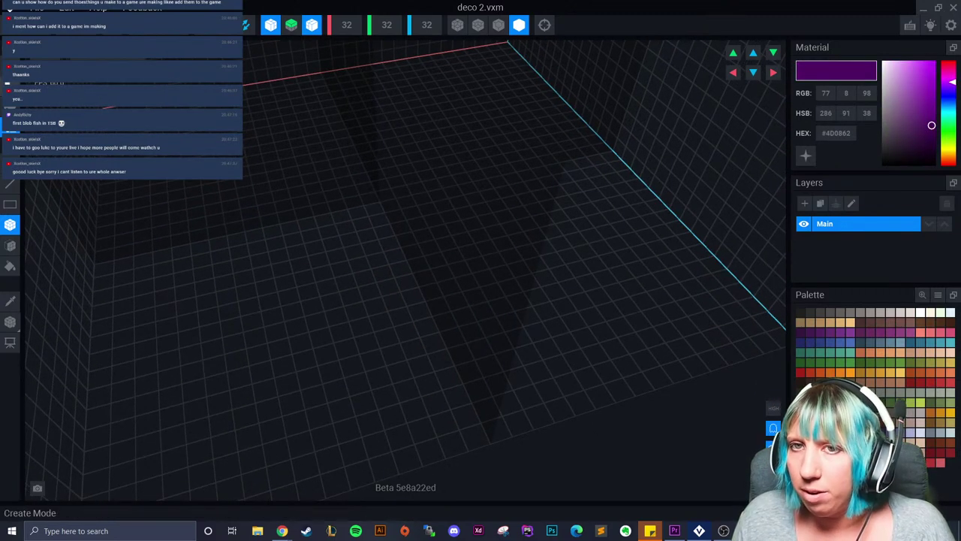
{"action": "left_click_drag", "start_coordinate": [400, 179], "coordinate": [367, 225]}
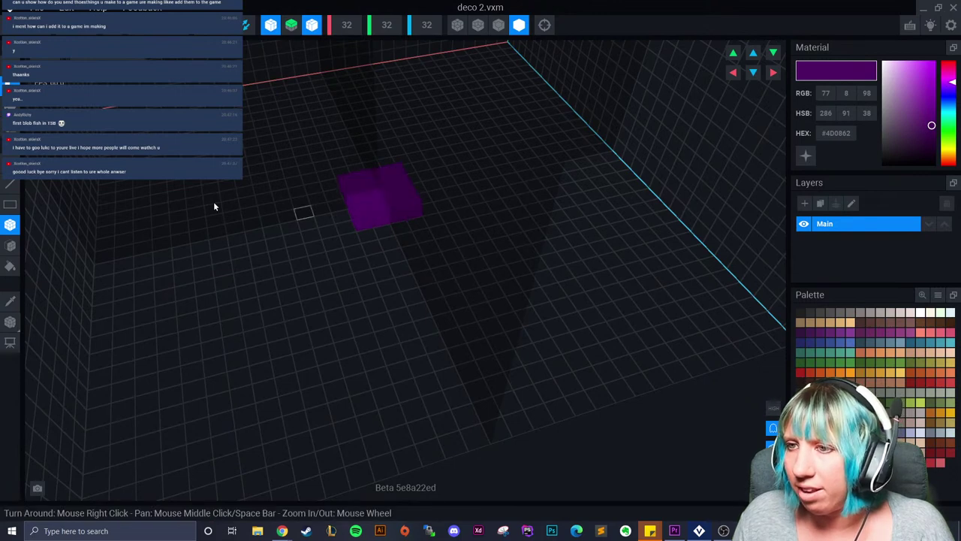
{"action": "left_click", "coordinate": [270, 25]}
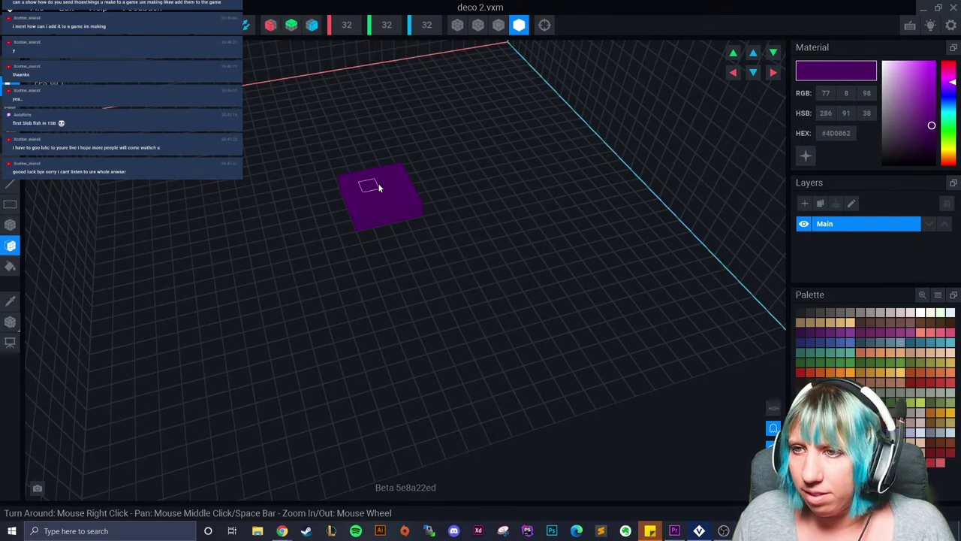
{"action": "right_click_drag", "start_coordinate": [335, 223], "coordinate": [392, 300]}
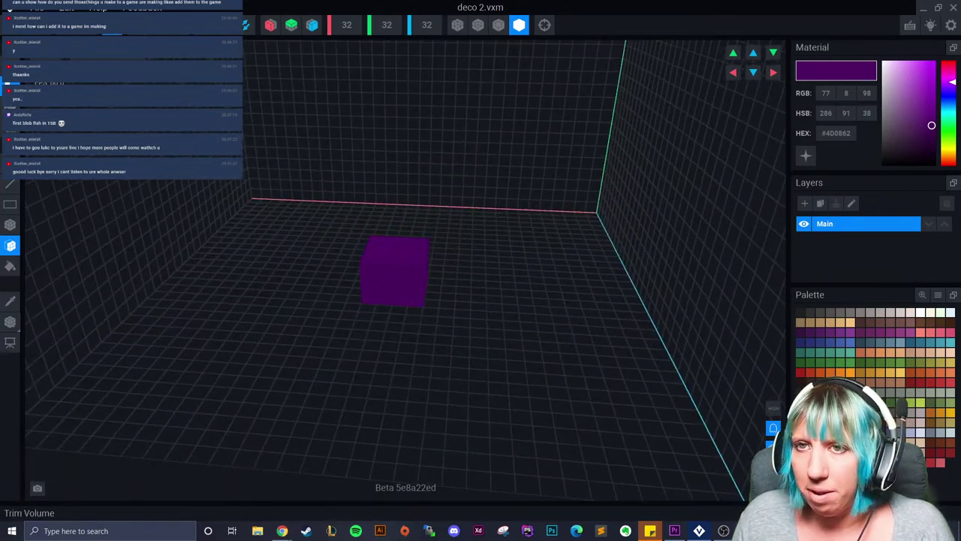
- Close deco 2.vxm with its changes saved and reopen final.vxr from the recent animated assets
{"action": "left_click", "coordinate": [11, 8]}
{"action": "left_click", "coordinate": [390, 193]}
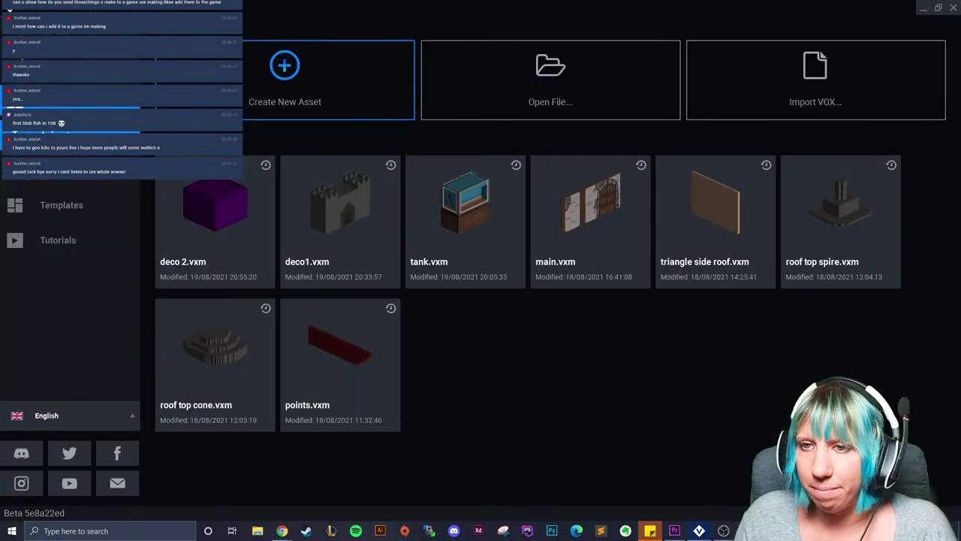
{"action": "left_click", "coordinate": [70, 135]}
{"action": "left_click", "coordinate": [234, 188]}
- Import the deco 2 model from the aquarium folder of the tavern interior builds into the asset library
{"action": "right_click", "coordinate": [848, 53]}
{"action": "left_click", "coordinate": [857, 77]}
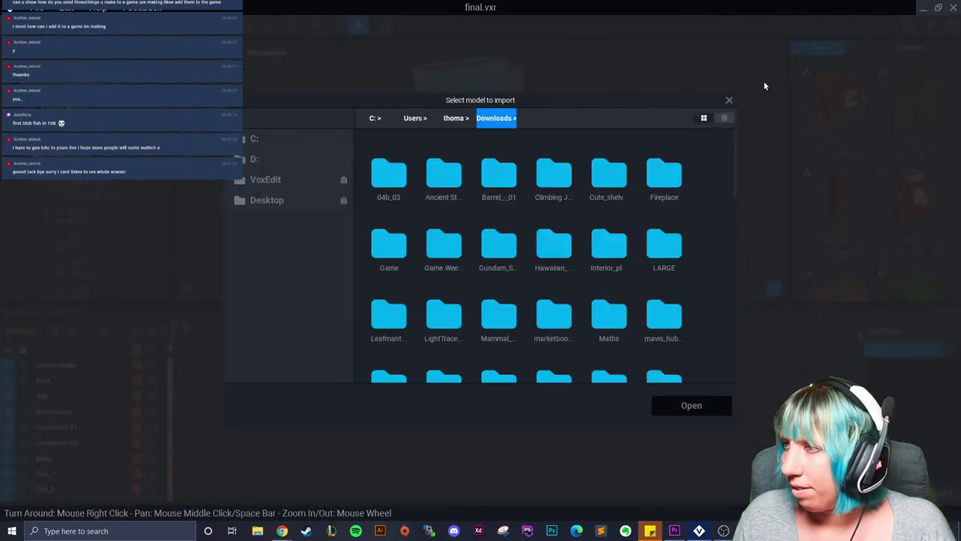
{"action": "left_click", "coordinate": [277, 181]}
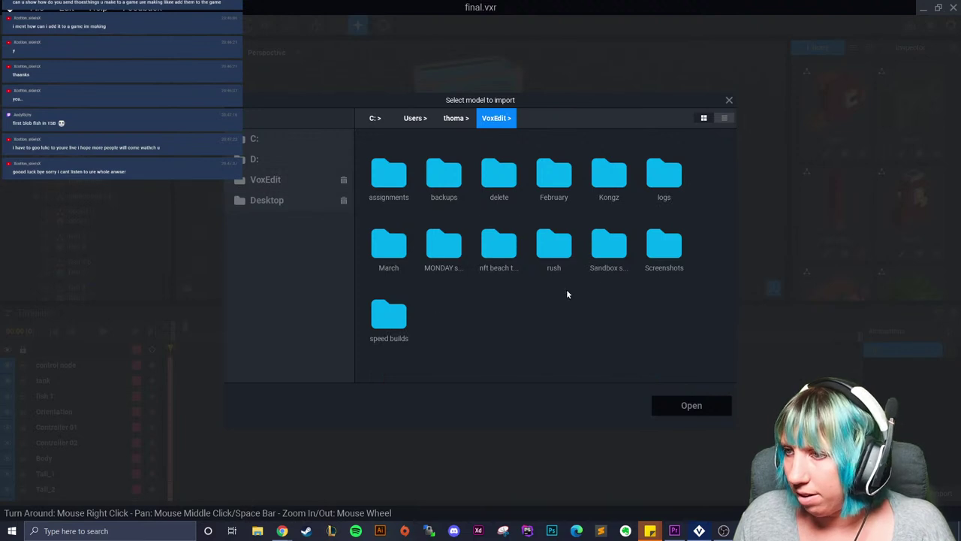
{"action": "double_click", "coordinate": [607, 221]}
{"action": "double_click", "coordinate": [607, 176]}
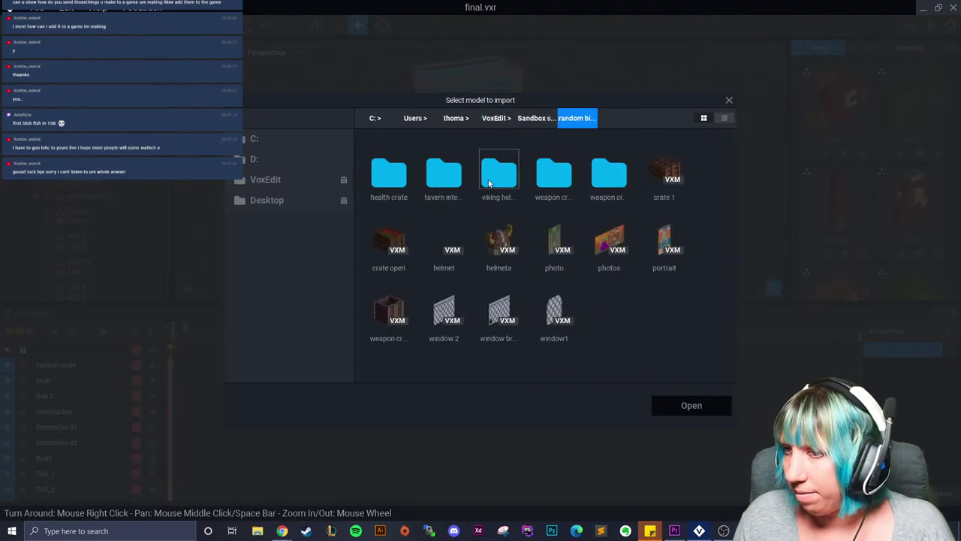
{"action": "double_click", "coordinate": [436, 182]}
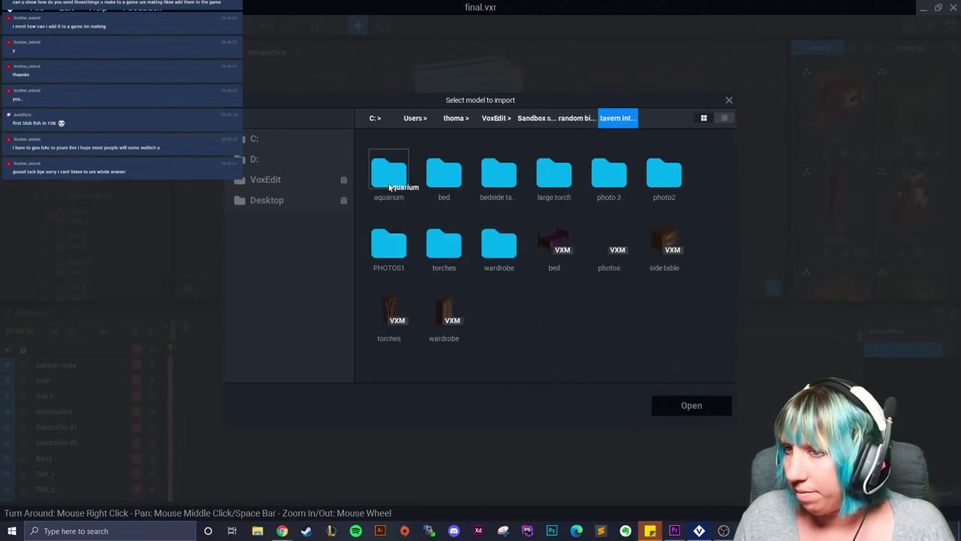
{"action": "double_click", "coordinate": [389, 187]}
{"action": "left_click", "coordinate": [443, 171]}
{"action": "left_click", "coordinate": [665, 406]}
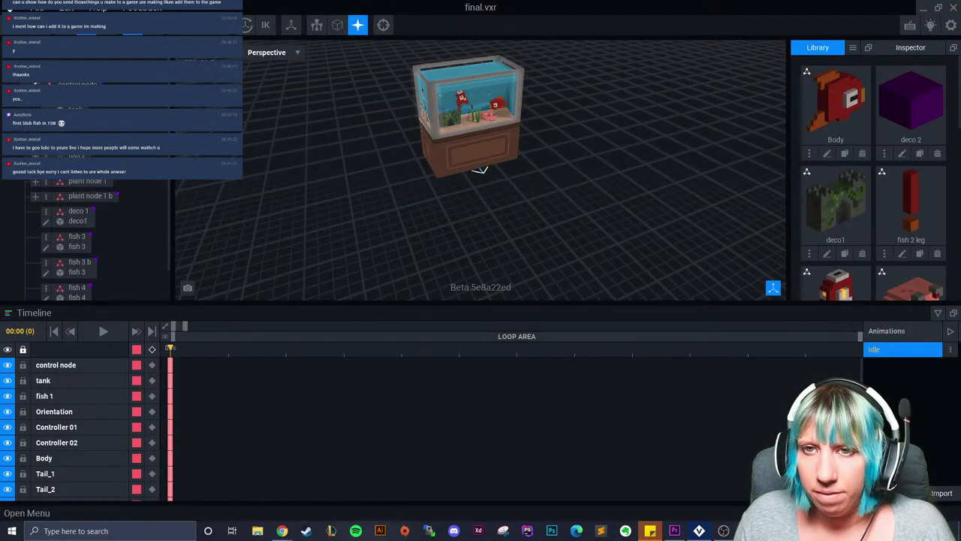
- Create a node named "deco 2" under the control node and give it a child node named "deco 2 main"
{"action": "left_click", "coordinate": [35, 84]}
{"action": "left_click", "coordinate": [71, 101]}
{"action": "type", "text": "deco 2"}
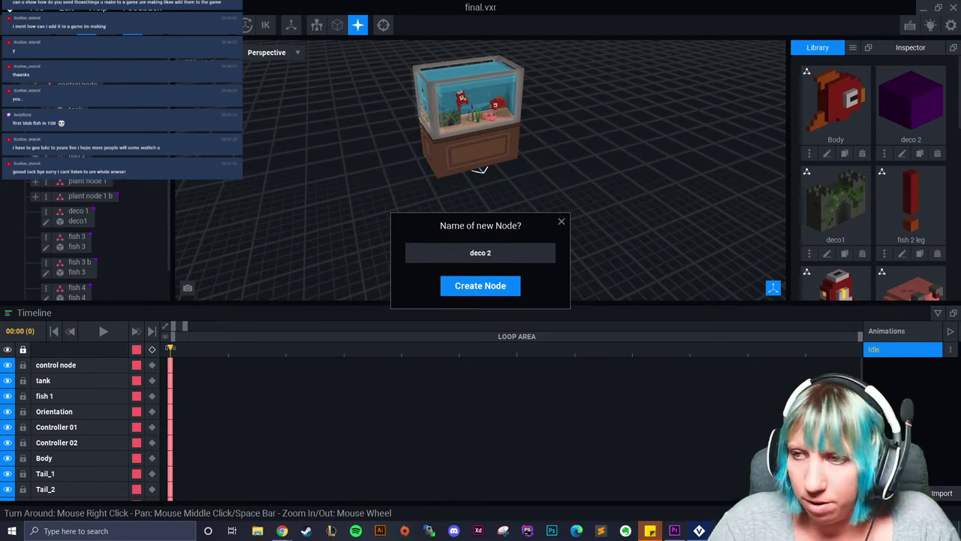
{"action": "key", "text": "Return"}
{"action": "scroll", "coordinate": [53, 270], "scroll_direction": "down", "scroll_amount": 2}
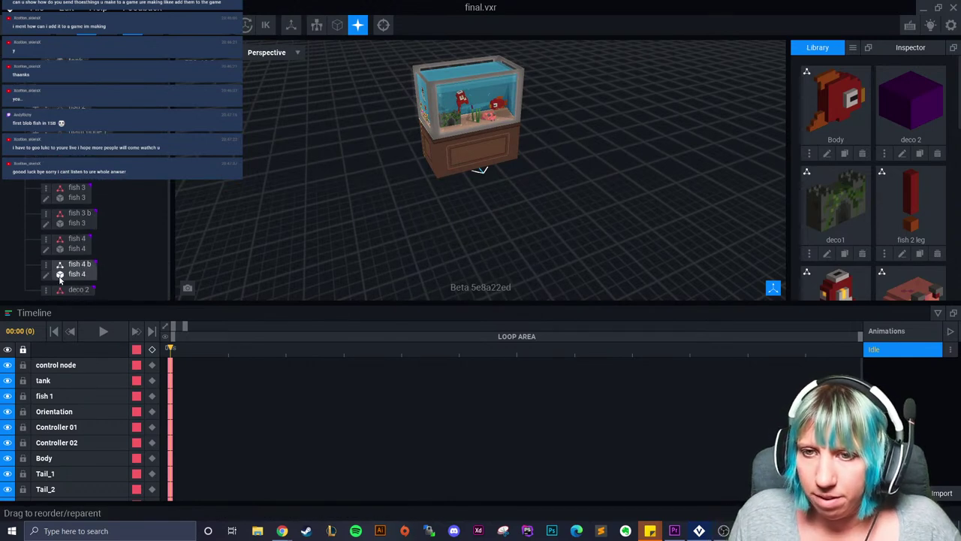
{"action": "right_click", "coordinate": [49, 293]}
{"action": "left_click", "coordinate": [123, 314]}
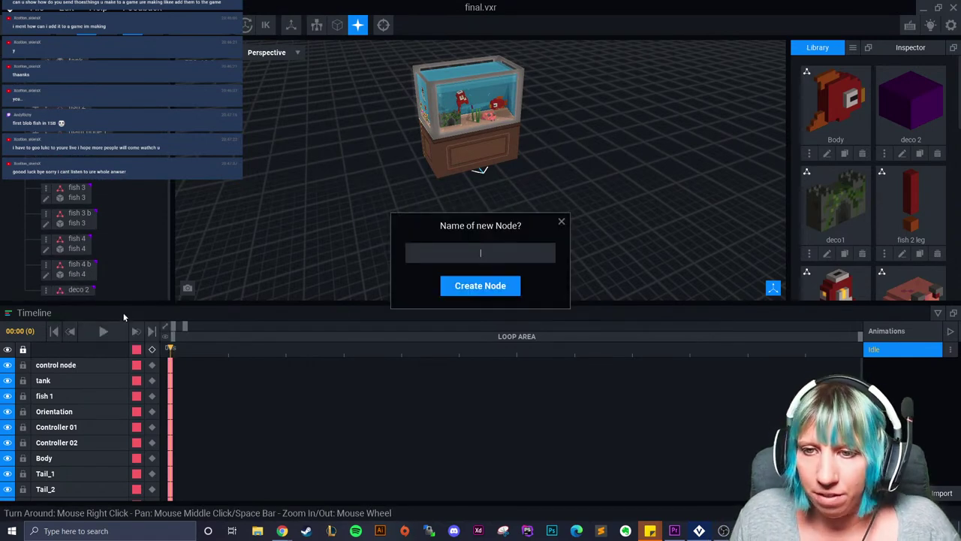
{"action": "type", "text": "deco 2 main"}
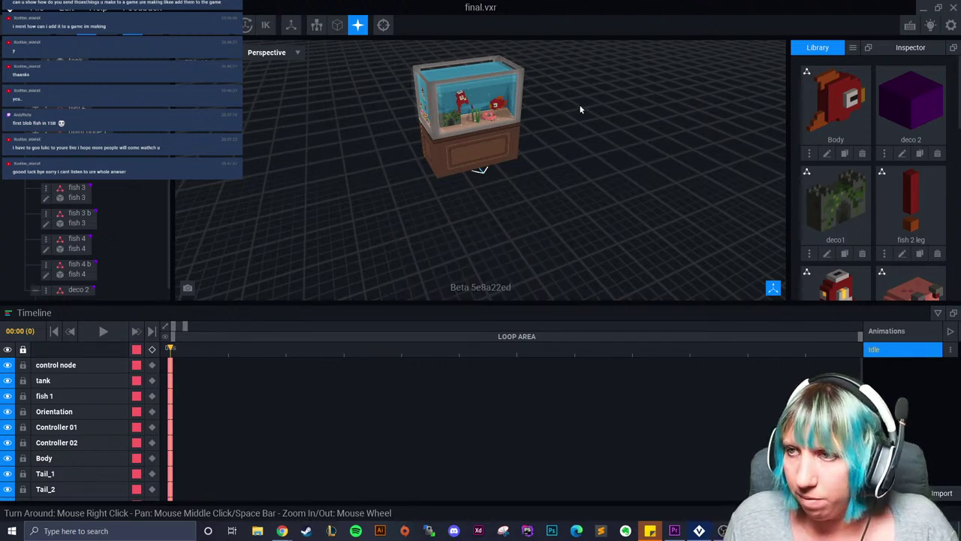
- Assign the deco 2 library model to the deco 2 main node
{"action": "scroll", "coordinate": [580, 109], "scroll_direction": "up", "scroll_amount": 5}
{"action": "middle_click_drag", "start_coordinate": [460, 123], "coordinate": [454, 206]}
{"action": "scroll", "coordinate": [124, 257], "scroll_direction": "down", "scroll_amount": 2}
{"action": "left_click_drag", "start_coordinate": [882, 137], "coordinate": [102, 291]}
- Move the deco 2 block across the tank and lower it onto the sand between the pink fish and the plants
{"action": "mouse_move", "coordinate": [449, 203]}
{"action": "mouse_move", "coordinate": [447, 201]}
{"action": "right_mouse_down"}
{"action": "mouse_move", "coordinate": [460, 182]}
{"action": "mouse_move", "coordinate": [433, 203]}
{"action": "right_mouse_up"}
{"action": "left_click_drag", "start_coordinate": [422, 211], "coordinate": [332, 208]}
{"action": "right_click_drag", "start_coordinate": [351, 220], "coordinate": [386, 230]}
{"action": "scroll", "coordinate": [383, 230], "scroll_direction": "up", "scroll_amount": 5}
{"action": "scroll", "coordinate": [382, 234], "scroll_direction": "down", "scroll_amount": 2}
{"action": "right_click_drag", "start_coordinate": [465, 181], "coordinate": [486, 141]}
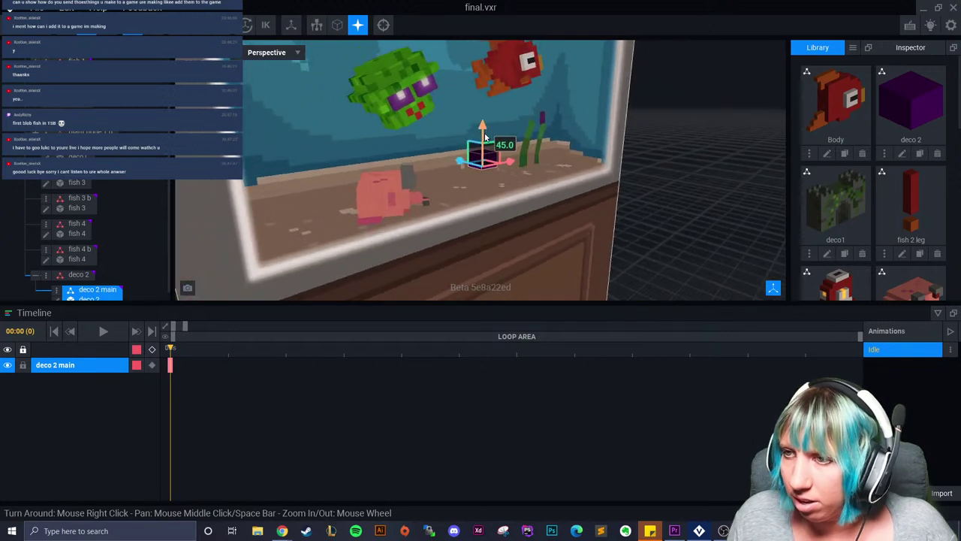
{"action": "left_click_drag", "start_coordinate": [485, 136], "coordinate": [483, 145]}
{"action": "right_click_drag", "start_coordinate": [629, 210], "coordinate": [603, 216]}
{"action": "scroll", "coordinate": [603, 216], "scroll_direction": "up", "scroll_amount": 3}
{"action": "left_click", "coordinate": [665, 208]}
{"action": "right_click_drag", "start_coordinate": [491, 210], "coordinate": [518, 232]}
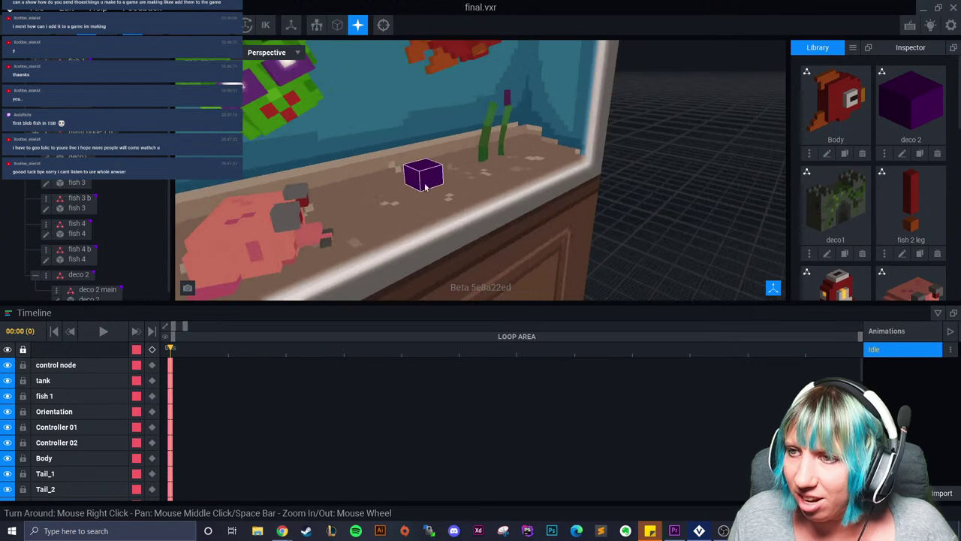
- Adjust the purple block's position on the sand by shifting it slightly along the Z axis
{"action": "left_click", "coordinate": [428, 179]}
{"action": "left_click_drag", "start_coordinate": [406, 177], "coordinate": [413, 187]}
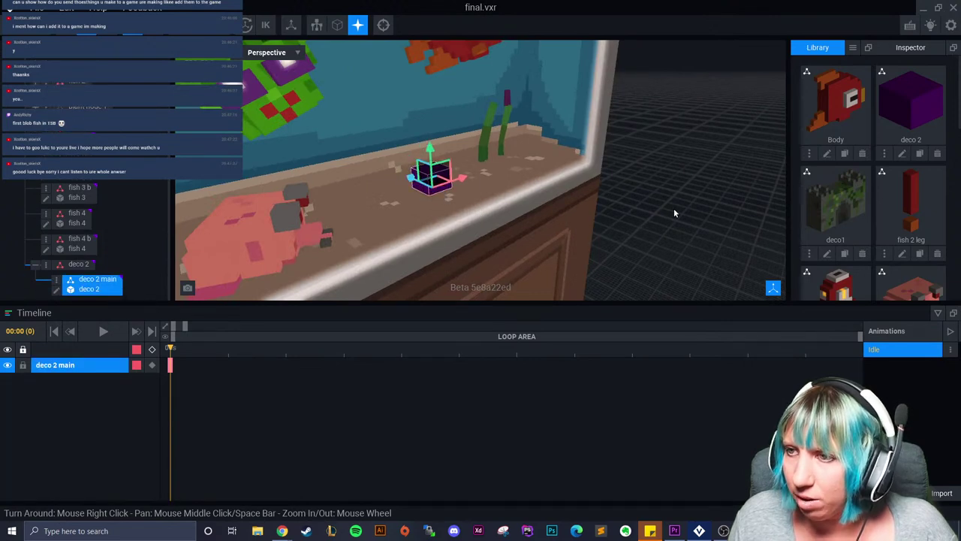
{"action": "left_click", "coordinate": [667, 213]}
{"action": "right_click_drag", "start_coordinate": [666, 213], "coordinate": [496, 194]}
{"action": "scroll", "coordinate": [357, 169], "scroll_direction": "up", "scroll_amount": 3}
{"action": "middle_click_drag", "start_coordinate": [356, 170], "coordinate": [380, 165]}
- Open the placed deco 2 model for voxel editing and set its volume width to 6 voxels
{"action": "left_click", "coordinate": [381, 156]}
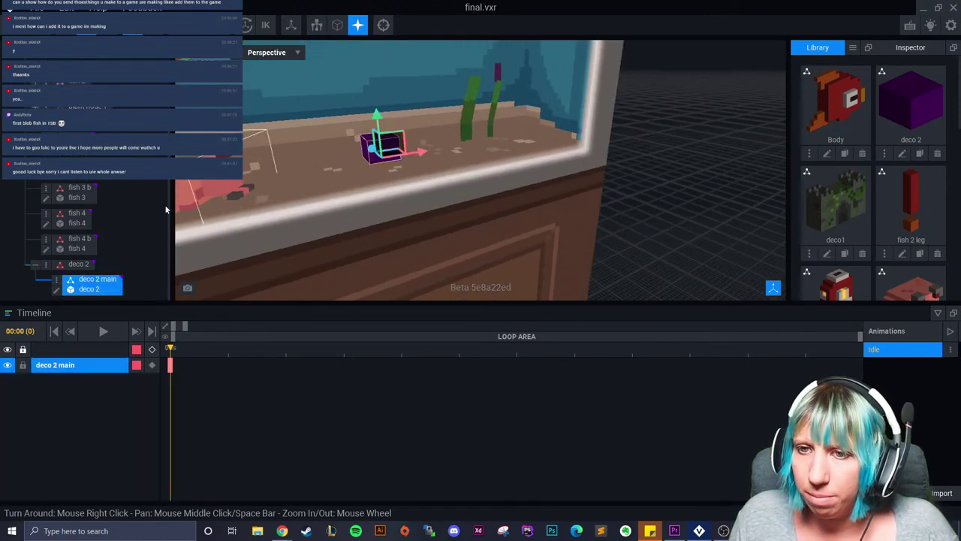
{"action": "left_click", "coordinate": [57, 290]}
{"action": "right_click_drag", "start_coordinate": [443, 224], "coordinate": [445, 226]}
{"action": "scroll", "coordinate": [446, 227], "scroll_direction": "down", "scroll_amount": 2}
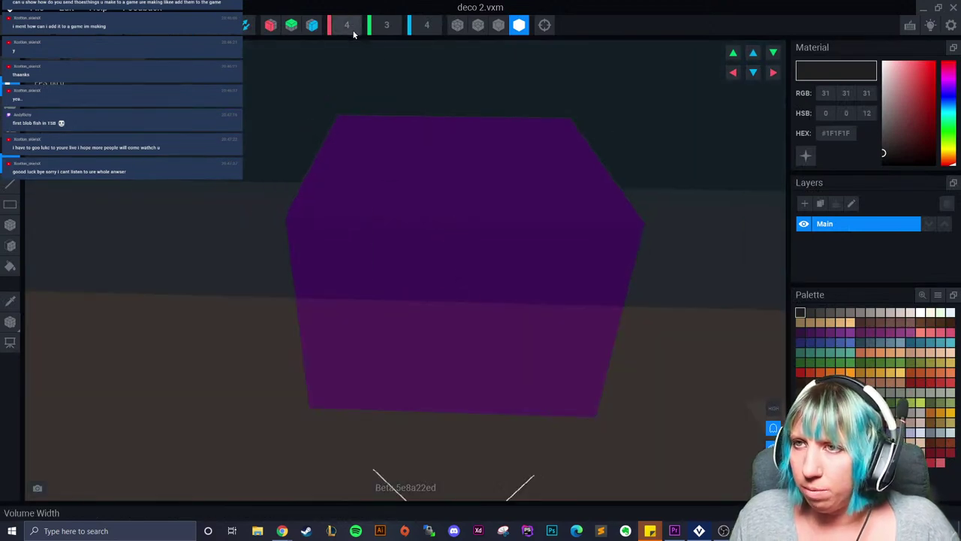
{"action": "scroll", "coordinate": [353, 34], "scroll_direction": "up", "scroll_amount": 1}
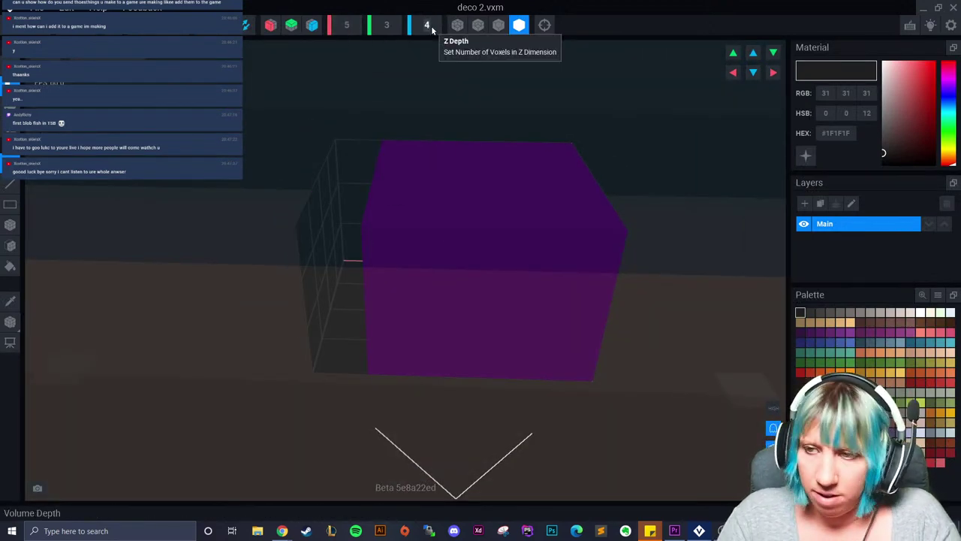
{"action": "left_click", "coordinate": [354, 25]}
{"action": "type", "text": "6"}
{"action": "key", "text": "Return"}
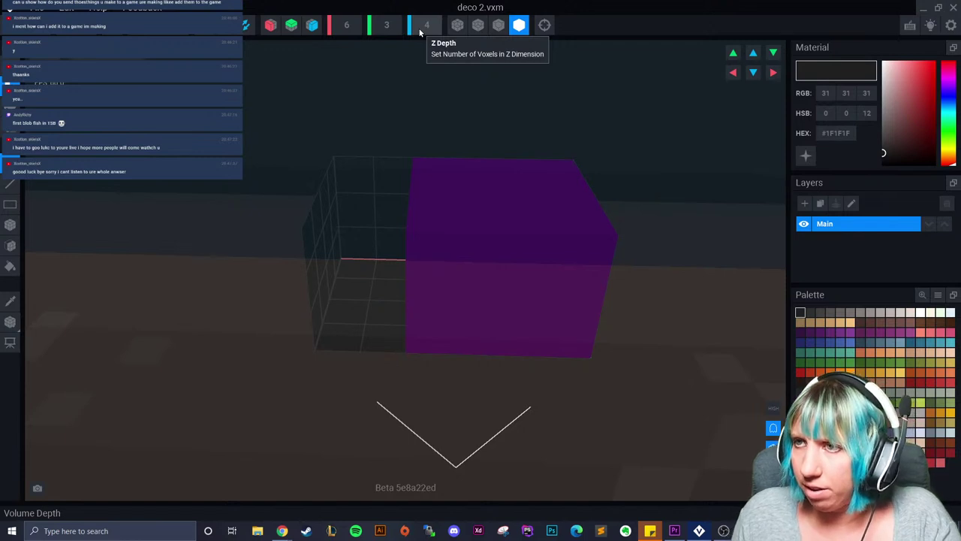
- Set the deco 2 volume depth to 5 voxels and fill the empty space around the block with purple voxels
{"action": "scroll", "coordinate": [426, 29], "scroll_direction": "up", "scroll_amount": 1}
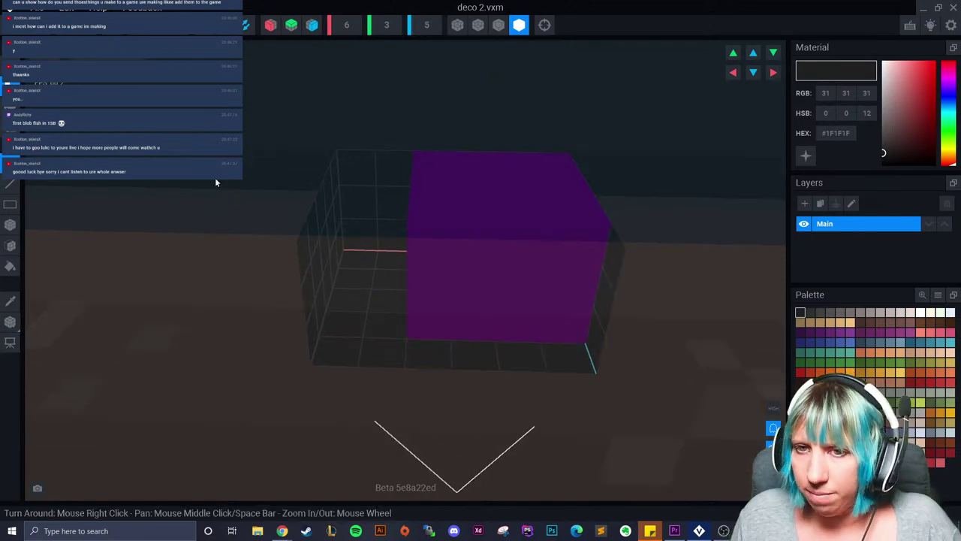
{"action": "left_click", "coordinate": [11, 245]}
{"action": "left_click", "coordinate": [385, 268]}
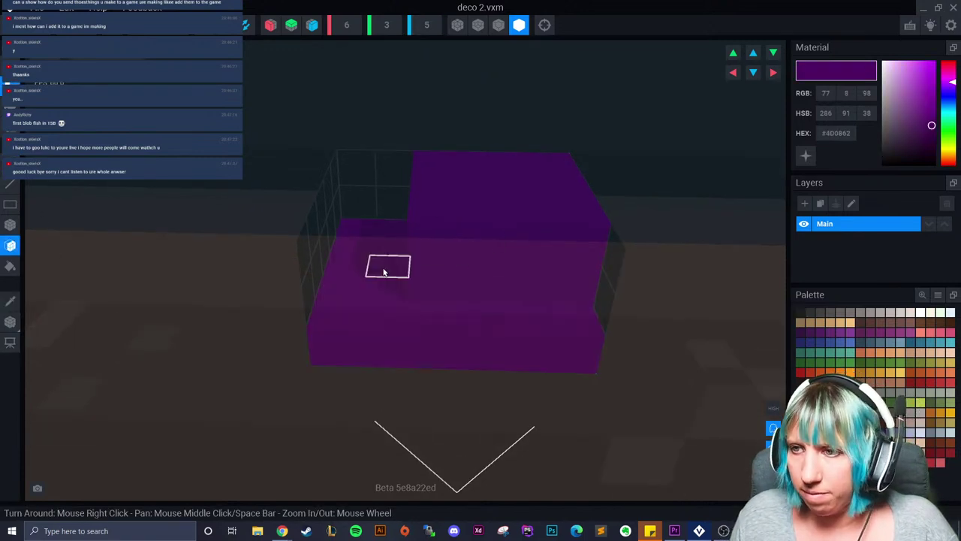
{"action": "left_click", "coordinate": [374, 237]}
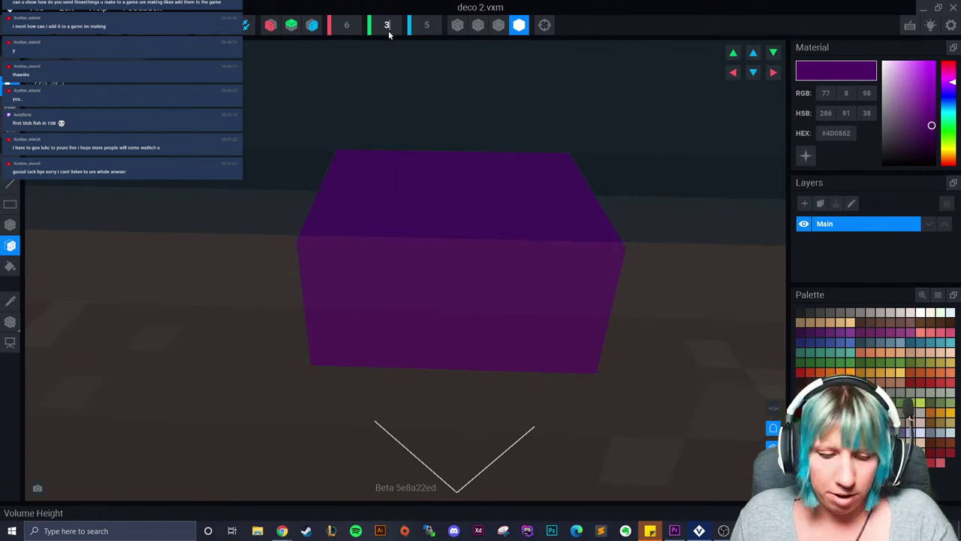
- Set the deco 2 volume height to 5 voxels and extend the purple voxels upward to fill it
{"action": "key", "text": "Return"}
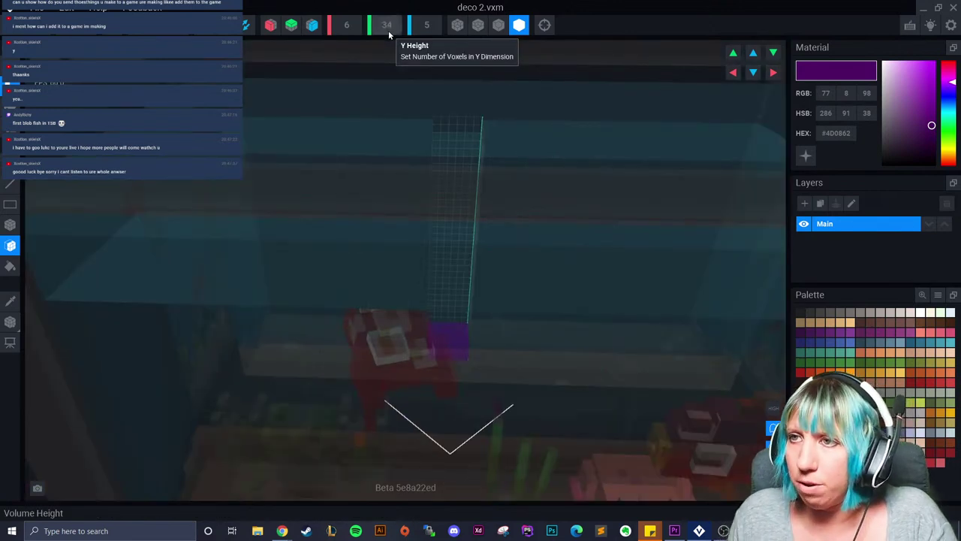
{"action": "type", "text": "5"}
{"action": "key", "text": "Return"}
{"action": "left_click", "coordinate": [415, 174]}
{"action": "left_click", "coordinate": [421, 177]}
{"action": "left_click", "coordinate": [437, 180]}
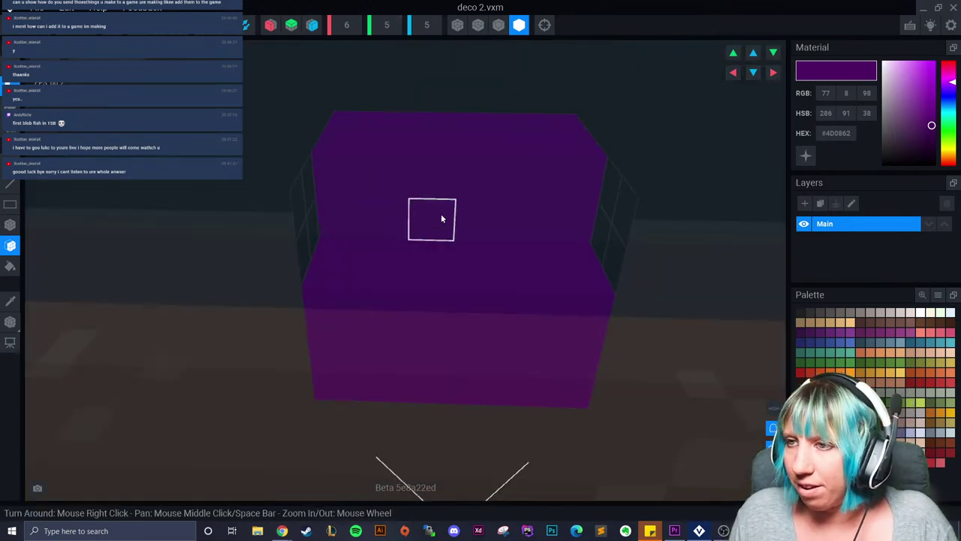
- Return to the final.vxr aquarium asset and adjust the enlarged purple block's position slightly on the sand
{"action": "left_click", "coordinate": [12, 26]}
{"action": "left_click", "coordinate": [398, 197]}
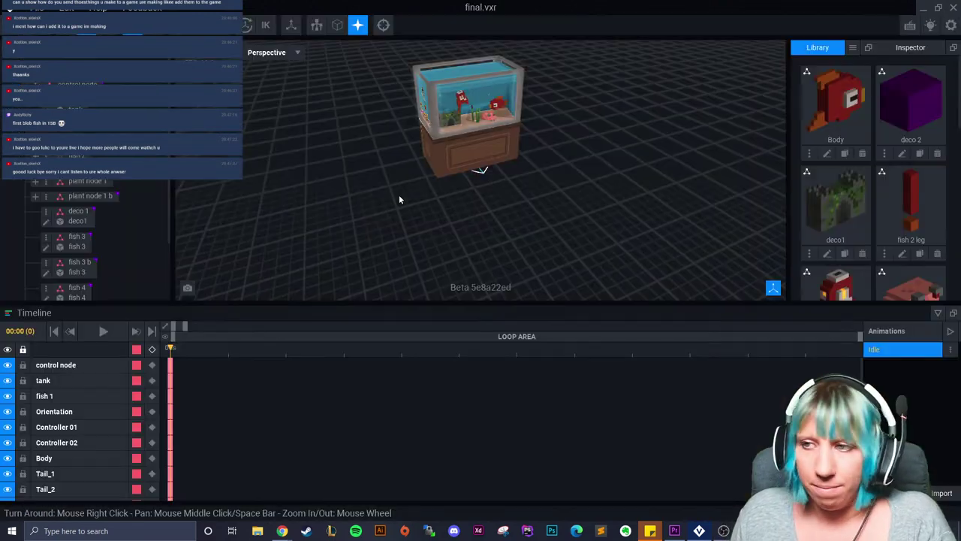
{"action": "scroll", "coordinate": [575, 135], "scroll_direction": "up", "scroll_amount": 10}
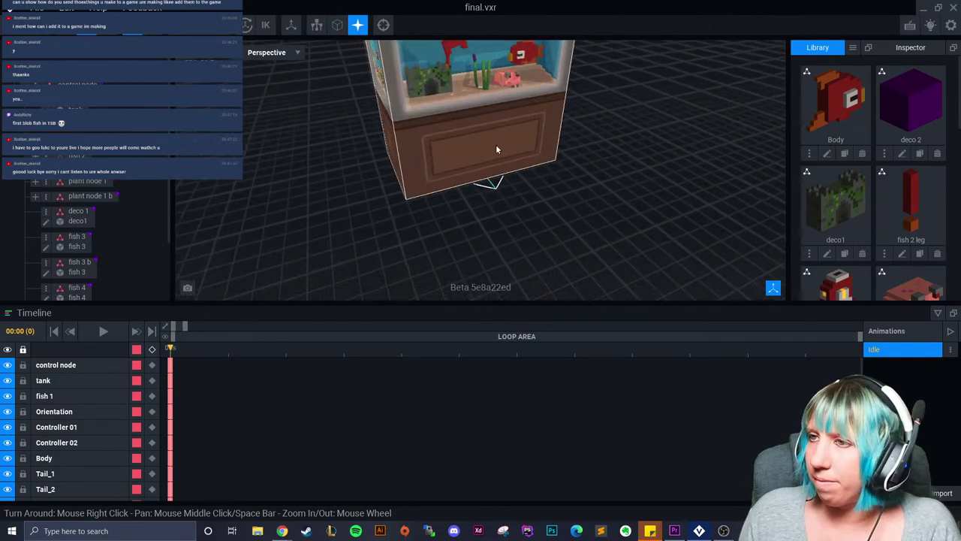
{"action": "scroll", "coordinate": [601, 248], "scroll_direction": "up", "scroll_amount": 6}
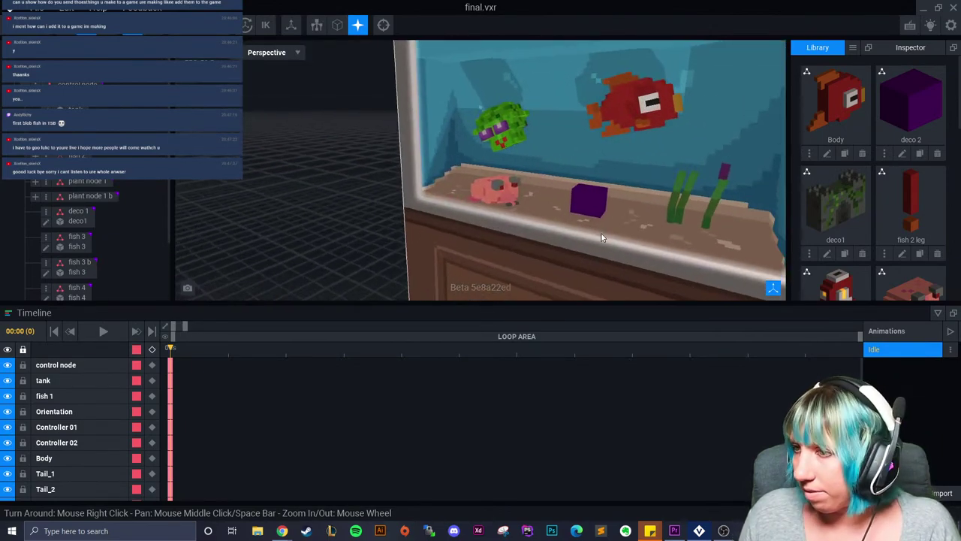
{"action": "left_click", "coordinate": [593, 205]}
{"action": "scroll", "coordinate": [590, 242], "scroll_direction": "up", "scroll_amount": 3}
{"action": "scroll", "coordinate": [590, 243], "scroll_direction": "up", "scroll_amount": 8}
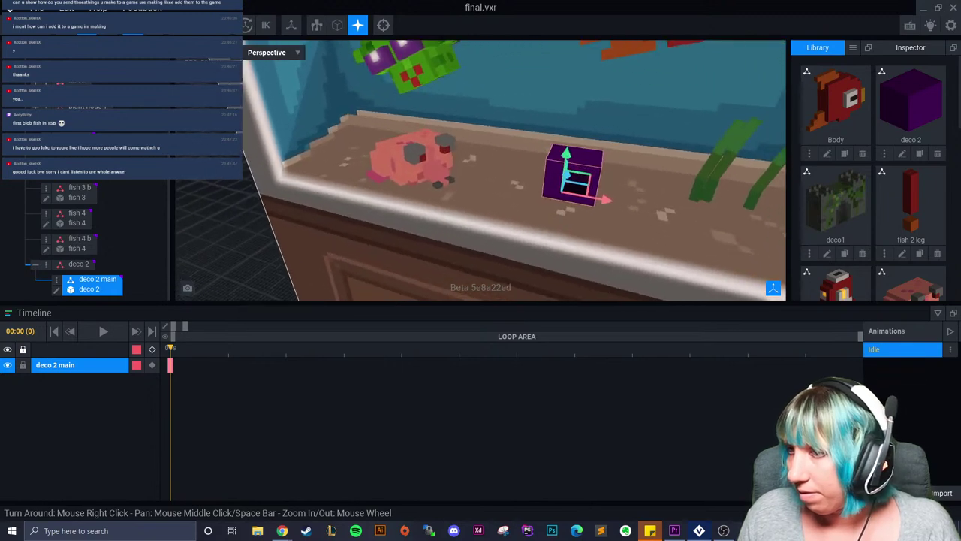
{"action": "left_click_drag", "start_coordinate": [557, 197], "coordinate": [583, 199]}
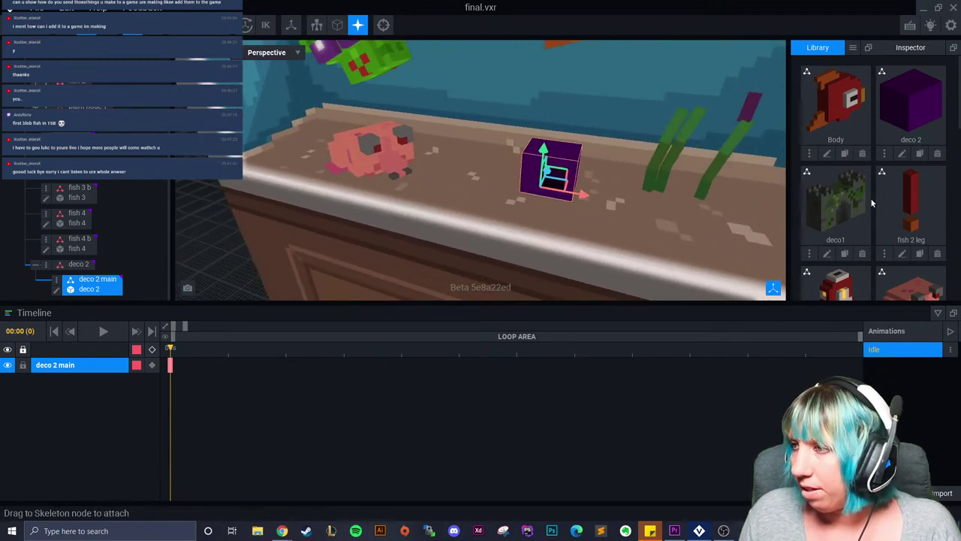
- Create a child node named stick1 under deco 2 main and assign the grass4 library model to it
{"action": "scroll", "coordinate": [866, 196], "scroll_direction": "down", "scroll_amount": 5}
{"action": "scroll", "coordinate": [267, 254], "scroll_direction": "up", "scroll_amount": 1}
{"action": "scroll", "coordinate": [829, 168], "scroll_direction": "up", "scroll_amount": 2}
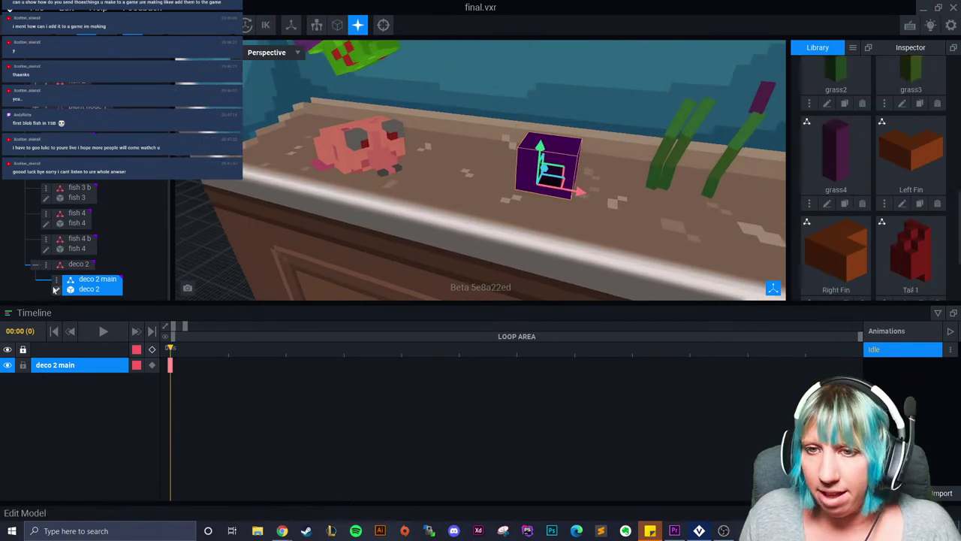
{"action": "right_click", "coordinate": [60, 283]}
{"action": "left_click", "coordinate": [148, 307]}
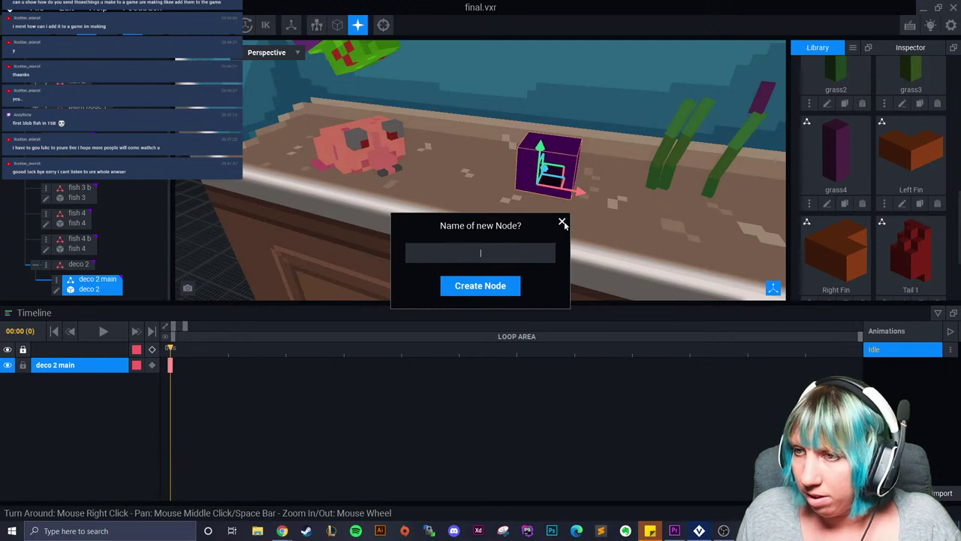
{"action": "type", "text": "stick1"}
{"action": "key", "text": "Return"}
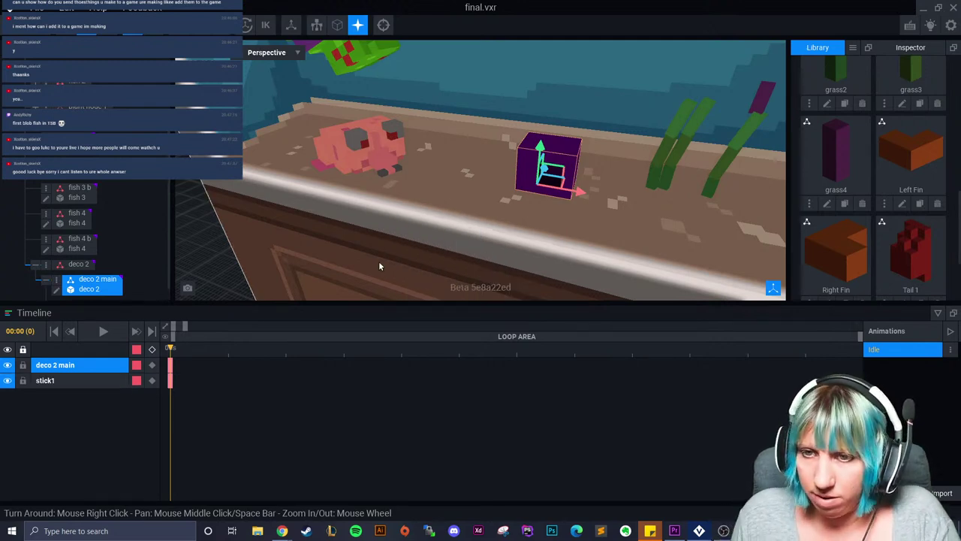
{"action": "left_click_drag", "start_coordinate": [835, 154], "coordinate": [102, 294]}
- Duplicate the stick1 node and name the copy stick 2
{"action": "left_click", "coordinate": [68, 292]}
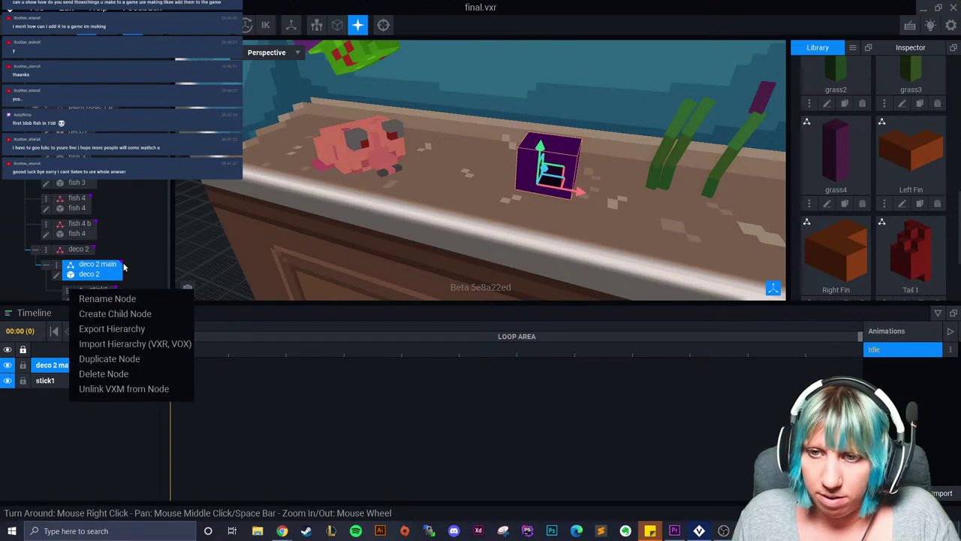
{"action": "left_click", "coordinate": [108, 358]}
{"action": "type", "text": "stick"}
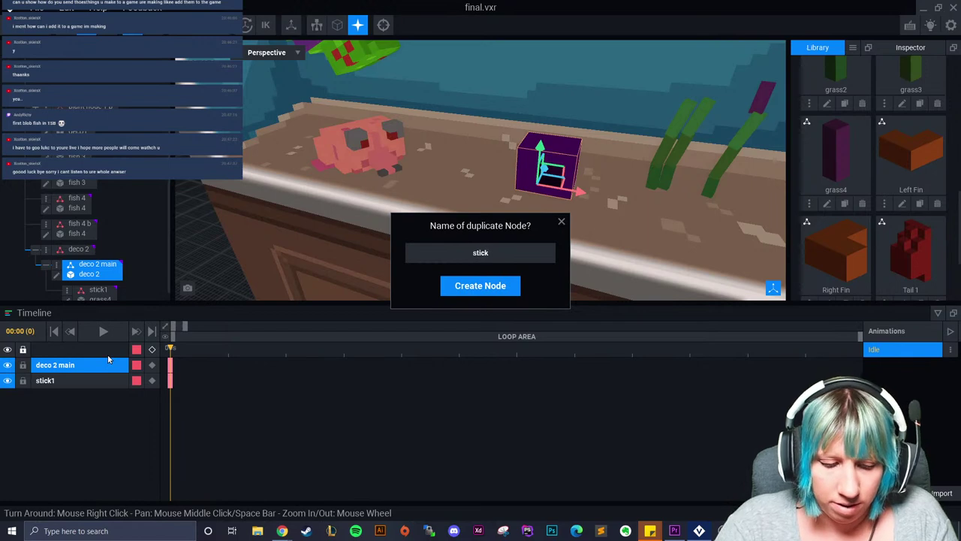
{"action": "type", "text": " 2"}
{"action": "key", "text": "Return"}
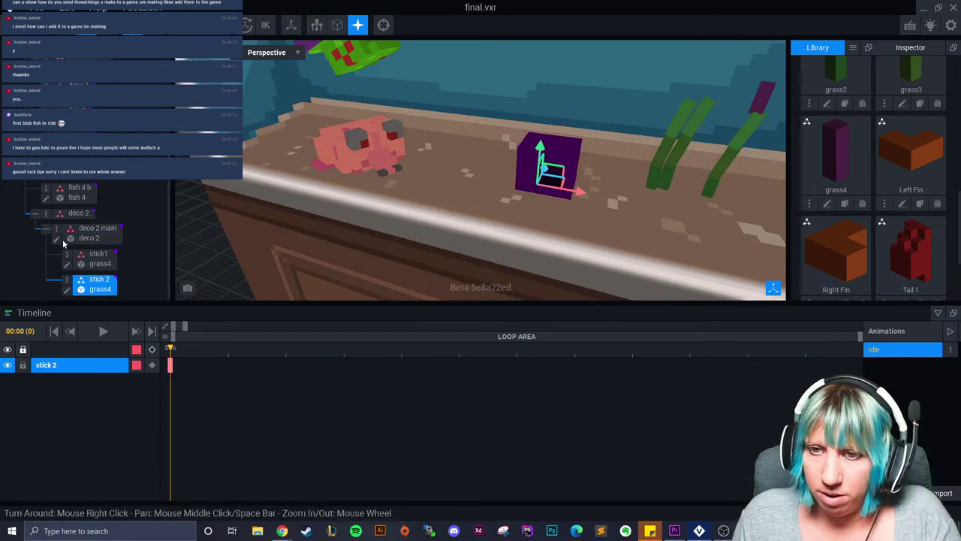
- Make another duplicate of the stick node named stick 3
{"action": "left_click", "coordinate": [67, 254]}
{"action": "left_click", "coordinate": [67, 256]}
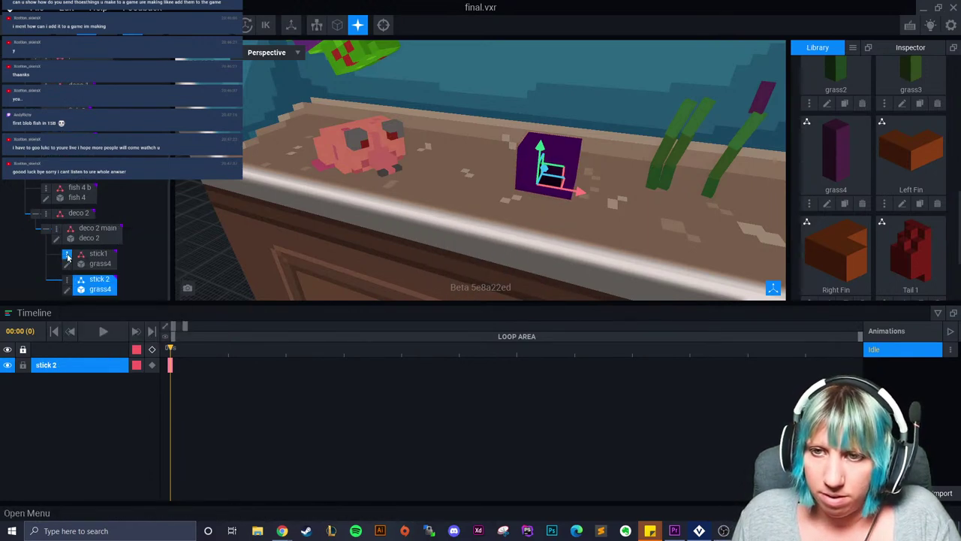
{"action": "left_click", "coordinate": [67, 257]}
{"action": "left_click", "coordinate": [99, 323]}
{"action": "type", "text": "stick 3"}
{"action": "key", "text": "Return"}
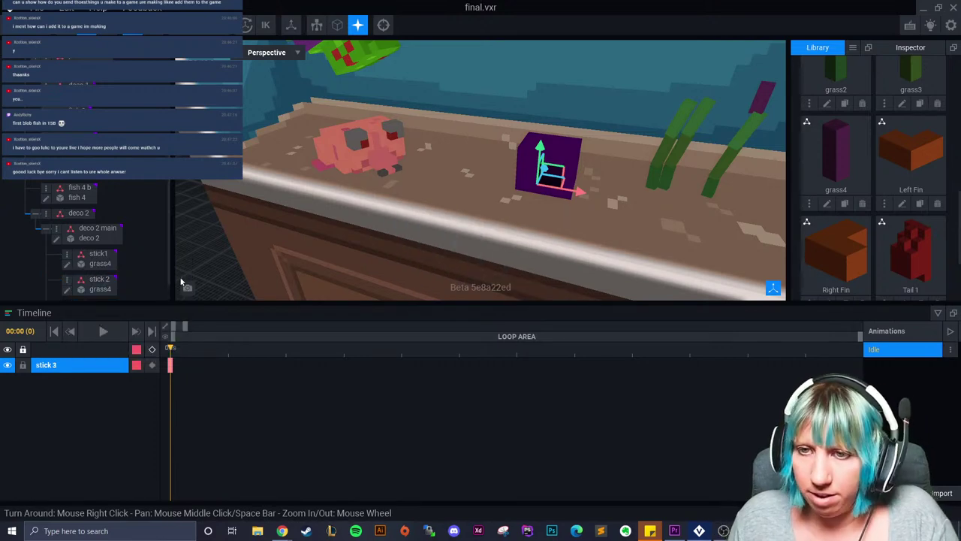
- Duplicate the stick 3 node and name the copy stick 4
{"action": "left_click", "coordinate": [68, 279]}
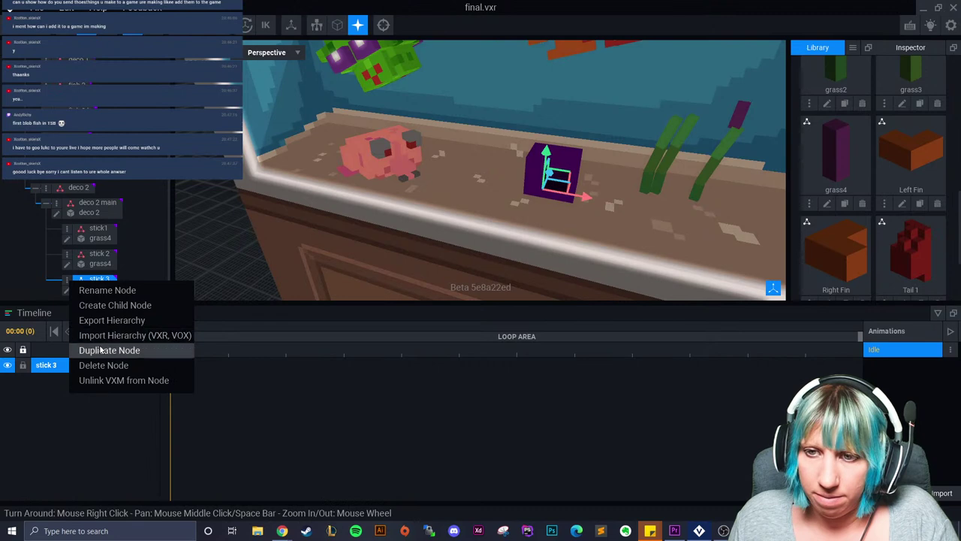
{"action": "left_click", "coordinate": [100, 349]}
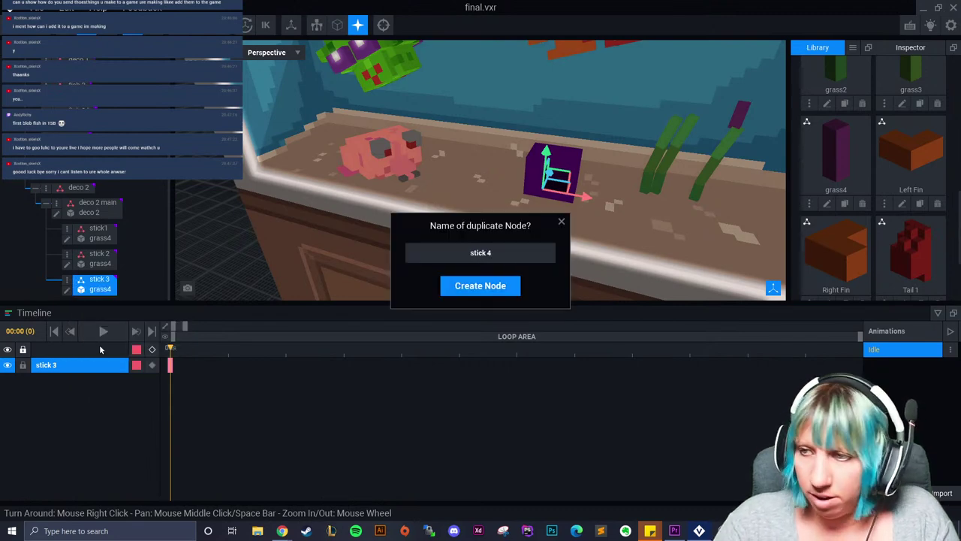
{"action": "type", "text": "stick 4"}
{"action": "key", "text": "Return"}
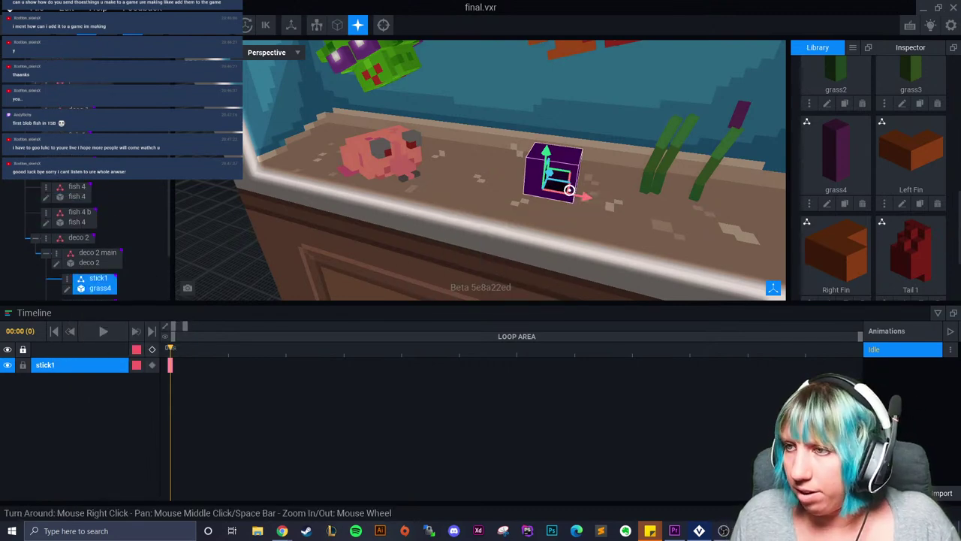
- Raise stick1 onto the top of the purple block, tilt it outward and shift it toward the block's edge
{"action": "scroll", "coordinate": [571, 194], "scroll_direction": "up", "scroll_amount": 5}
{"action": "left_click_drag", "start_coordinate": [518, 164], "coordinate": [538, 85]}
{"action": "scroll", "coordinate": [519, 163], "scroll_direction": "up", "scroll_amount": 3}
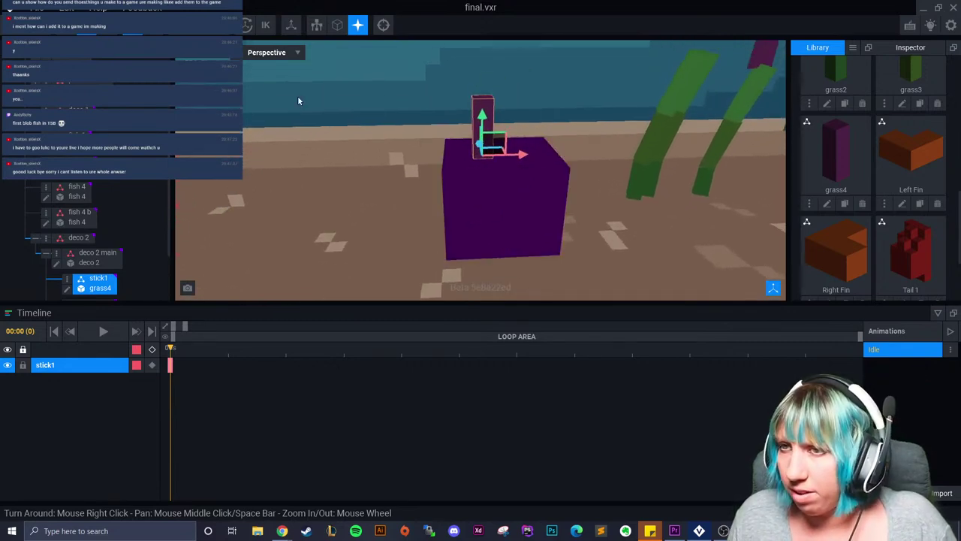
{"action": "left_click", "coordinate": [109, 26]}
{"action": "right_click_drag", "start_coordinate": [480, 150], "coordinate": [503, 112]}
{"action": "left_click_drag", "start_coordinate": [495, 114], "coordinate": [503, 135]}
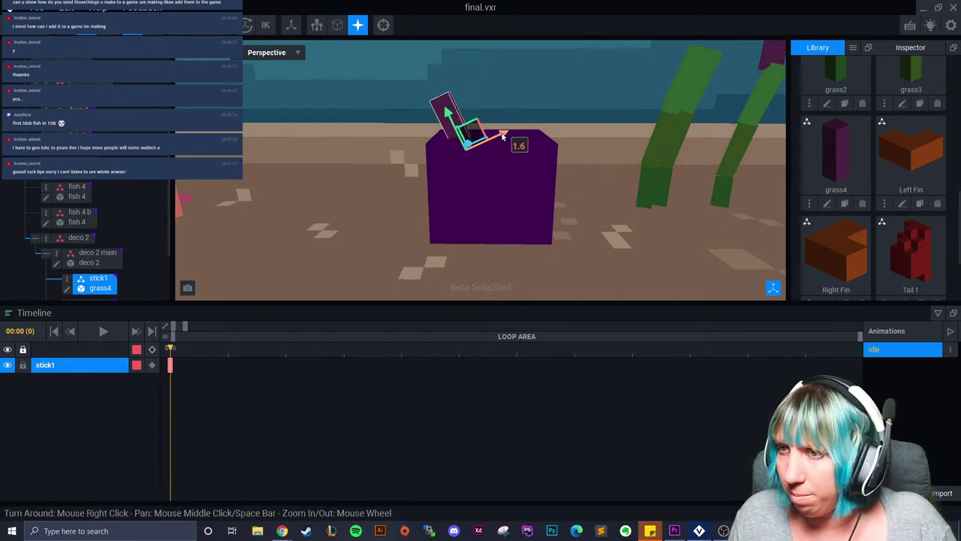
- Move stick 2 about 4.2 out of the purple block's front face along the Z axis and tilt it outward
{"action": "scroll", "coordinate": [127, 289], "scroll_direction": "down", "scroll_amount": 1}
{"action": "left_click", "coordinate": [92, 278]}
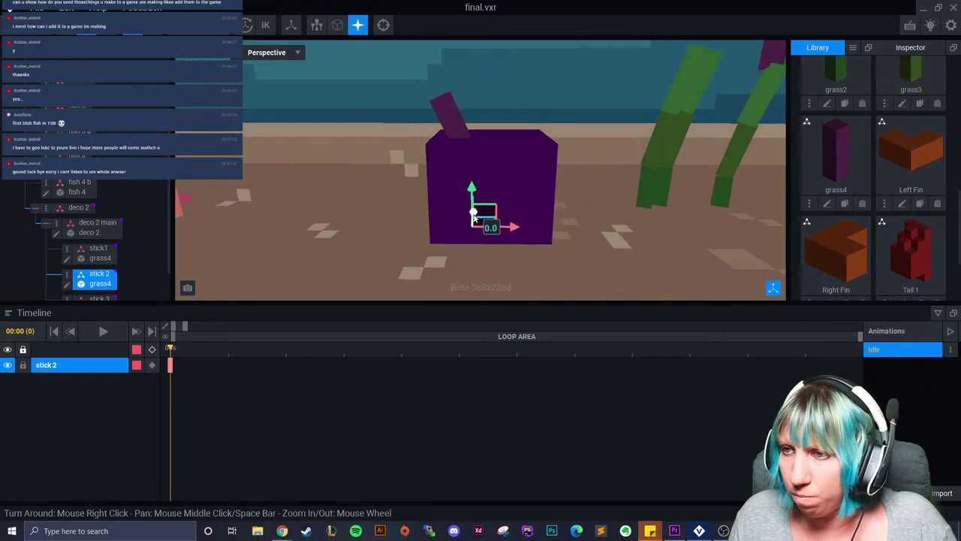
{"action": "right_click_drag", "start_coordinate": [487, 215], "coordinate": [483, 216]}
{"action": "scroll", "coordinate": [483, 215], "scroll_direction": "down", "scroll_amount": 4}
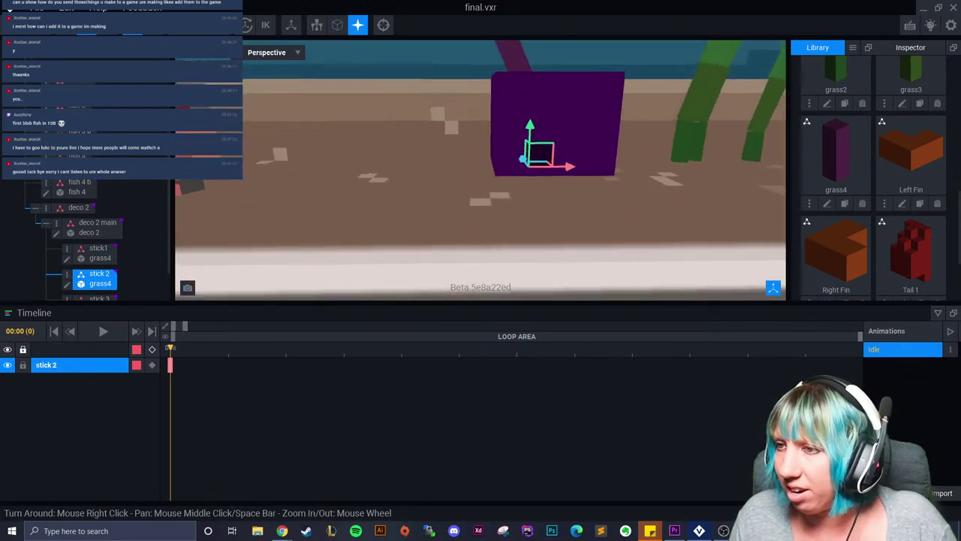
{"action": "left_click_drag", "start_coordinate": [513, 159], "coordinate": [511, 182]}
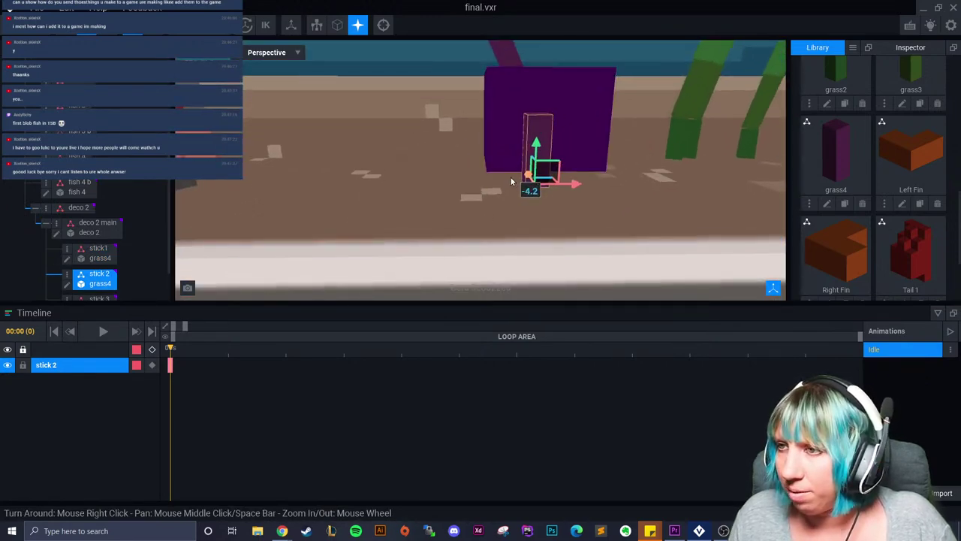
{"action": "key", "text": "e"}
{"action": "right_click_drag", "start_coordinate": [563, 138], "coordinate": [680, 169]}
{"action": "left_click_drag", "start_coordinate": [612, 199], "coordinate": [635, 226]}
- Move stick 2 up so it protrudes from the upper part of the block's front face and refine its tilt
{"action": "key", "text": "w"}
{"action": "left_click", "coordinate": [591, 191]}
{"action": "left_click", "coordinate": [591, 192]}
{"action": "left_click_drag", "start_coordinate": [586, 193], "coordinate": [564, 93]}
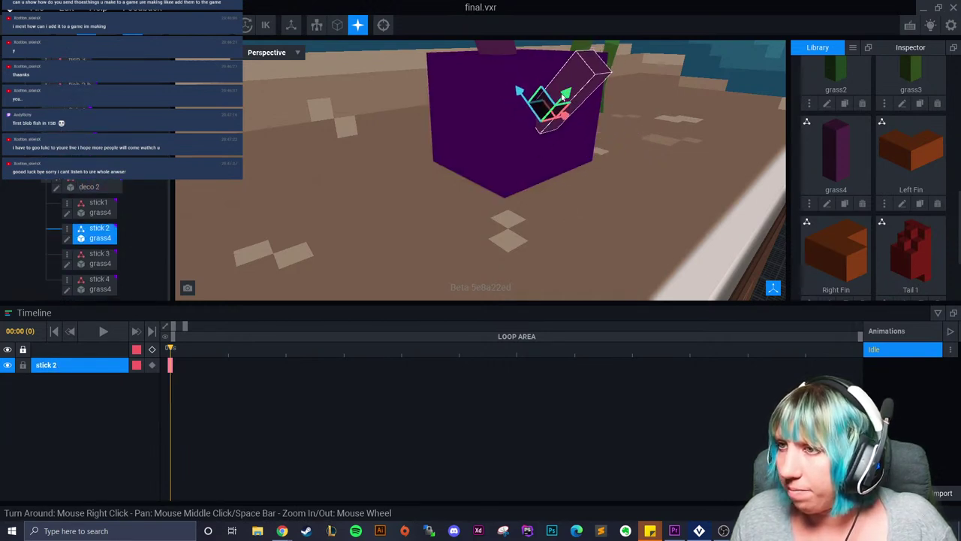
{"action": "key", "text": "e"}
{"action": "right_click_drag", "start_coordinate": [557, 112], "coordinate": [585, 115]}
{"action": "left_click_drag", "start_coordinate": [582, 90], "coordinate": [577, 92]}
- Move stick 3 to the side of the purple block opposite the plants, tilt it outward and adjust how far it protrudes
{"action": "left_click", "coordinate": [105, 254]}
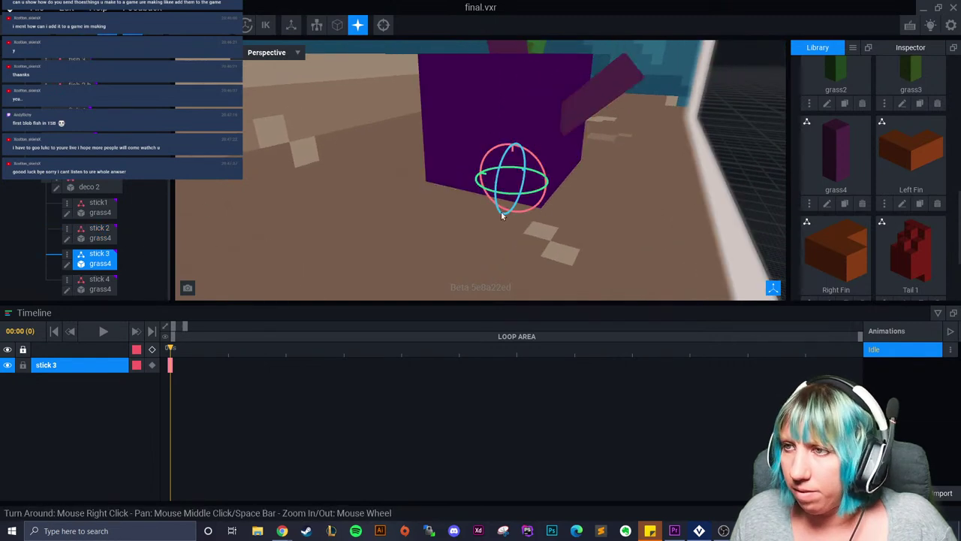
{"action": "left_click", "coordinate": [87, 25]}
{"action": "left_click_drag", "start_coordinate": [524, 169], "coordinate": [490, 194]}
{"action": "left_click", "coordinate": [108, 25]}
{"action": "right_click_drag", "start_coordinate": [470, 195], "coordinate": [376, 178]}
{"action": "left_click_drag", "start_coordinate": [345, 194], "coordinate": [370, 160]}
{"action": "key", "text": "w"}
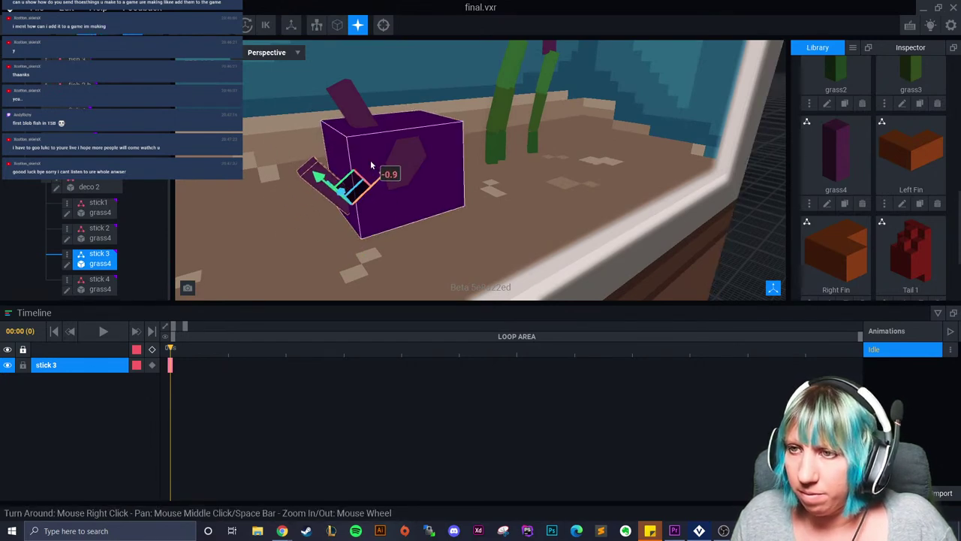
{"action": "left_click_drag", "start_coordinate": [318, 178], "coordinate": [314, 175]}
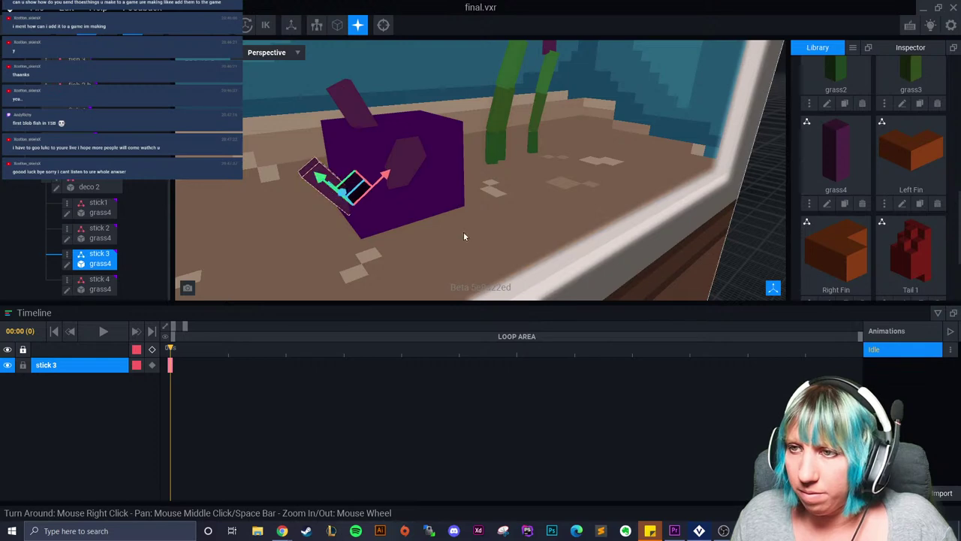
- Move stick 4 across and up so it protrudes from the top of the purple block near its edge
{"action": "left_click", "coordinate": [99, 279]}
{"action": "right_click_drag", "start_coordinate": [364, 219], "coordinate": [441, 218]}
{"action": "left_click_drag", "start_coordinate": [430, 204], "coordinate": [453, 202]}
{"action": "left_click_drag", "start_coordinate": [416, 161], "coordinate": [414, 98]}
{"action": "right_click_drag", "start_coordinate": [425, 116], "coordinate": [417, 169]}
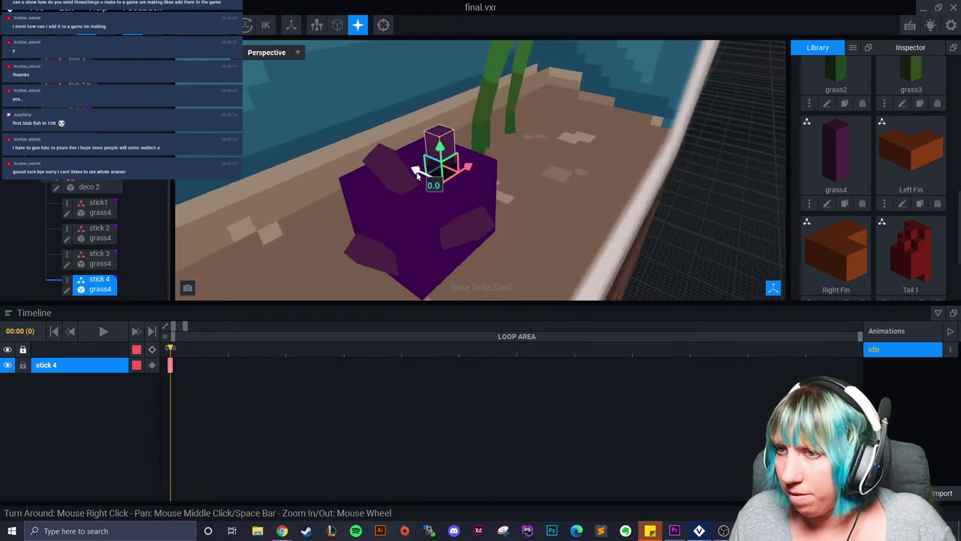
{"action": "left_click_drag", "start_coordinate": [418, 170], "coordinate": [500, 168]}
{"action": "left_click", "coordinate": [106, 27]}
{"action": "right_click_drag", "start_coordinate": [420, 120], "coordinate": [516, 131]}
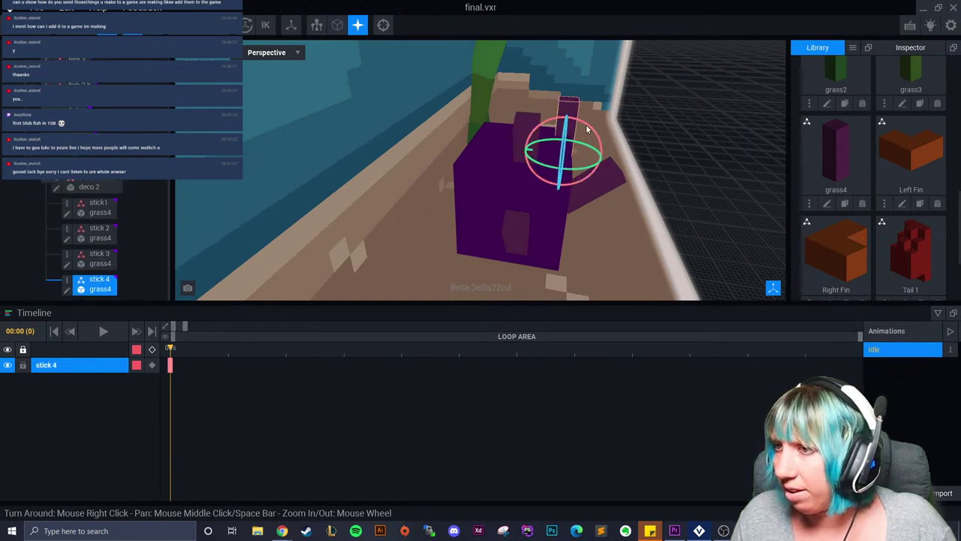
{"action": "left_click", "coordinate": [686, 155]}
{"action": "right_click_drag", "start_coordinate": [686, 155], "coordinate": [481, 171]}
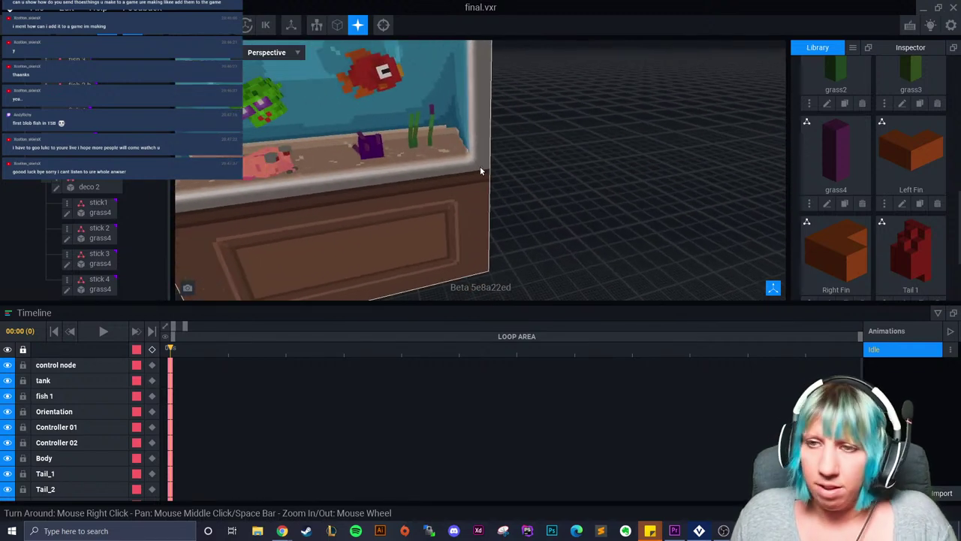
{"action": "scroll", "coordinate": [494, 152], "scroll_direction": "up", "scroll_amount": 3}
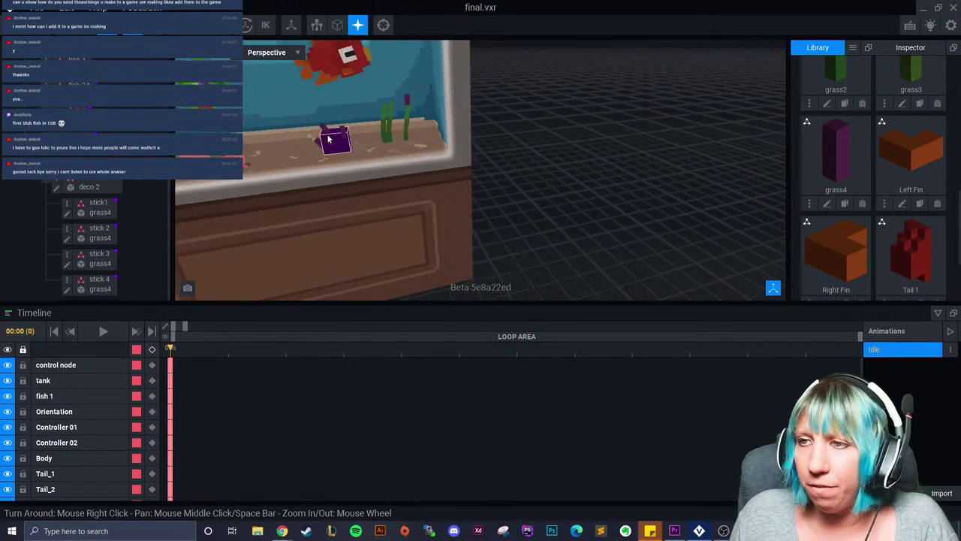
{"action": "right_click_drag", "start_coordinate": [312, 133], "coordinate": [43, 251]}
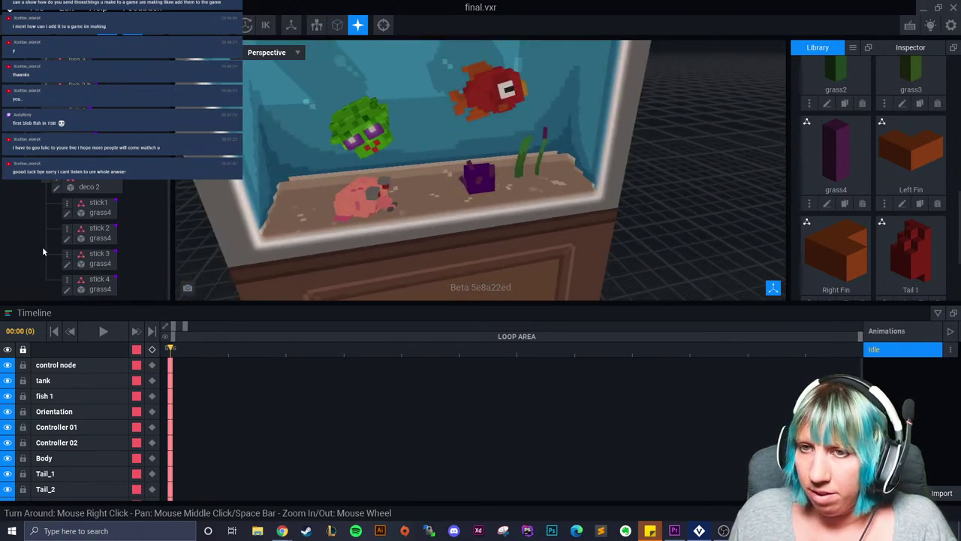
- Fold the deco 2 main and deco 2 branches in the node hierarchy
{"action": "left_click", "coordinate": [57, 180]}
{"action": "left_click", "coordinate": [18, 208]}
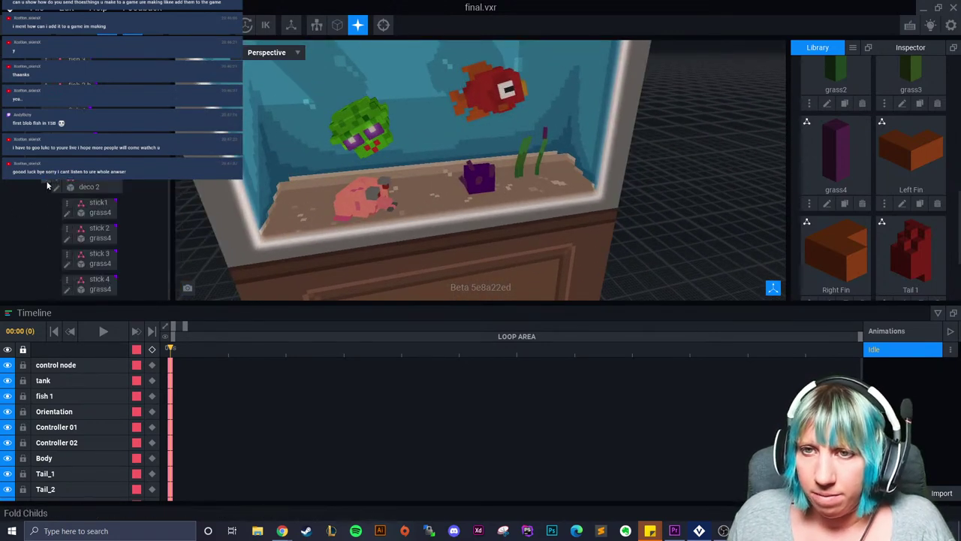
{"action": "scroll", "coordinate": [38, 218], "scroll_direction": "up", "scroll_amount": 3}
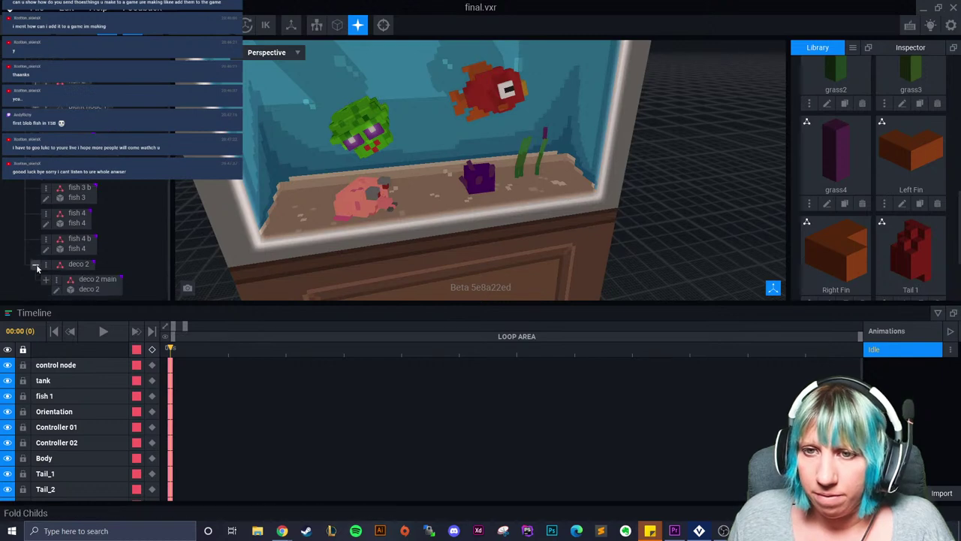
{"action": "scroll", "coordinate": [45, 225], "scroll_direction": "up", "scroll_amount": 2}
{"action": "scroll", "coordinate": [57, 132], "scroll_direction": "up", "scroll_amount": 2}
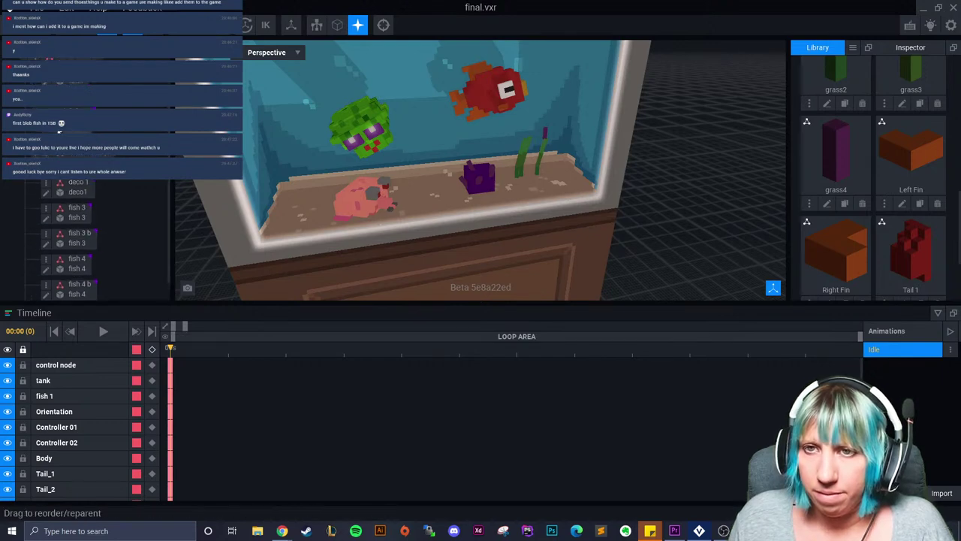
- Create a child node named "plant long node" under the control node
{"action": "left_click", "coordinate": [35, 85]}
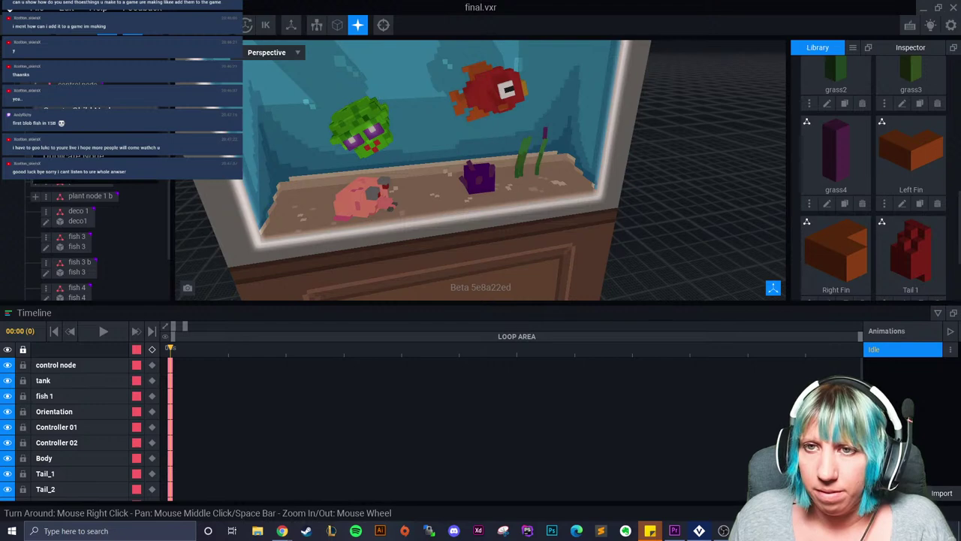
{"action": "left_click", "coordinate": [77, 111]}
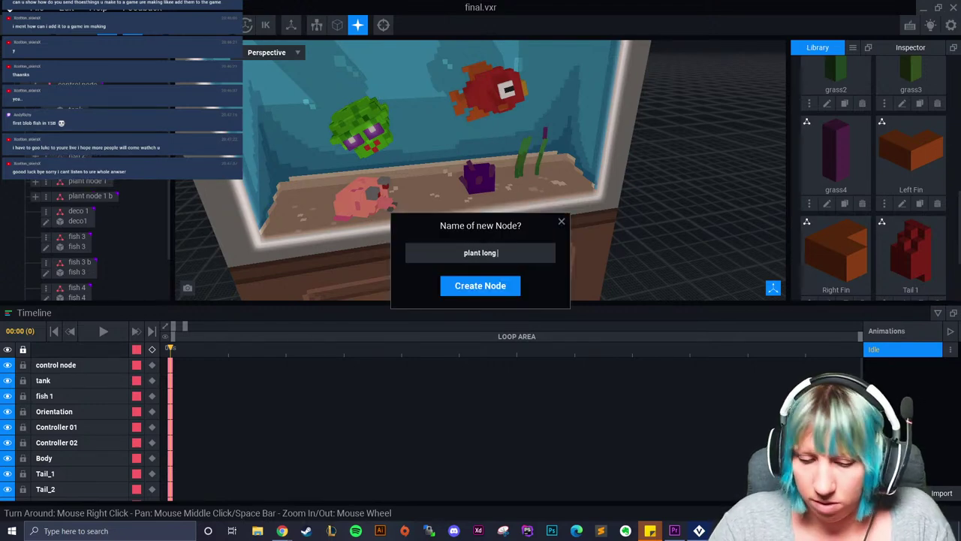
{"action": "type", "text": "plant long n"}
{"action": "key", "text": "Return"}
- Create a child node named "stem set 1" under plant long node
{"action": "scroll", "coordinate": [81, 210], "scroll_direction": "down", "scroll_amount": 3}
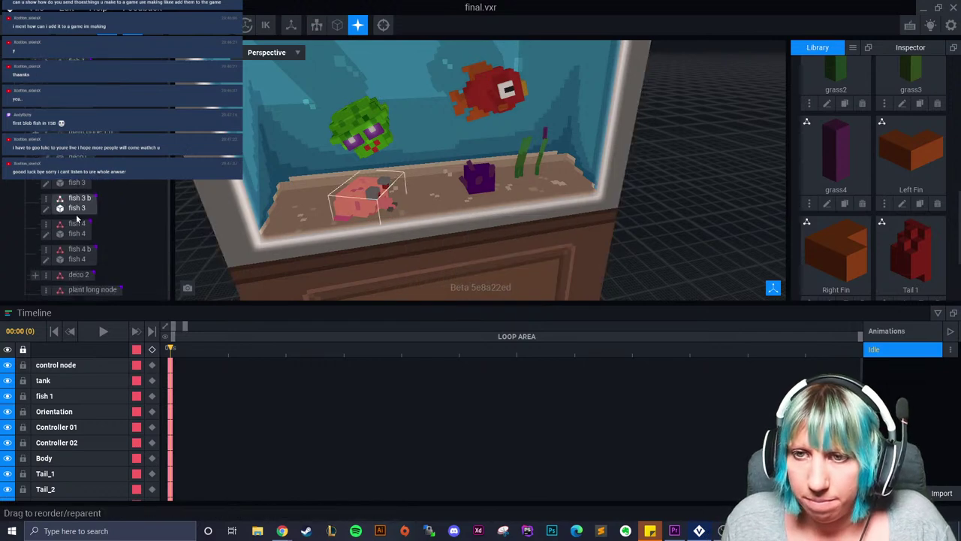
{"action": "left_click", "coordinate": [45, 294]}
{"action": "left_click", "coordinate": [84, 313]}
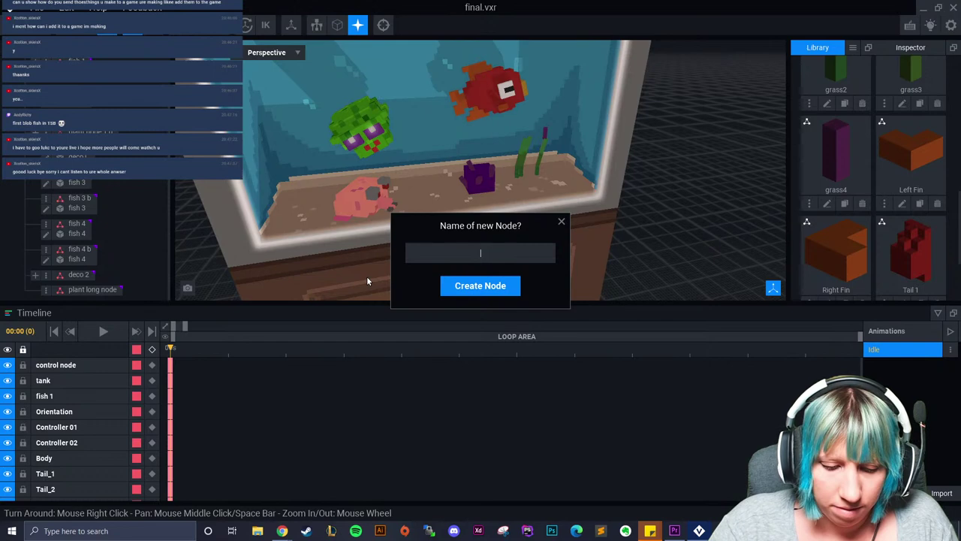
{"action": "type", "text": "control"}
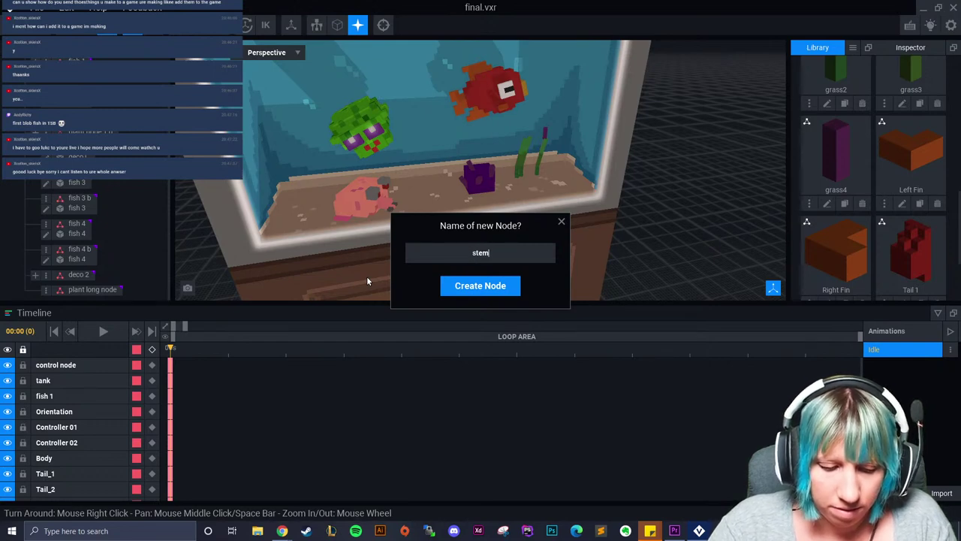
{"action": "key", "text": "Return"}
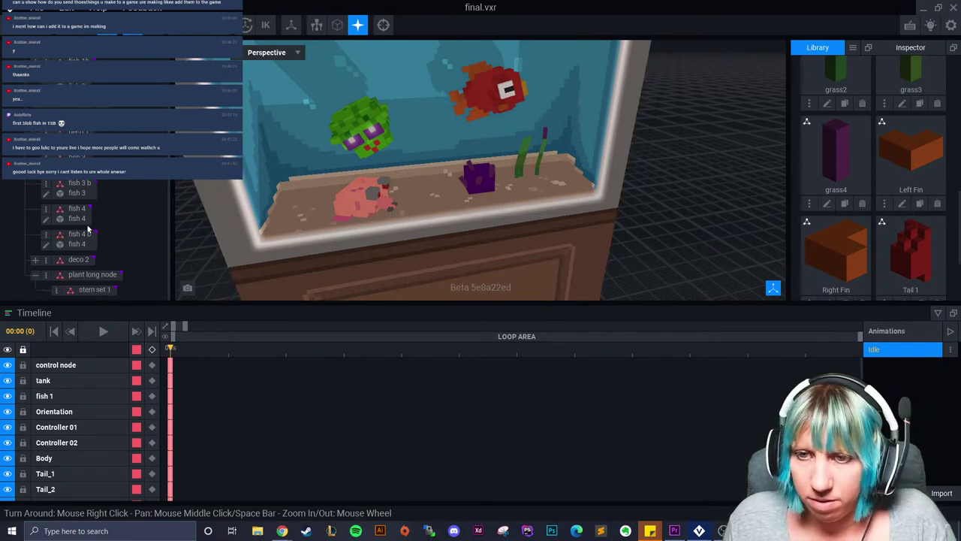
- Create a child node named "stem 1a" under stem set 1
{"action": "left_click", "coordinate": [56, 292]}
{"action": "left_click", "coordinate": [78, 316]}
{"action": "type", "text": "stem 1"}
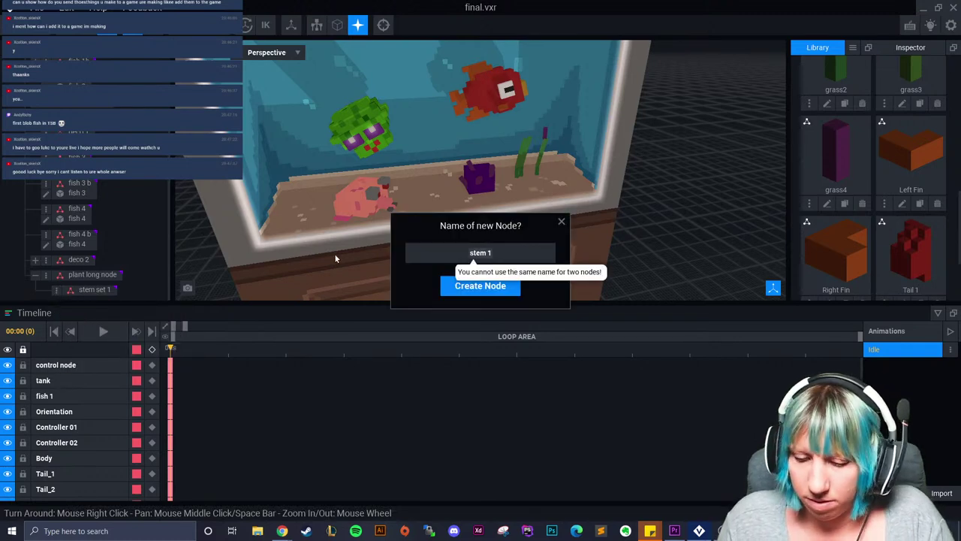
{"action": "left_click", "coordinate": [506, 257]}
{"action": "type", "text": "b"}
{"action": "key", "text": "Return"}
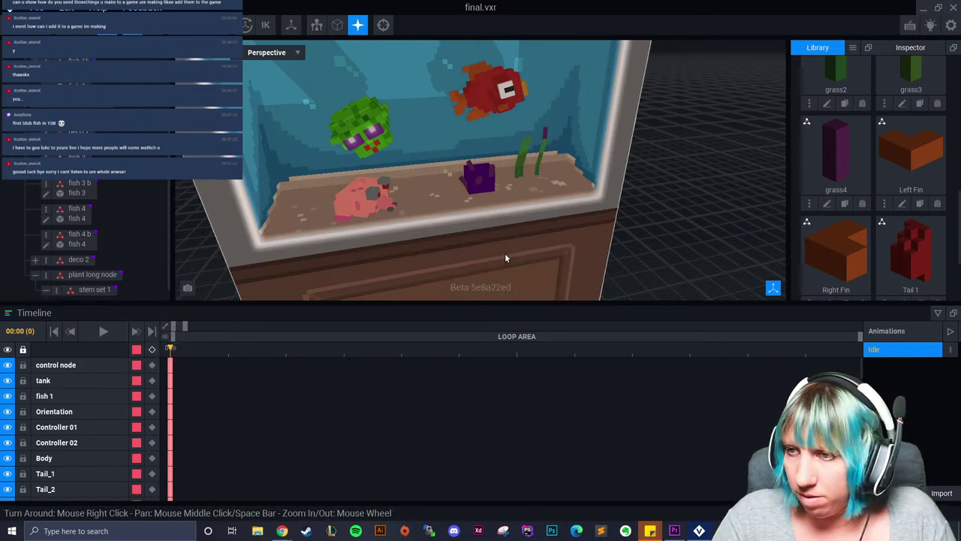
- Create a second child node named "stem 1b" under stem set 1
{"action": "scroll", "coordinate": [58, 230], "scroll_direction": "down", "scroll_amount": 2}
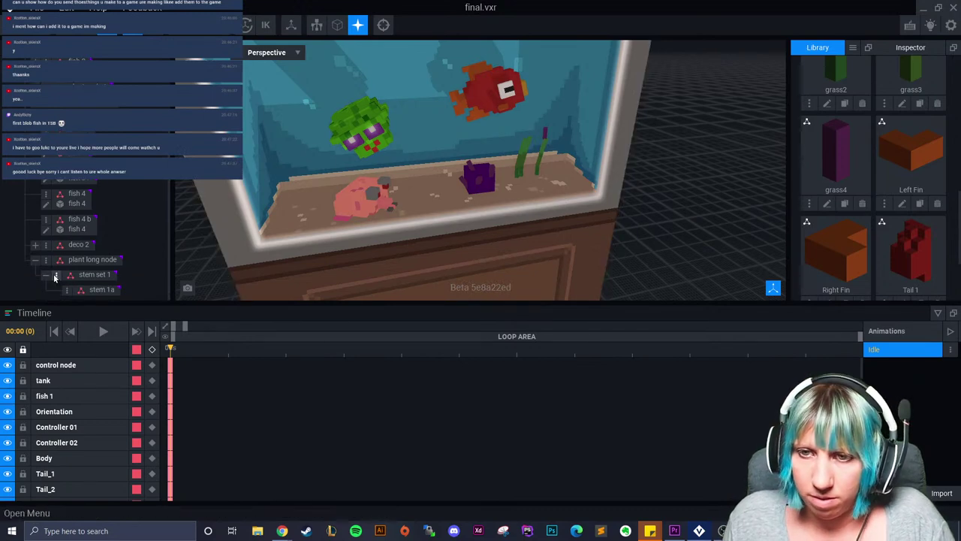
{"action": "right_click", "coordinate": [56, 278]}
{"action": "left_click", "coordinate": [91, 300]}
{"action": "type", "text": "stem 1b"}
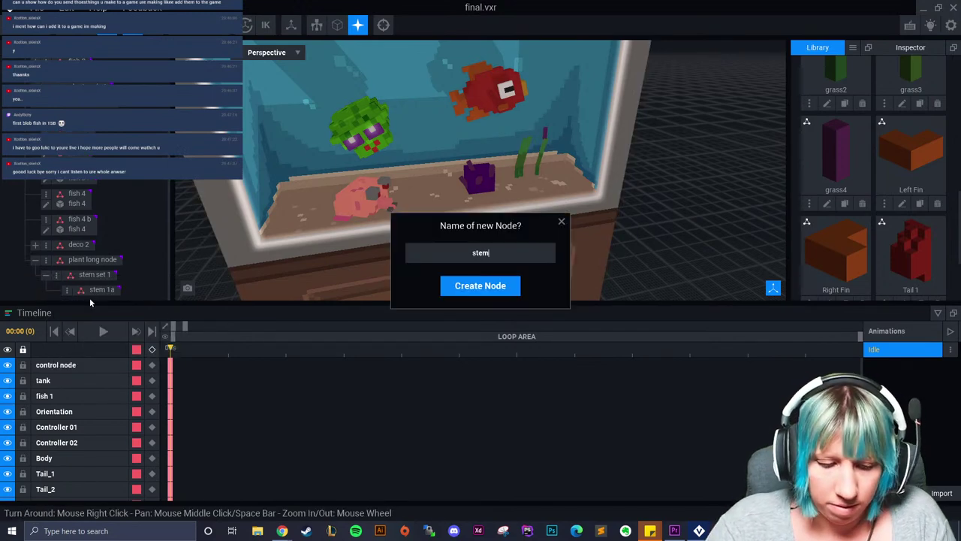
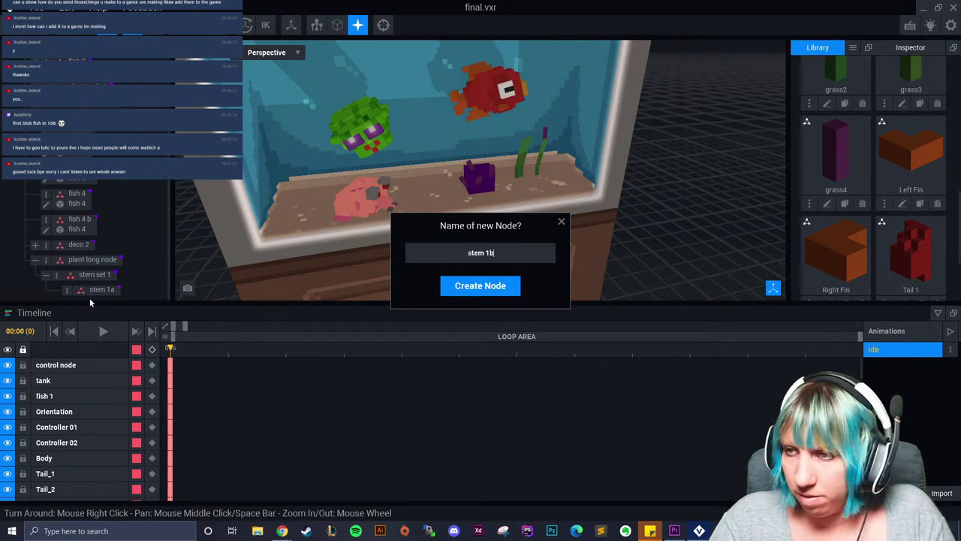
{"action": "key", "text": "Return"}
- Create a third child node named "stem 1c" under stem set 1
{"action": "left_click", "coordinate": [61, 277]}
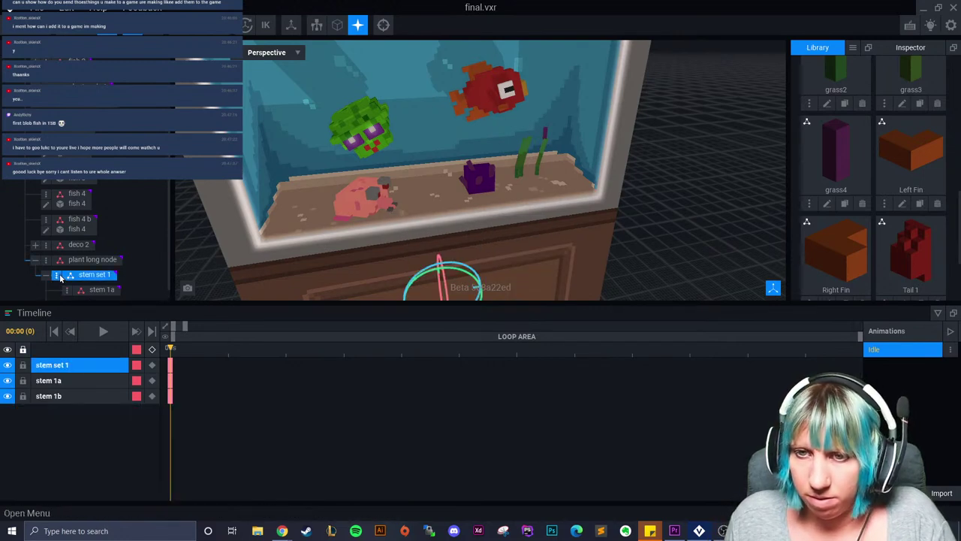
{"action": "left_click", "coordinate": [62, 277]}
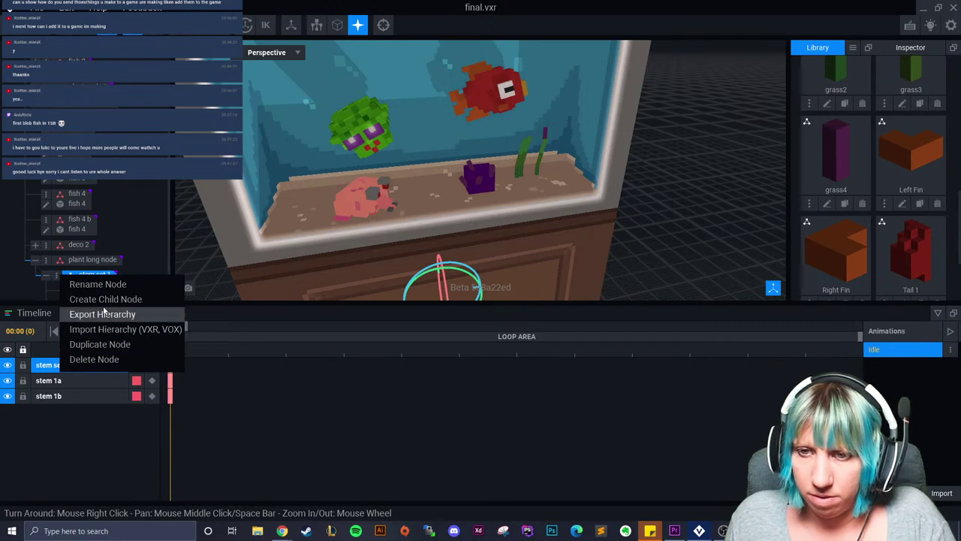
{"action": "left_click", "coordinate": [103, 301]}
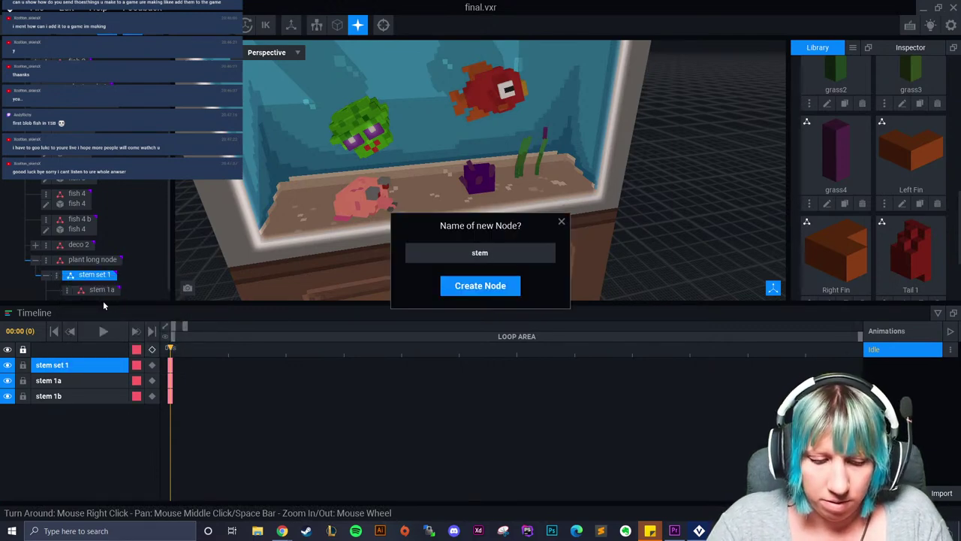
{"action": "key", "text": "Return"}
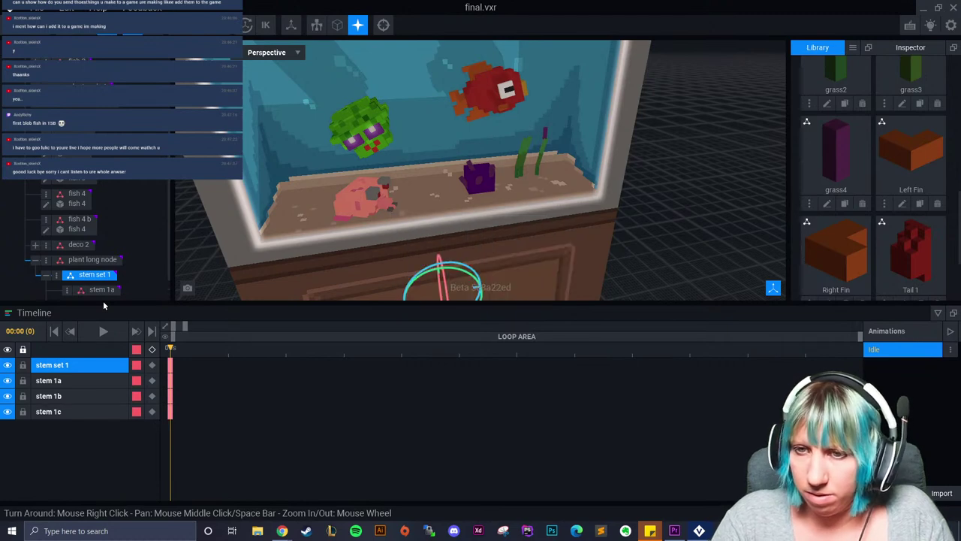
- Create another child node named "stem set 2" under plant long node
{"action": "scroll", "coordinate": [117, 247], "scroll_direction": "down", "scroll_amount": 2}
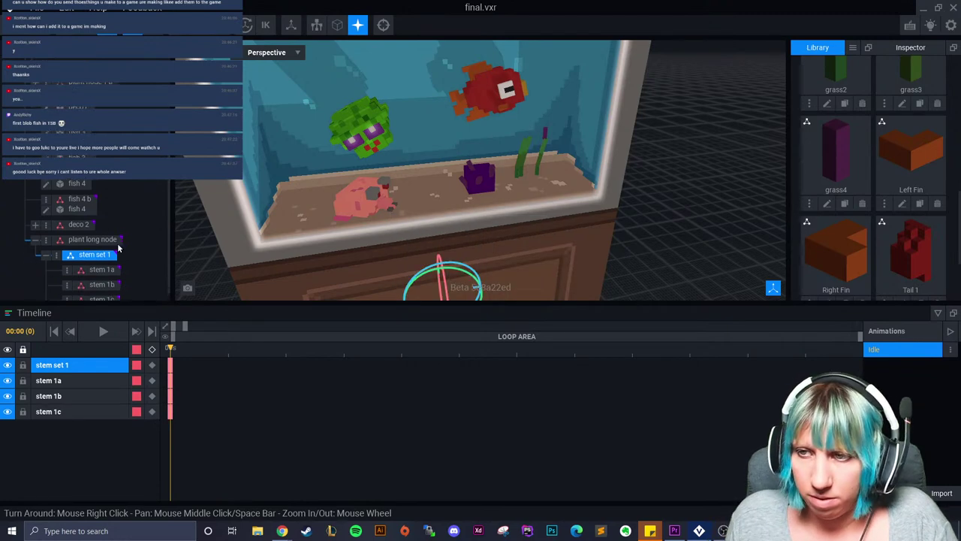
{"action": "right_click", "coordinate": [50, 237]}
{"action": "left_click", "coordinate": [78, 256]}
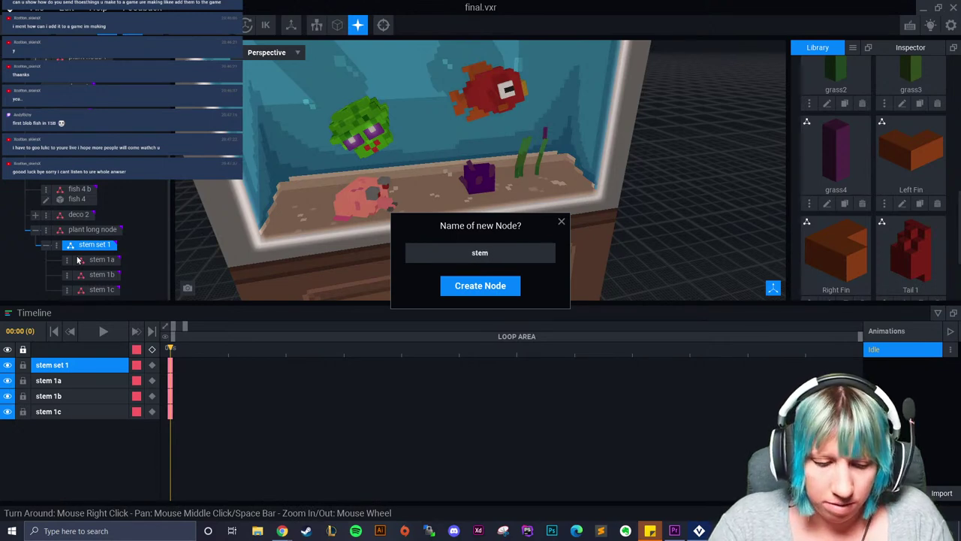
{"action": "type", "text": "stem set 2"}
{"action": "key", "text": "Return"}
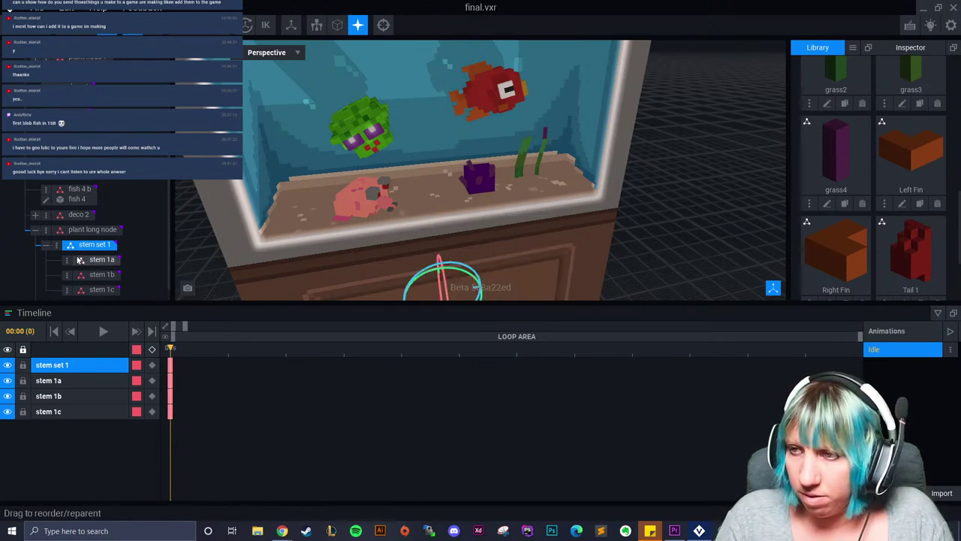
- Create a child node named "stem 2a" under stem set 2
{"action": "scroll", "coordinate": [80, 259], "scroll_direction": "down", "scroll_amount": 1}
{"action": "left_click", "coordinate": [67, 290]}
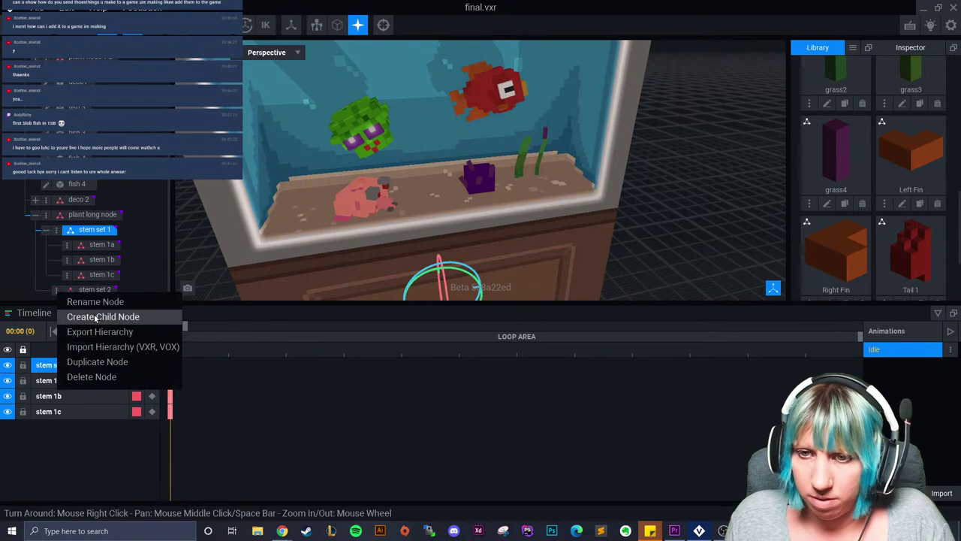
{"action": "left_click", "coordinate": [82, 315]}
{"action": "type", "text": "stem 2"}
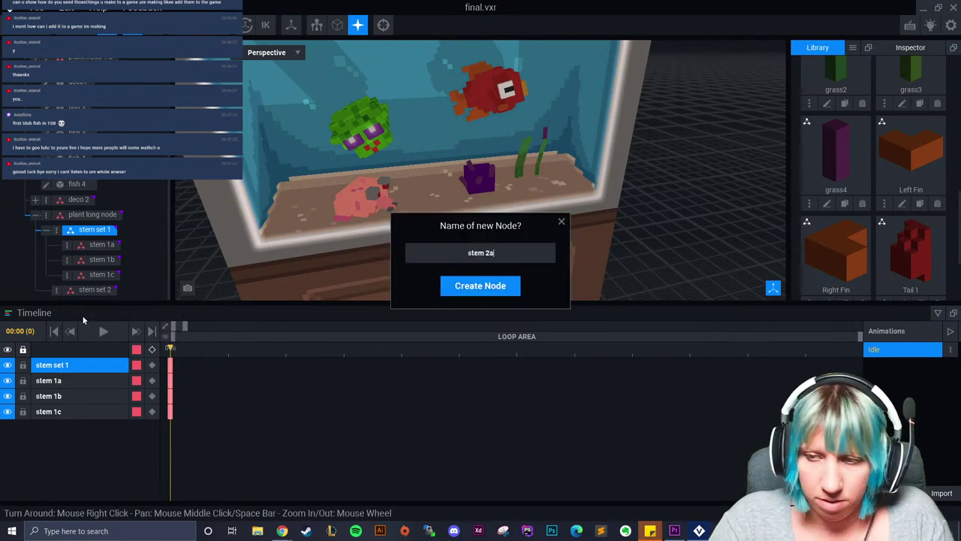
{"action": "type", "text": "a"}
{"action": "key", "text": "Return"}
- Create a second child node named "stem 2b" under stem set 2
{"action": "scroll", "coordinate": [55, 291], "scroll_direction": "down", "scroll_amount": 1}
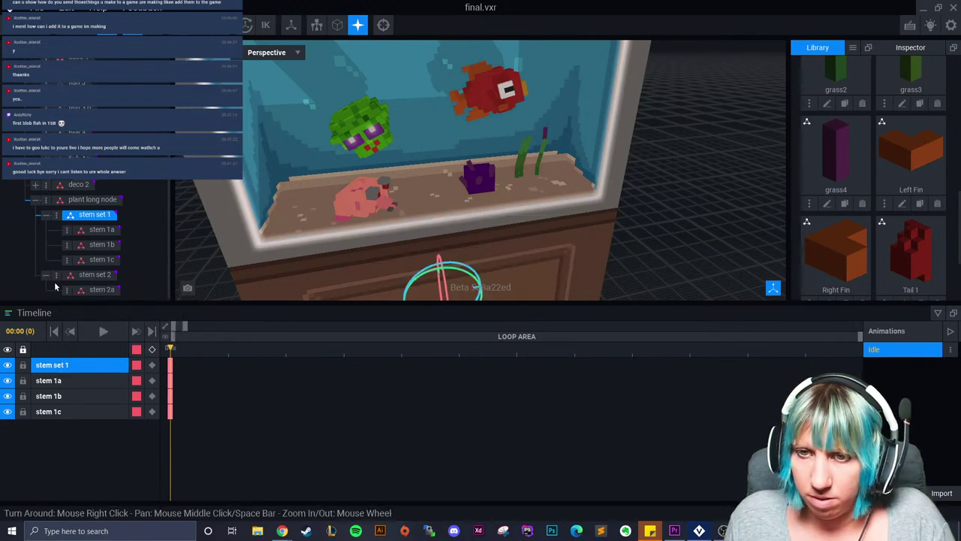
{"action": "left_click", "coordinate": [57, 275]}
{"action": "left_click", "coordinate": [83, 303]}
{"action": "type", "text": "stem 2b"}
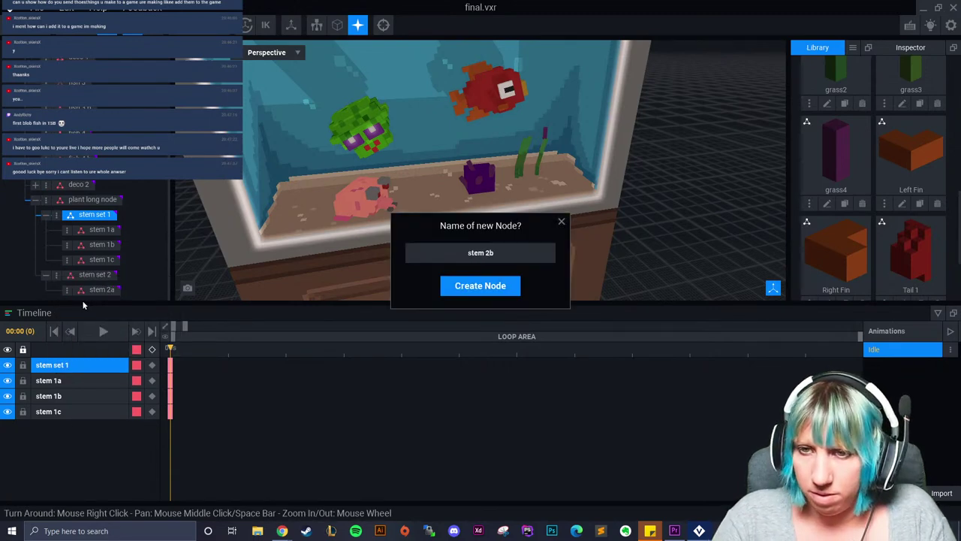
{"action": "key", "text": "Return"}
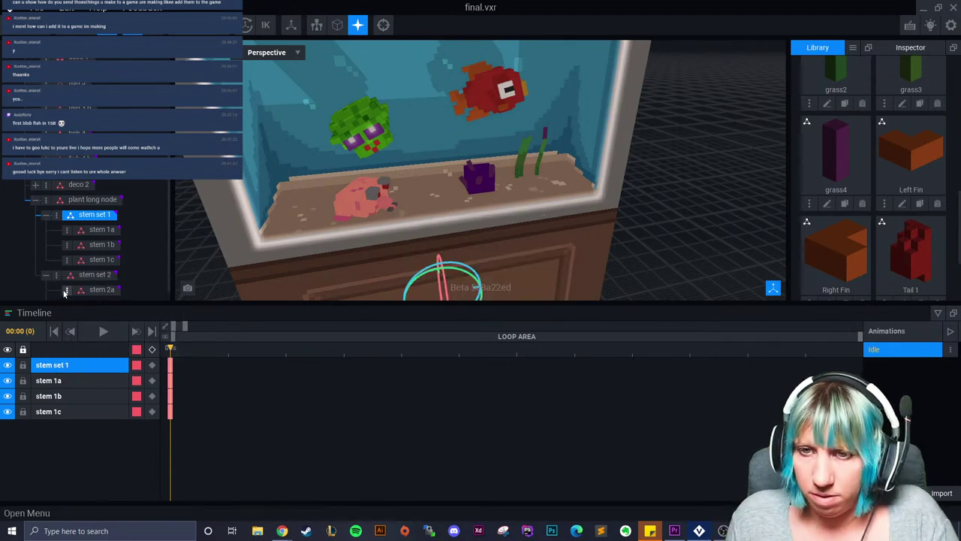
- Create a third child node named "stem 2c" under stem set 2
{"action": "left_click", "coordinate": [58, 275]}
{"action": "left_click", "coordinate": [75, 302]}
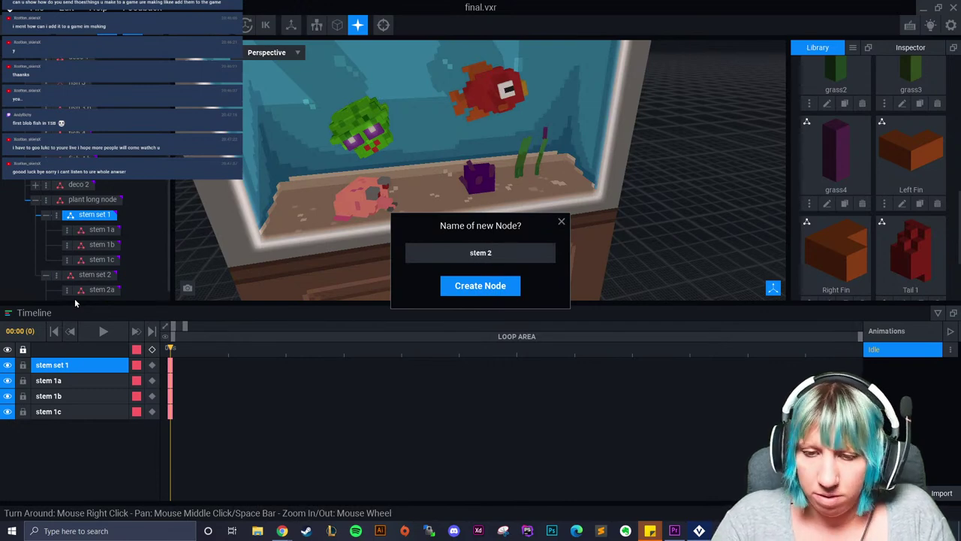
{"action": "key", "text": "Return"}
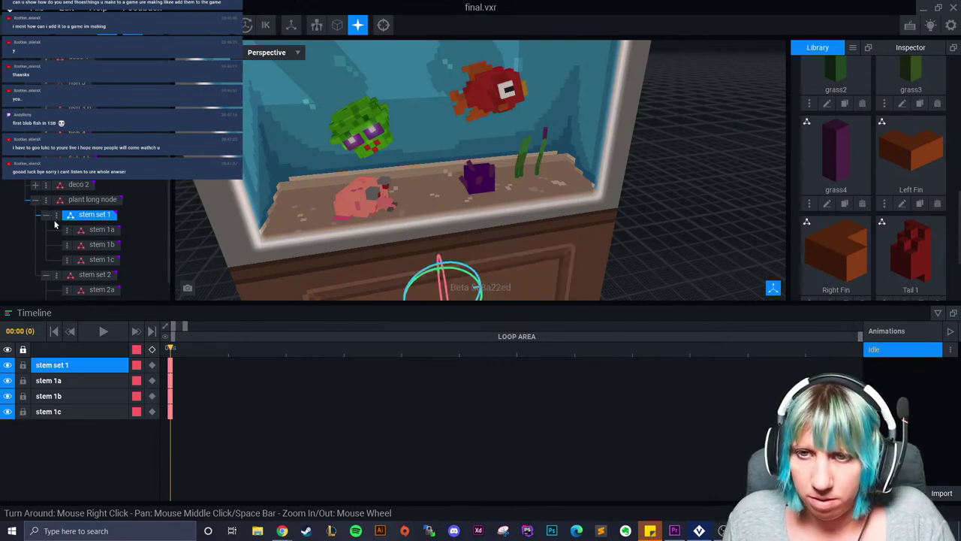
{"action": "left_click", "coordinate": [55, 216]}
{"action": "left_click", "coordinate": [99, 242]}
{"action": "type", "text": "stem set 3"}
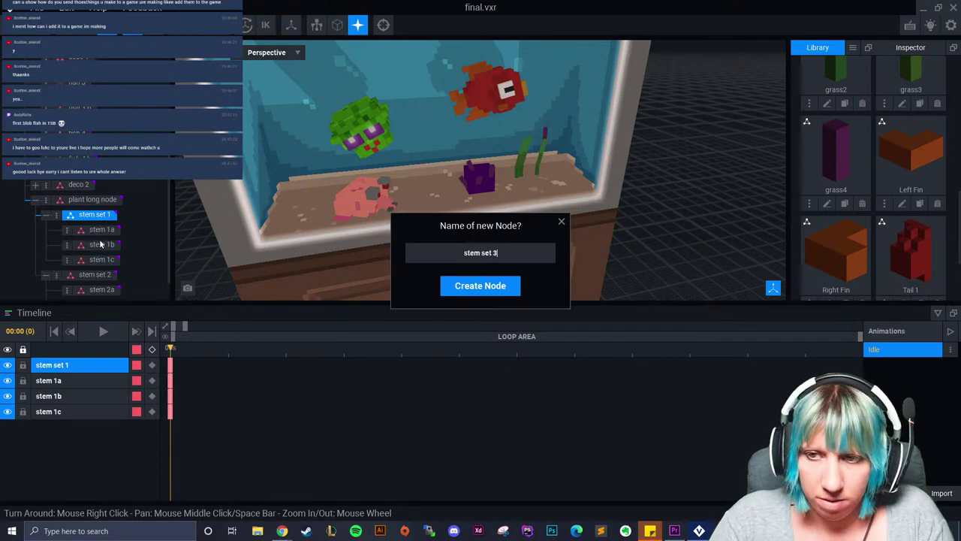
{"action": "key", "text": "Return"}
{"action": "scroll", "coordinate": [100, 248], "scroll_direction": "down", "scroll_amount": 1}
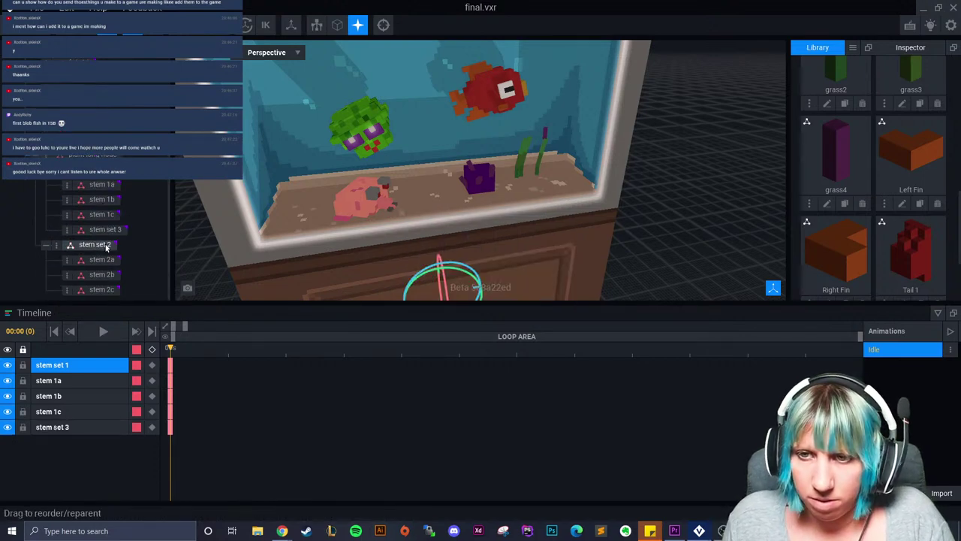
{"action": "scroll", "coordinate": [126, 259], "scroll_direction": "up", "scroll_amount": 1}
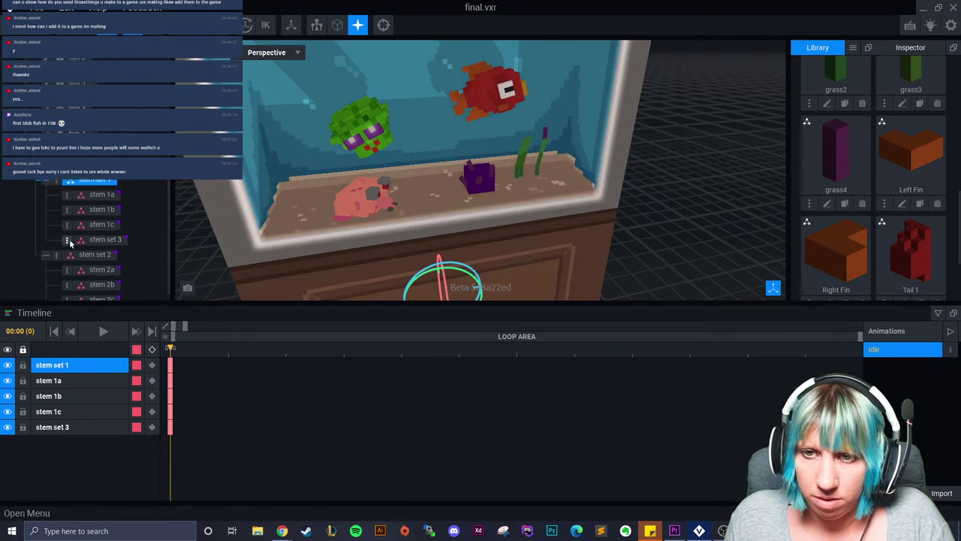
{"action": "left_click", "coordinate": [67, 239]}
{"action": "left_click", "coordinate": [104, 329]}
- Create a child node named "stem set 3" directly under plant long node
{"action": "left_click", "coordinate": [58, 184]}
{"action": "left_click", "coordinate": [72, 192]}
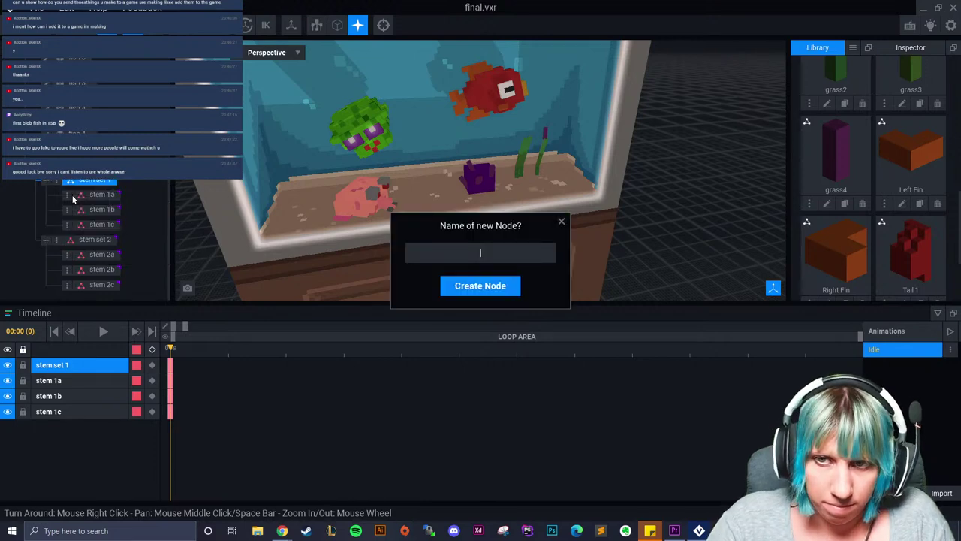
{"action": "type", "text": "stem set 3"}
{"action": "key", "text": "Return"}
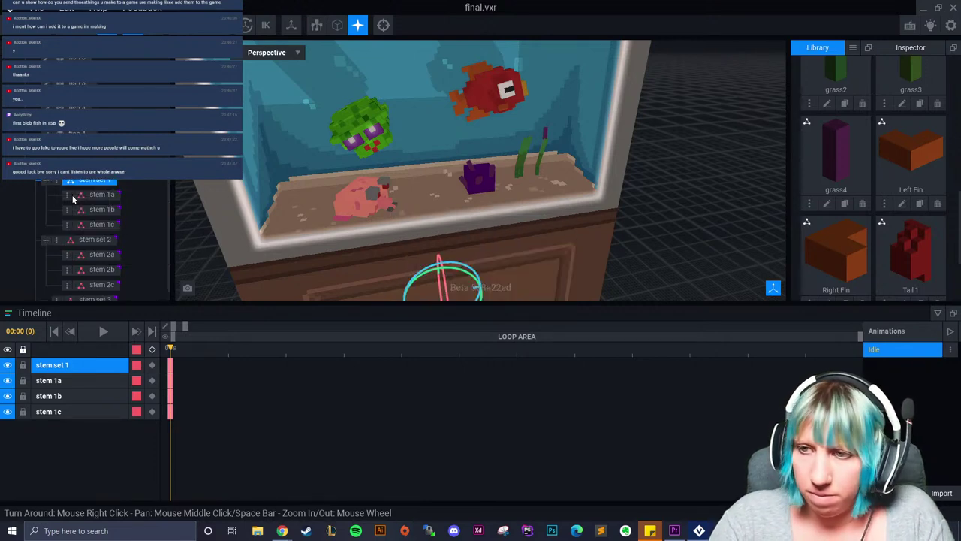
- Create a child node named "stem 3a" under stem set 3
{"action": "scroll", "coordinate": [139, 234], "scroll_direction": "down", "scroll_amount": 2}
{"action": "left_click", "coordinate": [57, 290]}
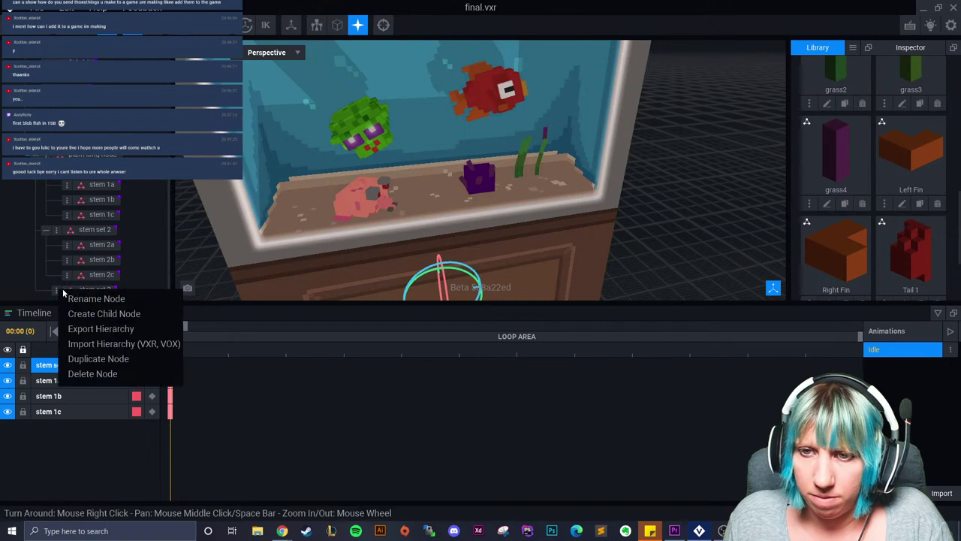
{"action": "left_click", "coordinate": [88, 312]}
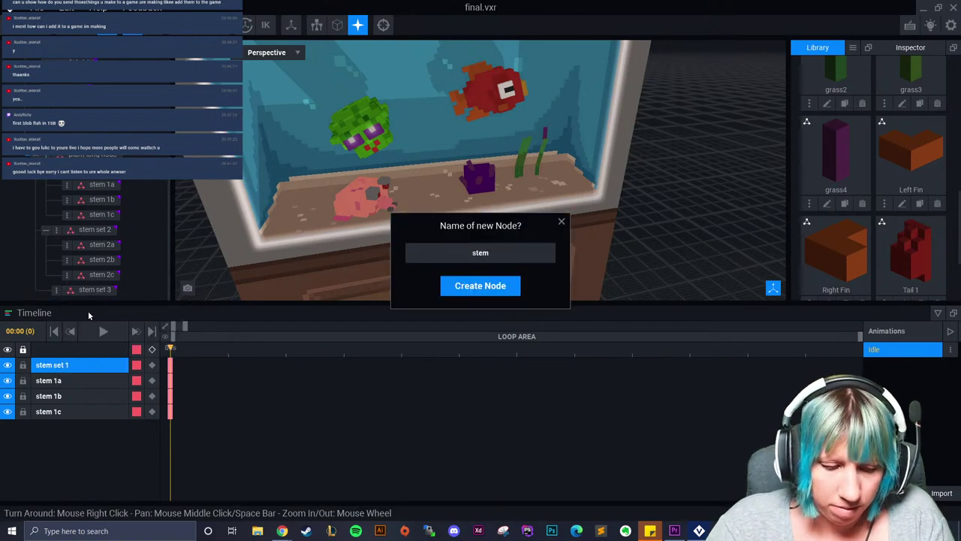
{"action": "type", "text": "stem 3a"}
{"action": "key", "text": "Return"}
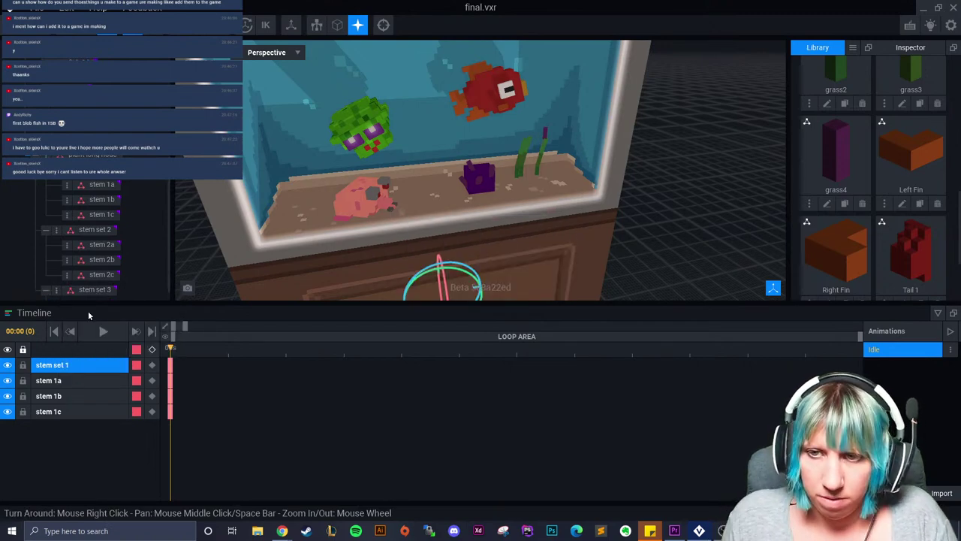
- Create a second child node named "stem 3b" under stem set 3
{"action": "scroll", "coordinate": [60, 279], "scroll_direction": "down", "scroll_amount": 1}
{"action": "left_click", "coordinate": [59, 279]}
{"action": "left_click", "coordinate": [85, 303]}
{"action": "type", "text": "s"}
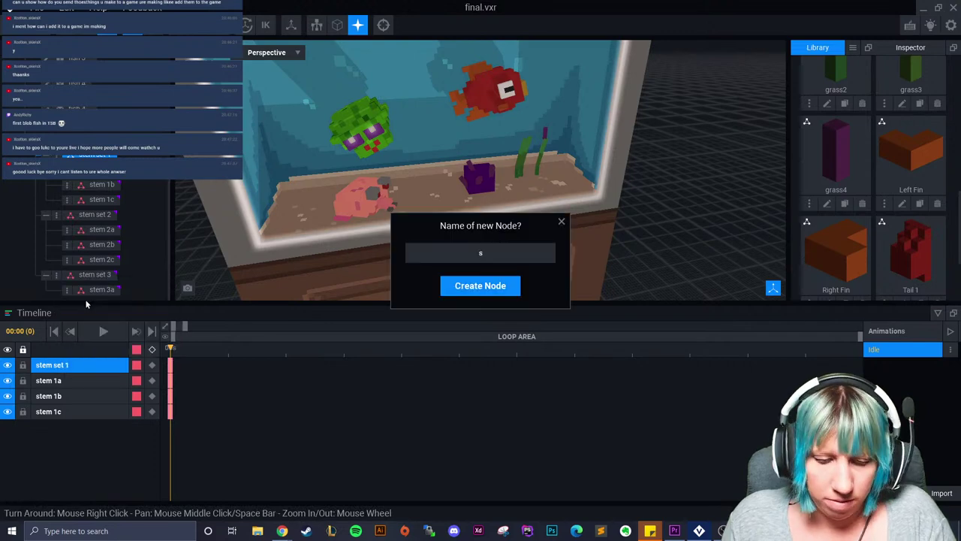
{"action": "key", "text": "Return"}
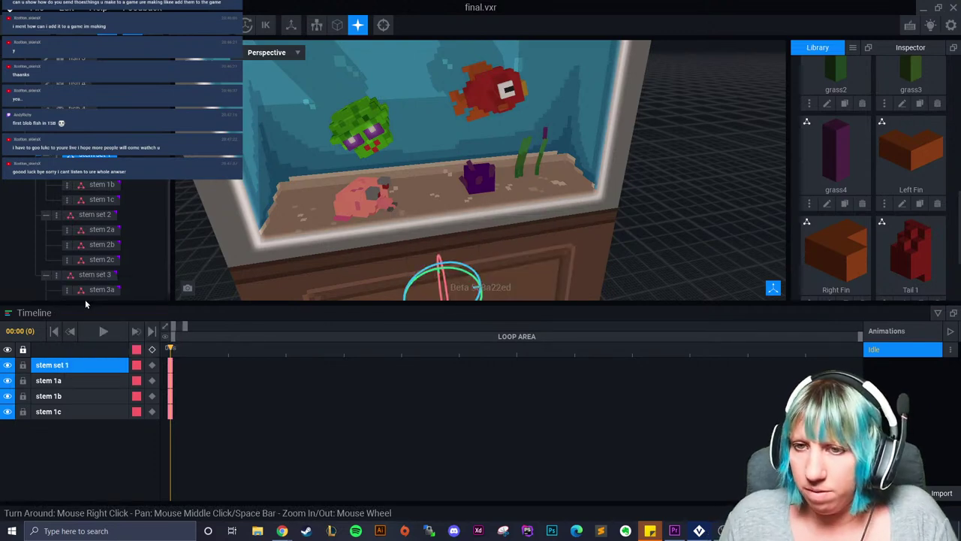
- Create a third child node named "stem 3c" under stem set 3
{"action": "scroll", "coordinate": [87, 282], "scroll_direction": "down", "scroll_amount": 1}
{"action": "left_click", "coordinate": [57, 264]}
{"action": "left_click", "coordinate": [96, 285]}
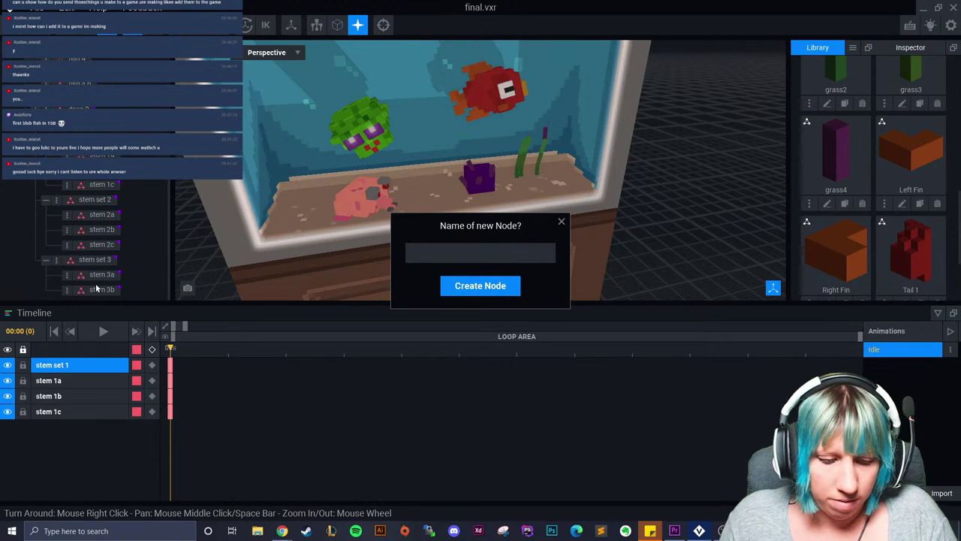
{"action": "type", "text": "stem 3c"}
{"action": "key", "text": "Return"}
- Create a fourth child node named "stem 3d" under stem set 3
{"action": "left_click", "coordinate": [57, 259]}
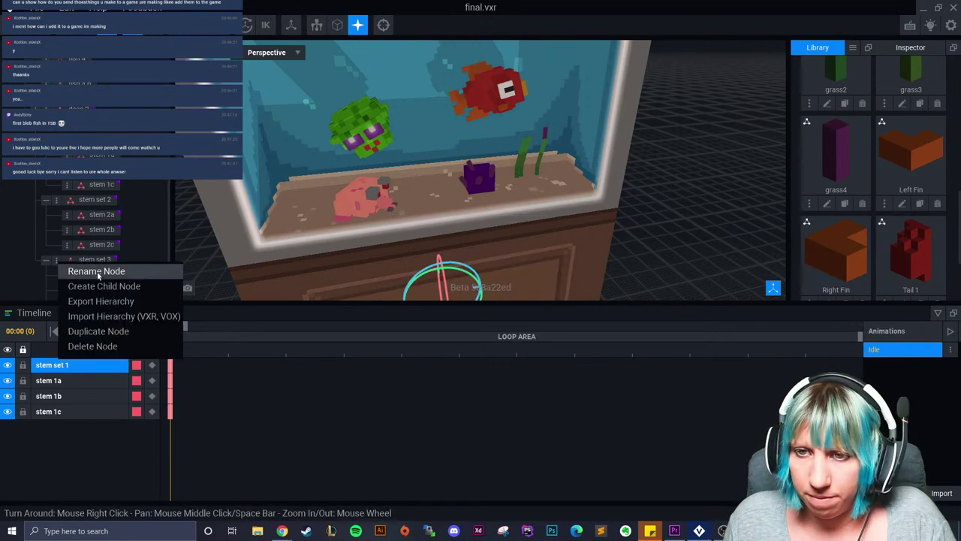
{"action": "left_click", "coordinate": [92, 286]}
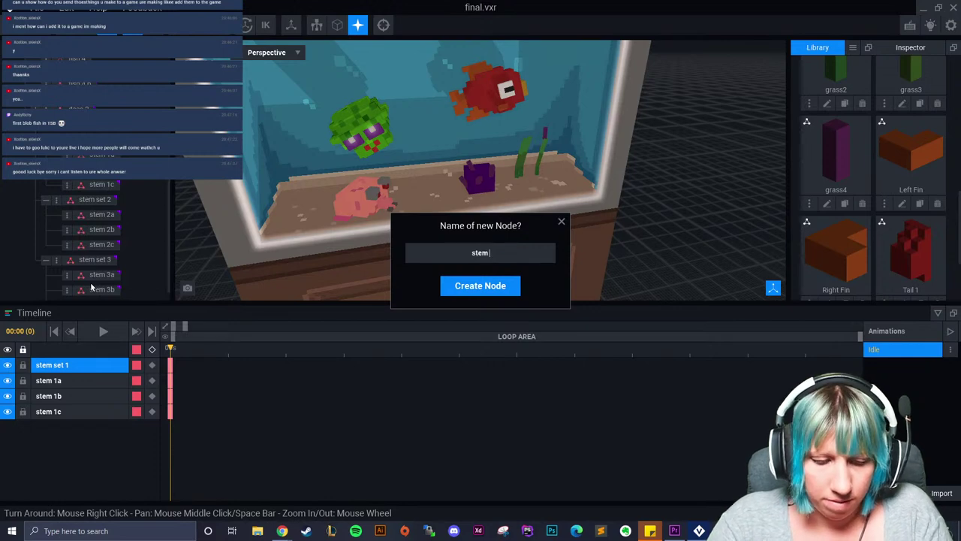
{"action": "key", "text": "Return"}
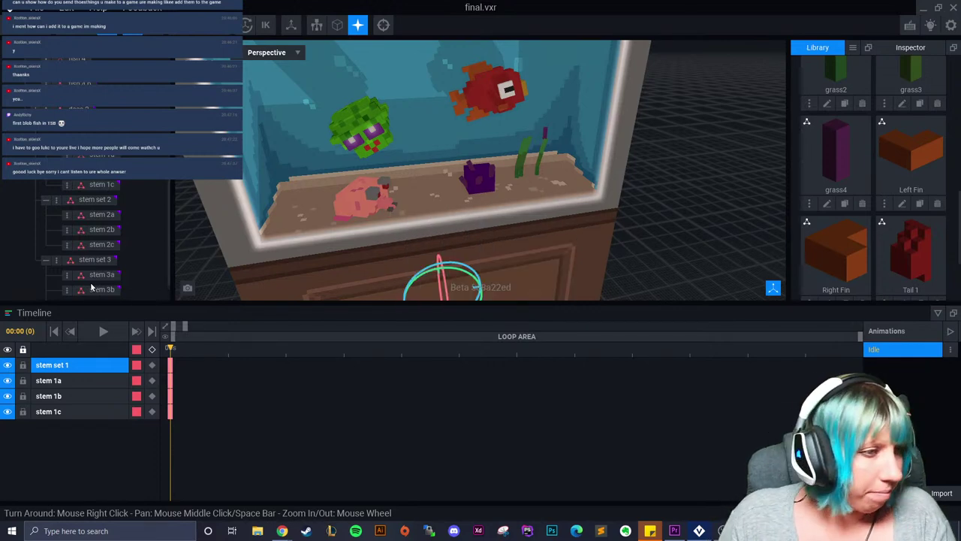
- Assign the library's grass models to the stems of sets 1 and 2, with grass2, grass3 and grass on stems 2a, 2b and 2c
{"action": "scroll", "coordinate": [387, 170], "scroll_direction": "down", "scroll_amount": 2}
{"action": "scroll", "coordinate": [387, 171], "scroll_direction": "down", "scroll_amount": 3}
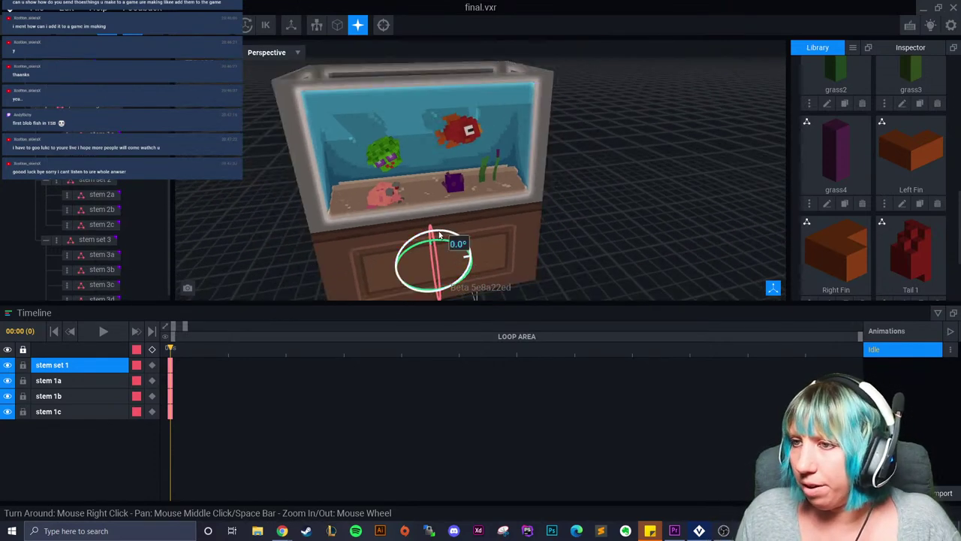
{"action": "scroll", "coordinate": [841, 172], "scroll_direction": "up", "scroll_amount": 2}
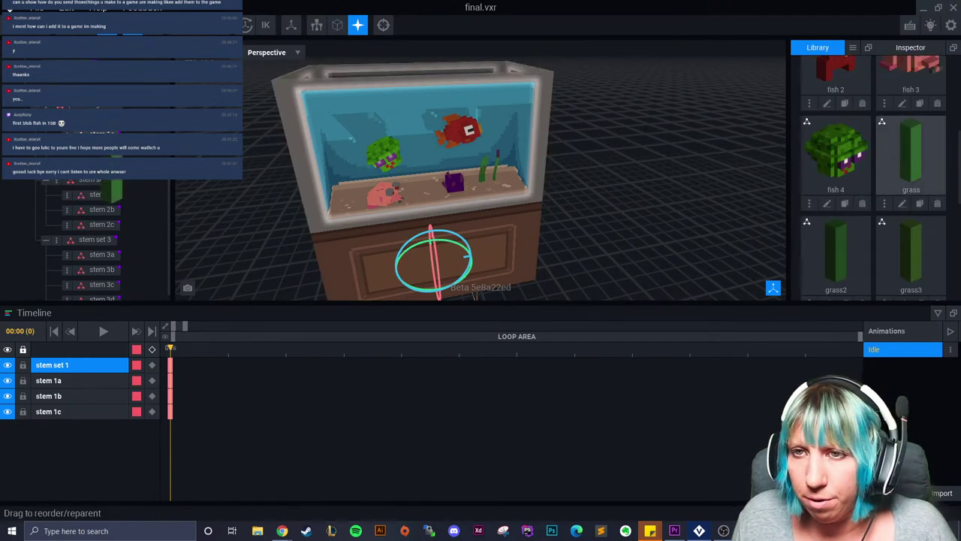
{"action": "left_click_drag", "start_coordinate": [837, 252], "coordinate": [697, 296]}
{"action": "left_click_drag", "start_coordinate": [588, 249], "coordinate": [105, 259]}
{"action": "left_click_drag", "start_coordinate": [911, 154], "coordinate": [124, 259]}
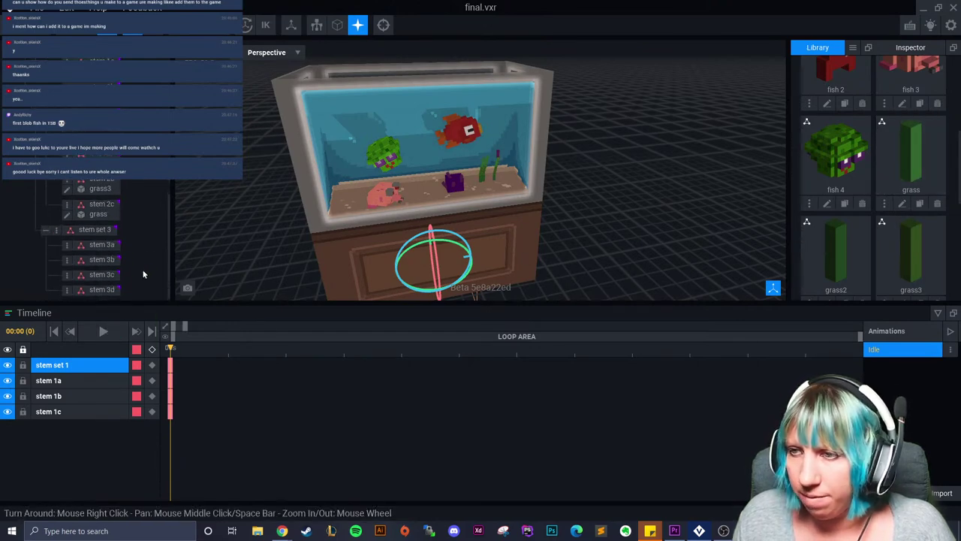
- Assign grass3 to stem 3a, grass2 to stem 3b, and further library grass models to stems 3c and 3d
{"action": "scroll", "coordinate": [886, 236], "scroll_direction": "down", "scroll_amount": 3}
{"action": "left_click_drag", "start_coordinate": [919, 114], "coordinate": [101, 244]}
{"action": "left_click_drag", "start_coordinate": [835, 105], "coordinate": [102, 270]}
{"action": "scroll", "coordinate": [868, 164], "scroll_direction": "up", "scroll_amount": 2}
{"action": "left_click_drag", "start_coordinate": [911, 105], "coordinate": [151, 276]}
{"action": "left_click_drag", "start_coordinate": [805, 271], "coordinate": [120, 296]}
- Raise stem set 1 from the cabinet up into the tank
{"action": "scroll", "coordinate": [109, 251], "scroll_direction": "up", "scroll_amount": 3}
{"action": "scroll", "coordinate": [92, 213], "scroll_direction": "up", "scroll_amount": 5}
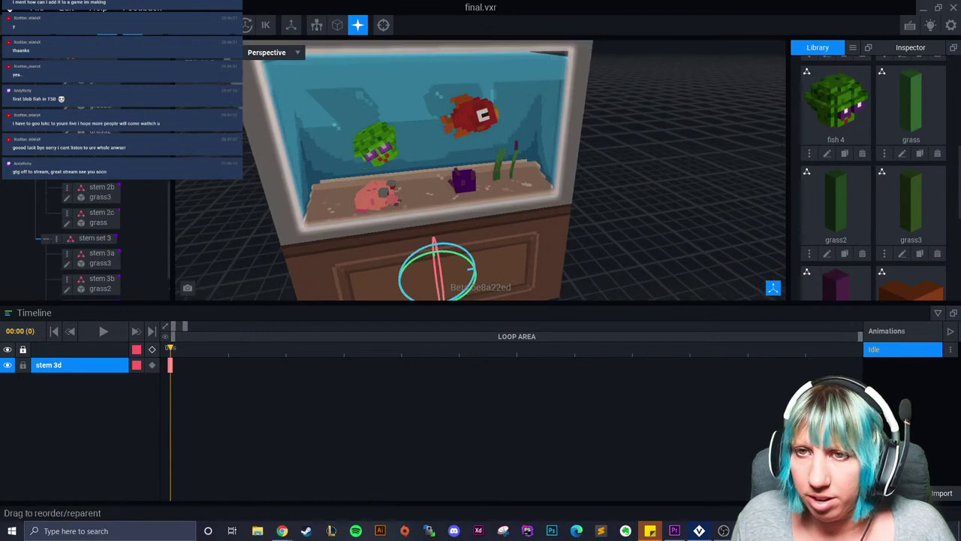
{"action": "left_click", "coordinate": [94, 115]}
{"action": "scroll", "coordinate": [308, 191], "scroll_direction": "up", "scroll_amount": 4}
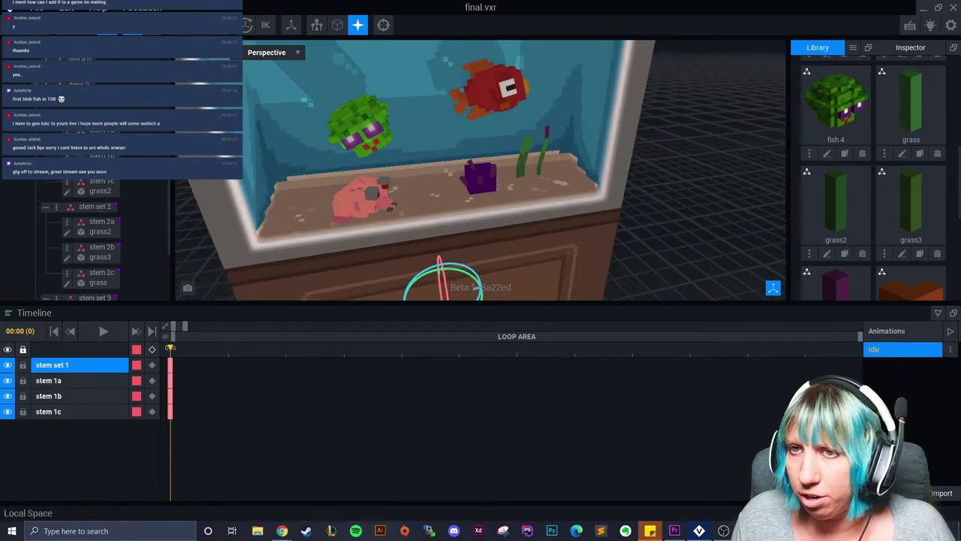
{"action": "left_click", "coordinate": [87, 25]}
{"action": "scroll", "coordinate": [469, 227], "scroll_direction": "down", "scroll_amount": 1}
{"action": "left_click_drag", "start_coordinate": [451, 267], "coordinate": [454, 148]}
- Position stem set 1 on the sand between the pink fish and the purple decoration, at a height of about 41
{"action": "right_click_drag", "start_coordinate": [482, 172], "coordinate": [462, 128]}
{"action": "scroll", "coordinate": [521, 178], "scroll_direction": "up", "scroll_amount": 5}
{"action": "scroll", "coordinate": [425, 147], "scroll_direction": "up", "scroll_amount": 3}
{"action": "left_click_drag", "start_coordinate": [461, 100], "coordinate": [435, 178]}
{"action": "right_click_drag", "start_coordinate": [434, 180], "coordinate": [438, 161]}
{"action": "mouse_move", "coordinate": [438, 161]}
{"action": "left_mouse_down"}
{"action": "mouse_move", "coordinate": [391, 151]}
{"action": "mouse_move", "coordinate": [407, 120]}
{"action": "mouse_move", "coordinate": [446, 128]}
{"action": "mouse_move", "coordinate": [443, 171]}
{"action": "left_mouse_up"}
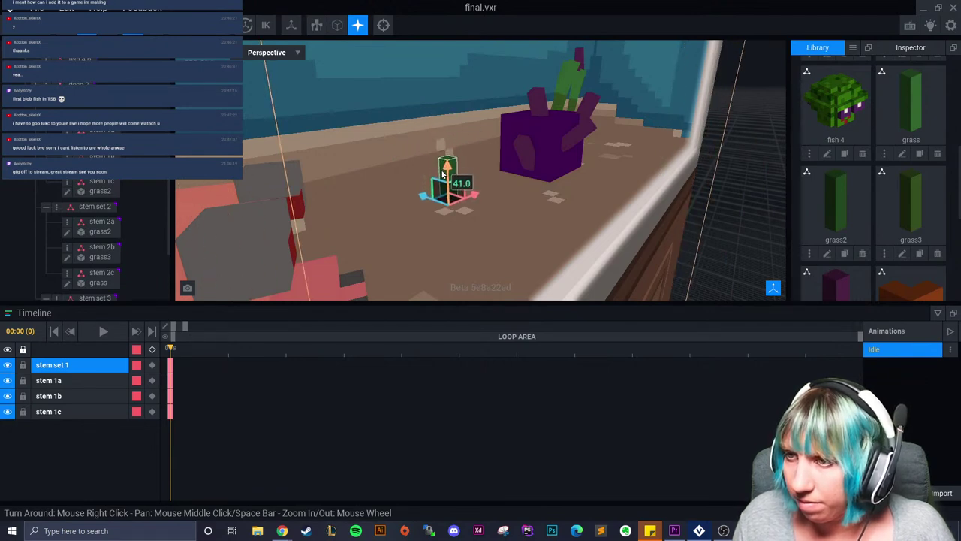
{"action": "right_click_drag", "start_coordinate": [465, 181], "coordinate": [453, 198]}
{"action": "left_click_drag", "start_coordinate": [388, 177], "coordinate": [390, 172]}
{"action": "right_click_drag", "start_coordinate": [309, 187], "coordinate": [268, 226]}
- Stack stem 1b above stem 1a and stem 1c above stem 1b
{"action": "left_click", "coordinate": [487, 180]}
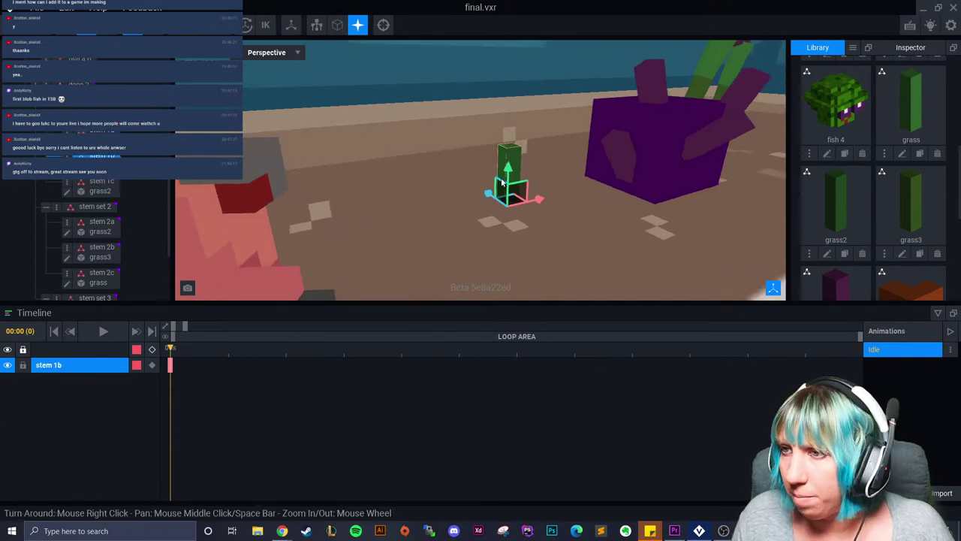
{"action": "left_click_drag", "start_coordinate": [508, 172], "coordinate": [516, 122]}
{"action": "left_click", "coordinate": [102, 183]}
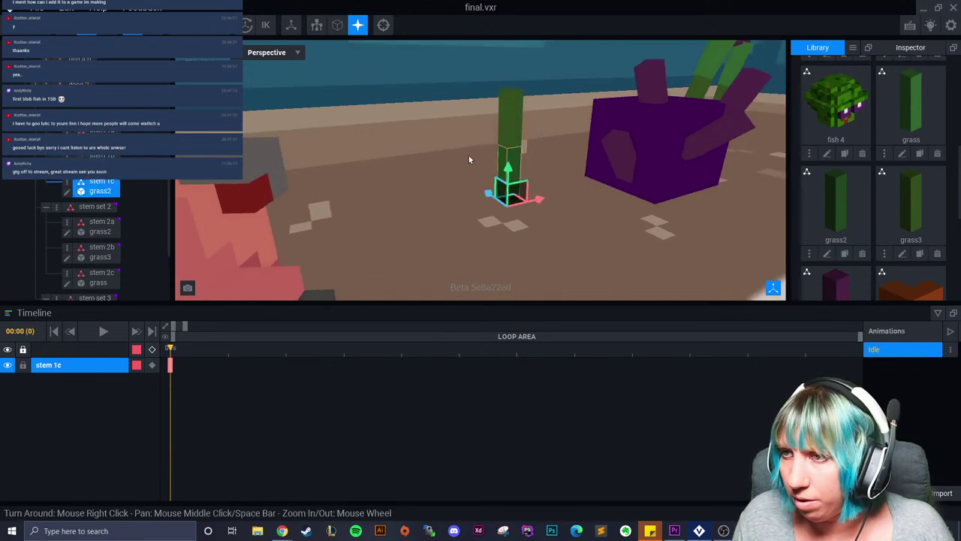
{"action": "left_click_drag", "start_coordinate": [510, 171], "coordinate": [526, 53]}
- Fine-tune the heights of the upper stem 1 segments so they join end to end as one tall stalk
{"action": "right_click_drag", "start_coordinate": [178, 215], "coordinate": [514, 186]}
{"action": "mouse_move", "coordinate": [414, 120]}
{"action": "left_mouse_down"}
{"action": "mouse_move", "coordinate": [415, 99]}
{"action": "mouse_move", "coordinate": [415, 112]}
{"action": "left_mouse_up"}
{"action": "left_click", "coordinate": [406, 175]}
{"action": "left_click", "coordinate": [417, 174]}
{"action": "left_click_drag", "start_coordinate": [419, 184], "coordinate": [422, 173]}
{"action": "left_click", "coordinate": [415, 140]}
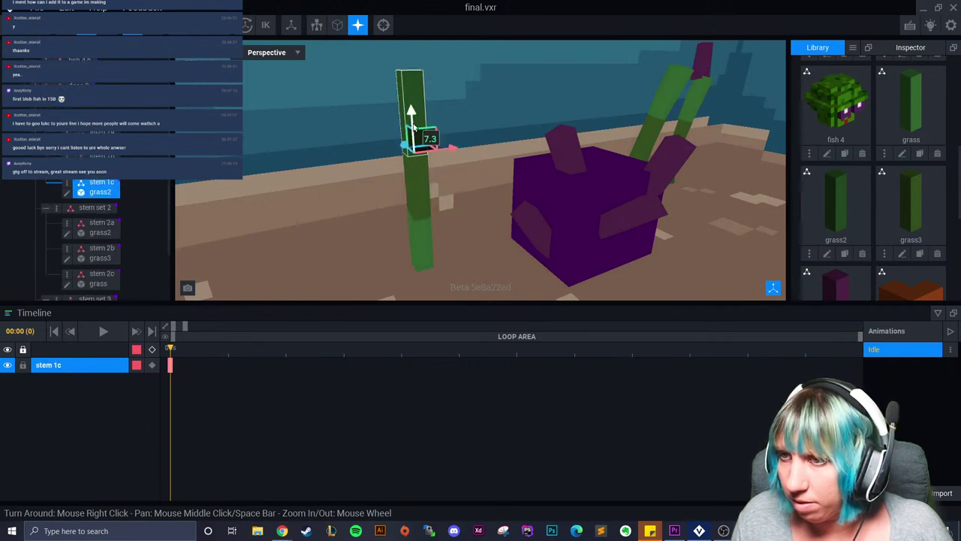
{"action": "left_click_drag", "start_coordinate": [413, 115], "coordinate": [412, 114]}
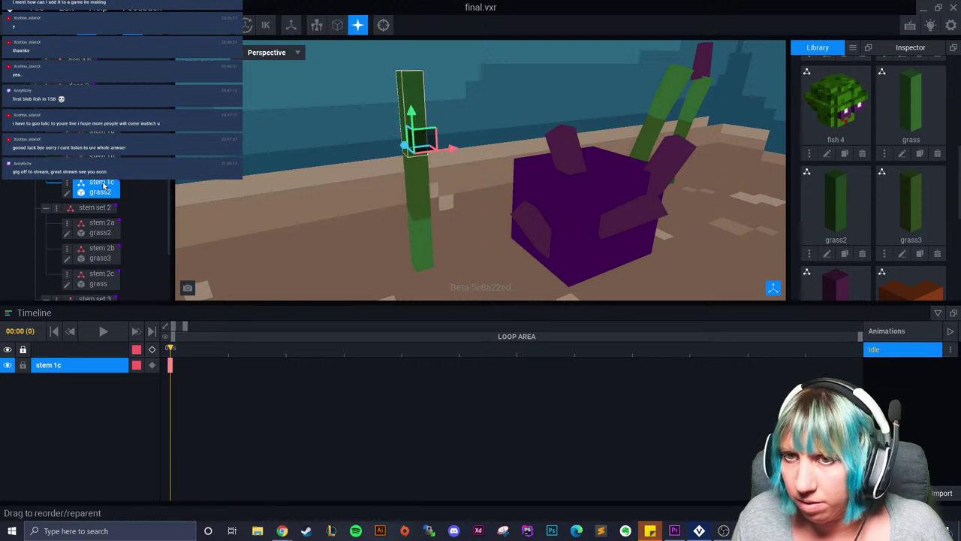
- Rotate the whole of stem set 1 so the stalk leans slightly toward the purple decoration
{"action": "left_click", "coordinate": [95, 116]}
{"action": "right_click_drag", "start_coordinate": [377, 202], "coordinate": [340, 185]}
{"action": "left_click", "coordinate": [106, 25]}
{"action": "left_click_drag", "start_coordinate": [415, 216], "coordinate": [422, 222]}
{"action": "right_click_drag", "start_coordinate": [422, 222], "coordinate": [428, 227]}
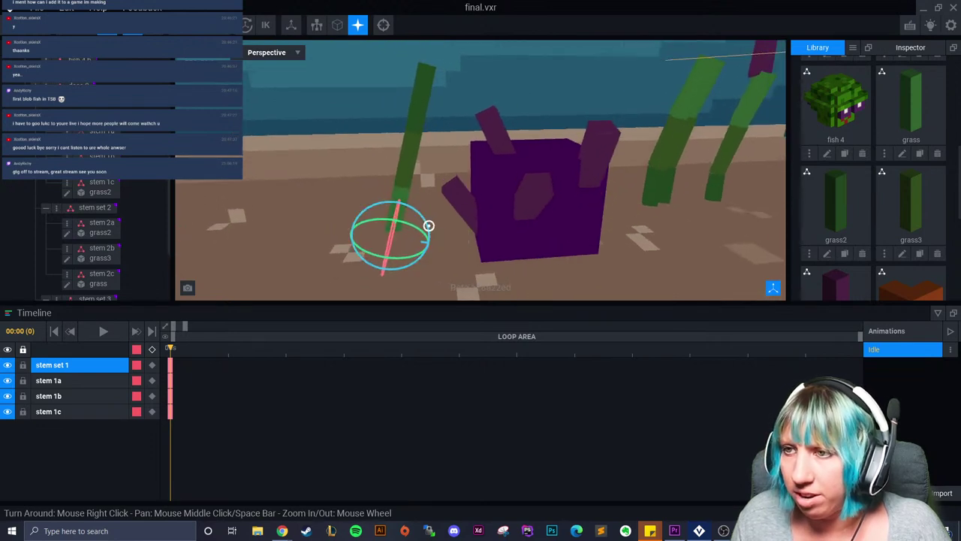
- Tilt stems 1b and 1c to bend the stalk, and shift stem 1c to meet the top of stem 1b
{"action": "left_click", "coordinate": [399, 167]}
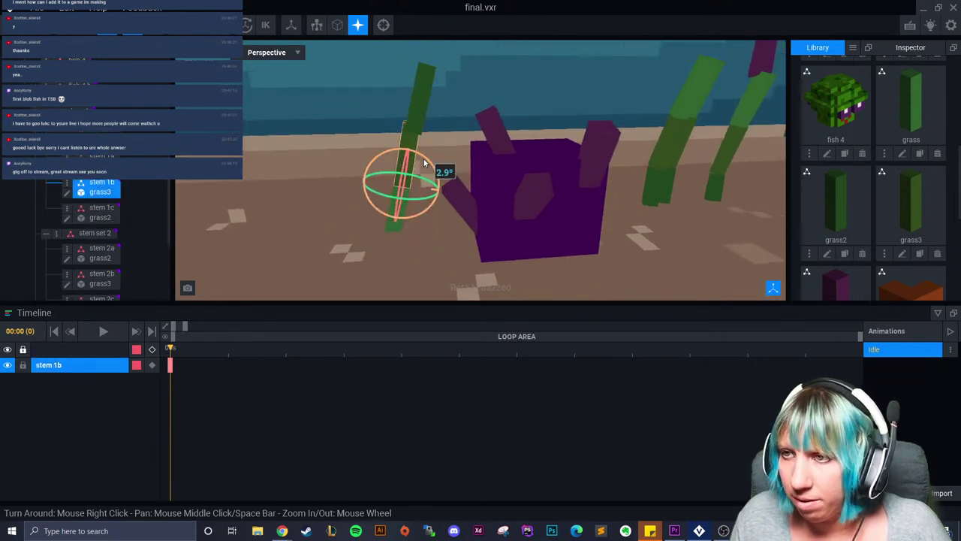
{"action": "left_click", "coordinate": [419, 112]}
{"action": "mouse_move", "coordinate": [447, 118]}
{"action": "left_mouse_down"}
{"action": "mouse_move", "coordinate": [436, 113]}
{"action": "mouse_move", "coordinate": [446, 133]}
{"action": "left_mouse_up"}
{"action": "left_click", "coordinate": [87, 26]}
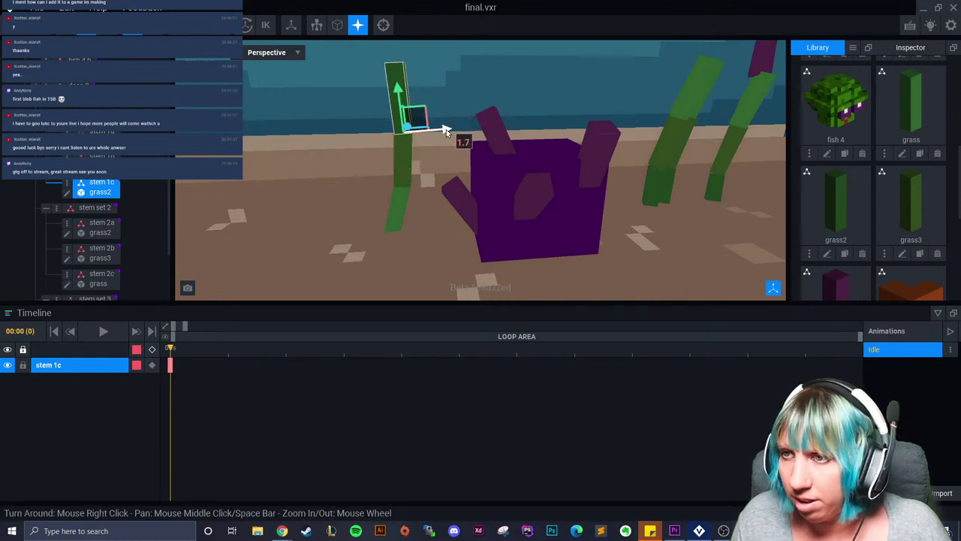
{"action": "left_click_drag", "start_coordinate": [396, 79], "coordinate": [397, 89]}
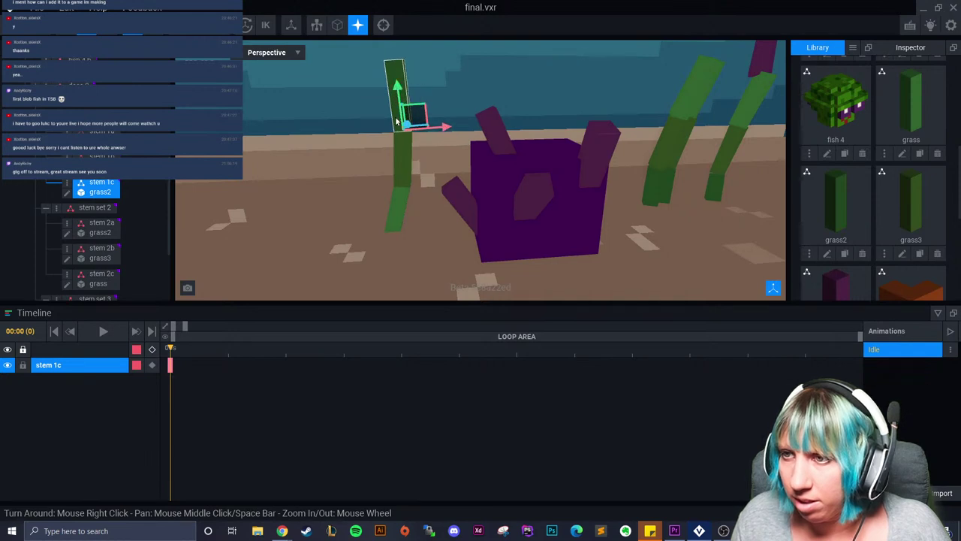
- Collapse stem set 1 in the node hierarchy
{"action": "scroll", "coordinate": [381, 203], "scroll_direction": "down", "scroll_amount": 5}
{"action": "right_click_drag", "start_coordinate": [369, 211], "coordinate": [481, 165]}
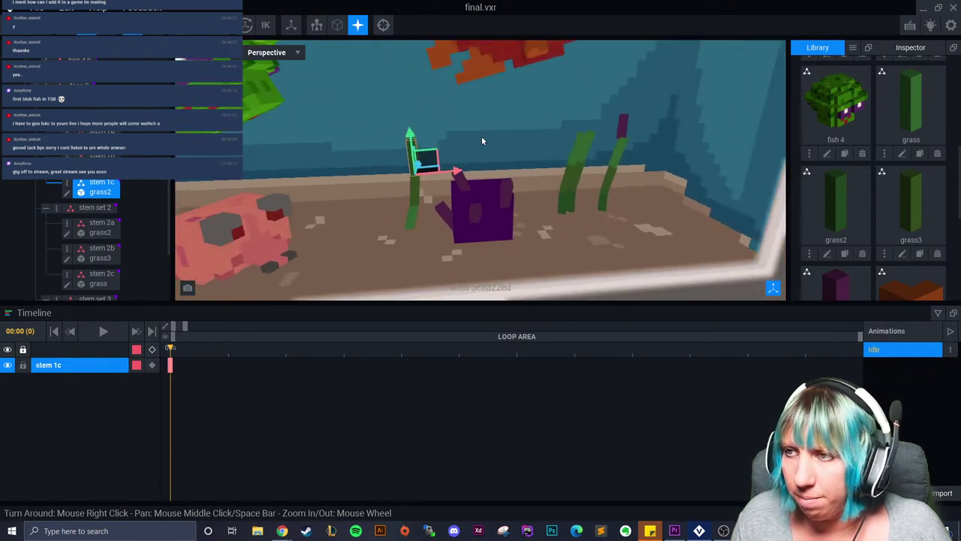
{"action": "left_click", "coordinate": [481, 163]}
{"action": "scroll", "coordinate": [390, 247], "scroll_direction": "up", "scroll_amount": 2}
{"action": "middle_click_drag", "start_coordinate": [391, 247], "coordinate": [408, 229]}
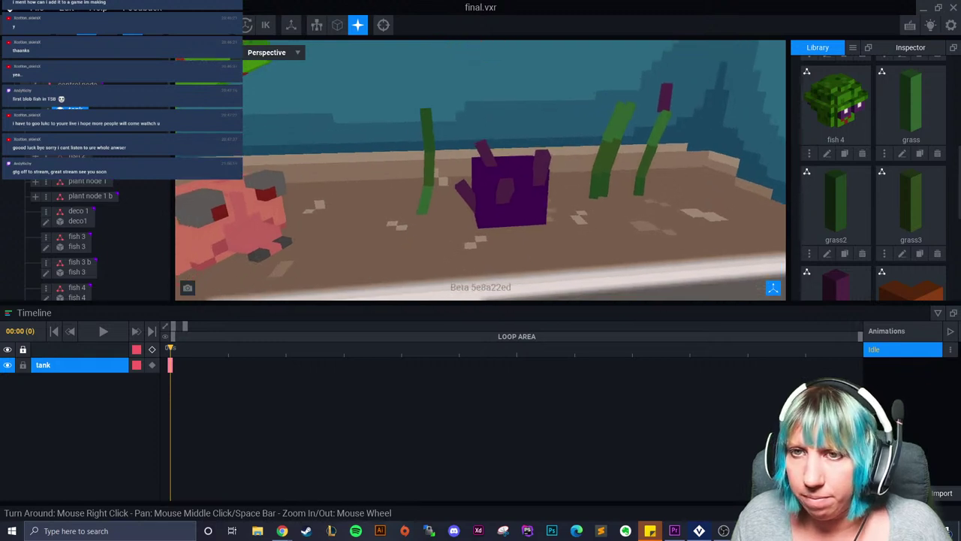
{"action": "left_click", "coordinate": [425, 208]}
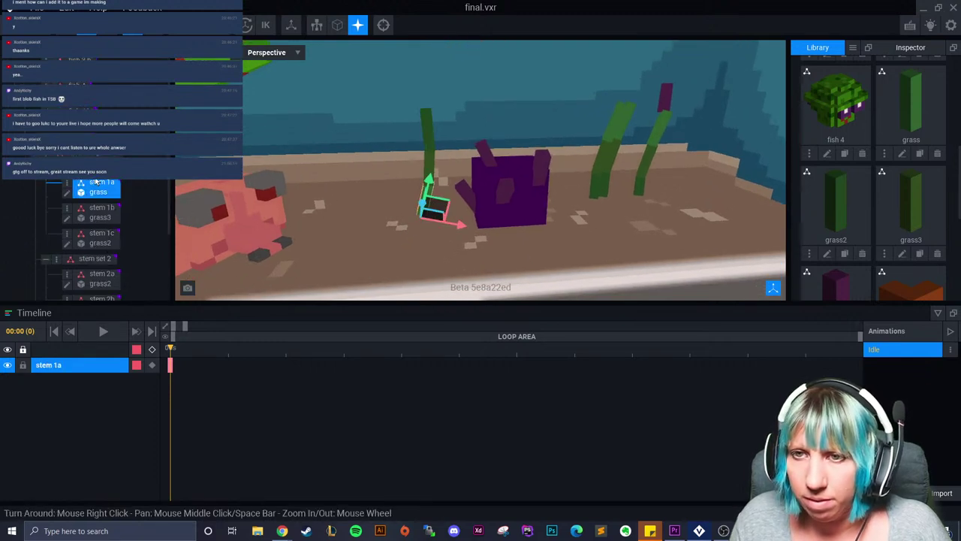
{"action": "left_click", "coordinate": [46, 167]}
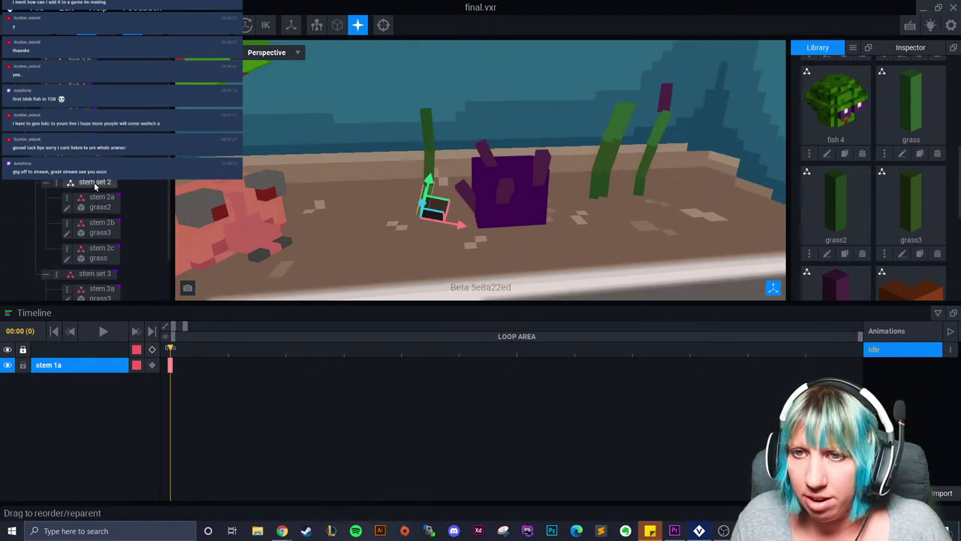
- Raise stem set 2 from the cabinet up into the tank near the pink fish
{"action": "left_click", "coordinate": [92, 186]}
{"action": "scroll", "coordinate": [373, 254], "scroll_direction": "down", "scroll_amount": 5}
{"action": "scroll", "coordinate": [375, 258], "scroll_direction": "down", "scroll_amount": 3}
{"action": "right_click_drag", "start_coordinate": [376, 258], "coordinate": [432, 253]}
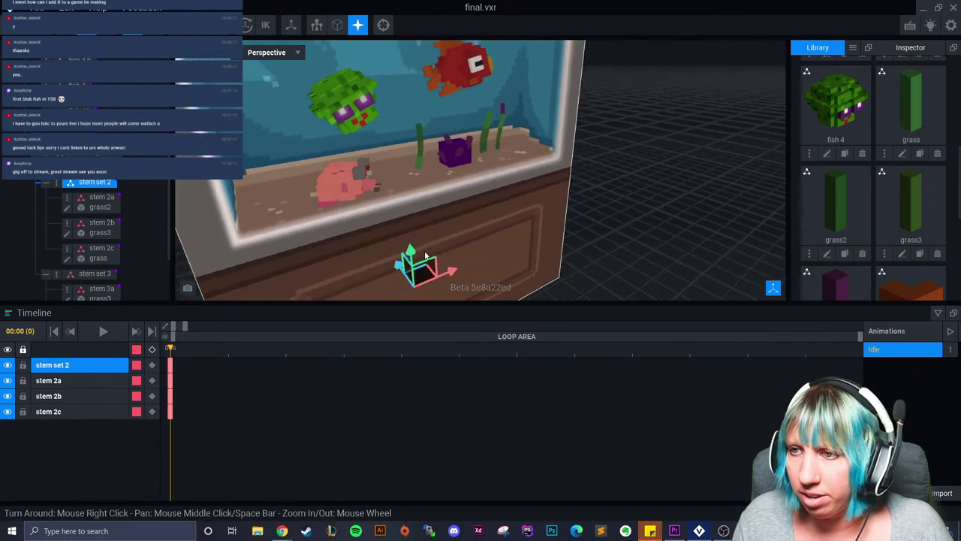
{"action": "left_click_drag", "start_coordinate": [410, 250], "coordinate": [403, 111]}
{"action": "left_click", "coordinate": [387, 153]}
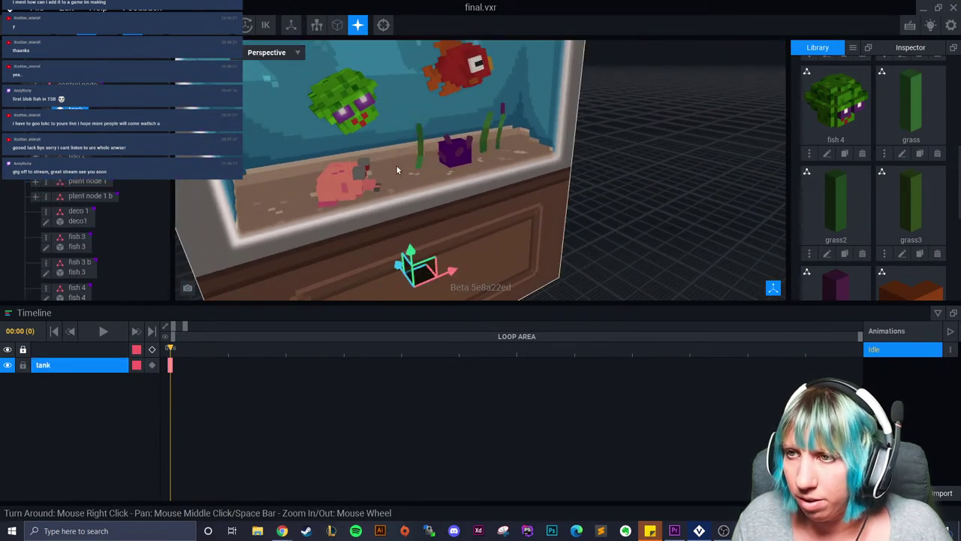
{"action": "scroll", "coordinate": [90, 217], "scroll_direction": "up", "scroll_amount": 2}
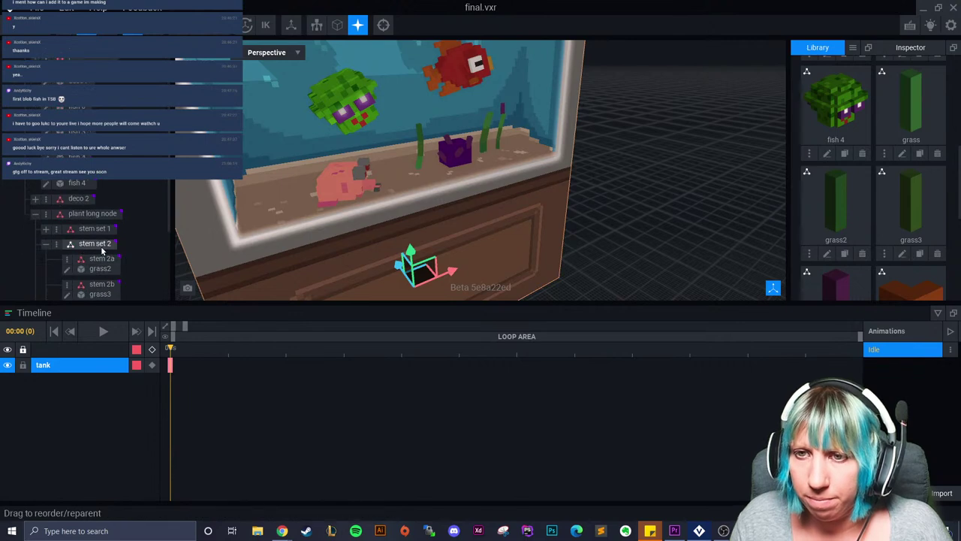
{"action": "left_click", "coordinate": [97, 244]}
{"action": "mouse_move", "coordinate": [388, 152]}
{"action": "left_mouse_down"}
{"action": "mouse_move", "coordinate": [417, 191]}
{"action": "mouse_move", "coordinate": [383, 161]}
{"action": "mouse_move", "coordinate": [421, 147]}
{"action": "mouse_move", "coordinate": [388, 164]}
{"action": "left_mouse_up"}
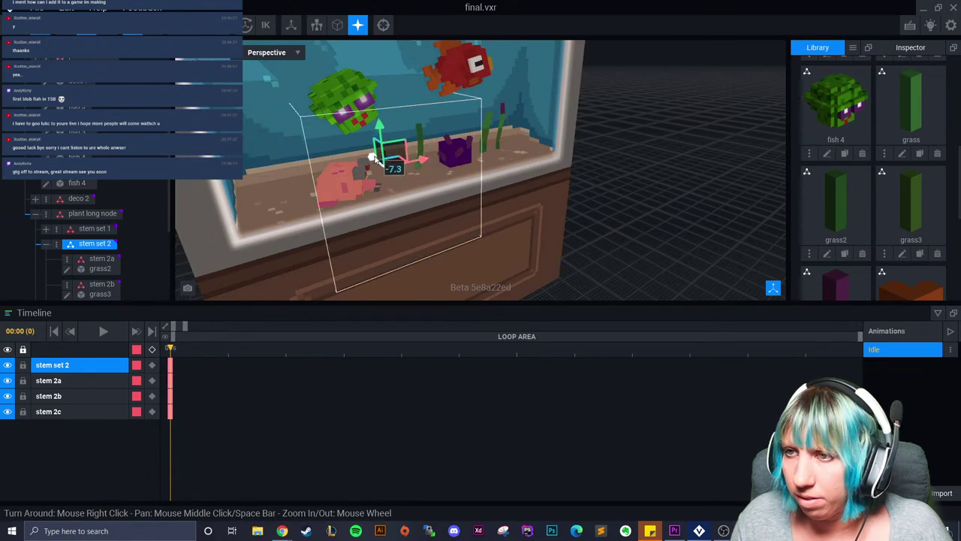
- Position stem set 2 on the sand just in front of the stem set 1 stalk
{"action": "scroll", "coordinate": [409, 171], "scroll_direction": "up", "scroll_amount": 5}
{"action": "scroll", "coordinate": [417, 201], "scroll_direction": "up", "scroll_amount": 3}
{"action": "middle_click_drag", "start_coordinate": [413, 151], "coordinate": [415, 241]}
{"action": "left_click_drag", "start_coordinate": [395, 190], "coordinate": [381, 164]}
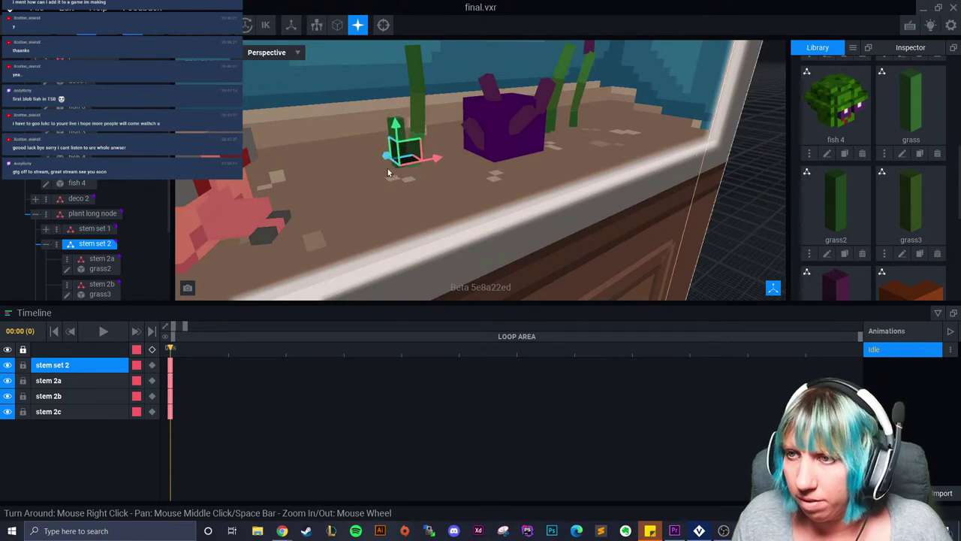
{"action": "right_click_drag", "start_coordinate": [384, 166], "coordinate": [357, 173]}
{"action": "left_click_drag", "start_coordinate": [399, 160], "coordinate": [386, 169]}
{"action": "right_click_drag", "start_coordinate": [367, 169], "coordinate": [402, 175]}
{"action": "left_click_drag", "start_coordinate": [421, 167], "coordinate": [412, 169]}
- Move stem set 2 closer to stem set 1 so it stands on the sand beside that stalk's base
{"action": "scroll", "coordinate": [360, 172], "scroll_direction": "up", "scroll_amount": 4}
{"action": "left_click", "coordinate": [345, 173]}
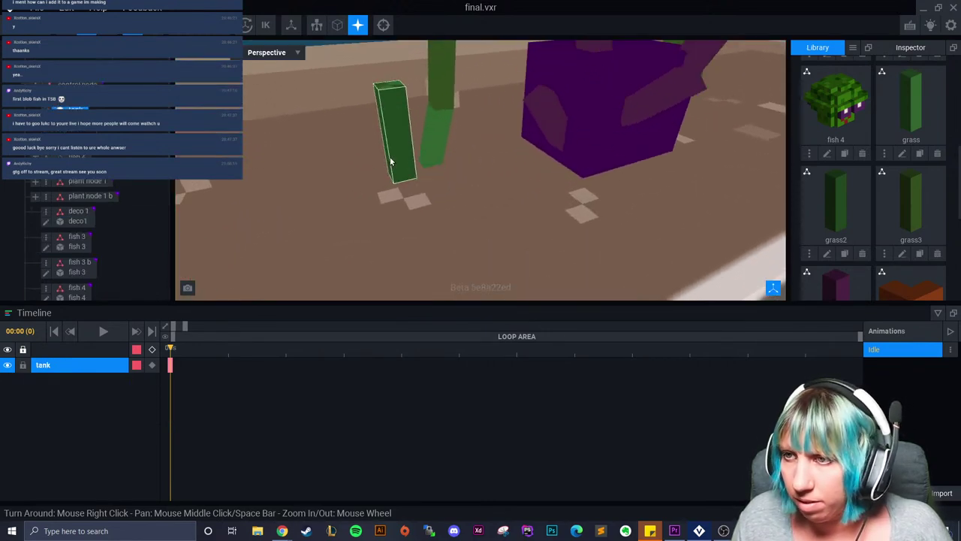
{"action": "left_click", "coordinate": [392, 161]}
{"action": "left_click", "coordinate": [96, 167]}
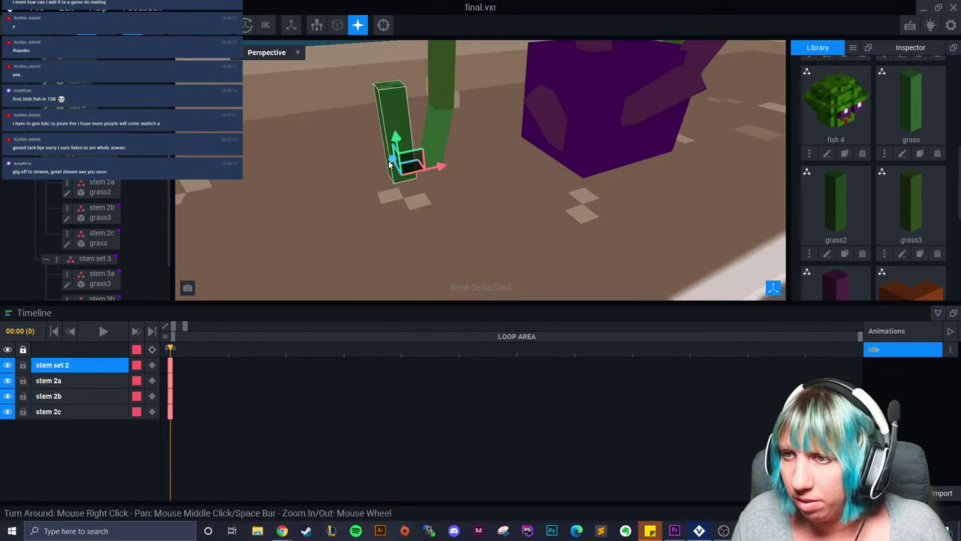
{"action": "left_click_drag", "start_coordinate": [390, 161], "coordinate": [477, 139]}
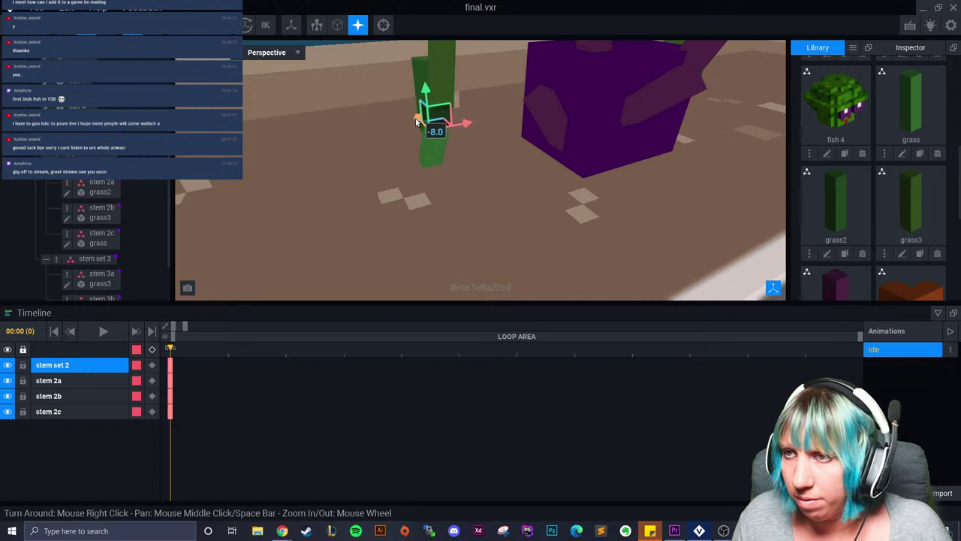
{"action": "left_click", "coordinate": [451, 135]}
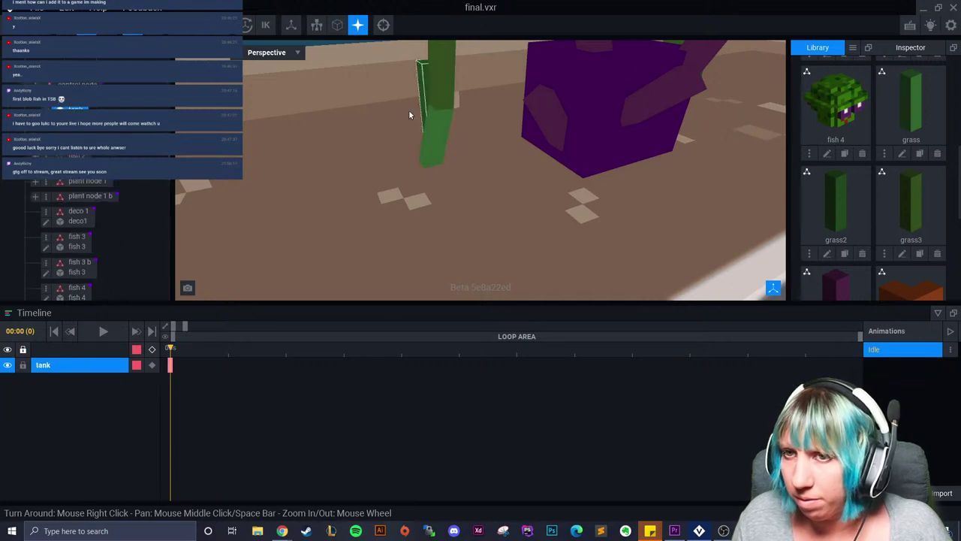
{"action": "scroll", "coordinate": [101, 189], "scroll_direction": "down", "scroll_amount": 5}
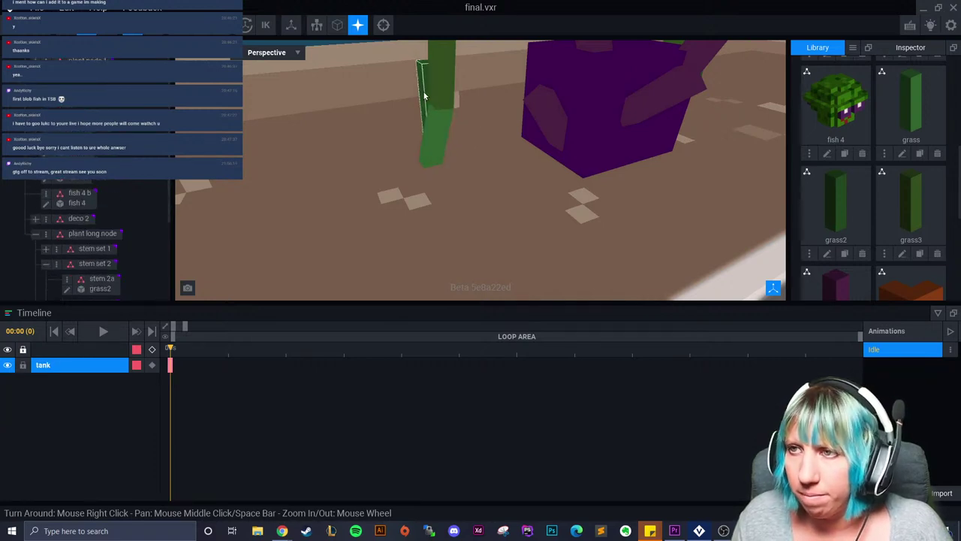
{"action": "left_click", "coordinate": [424, 96]}
{"action": "left_click_drag", "start_coordinate": [464, 128], "coordinate": [406, 133]}
- Stack stems 2b and 2c upward above stem 2a to form the second stalk
{"action": "left_click", "coordinate": [105, 188]}
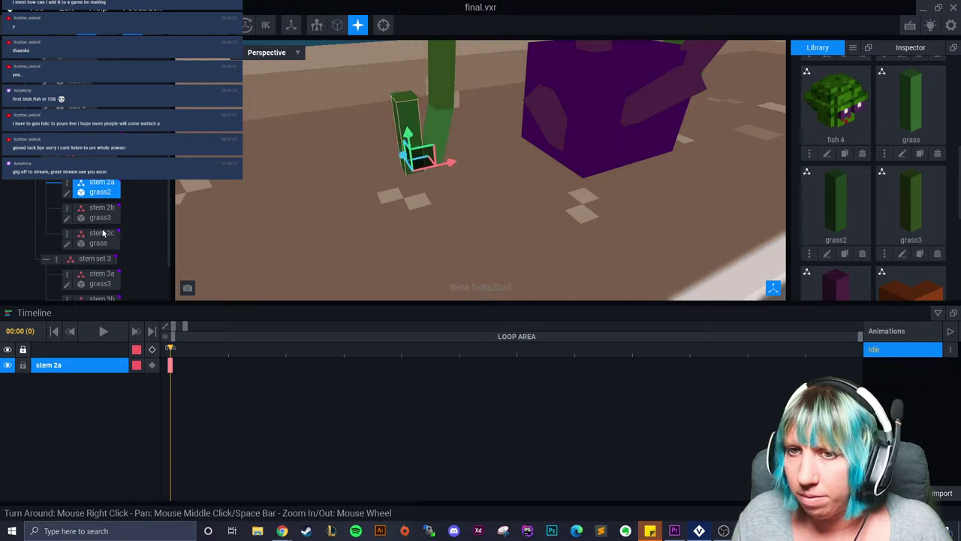
{"action": "left_click", "coordinate": [111, 229]}
{"action": "right_click_drag", "start_coordinate": [407, 119], "coordinate": [397, 160]}
{"action": "left_click_drag", "start_coordinate": [397, 160], "coordinate": [395, 117]}
{"action": "left_click", "coordinate": [101, 211]}
{"action": "left_click_drag", "start_coordinate": [406, 228], "coordinate": [398, 174]}
{"action": "left_click", "coordinate": [396, 121]}
{"action": "left_click_drag", "start_coordinate": [391, 124], "coordinate": [388, 108]}
{"action": "right_click_drag", "start_coordinate": [314, 119], "coordinate": [304, 107]}
- Tilt stem 2c toward the front glass of the tank to bend the second stalk's tip
{"action": "key", "text": "e"}
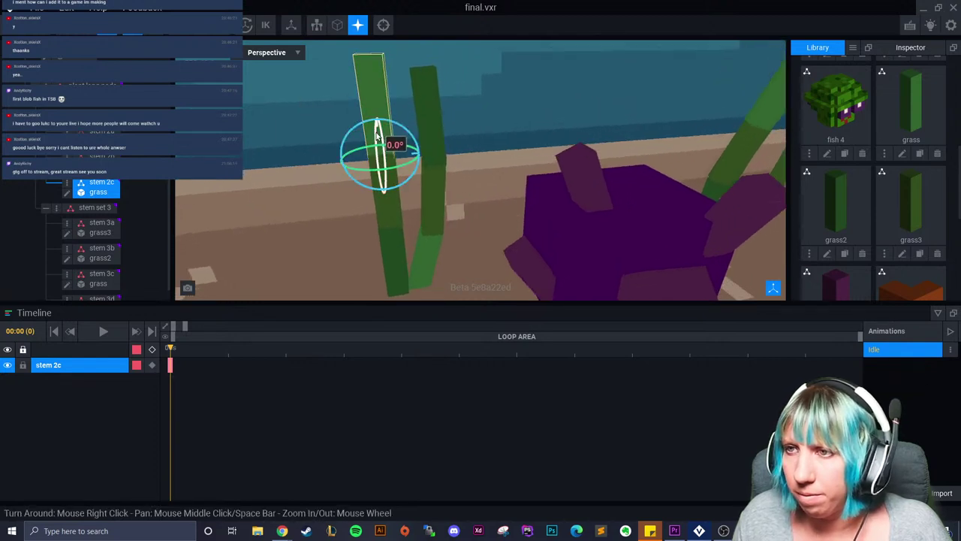
{"action": "left_click_drag", "start_coordinate": [375, 136], "coordinate": [377, 126]}
{"action": "left_click", "coordinate": [386, 199]}
{"action": "right_click_drag", "start_coordinate": [388, 205], "coordinate": [418, 206]}
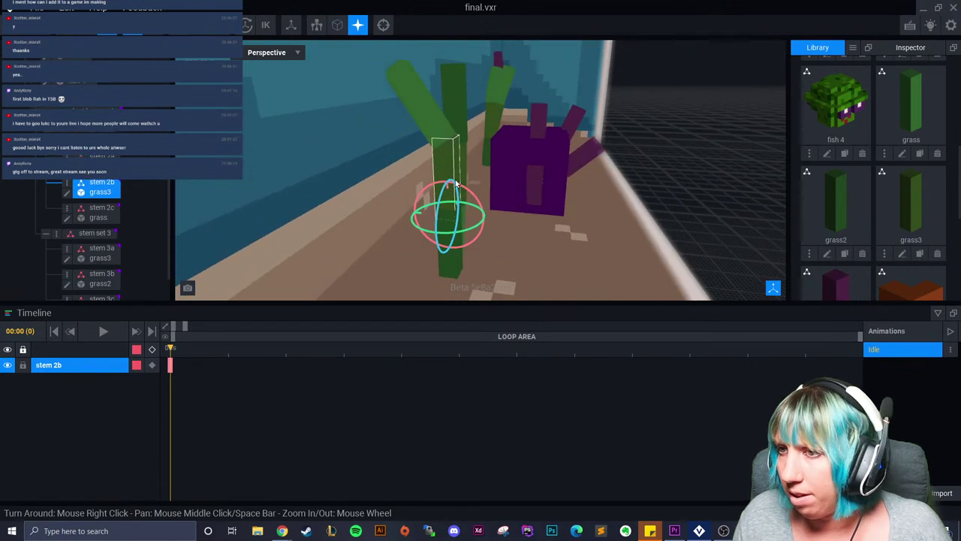
{"action": "left_click", "coordinate": [431, 118]}
{"action": "left_click_drag", "start_coordinate": [444, 109], "coordinate": [464, 103]}
{"action": "key", "text": "w"}
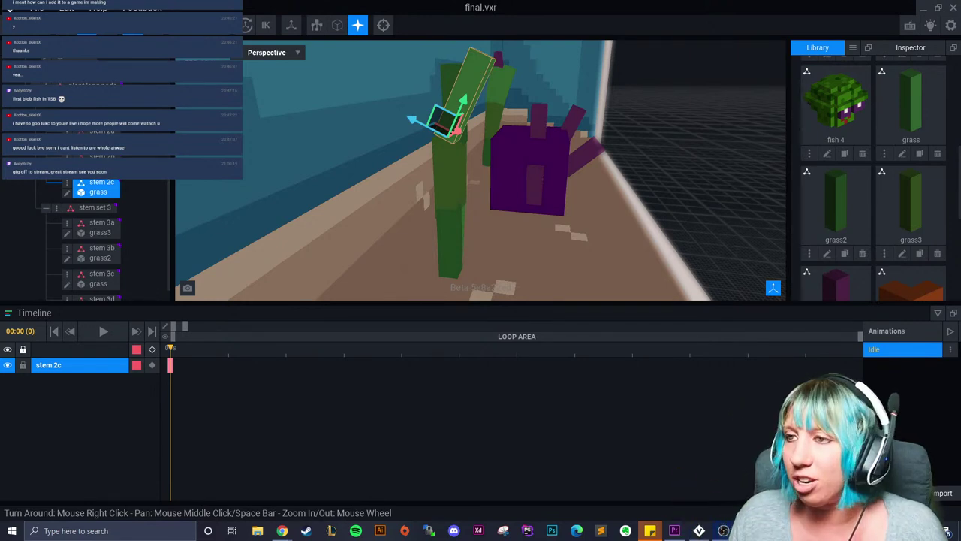
{"action": "right_click_drag", "start_coordinate": [358, 184], "coordinate": [402, 202]}
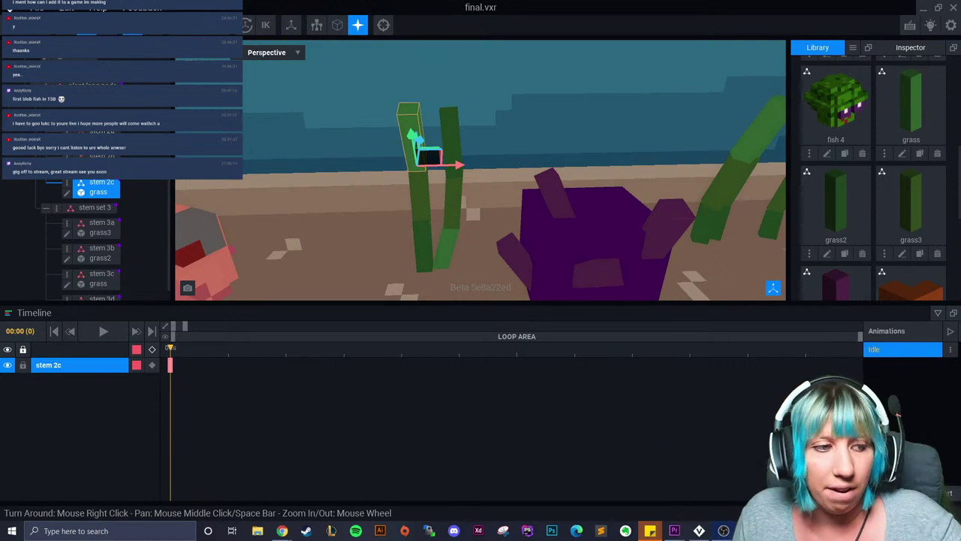
- Tilt stem 2b slightly and shift it about 0.9 toward the back of the tank to line up with stem 2c
{"action": "right_click_drag", "start_coordinate": [388, 245], "coordinate": [463, 204]}
{"action": "left_click", "coordinate": [427, 195]}
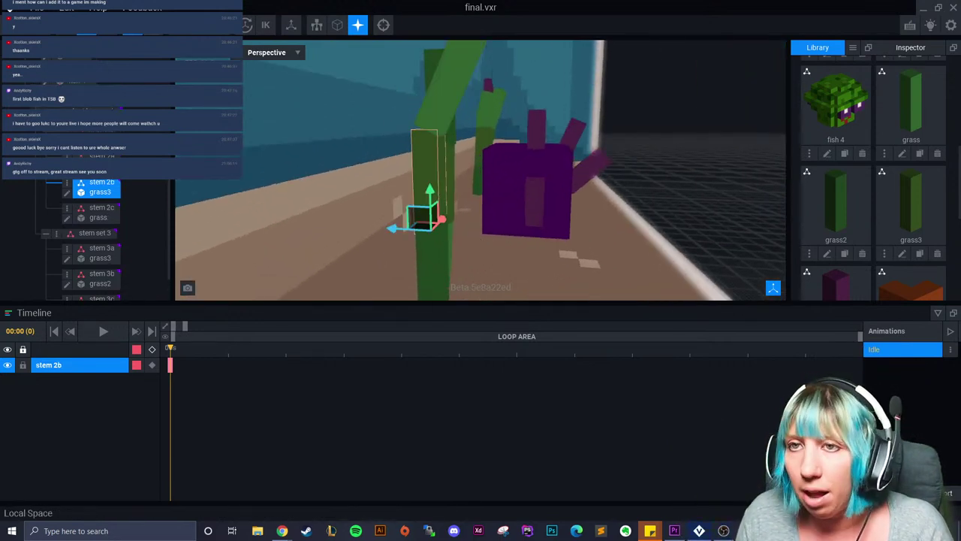
{"action": "key", "text": "e"}
{"action": "left_click_drag", "start_coordinate": [454, 209], "coordinate": [458, 212]}
{"action": "left_click", "coordinate": [86, 26]}
{"action": "left_click_drag", "start_coordinate": [391, 224], "coordinate": [380, 222]}
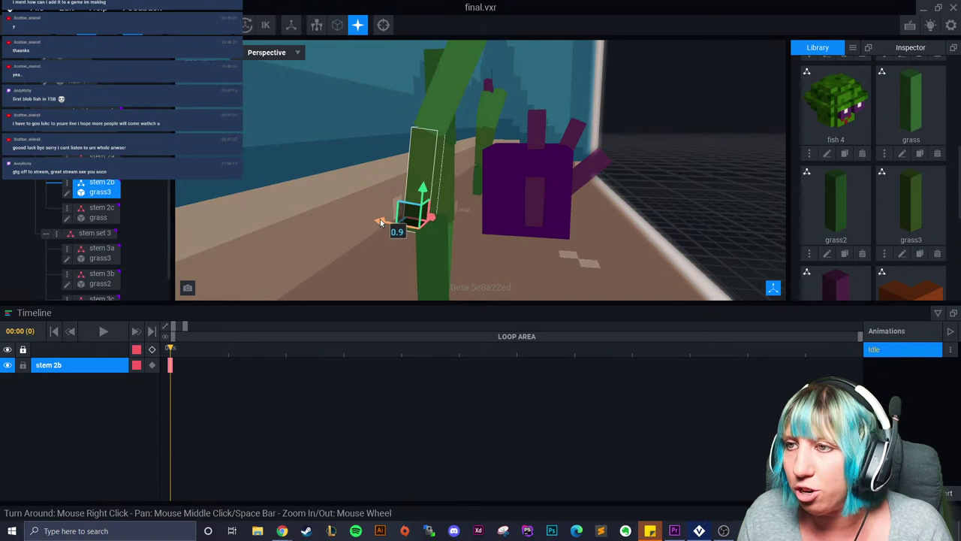
- Shift stem 2a toward the back of the tank so it sits under the base of stem 2b
{"action": "left_click", "coordinate": [441, 259]}
{"action": "middle_click_drag", "start_coordinate": [442, 261], "coordinate": [421, 242]}
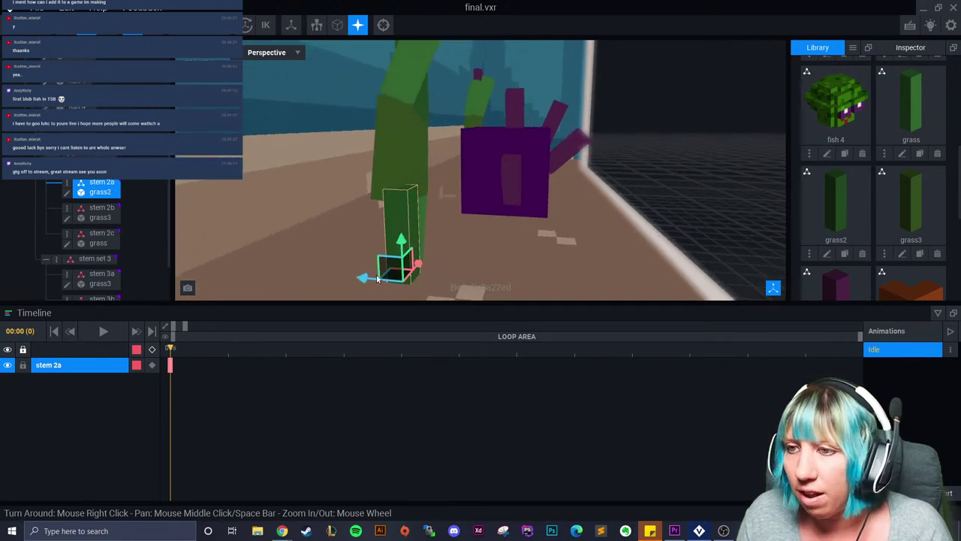
{"action": "left_click_drag", "start_coordinate": [364, 282], "coordinate": [351, 278]}
{"action": "left_click_drag", "start_coordinate": [388, 234], "coordinate": [354, 222]}
{"action": "left_click", "coordinate": [112, 27]}
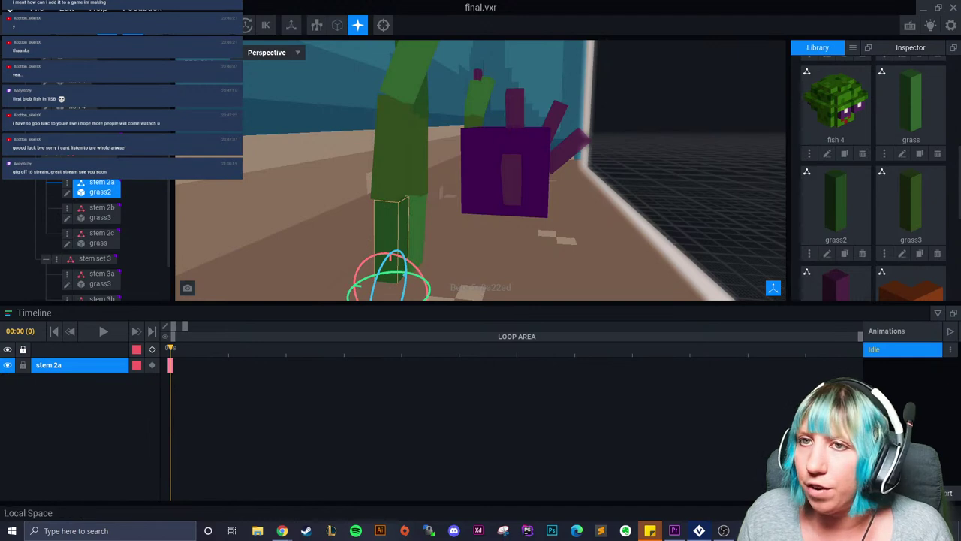
{"action": "key", "text": "w"}
{"action": "right_click_drag", "start_coordinate": [515, 241], "coordinate": [506, 252]}
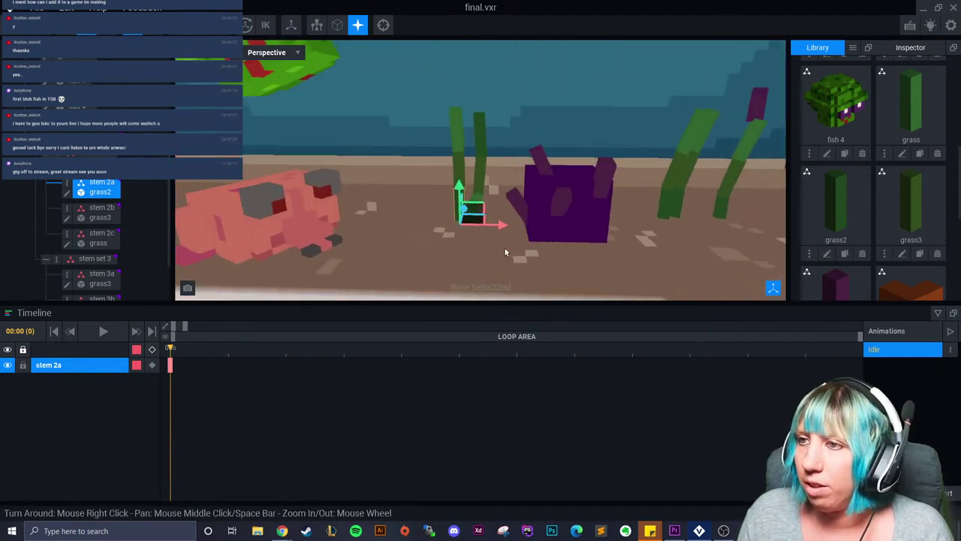
- Raise stem set 3 from the cabinet up into the tank
{"action": "left_click", "coordinate": [95, 258]}
{"action": "scroll", "coordinate": [410, 213], "scroll_direction": "down", "scroll_amount": 3}
{"action": "scroll", "coordinate": [410, 212], "scroll_direction": "down", "scroll_amount": 5}
{"action": "right_click_drag", "start_coordinate": [400, 253], "coordinate": [437, 254]}
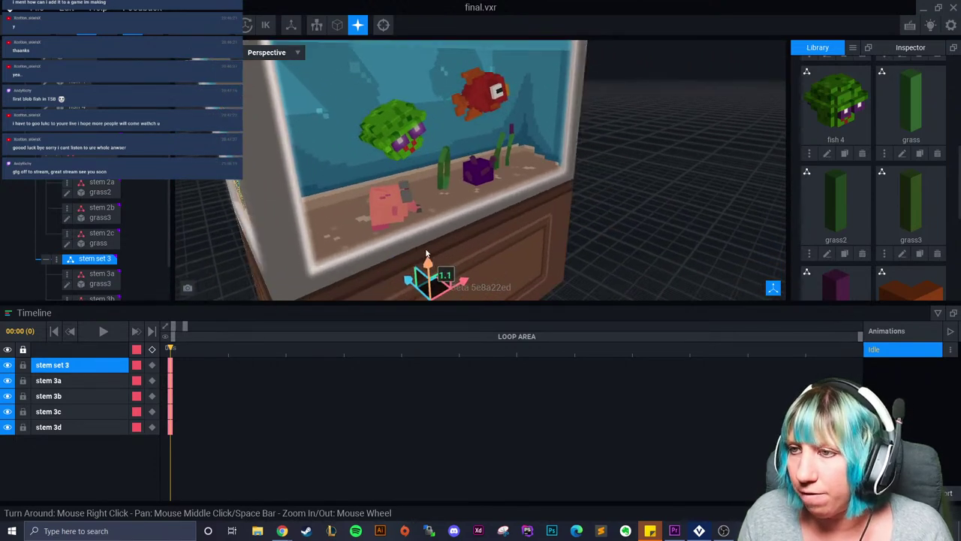
{"action": "left_click_drag", "start_coordinate": [426, 253], "coordinate": [422, 172]}
{"action": "scroll", "coordinate": [437, 190], "scroll_direction": "up", "scroll_amount": 5}
- Position stem set 3 on the sand just in front of and beside the stem set 2 stalk
{"action": "right_click_drag", "start_coordinate": [481, 237], "coordinate": [451, 222]}
{"action": "left_click_drag", "start_coordinate": [446, 222], "coordinate": [422, 226]}
{"action": "right_click_drag", "start_coordinate": [422, 226], "coordinate": [377, 244]}
{"action": "scroll", "coordinate": [424, 244], "scroll_direction": "up", "scroll_amount": 2}
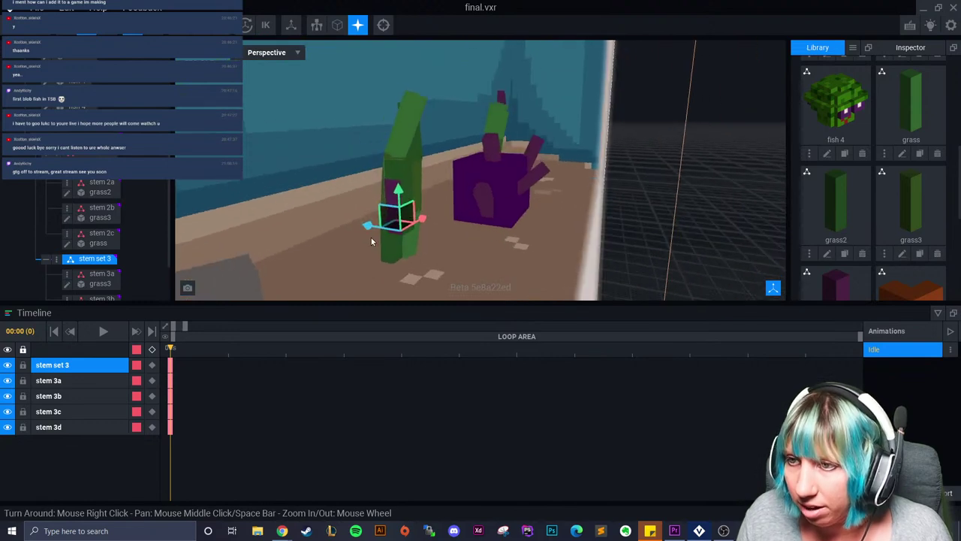
{"action": "left_click_drag", "start_coordinate": [368, 228], "coordinate": [344, 230]}
{"action": "right_click_drag", "start_coordinate": [344, 229], "coordinate": [344, 232]}
{"action": "left_click_drag", "start_coordinate": [315, 191], "coordinate": [318, 248]}
{"action": "right_click_drag", "start_coordinate": [328, 258], "coordinate": [336, 267]}
{"action": "middle_click_drag", "start_coordinate": [338, 268], "coordinate": [356, 217]}
{"action": "right_click_drag", "start_coordinate": [368, 247], "coordinate": [377, 180]}
{"action": "left_click_drag", "start_coordinate": [379, 179], "coordinate": [409, 182]}
{"action": "right_click_drag", "start_coordinate": [408, 193], "coordinate": [368, 195]}
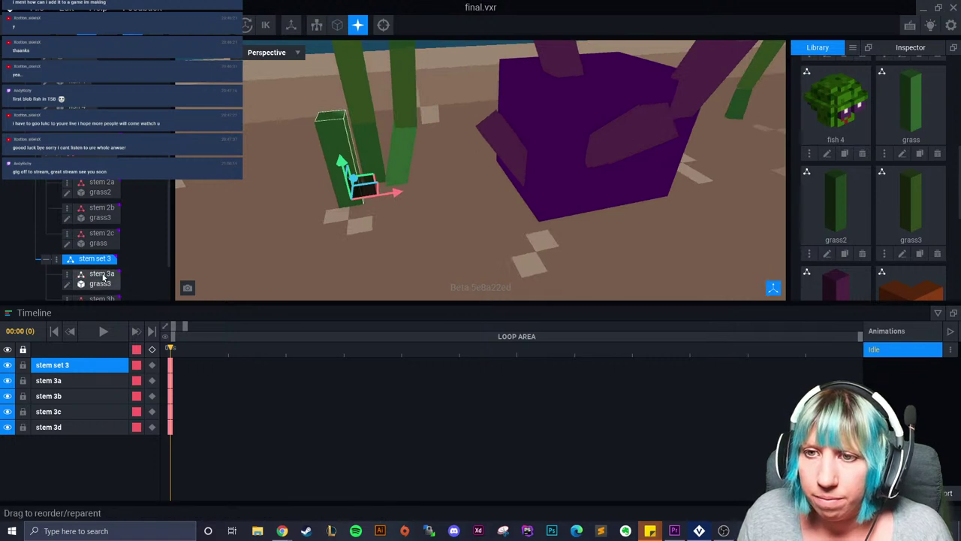
- Raise stem 3b above stem 3a and stem 3c above stem 3b in the third stalk
{"action": "left_click", "coordinate": [332, 172]}
{"action": "left_click_drag", "start_coordinate": [341, 163], "coordinate": [321, 80]}
{"action": "right_click_drag", "start_coordinate": [342, 185], "coordinate": [341, 164]}
{"action": "left_click", "coordinate": [113, 255]}
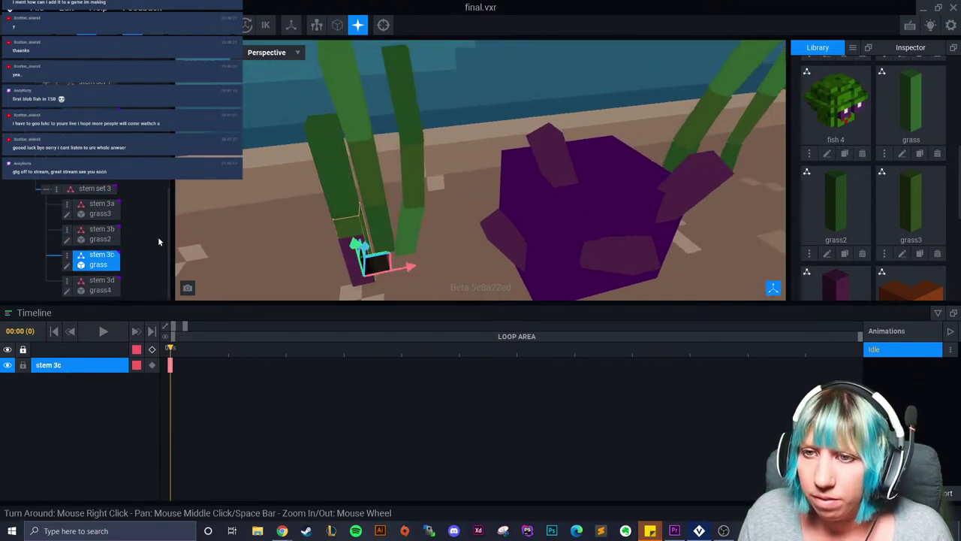
{"action": "left_click_drag", "start_coordinate": [354, 244], "coordinate": [292, 64]}
- Raise the purple stem 3d to the tip of the third stalk, above stem 3c
{"action": "left_click", "coordinate": [355, 270]}
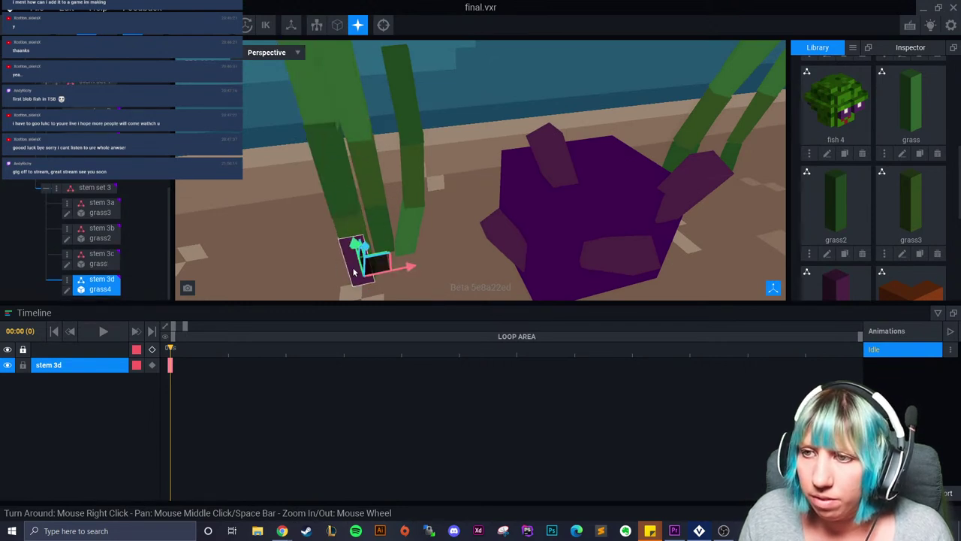
{"action": "scroll", "coordinate": [367, 250], "scroll_direction": "down", "scroll_amount": 3}
{"action": "left_click_drag", "start_coordinate": [364, 243], "coordinate": [326, 83]}
{"action": "right_click_drag", "start_coordinate": [327, 83], "coordinate": [347, 151]}
{"action": "mouse_move", "coordinate": [347, 152]}
{"action": "left_mouse_down"}
{"action": "mouse_move", "coordinate": [341, 121]}
{"action": "mouse_move", "coordinate": [343, 138]}
{"action": "left_mouse_up"}
{"action": "right_click_drag", "start_coordinate": [343, 138], "coordinate": [388, 155]}
- Lower stem set 3 so its base sinks partly into the sand
{"action": "left_click", "coordinate": [95, 187]}
{"action": "left_click_drag", "start_coordinate": [372, 220], "coordinate": [374, 277]}
{"action": "right_click_drag", "start_coordinate": [375, 276], "coordinate": [380, 235]}
{"action": "left_click", "coordinate": [381, 235]}
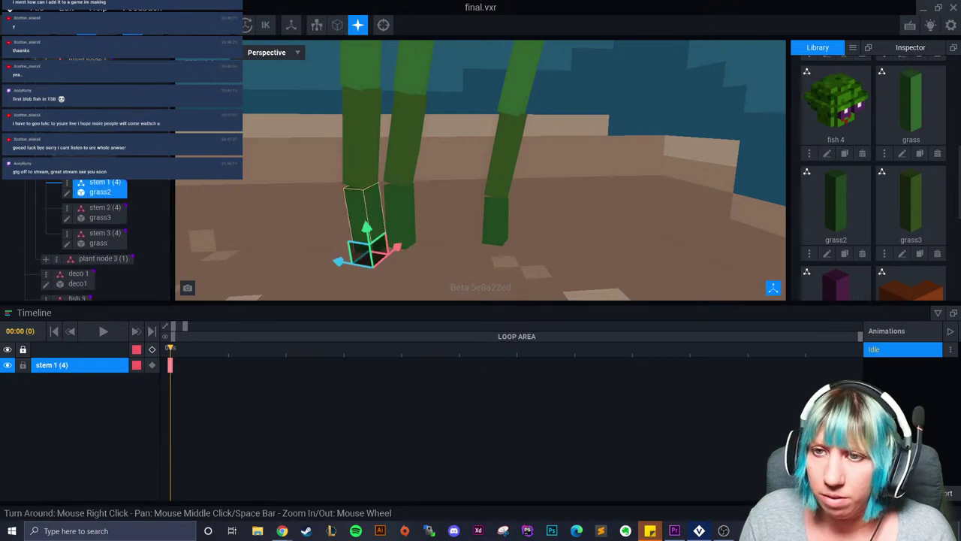
- Tilt stems 3a and 3b sideways, leaning away from the stem set 2 stalk
{"action": "left_click", "coordinate": [107, 25]}
{"action": "right_click_drag", "start_coordinate": [406, 233], "coordinate": [369, 262]}
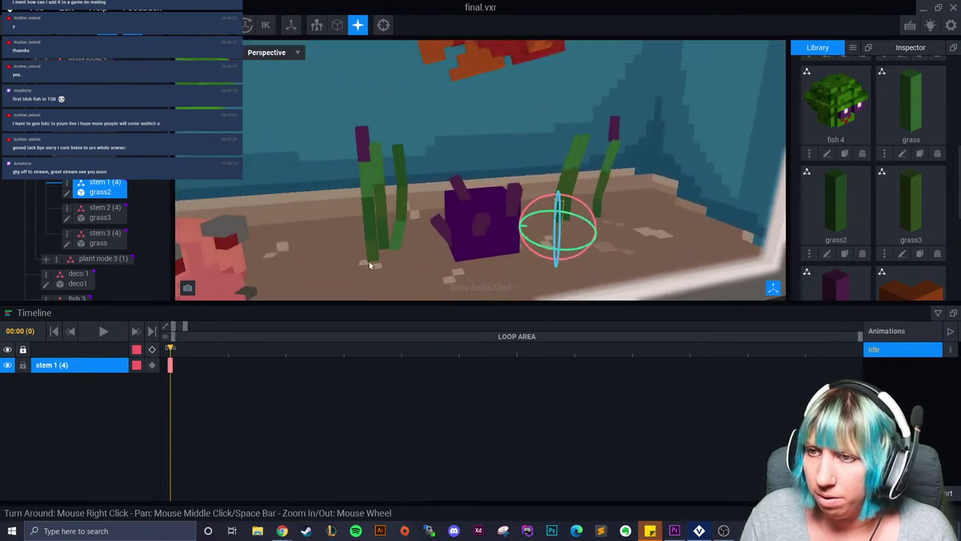
{"action": "left_click", "coordinate": [377, 274]}
{"action": "scroll", "coordinate": [381, 274], "scroll_direction": "up", "scroll_amount": 6}
{"action": "scroll", "coordinate": [388, 257], "scroll_direction": "down", "scroll_amount": 3}
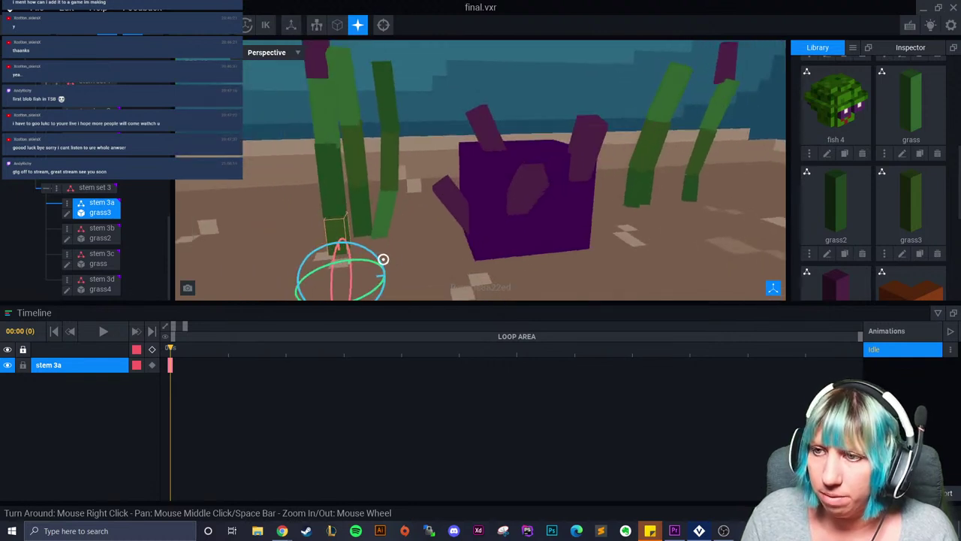
{"action": "left_click_drag", "start_coordinate": [366, 253], "coordinate": [352, 187]}
{"action": "left_click", "coordinate": [324, 201]}
- Tilt stem 3c away from stem set 2 and lean the purple stem 3d slightly the opposite way
{"action": "left_click", "coordinate": [334, 141]}
{"action": "left_click_drag", "start_coordinate": [354, 120], "coordinate": [330, 111]}
{"action": "middle_click_drag", "start_coordinate": [327, 86], "coordinate": [346, 131]}
{"action": "left_click", "coordinate": [345, 130]}
{"action": "mouse_move", "coordinate": [357, 97]}
{"action": "left_mouse_down"}
{"action": "mouse_move", "coordinate": [382, 101]}
{"action": "mouse_move", "coordinate": [363, 103]}
{"action": "left_mouse_up"}
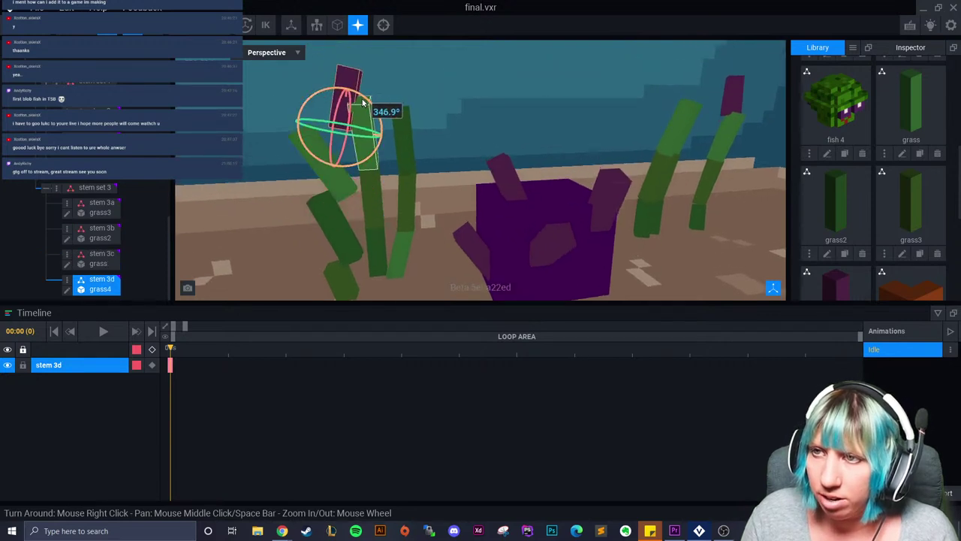
- Shift stems 3b and 3c sideways so each one meets the top of the stem below it
{"action": "left_click", "coordinate": [327, 190]}
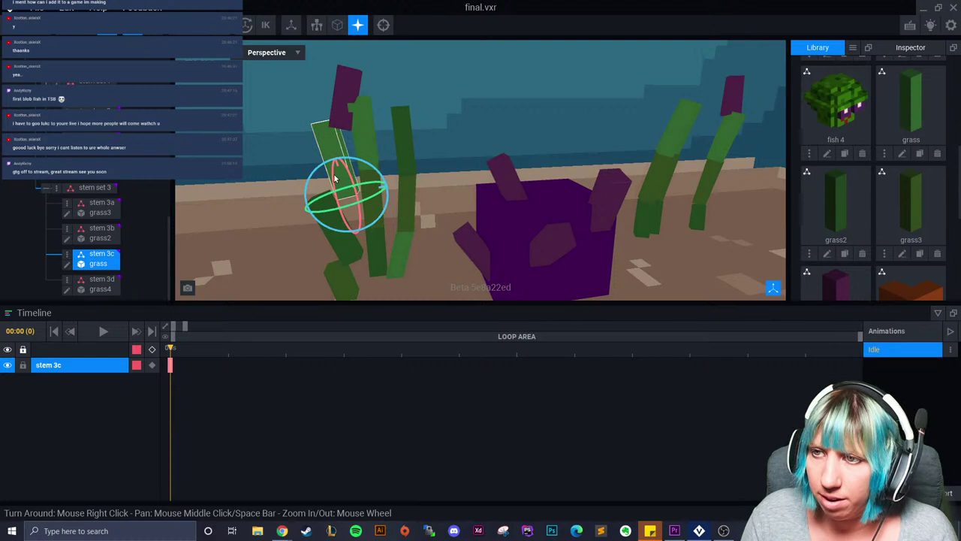
{"action": "left_click", "coordinate": [342, 243]}
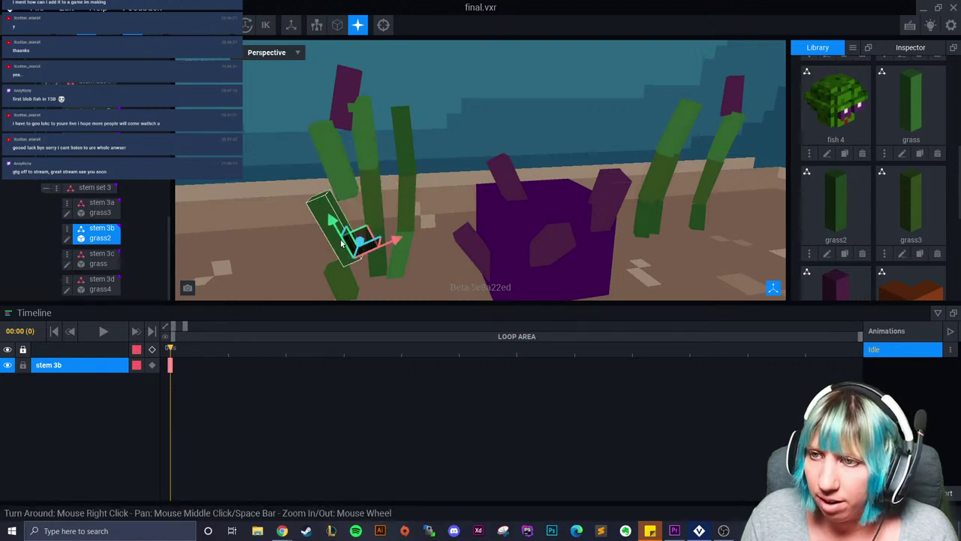
{"action": "left_click_drag", "start_coordinate": [395, 241], "coordinate": [379, 246]}
{"action": "left_click", "coordinate": [331, 168]}
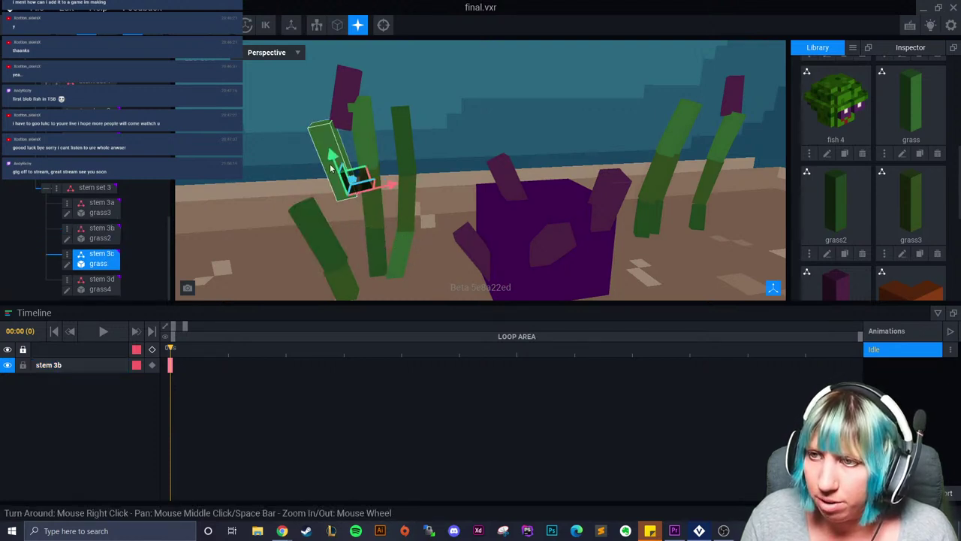
{"action": "left_click_drag", "start_coordinate": [390, 187], "coordinate": [352, 197]}
- Move the purple stem 3d sideways and lower it onto the top of stem 3c
{"action": "left_click", "coordinate": [332, 113]}
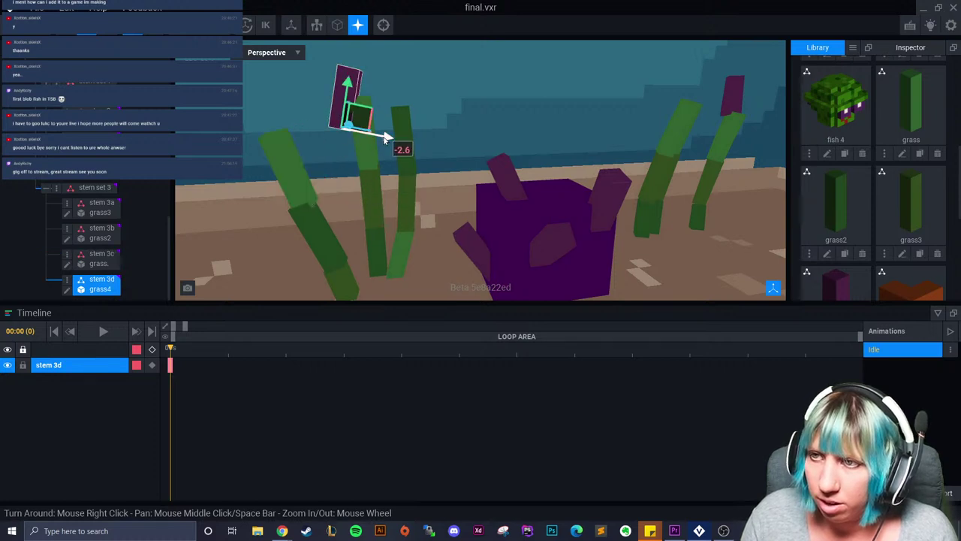
{"action": "left_click", "coordinate": [384, 141]}
{"action": "left_click", "coordinate": [348, 91]}
{"action": "left_click_drag", "start_coordinate": [385, 138], "coordinate": [319, 140]}
{"action": "left_click_drag", "start_coordinate": [280, 71], "coordinate": [279, 96]}
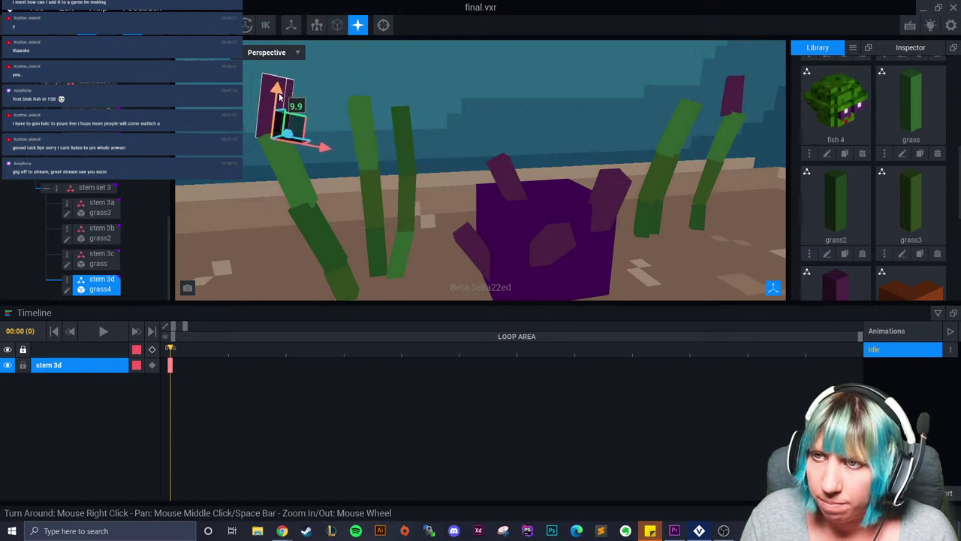
{"action": "left_click_drag", "start_coordinate": [327, 148], "coordinate": [285, 140]}
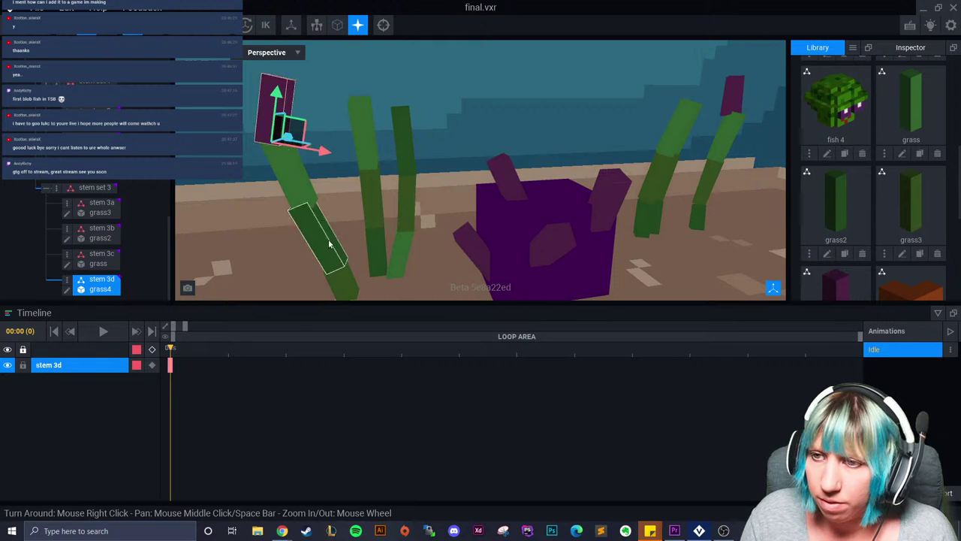
- Move the whole stem set 3 sideways so its base sits close to stem set 2
{"action": "left_click", "coordinate": [94, 188]}
{"action": "middle_click_drag", "start_coordinate": [303, 244], "coordinate": [297, 207]}
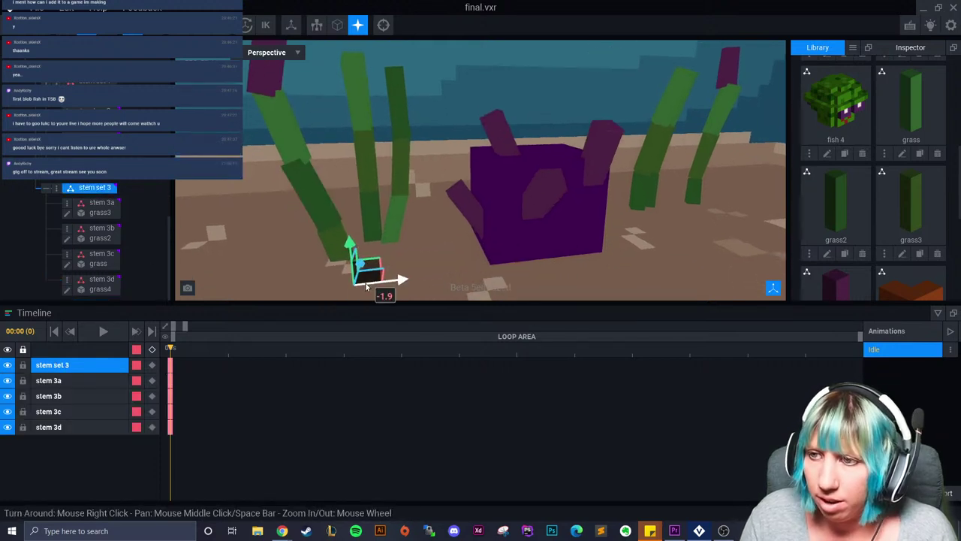
{"action": "left_click_drag", "start_coordinate": [361, 266], "coordinate": [420, 267]}
{"action": "scroll", "coordinate": [417, 233], "scroll_direction": "down", "scroll_amount": 5}
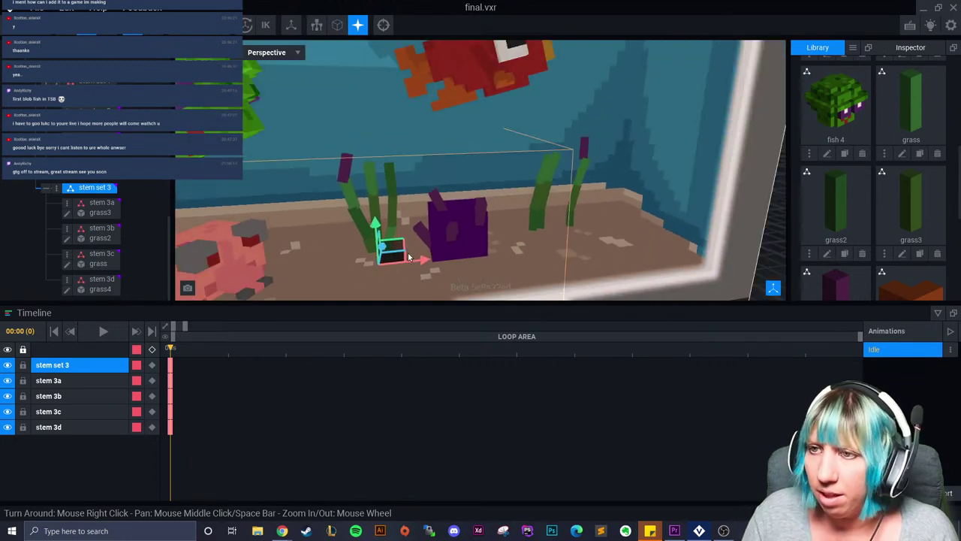
{"action": "scroll", "coordinate": [353, 239], "scroll_direction": "up", "scroll_amount": 6}
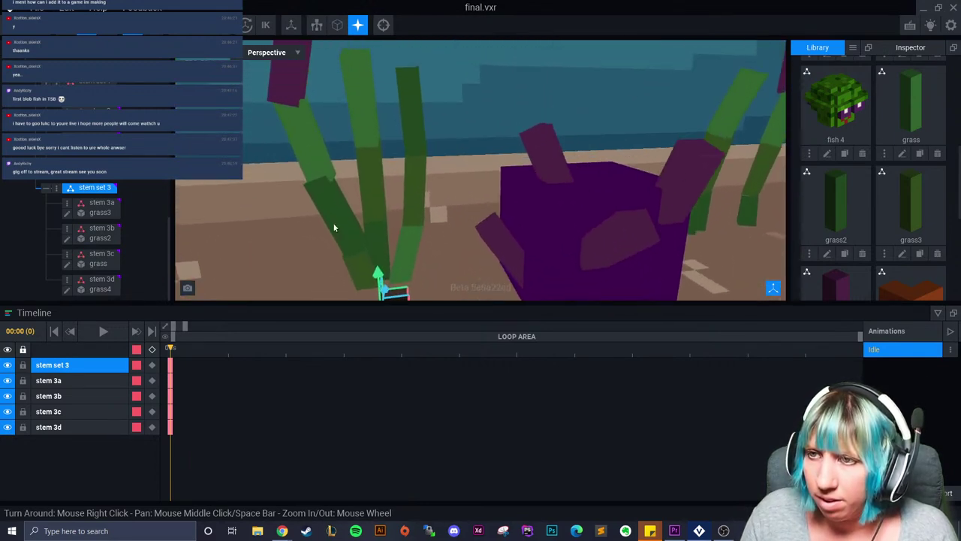
- Nudge stem 3c sideways by about 0.8 and adjust the purple stem 3d to fit its top
{"action": "left_click", "coordinate": [328, 165]}
{"action": "left_click_drag", "start_coordinate": [368, 171], "coordinate": [366, 168]}
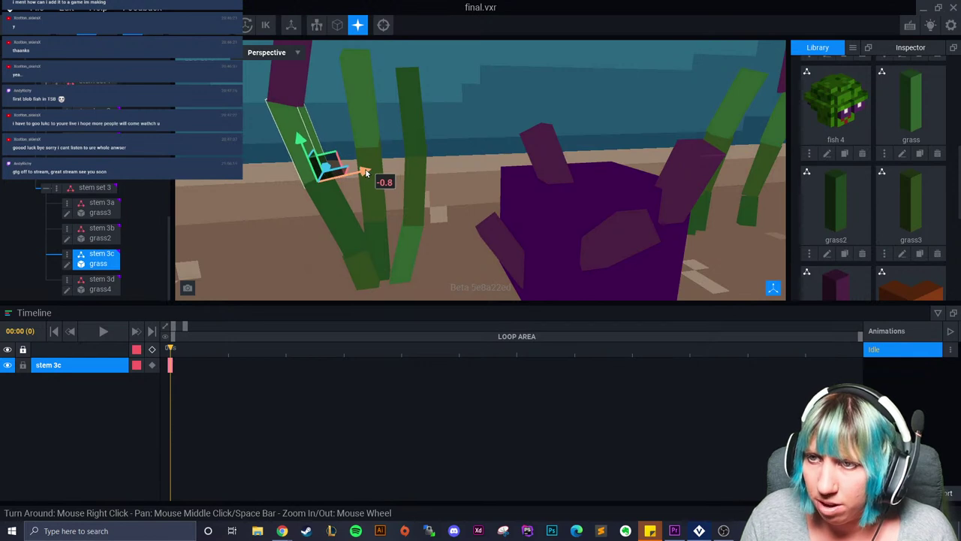
{"action": "left_click", "coordinate": [297, 96]}
{"action": "left_click_drag", "start_coordinate": [295, 95], "coordinate": [296, 97]}
{"action": "middle_click_drag", "start_coordinate": [298, 99], "coordinate": [315, 160]}
{"action": "left_click_drag", "start_coordinate": [322, 156], "coordinate": [325, 159]}
{"action": "left_click", "coordinate": [329, 154]}
{"action": "right_click_drag", "start_coordinate": [314, 188], "coordinate": [350, 191]}
{"action": "scroll", "coordinate": [380, 253], "scroll_direction": "down", "scroll_amount": 4}
{"action": "mouse_move", "coordinate": [382, 256]}
{"action": "right_mouse_down"}
{"action": "mouse_move", "coordinate": [373, 249]}
{"action": "mouse_move", "coordinate": [384, 250]}
{"action": "right_mouse_up"}
{"action": "scroll", "coordinate": [384, 254], "scroll_direction": "down", "scroll_amount": 5}
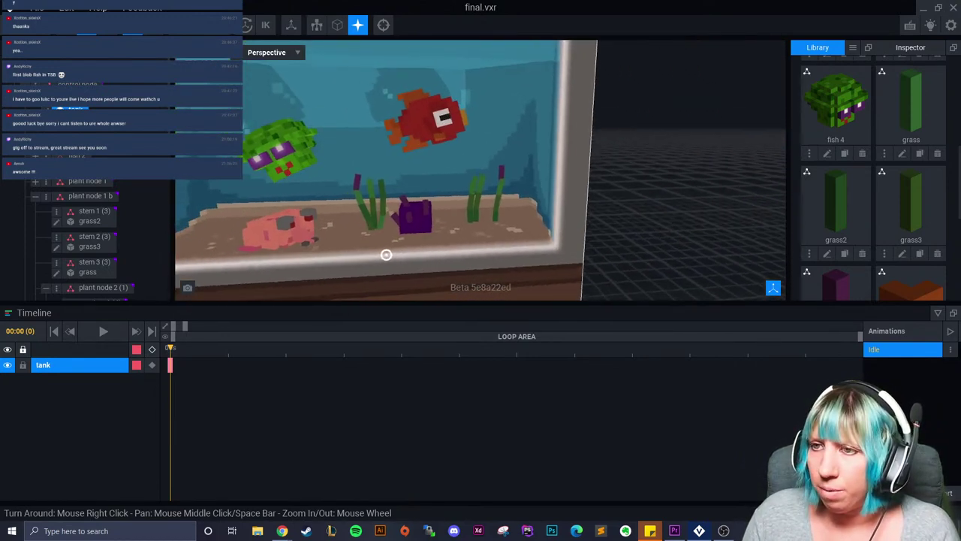
- Deselect the tank and look over the whole aquarium and its cabinet from the front
{"action": "left_click", "coordinate": [581, 246]}
{"action": "right_click_drag", "start_coordinate": [581, 245], "coordinate": [540, 277]}
{"action": "scroll", "coordinate": [561, 248], "scroll_direction": "down", "scroll_amount": 3}
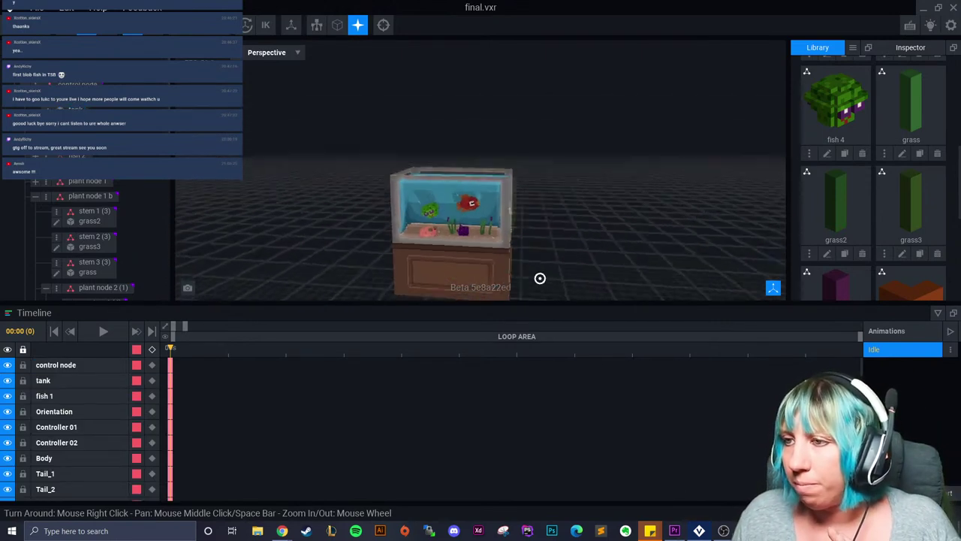
{"action": "scroll", "coordinate": [549, 284], "scroll_direction": "up", "scroll_amount": 5}
{"action": "middle_click_drag", "start_coordinate": [565, 285], "coordinate": [570, 286]}
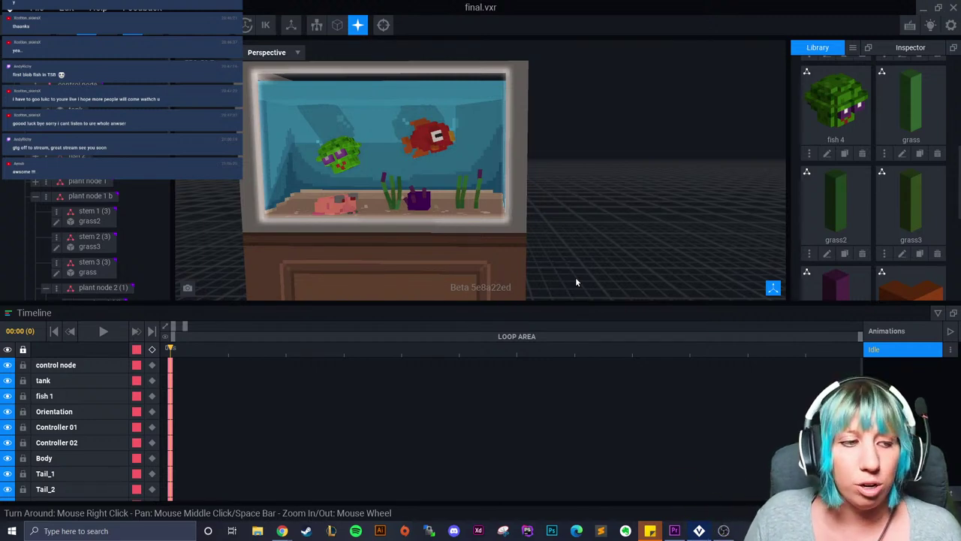
- Leave the aquarium asset and open the recent asset cottage final.vxr
{"action": "left_click", "coordinate": [13, 34]}
{"action": "left_click", "coordinate": [389, 193]}
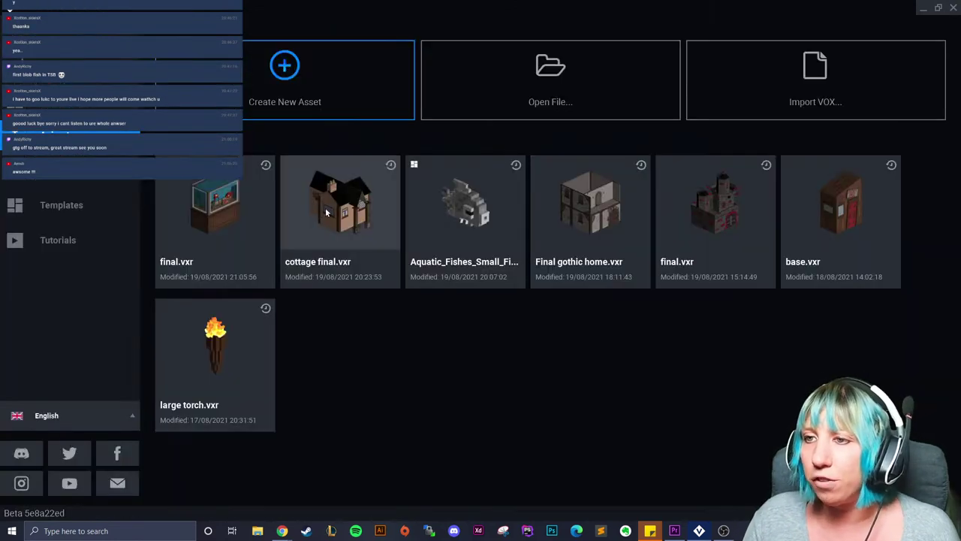
{"action": "left_click", "coordinate": [325, 212]}
- Examine the cottage from several sides, including its door, windows, mossy roof and vine-covered porch columns
{"action": "mouse_move", "coordinate": [501, 219]}
{"action": "right_mouse_down"}
{"action": "mouse_move", "coordinate": [436, 203]}
{"action": "mouse_move", "coordinate": [498, 210]}
{"action": "right_mouse_up"}
{"action": "middle_click_drag", "start_coordinate": [340, 224], "coordinate": [382, 185]}
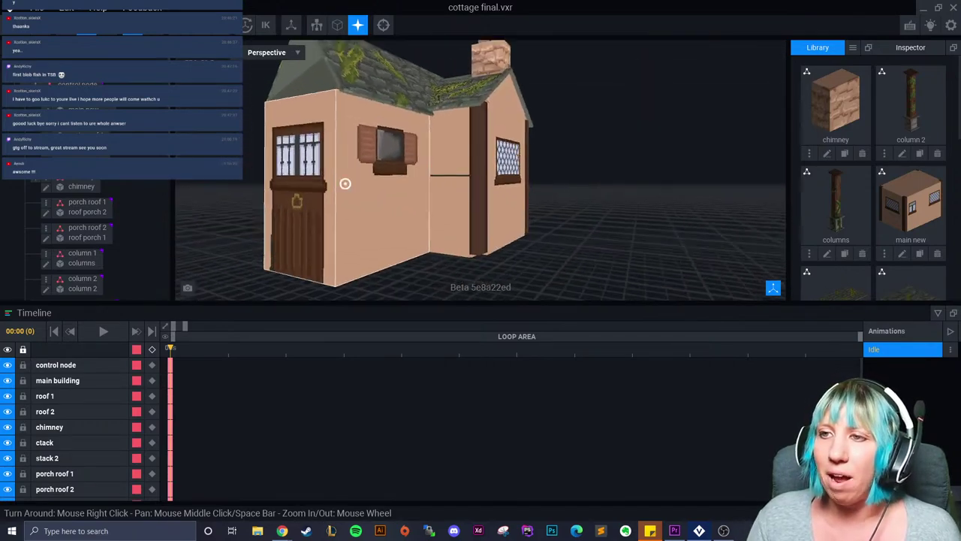
{"action": "right_click_drag", "start_coordinate": [382, 185], "coordinate": [324, 199]}
{"action": "right_click_drag", "start_coordinate": [365, 139], "coordinate": [522, 115]}
{"action": "scroll", "coordinate": [378, 209], "scroll_direction": "up", "scroll_amount": 3}
{"action": "right_click_drag", "start_coordinate": [454, 168], "coordinate": [534, 175]}
{"action": "scroll", "coordinate": [532, 143], "scroll_direction": "up", "scroll_amount": 4}
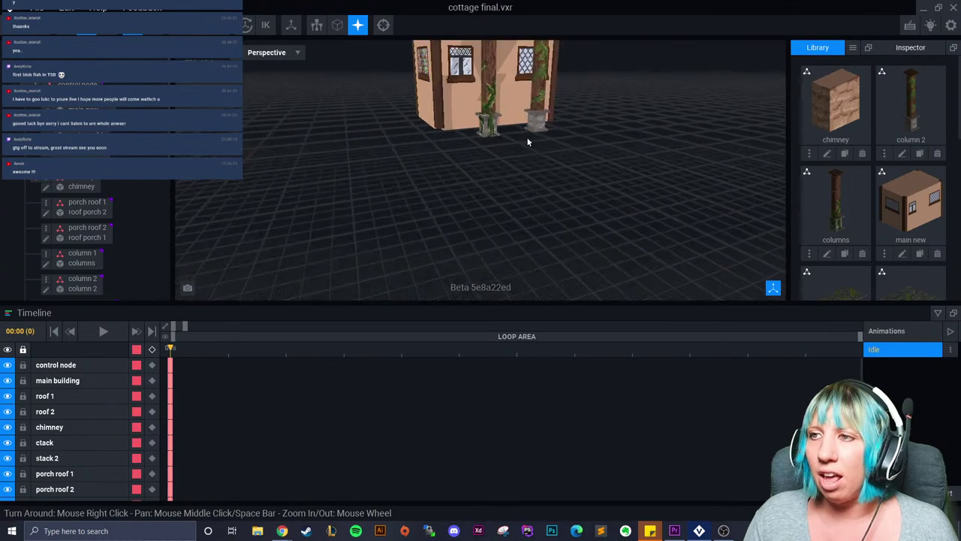
{"action": "right_click_drag", "start_coordinate": [532, 141], "coordinate": [518, 141]}
{"action": "middle_click_drag", "start_coordinate": [518, 141], "coordinate": [496, 208]}
{"action": "scroll", "coordinate": [487, 201], "scroll_direction": "up", "scroll_amount": 3}
{"action": "right_click_drag", "start_coordinate": [583, 198], "coordinate": [547, 196]}
{"action": "scroll", "coordinate": [579, 193], "scroll_direction": "up", "scroll_amount": 3}
{"action": "scroll", "coordinate": [577, 190], "scroll_direction": "down", "scroll_amount": 2}
{"action": "scroll", "coordinate": [551, 195], "scroll_direction": "down", "scroll_amount": 2}
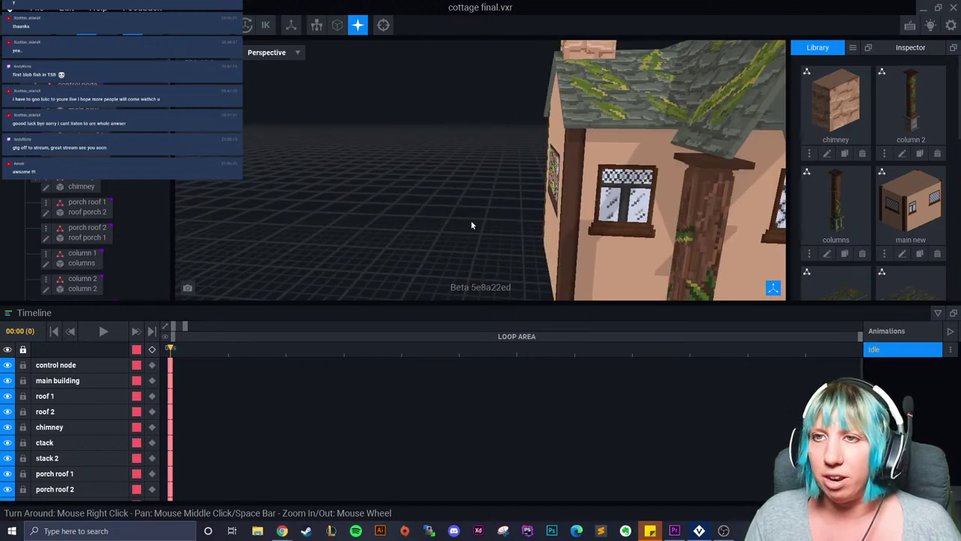
- Close the cottage and reopen the aquarium asset final.vxr from the recent assets
{"action": "left_click", "coordinate": [10, 8]}
{"action": "left_click", "coordinate": [372, 190]}
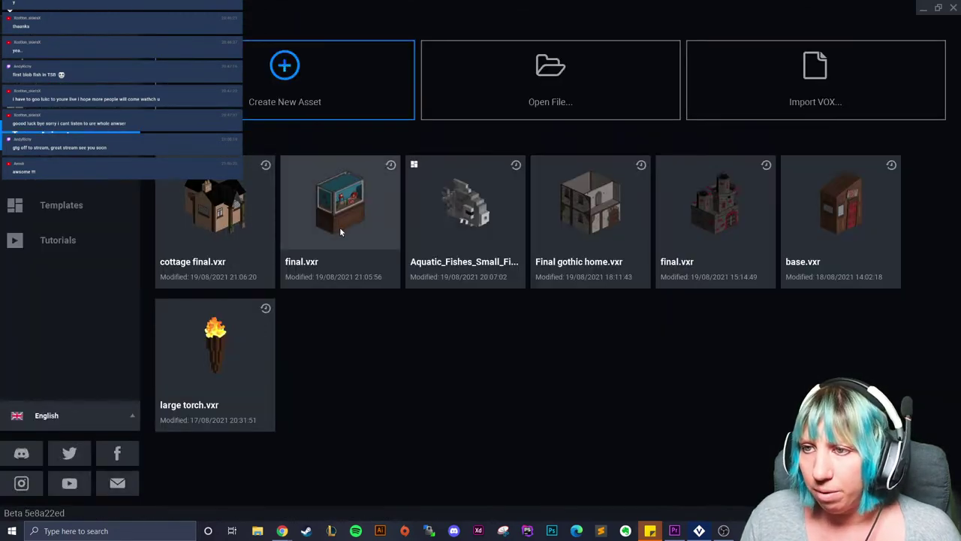
{"action": "left_click", "coordinate": [340, 232]}
{"action": "scroll", "coordinate": [479, 196], "scroll_direction": "up", "scroll_amount": 5}
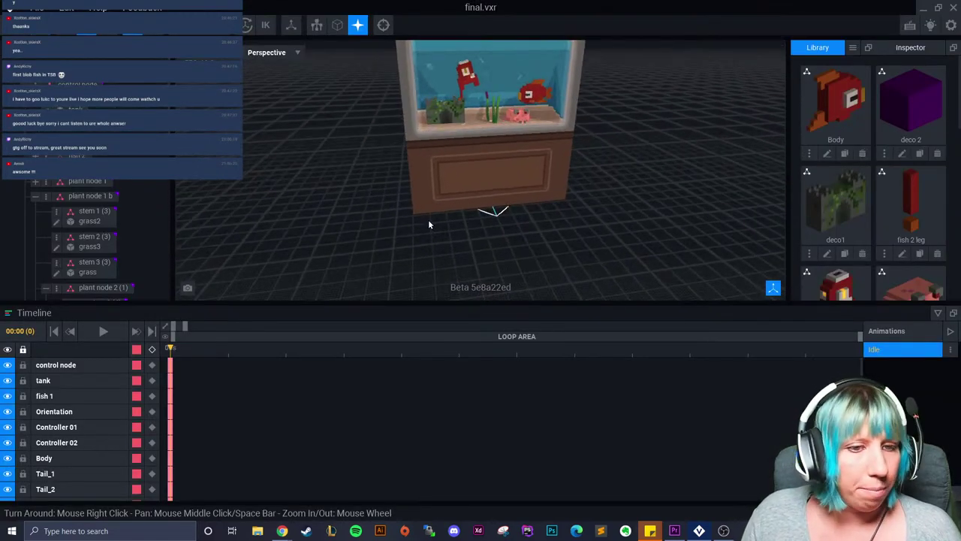